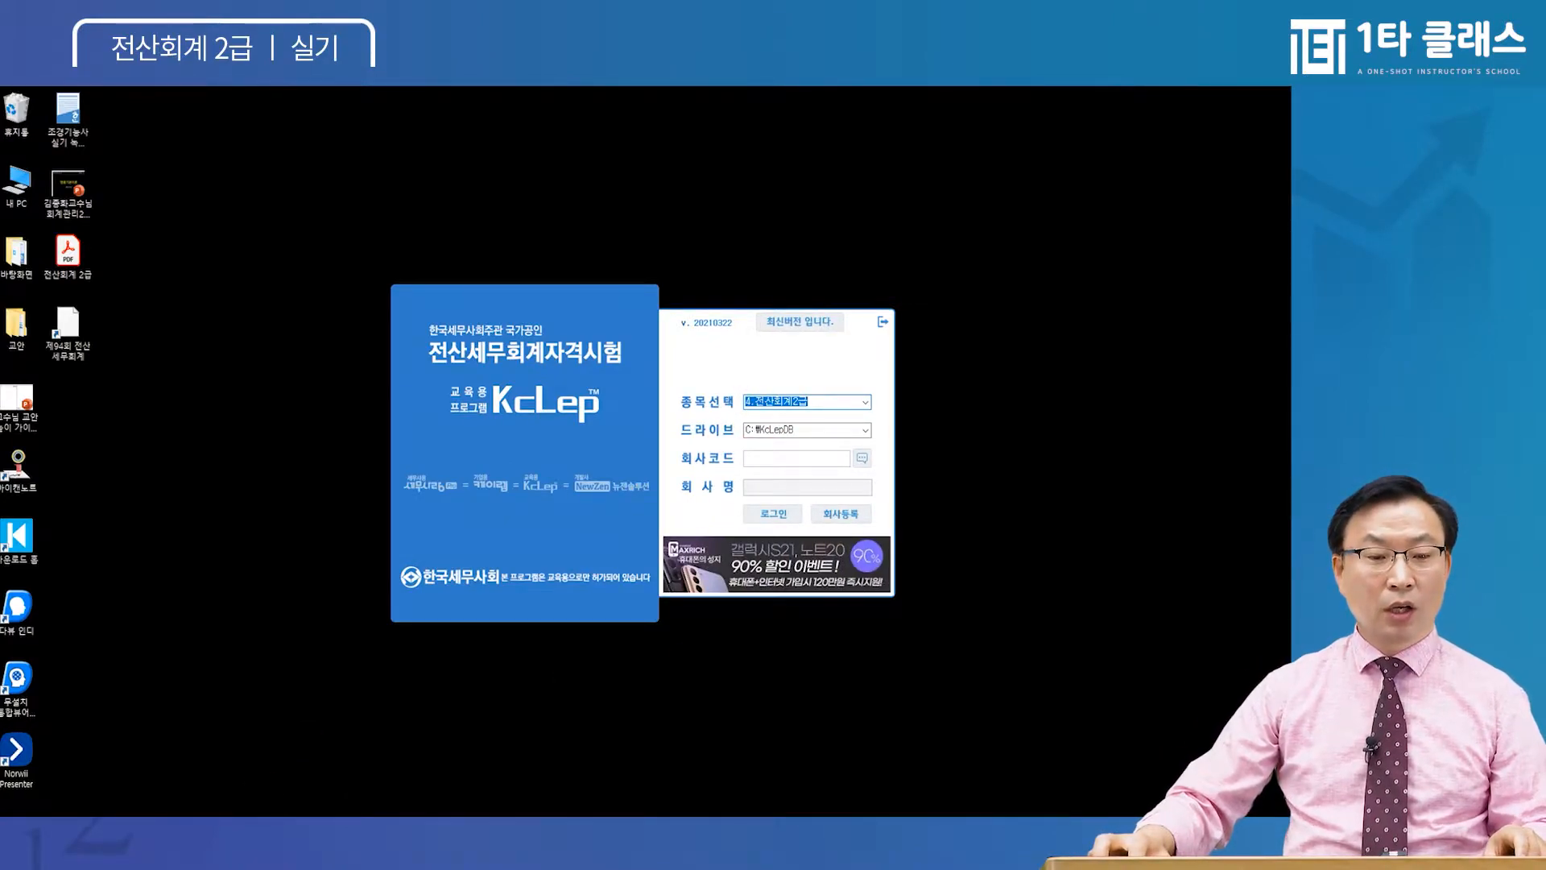
# Switch from the KcLep login window to the lesson's 회사등록 exercise page
pyautogui.hotkey('alt', 'Tab')
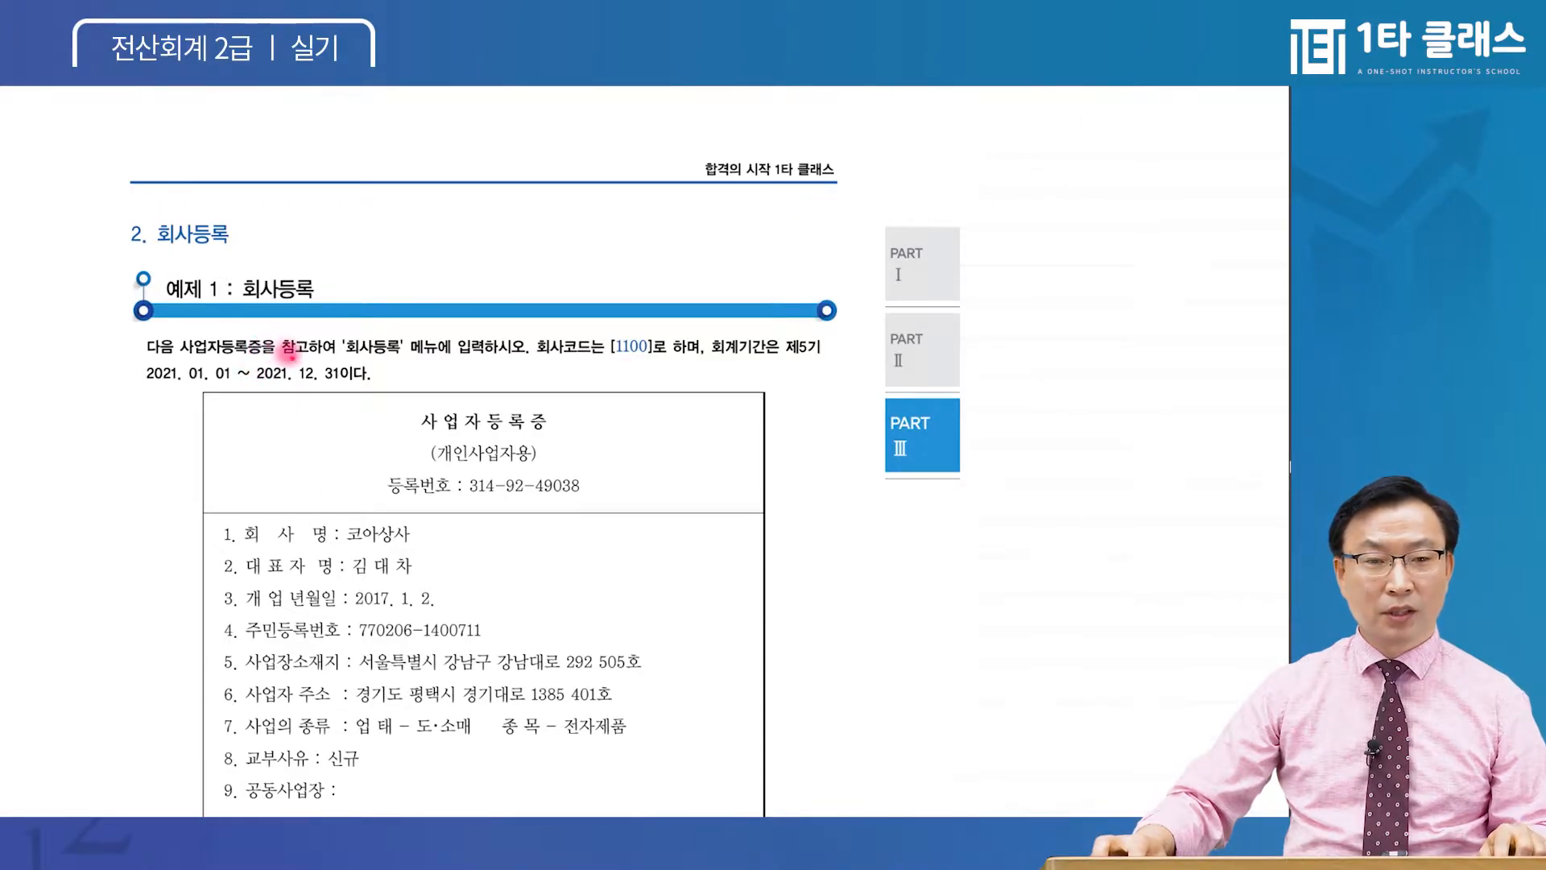
# Read through the business registration certificate, then return to KcLep's login company code field
pyautogui.press('ctrl')
pyautogui.press('ctrl')
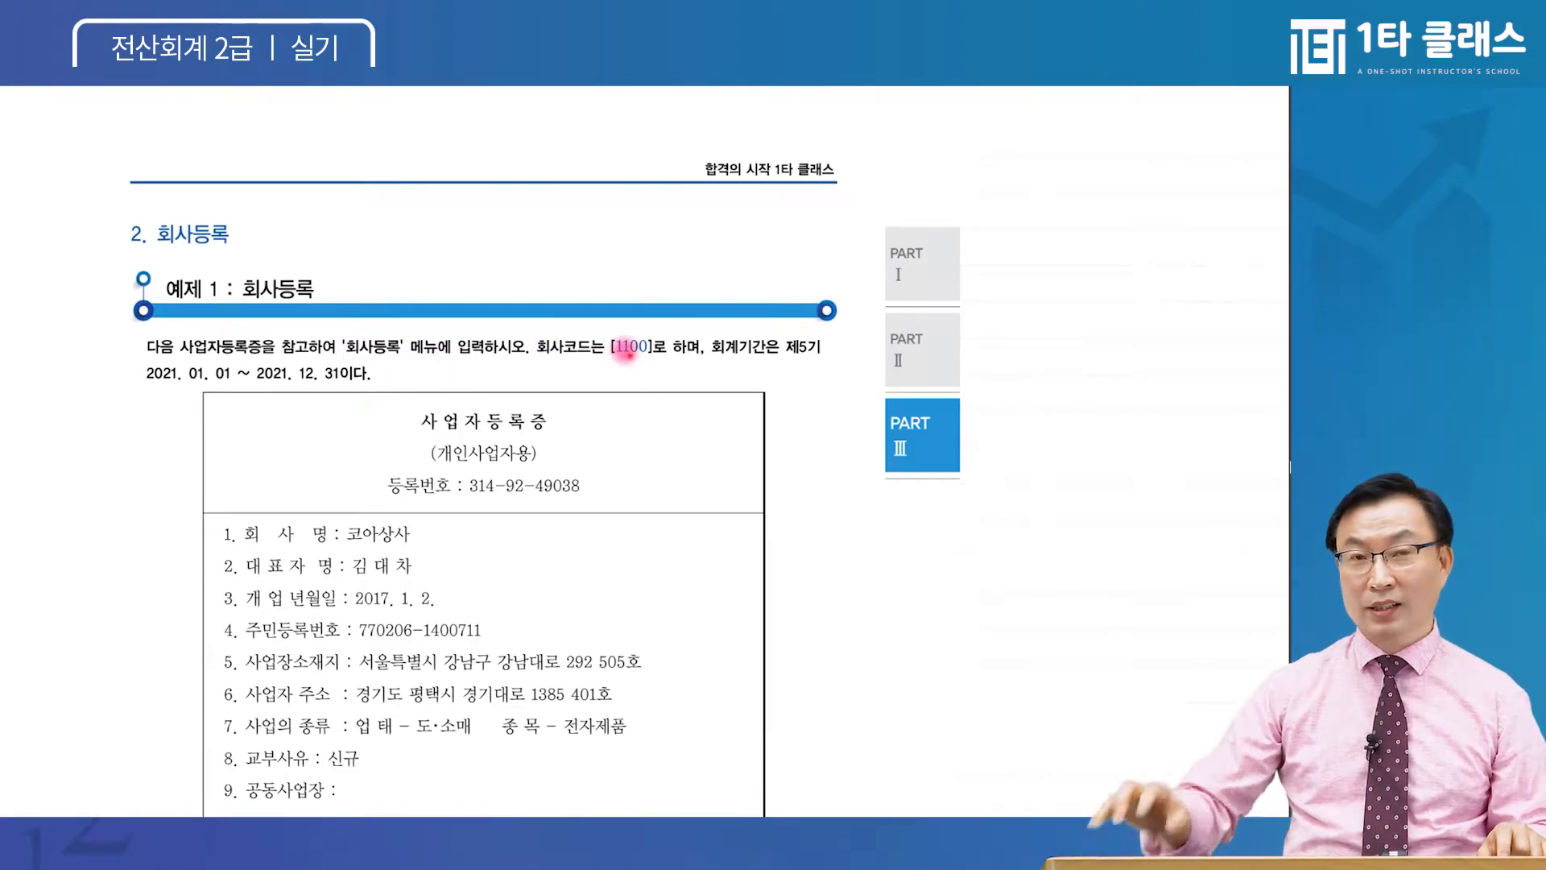
pyautogui.press('ctrl')
pyautogui.press('ctrl')
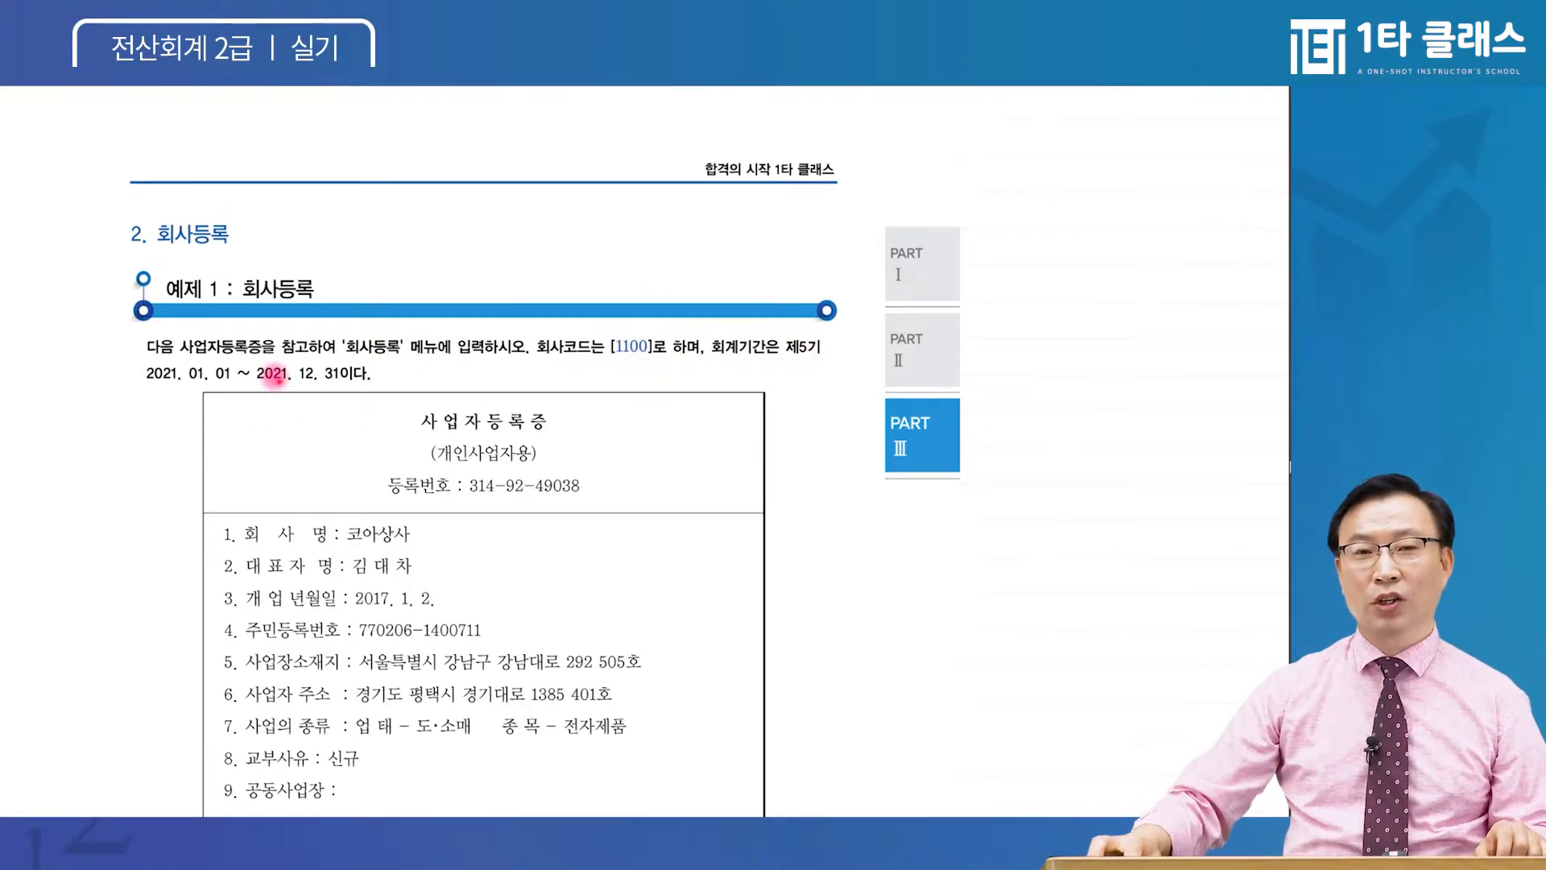
pyautogui.scroll(-1, 288, 384)
pyautogui.scroll(-3, 287, 384)
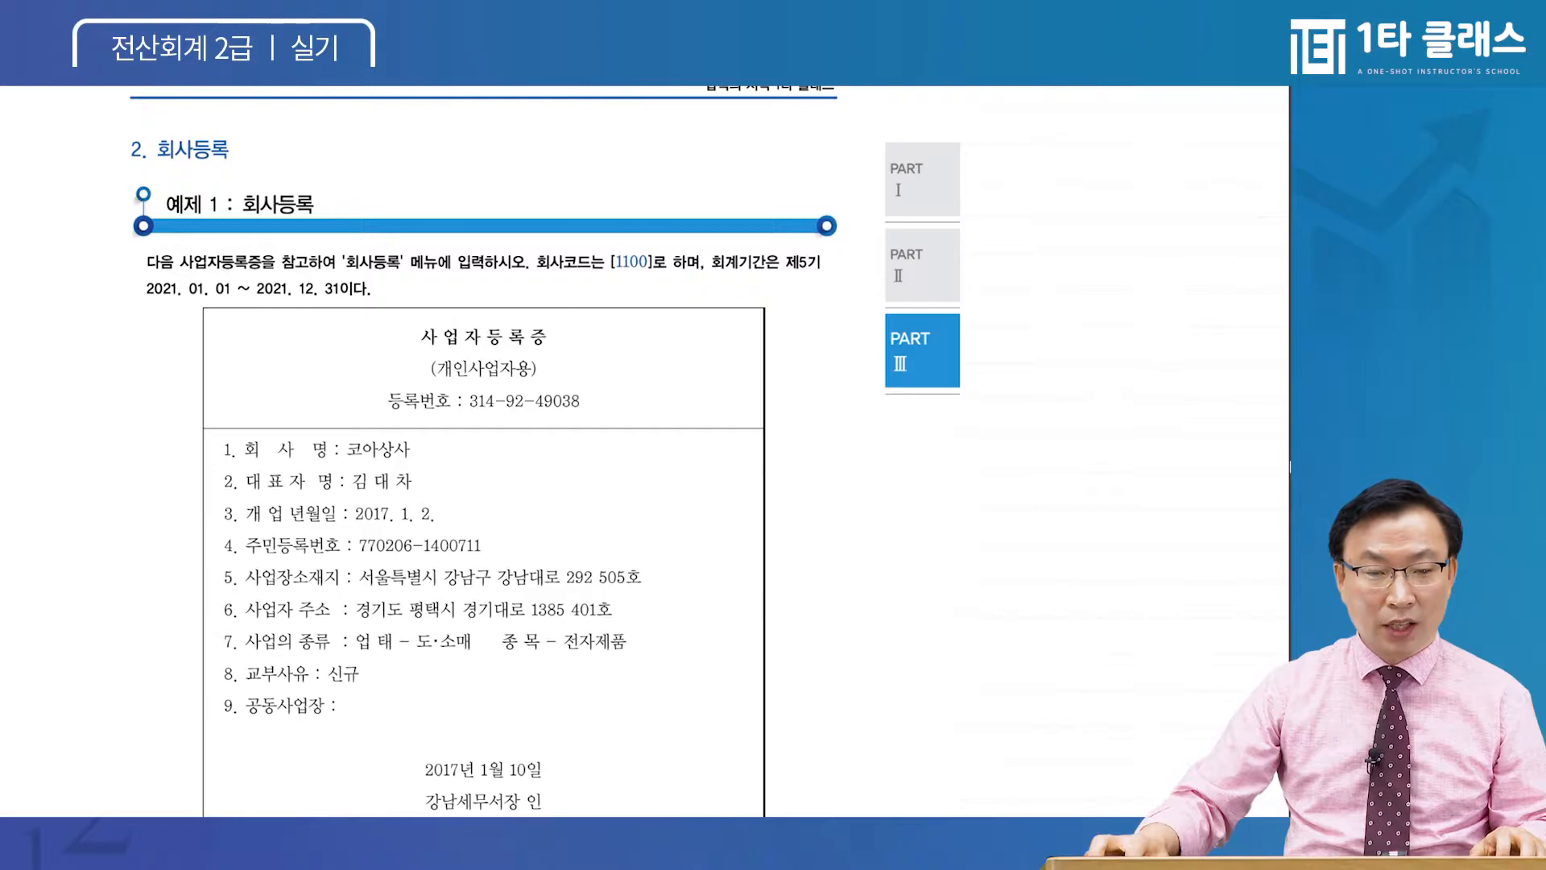
pyautogui.click(346, 834)
pyautogui.click(795, 458)
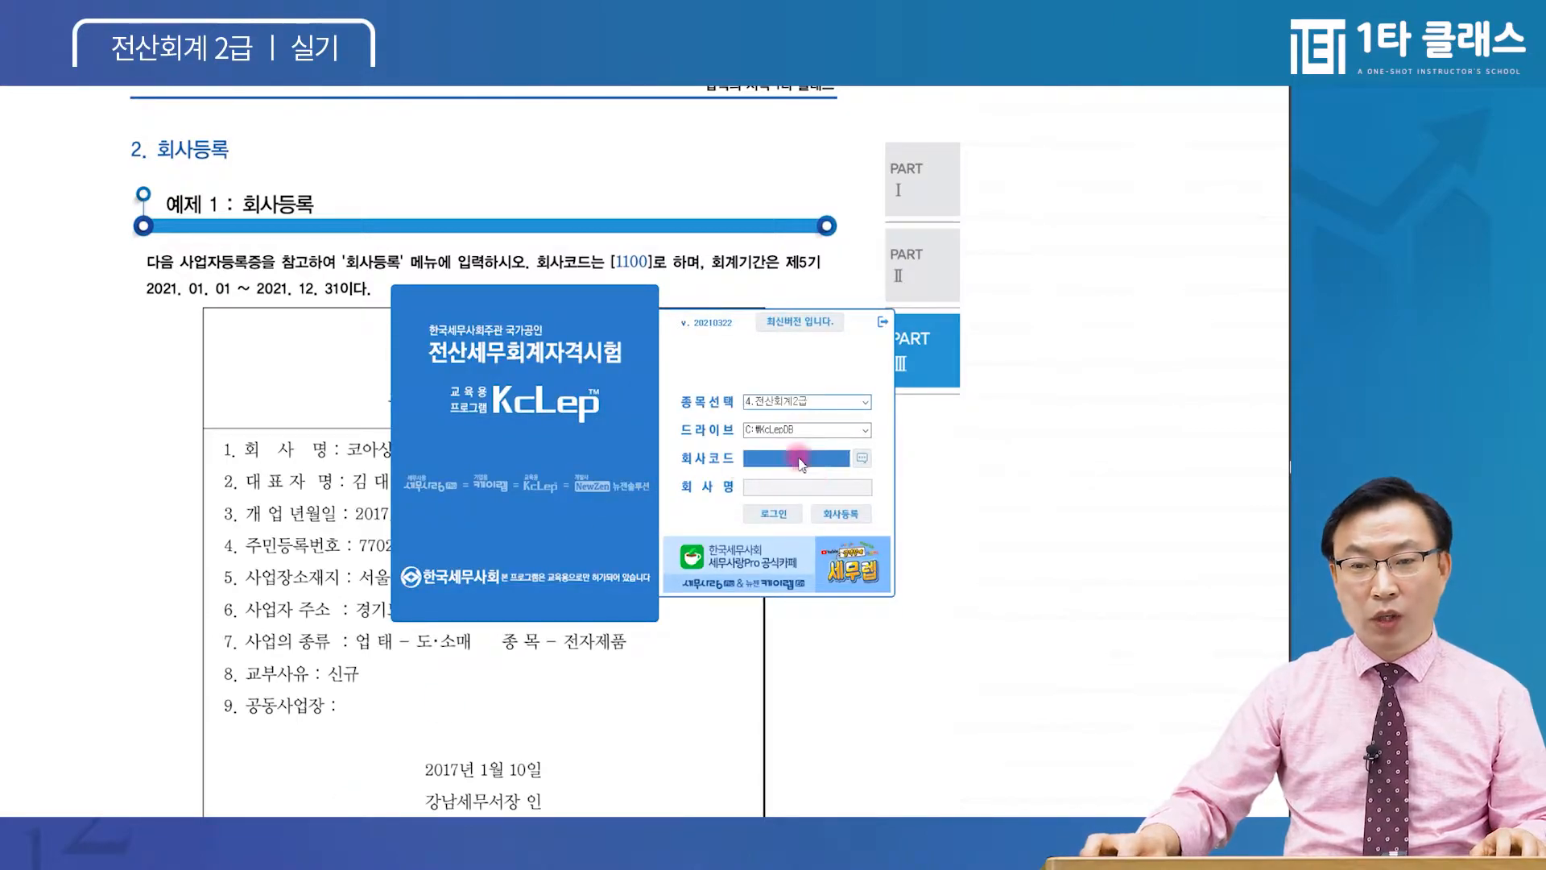
# Open 회사등록 and look over existing companies 1102 and 1103
pyautogui.click(843, 513)
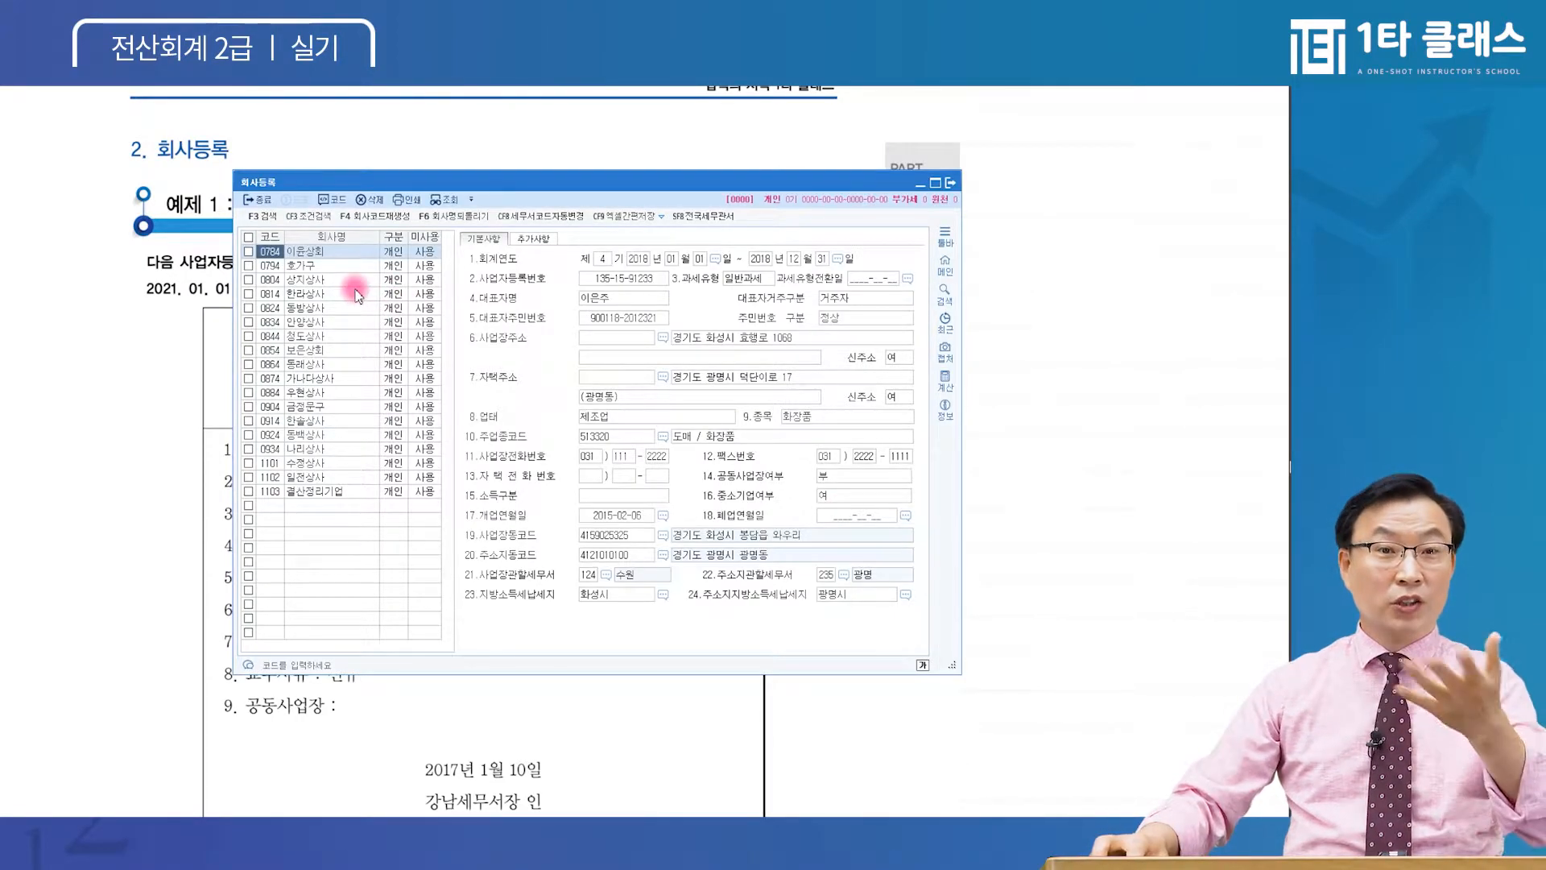
pyautogui.click(324, 265)
pyautogui.click(329, 477)
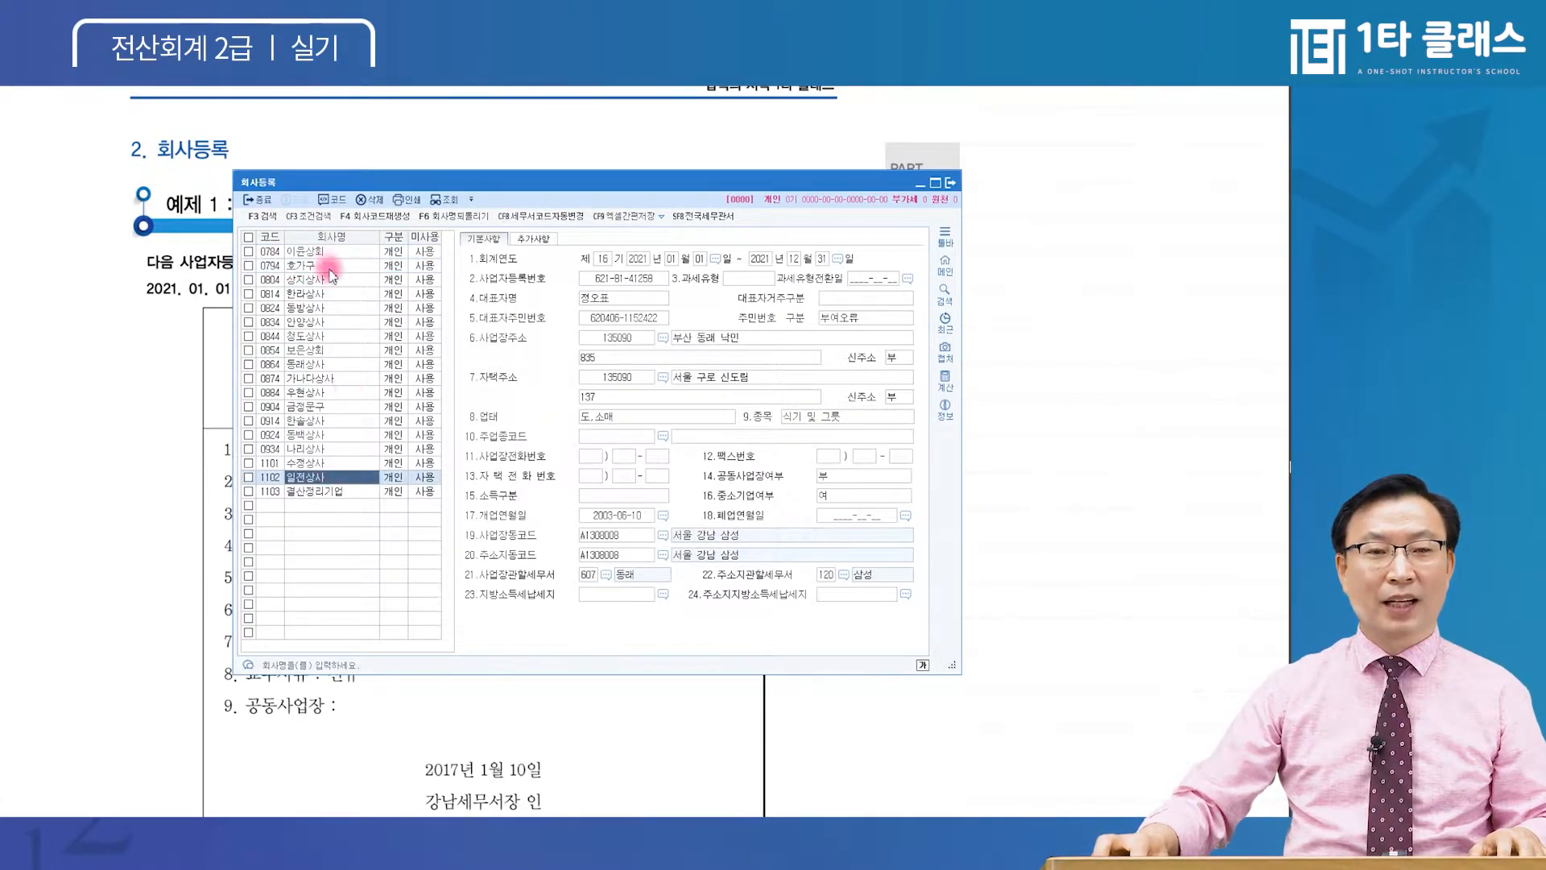
pyautogui.click(330, 268)
pyautogui.click(330, 492)
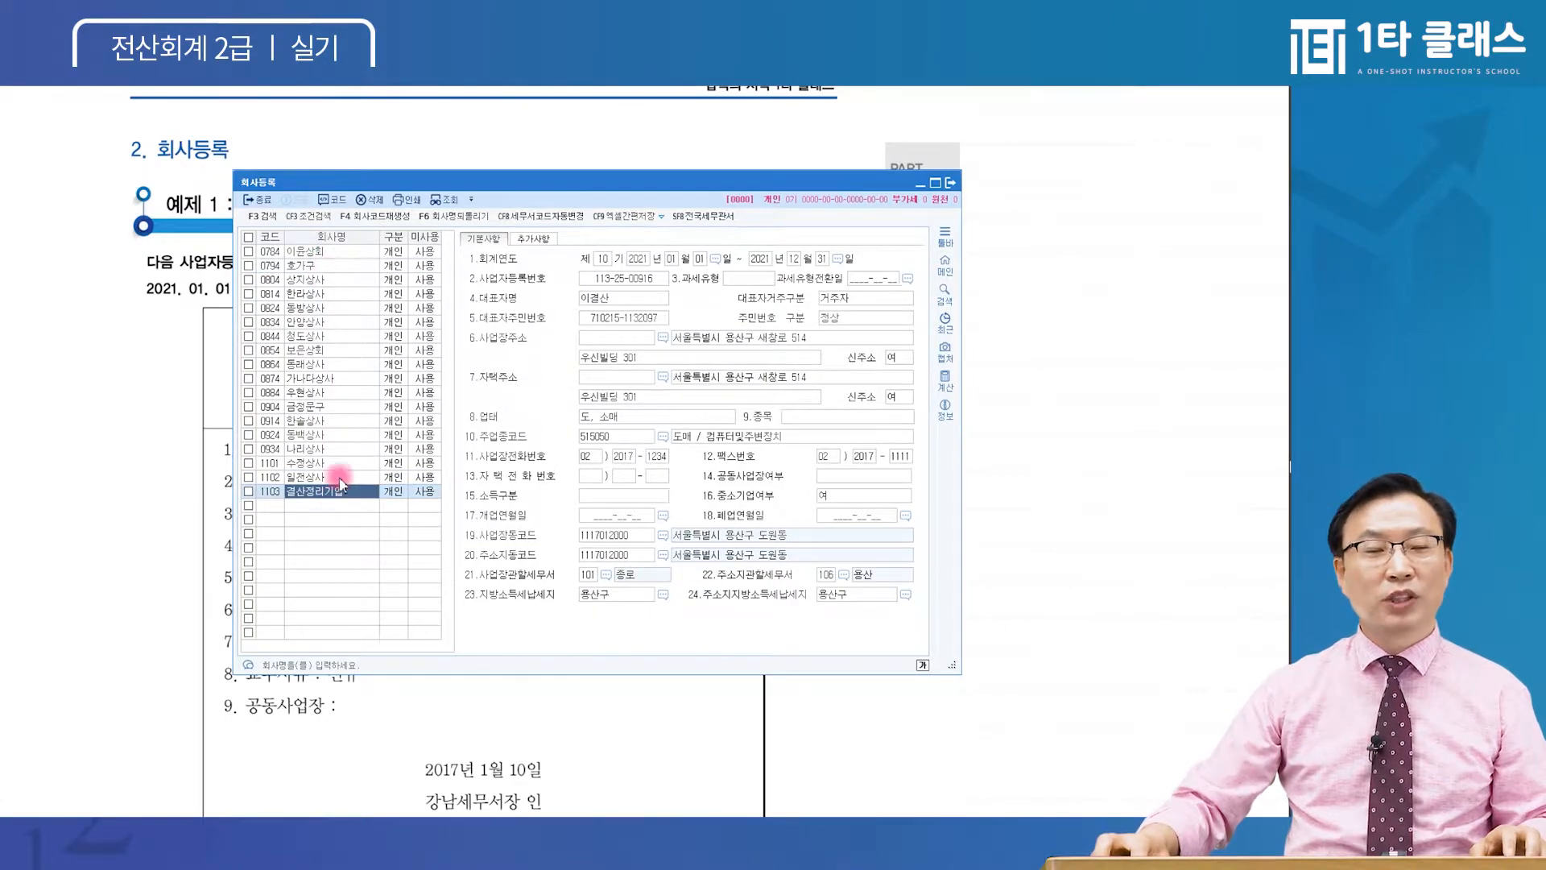
# Start a blank company row with code 1100
pyautogui.click(270, 506)
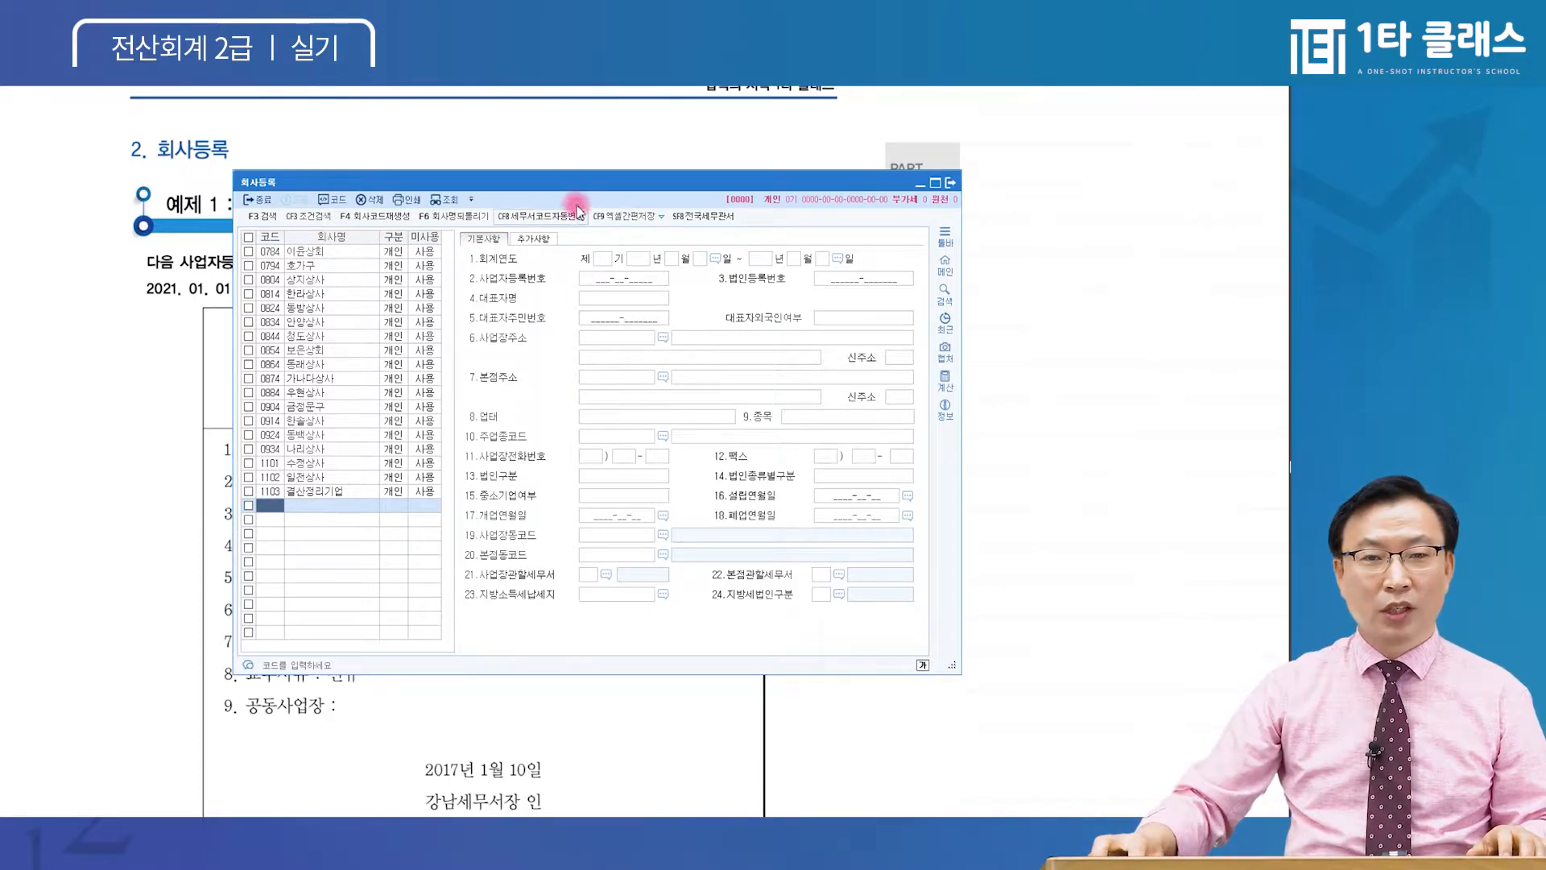
pyautogui.moveTo(588, 182); pyautogui.dragTo(569, 292)
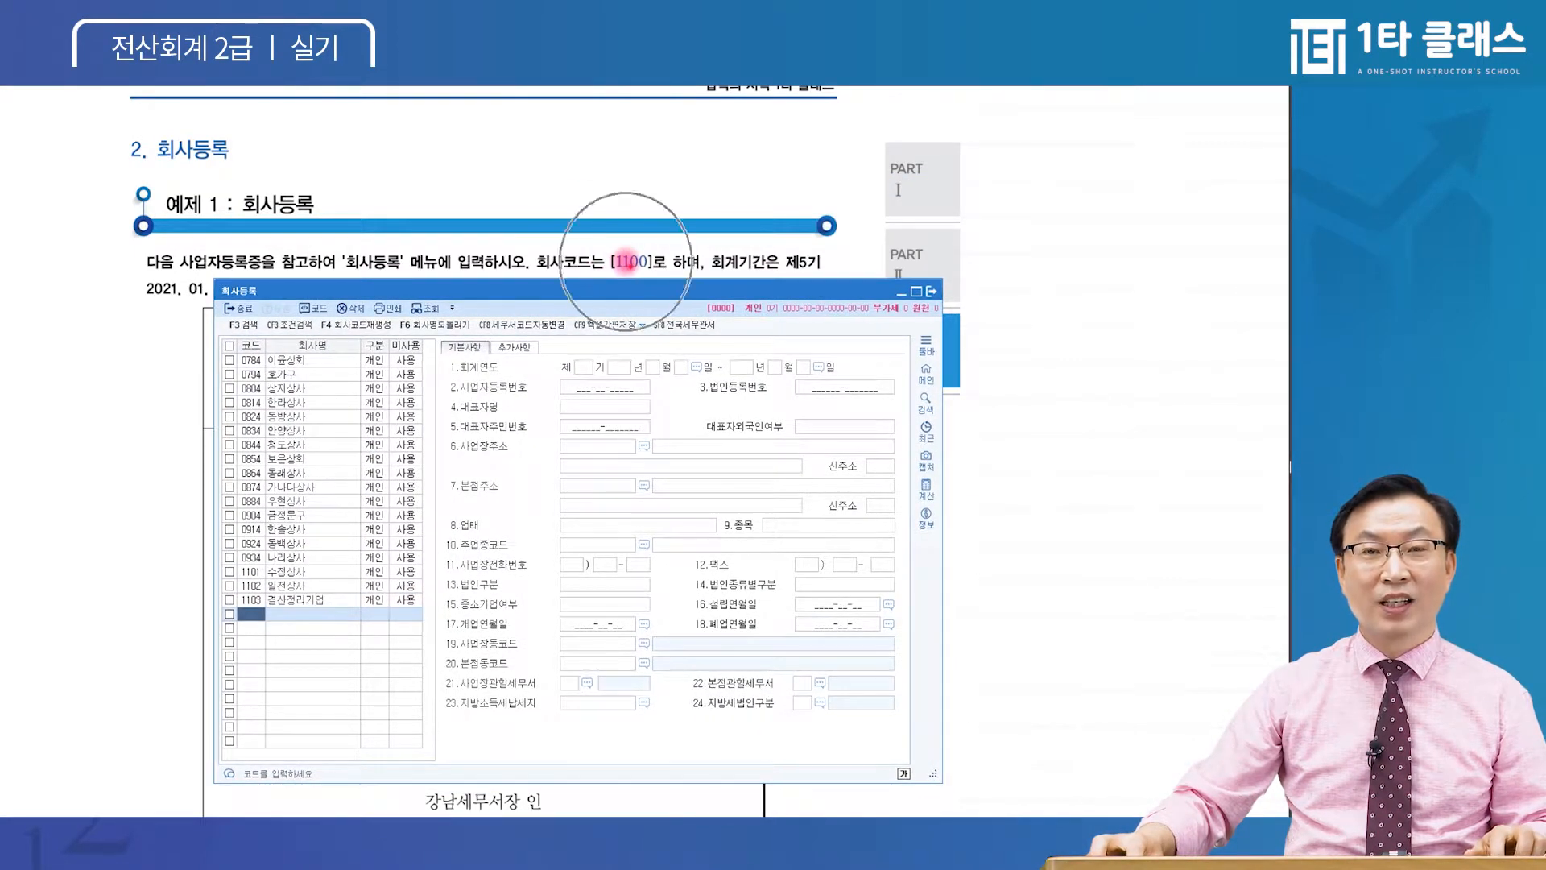
pyautogui.write('1100')
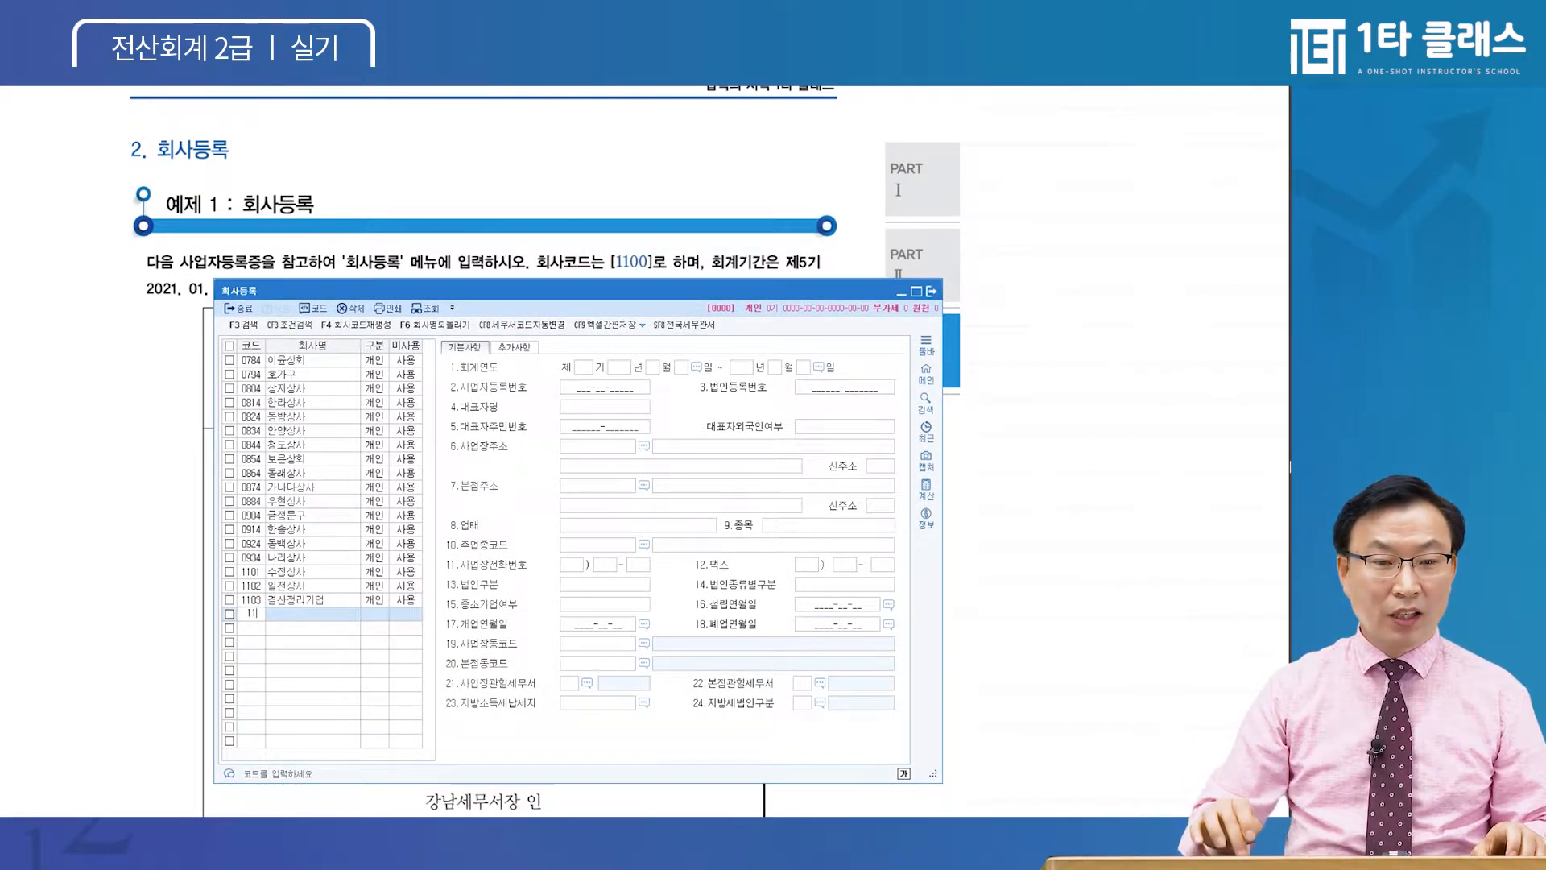
pyautogui.press('Return')
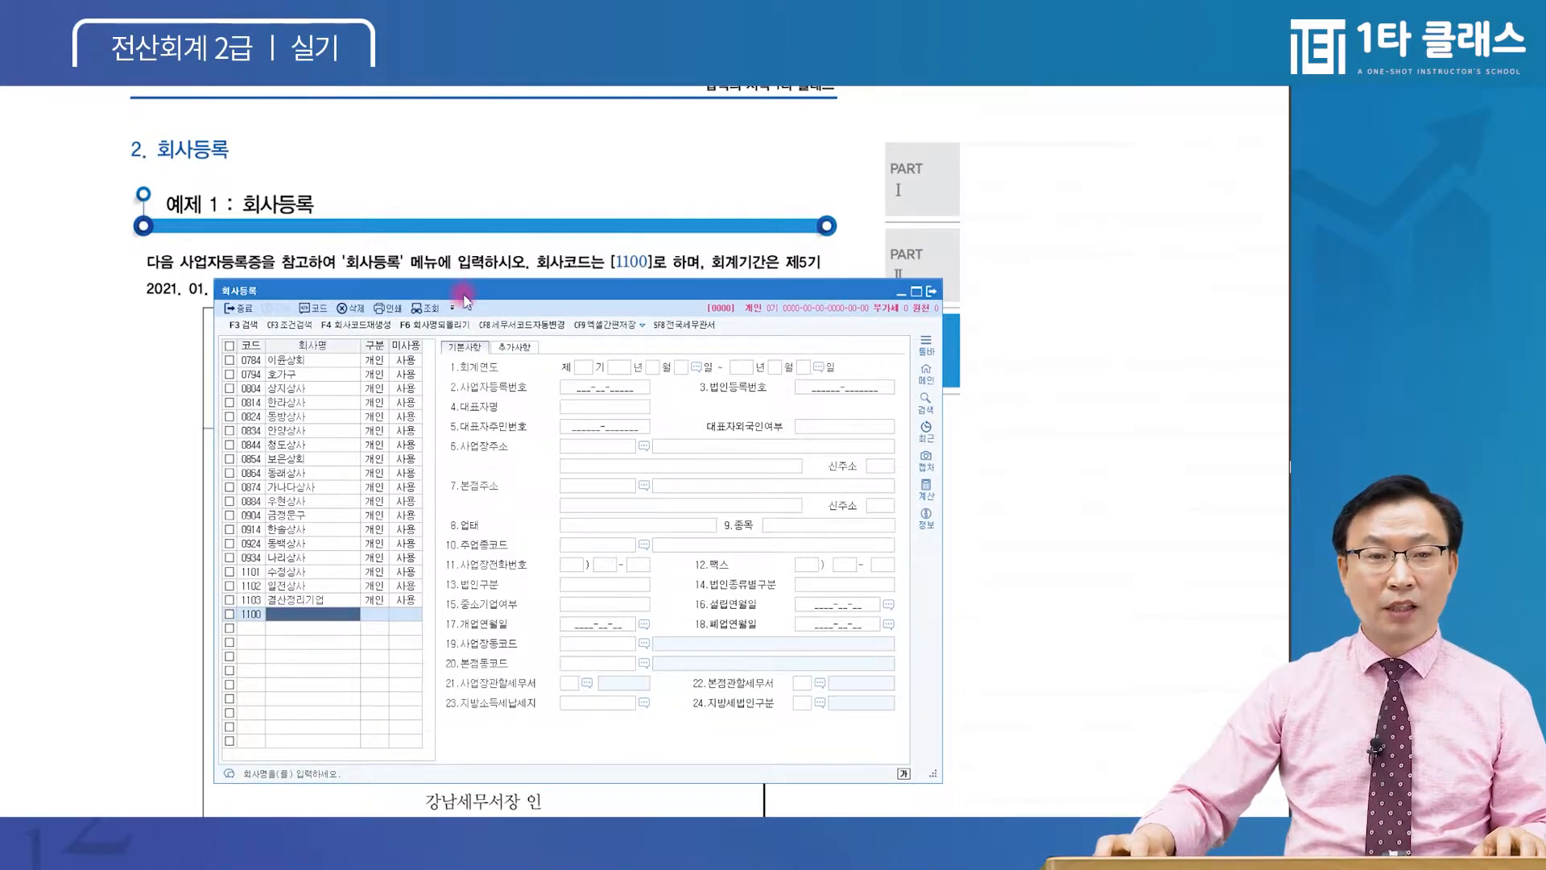
# Enter 코아상사 as the company name for code 1100
pyautogui.moveTo(462, 295); pyautogui.dragTo(453, 303)
pyautogui.click(457, 259)
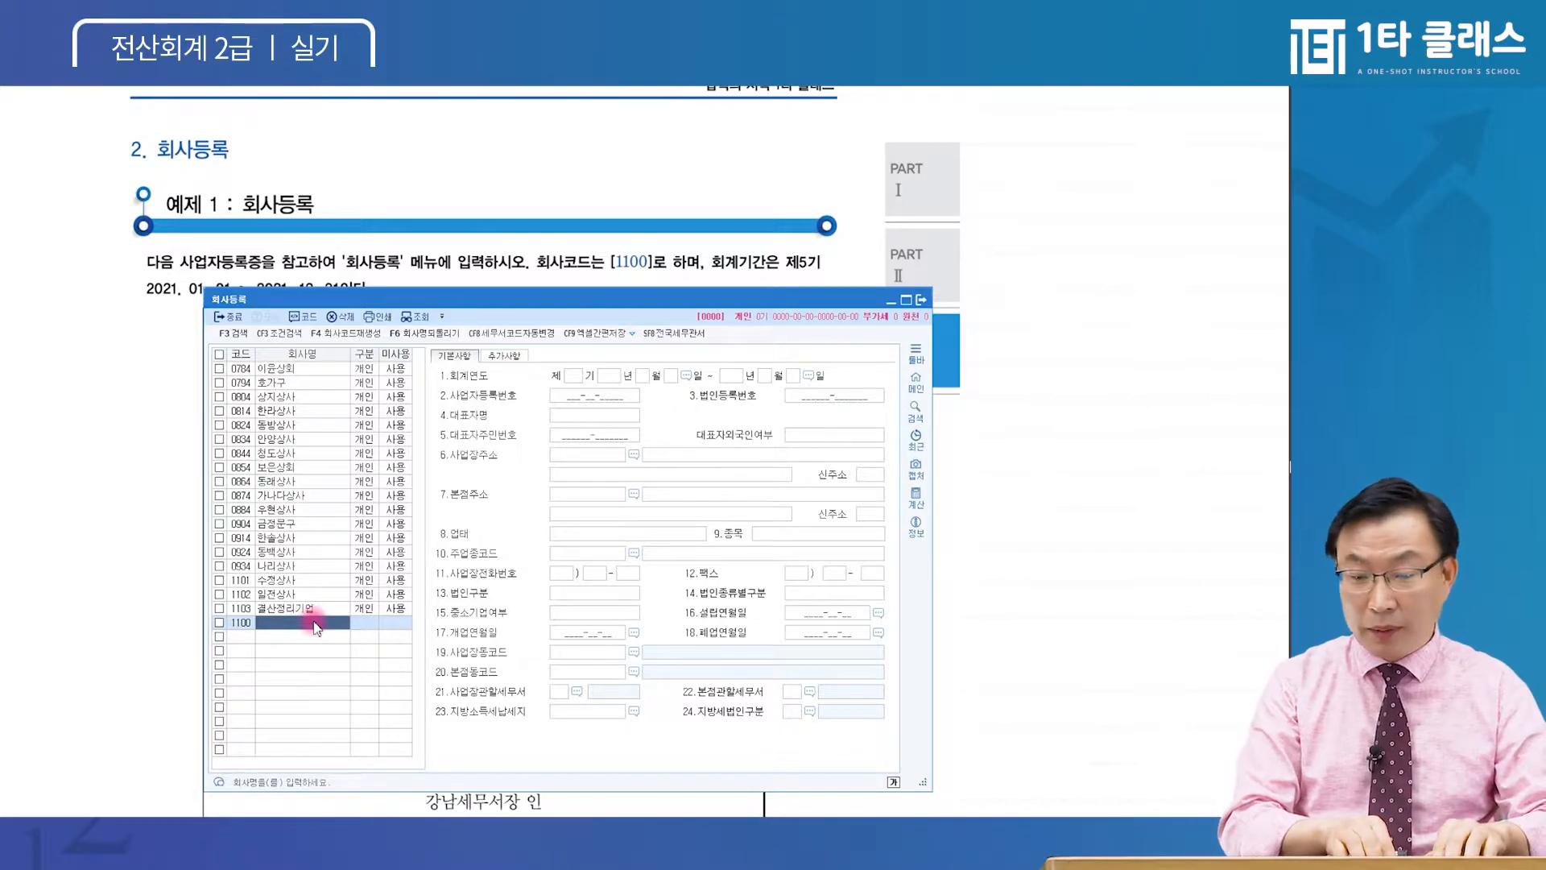
pyautogui.write('코아상ㅅㅏ')
pyautogui.press('Return')
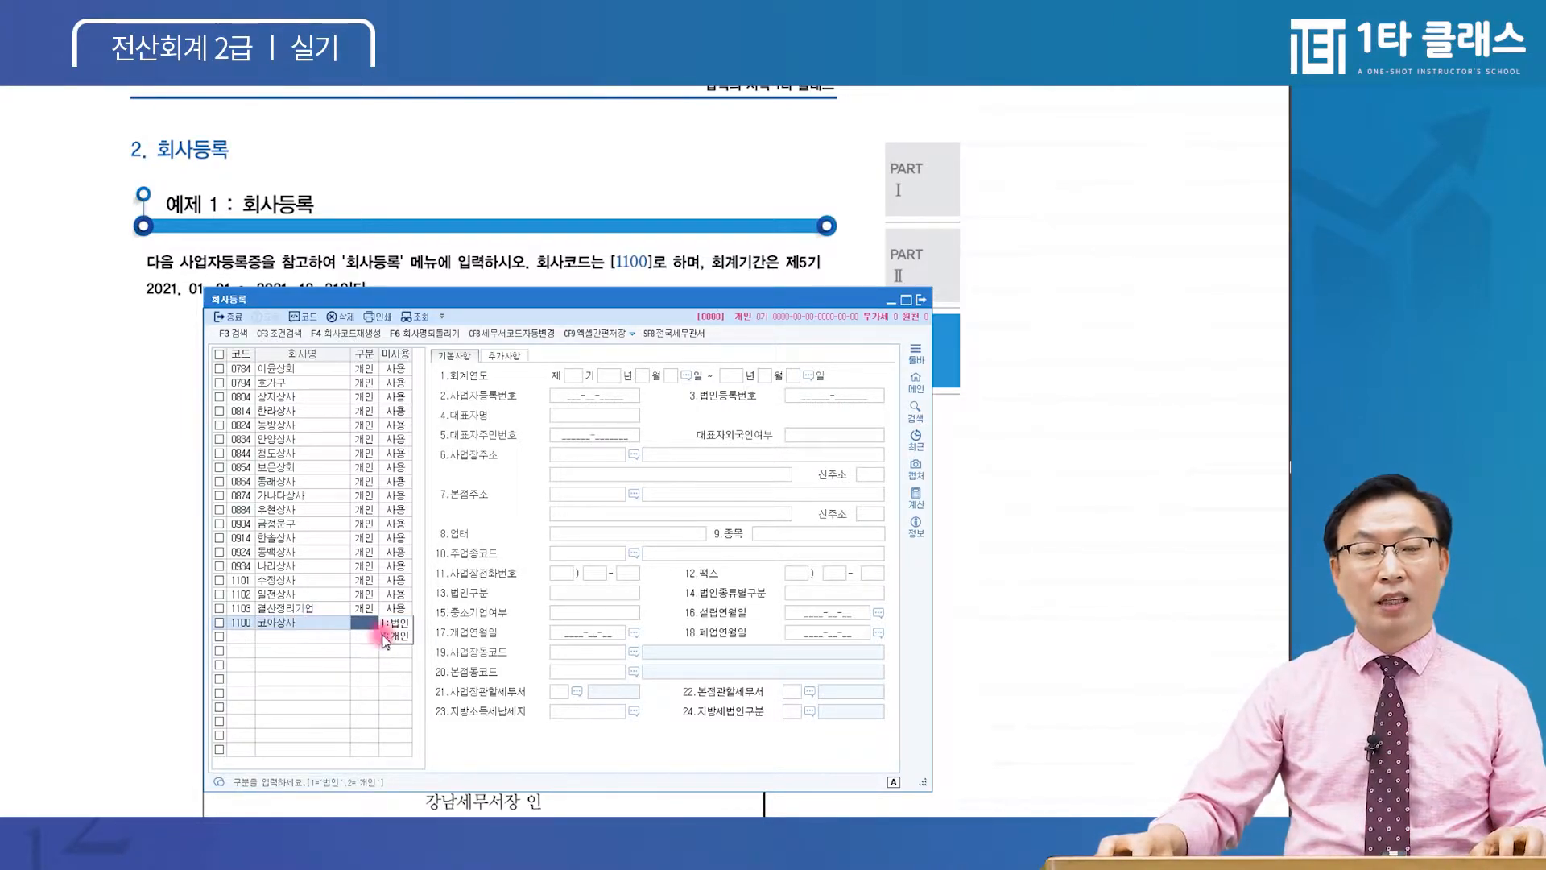
# After checking the certificate, set 구분 to 2:개인 and 미사용 to 0:사용
pyautogui.press('ctrl')
pyautogui.press('ctrl')
pyautogui.press('ctrl')
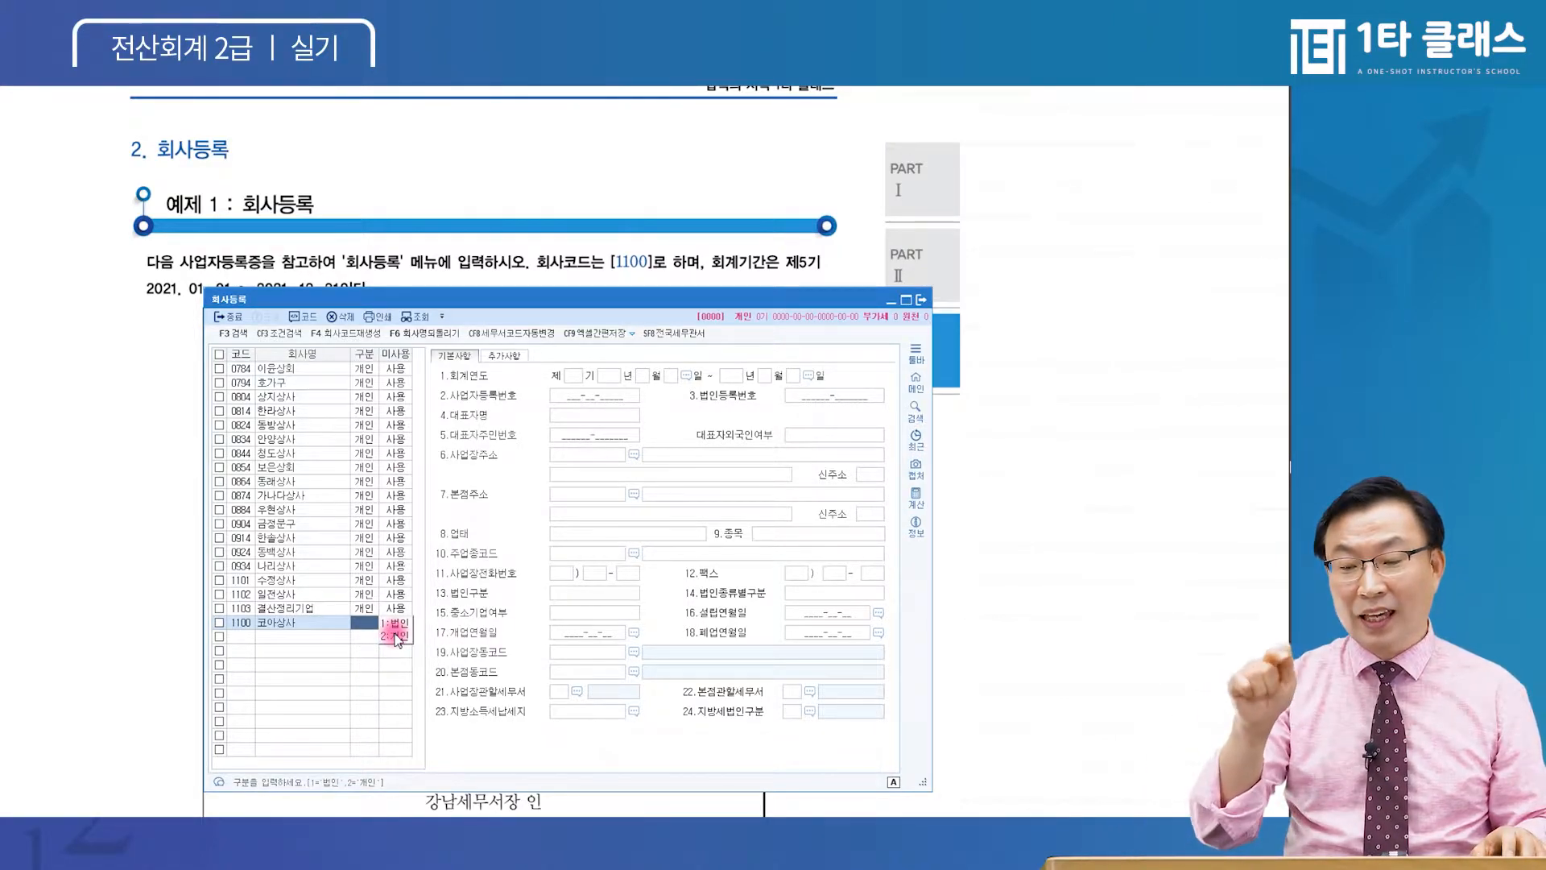
pyautogui.click(419, 251)
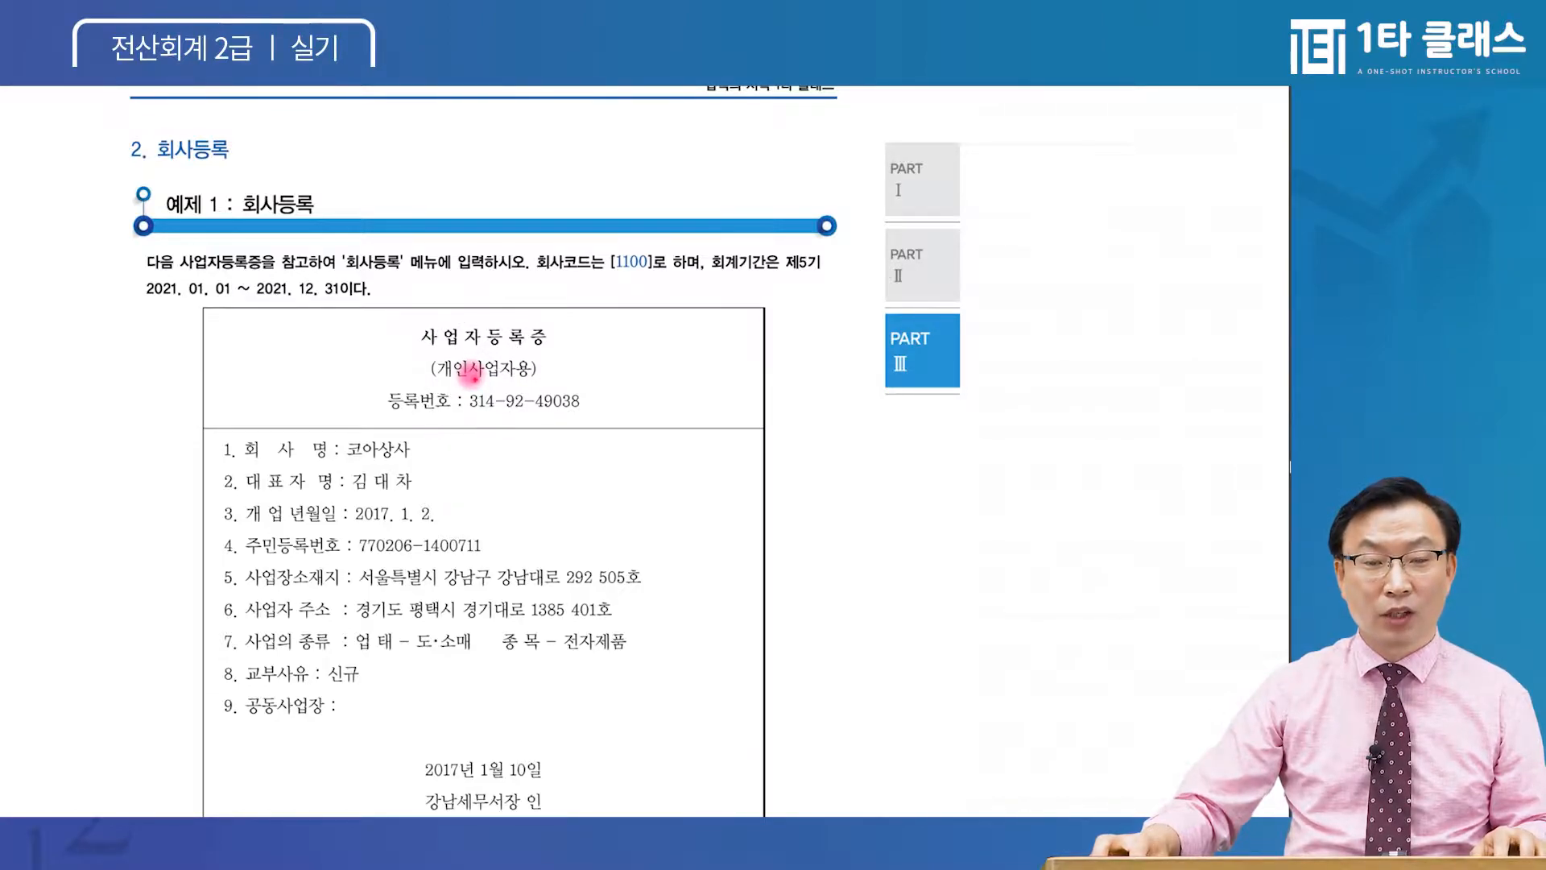
pyautogui.click(343, 823)
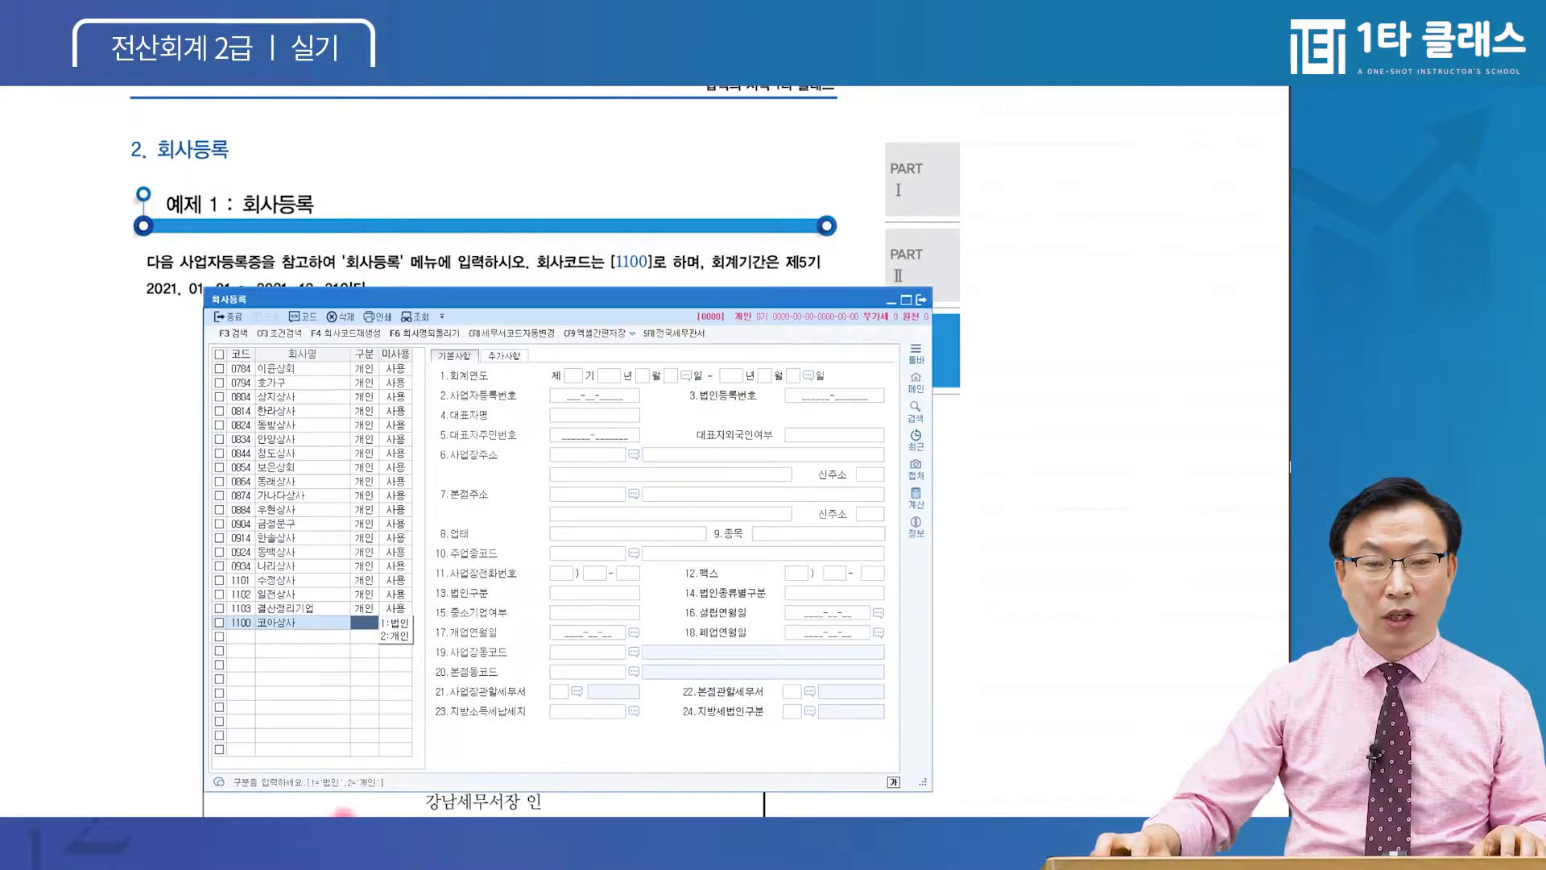
pyautogui.click(395, 636)
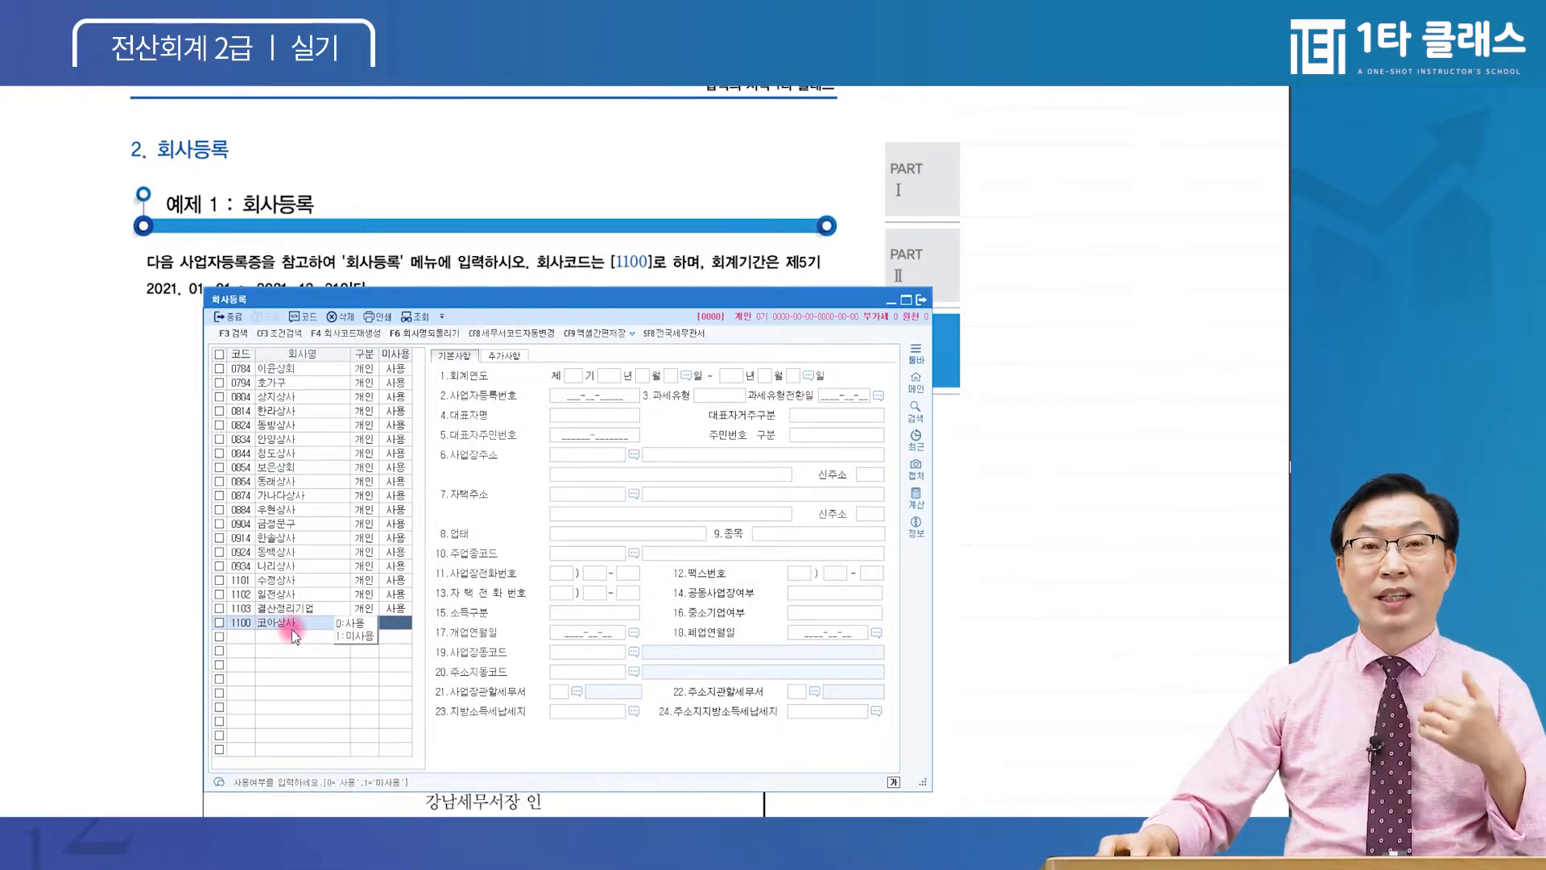
pyautogui.click(351, 625)
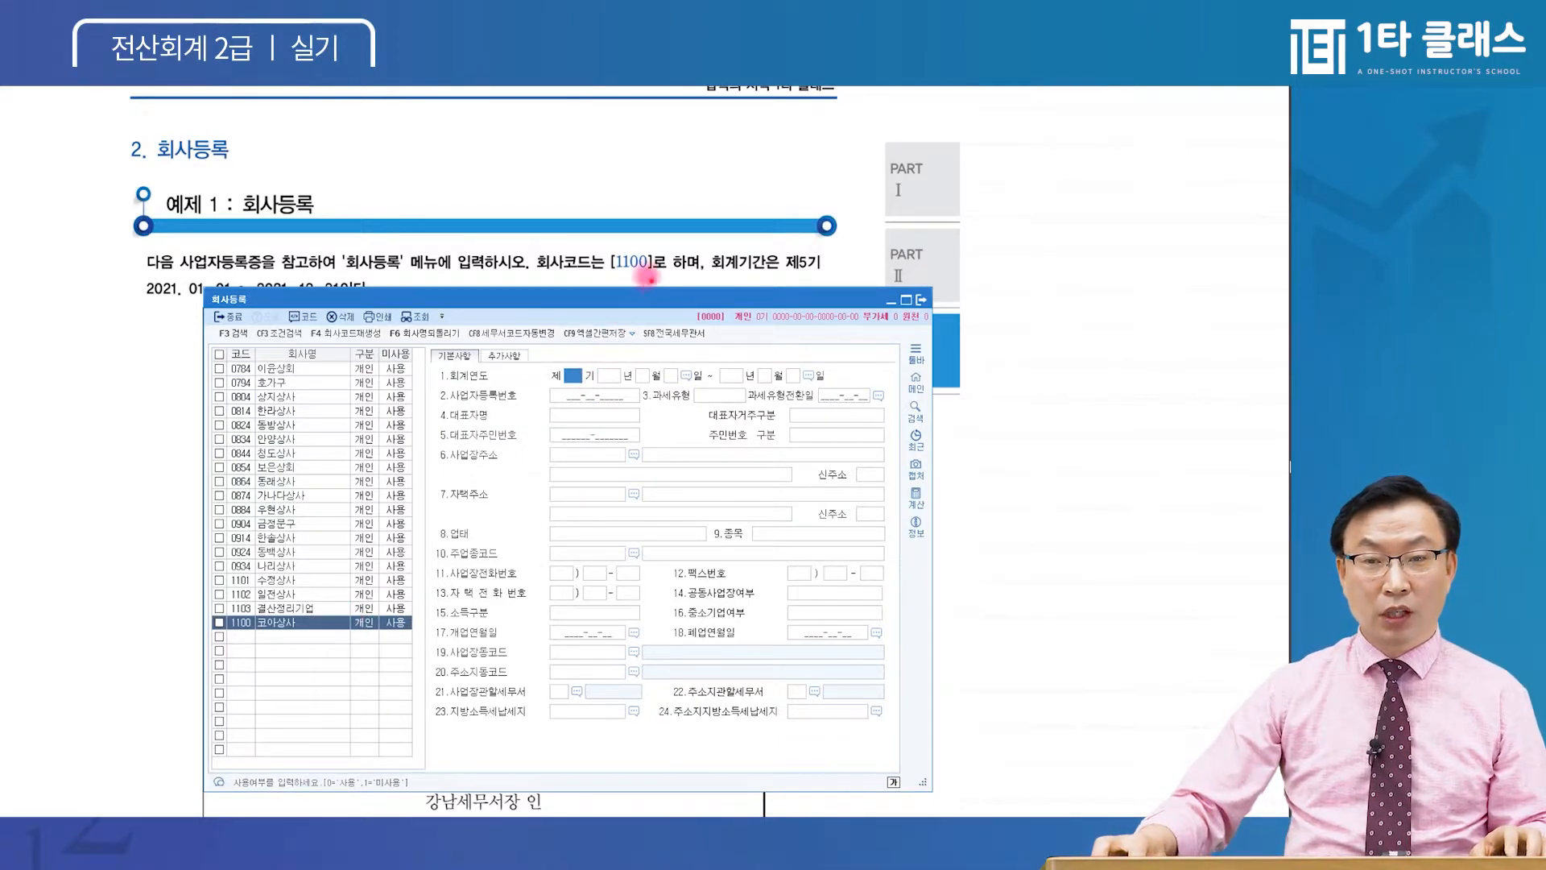
# Enter fiscal term 5 with start year 2021 and January as the start month
pyautogui.write('5')
pyautogui.press('Return')
pyautogui.write('2021')
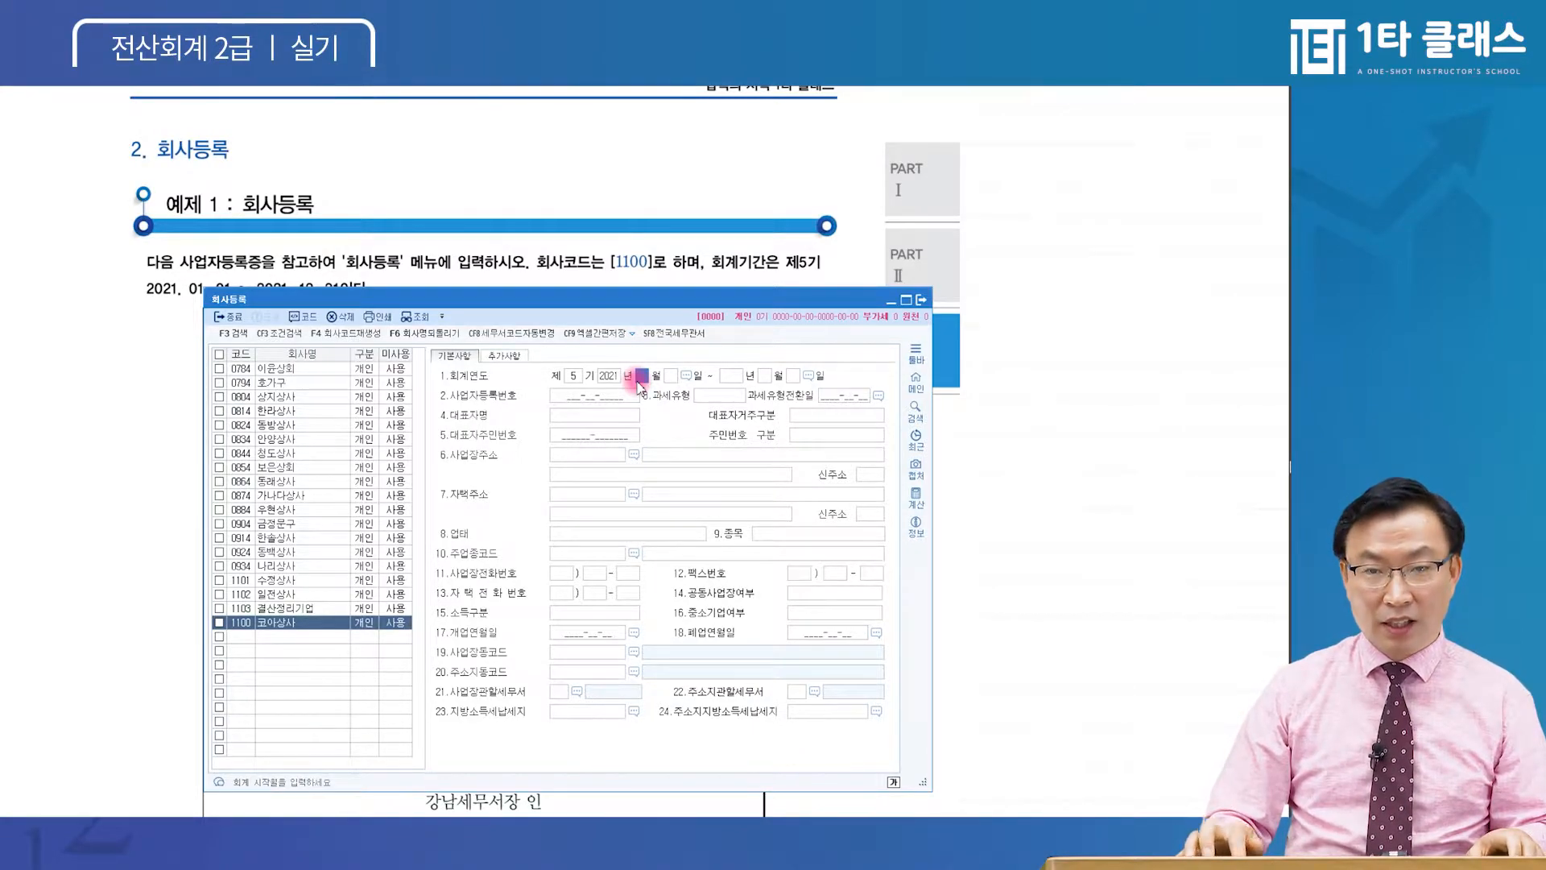
pyautogui.write('1')
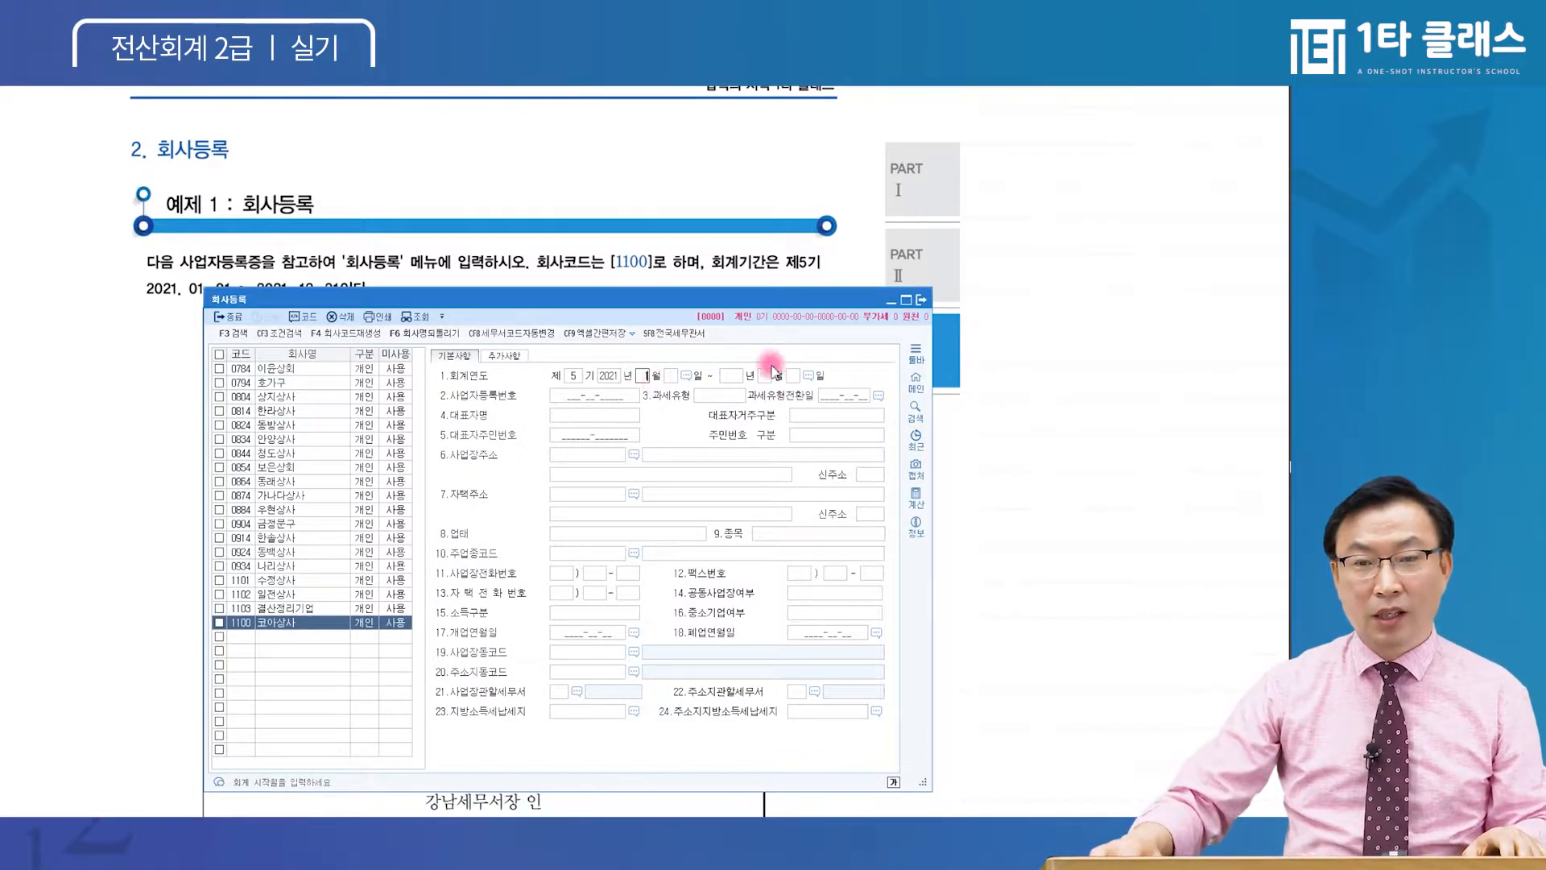
pyautogui.click(641, 376)
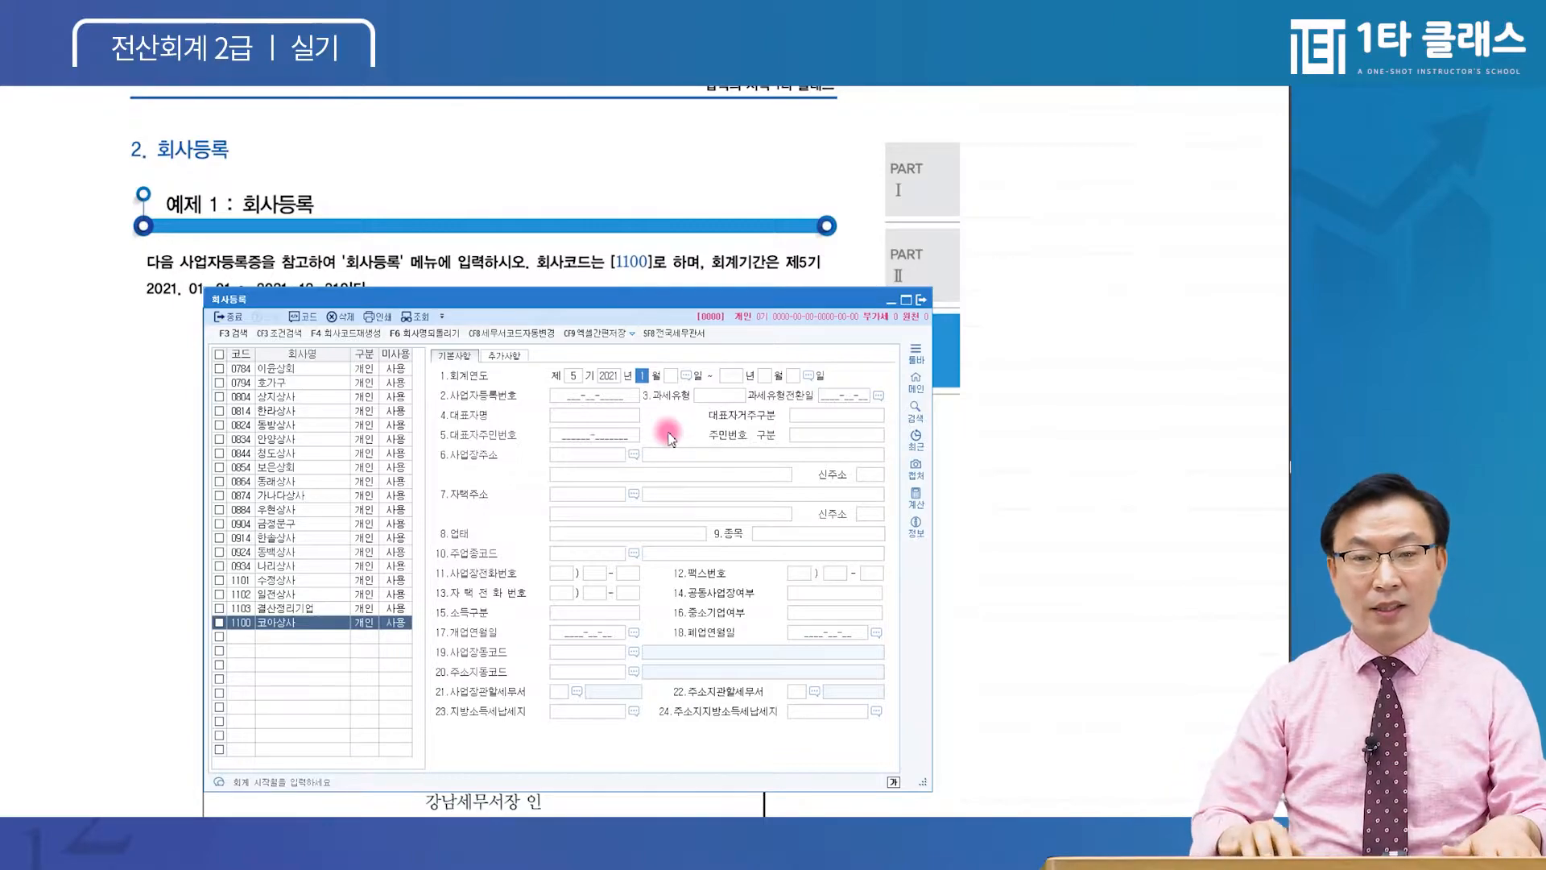
pyautogui.press('Return')
# Re-enter the fiscal start month as 01
pyautogui.hotkey('shift', 'Tab')
pyautogui.press('Return')
pyautogui.hotkey('shift', 'Tab')
pyautogui.press('Return')
pyautogui.hotkey('shift', 'Tab')
pyautogui.press('Return')
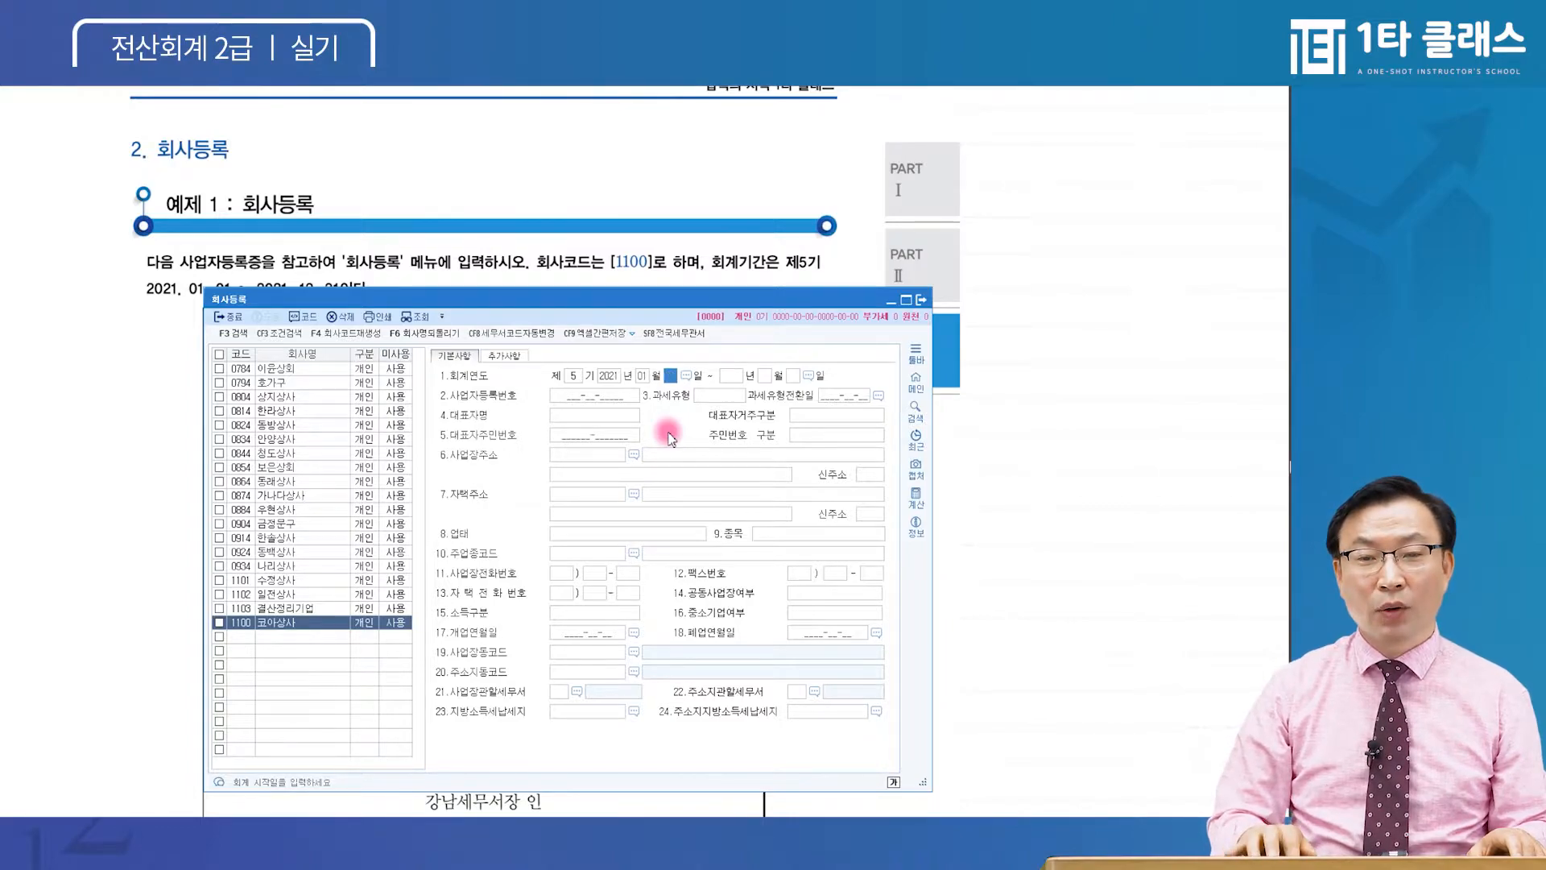
pyautogui.hotkey('shift', 'Tab')
pyautogui.press('Return')
pyautogui.hotkey('shift', 'Tab')
pyautogui.write('1')
pyautogui.press('Return')
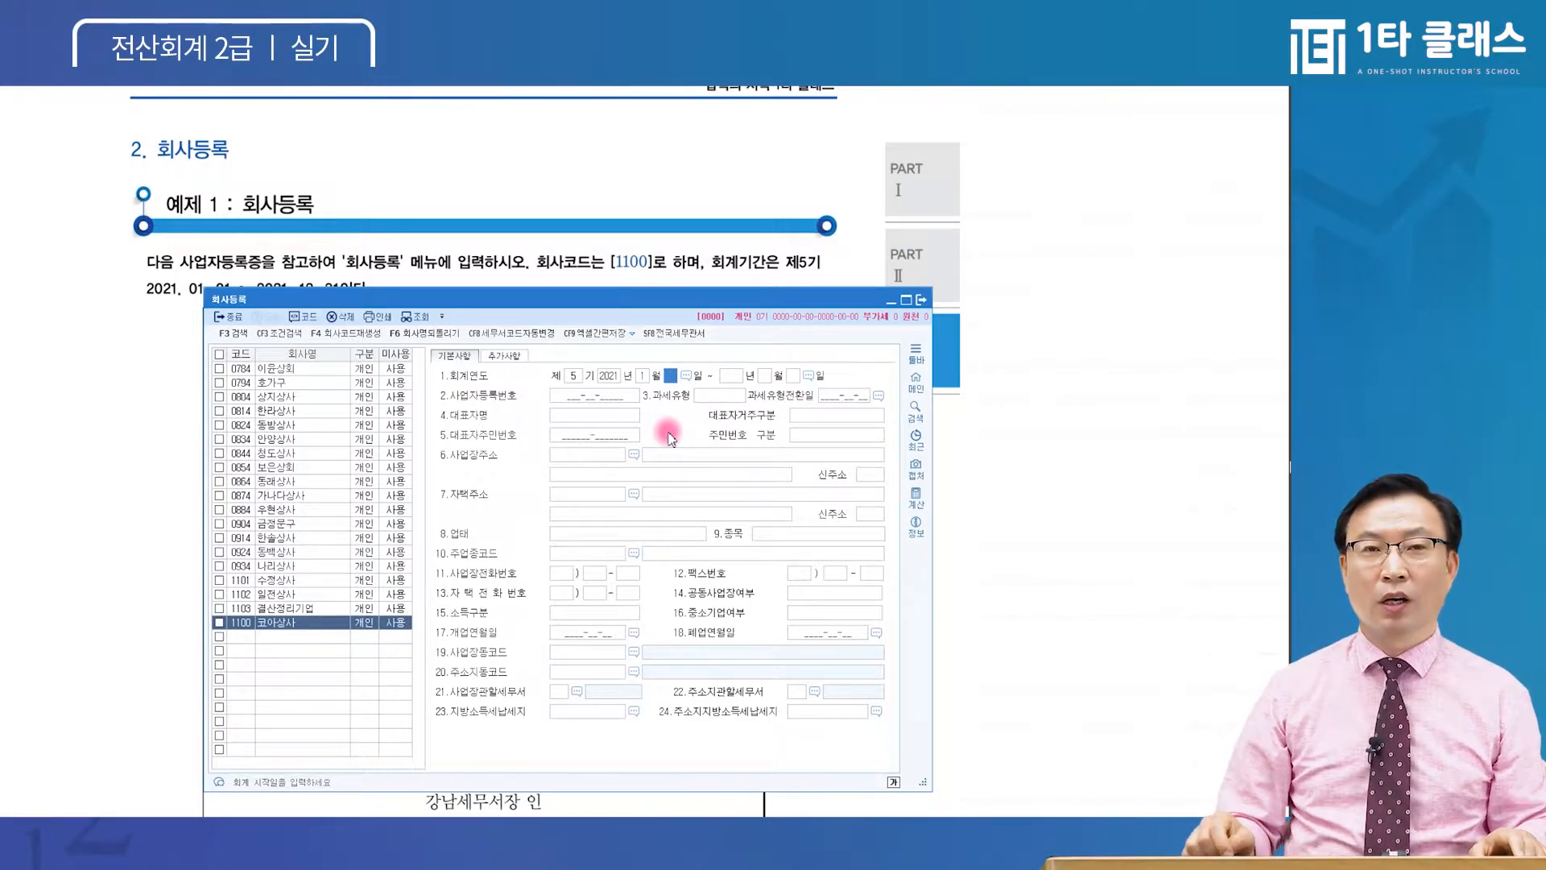
pyautogui.hotkey('shift', 'Tab')
pyautogui.write('01')
pyautogui.press('Return')
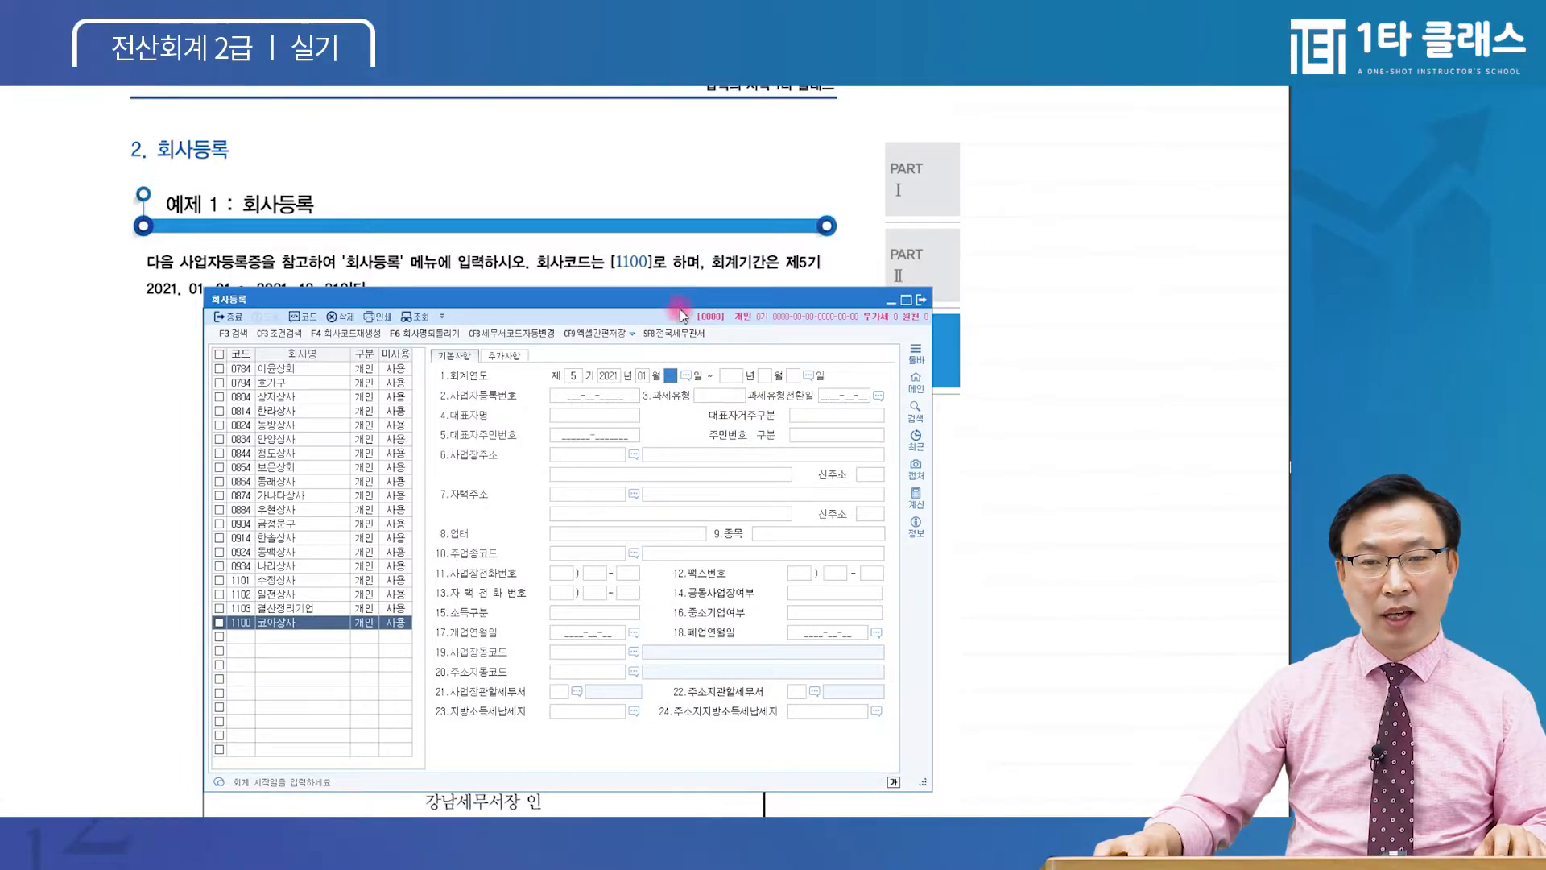
# Enter start day 01 so the fiscal period fills in as 2021-01-01 to 2021-12-31
pyautogui.moveTo(683, 297); pyautogui.dragTo(672, 257)
pyautogui.click(662, 194)
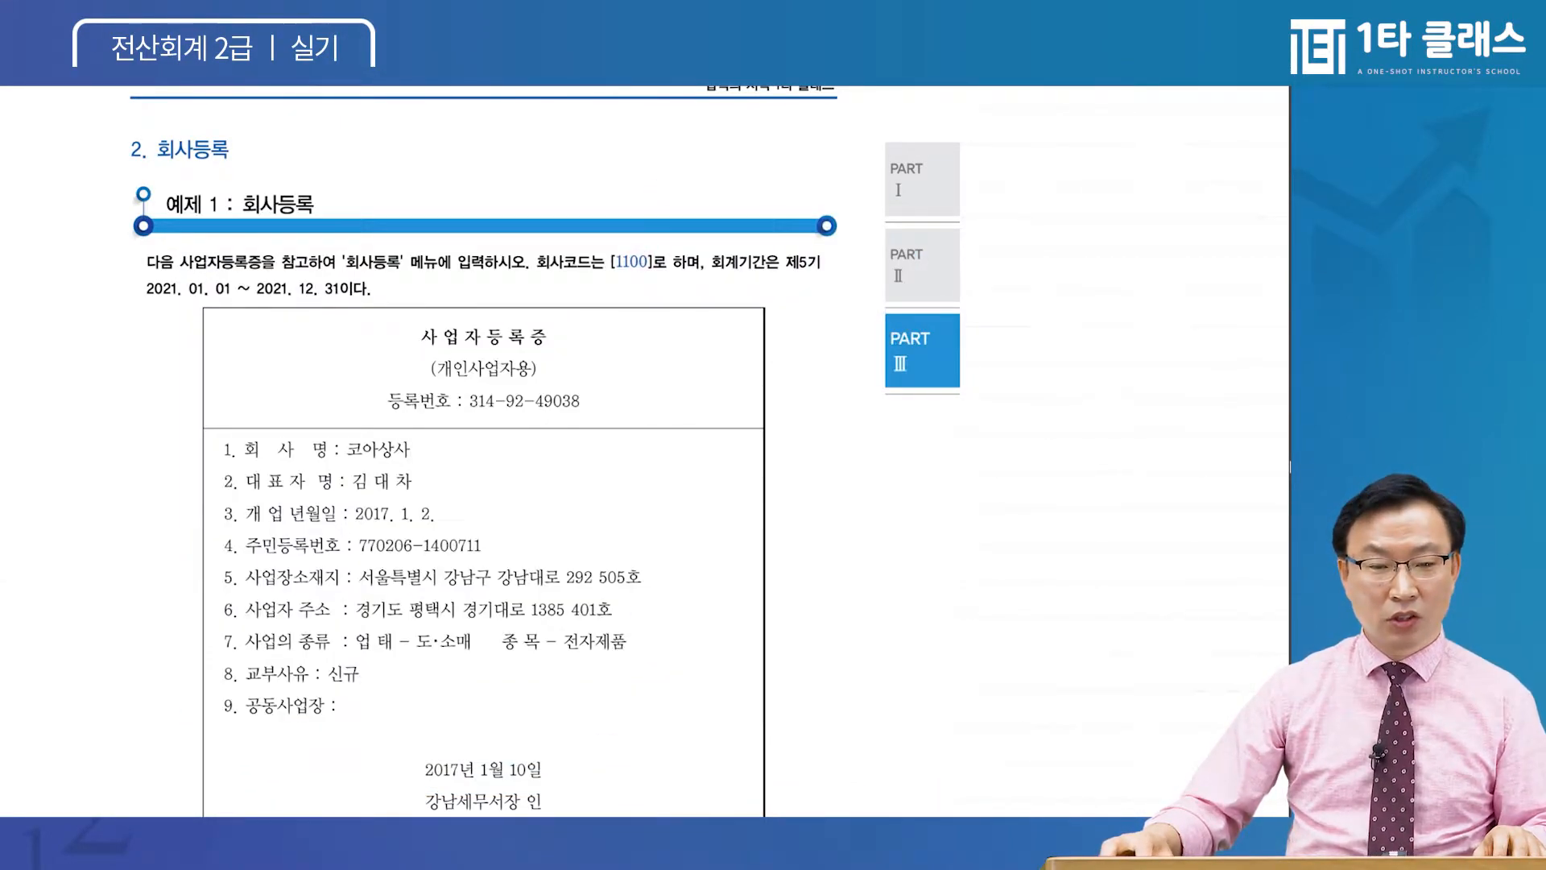
pyautogui.hotkey('alt', 'Tab')
pyautogui.moveTo(617, 234); pyautogui.dragTo(644, 174)
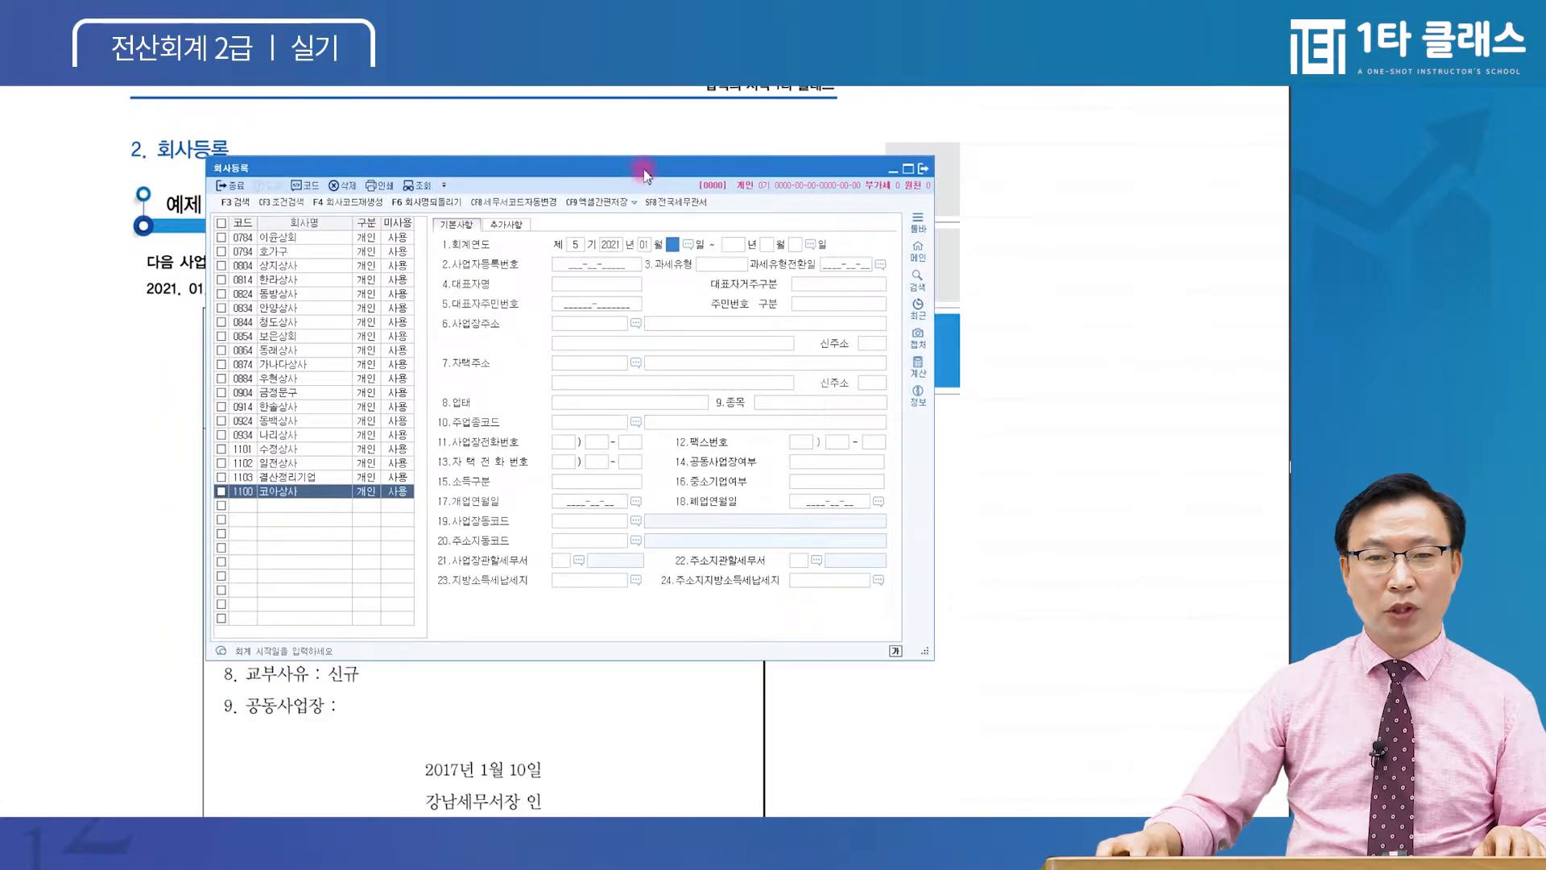
pyautogui.write('01')
pyautogui.press('Return')
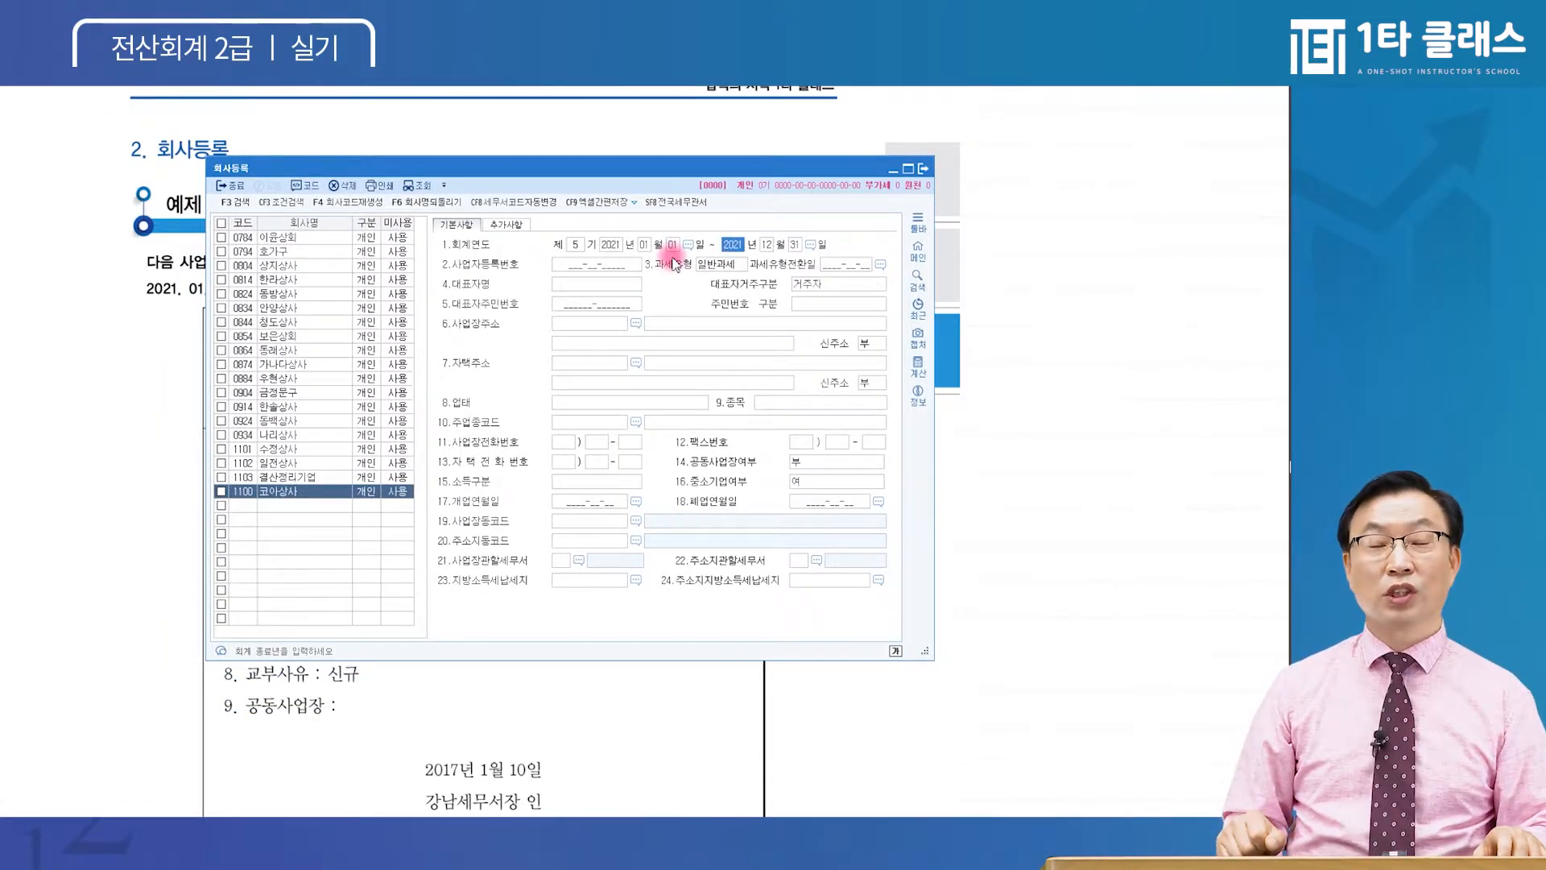
# Advance to the business registration number and bring the certificate forward to read it
pyautogui.hotkey('shift', 'Tab')
pyautogui.hotkey('shift', 'Tab')
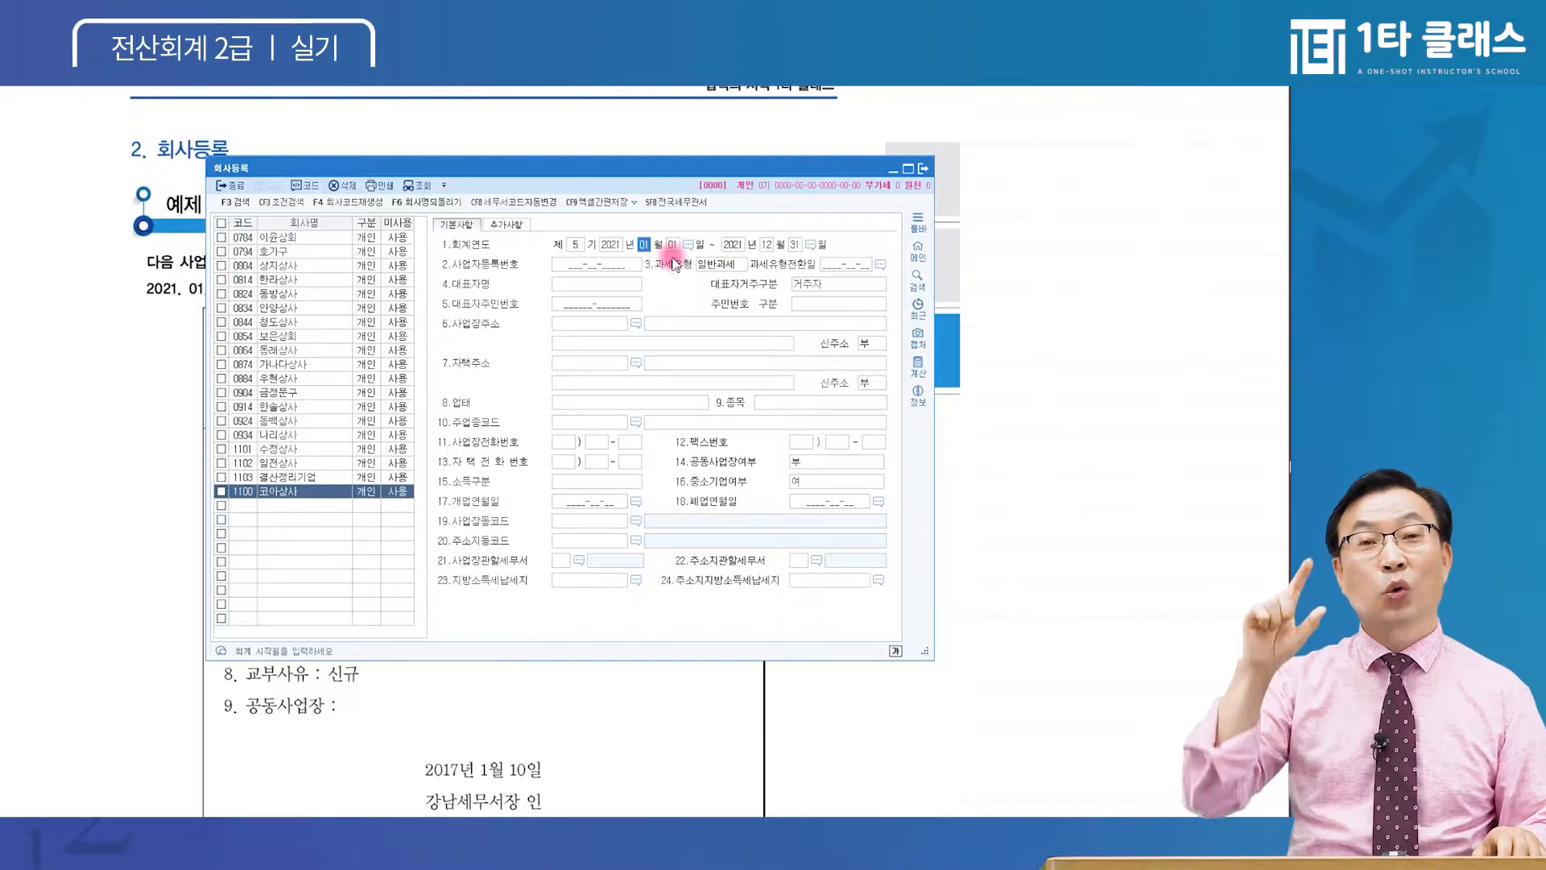
pyautogui.click(644, 244)
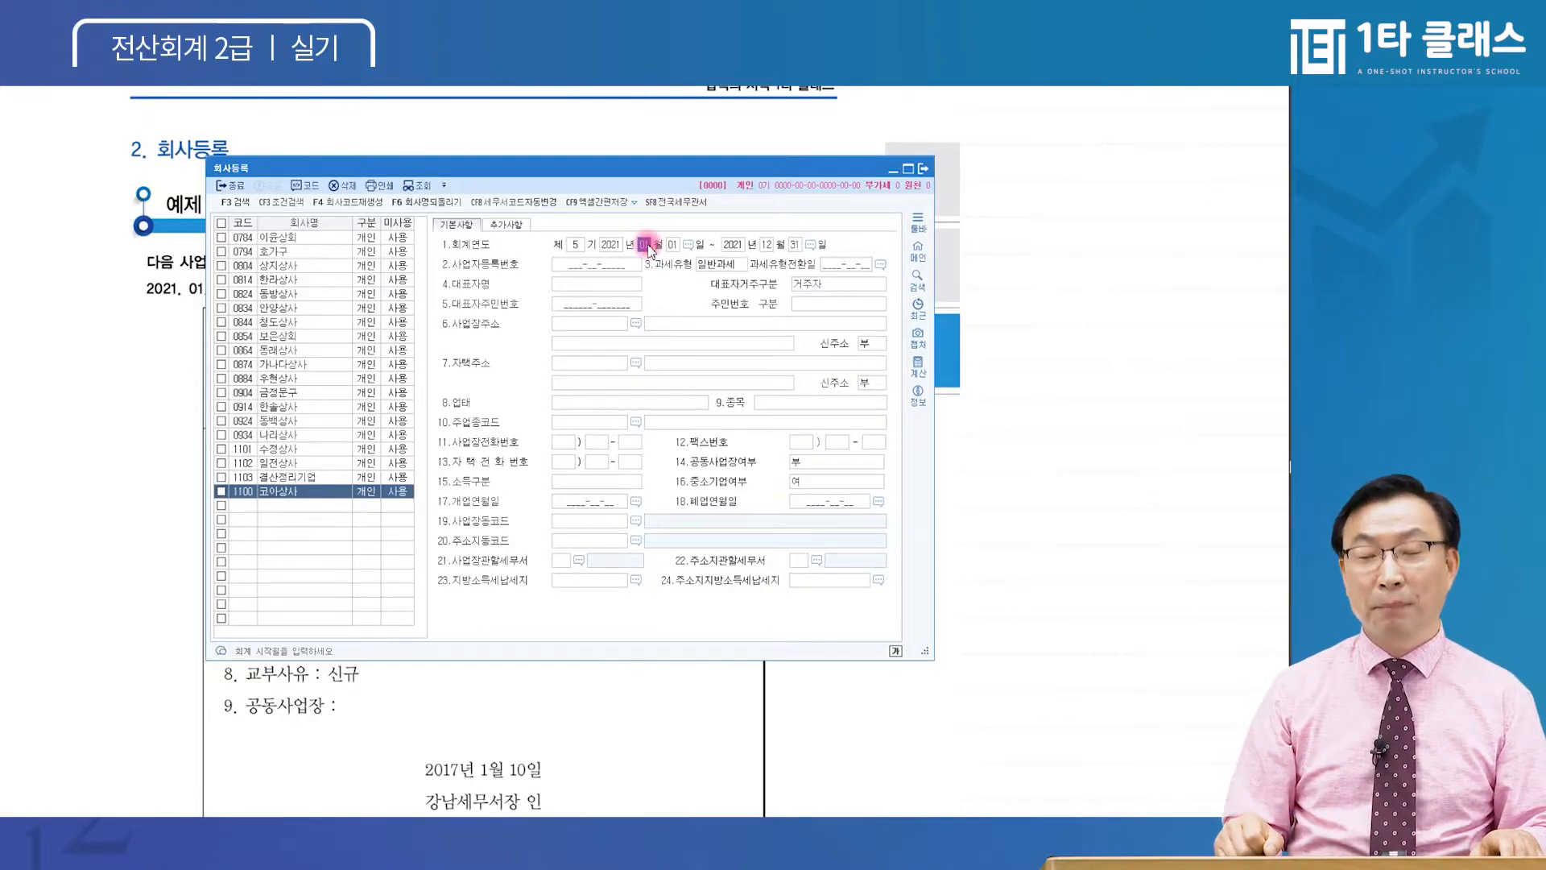
pyautogui.press('Return')
pyautogui.press('Return')
pyautogui.press('Return')
pyautogui.press('Return')
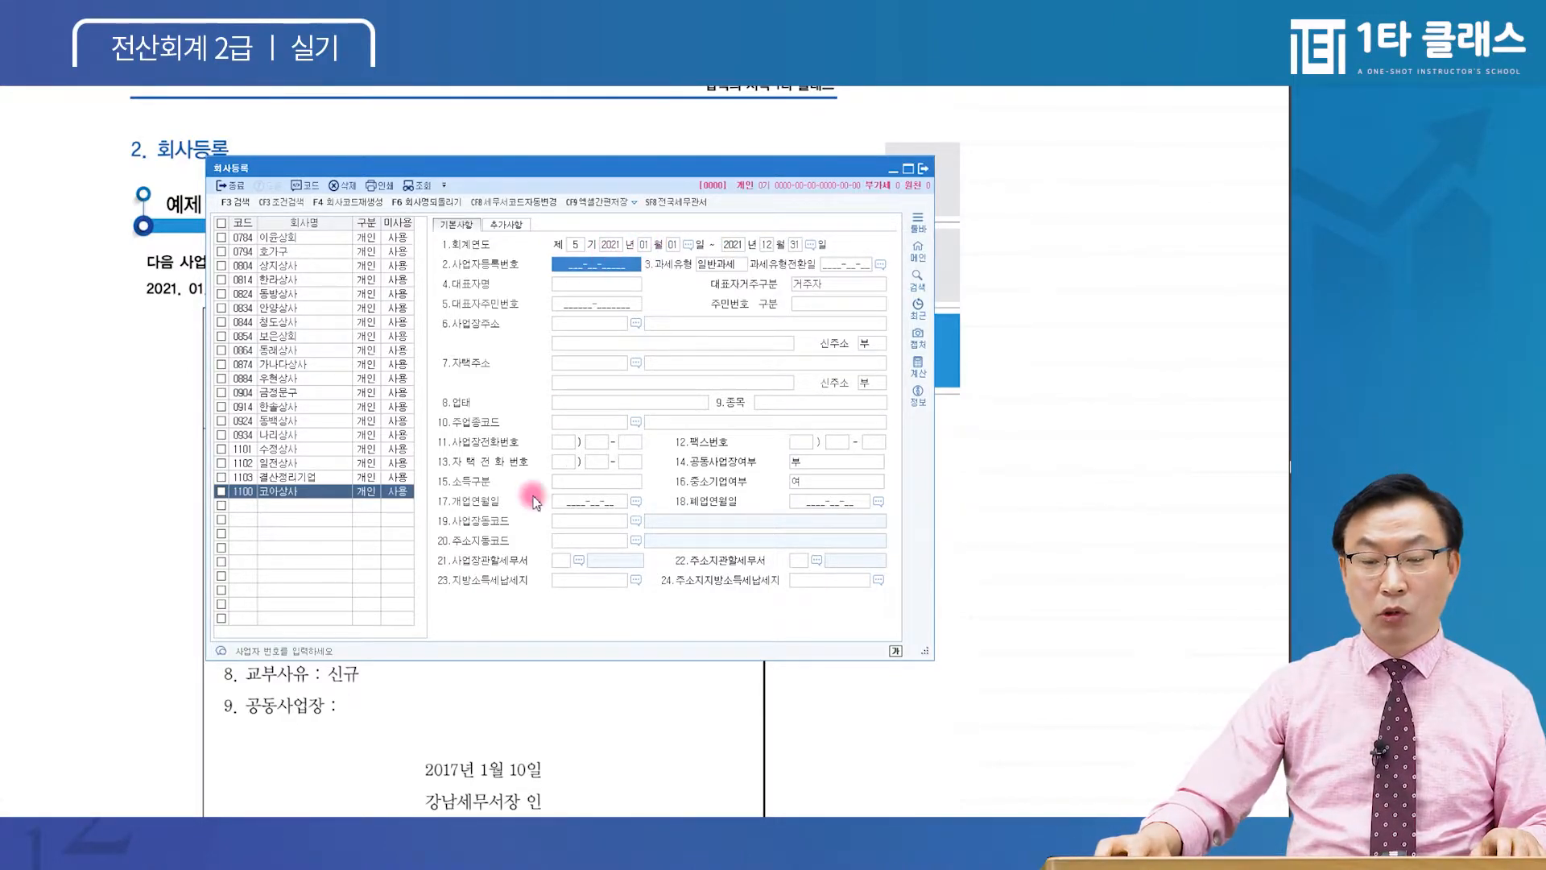
pyautogui.click(381, 717)
pyautogui.press('ctrl')
pyautogui.press('ctrl')
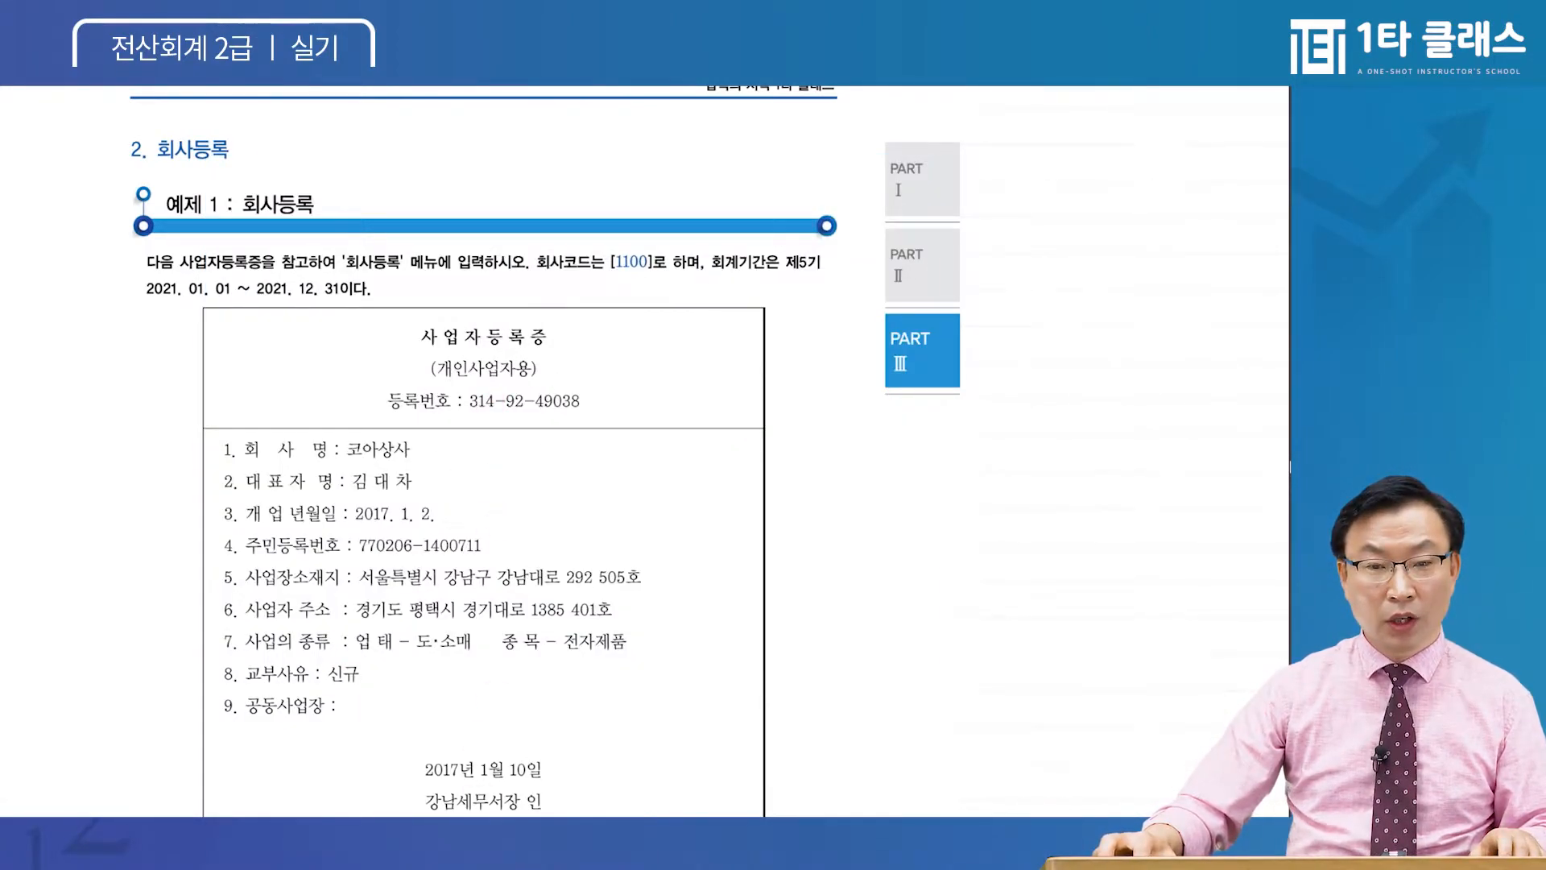
# Type the business registration number from the certificate and dismiss the invalid-number warning
pyautogui.click(469, 833)
pyautogui.click(575, 269)
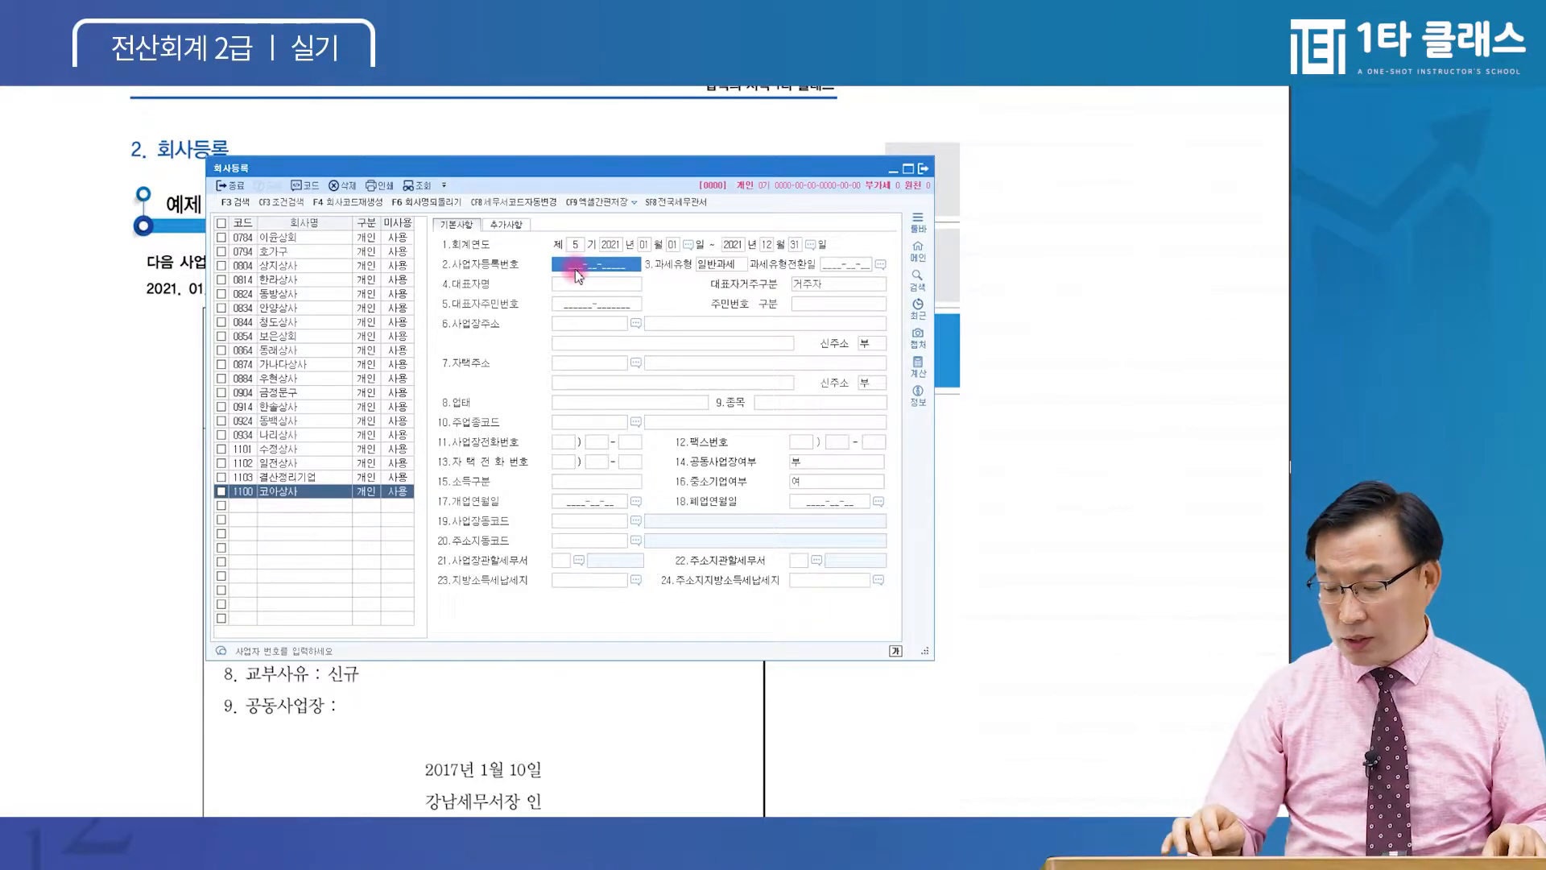
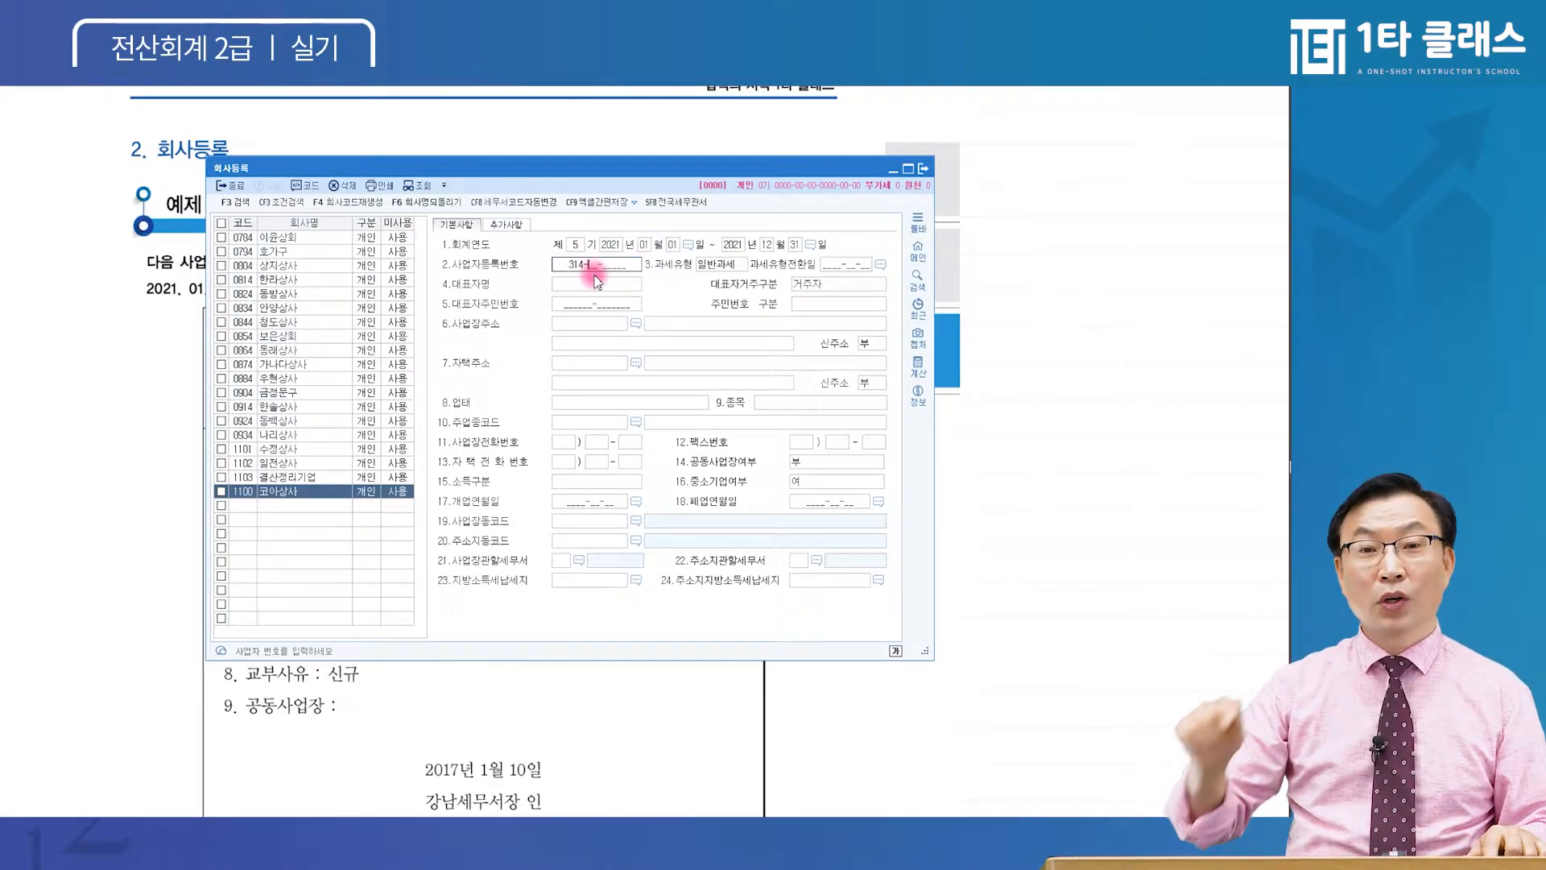
pyautogui.press('ctrl')
pyautogui.press('ctrl')
pyautogui.press('ctrl')
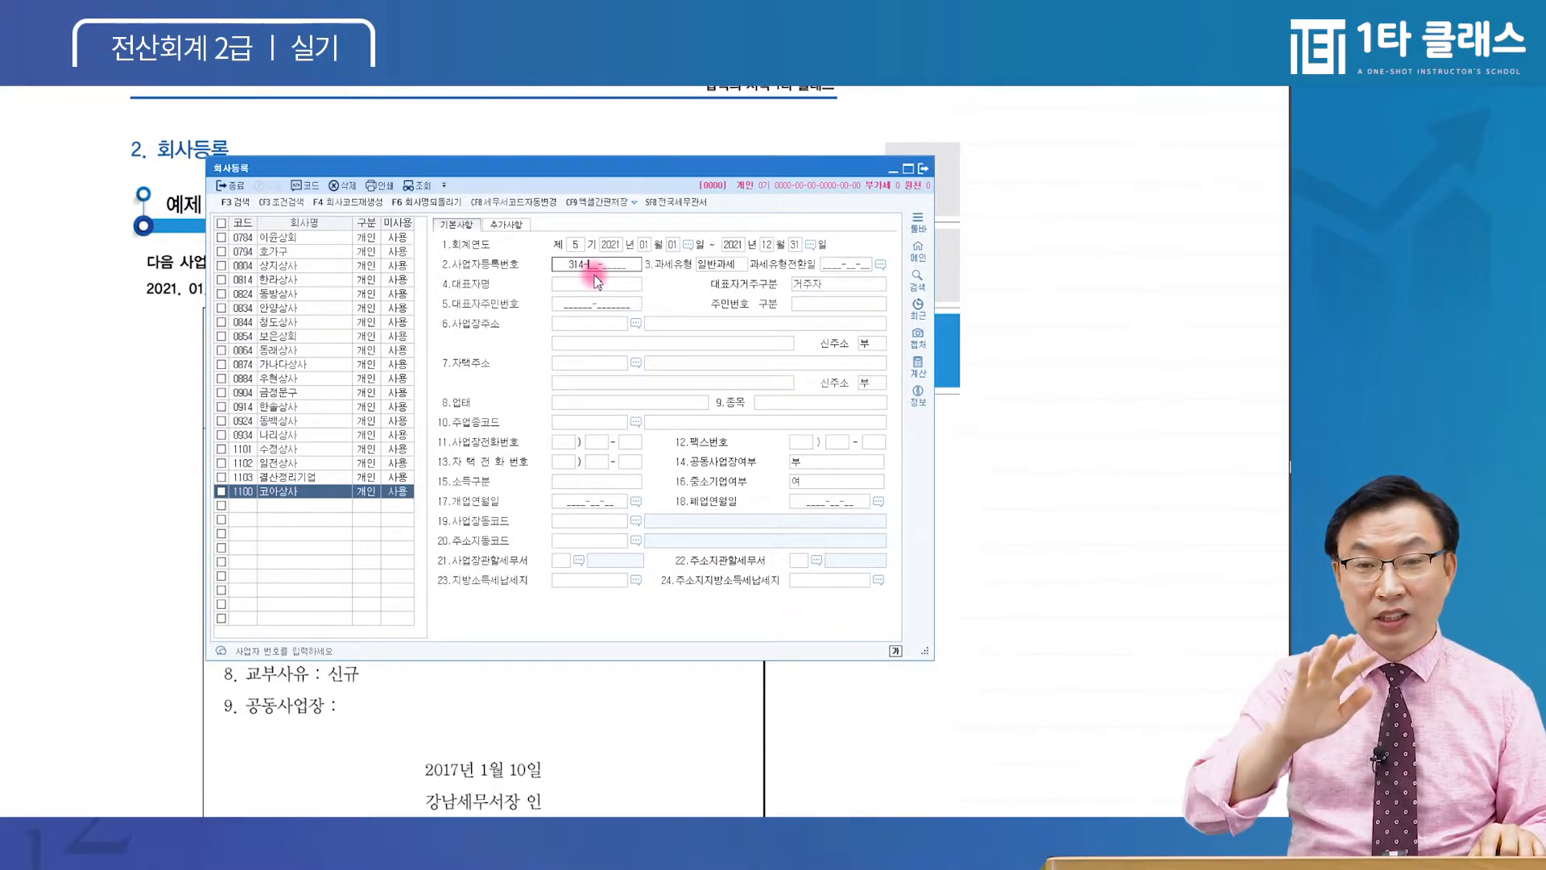
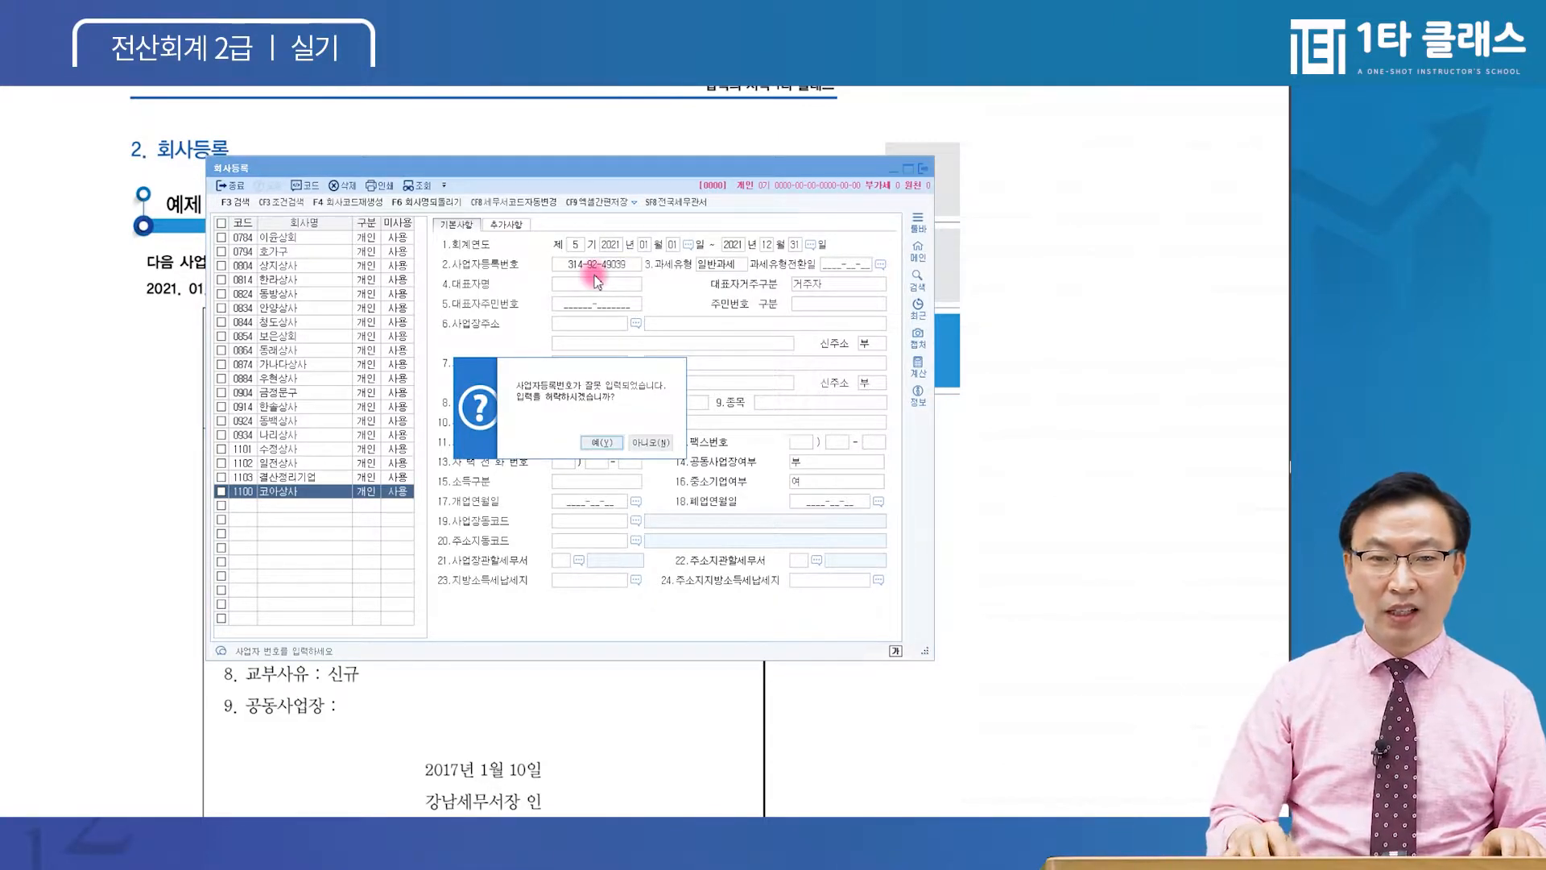
pyautogui.press('Return')
pyautogui.press('Return')
pyautogui.press('Up')
# Alter the registration number, accept it despite the warning, and keep 과세유형 일반과세
pyautogui.click(595, 272)
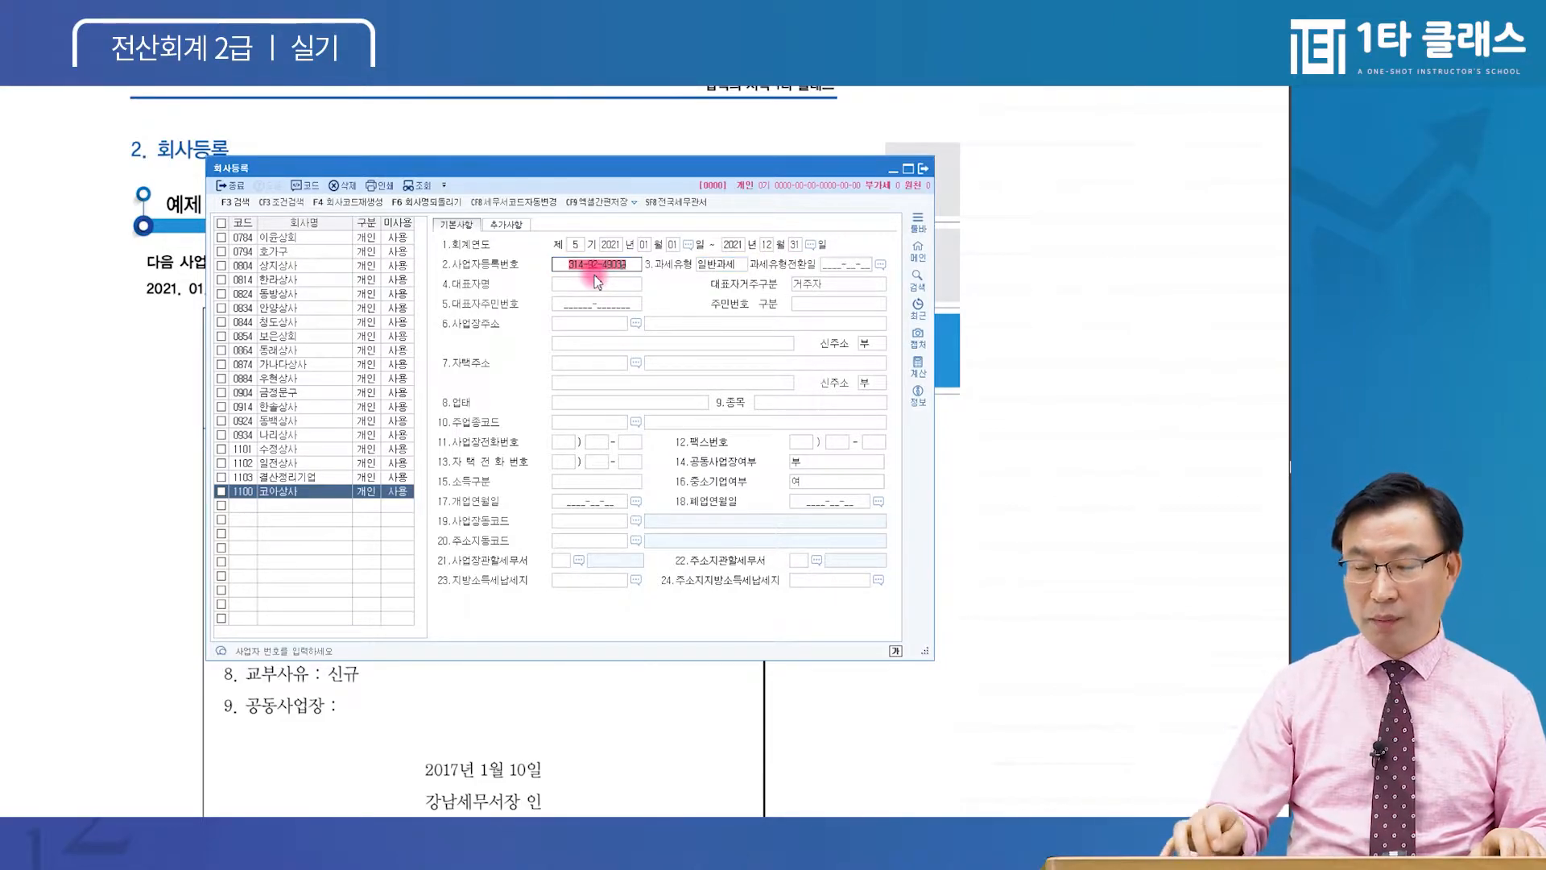
pyautogui.press('Return')
pyautogui.click(600, 269)
pyautogui.click(599, 272)
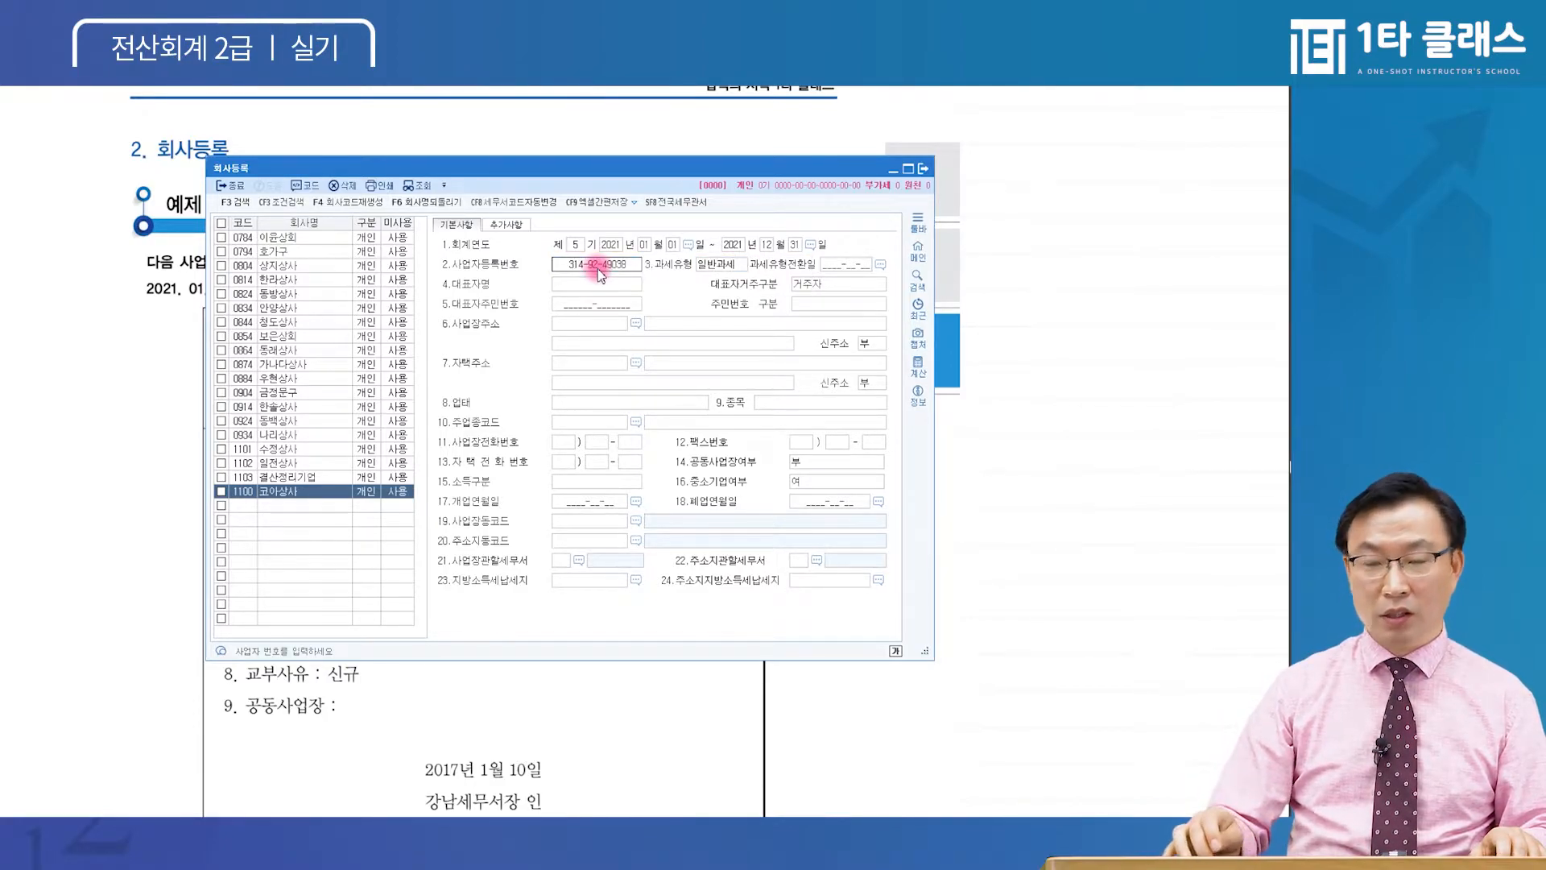
pyautogui.write('2')
pyautogui.write('9-25388')
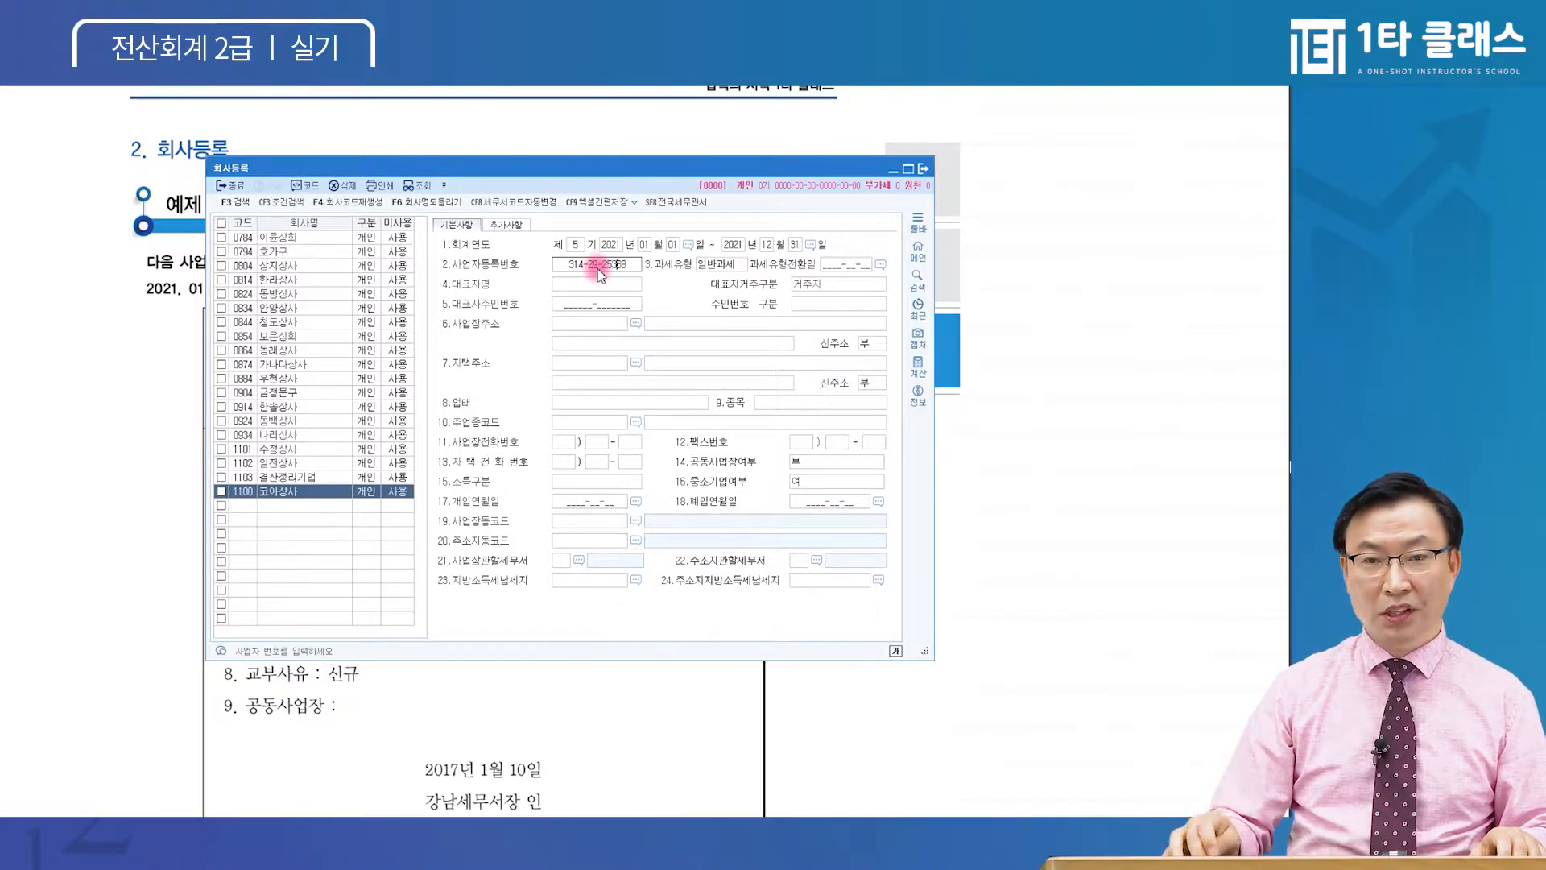
pyautogui.press('Return')
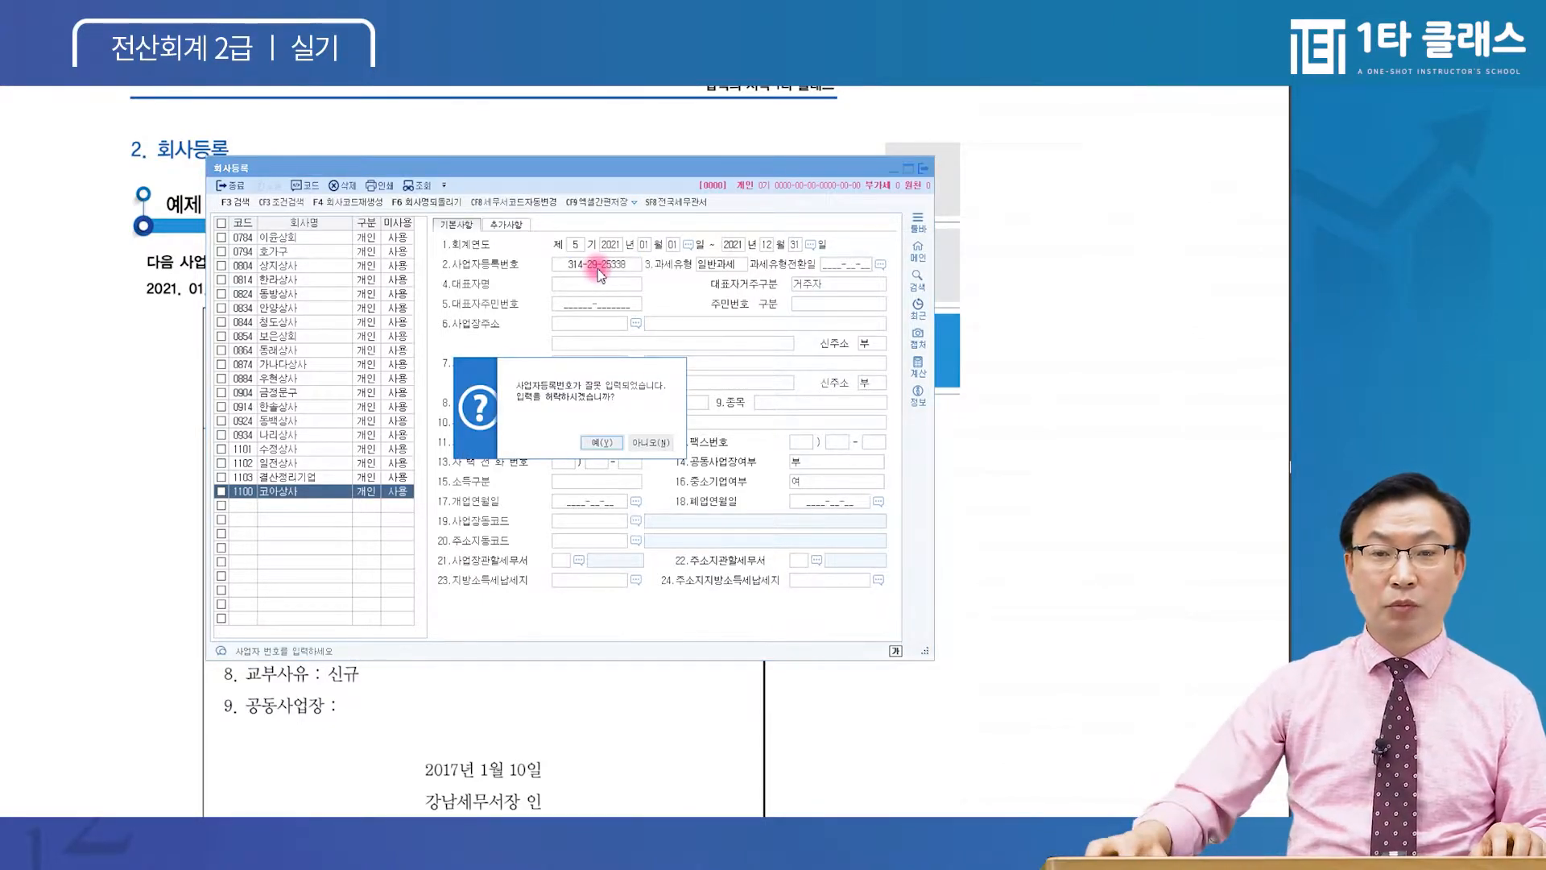
pyautogui.click(600, 442)
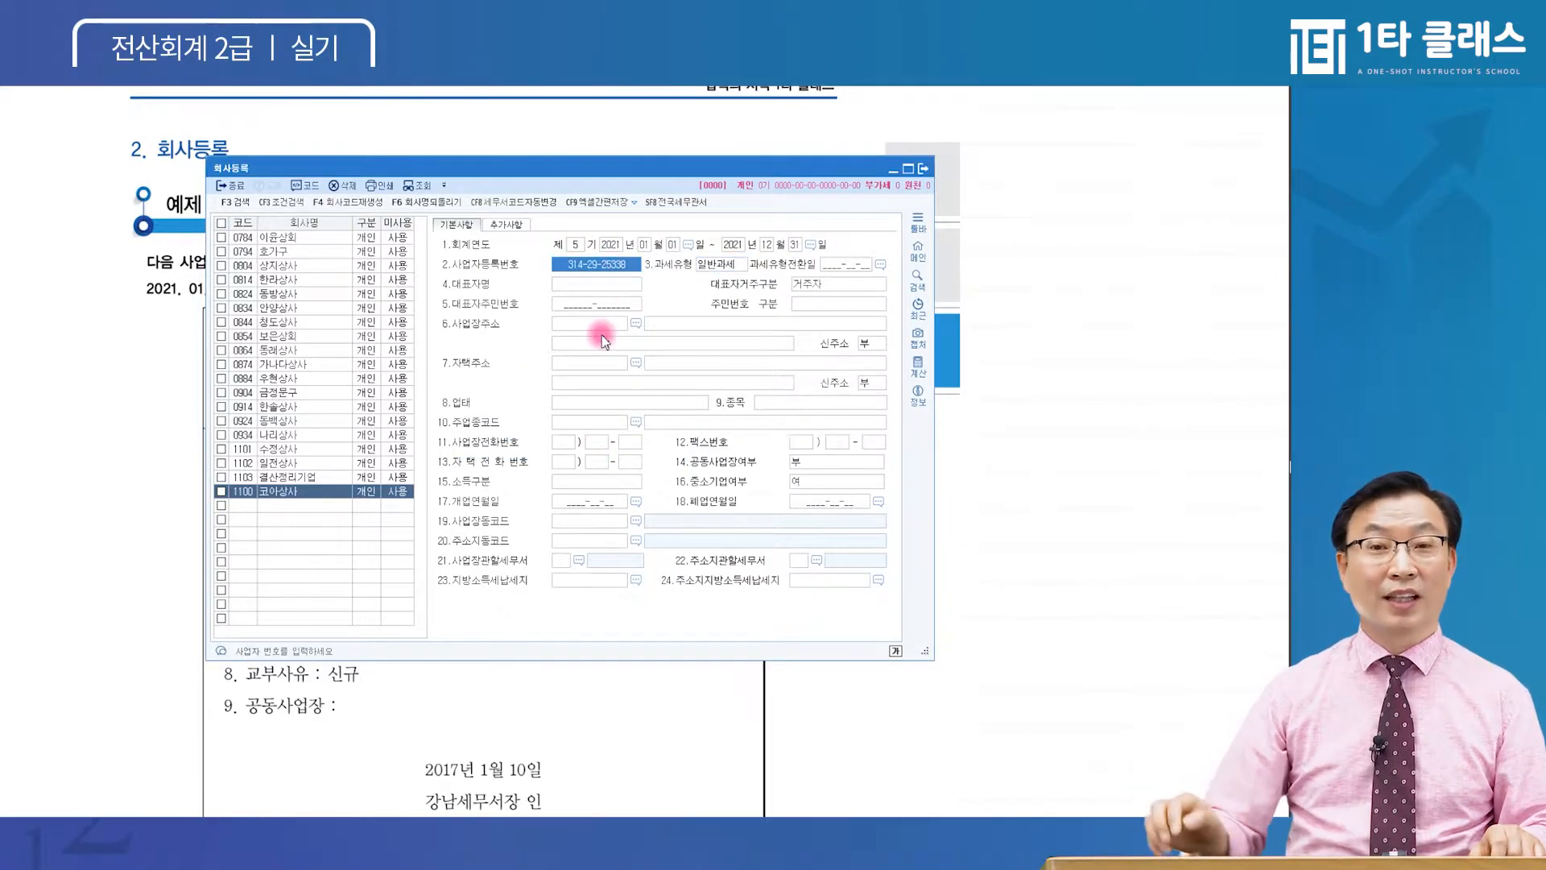
pyautogui.press('Return')
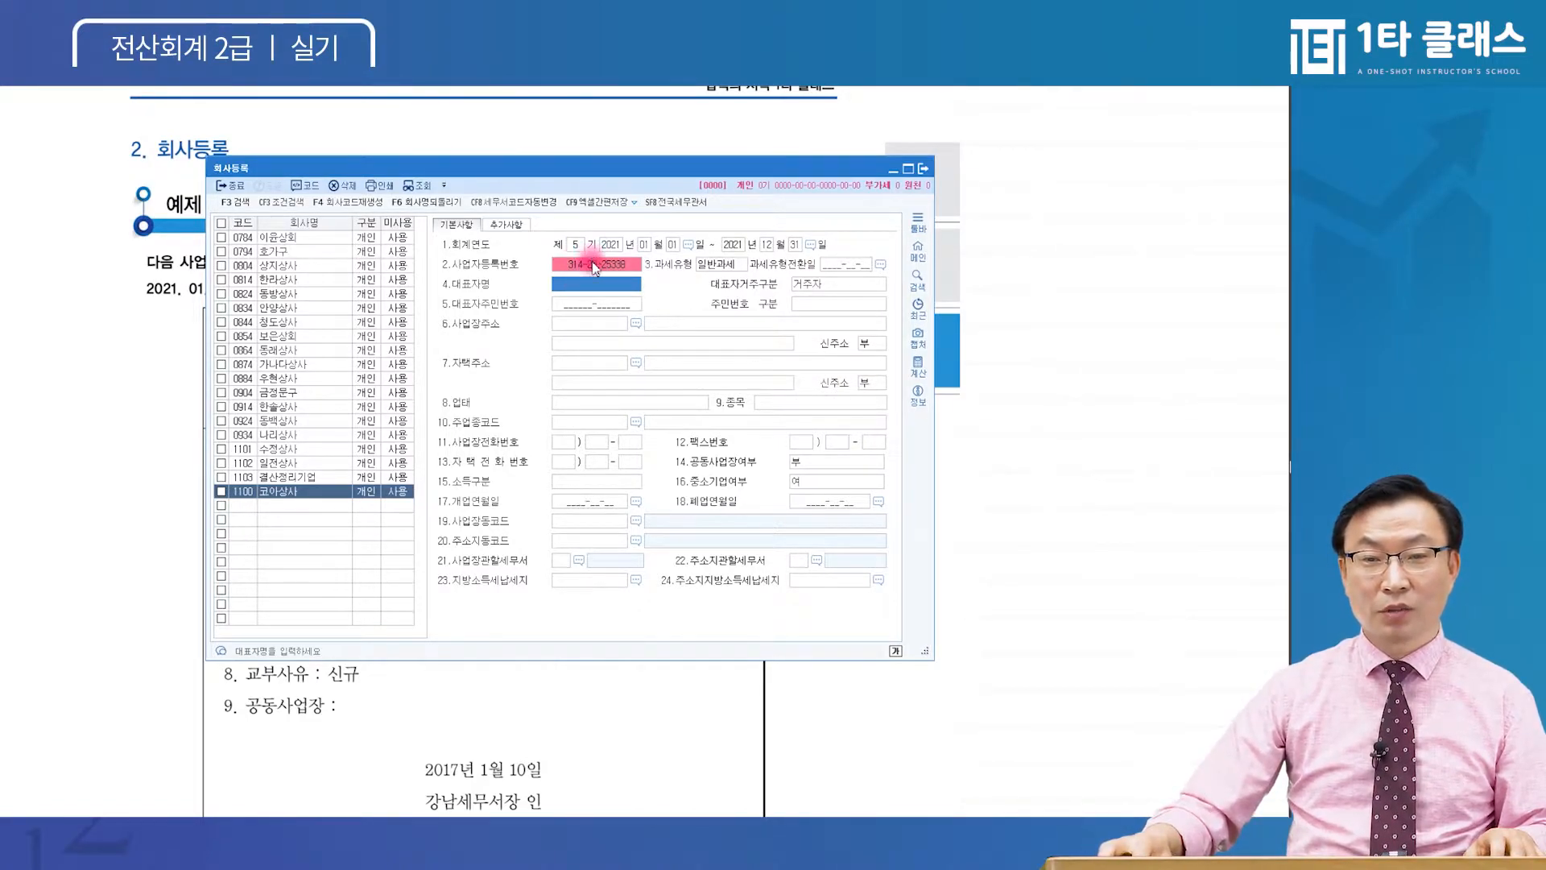
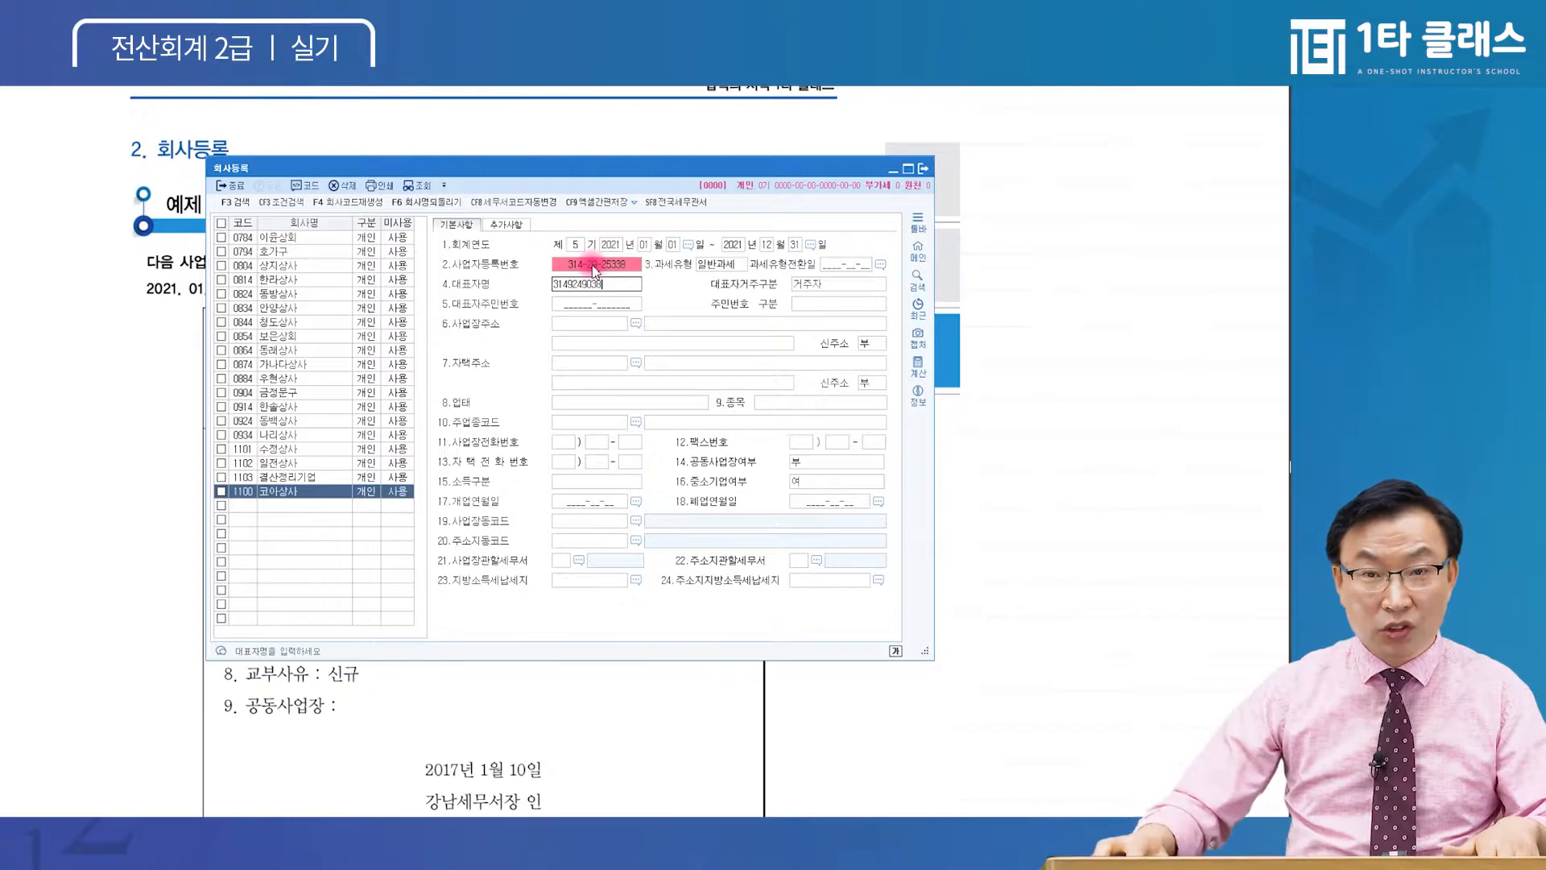
pyautogui.press('Escape')
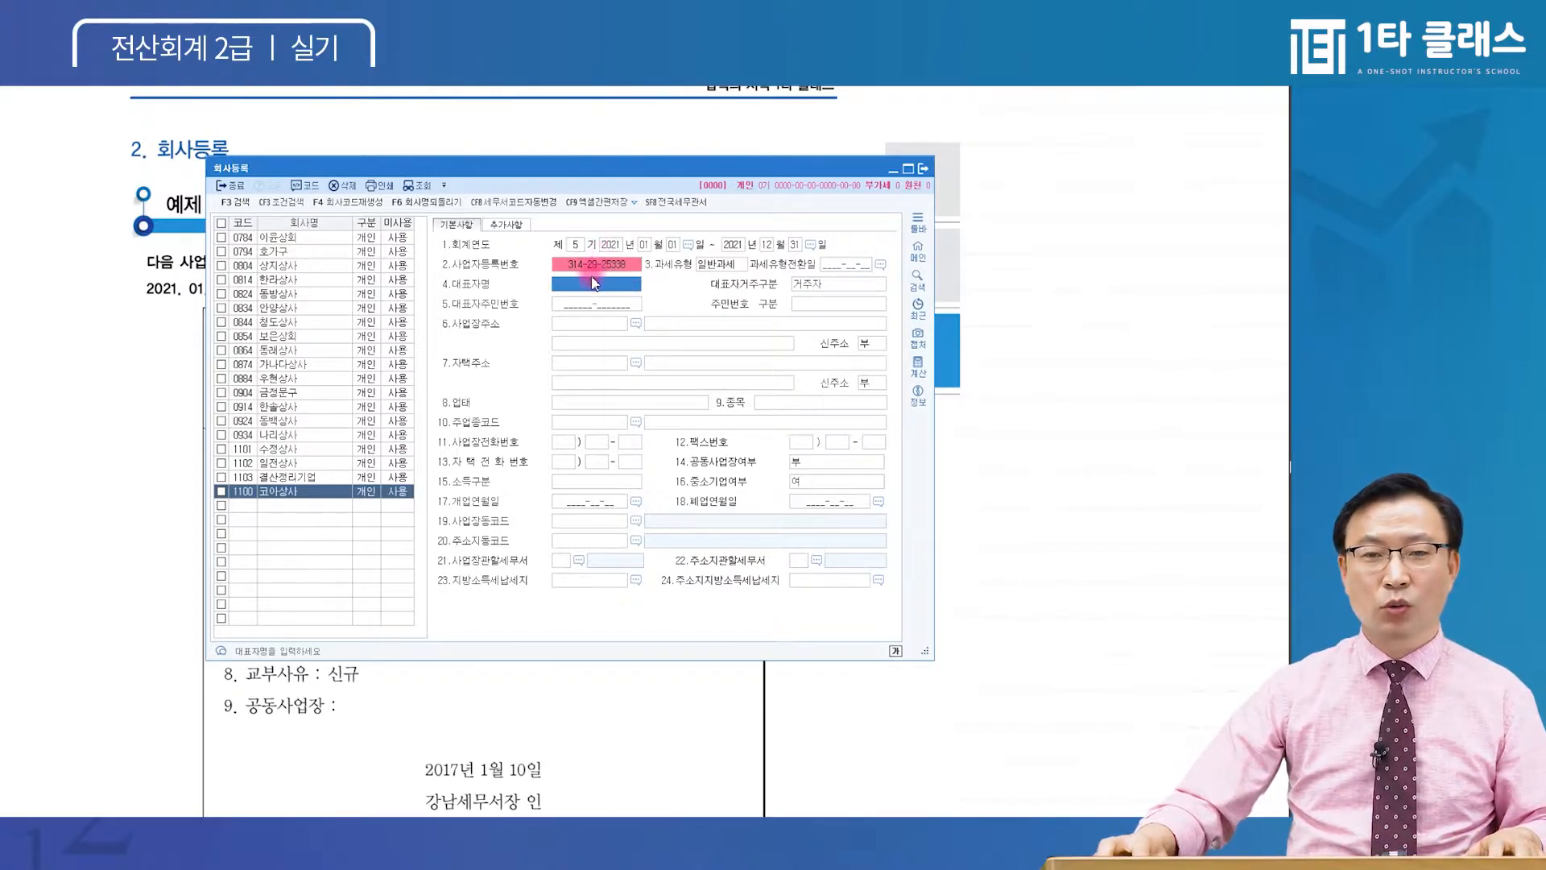
pyautogui.click(599, 267)
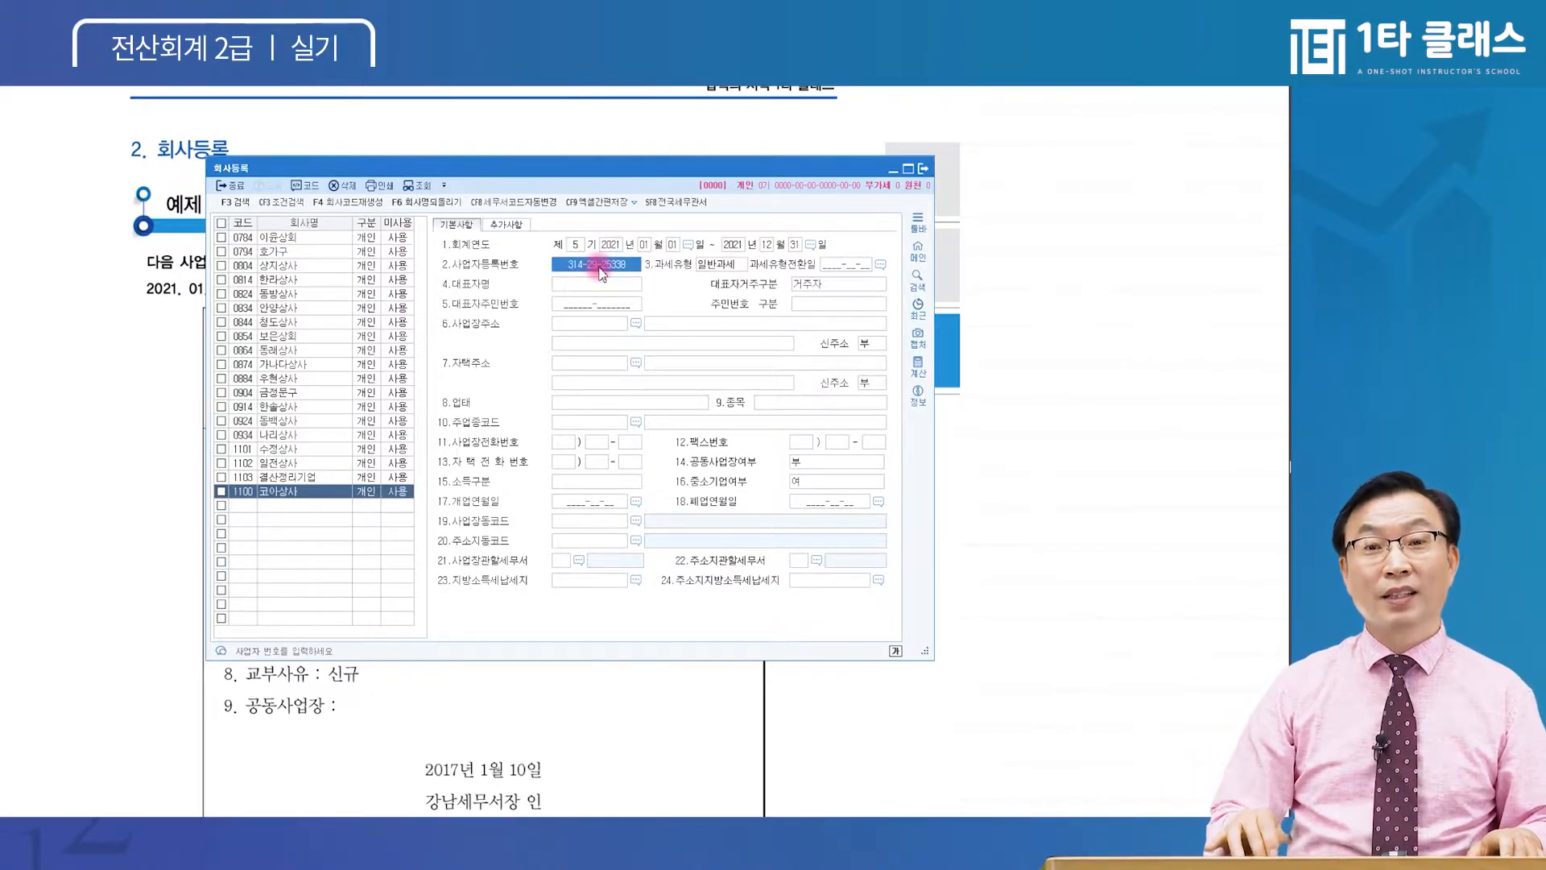
pyautogui.press('Return')
pyautogui.click(610, 265)
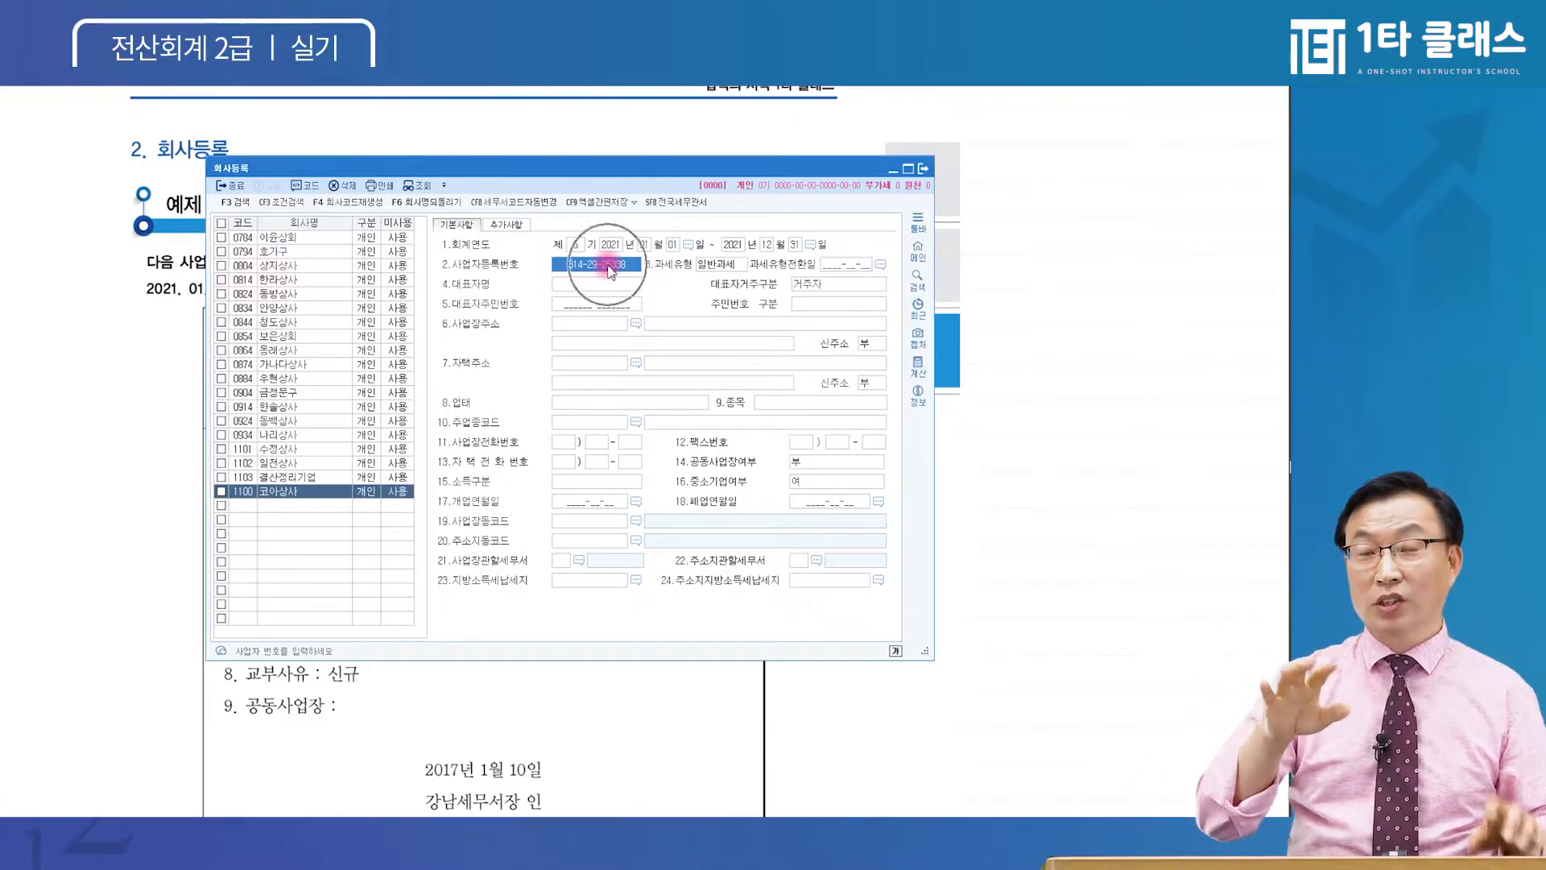
pyautogui.click(585, 322)
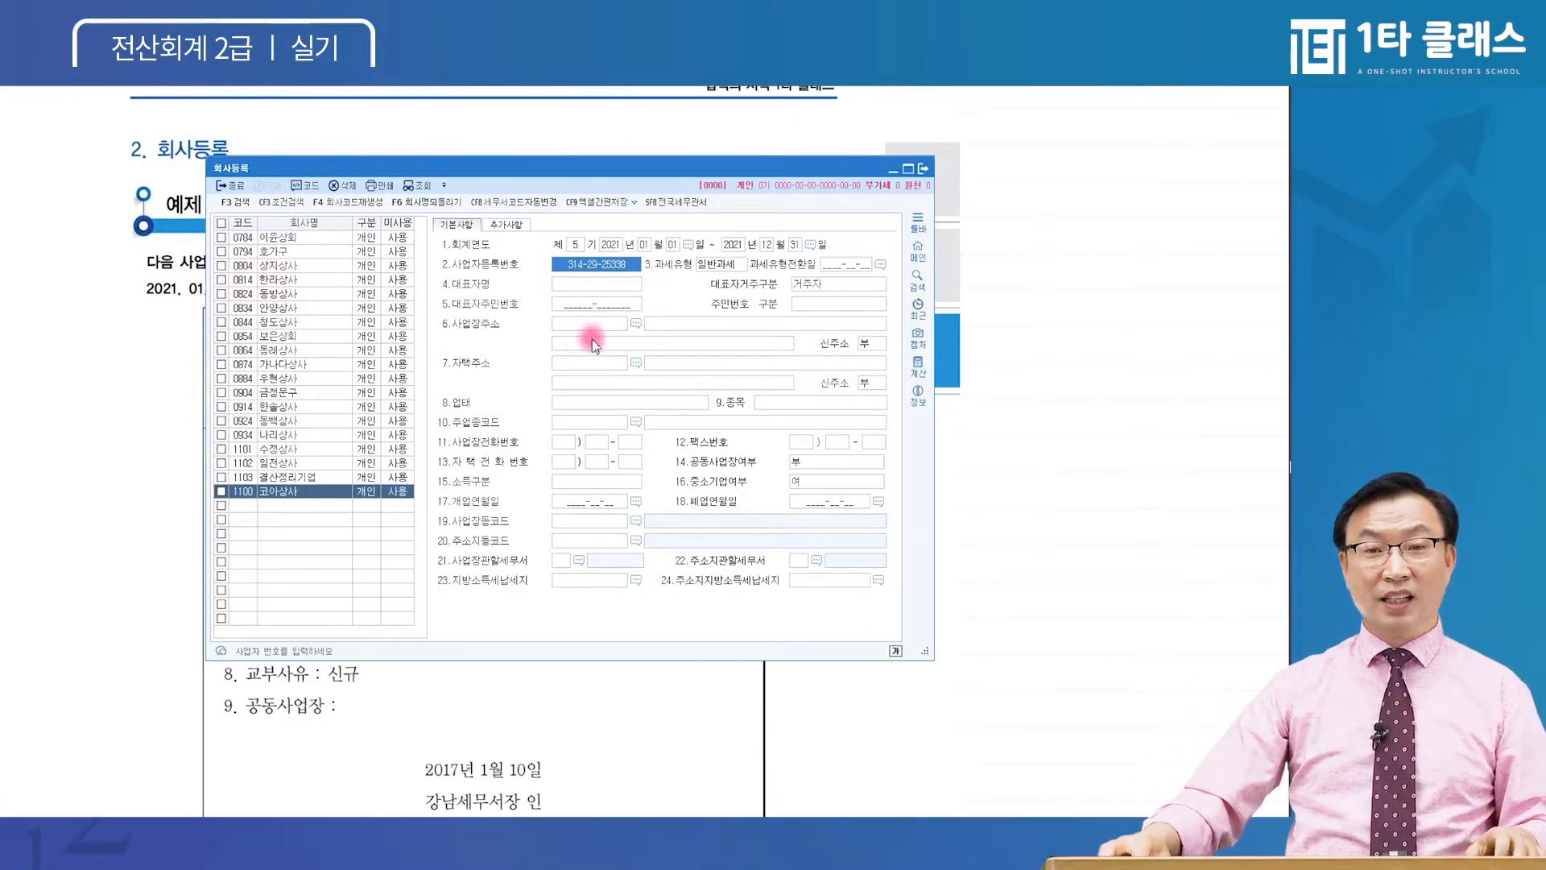
pyautogui.click(592, 481)
pyautogui.click(604, 268)
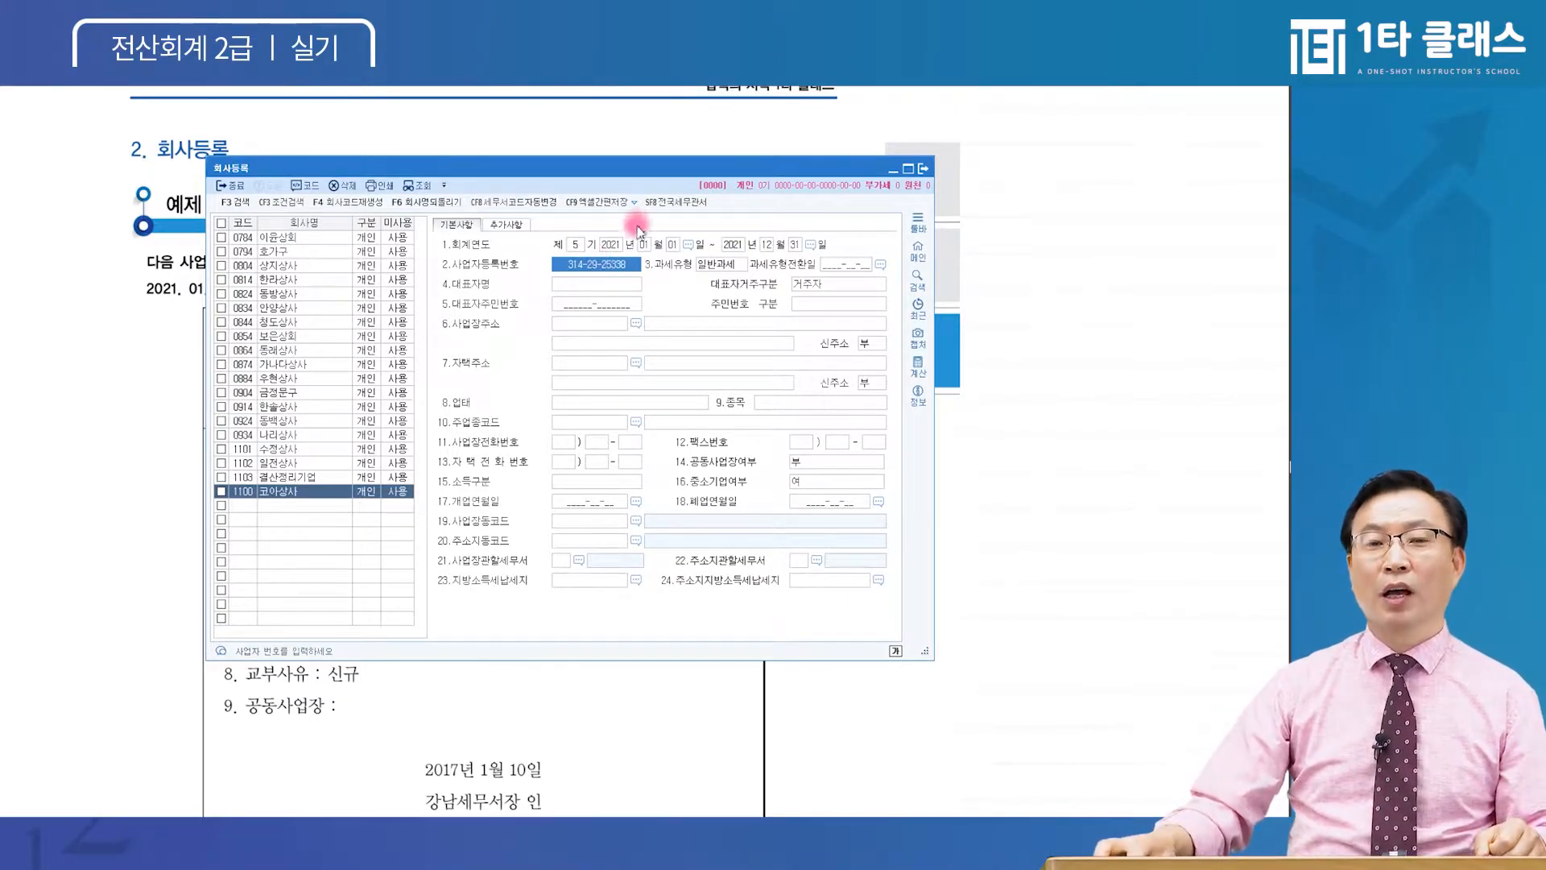
pyautogui.click(582, 304)
pyautogui.click(601, 263)
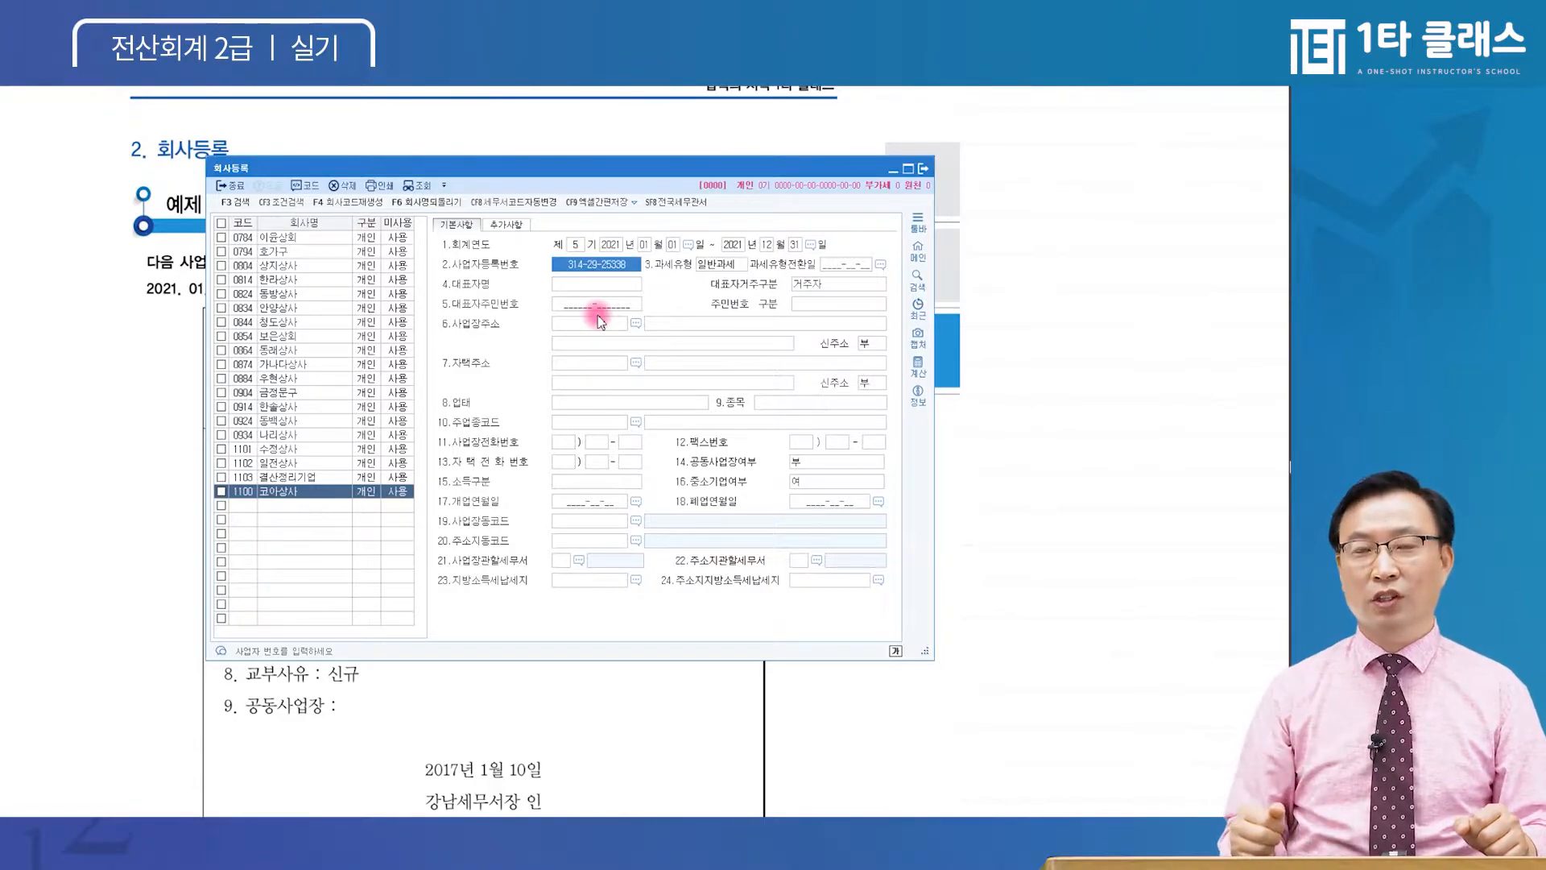
# Re-enter the registration number, keep 일반과세, enter the representative's name, and keep 거주자
pyautogui.click(612, 265)
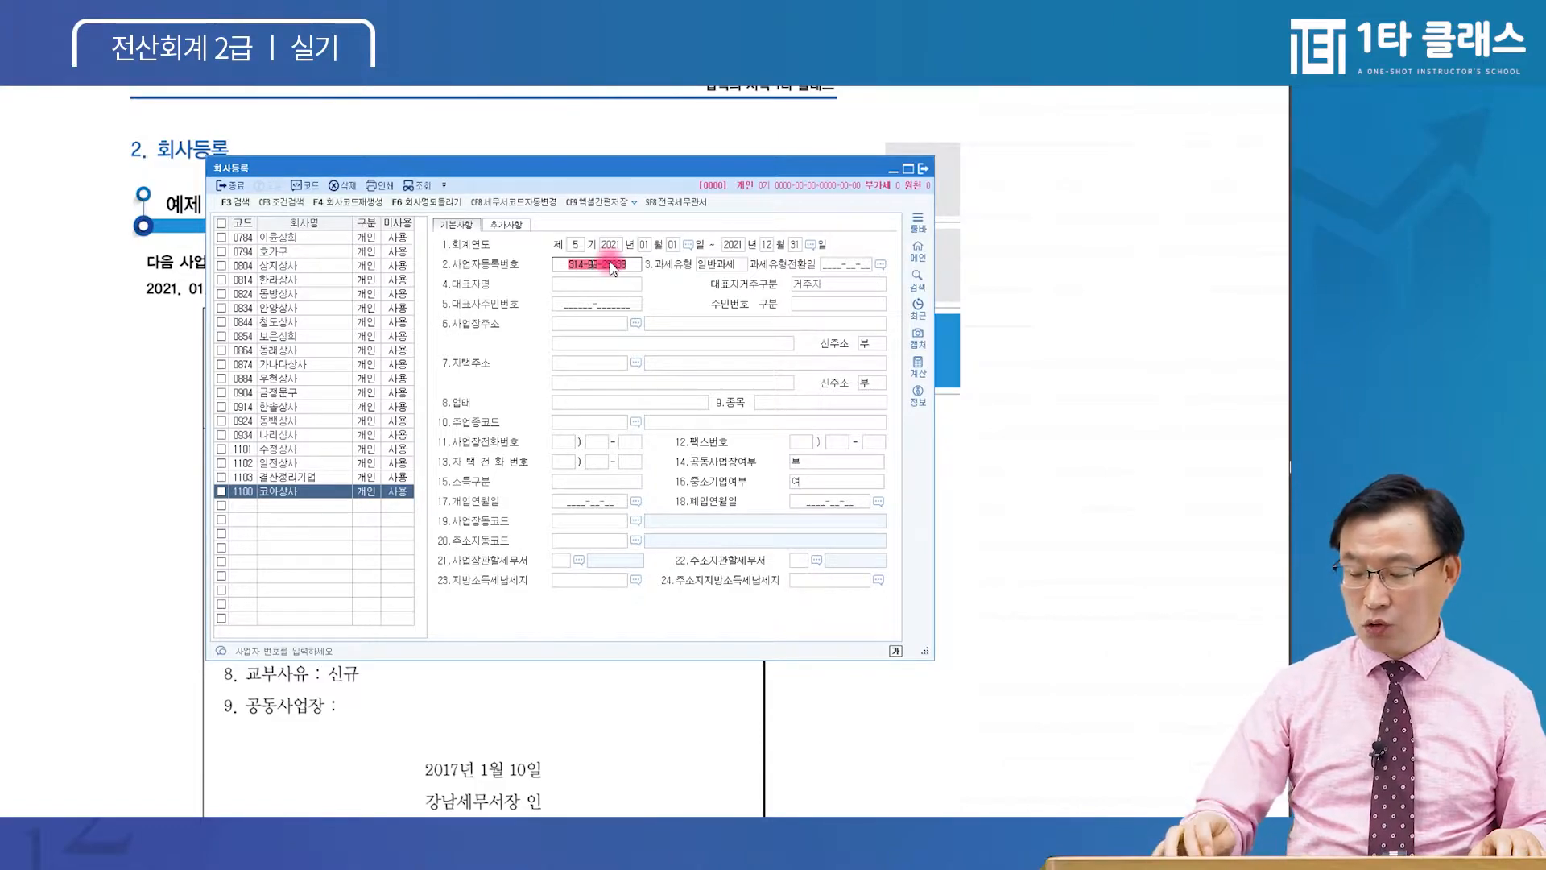
pyautogui.press('Return')
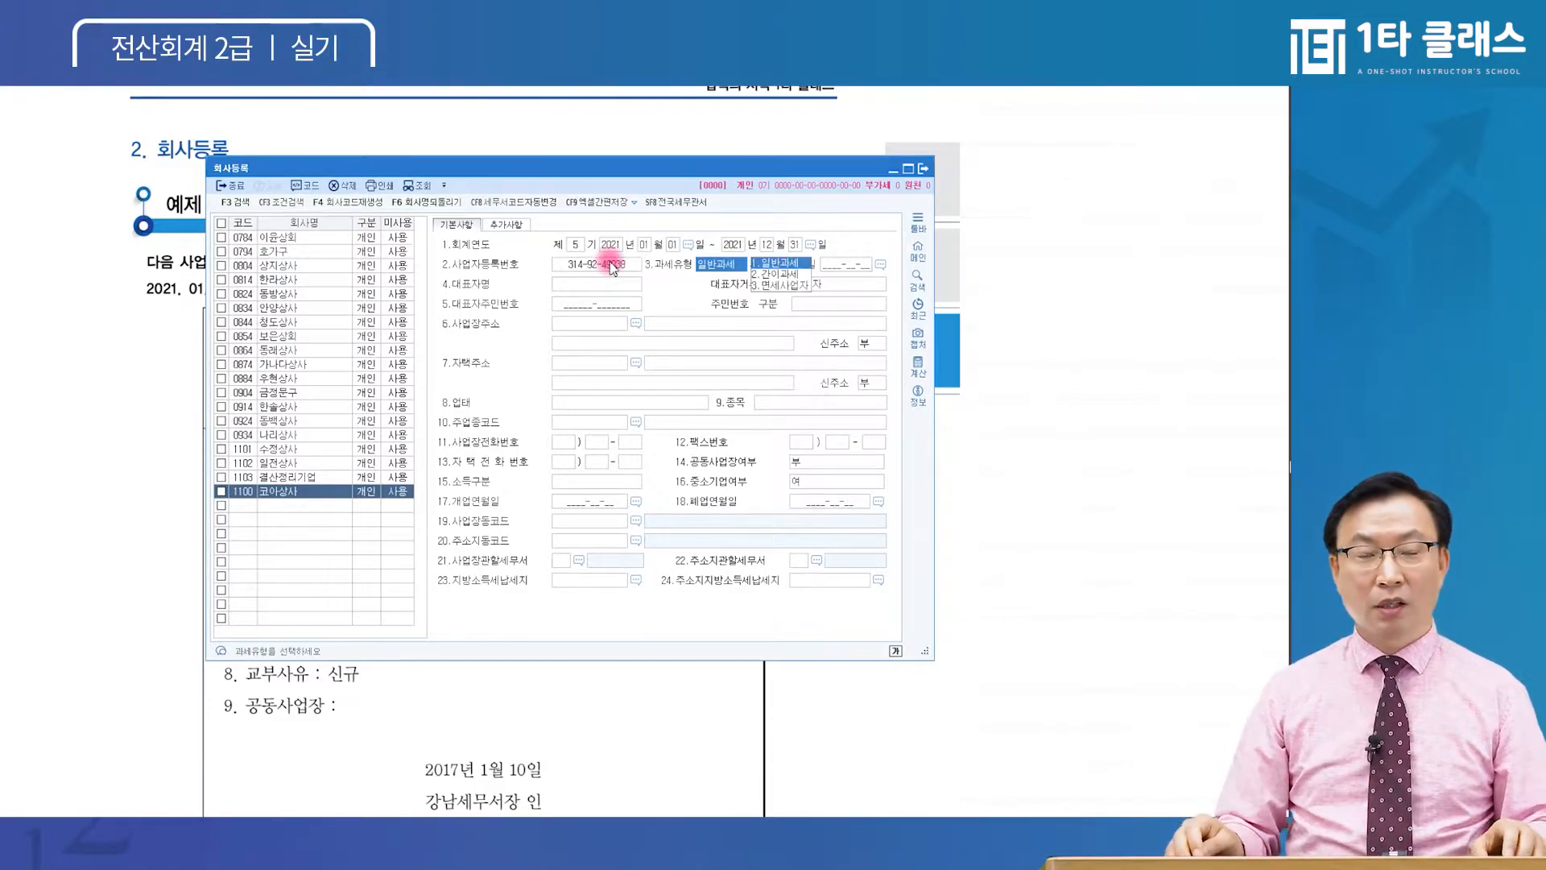
pyautogui.press('Return')
pyautogui.press('Return')
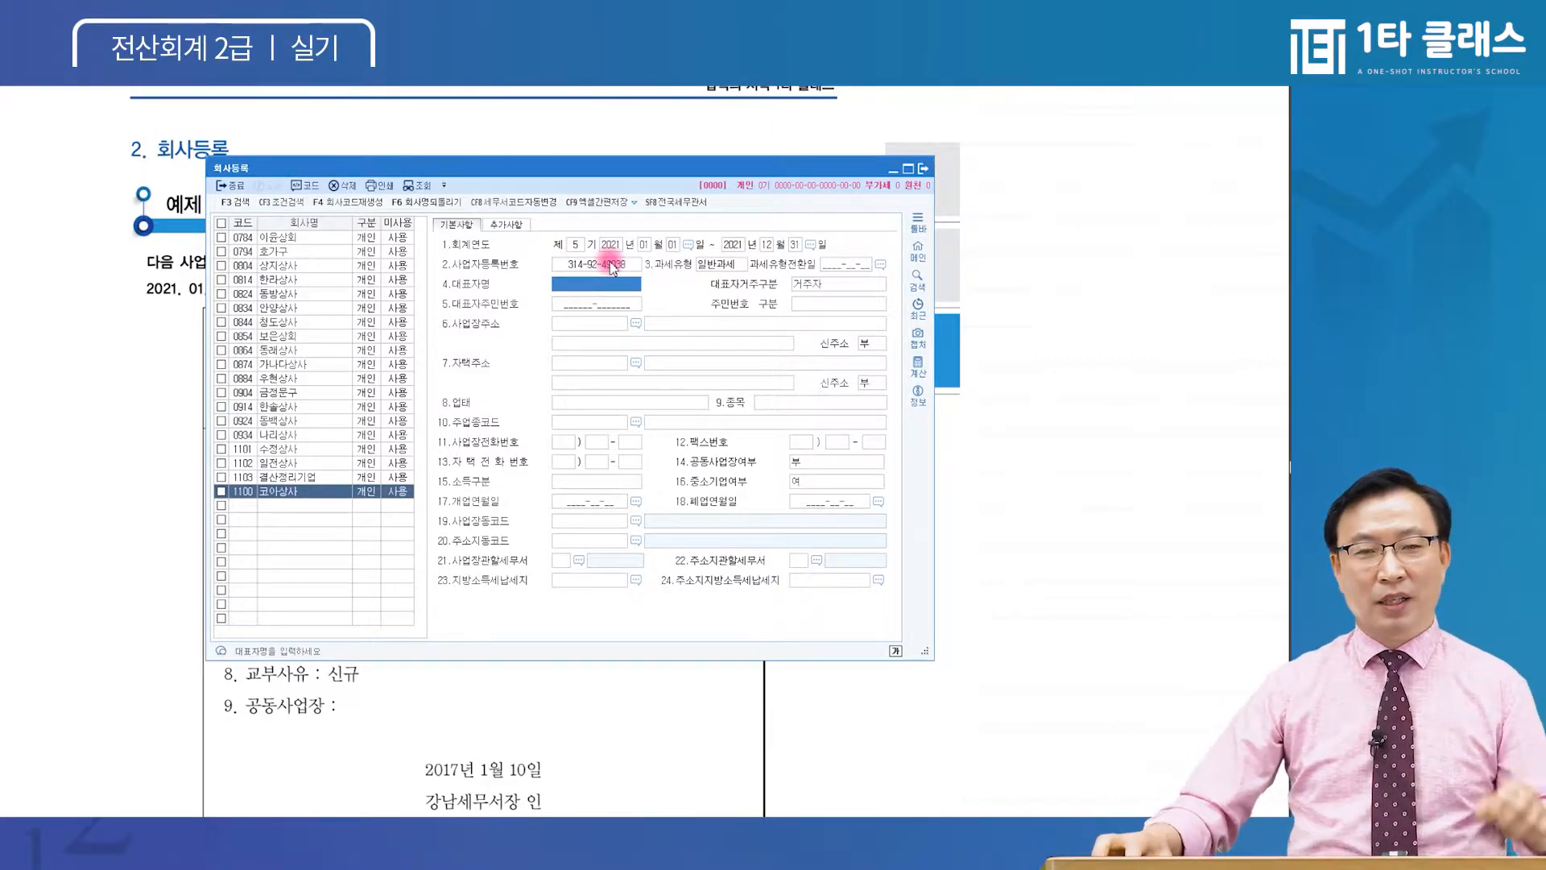
pyautogui.click(587, 282)
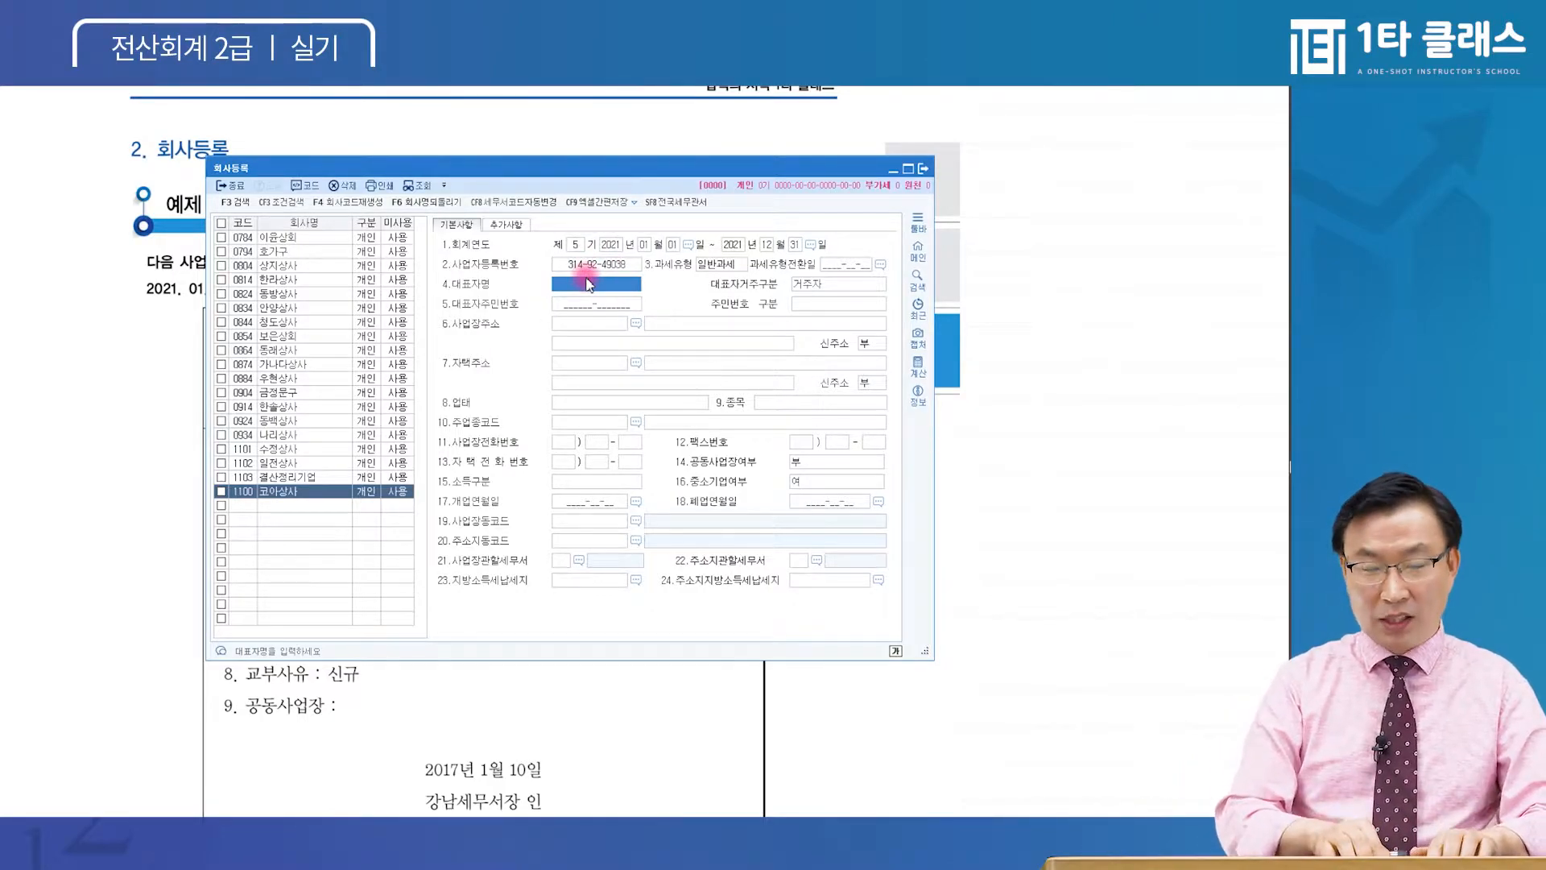
pyautogui.press('Return')
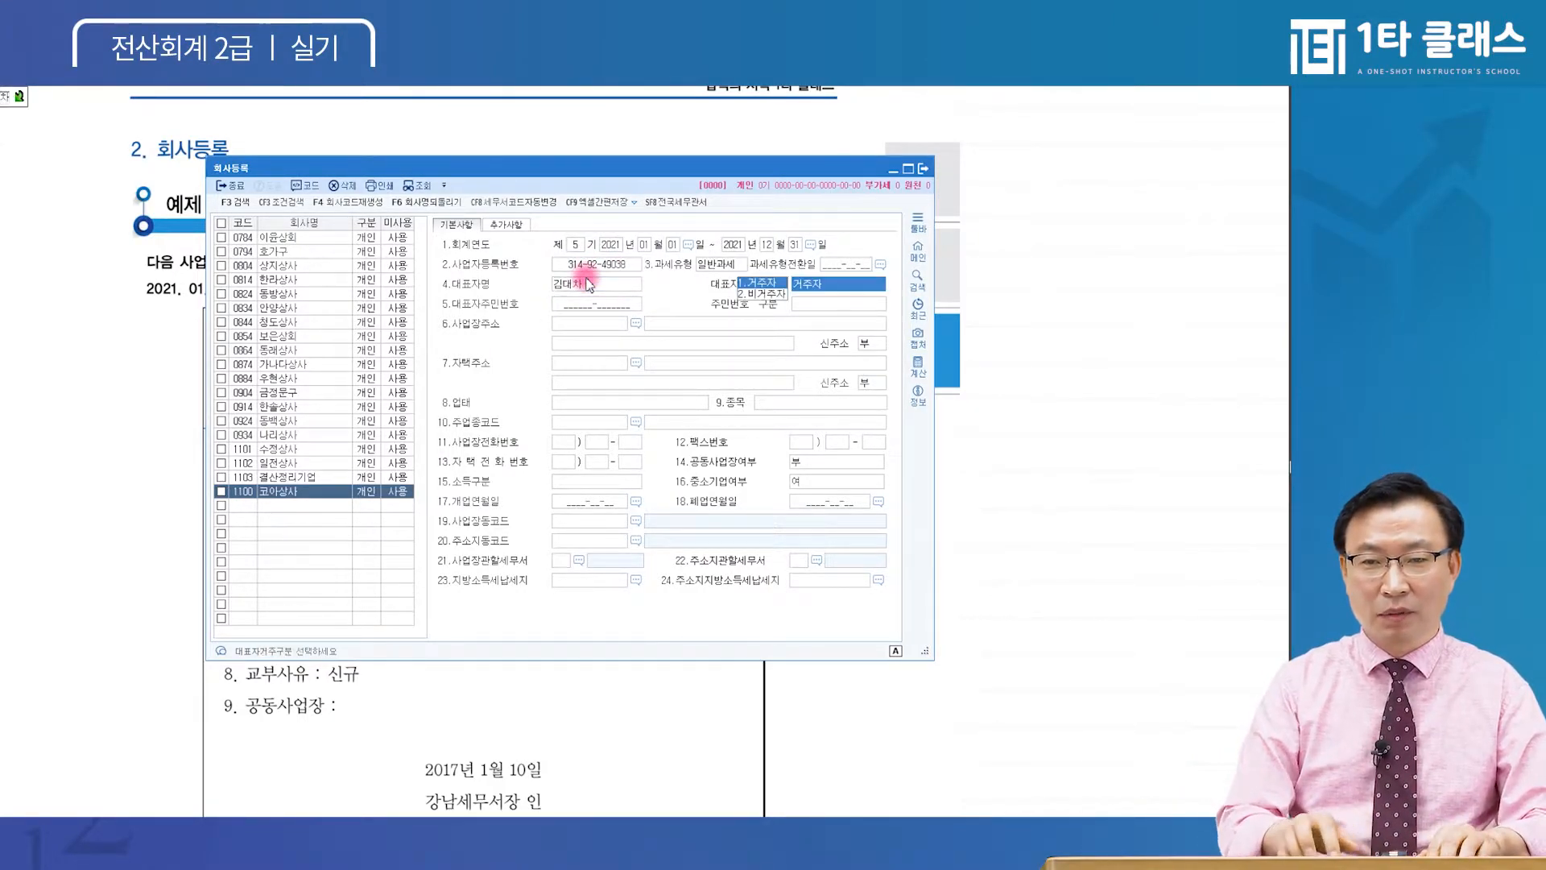
pyautogui.press('Return')
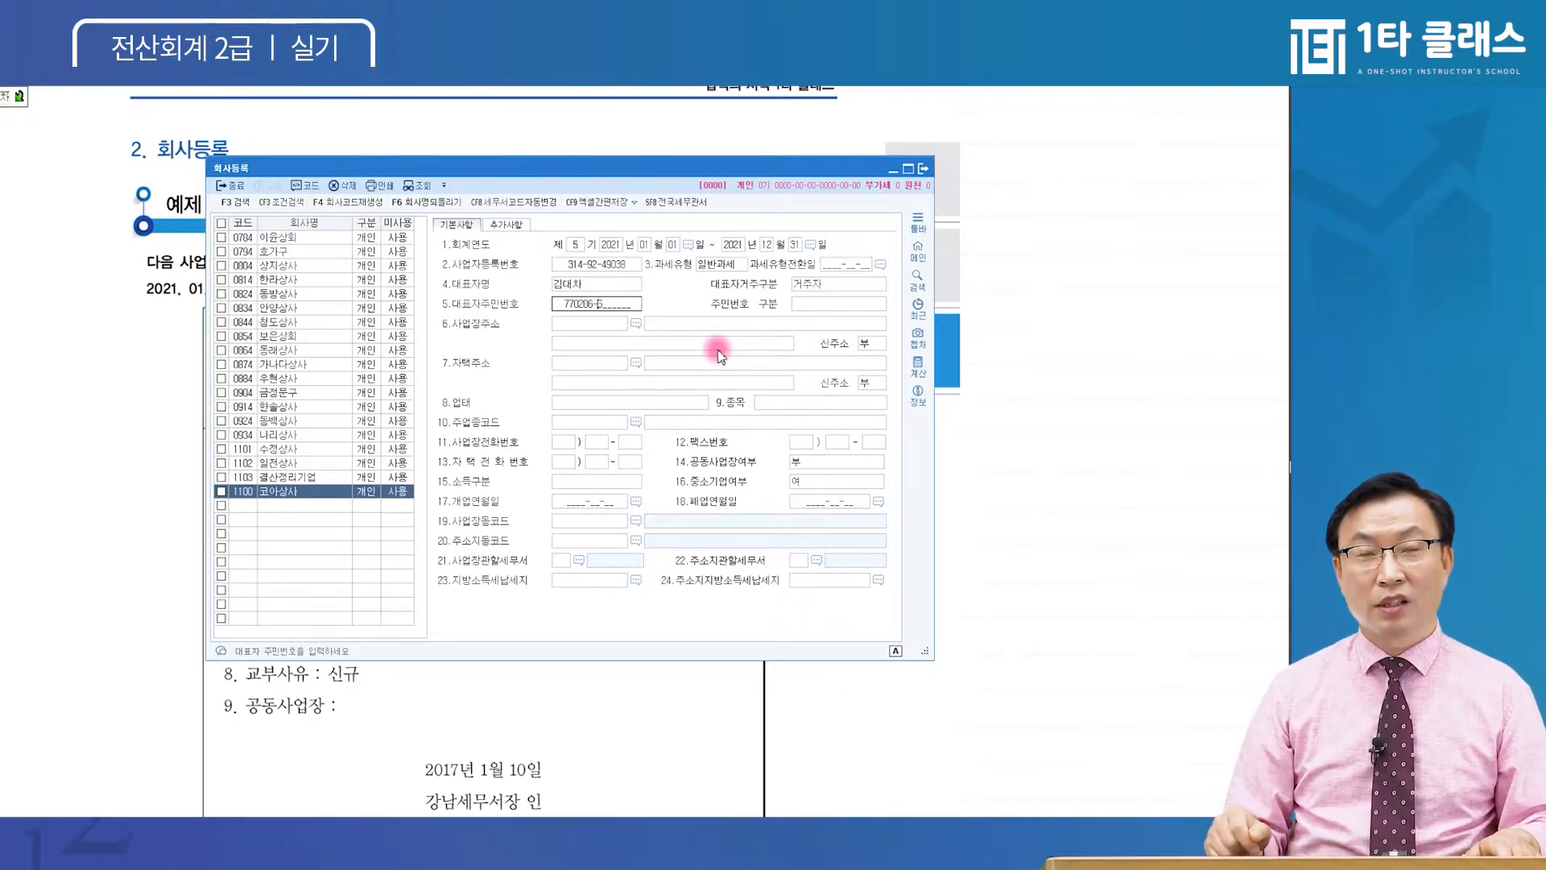
# Enter the representative's resident number, alter it, accept the warning, and mark it 부여오류
pyautogui.press('BackSpace')
pyautogui.press('Return')
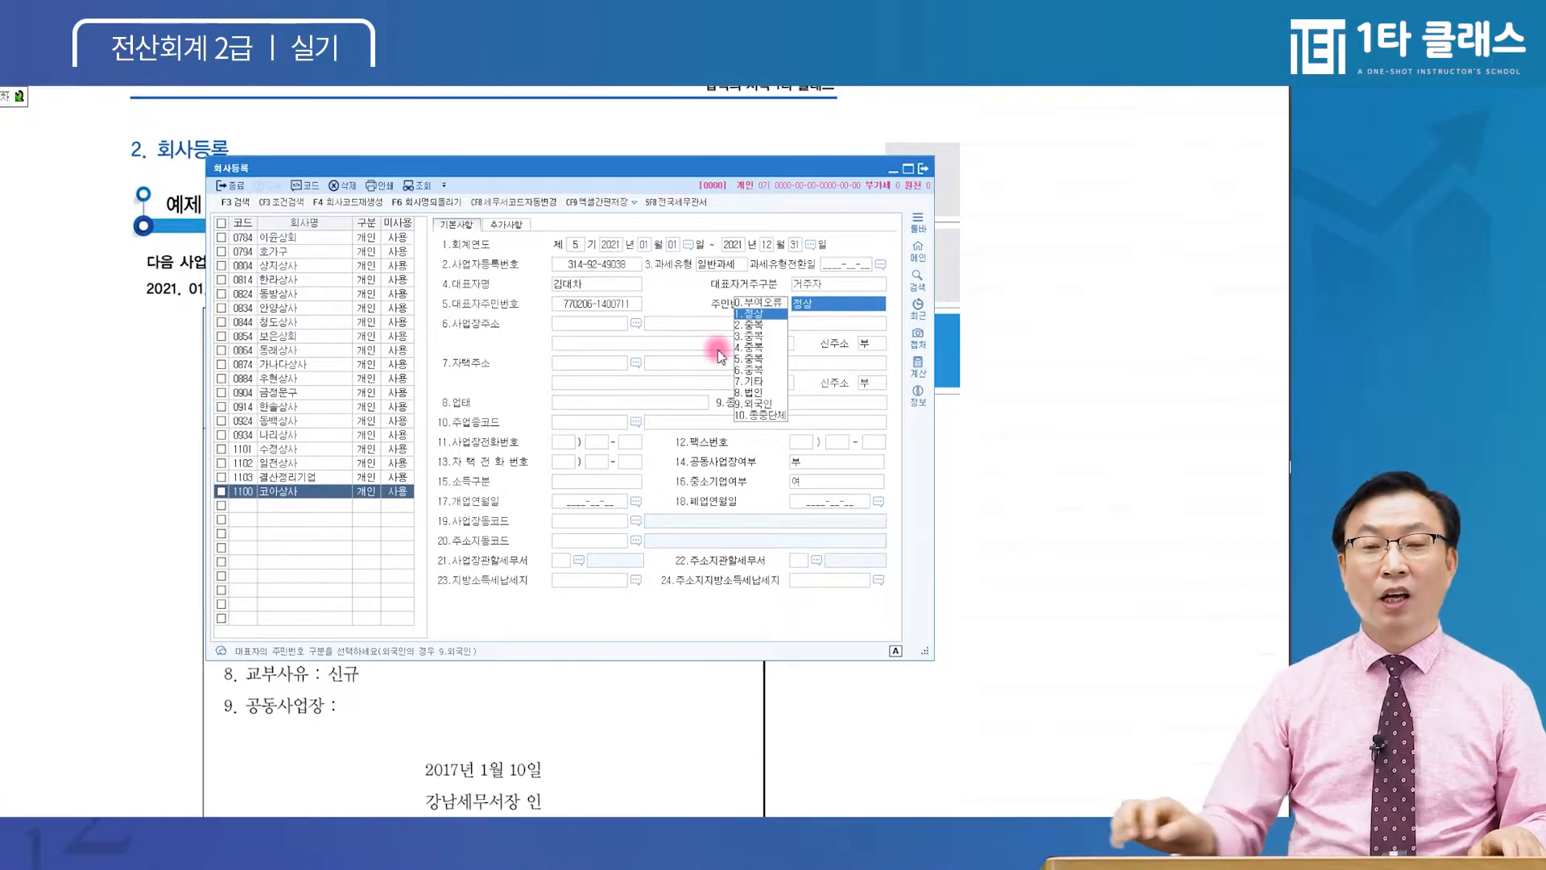
pyautogui.click(614, 303)
pyautogui.press('Right')
pyautogui.press('Right')
pyautogui.press('Right')
pyautogui.press('Right')
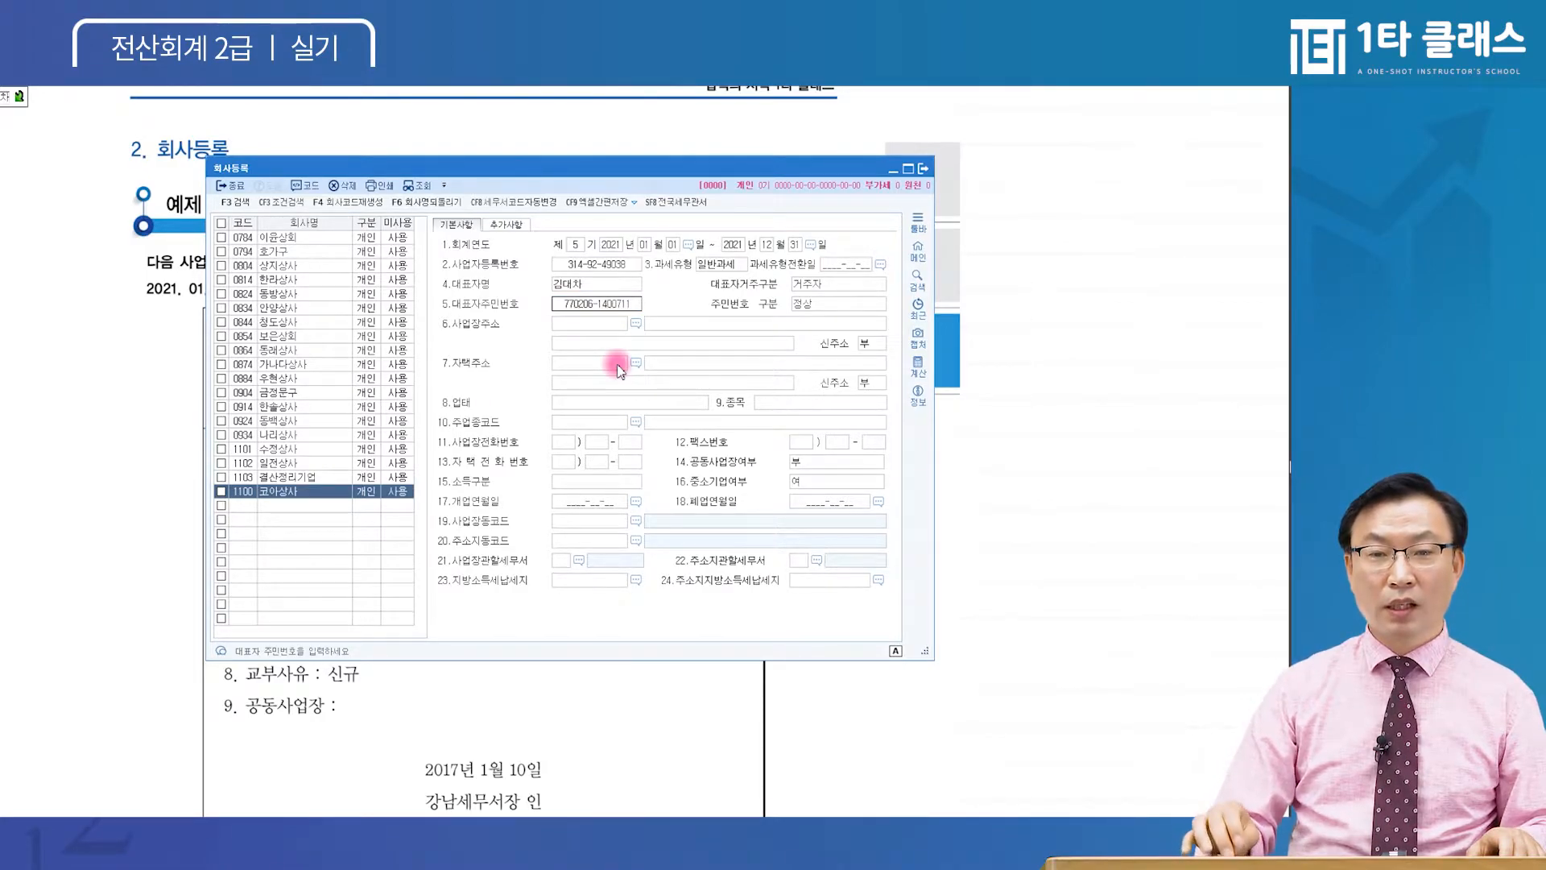
pyautogui.write('77')
pyautogui.press('Return')
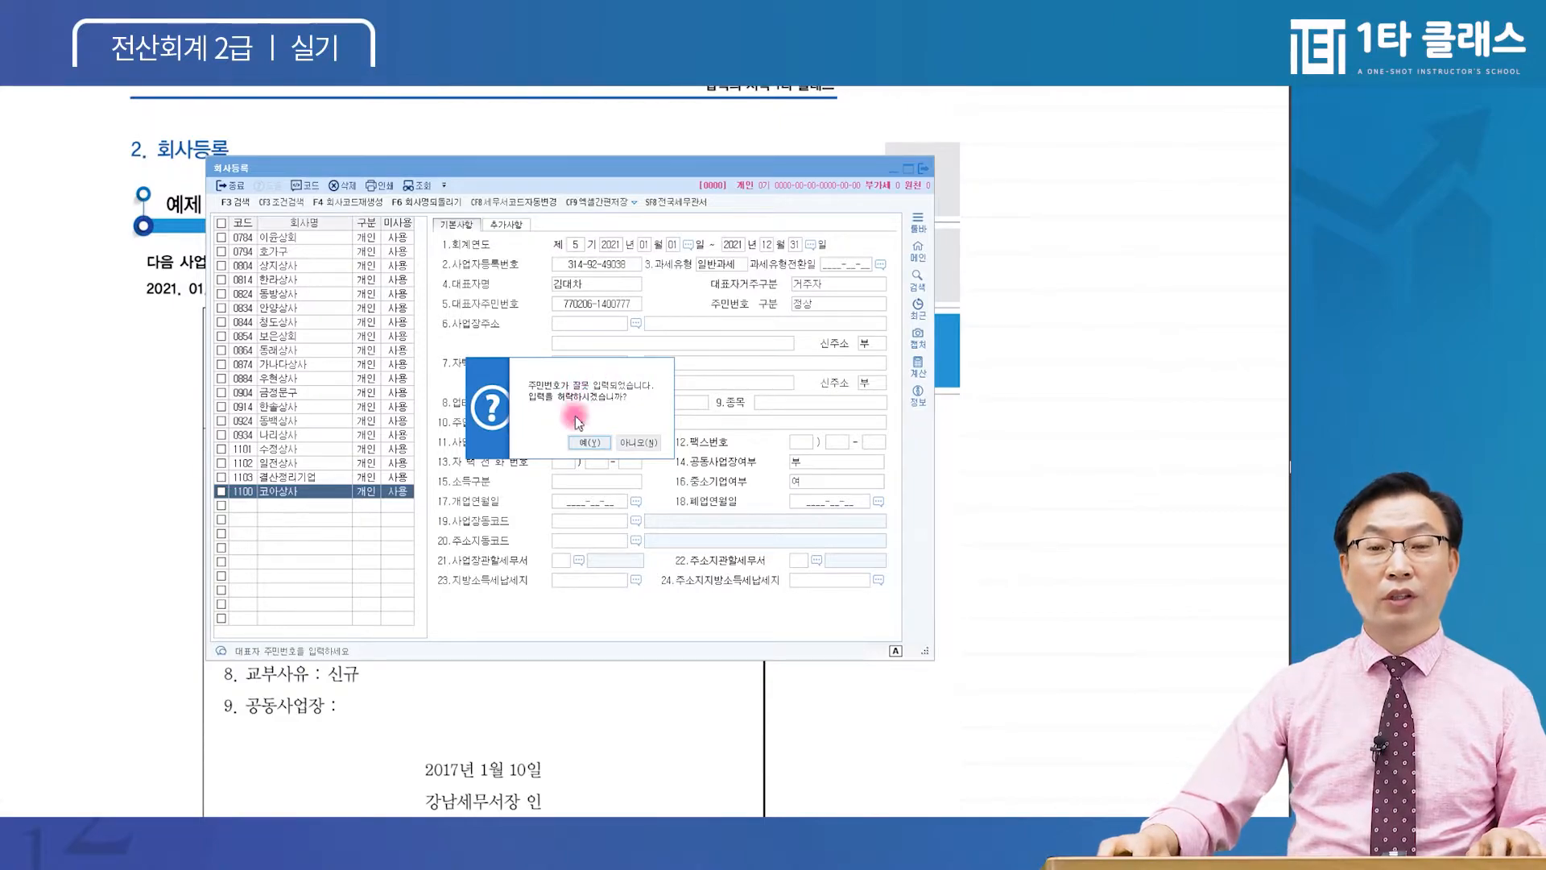
pyautogui.click(589, 442)
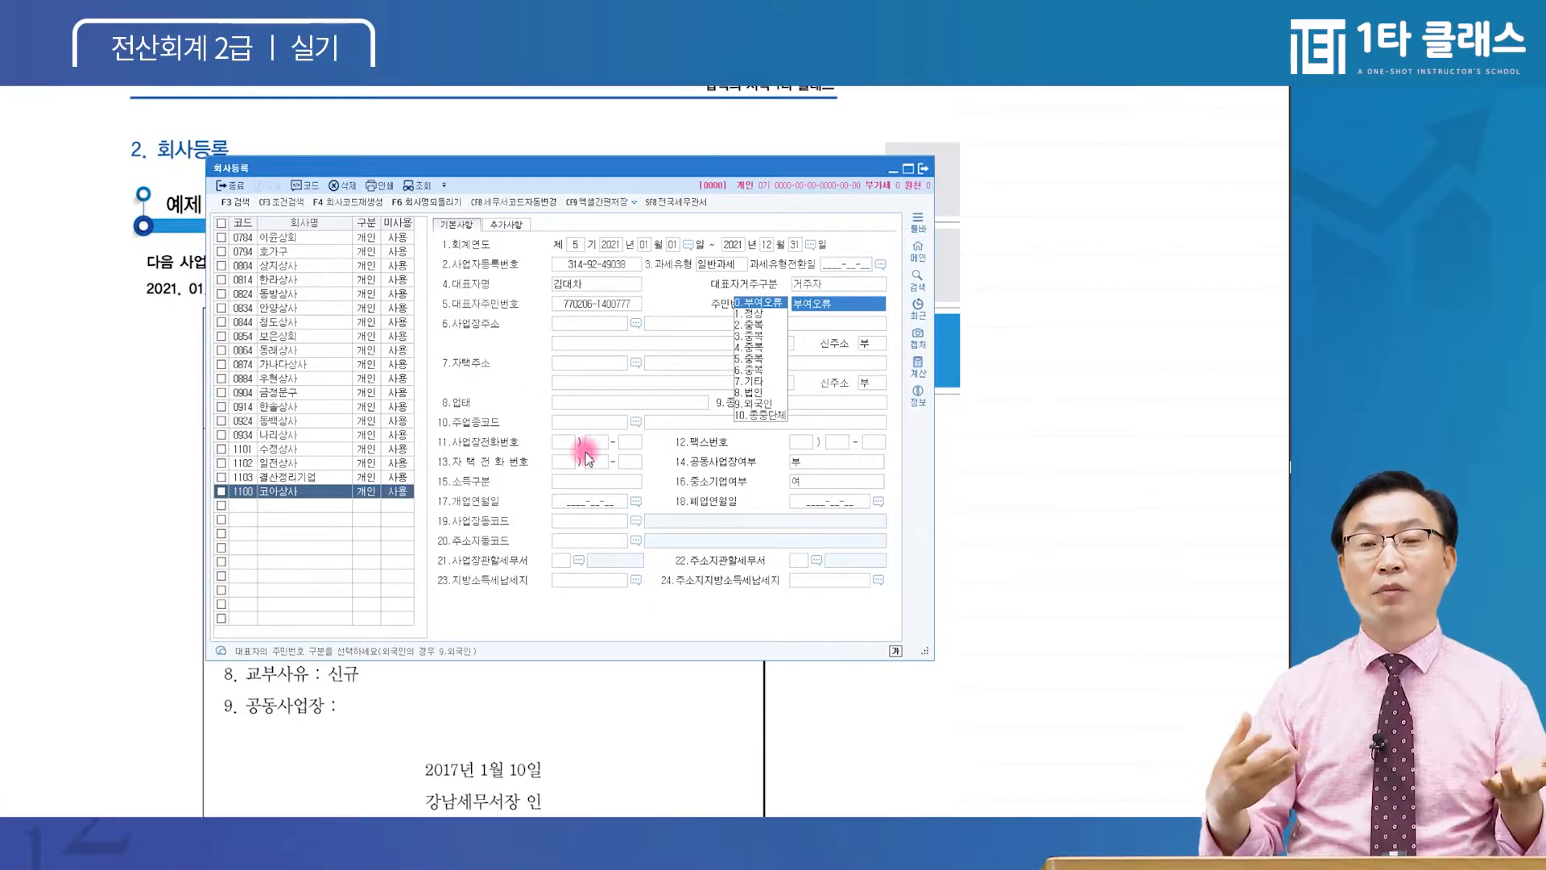
pyautogui.click(775, 304)
# Retype the representative's full resident number and confirm it with category 정상
pyautogui.click(615, 306)
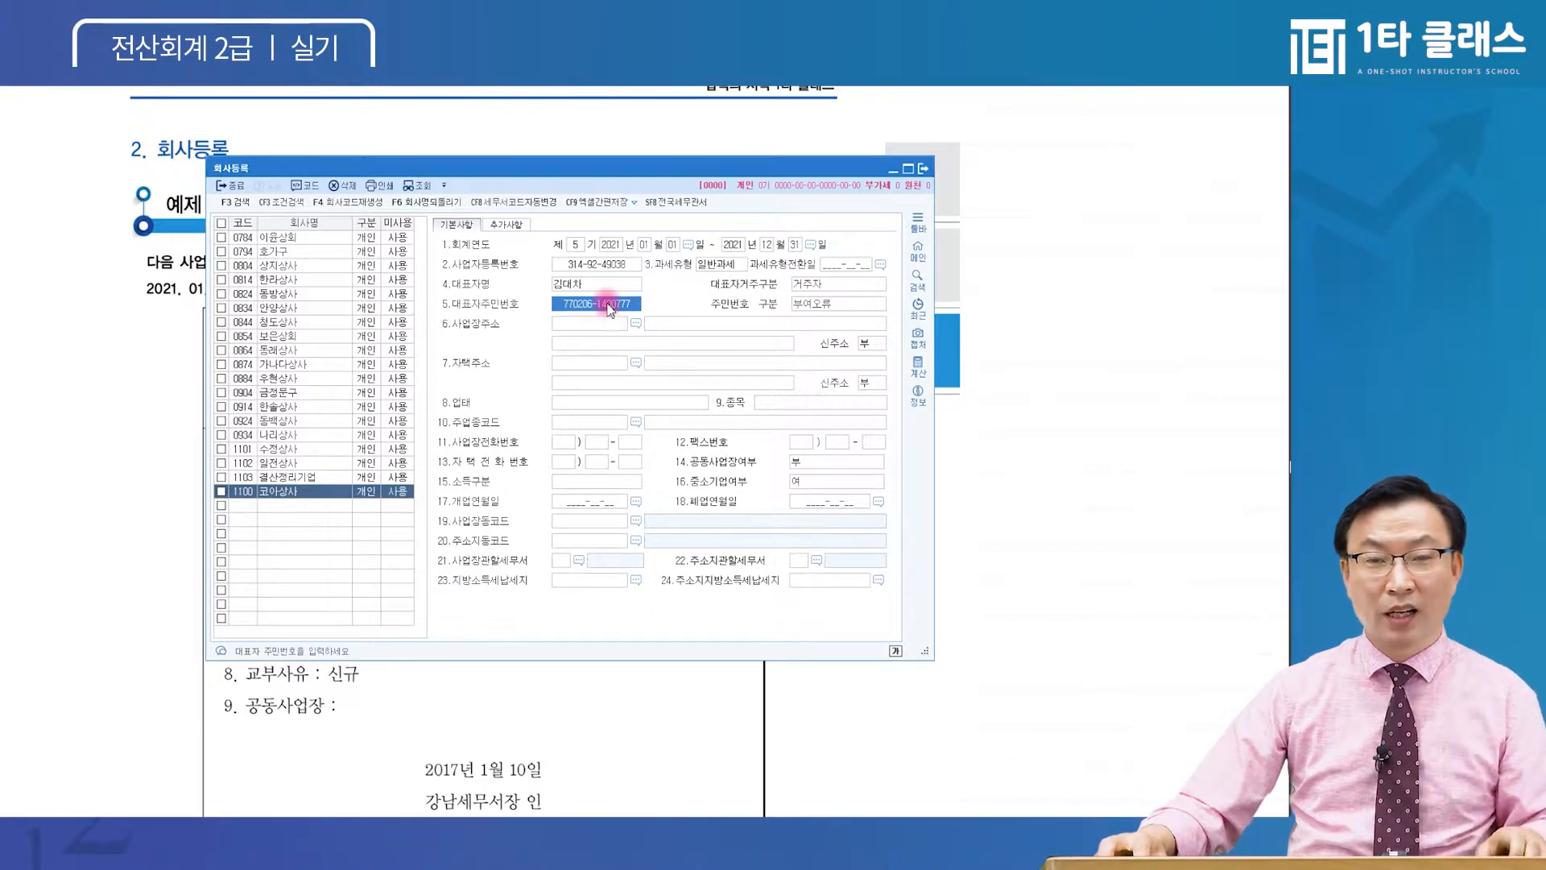
pyautogui.write('77')
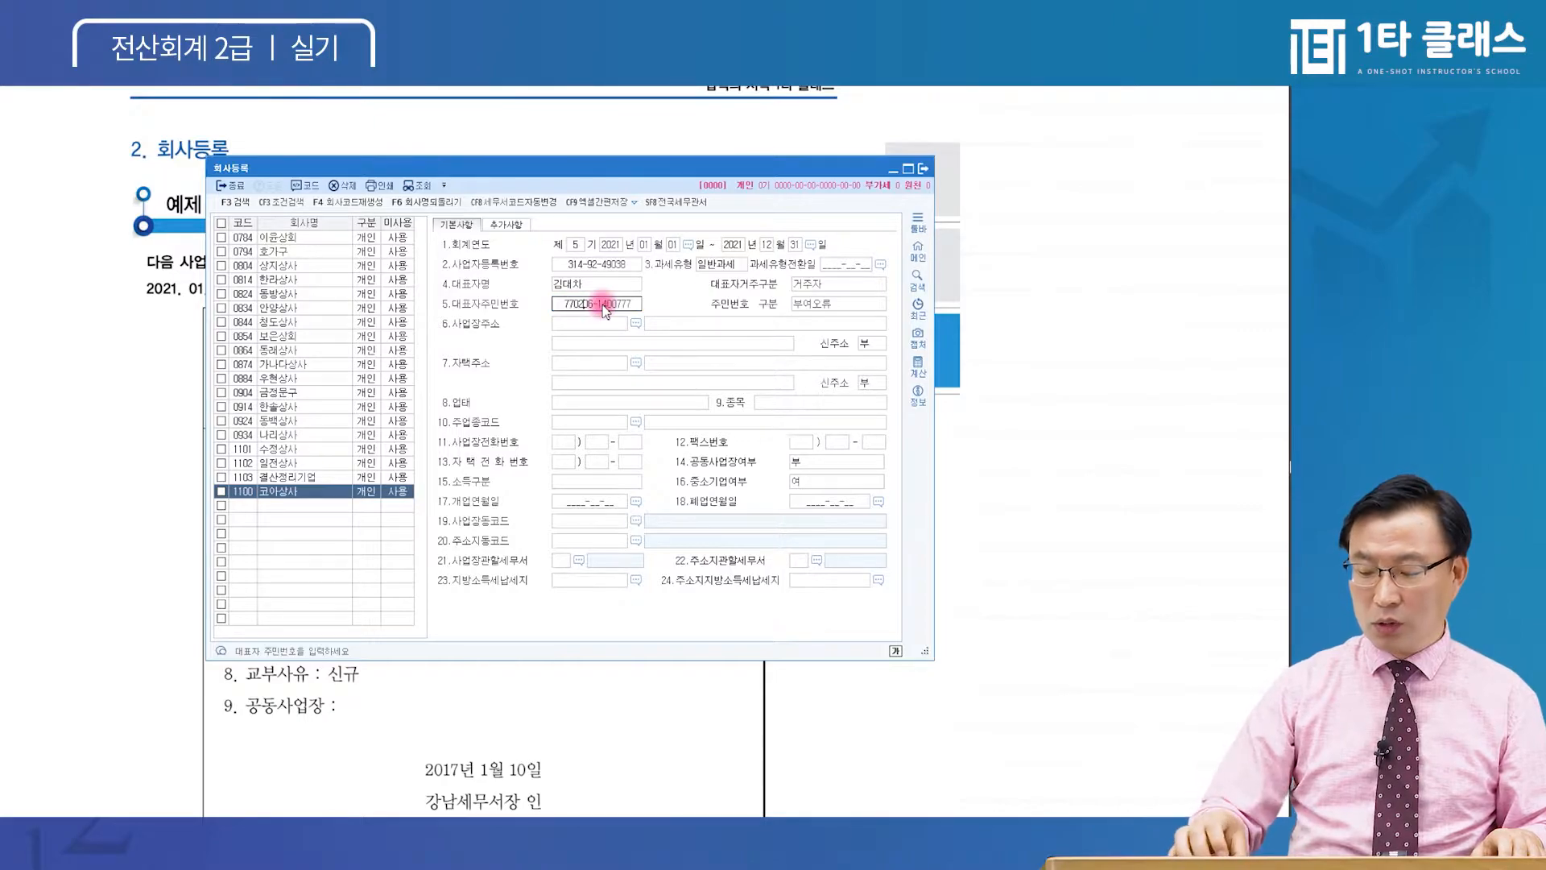
pyautogui.press('BackSpace')
pyautogui.press('BackSpace')
pyautogui.write('11')
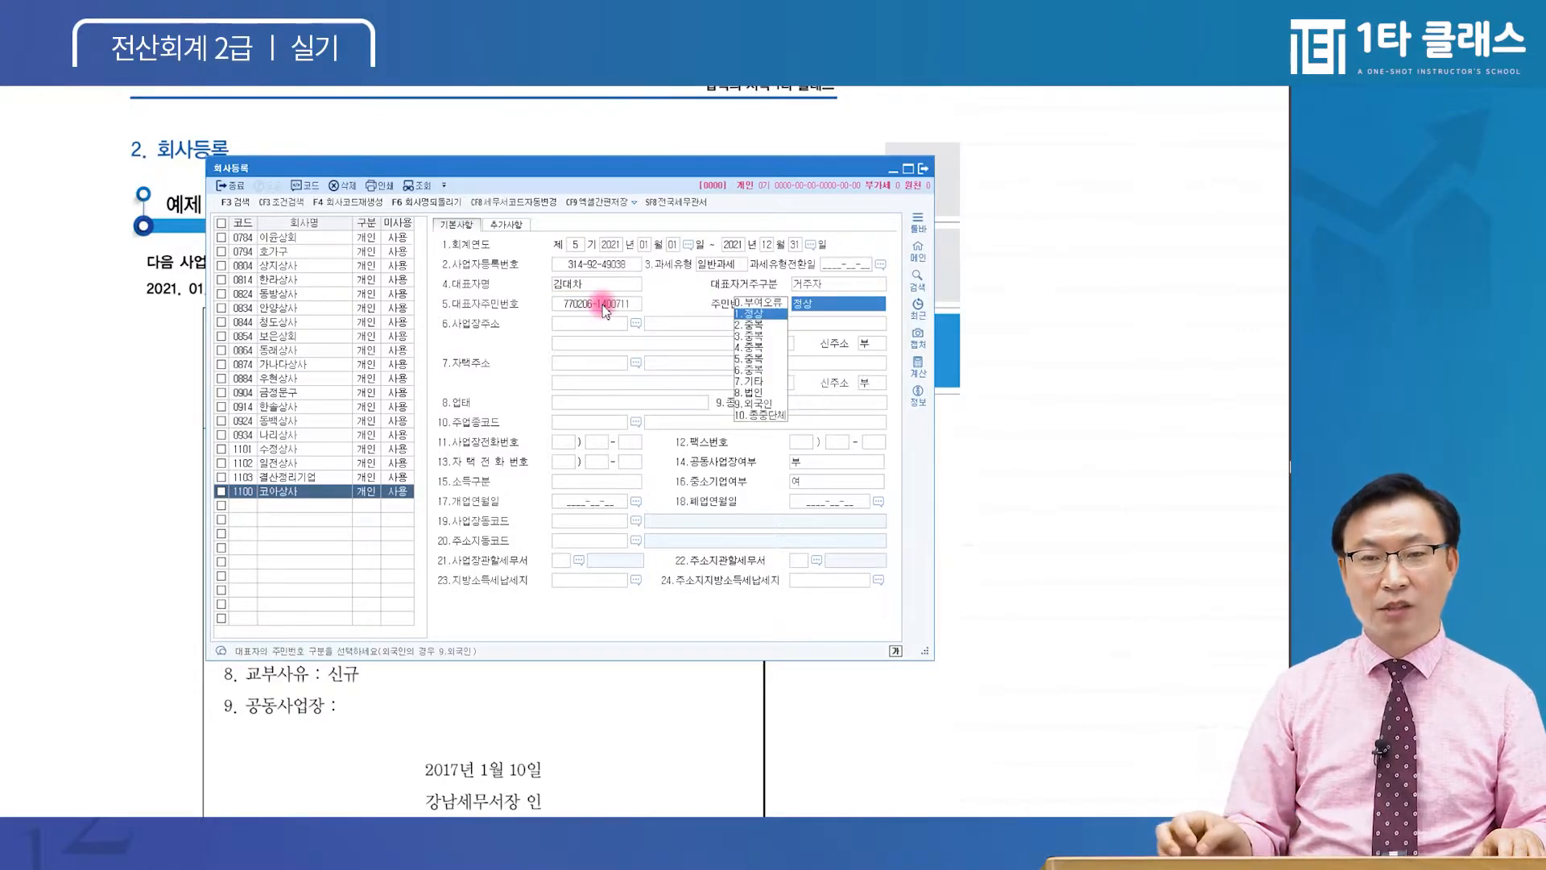
pyautogui.press('Return')
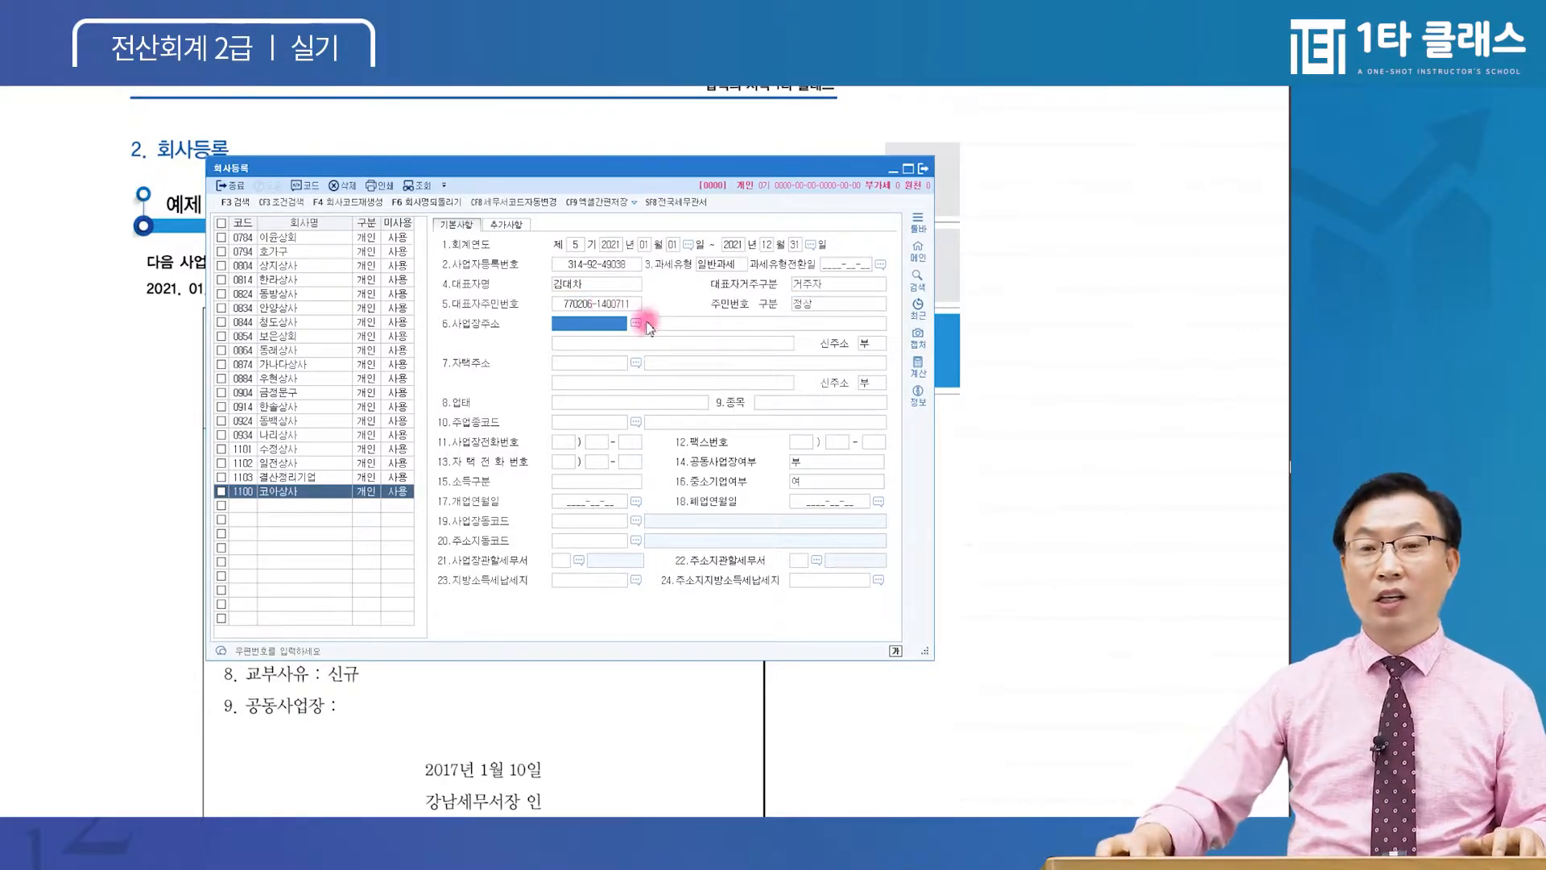
pyautogui.click(602, 305)
pyautogui.click(617, 266)
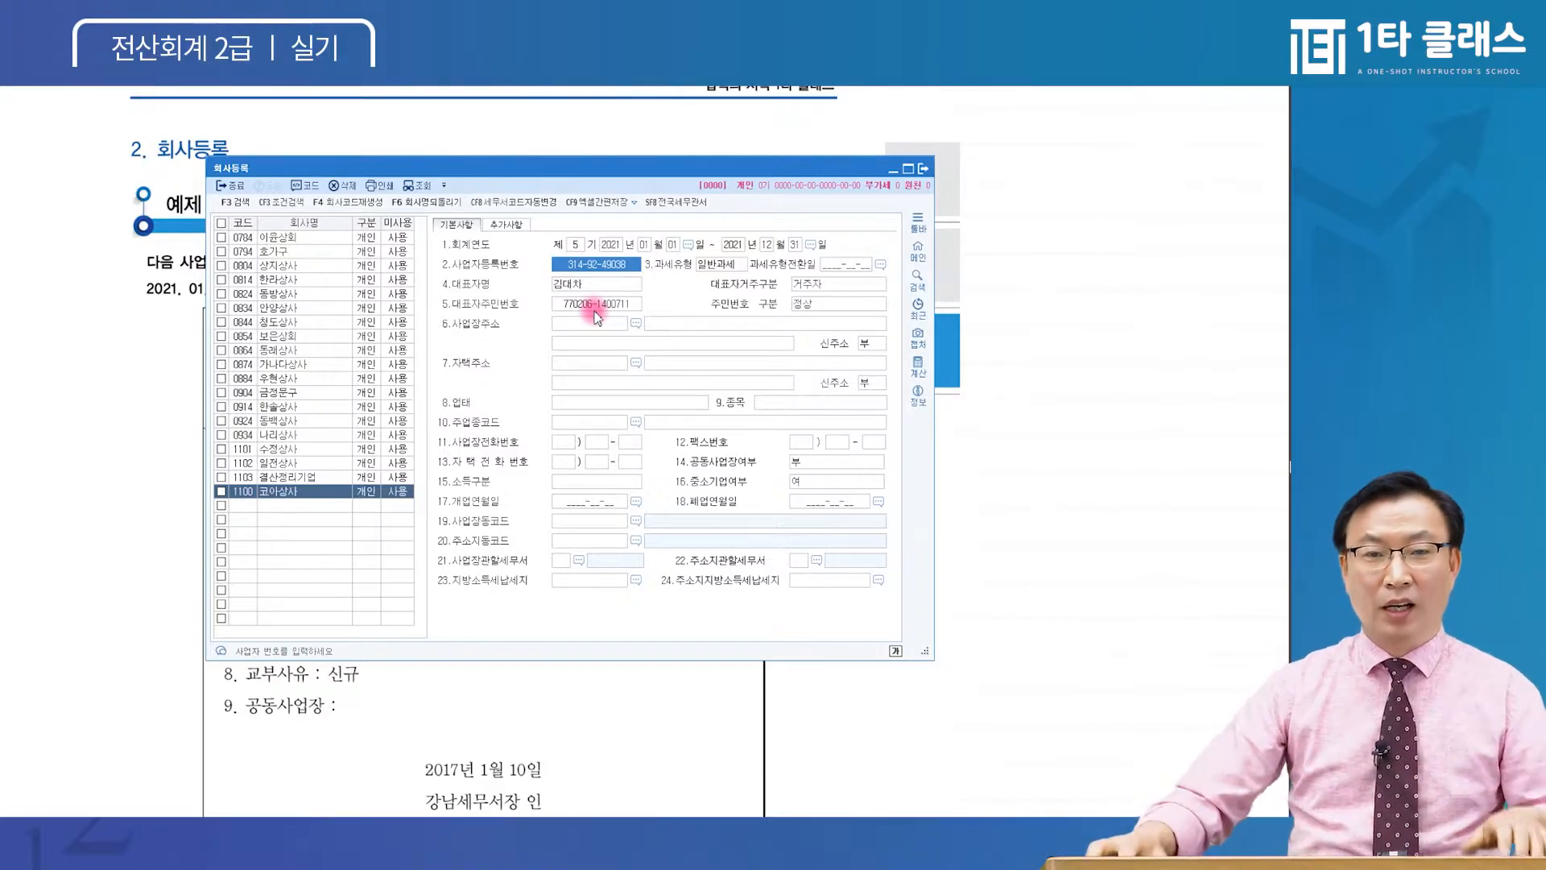
pyautogui.click(604, 269)
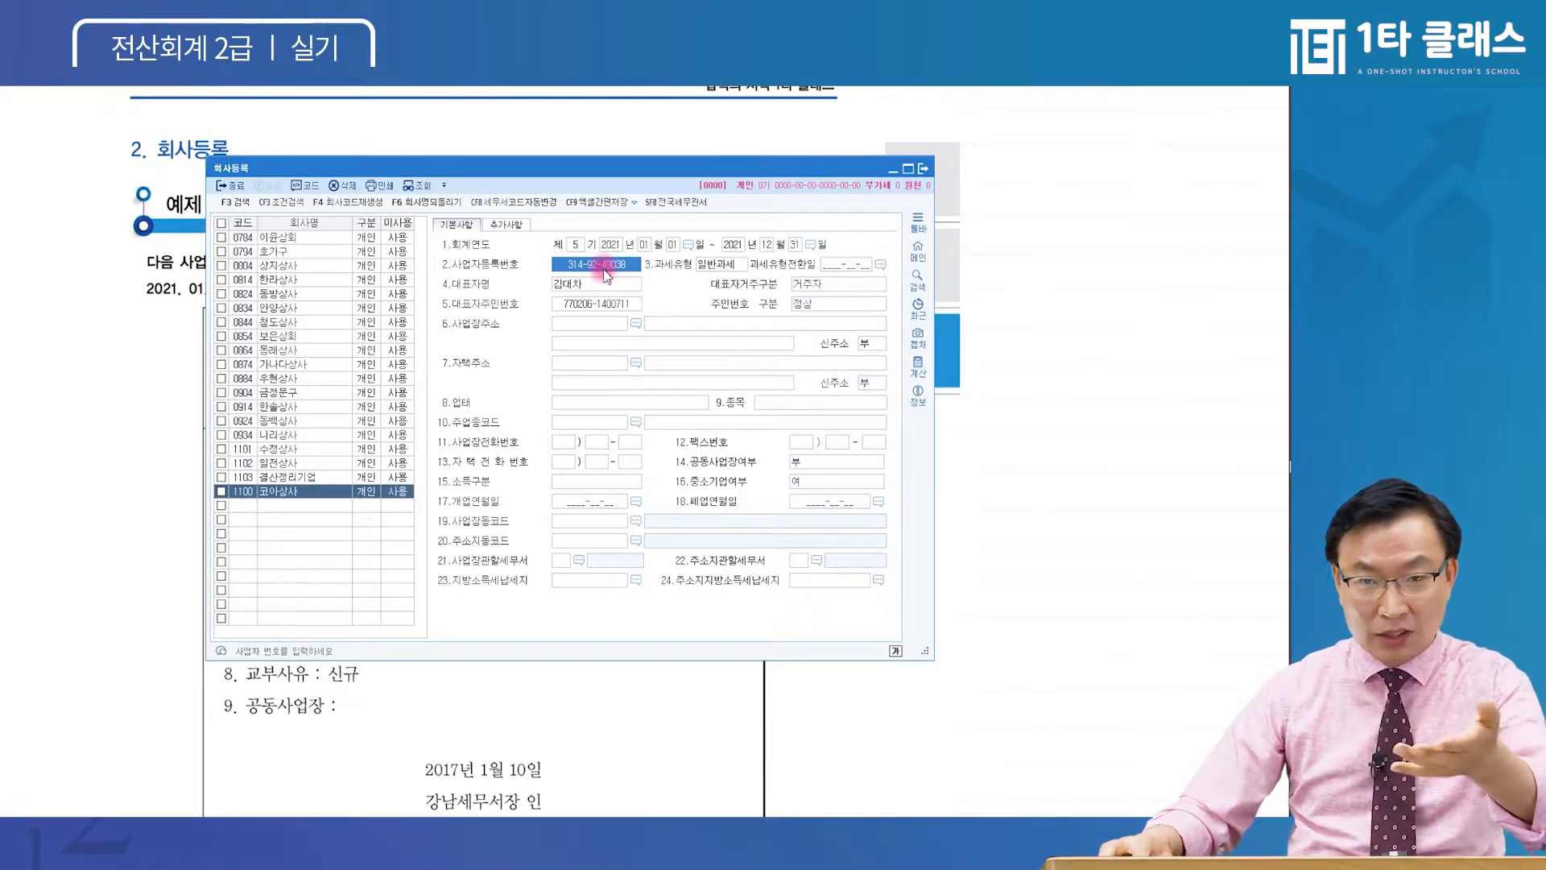
pyautogui.click(597, 303)
pyautogui.click(613, 266)
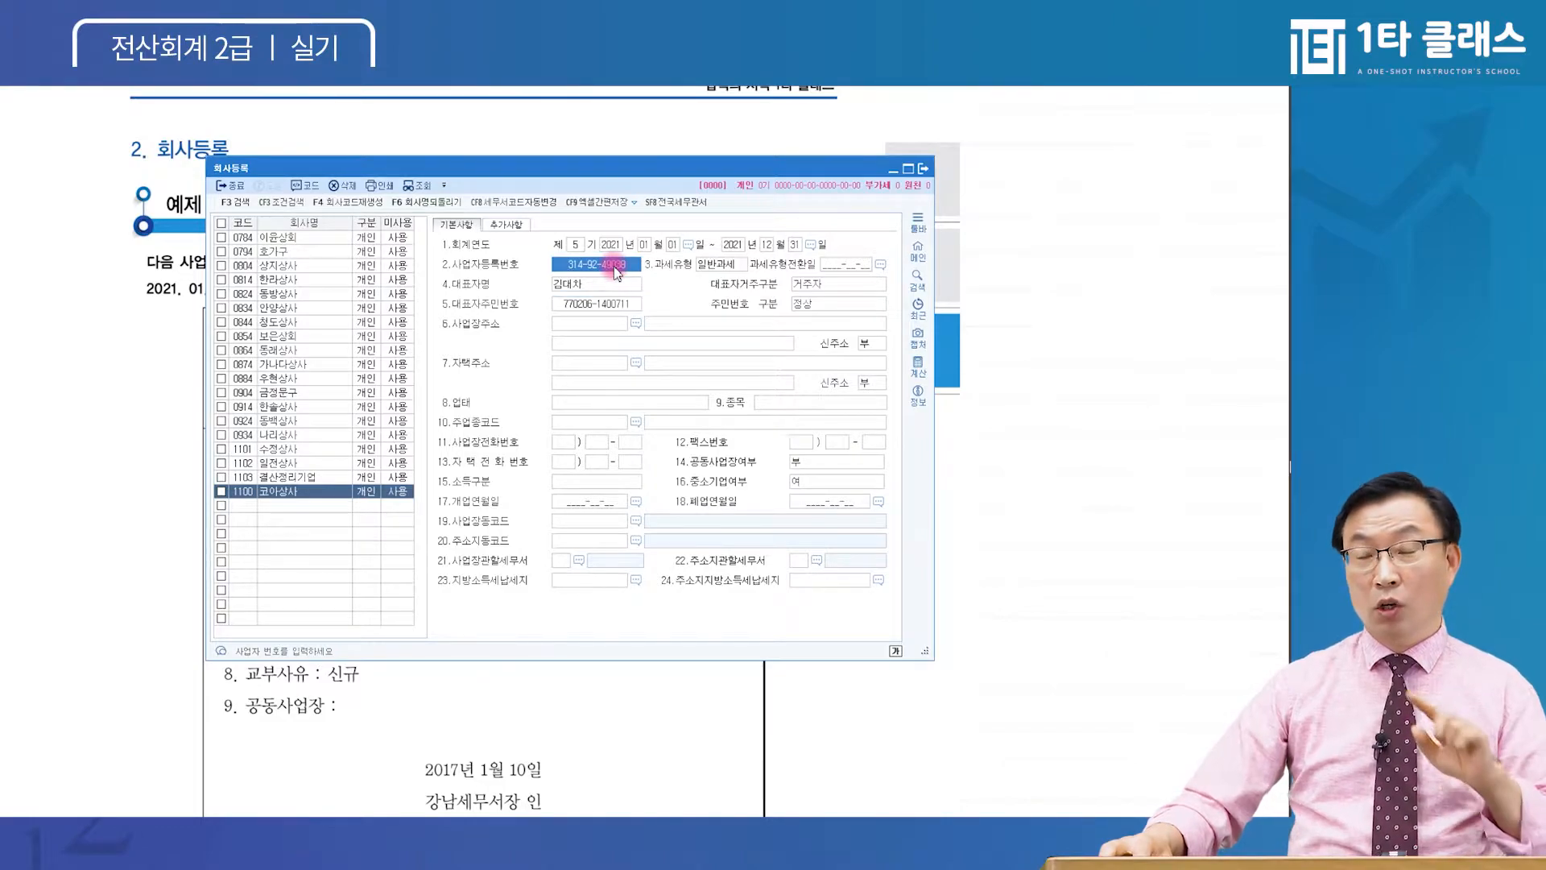
pyautogui.click(596, 304)
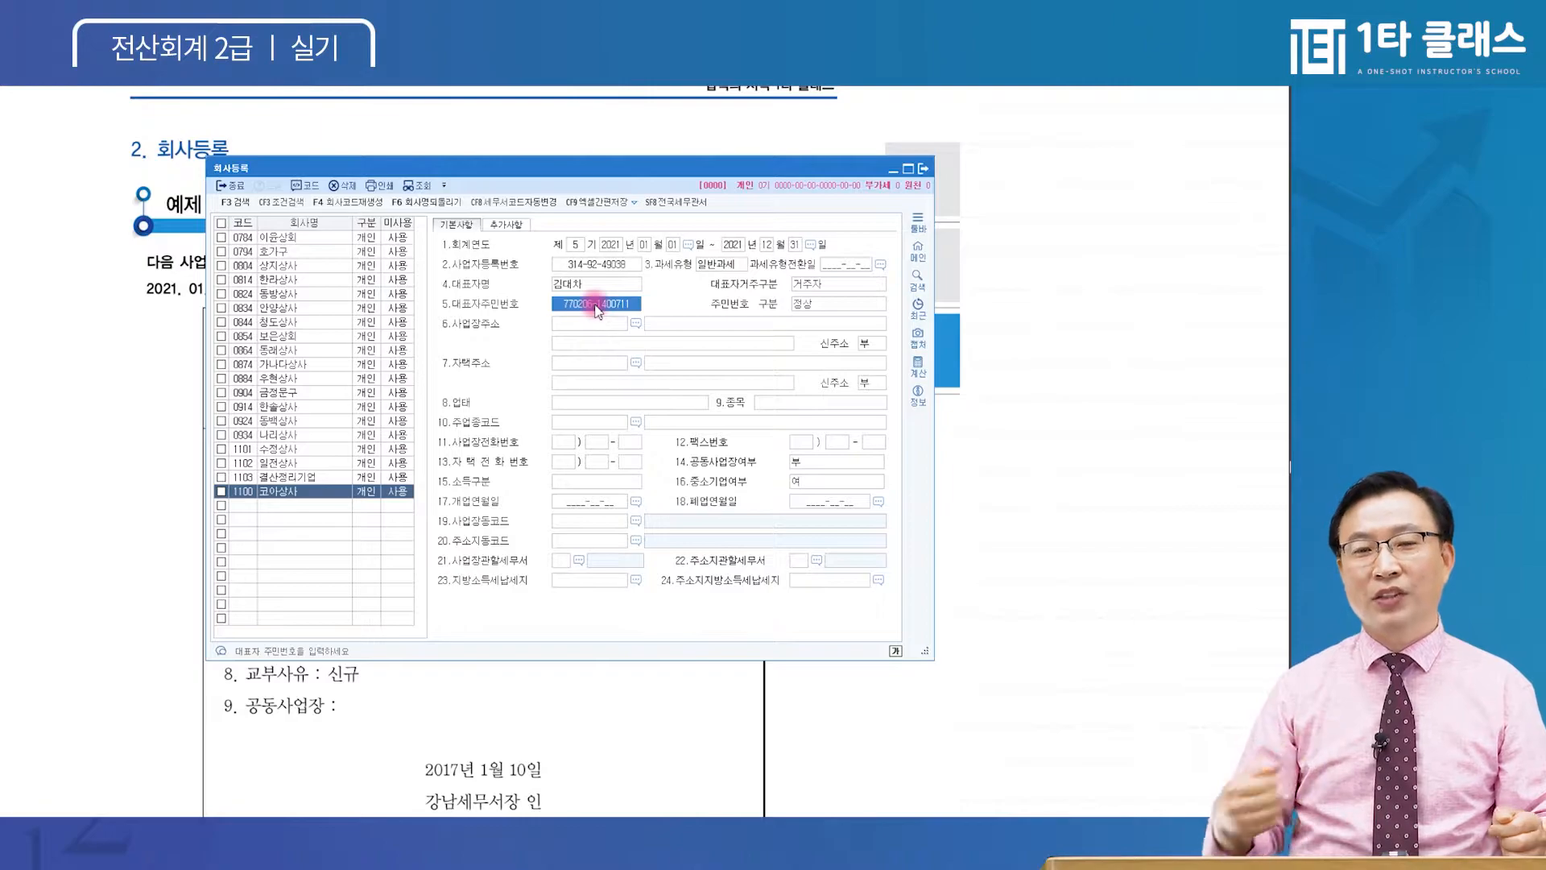
# Change the resident number's leading digits to 88, accept the warning, and keep 부여오류
pyautogui.press('ctrl')
pyautogui.press('ctrl')
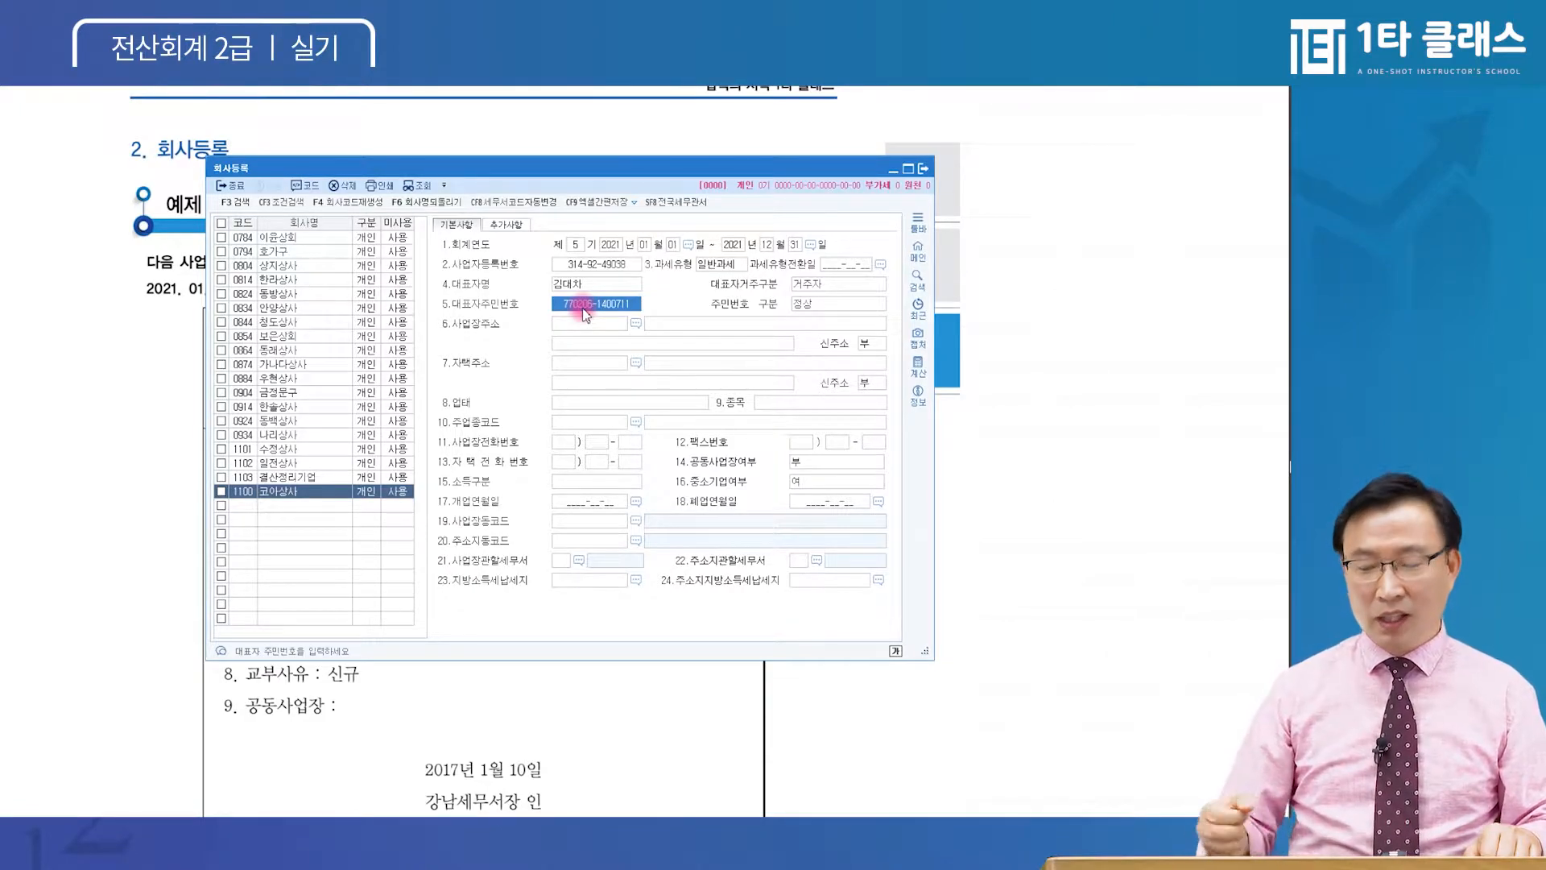
pyautogui.write('88')
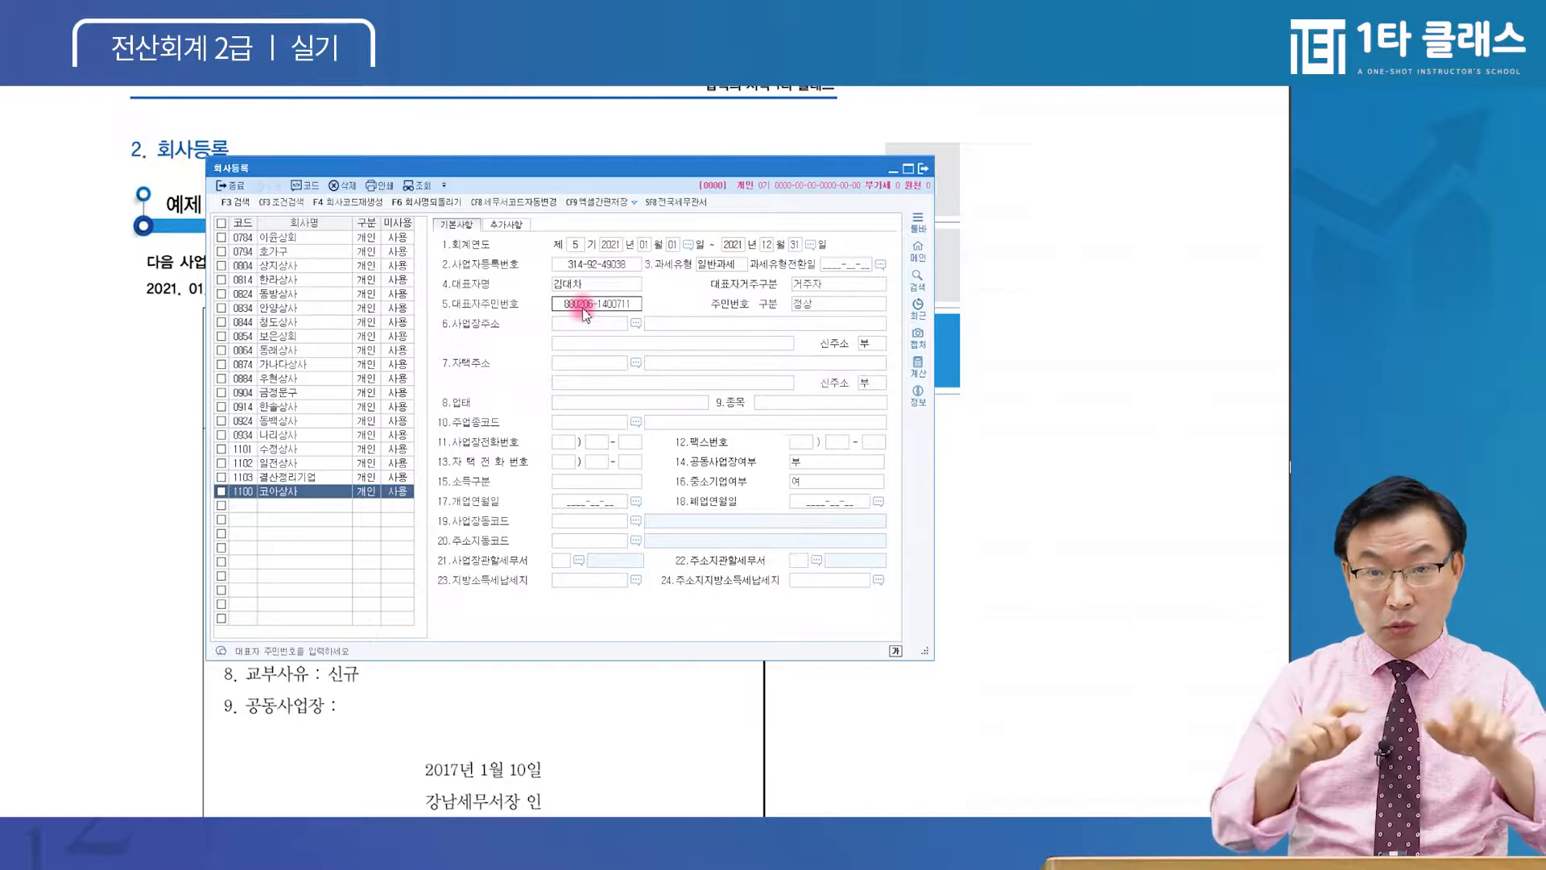
pyautogui.press('Return')
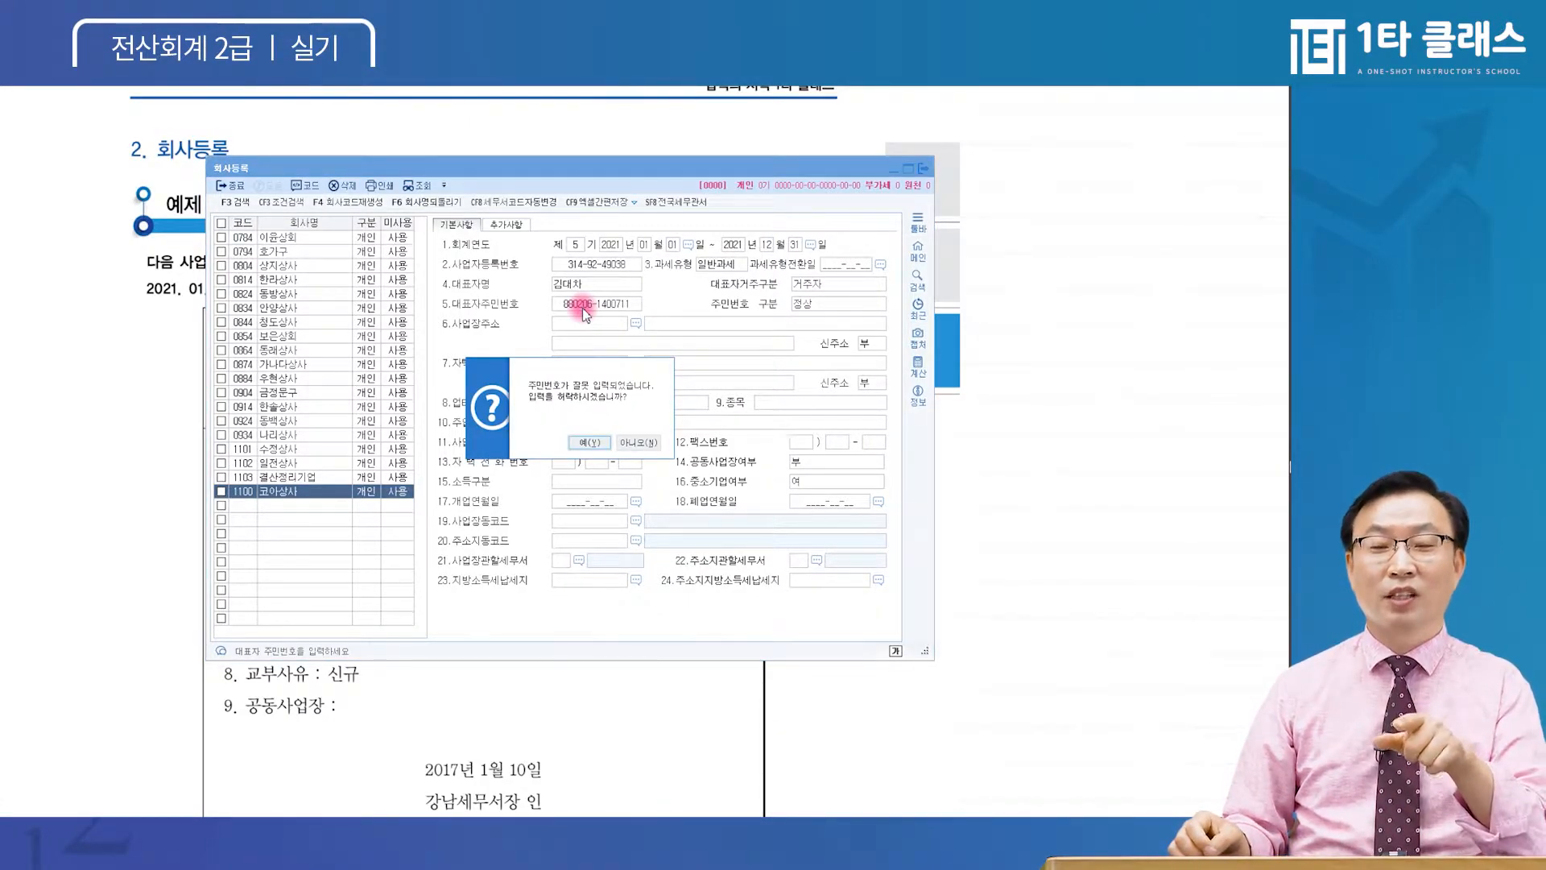
pyautogui.press('Return')
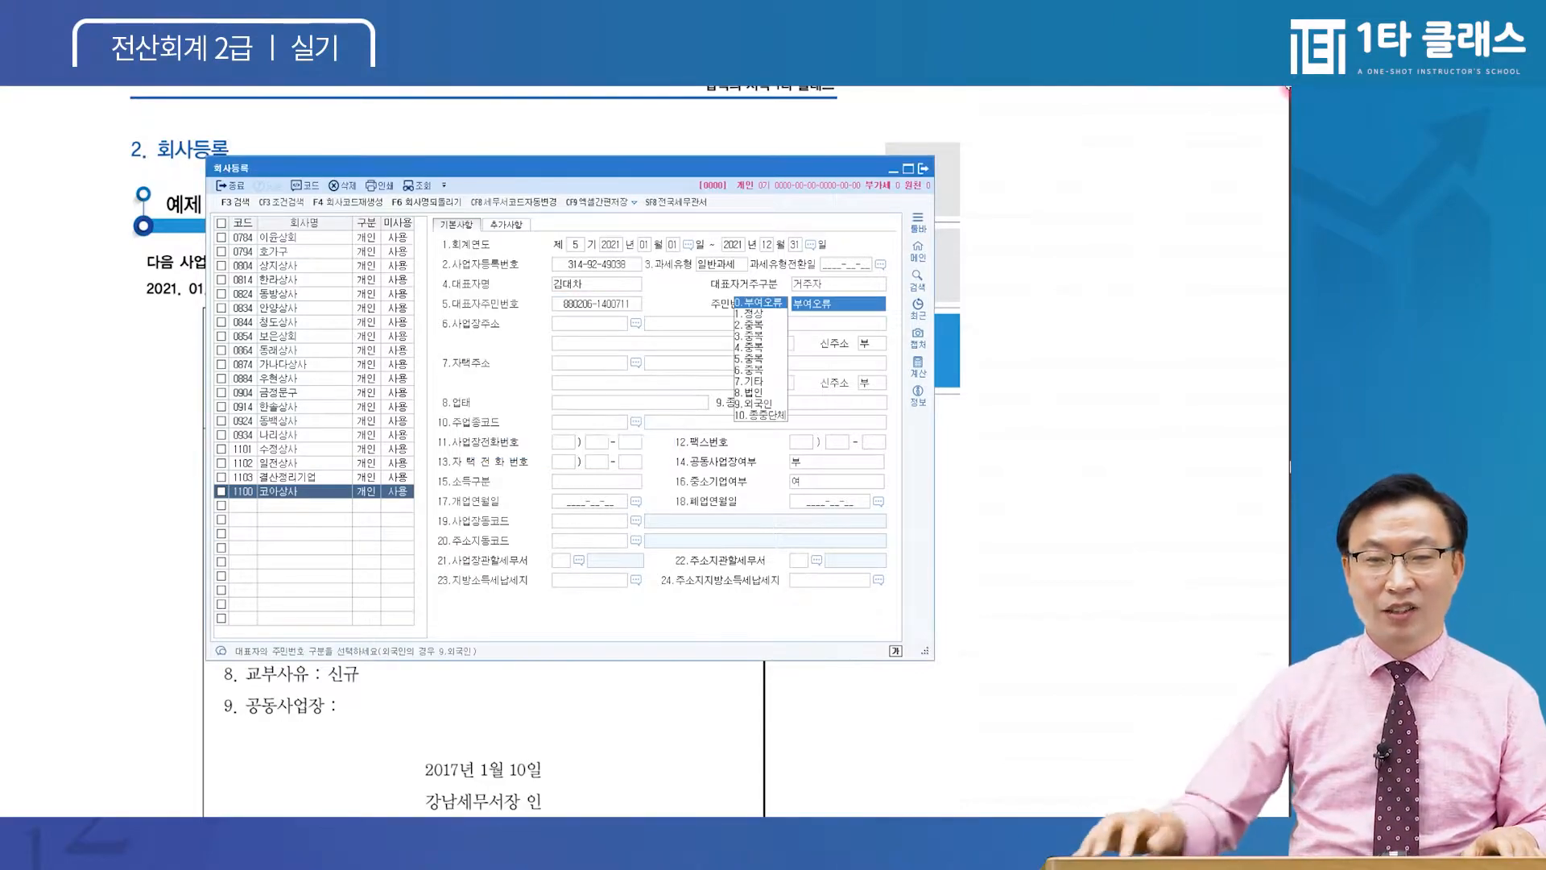
pyautogui.press('Return')
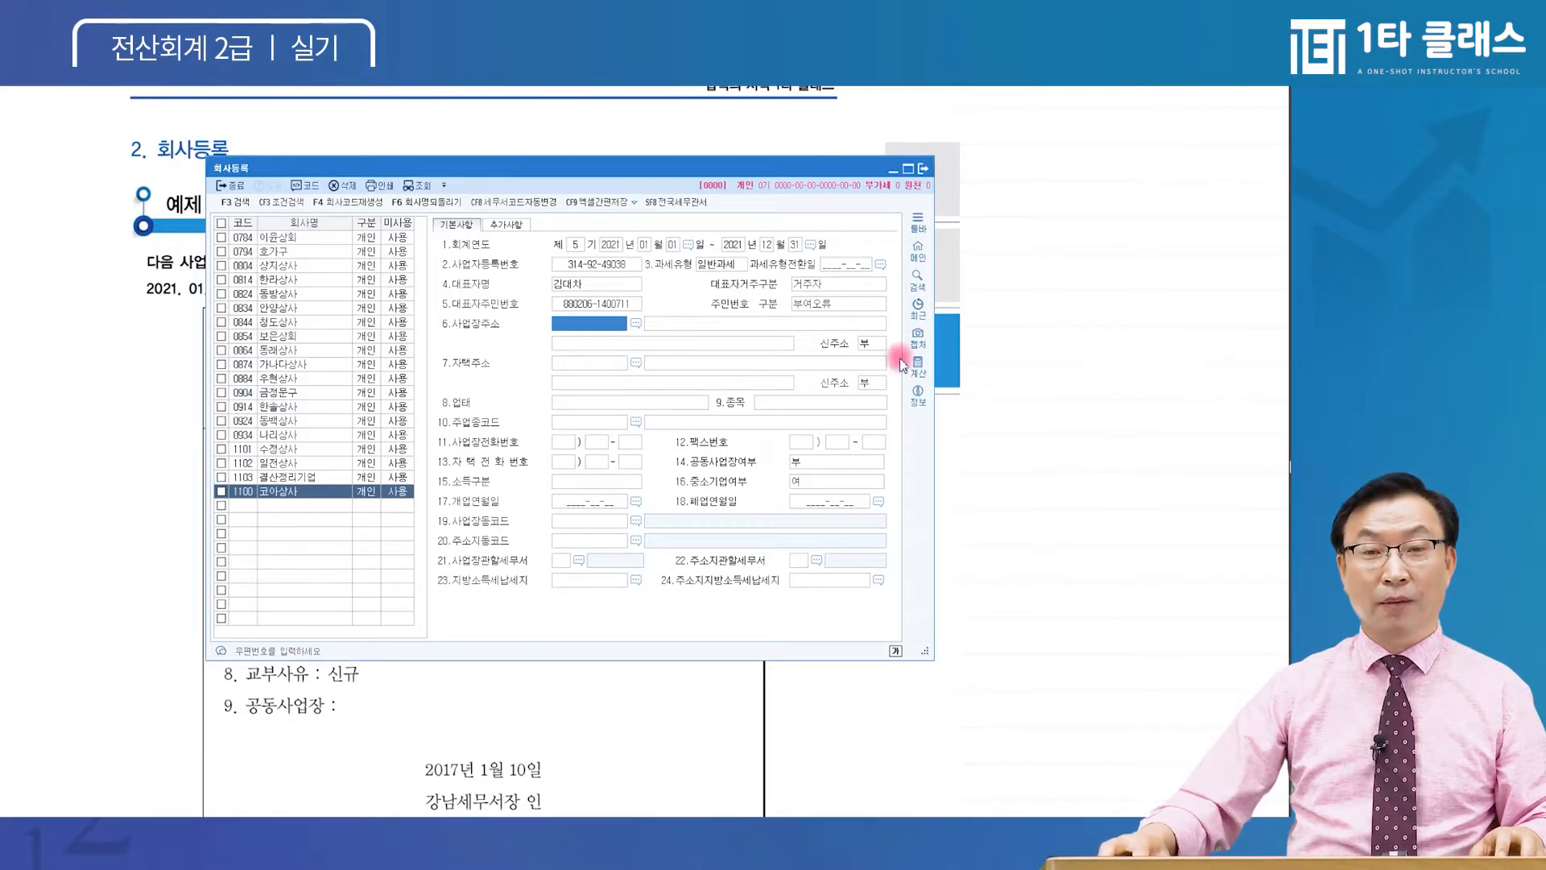
pyautogui.click(619, 303)
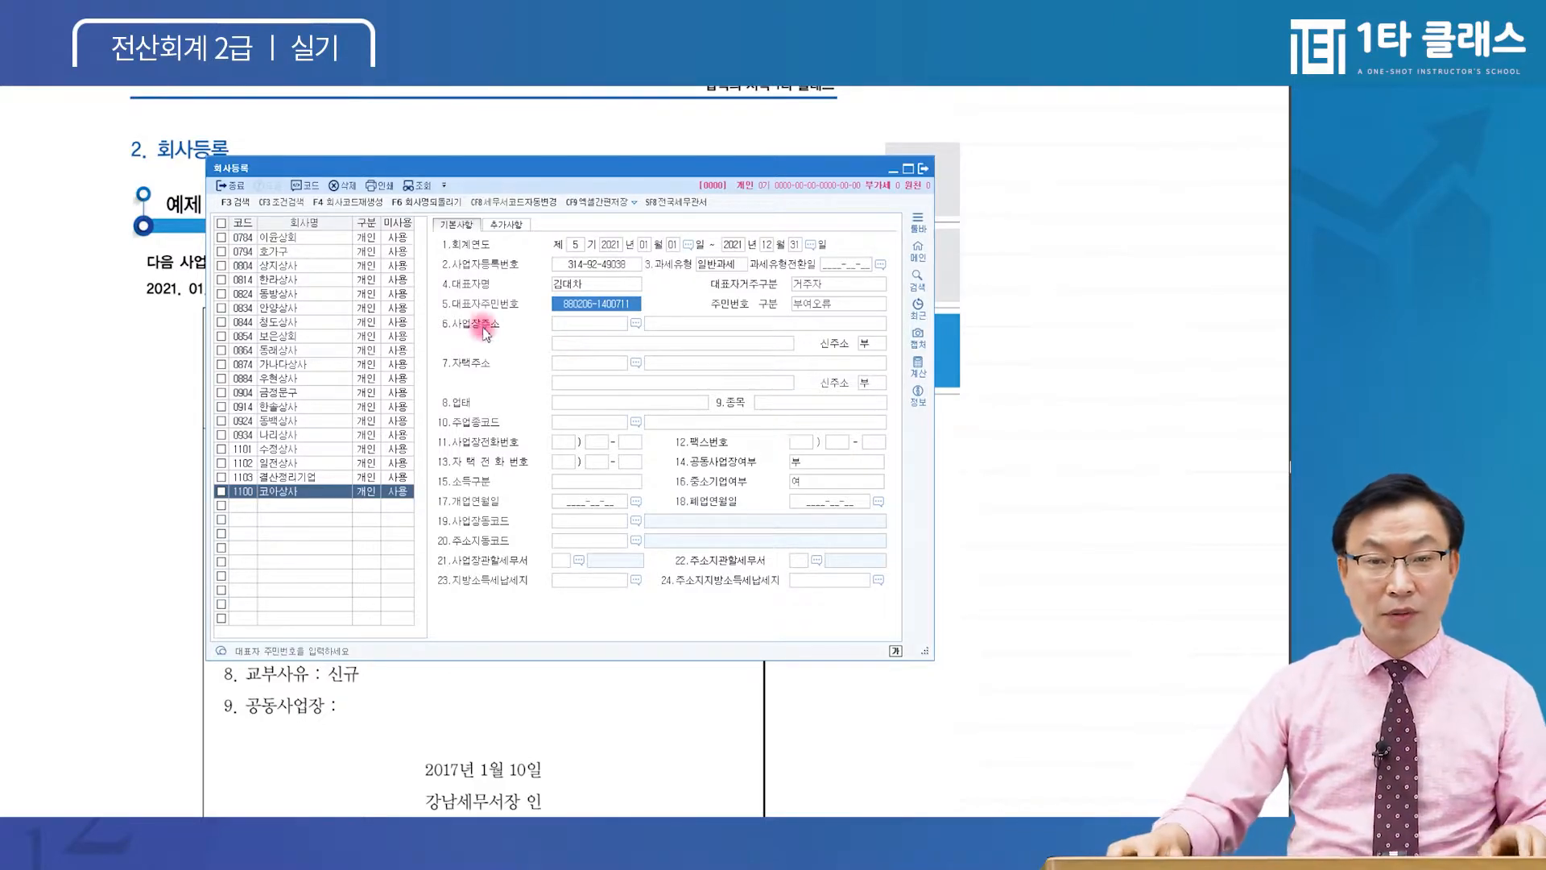
pyautogui.press('Return')
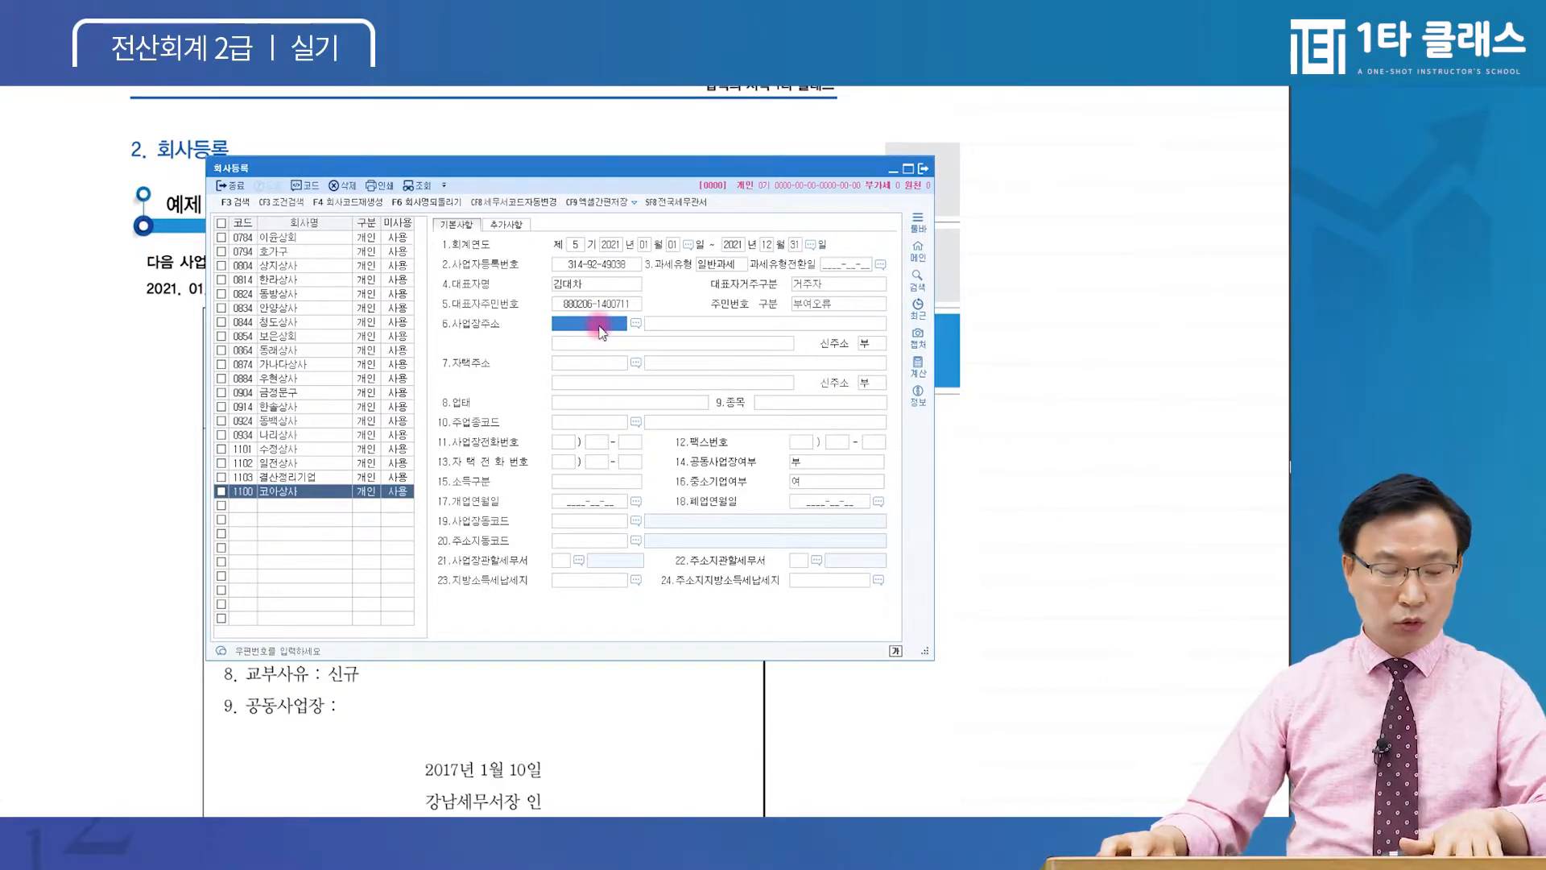
pyautogui.write('ㄴ')
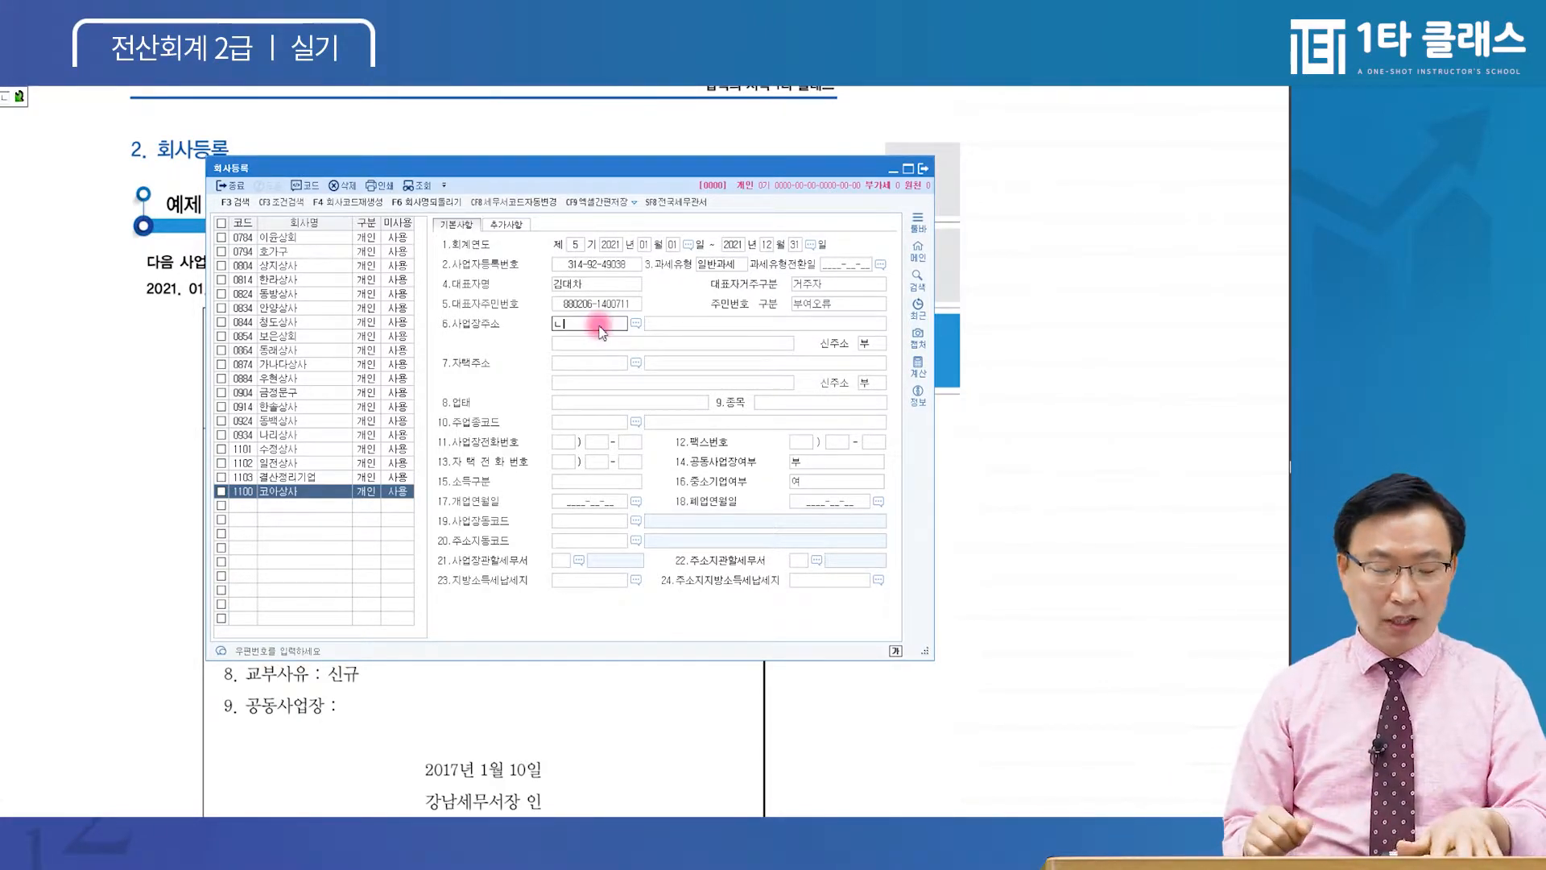
pyautogui.press('F2')
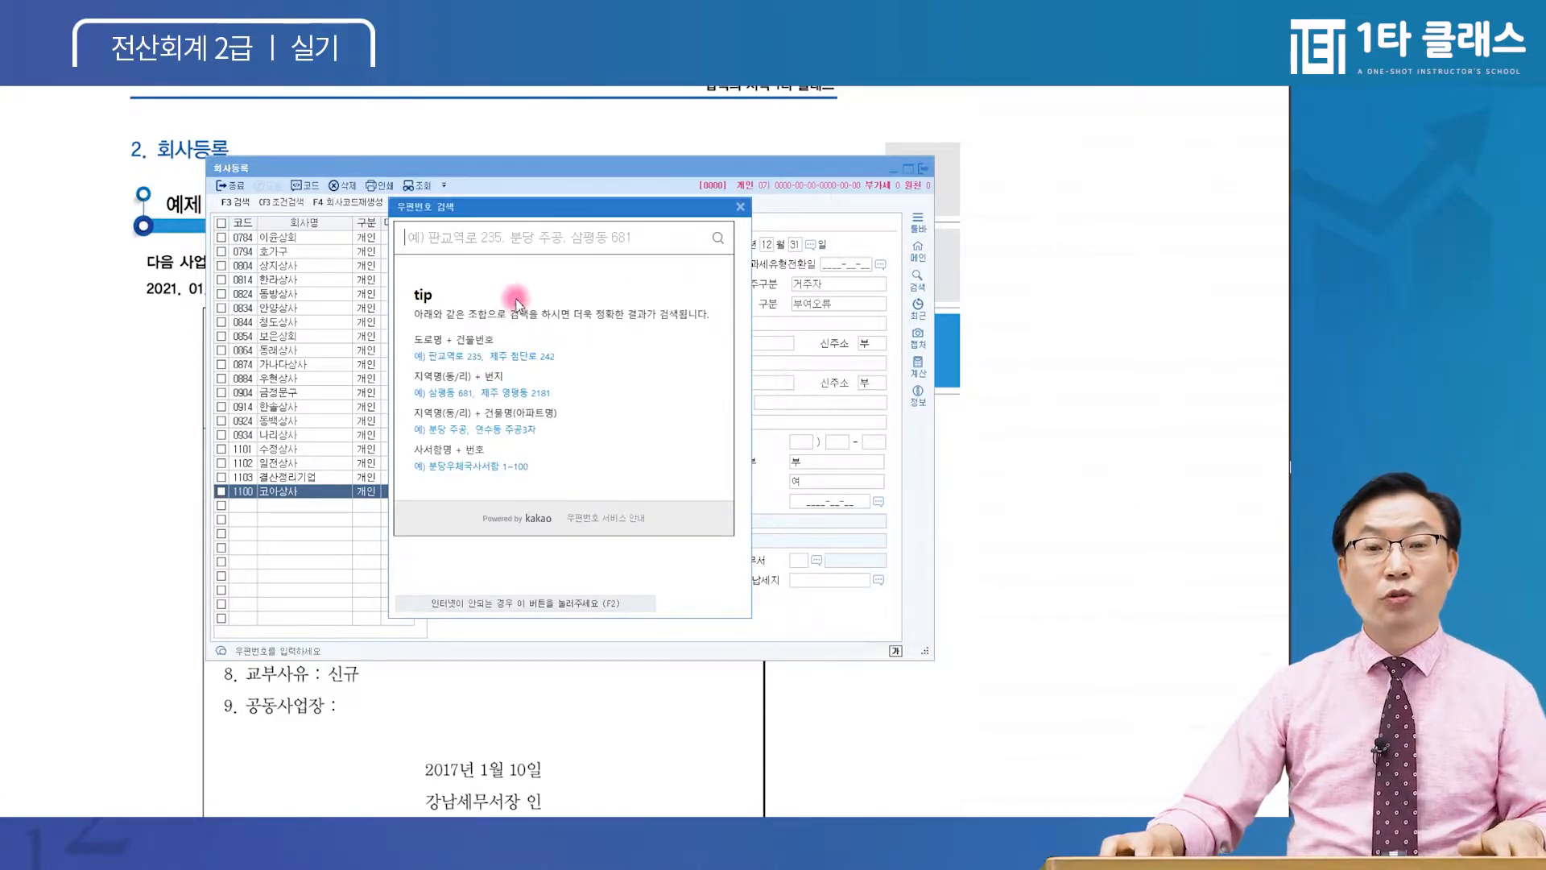
pyautogui.press('Escape')
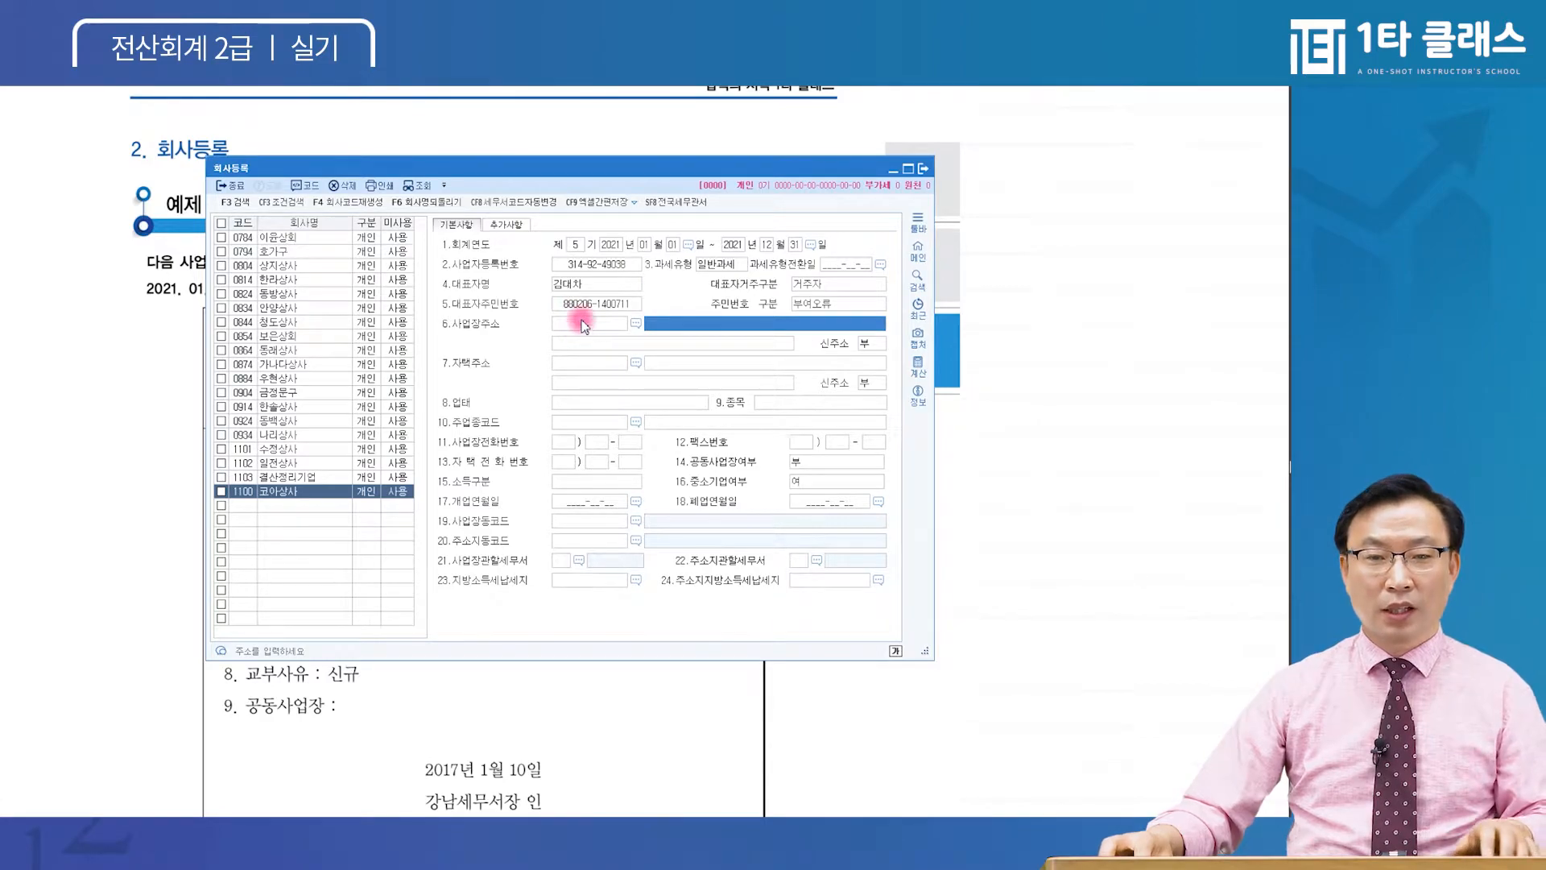
pyautogui.click(581, 321)
pyautogui.press('F2')
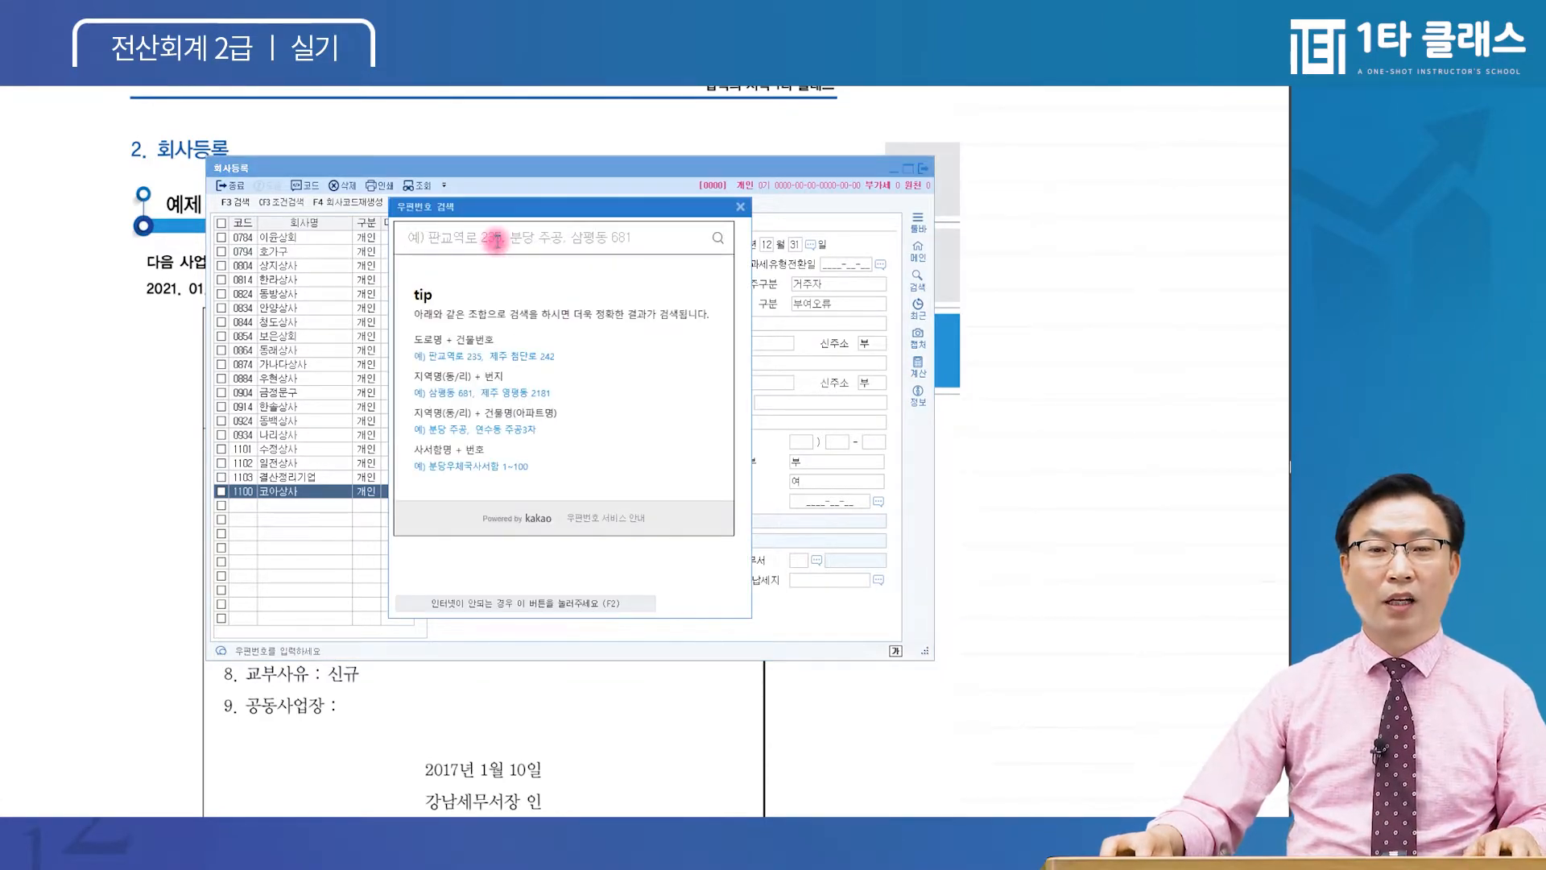
pyautogui.click(466, 236)
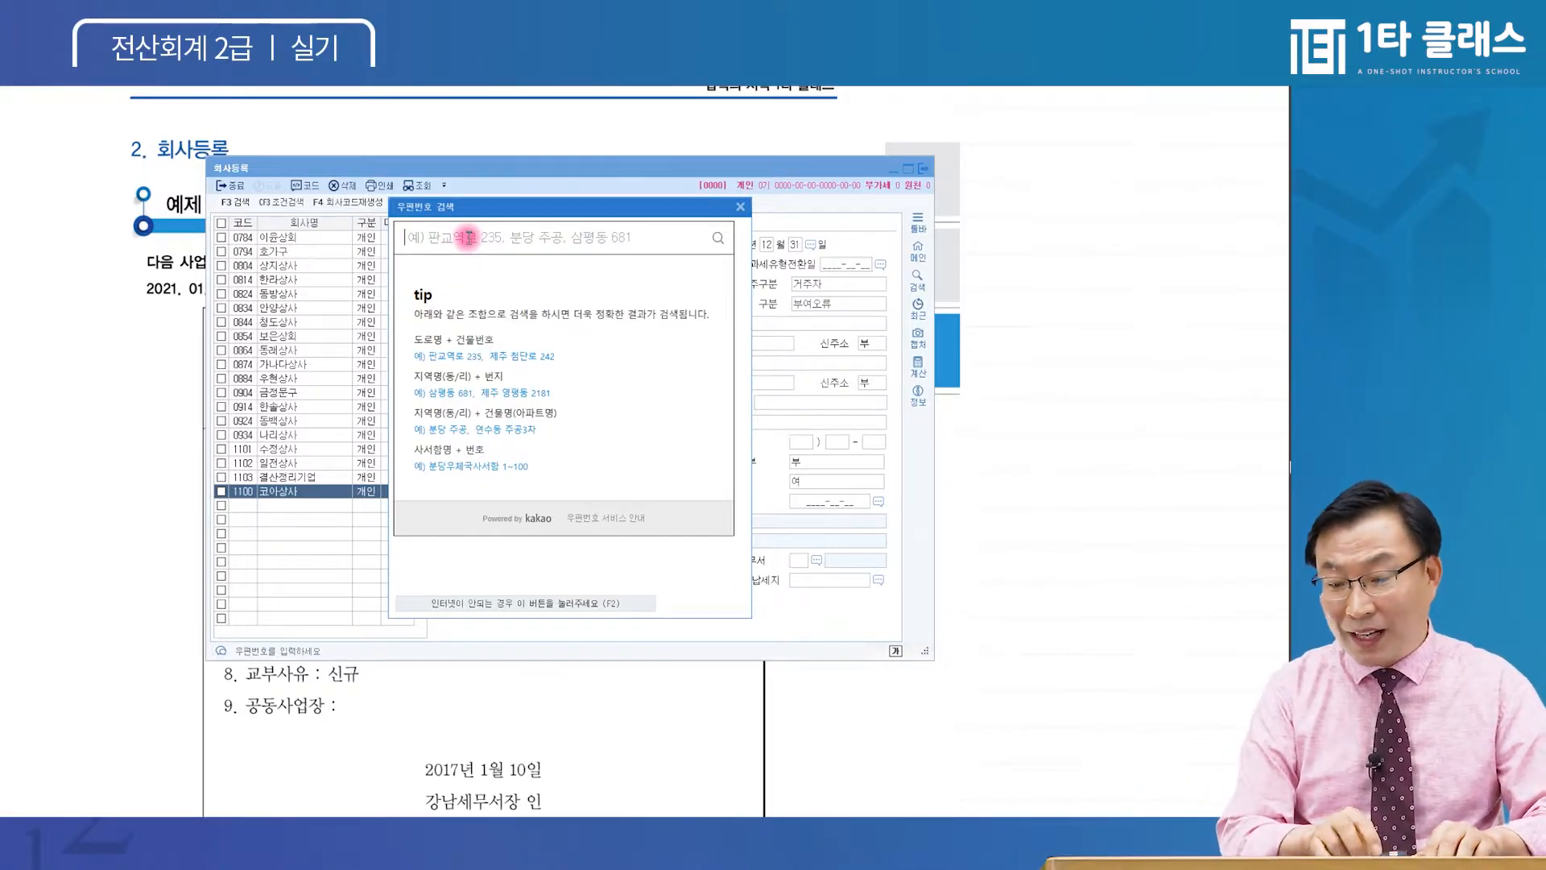
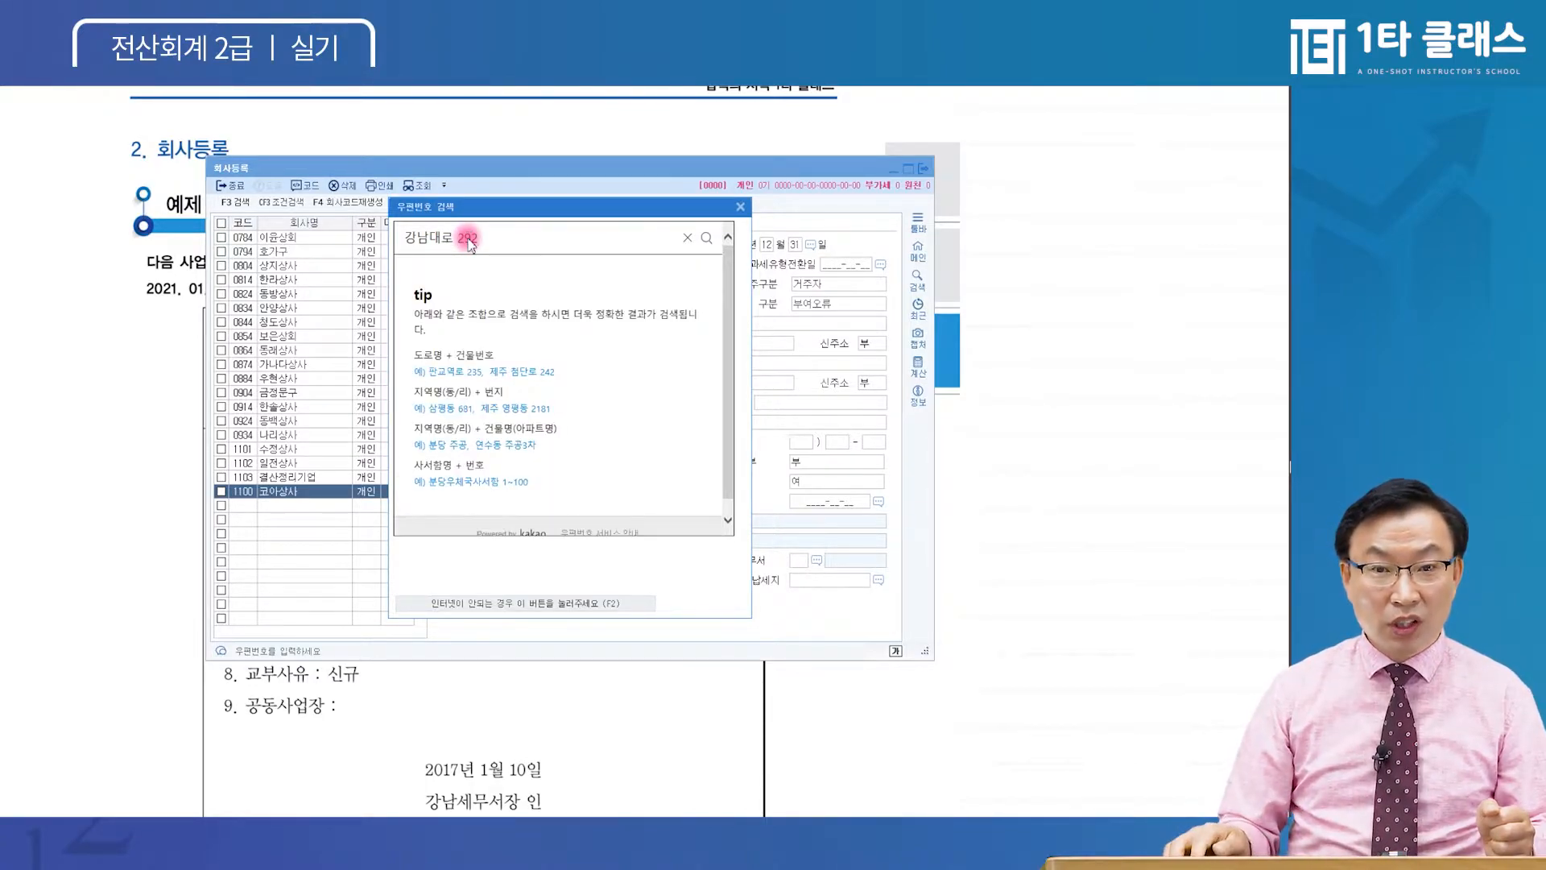
pyautogui.press('Return')
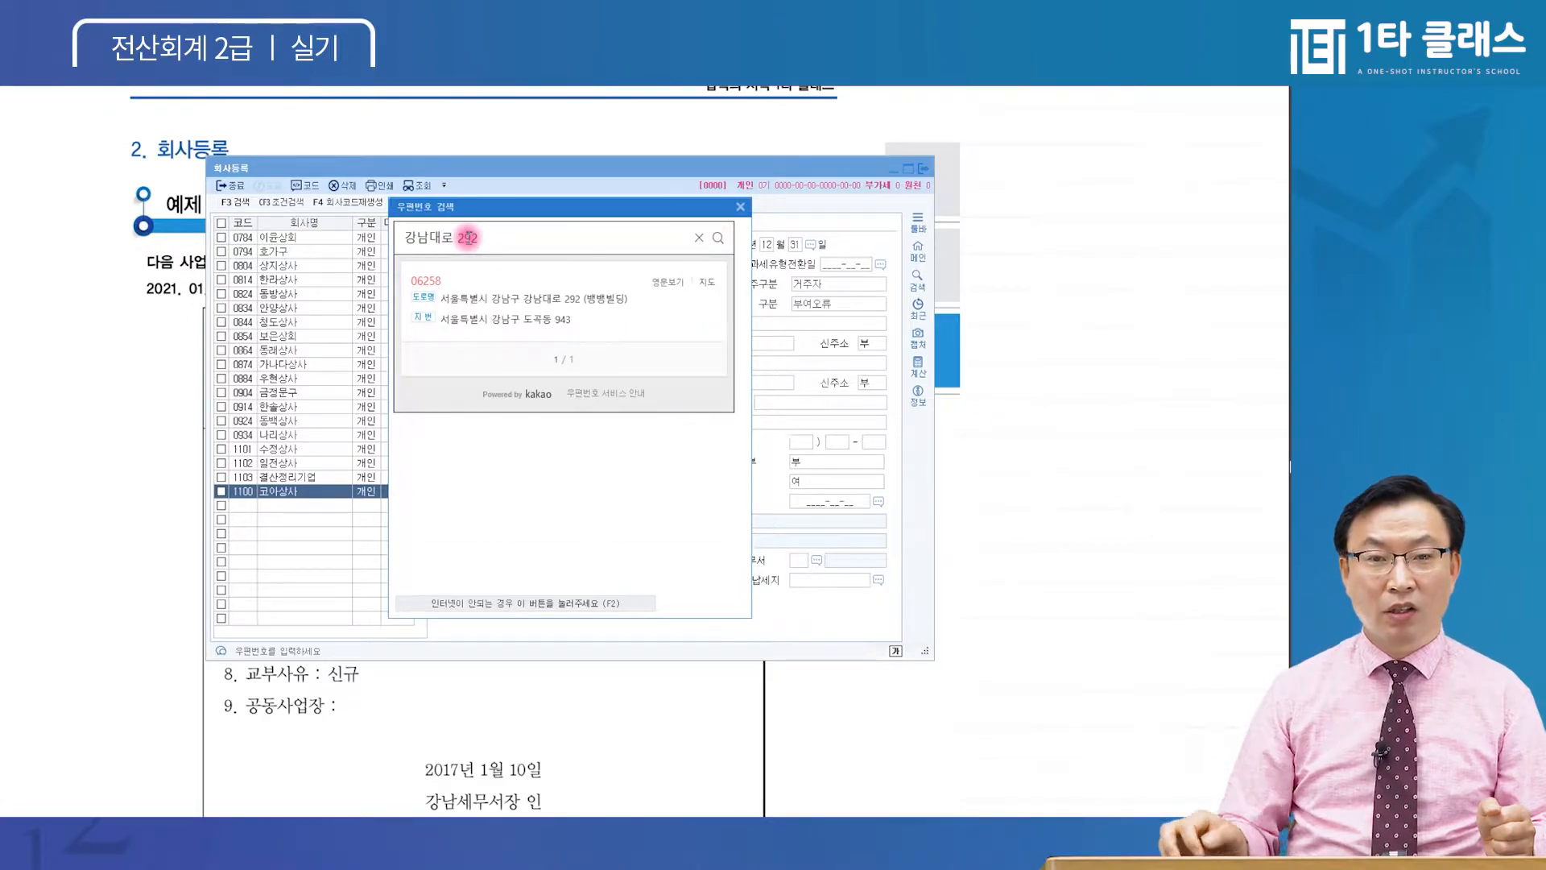
pyautogui.click(573, 299)
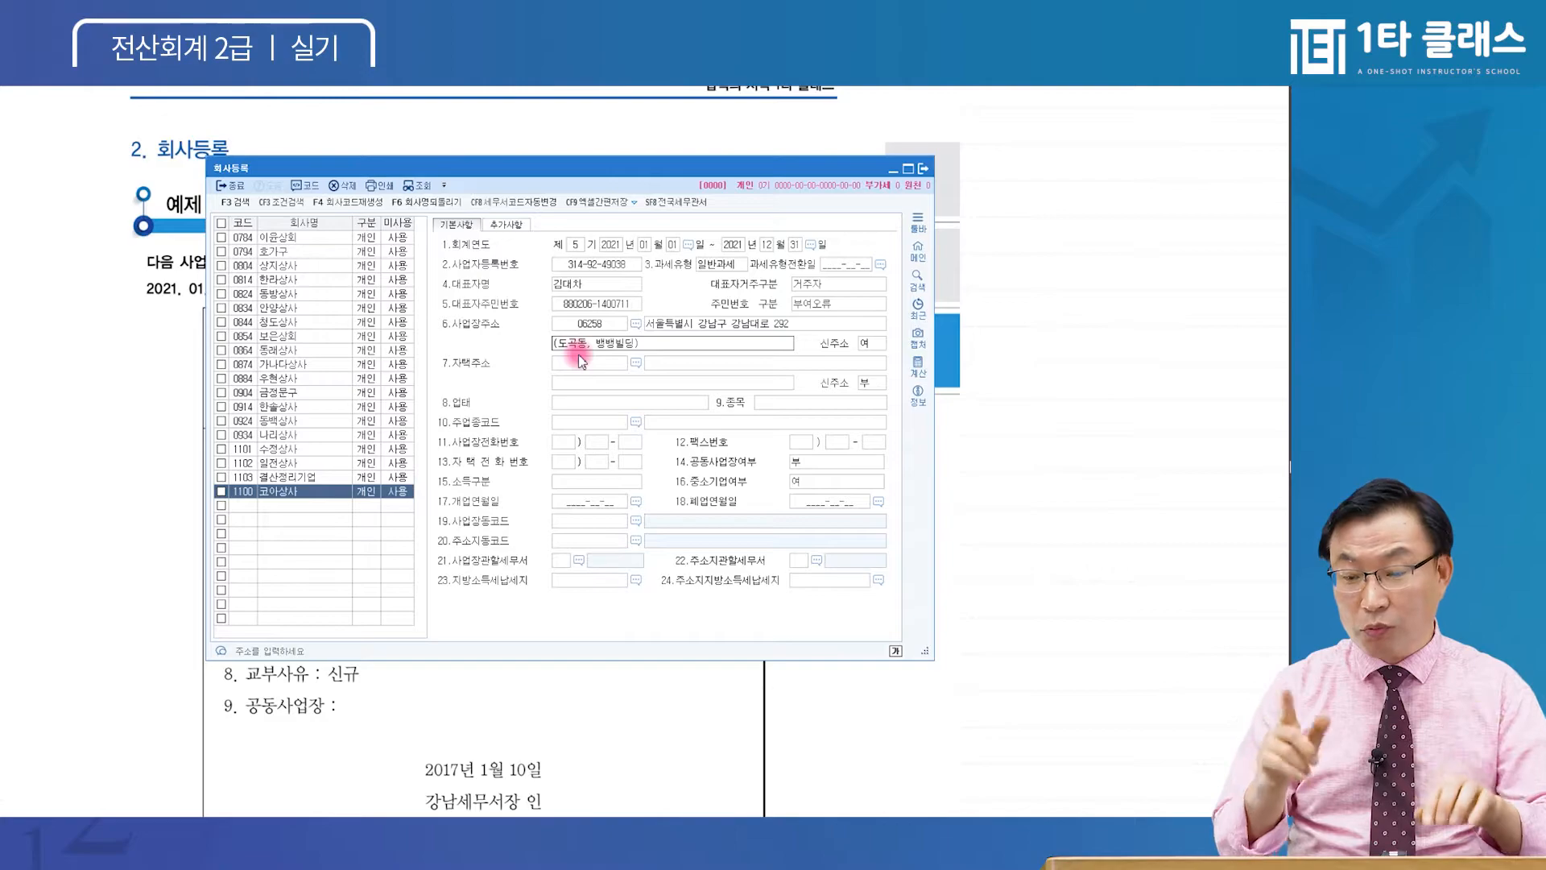
# Add unit 505호 in front of the building name on the business address detail line
pyautogui.write('505호')
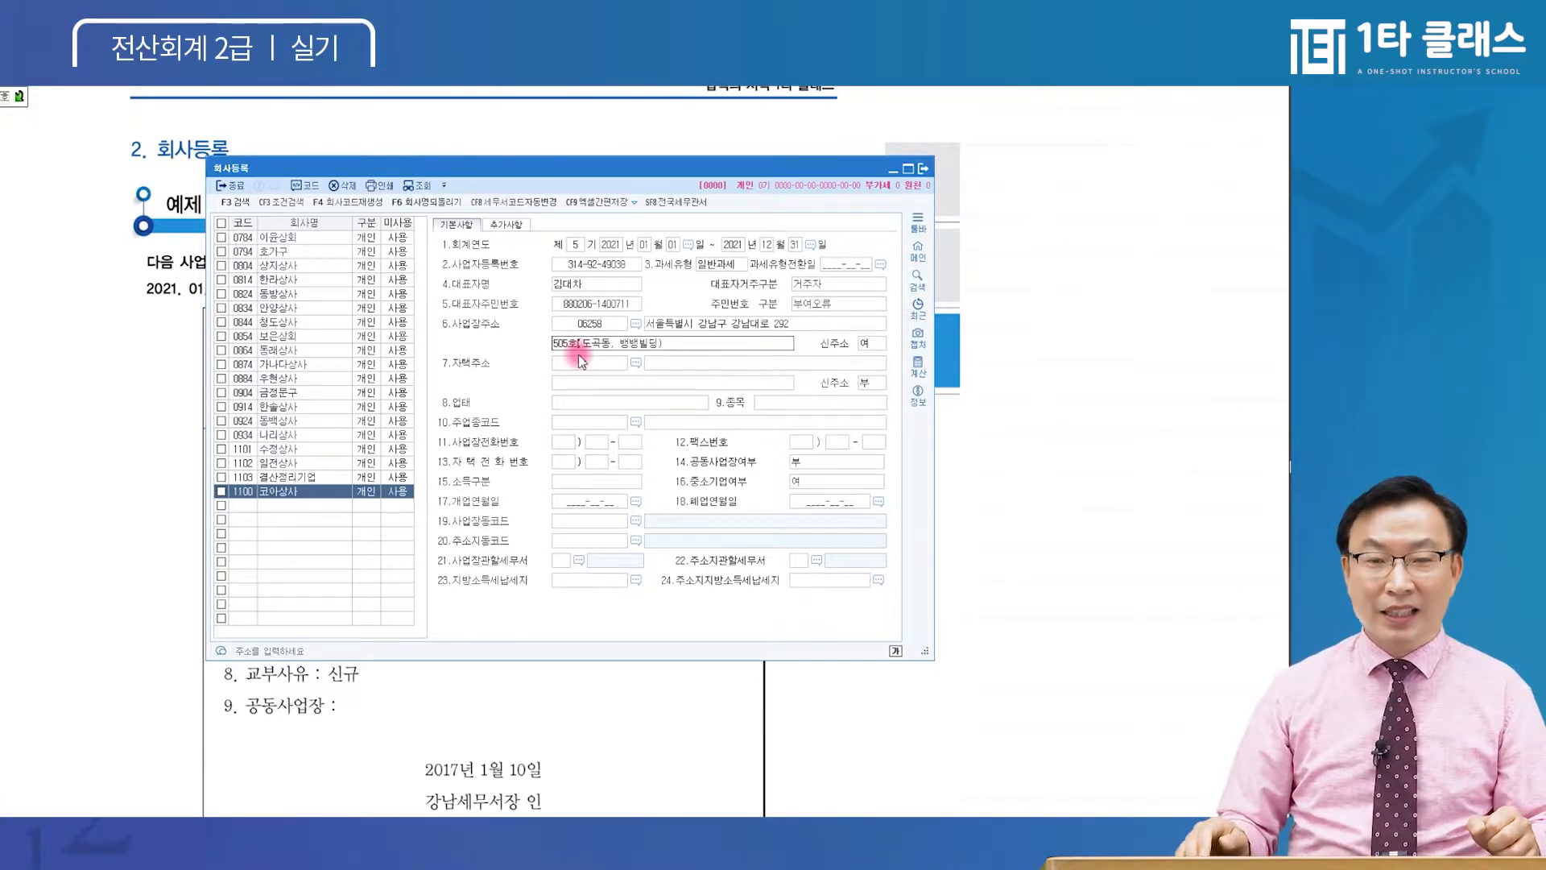
pyautogui.press('Return')
pyautogui.click(608, 348)
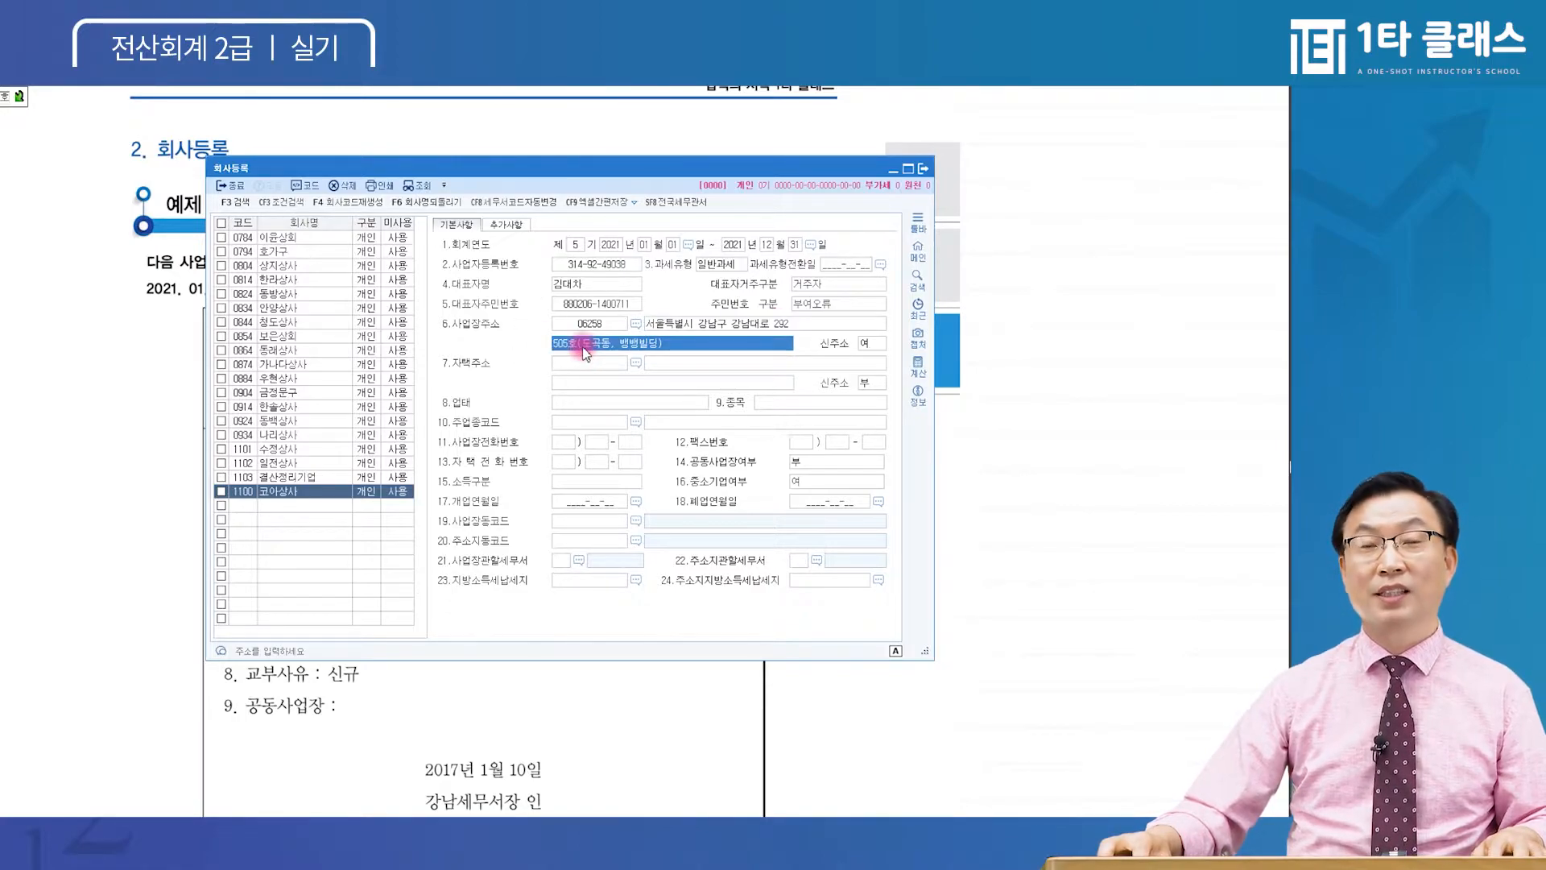
pyautogui.press('Return')
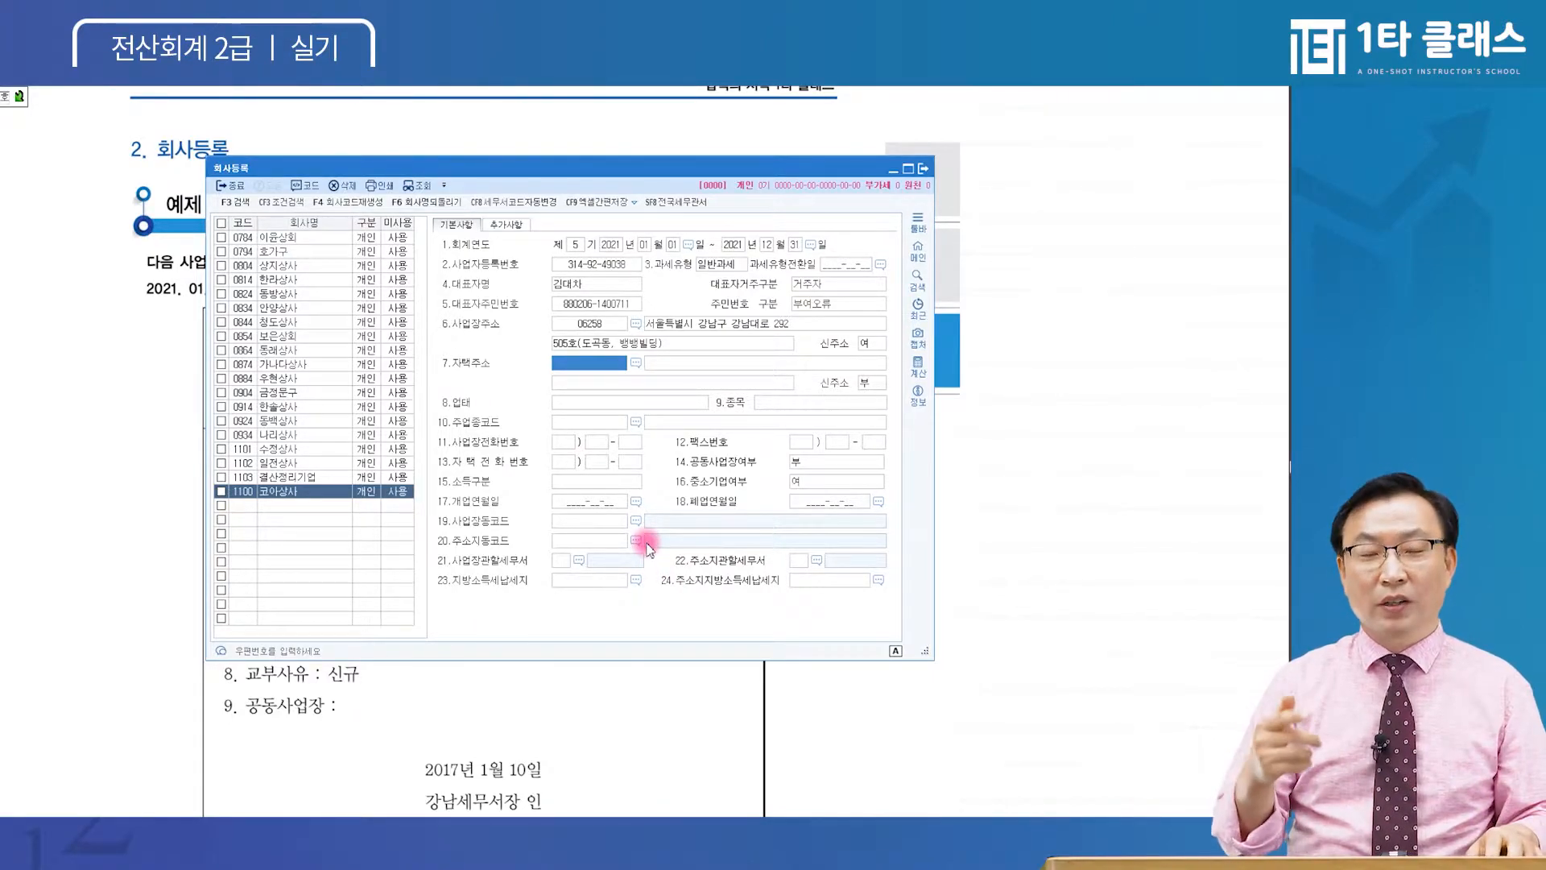
pyautogui.click(607, 364)
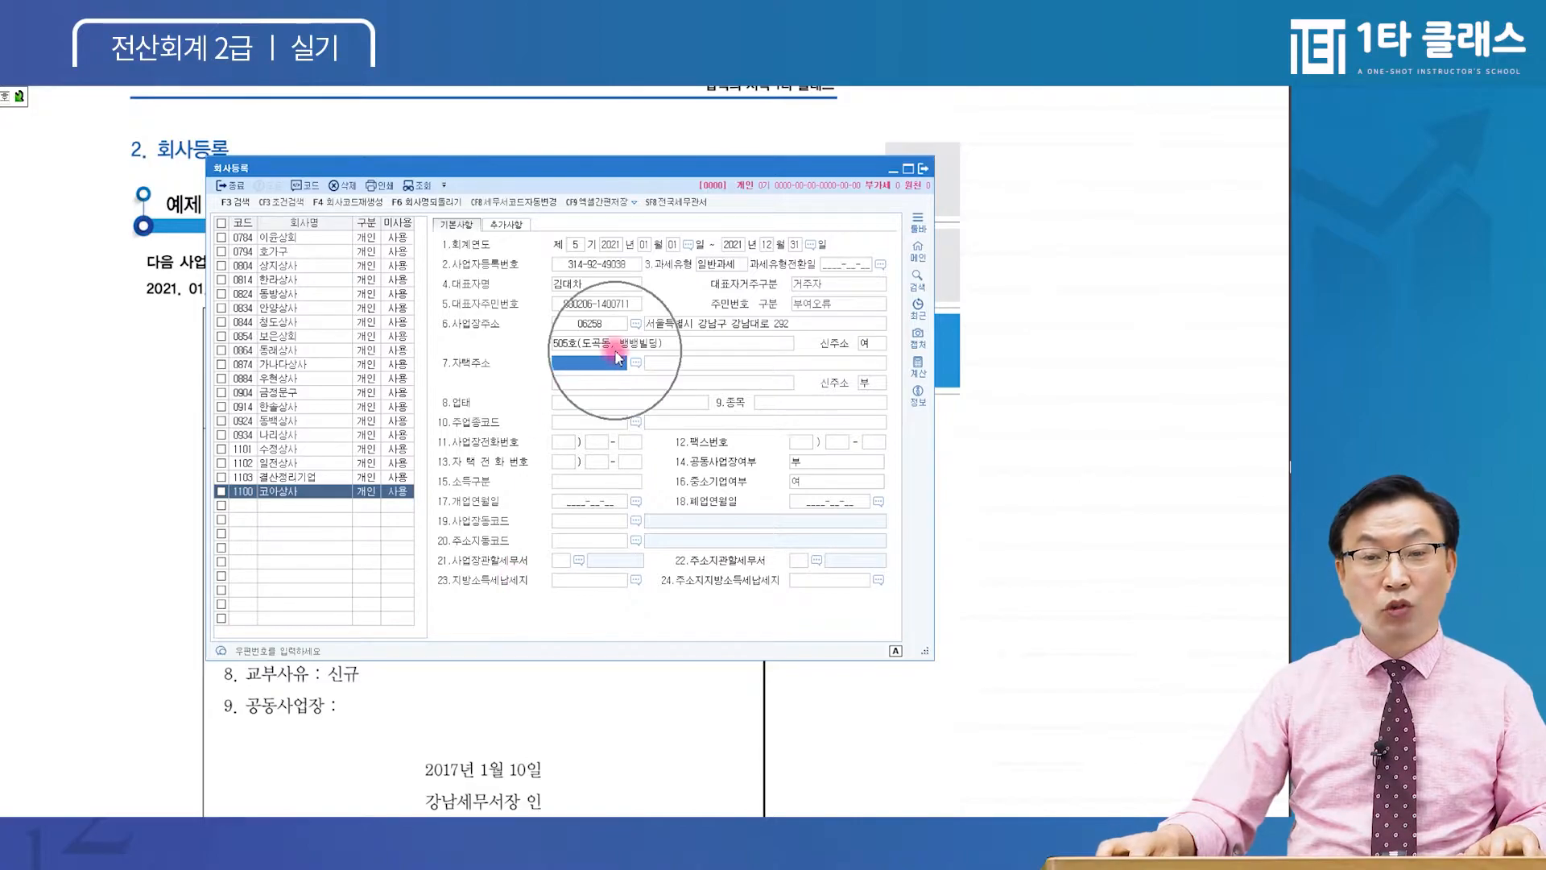
pyautogui.click(636, 363)
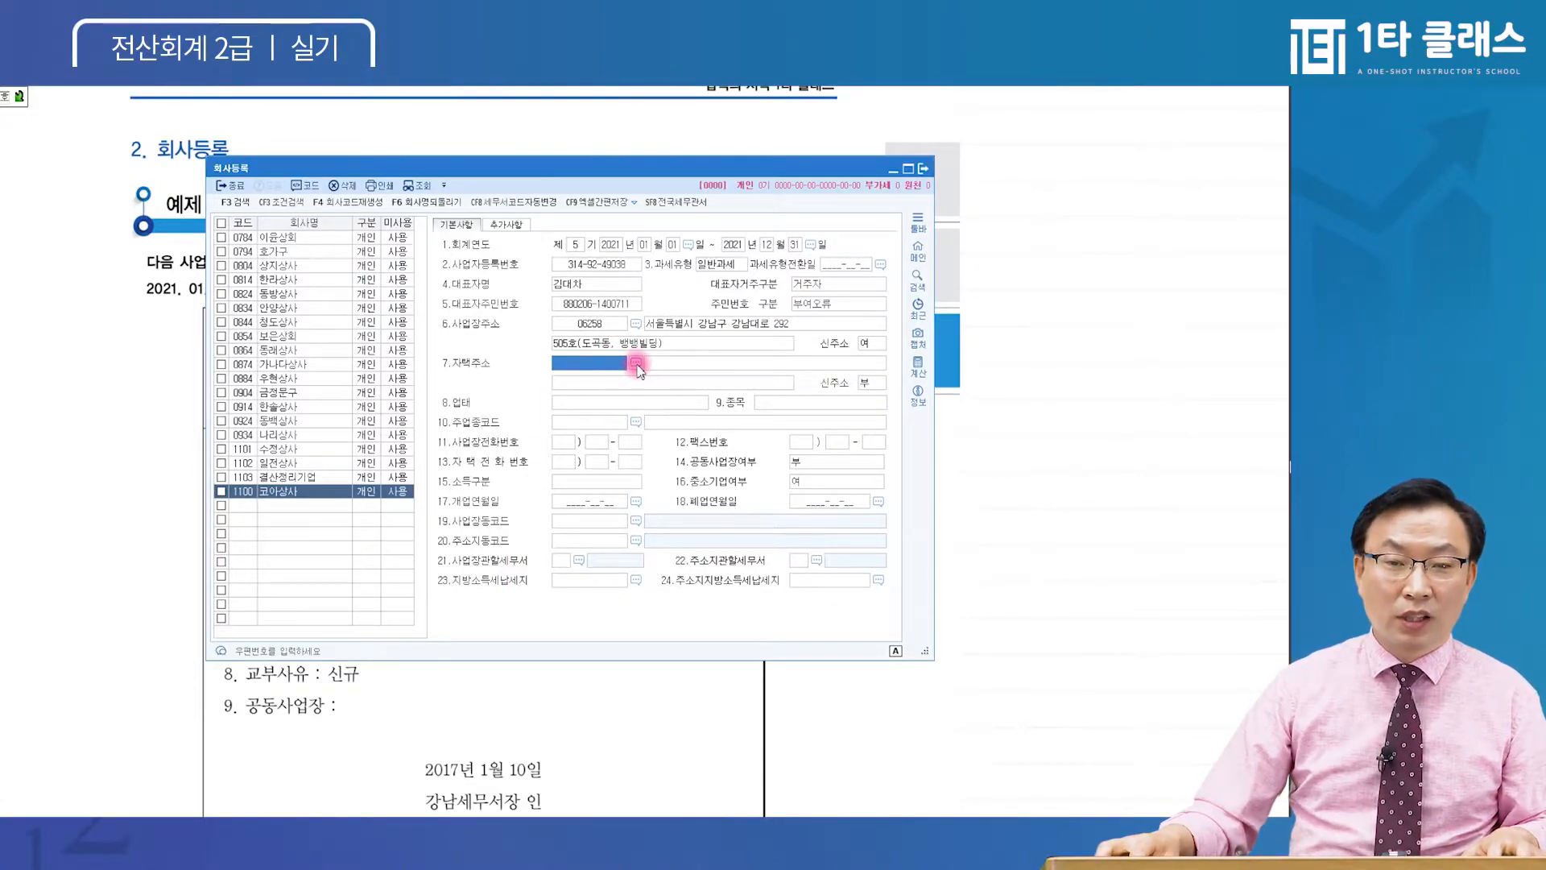
pyautogui.click(603, 363)
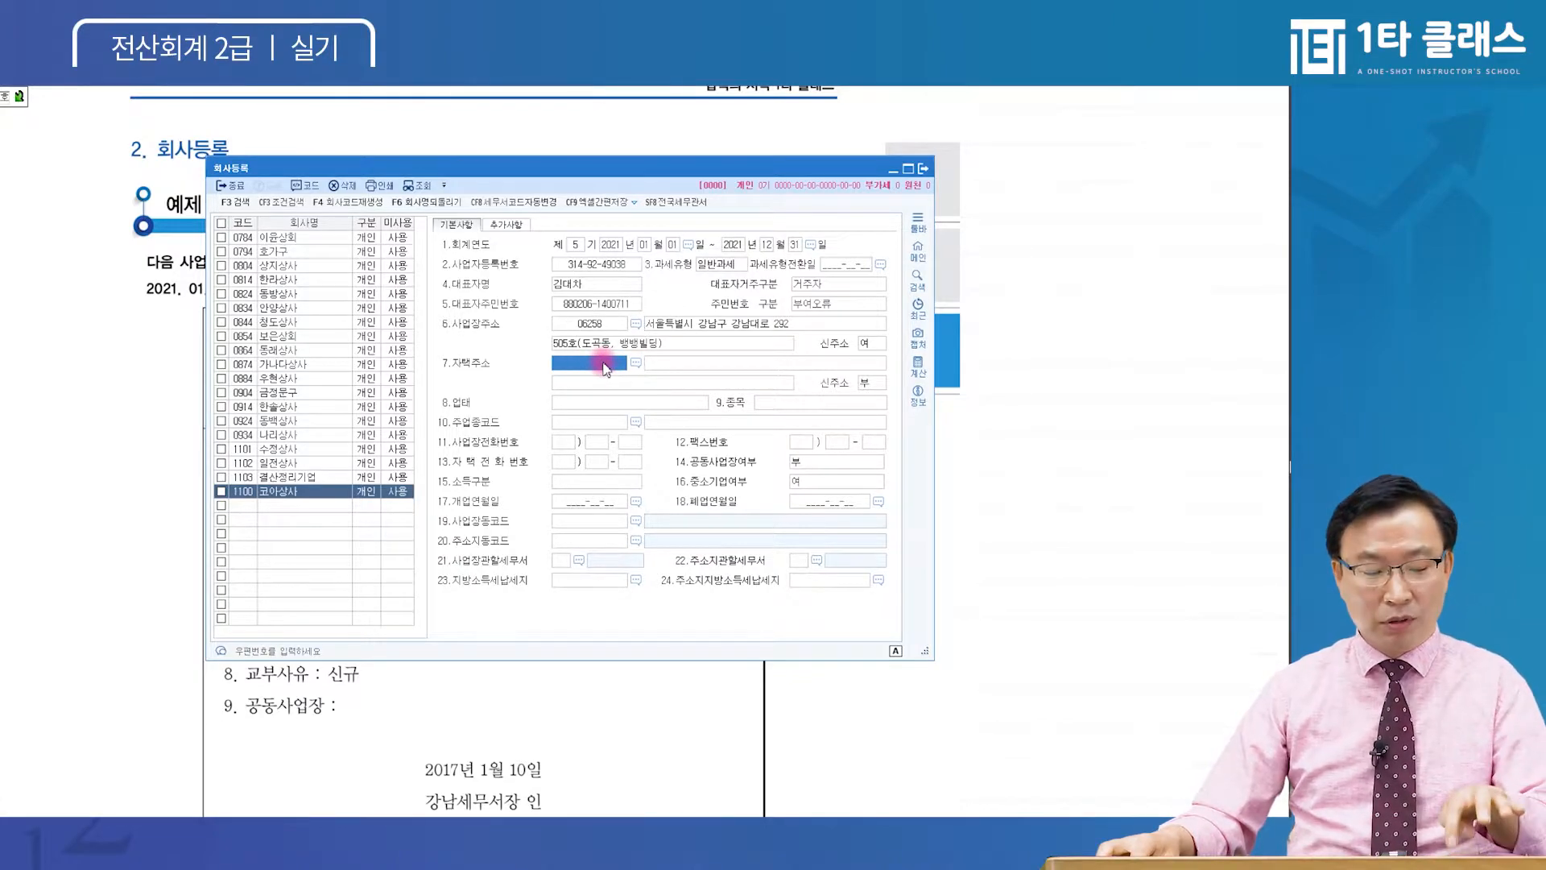
pyautogui.press('F2')
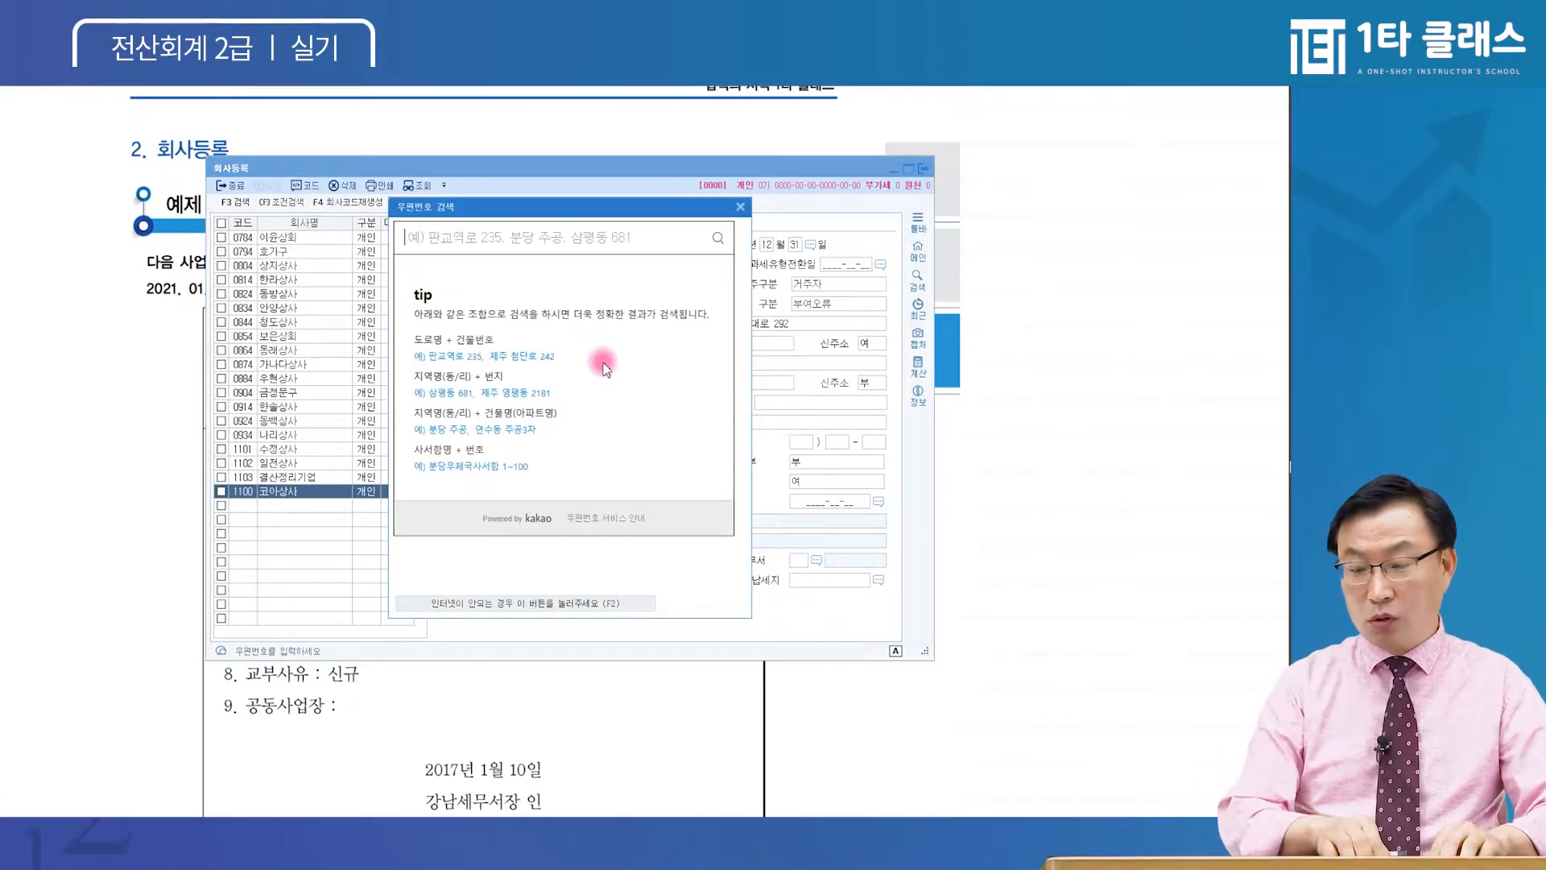
pyautogui.write('경기대로')
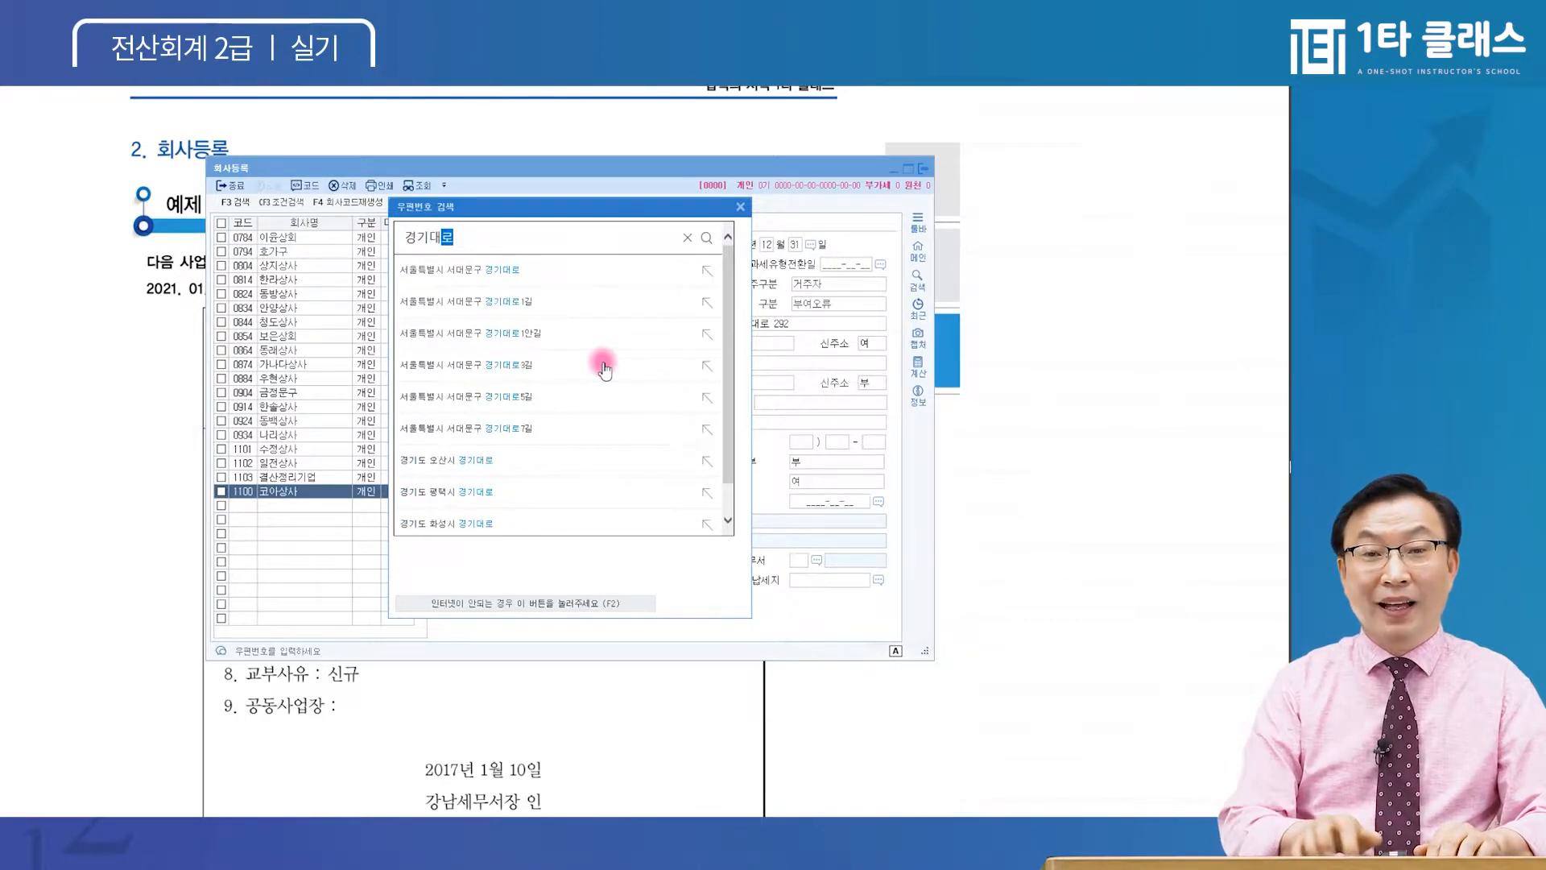
pyautogui.press('Return')
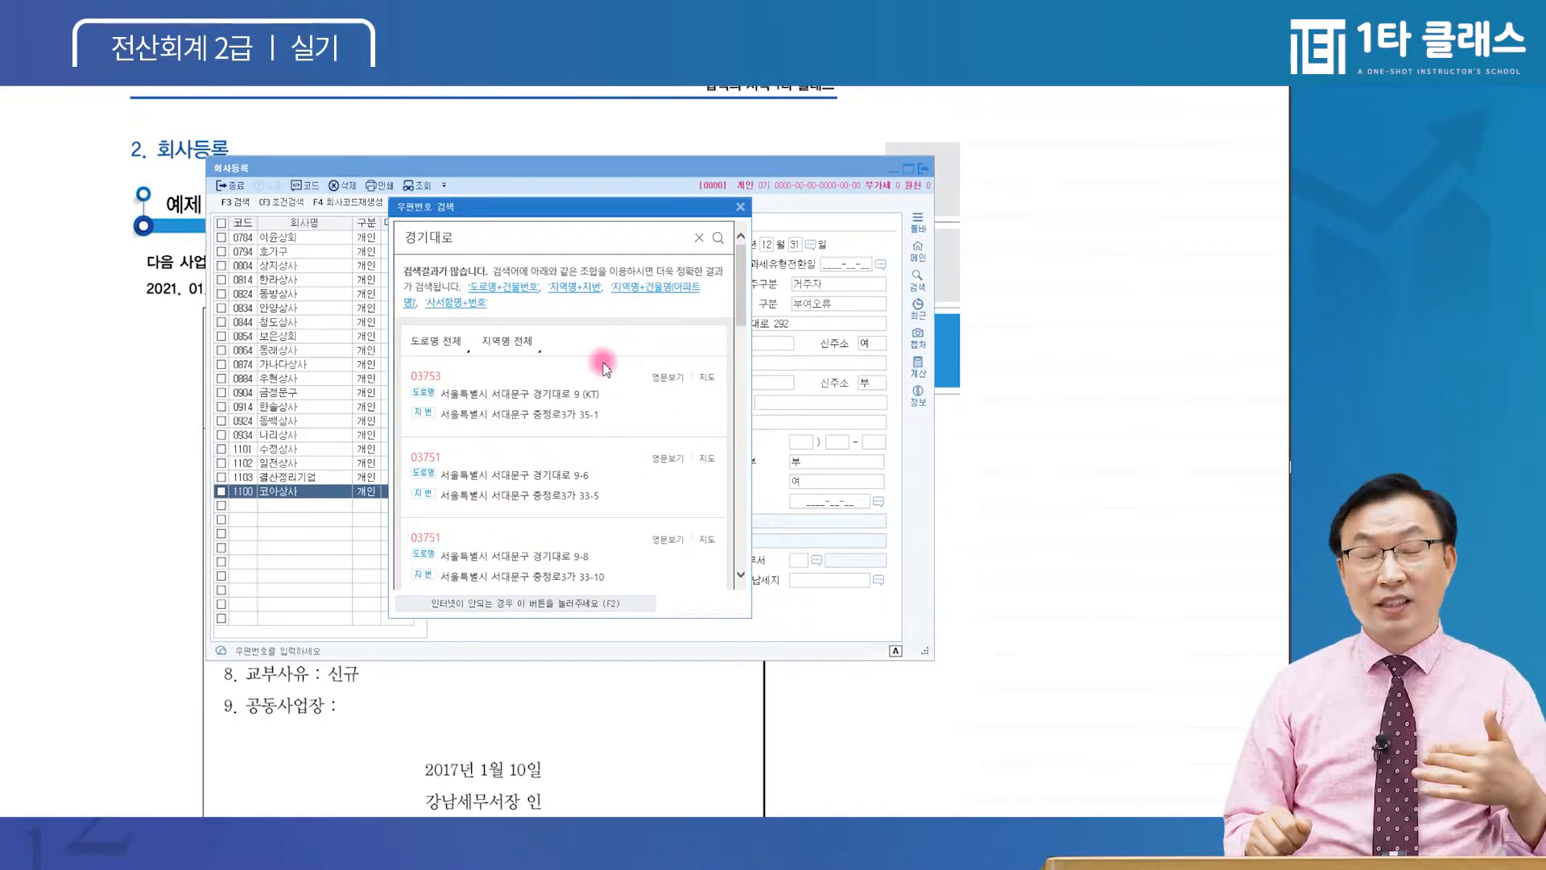
pyautogui.click(497, 244)
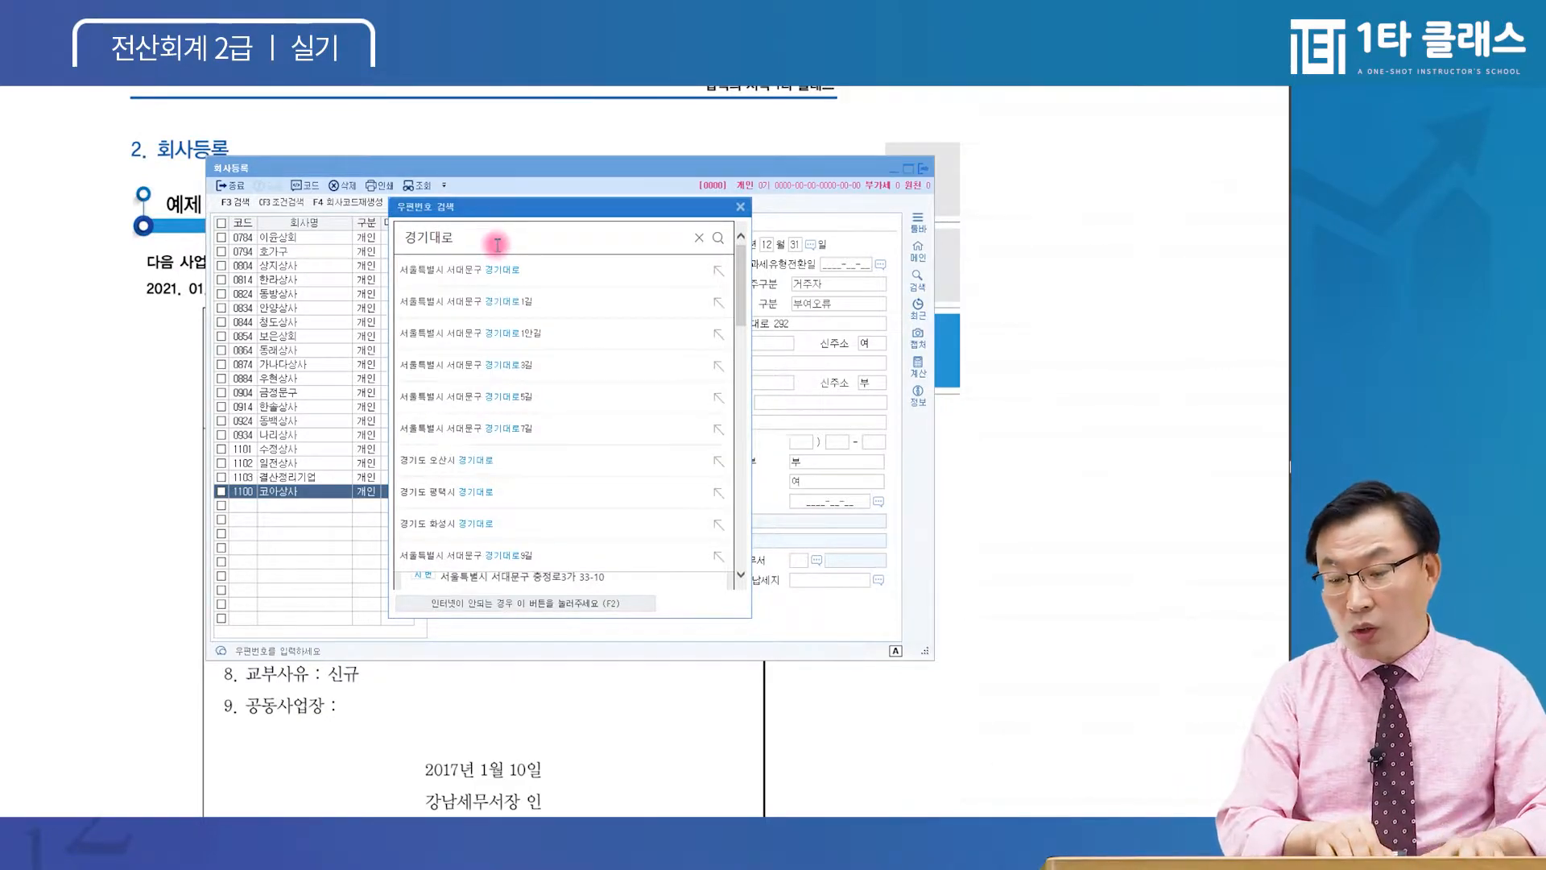
pyautogui.press('Return')
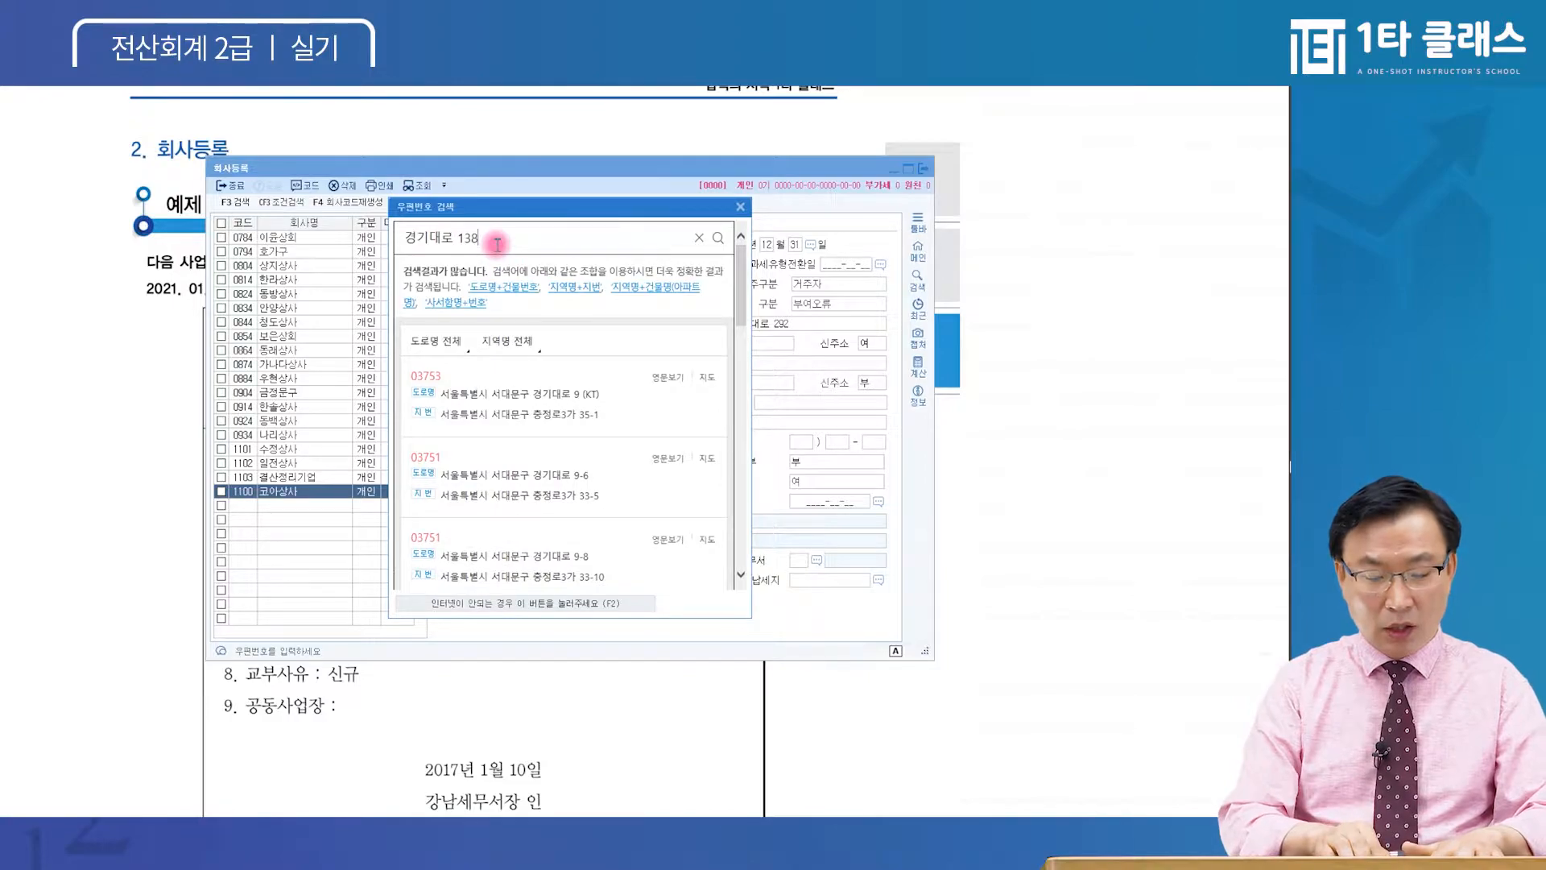
pyautogui.press('Return')
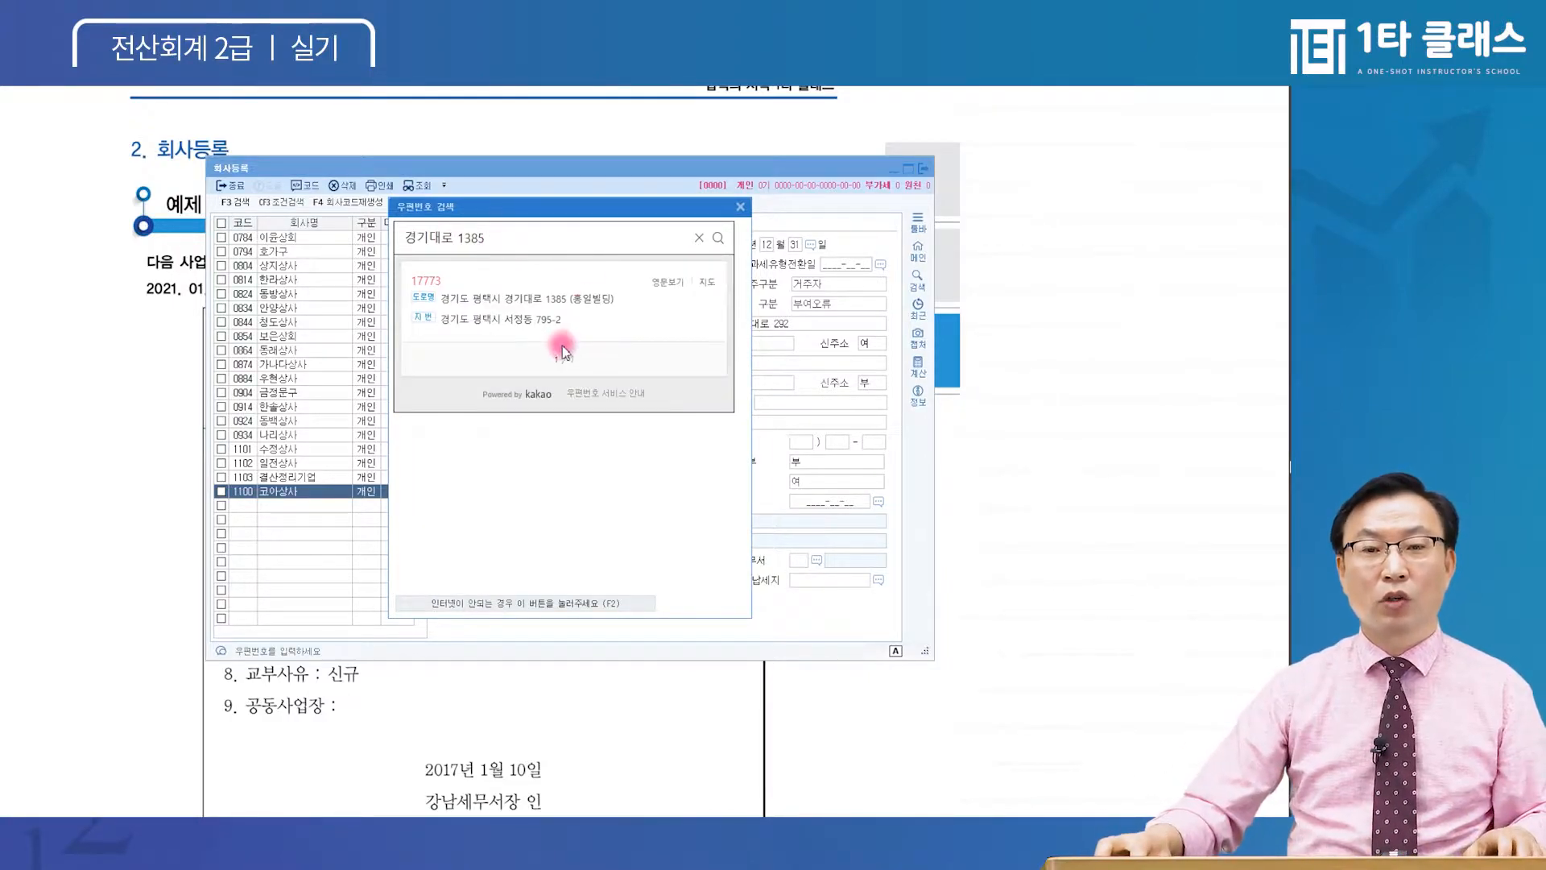
pyautogui.click(577, 298)
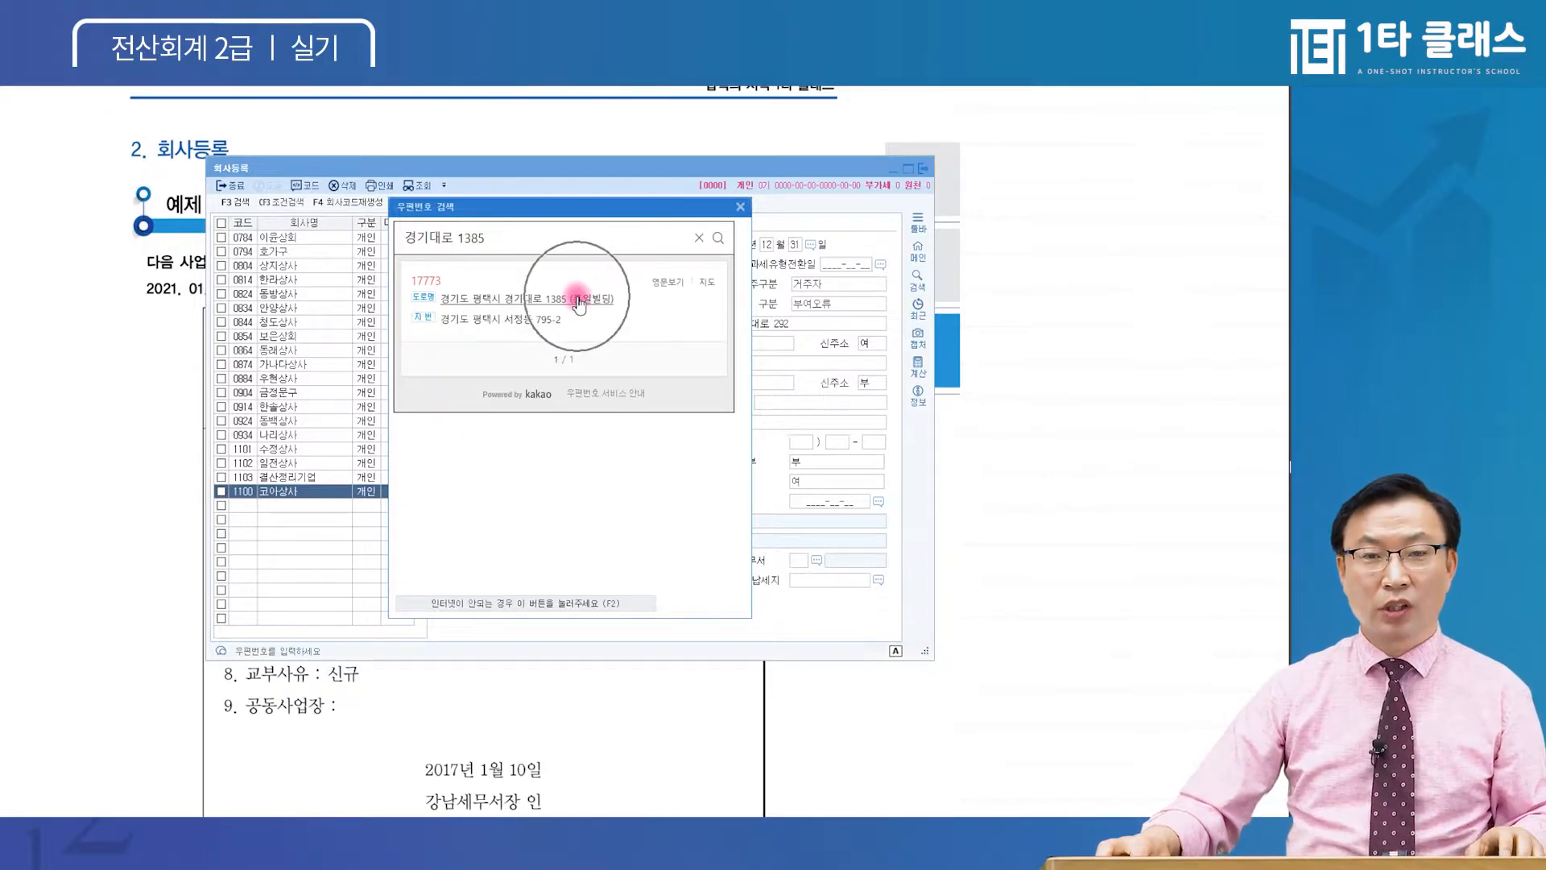
pyautogui.click(519, 320)
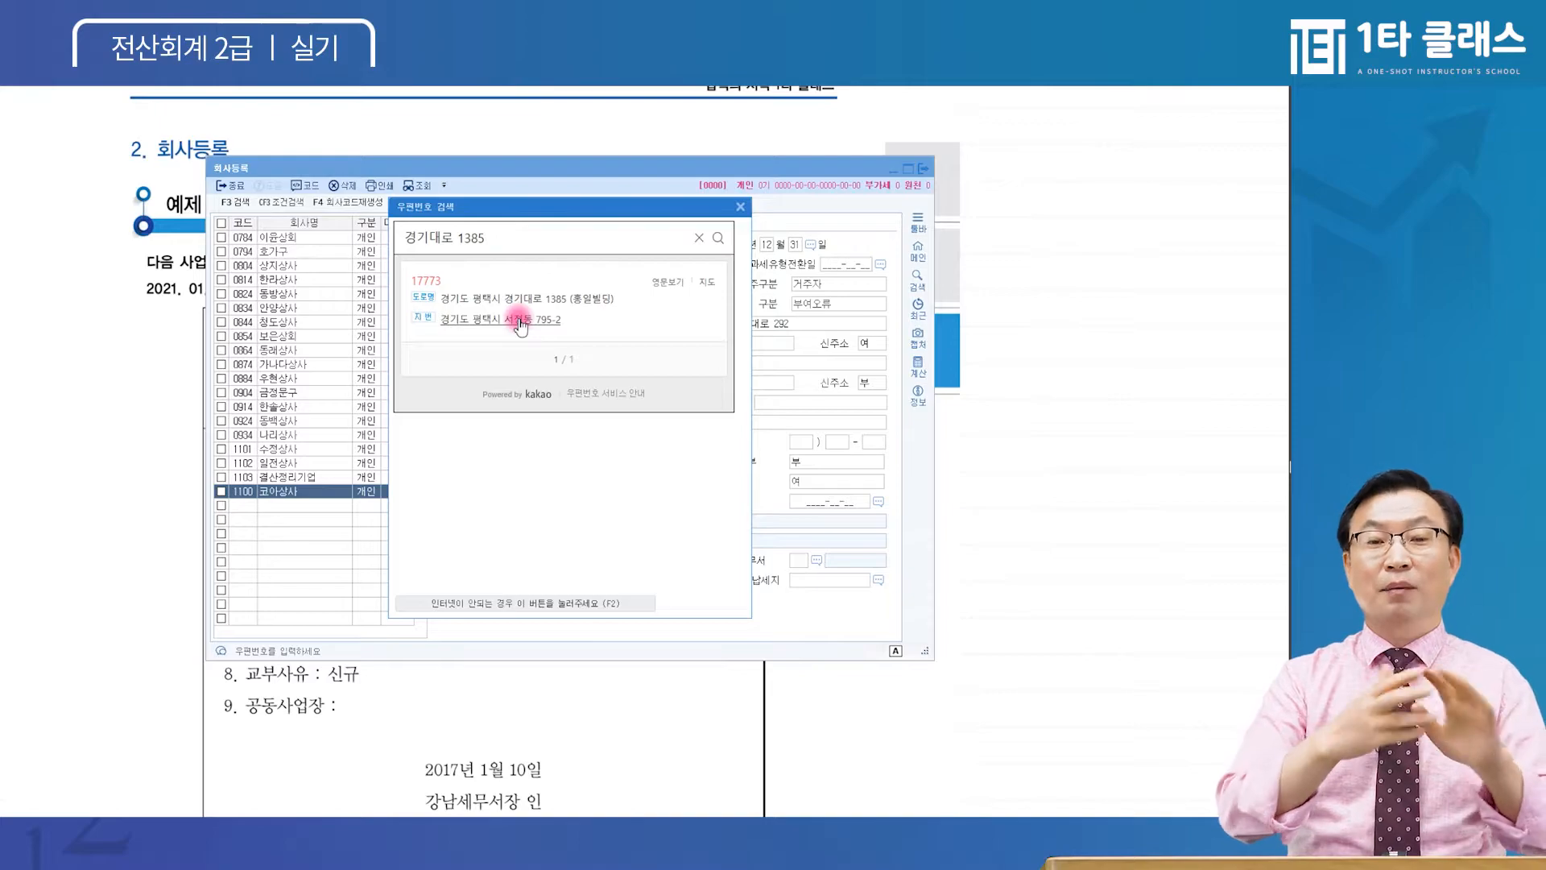
pyautogui.click(518, 320)
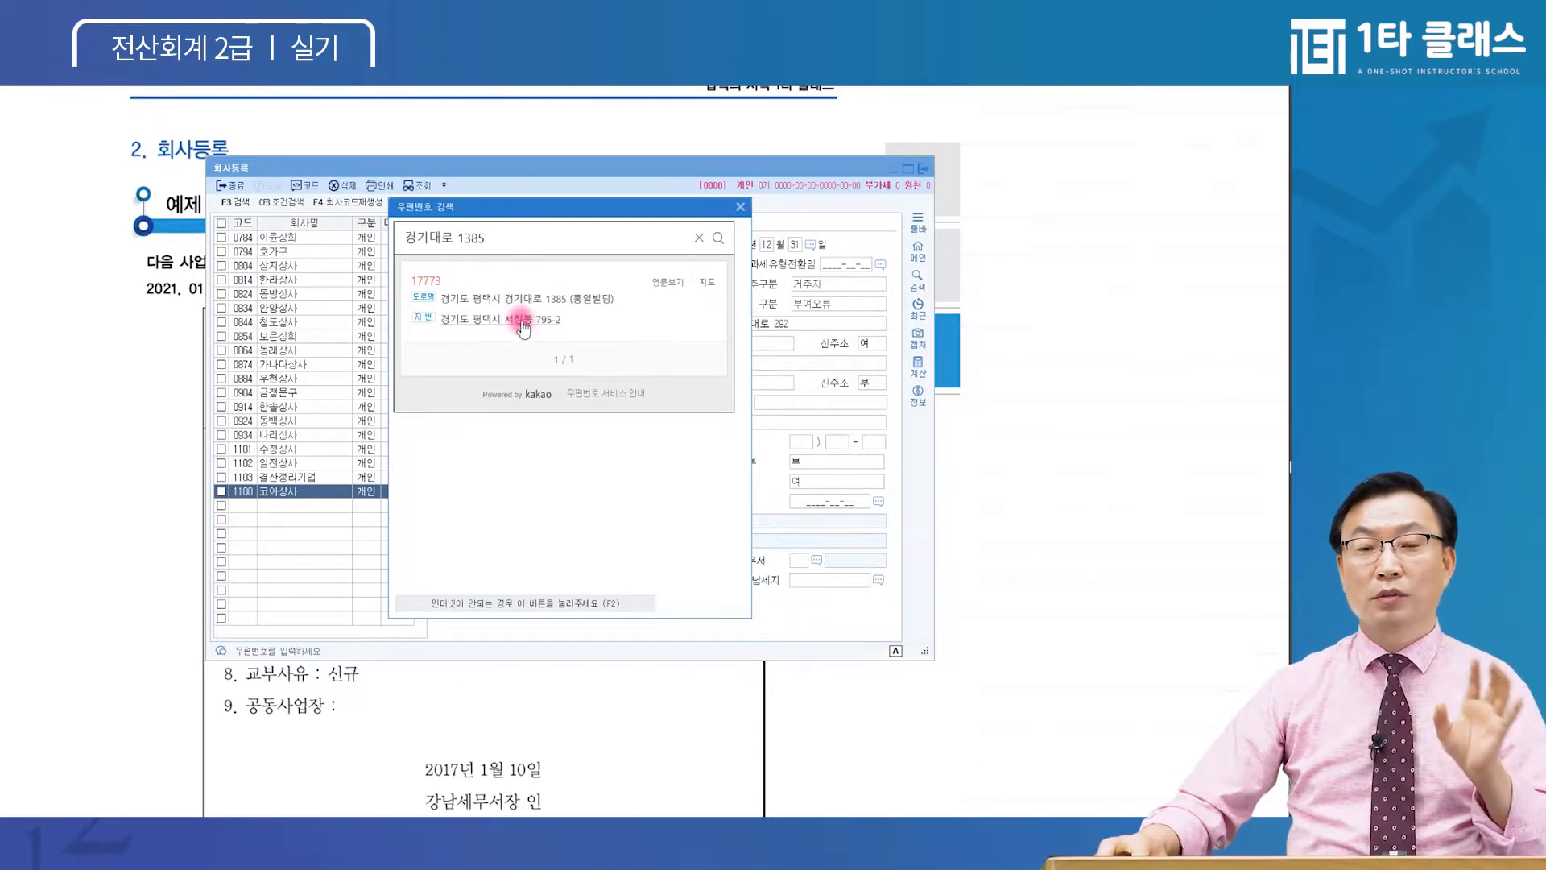
pyautogui.click(531, 302)
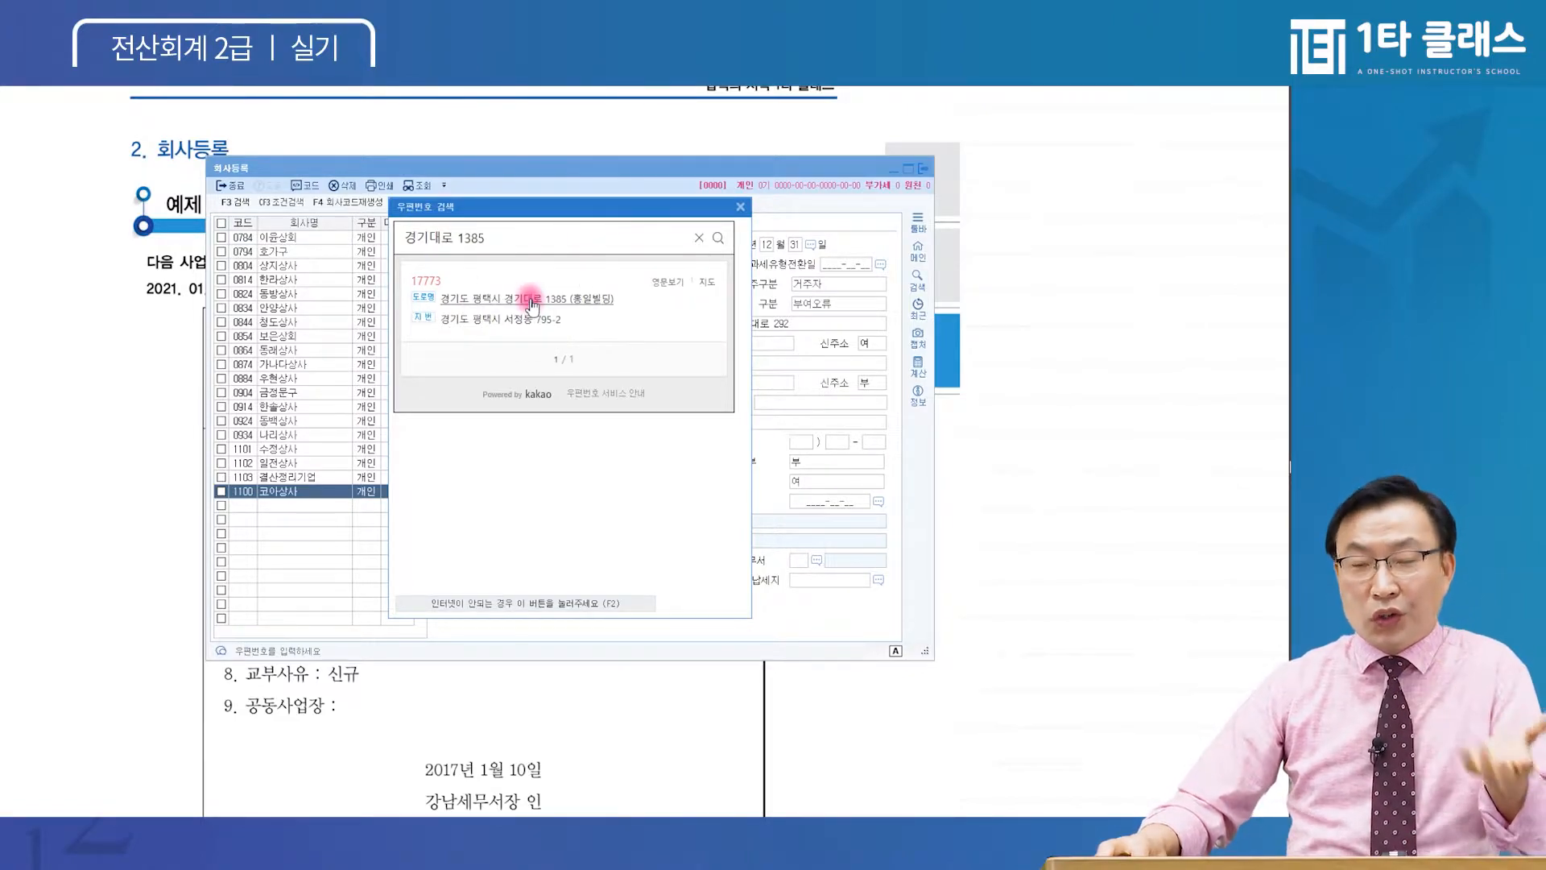
pyautogui.press('ctrl')
pyautogui.press('ctrl')
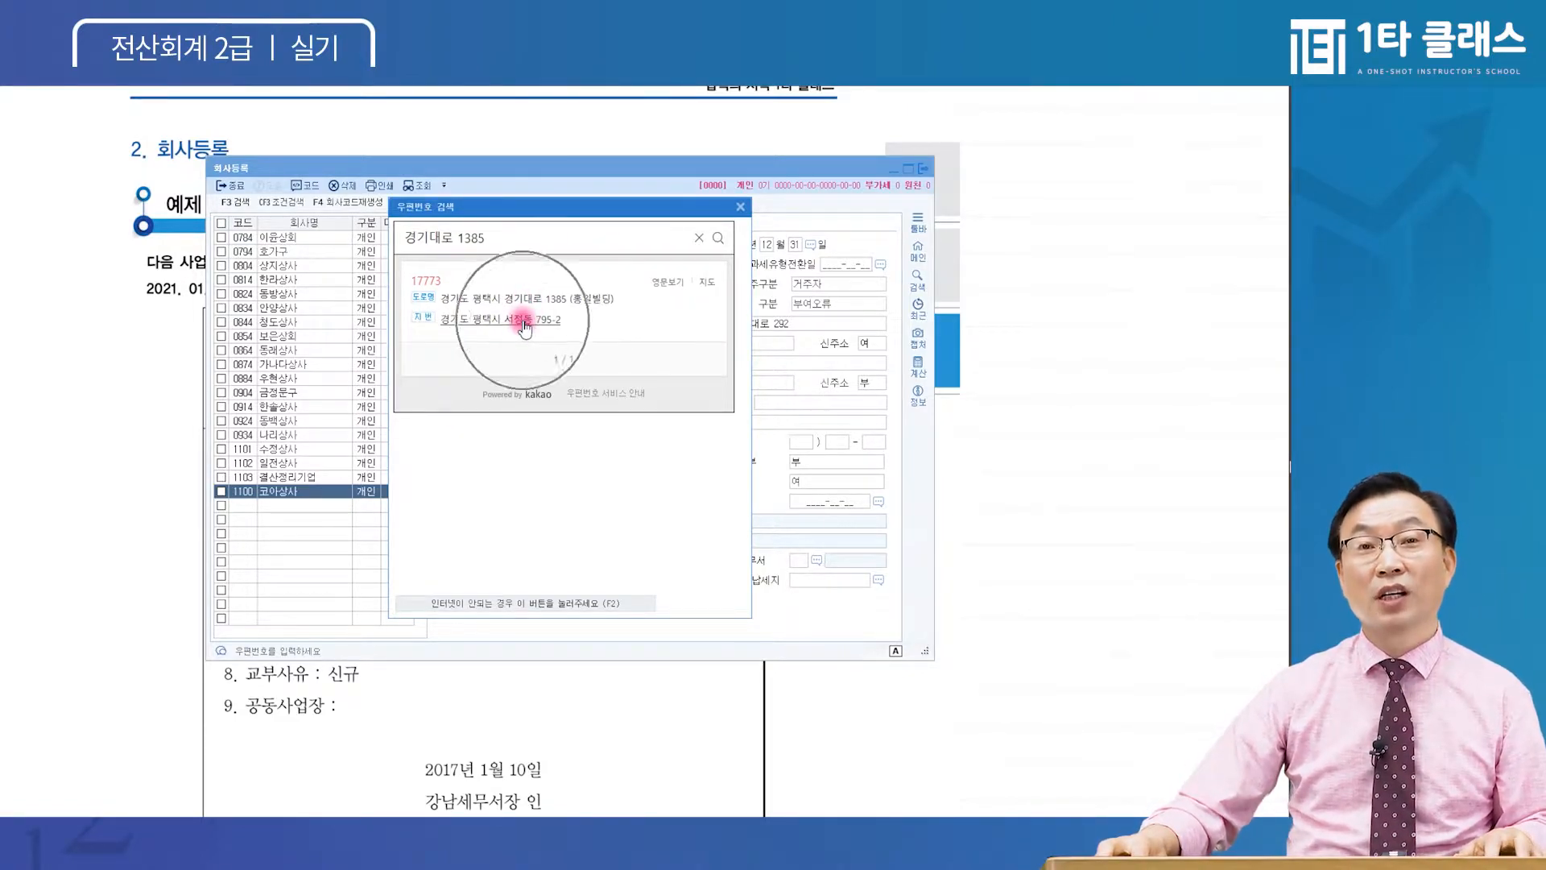
pyautogui.press('ctrl')
pyautogui.press('ctrl')
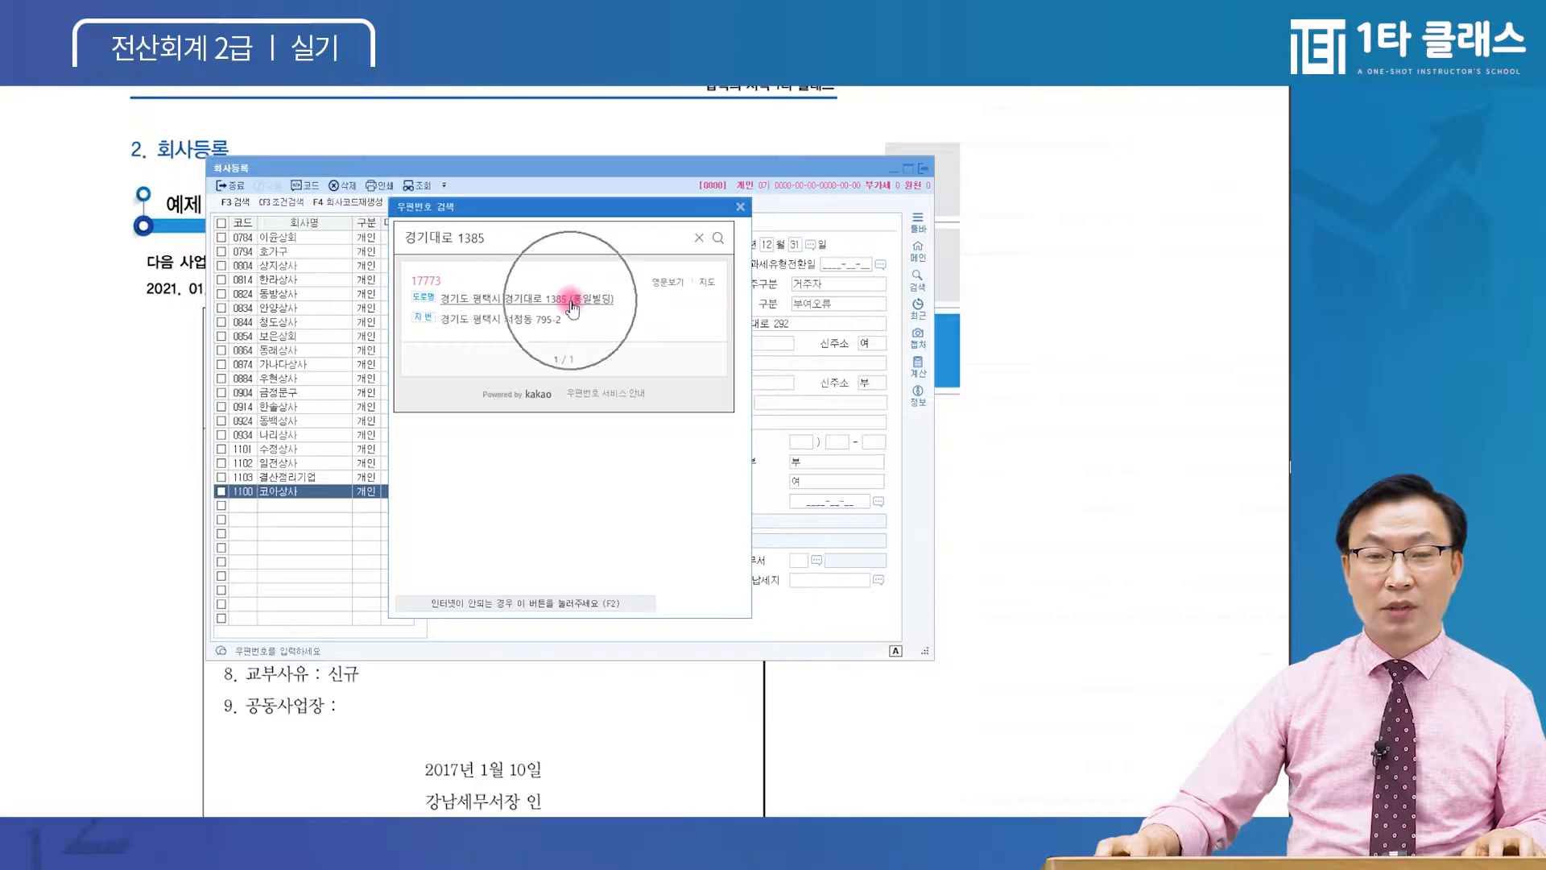
pyautogui.click(571, 304)
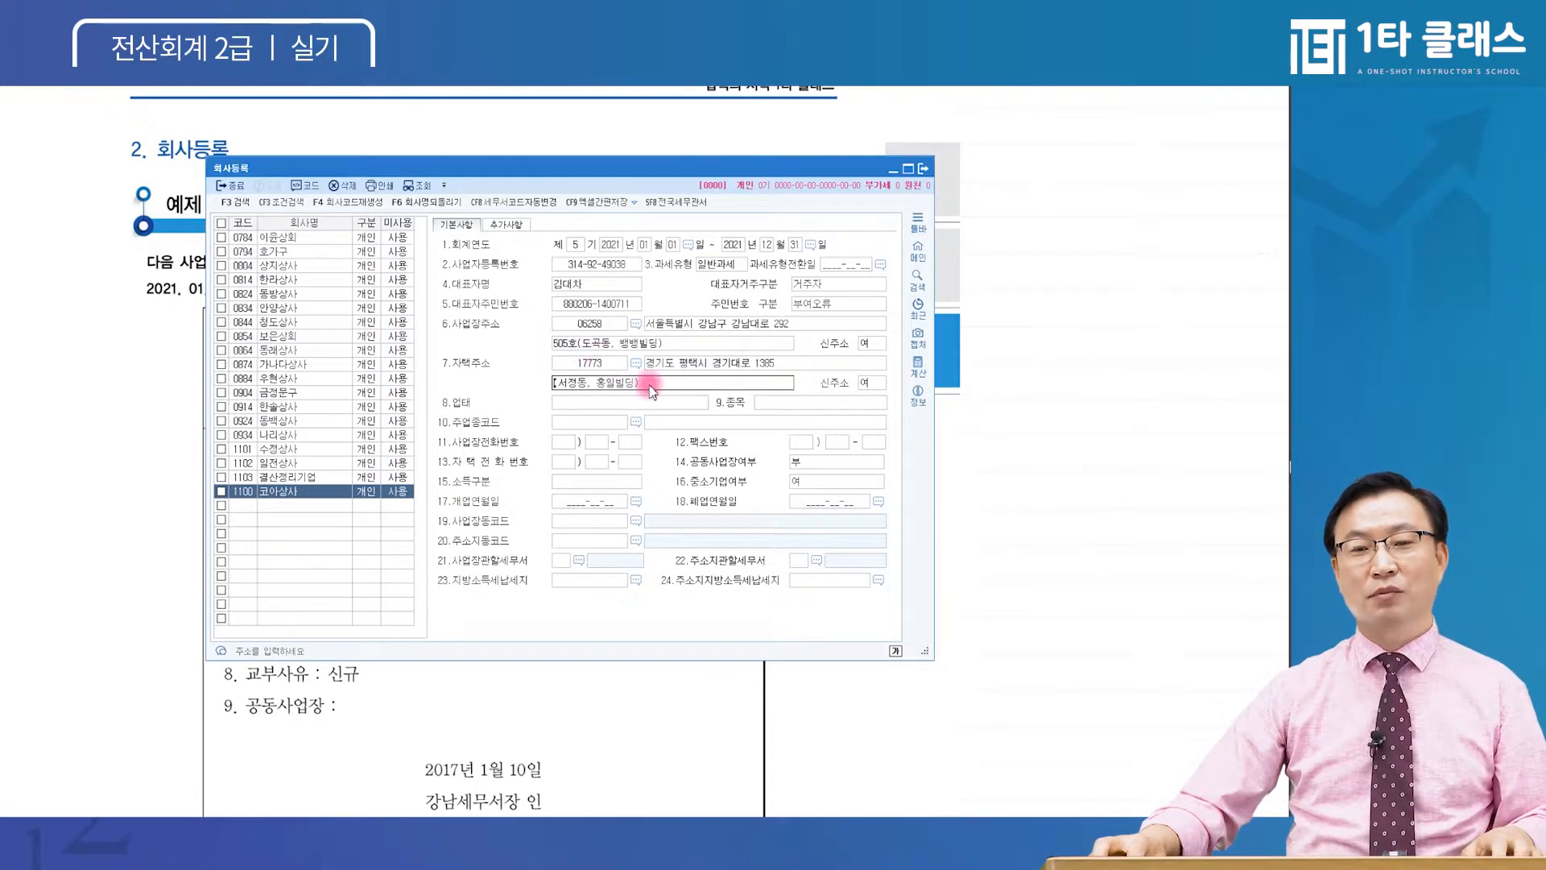
# Confirm the home address, then reopen and cancel the business address postcode search
pyautogui.press('ctrl')
pyautogui.press('Return')
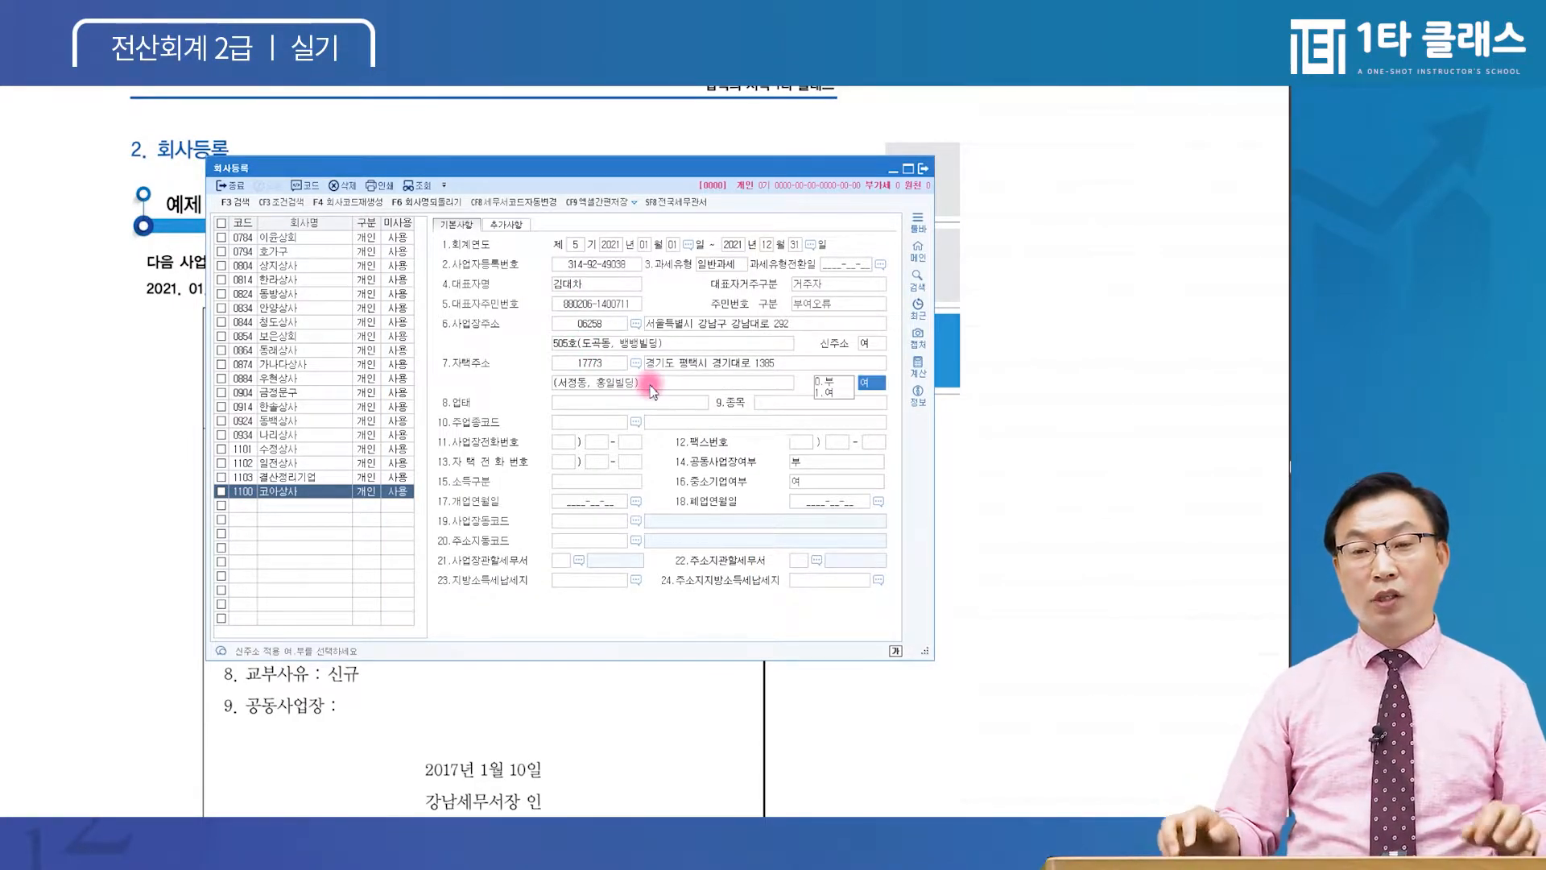
pyautogui.click(600, 342)
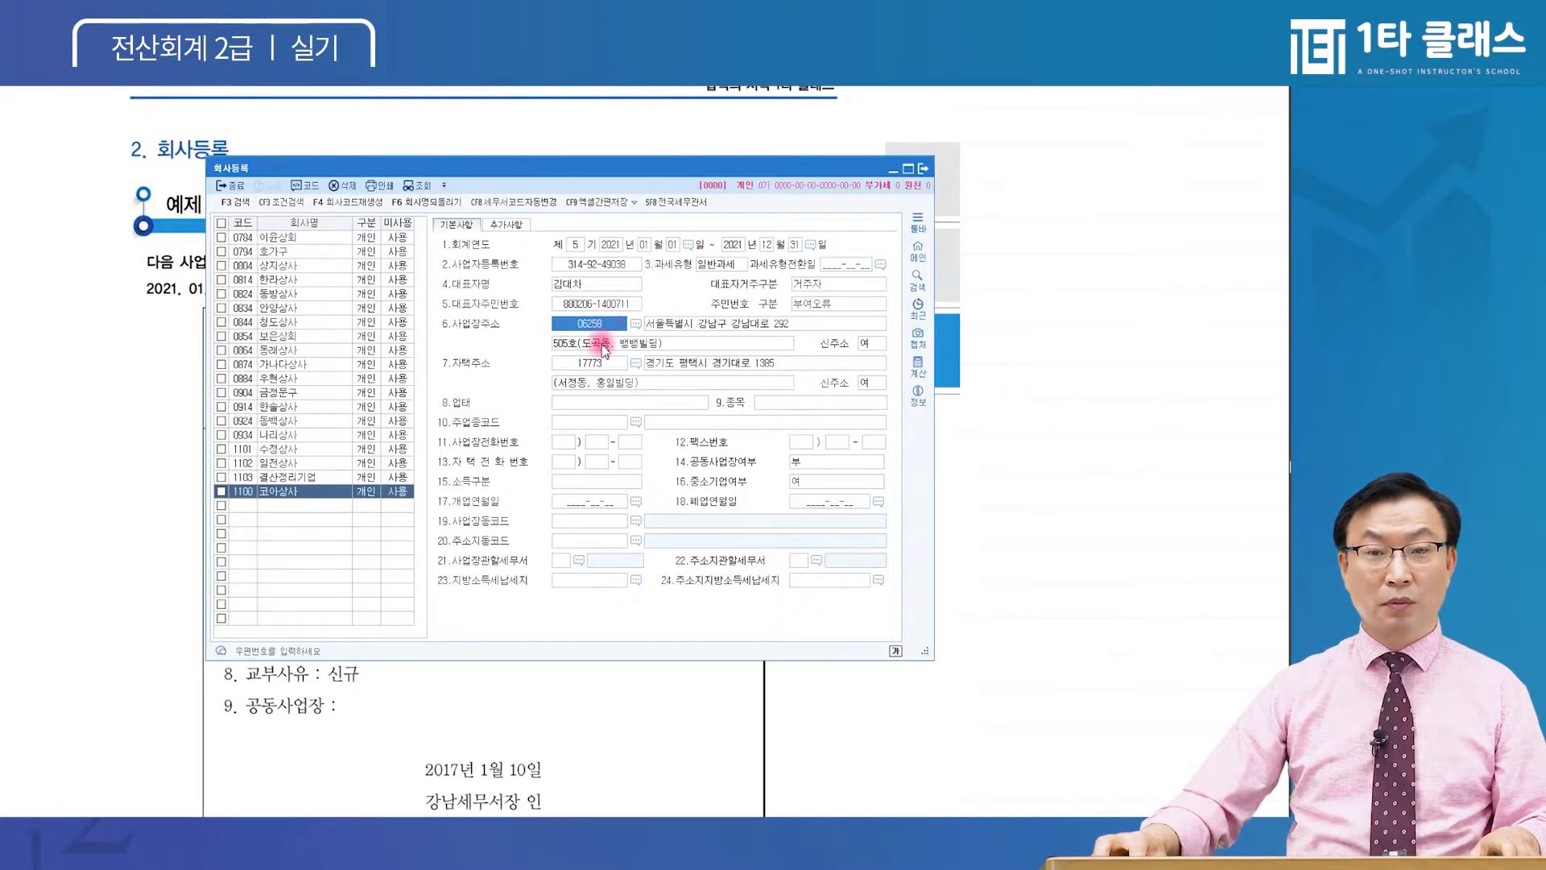
pyautogui.click(600, 364)
pyautogui.click(591, 323)
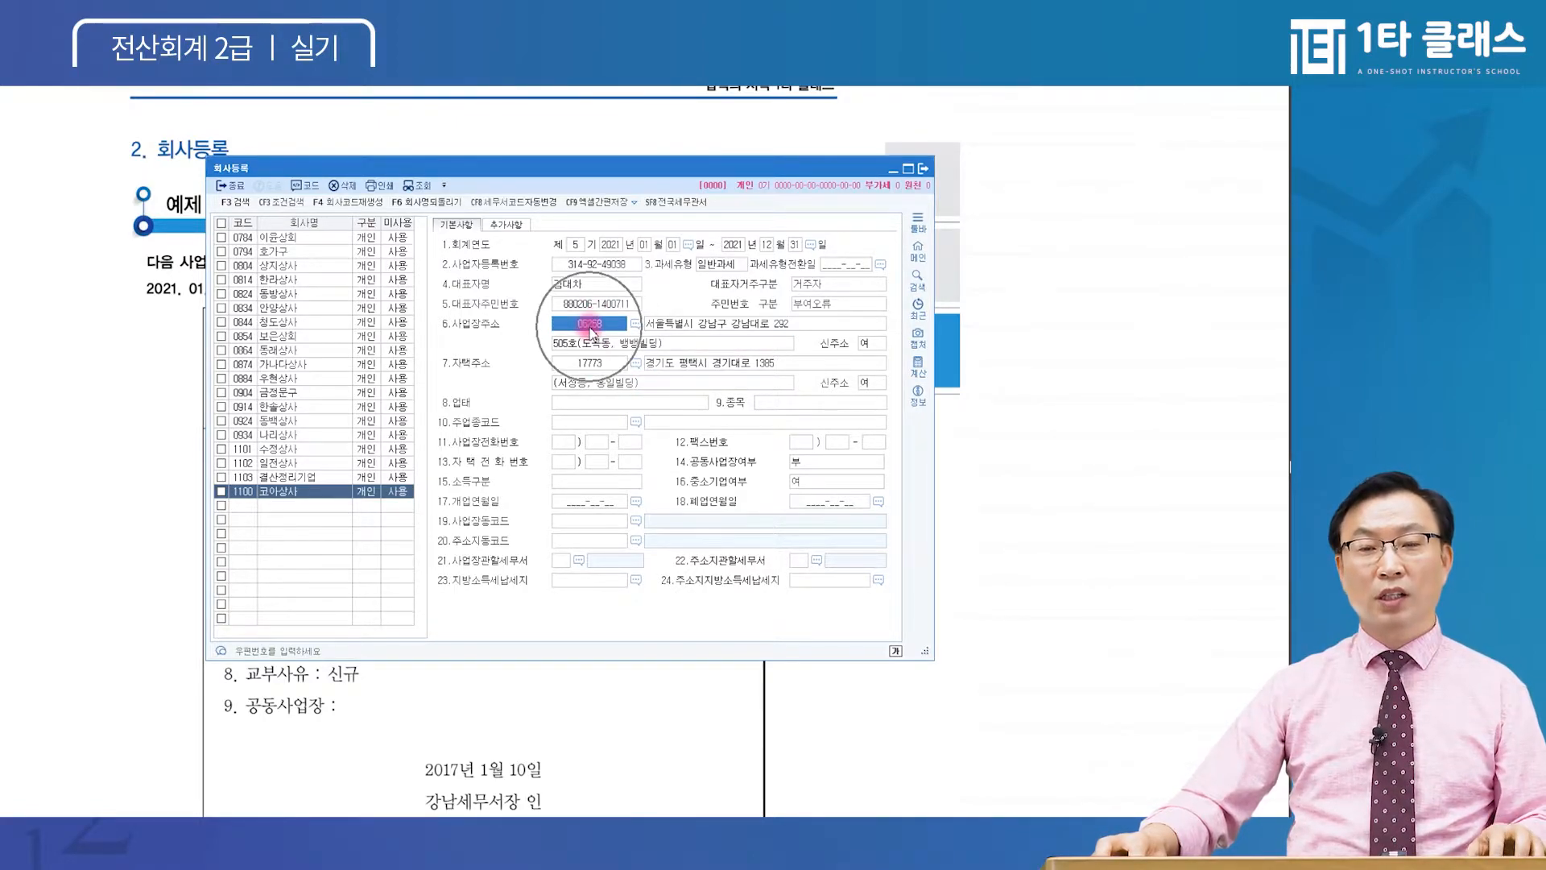
pyautogui.press('F2')
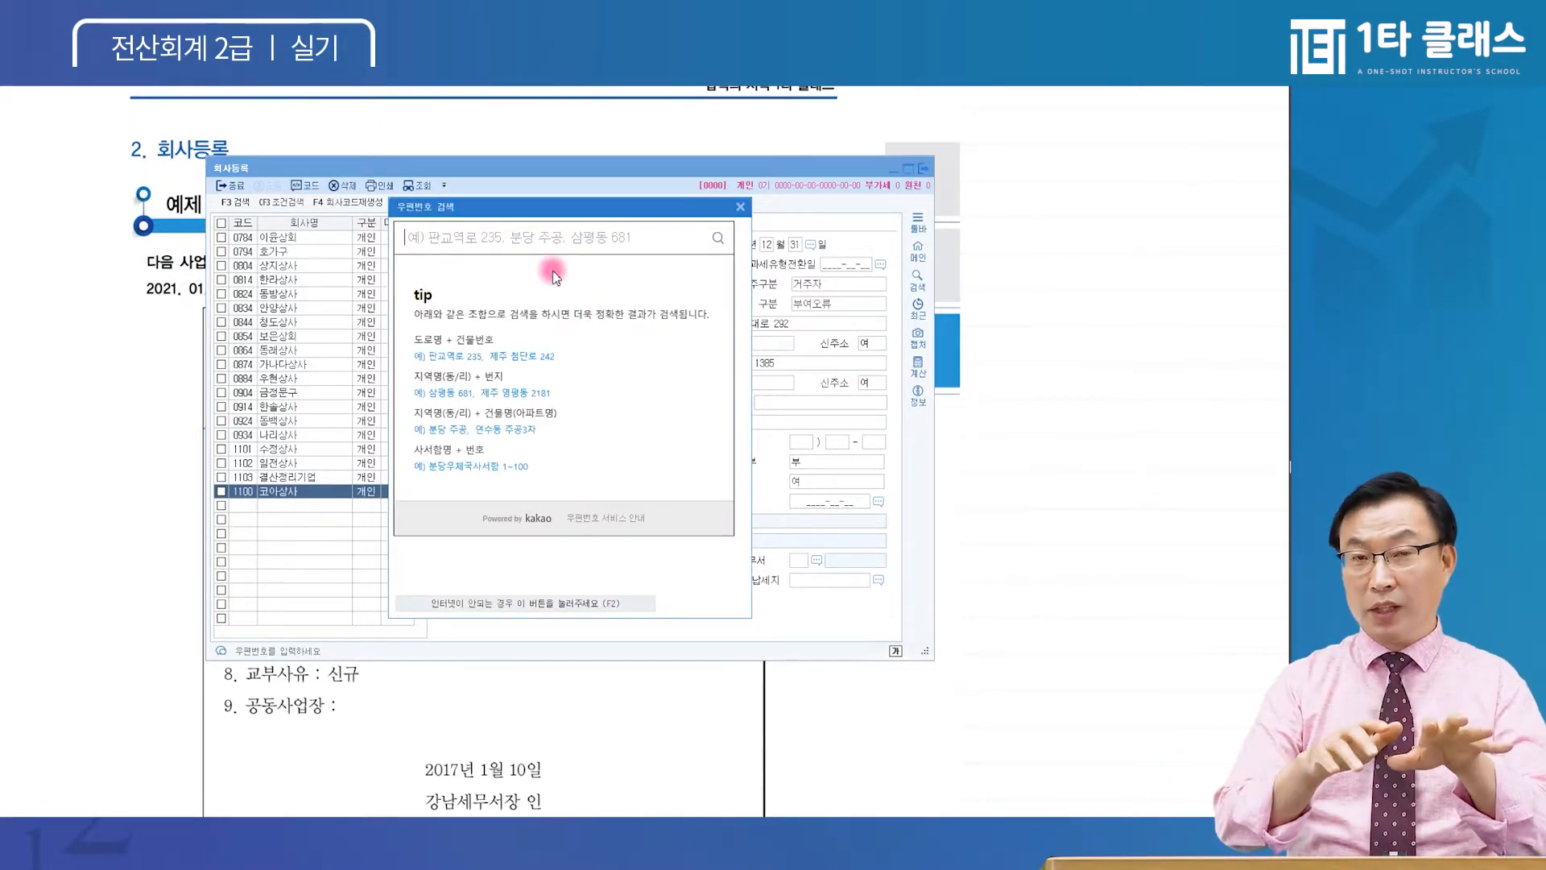
pyautogui.press('Escape')
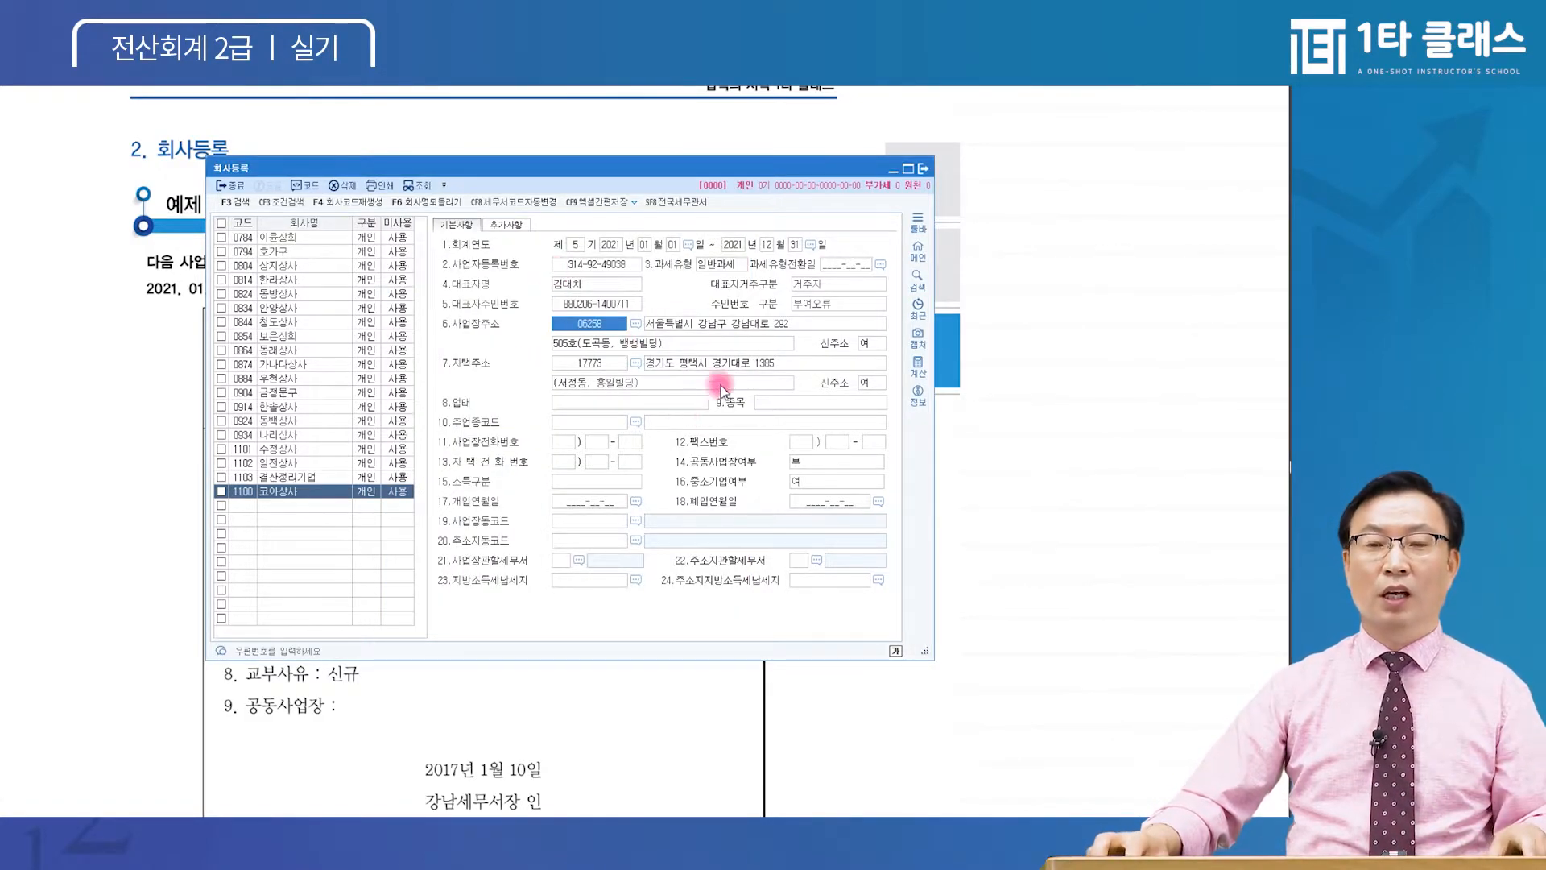
# Delete postcode 17773 from the home address
pyautogui.click(603, 369)
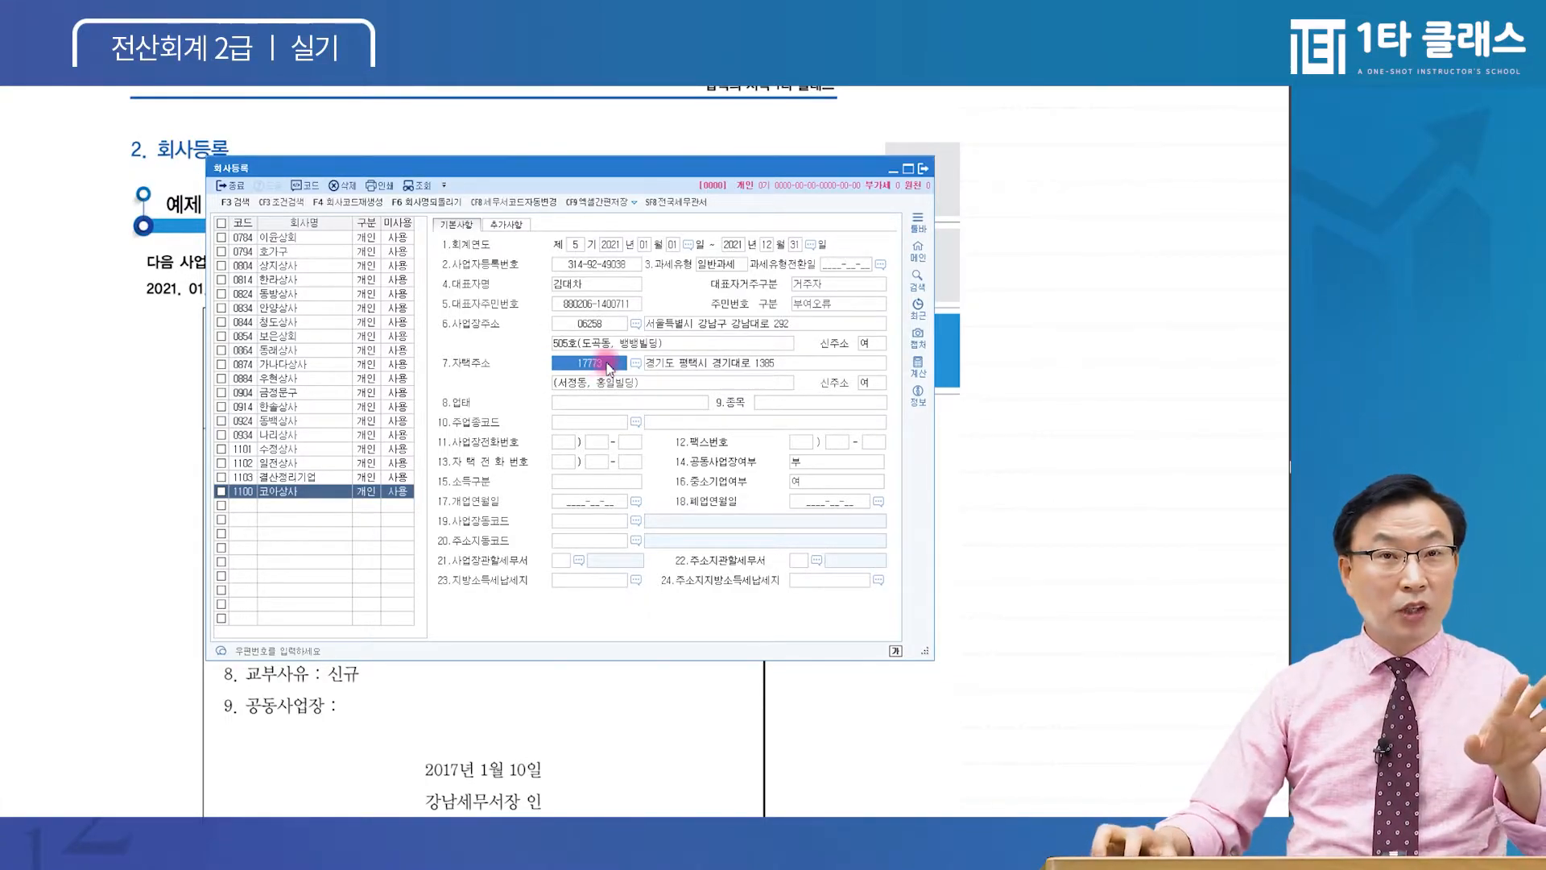
pyautogui.click(614, 370)
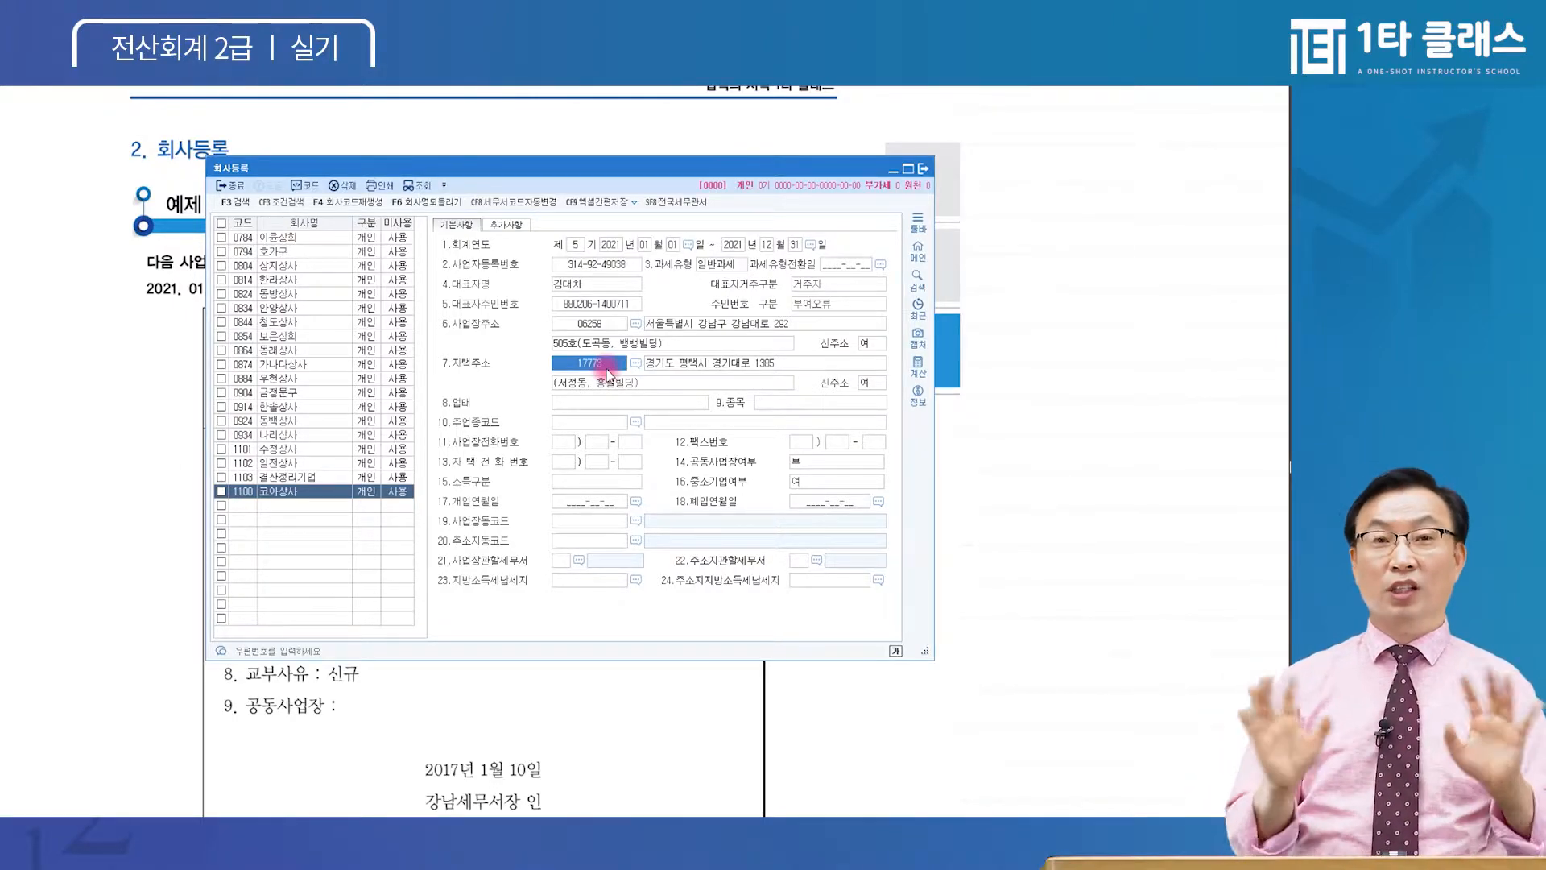
pyautogui.press('ctrl')
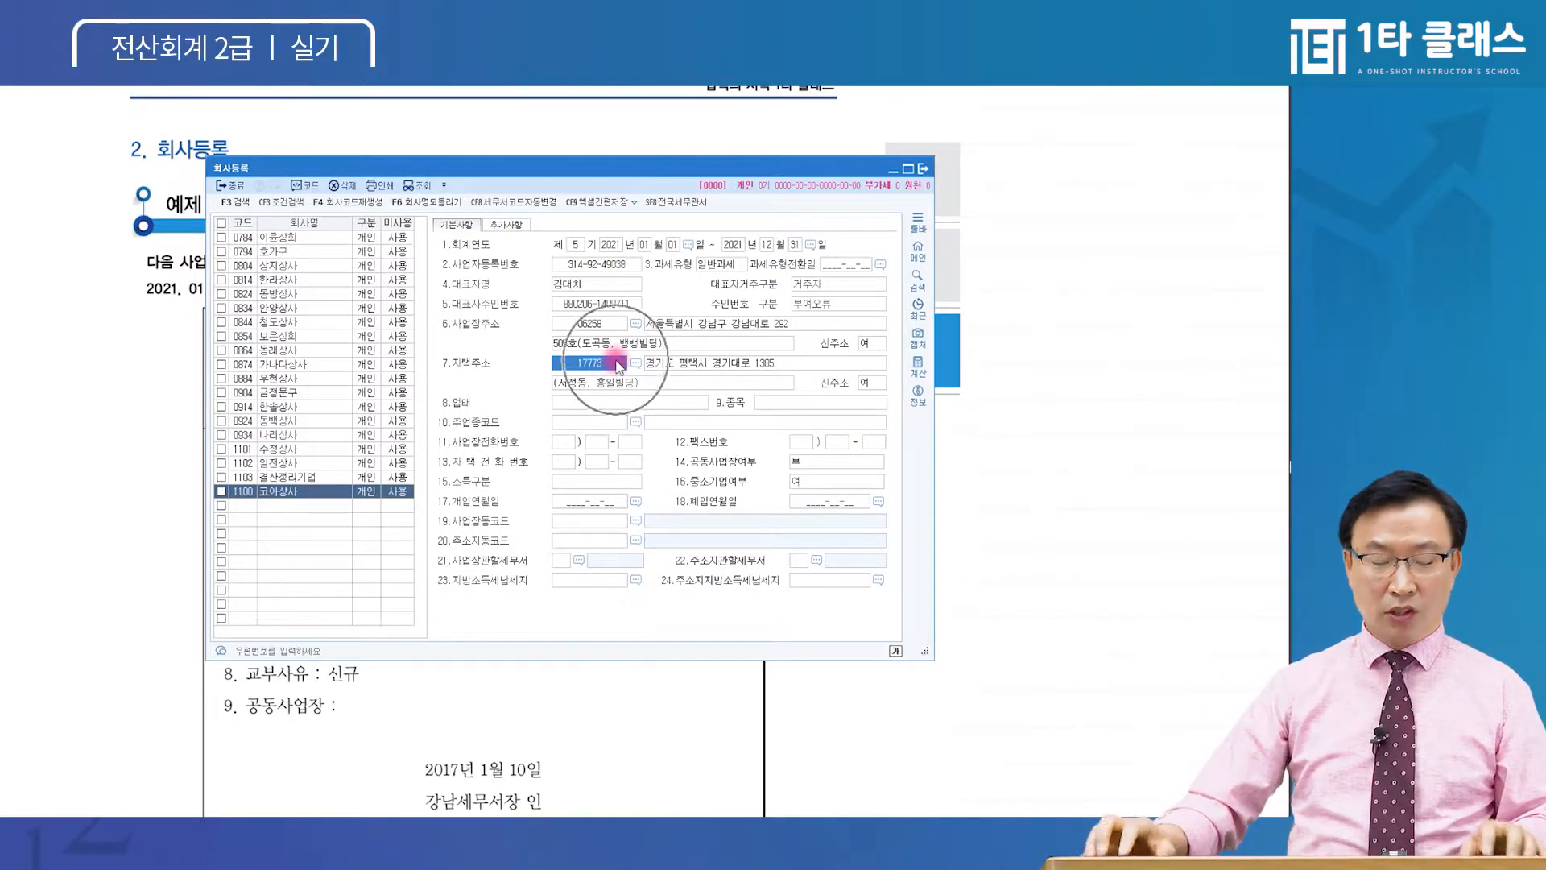
pyautogui.press('BackSpace')
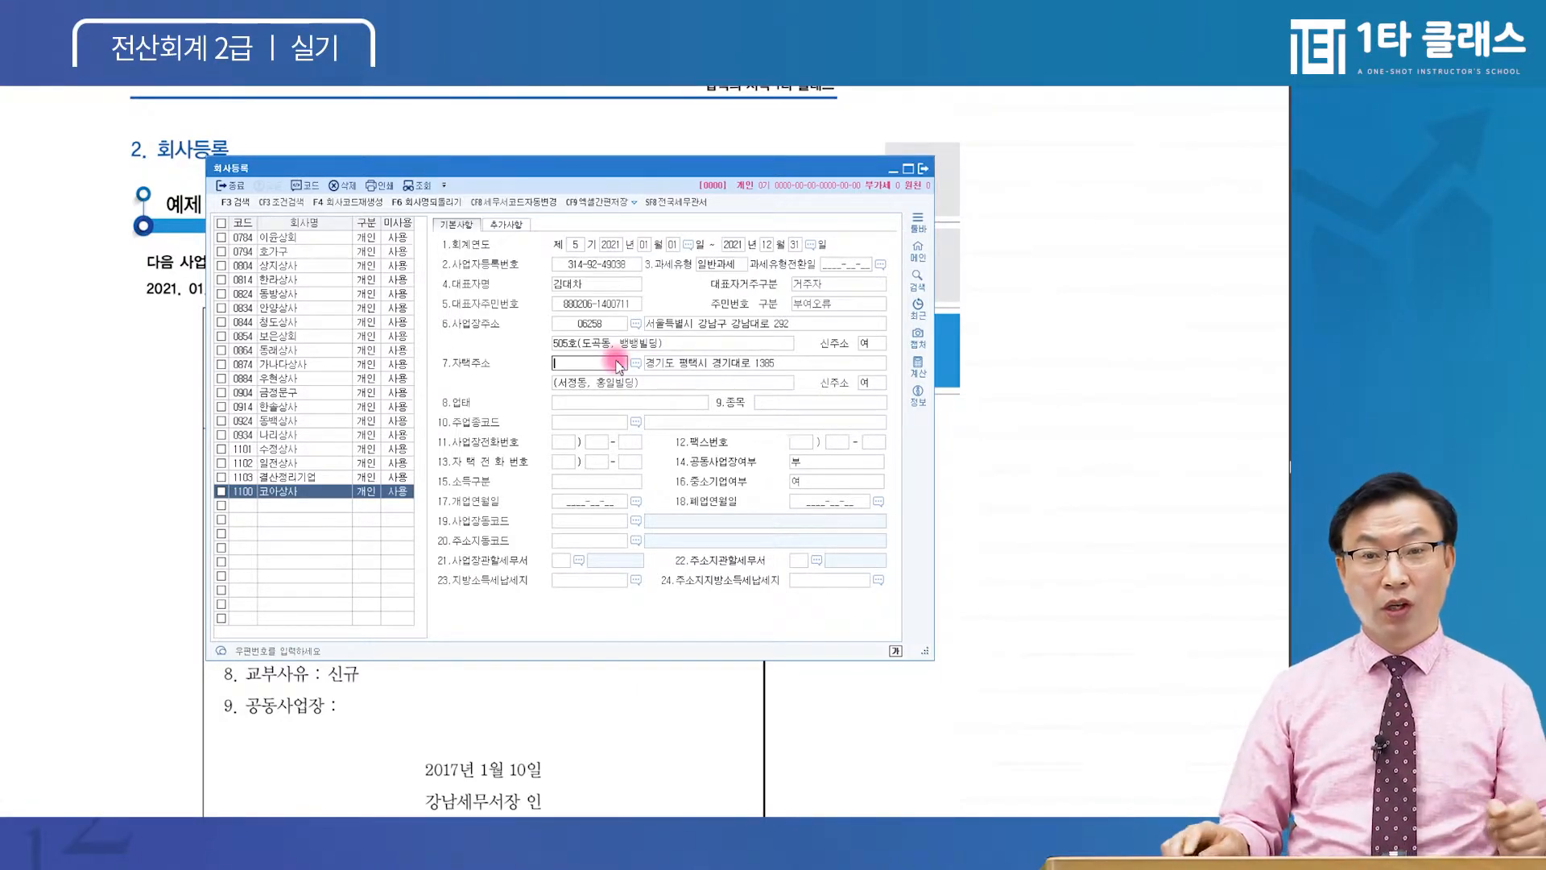
pyautogui.press('F2')
pyautogui.press('Escape')
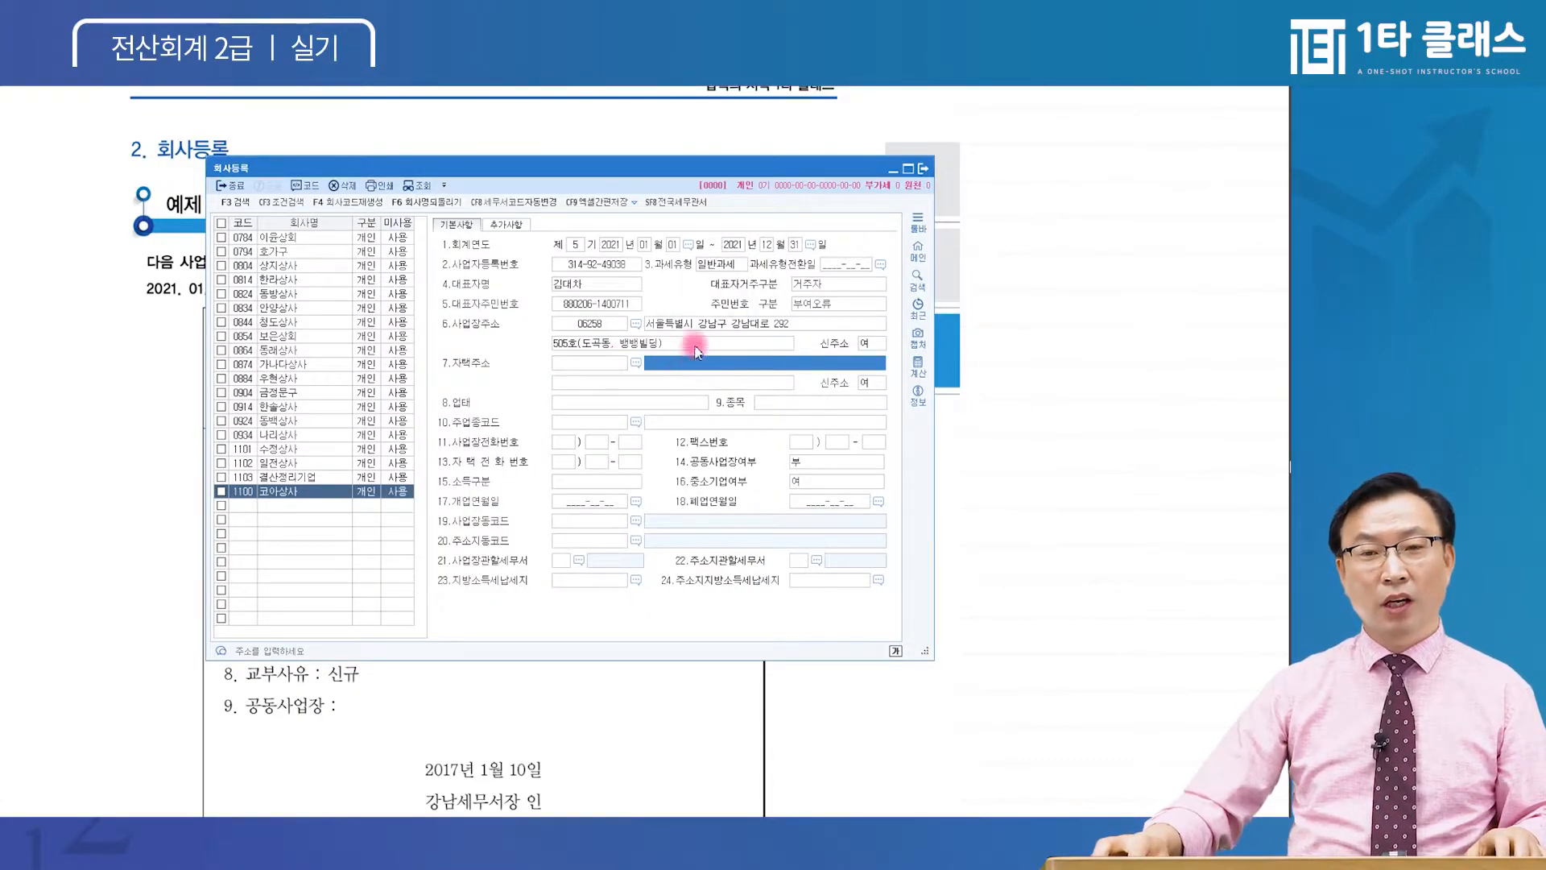
pyautogui.click(715, 325)
pyautogui.press('BackSpace')
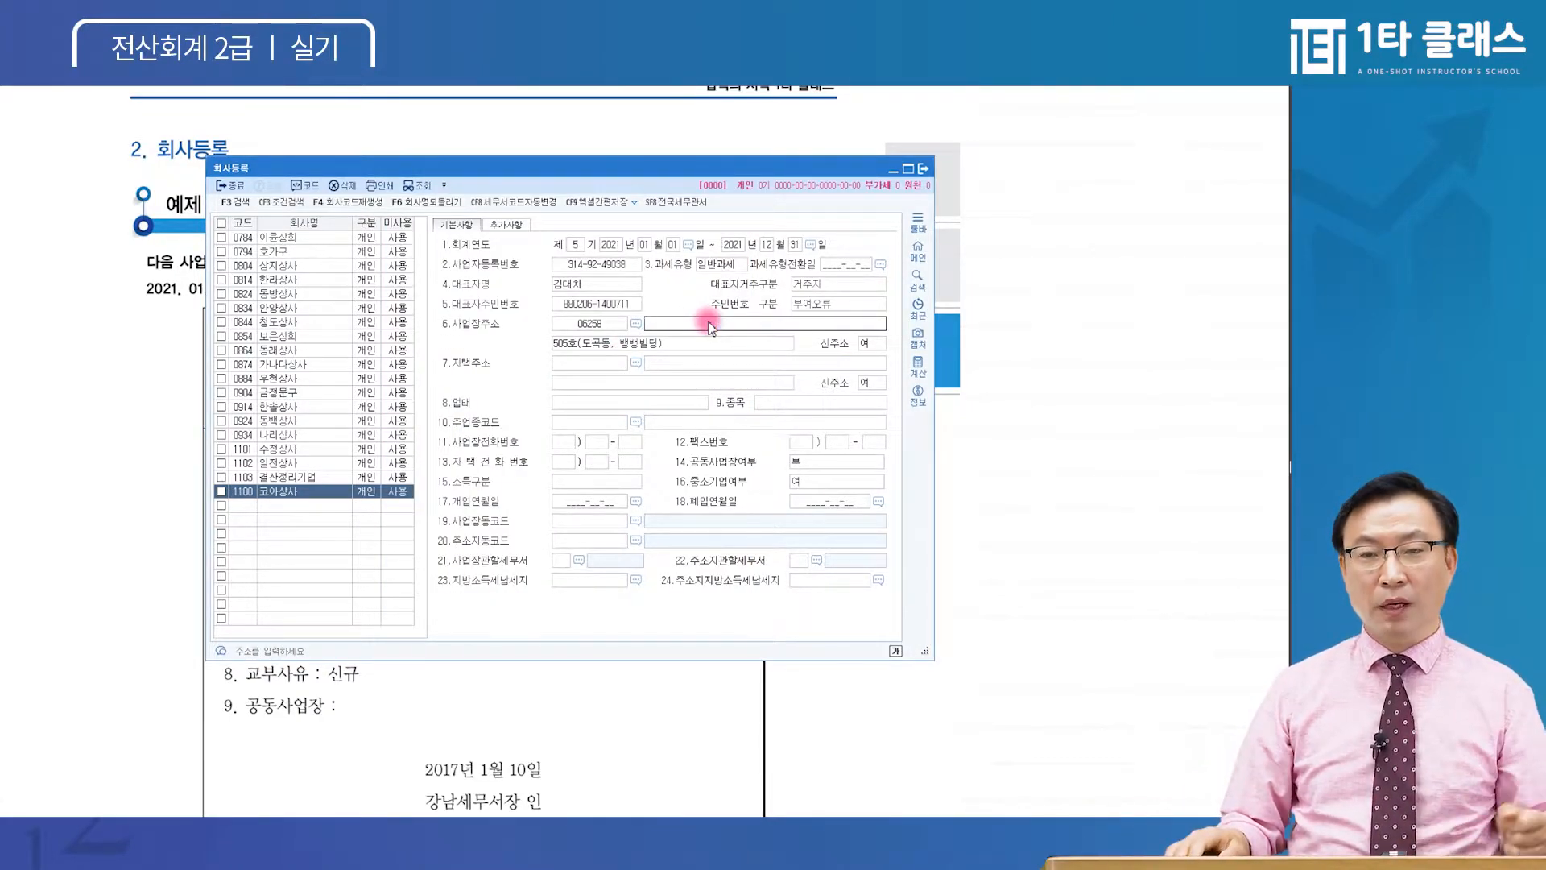
pyautogui.press('Return')
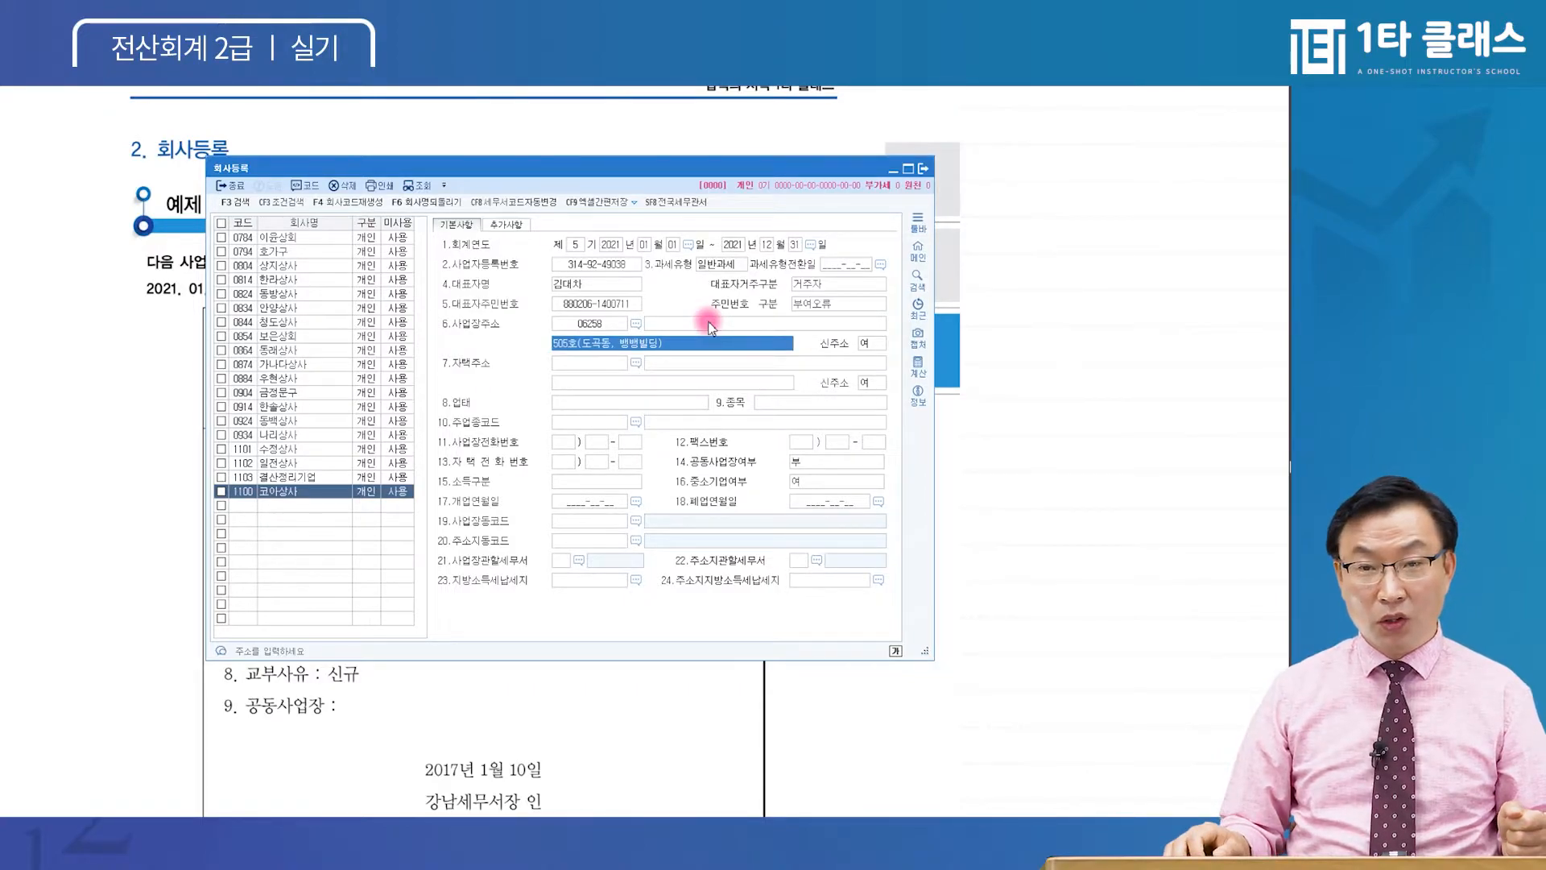
pyautogui.press('BackSpace')
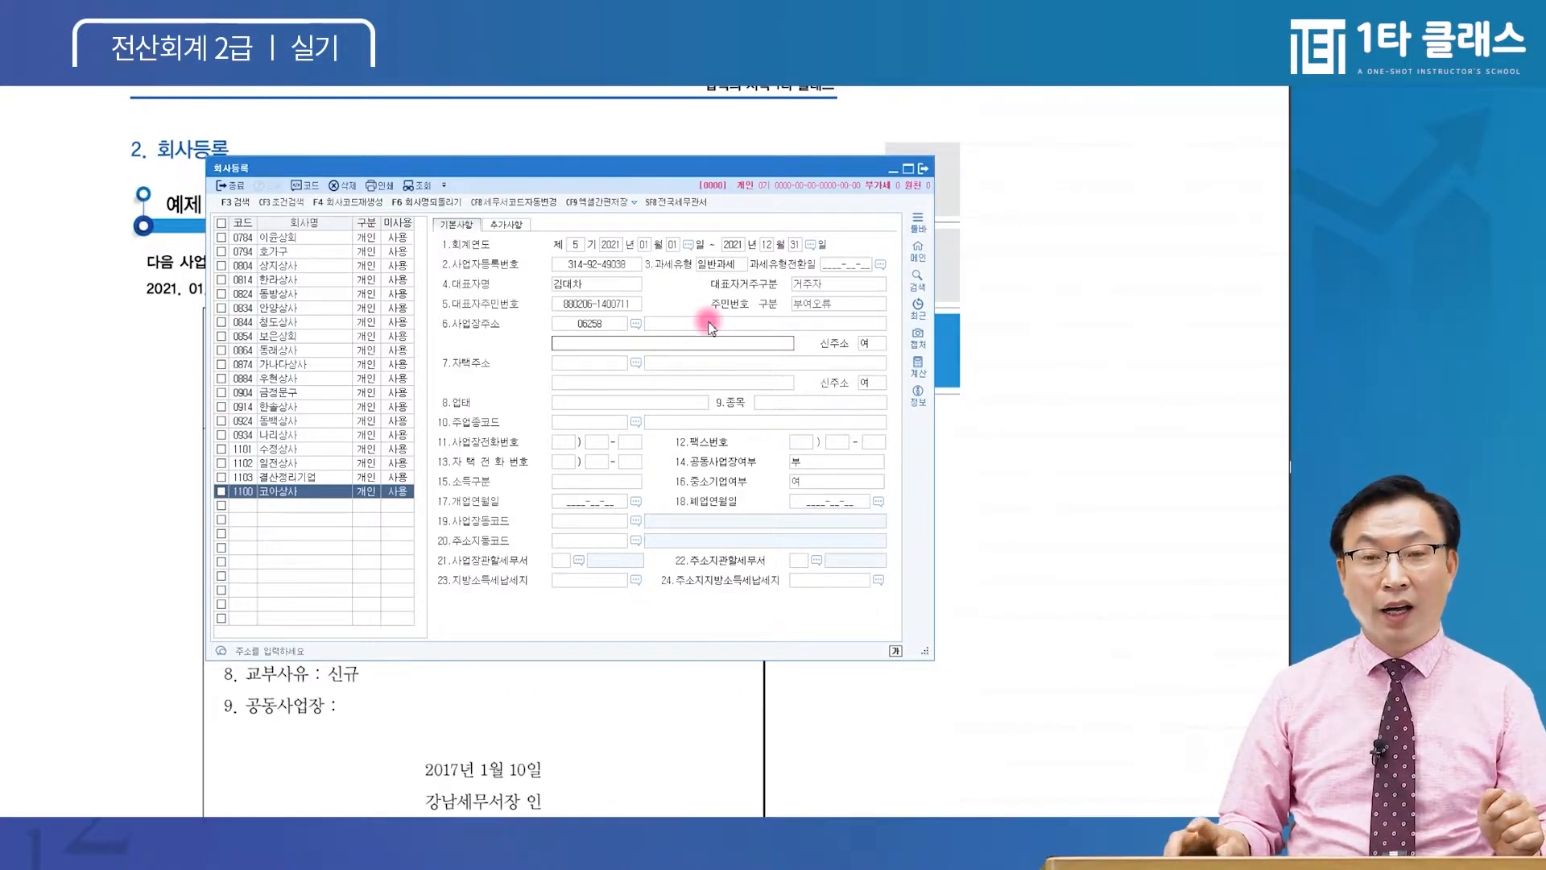
pyautogui.press('Return')
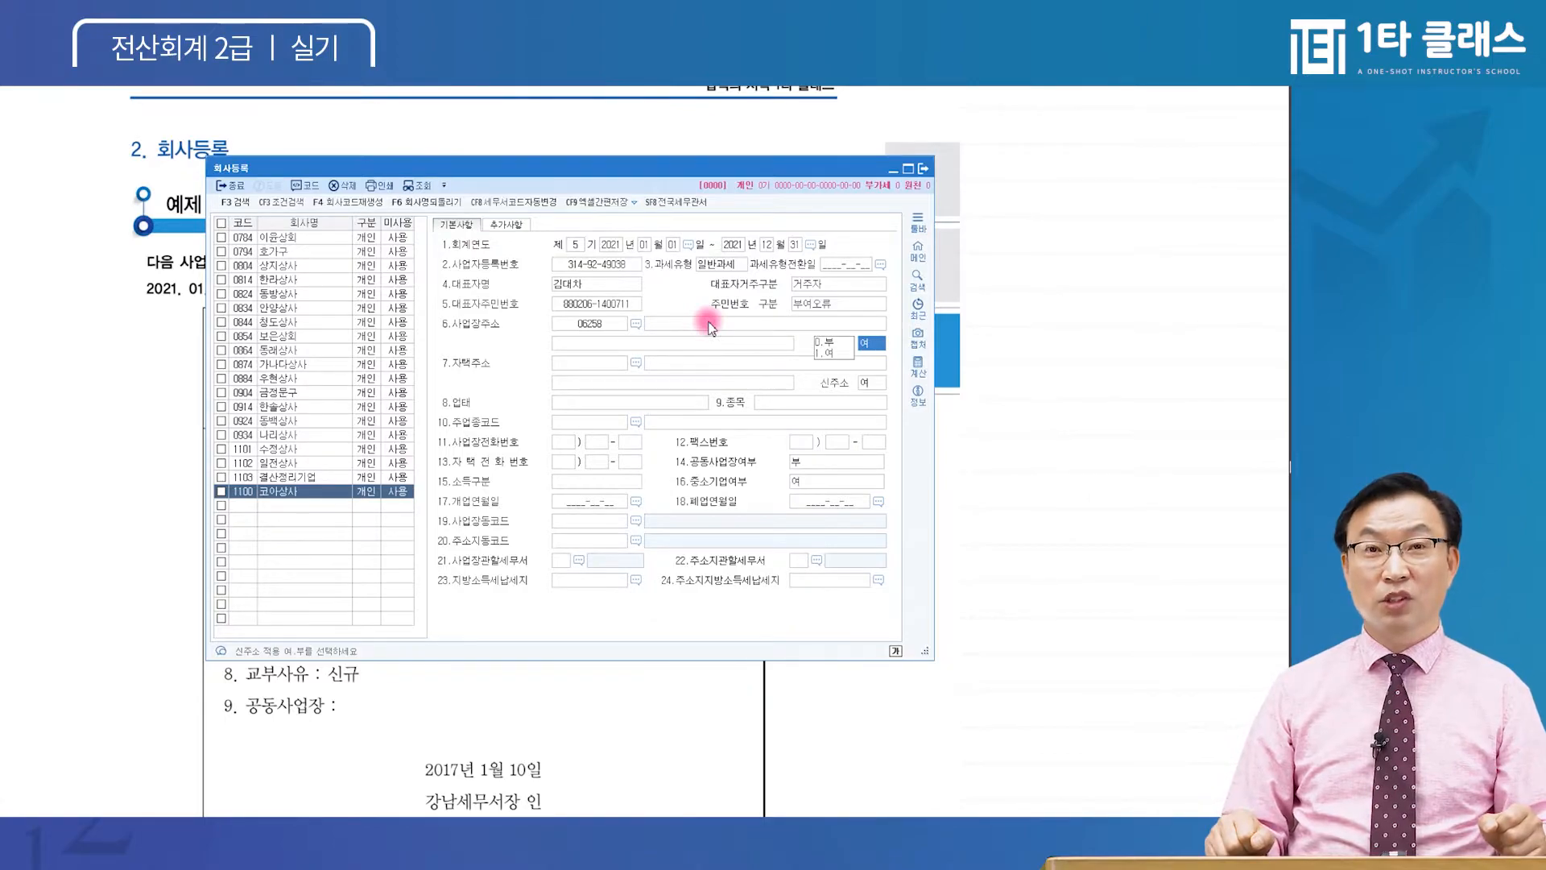
# Refill the business address from the 강남대로 292 search result (06258) with detail 505호
pyautogui.click(588, 325)
pyautogui.press('F2')
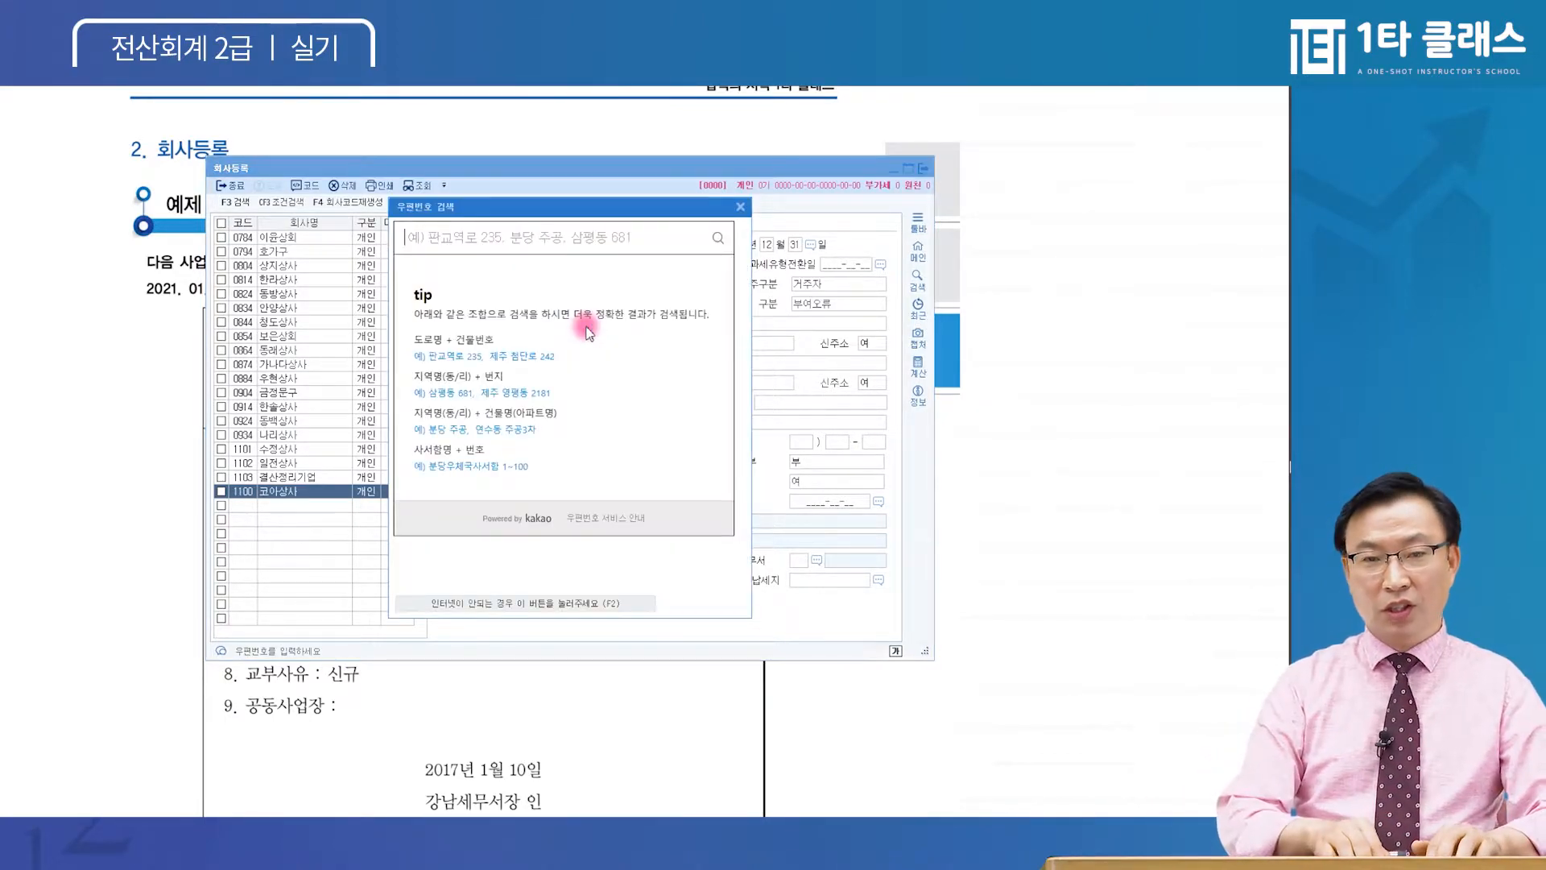
pyautogui.write('강남대로')
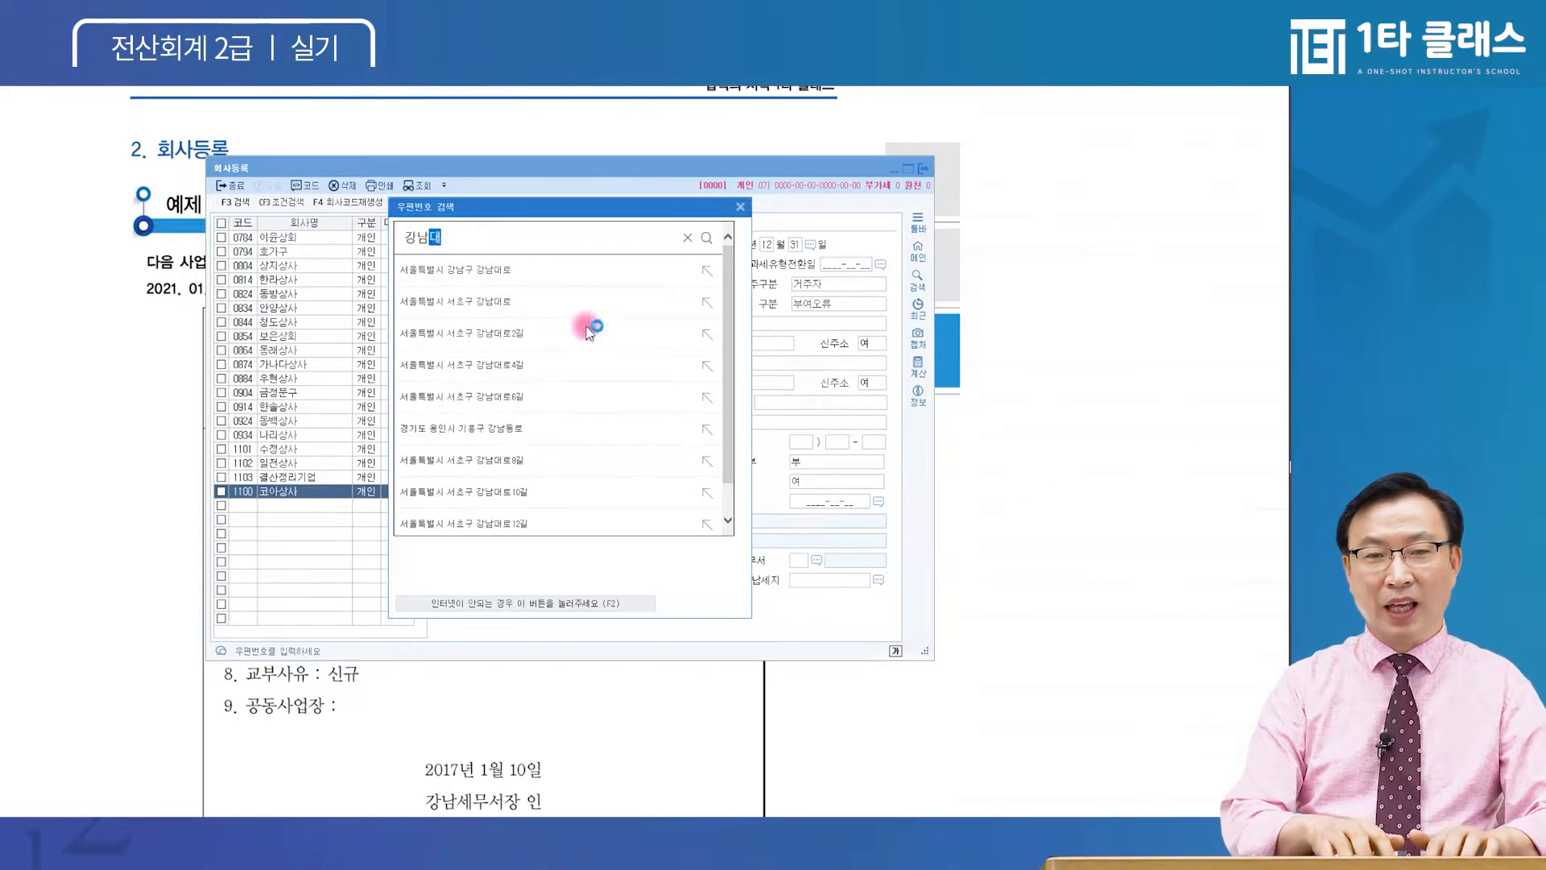
pyautogui.press('Return')
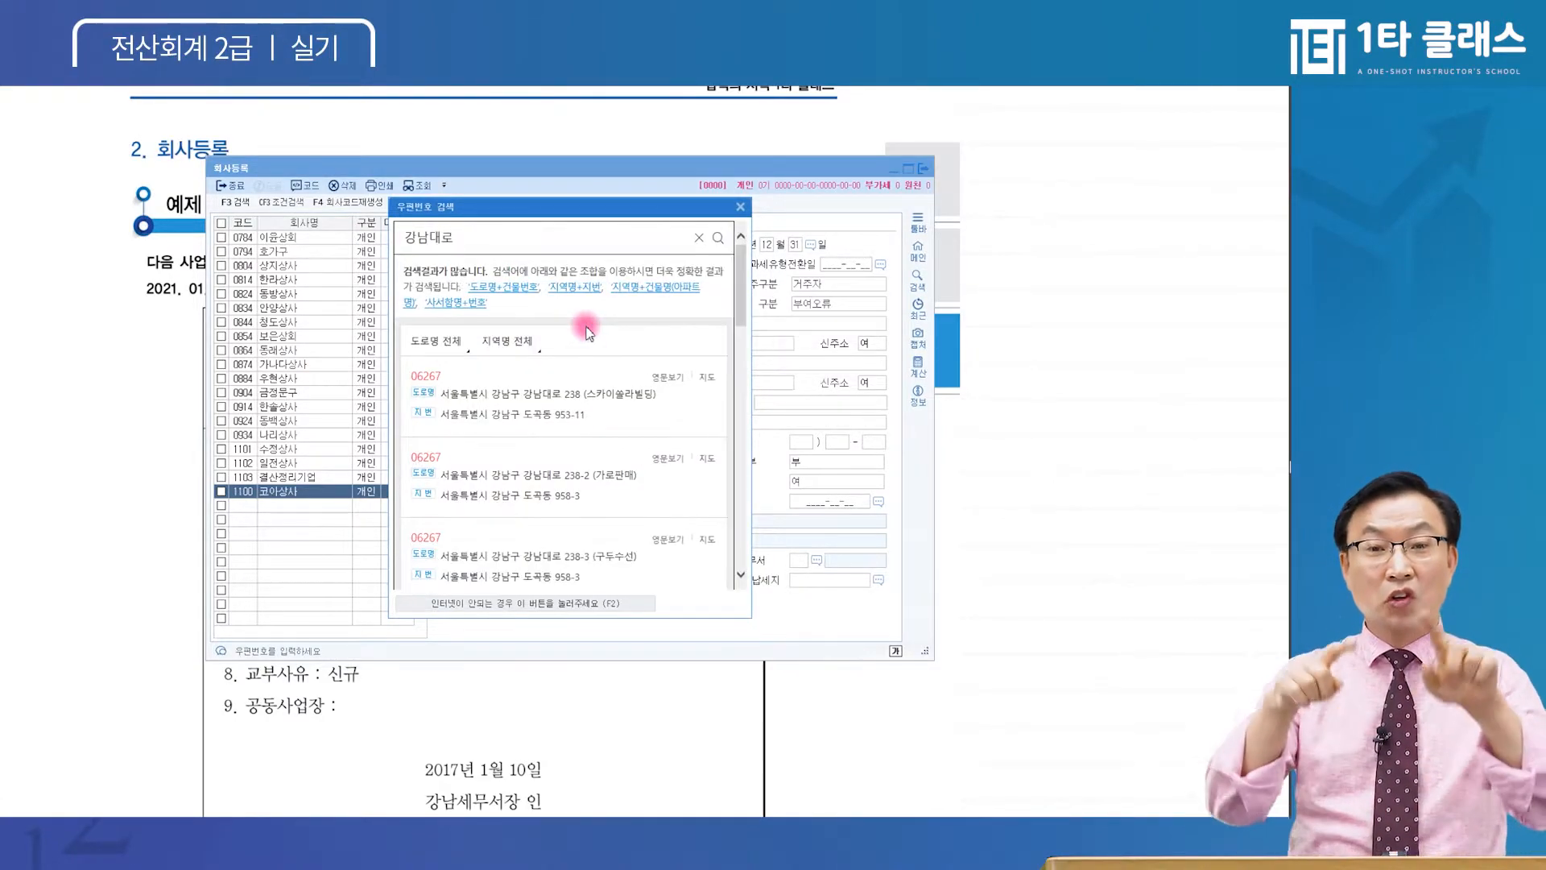
pyautogui.click(517, 238)
pyautogui.write('292')
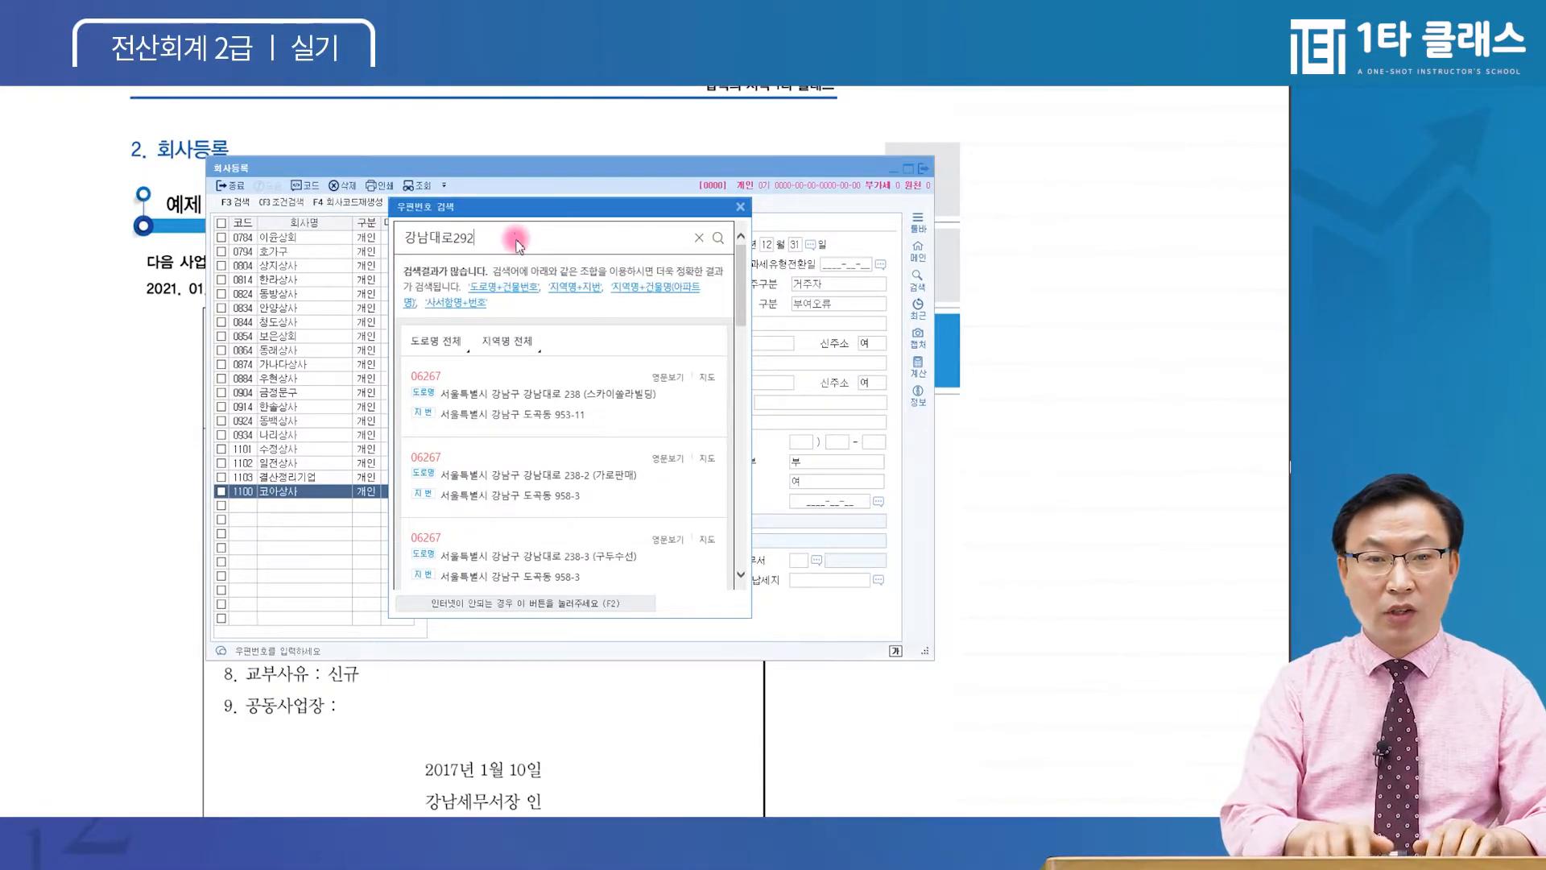
pyautogui.press('Return')
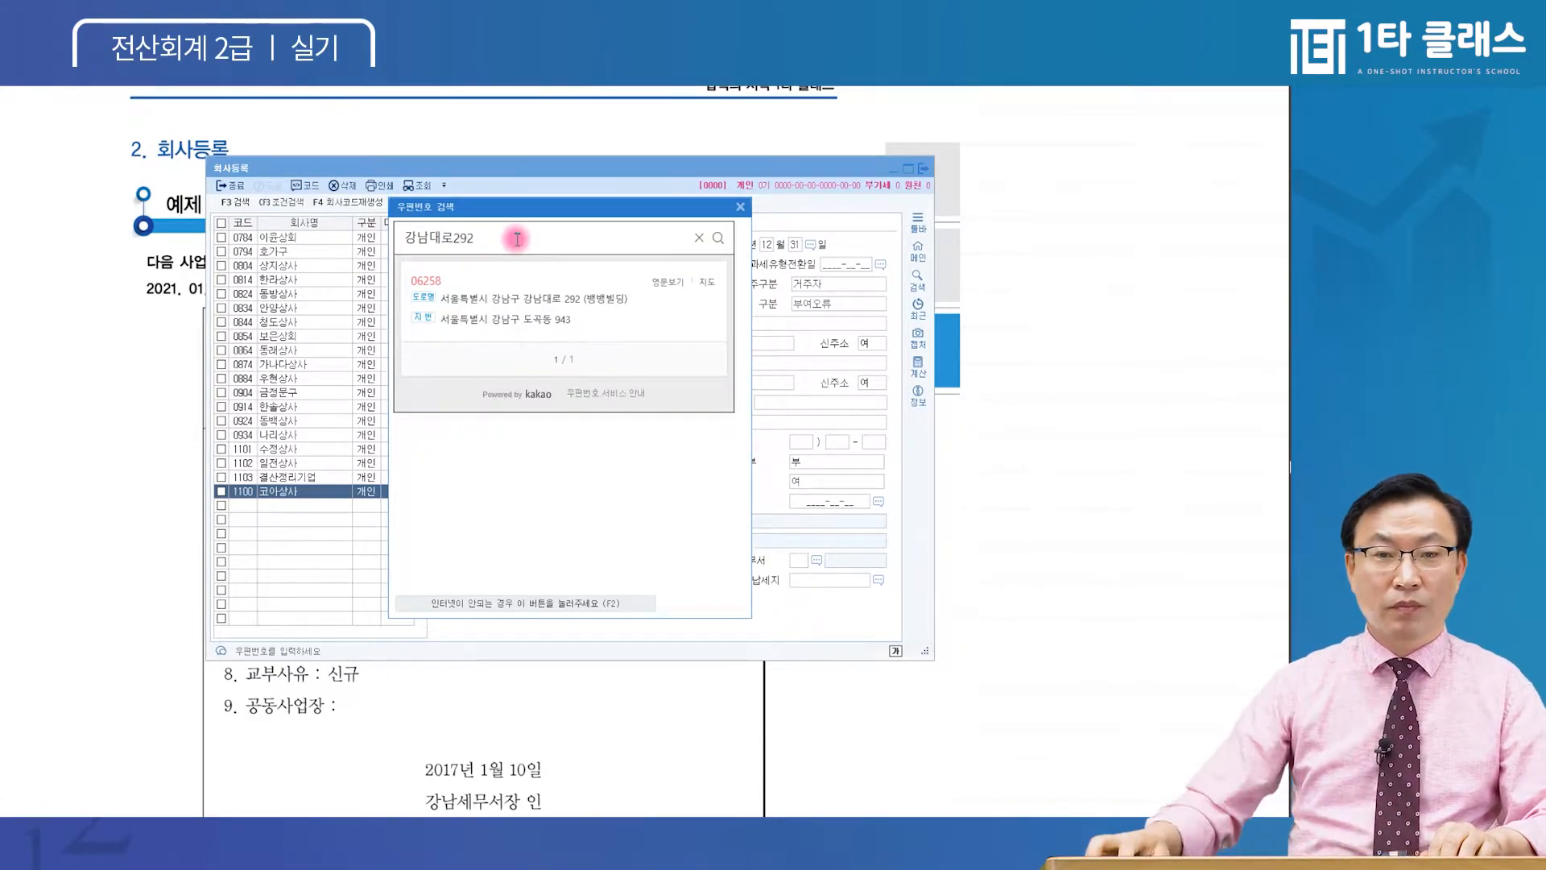
pyautogui.click(508, 299)
pyautogui.write('505호')
pyautogui.press('Return')
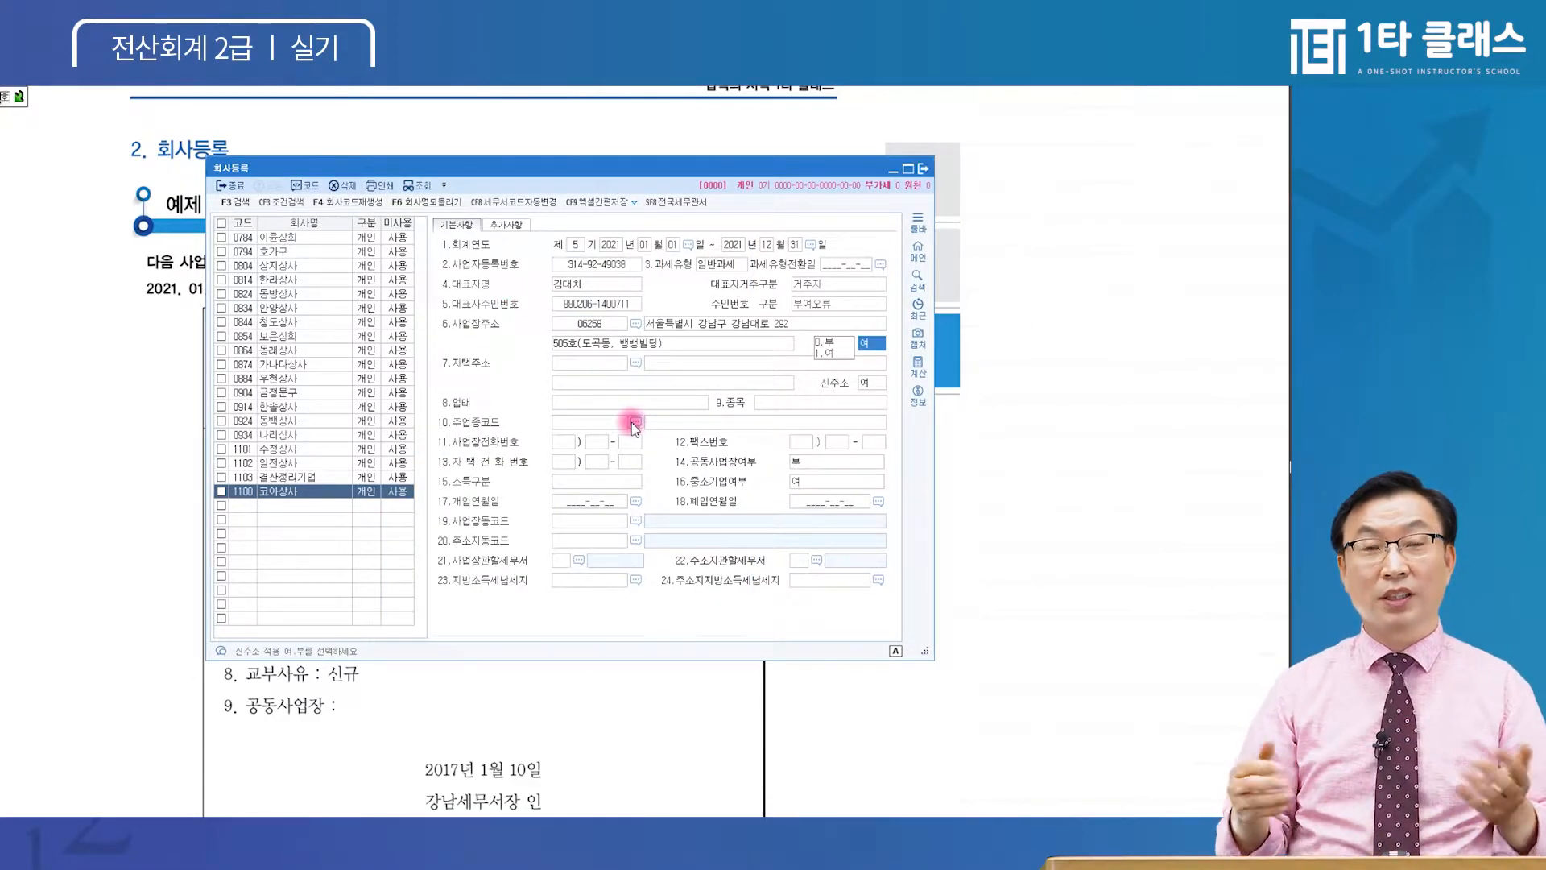
pyautogui.press('Return')
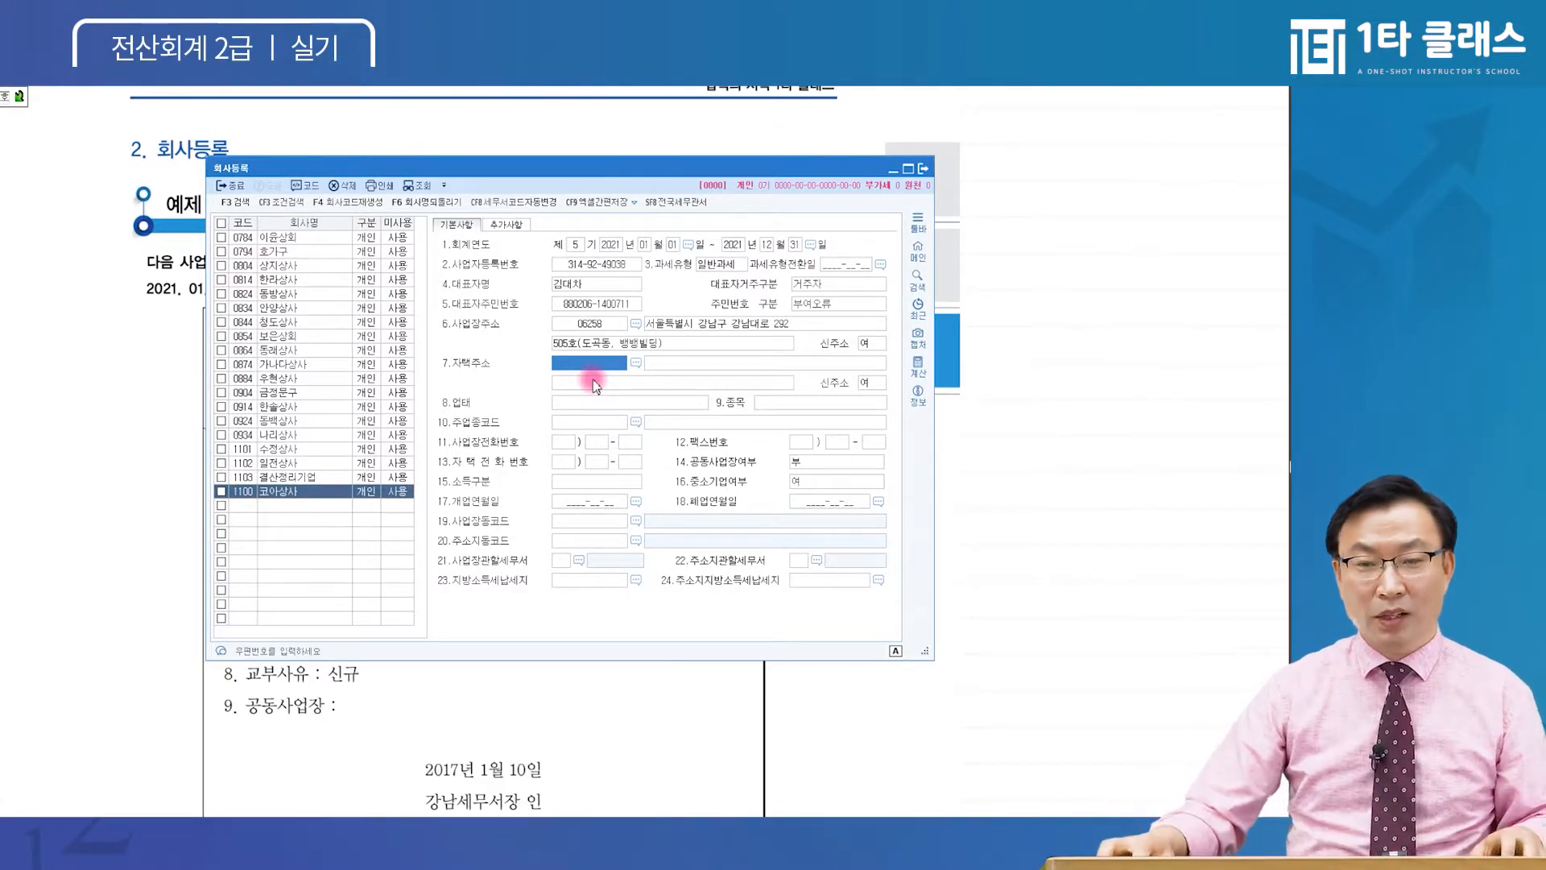
pyautogui.click(599, 323)
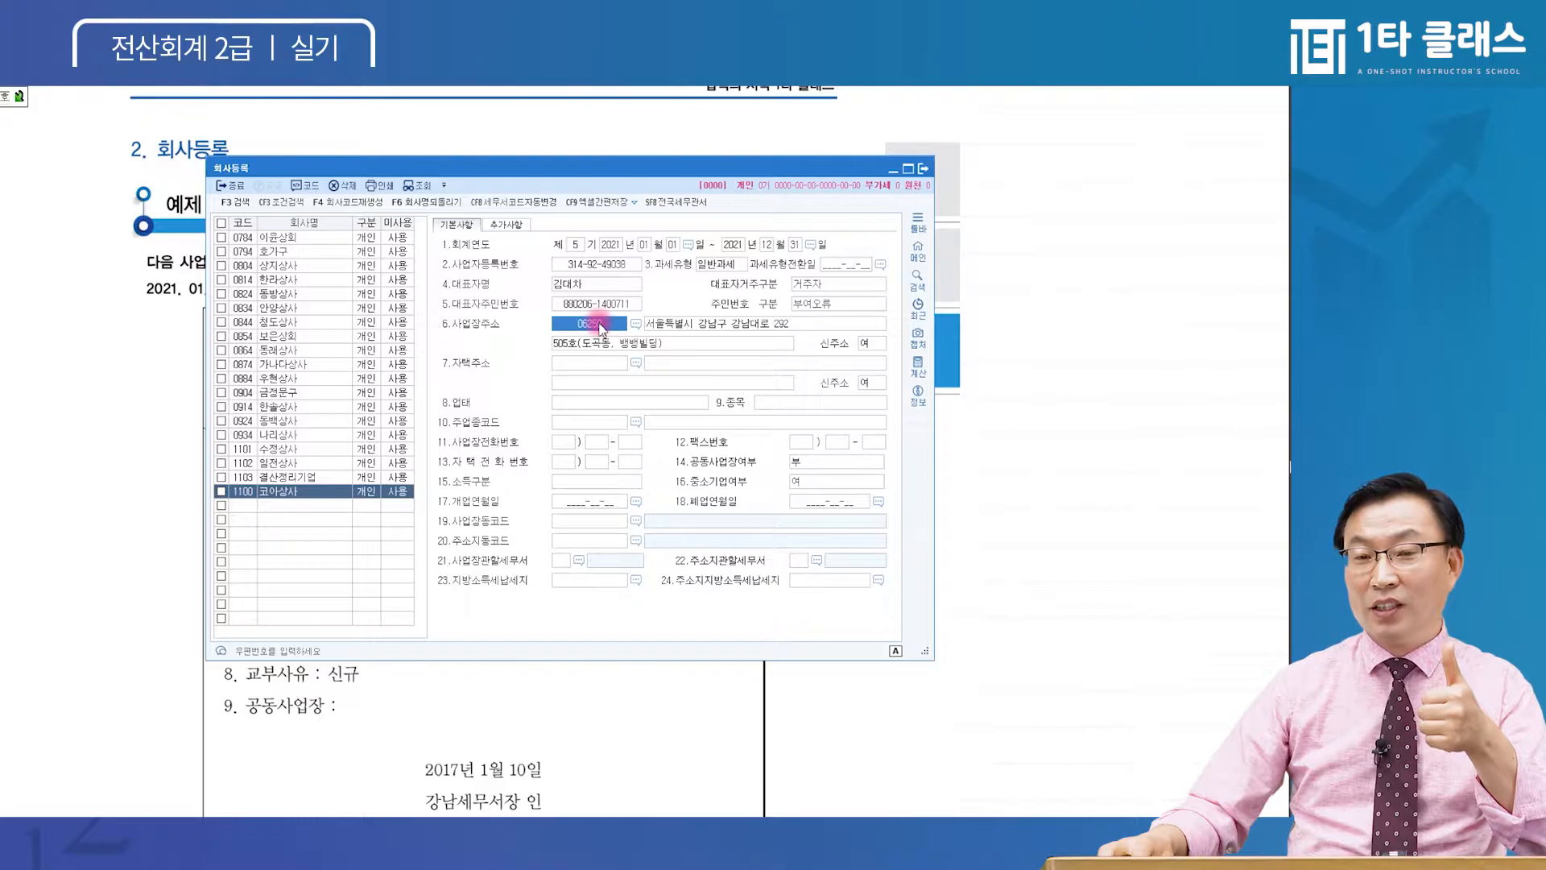
pyautogui.click(605, 362)
pyautogui.click(666, 367)
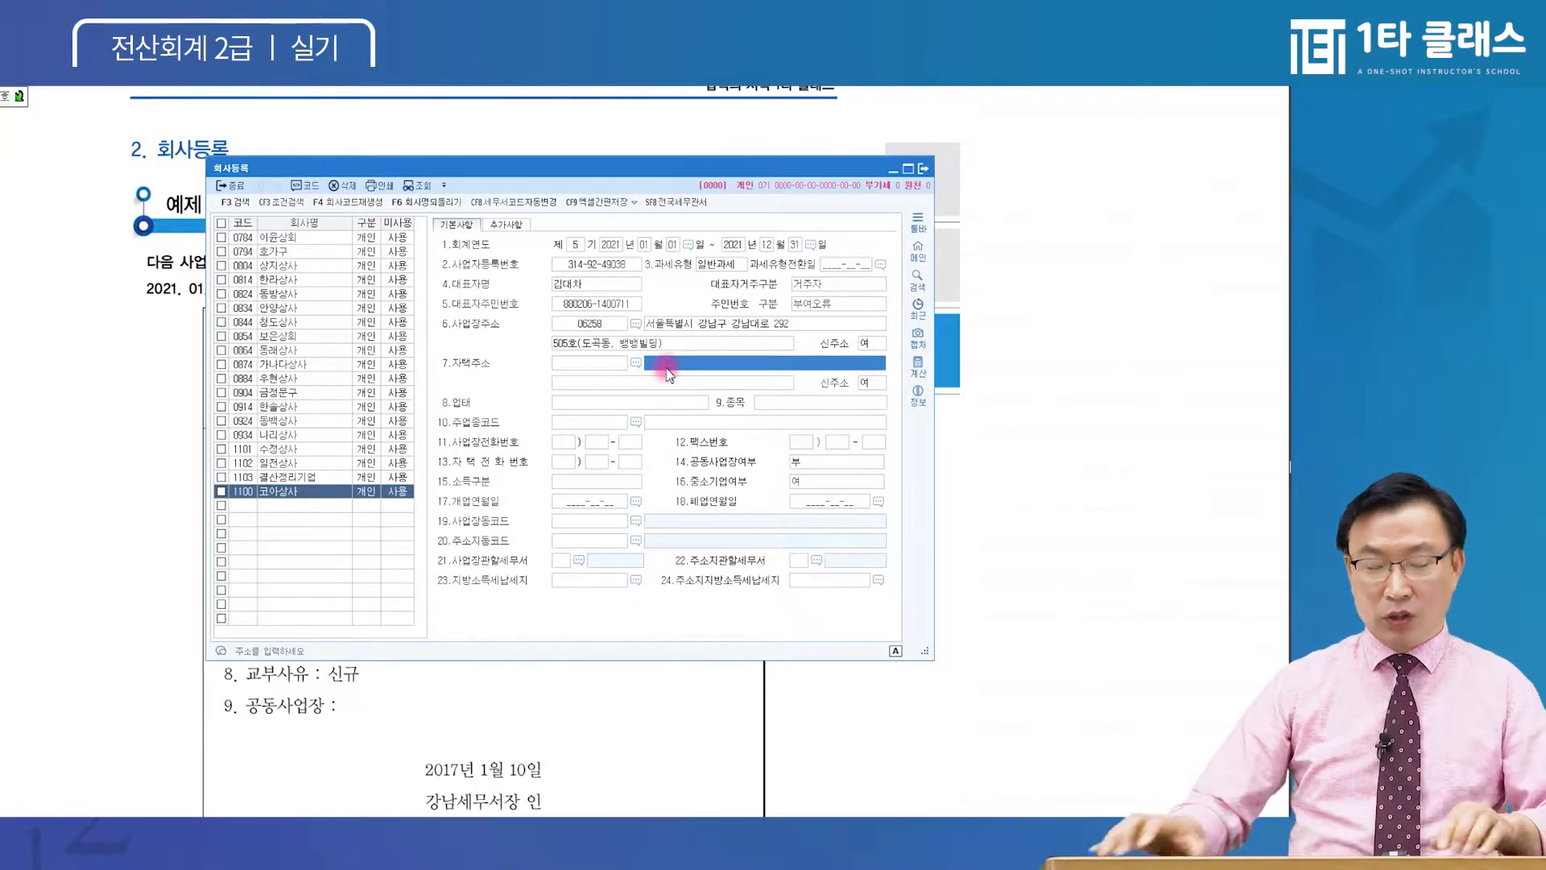
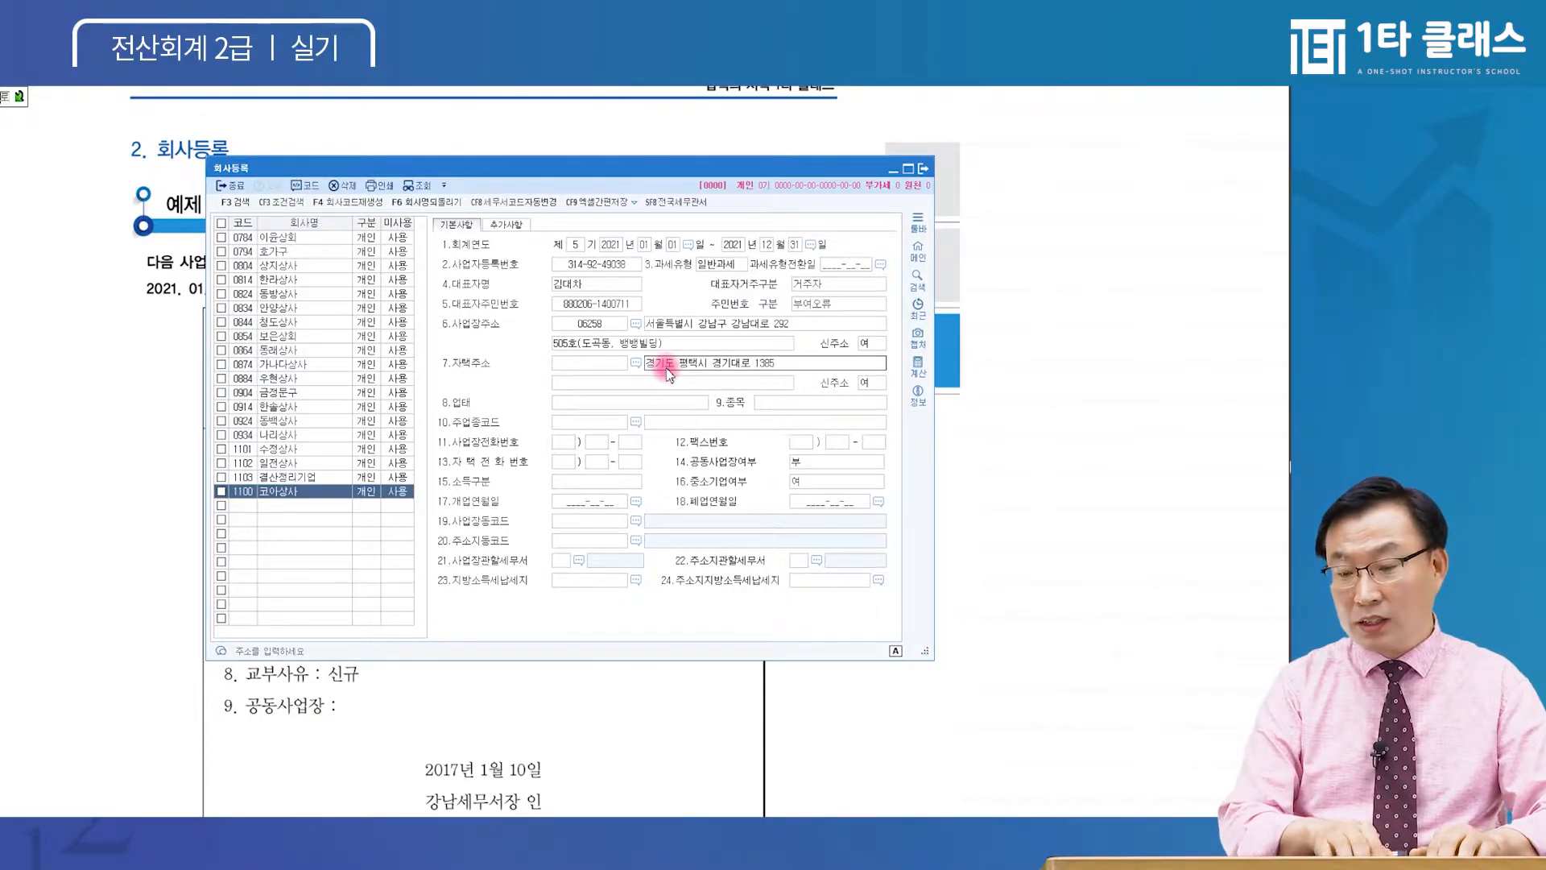
pyautogui.press('Return')
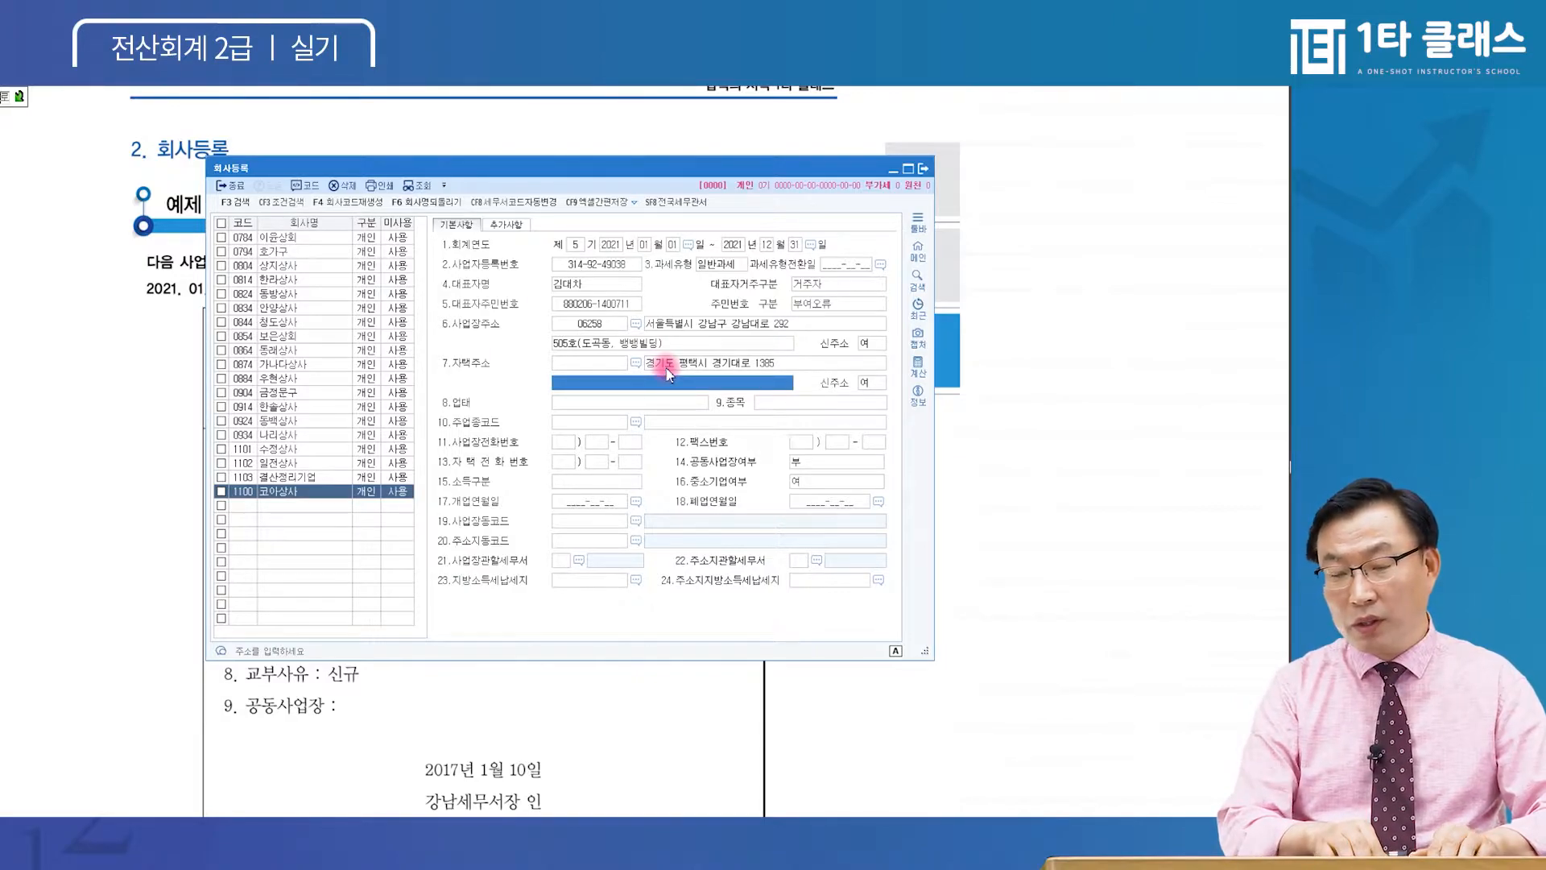
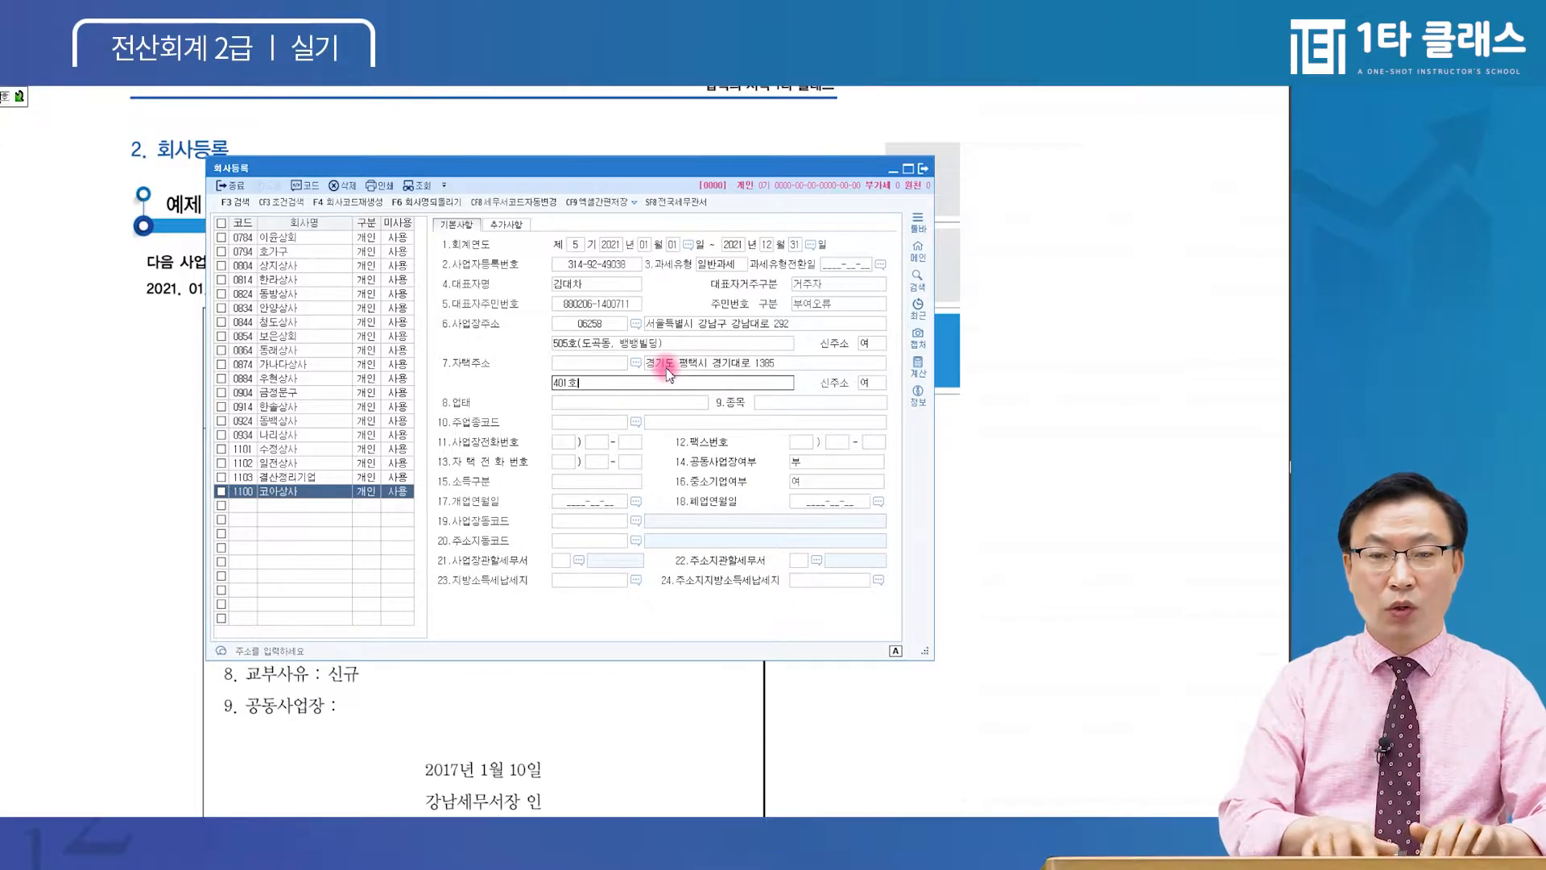
# Enter 401호 as the home address detail line
pyautogui.click(694, 367)
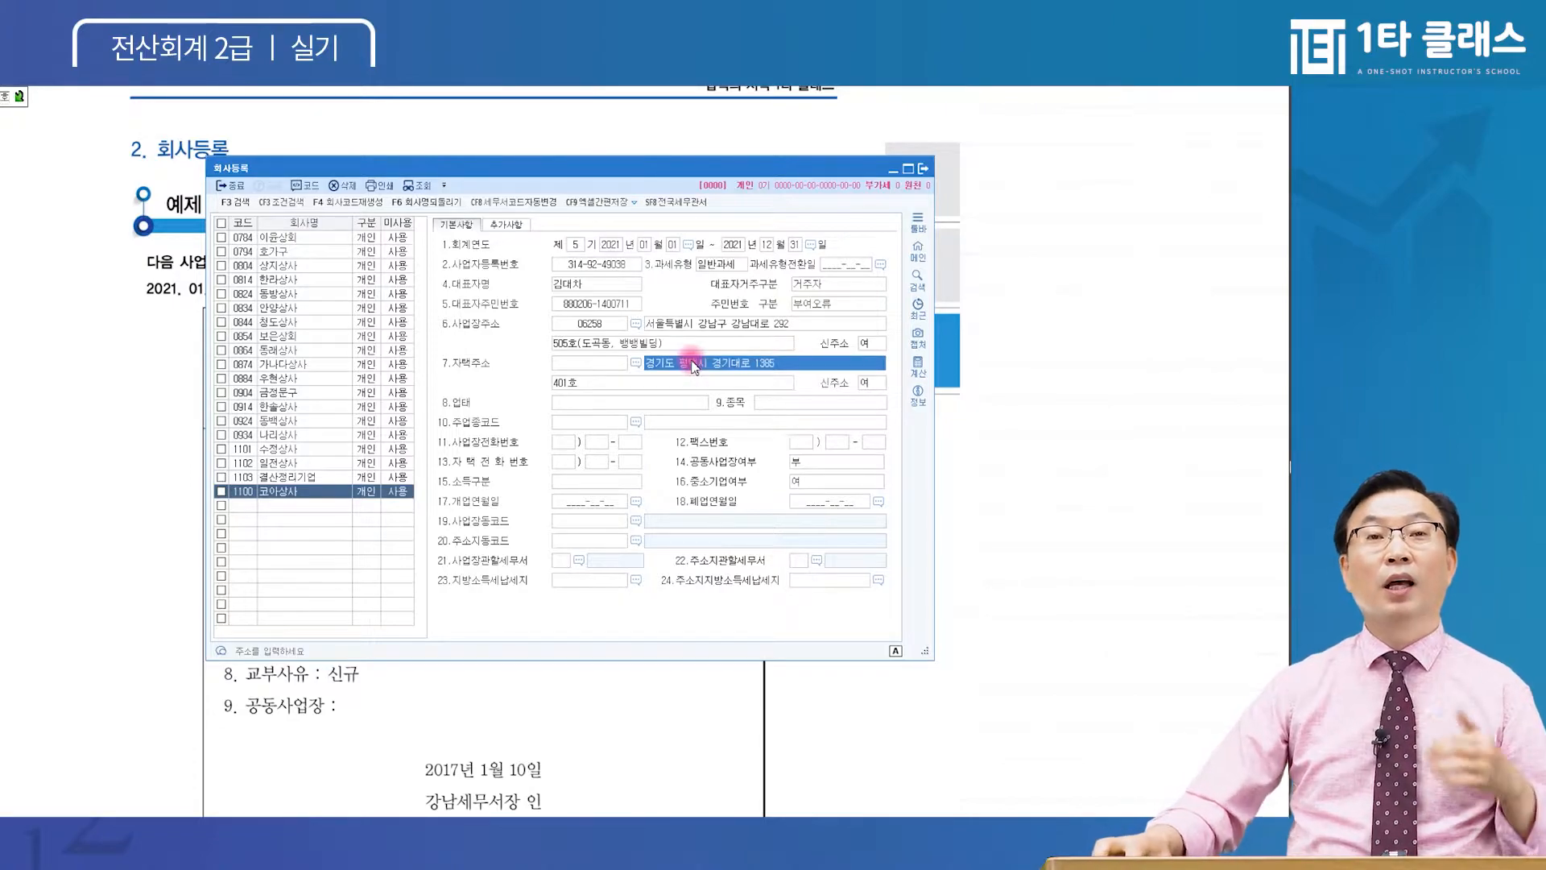
pyautogui.click(697, 387)
pyautogui.click(699, 368)
pyautogui.click(700, 388)
pyautogui.click(710, 366)
pyautogui.click(712, 384)
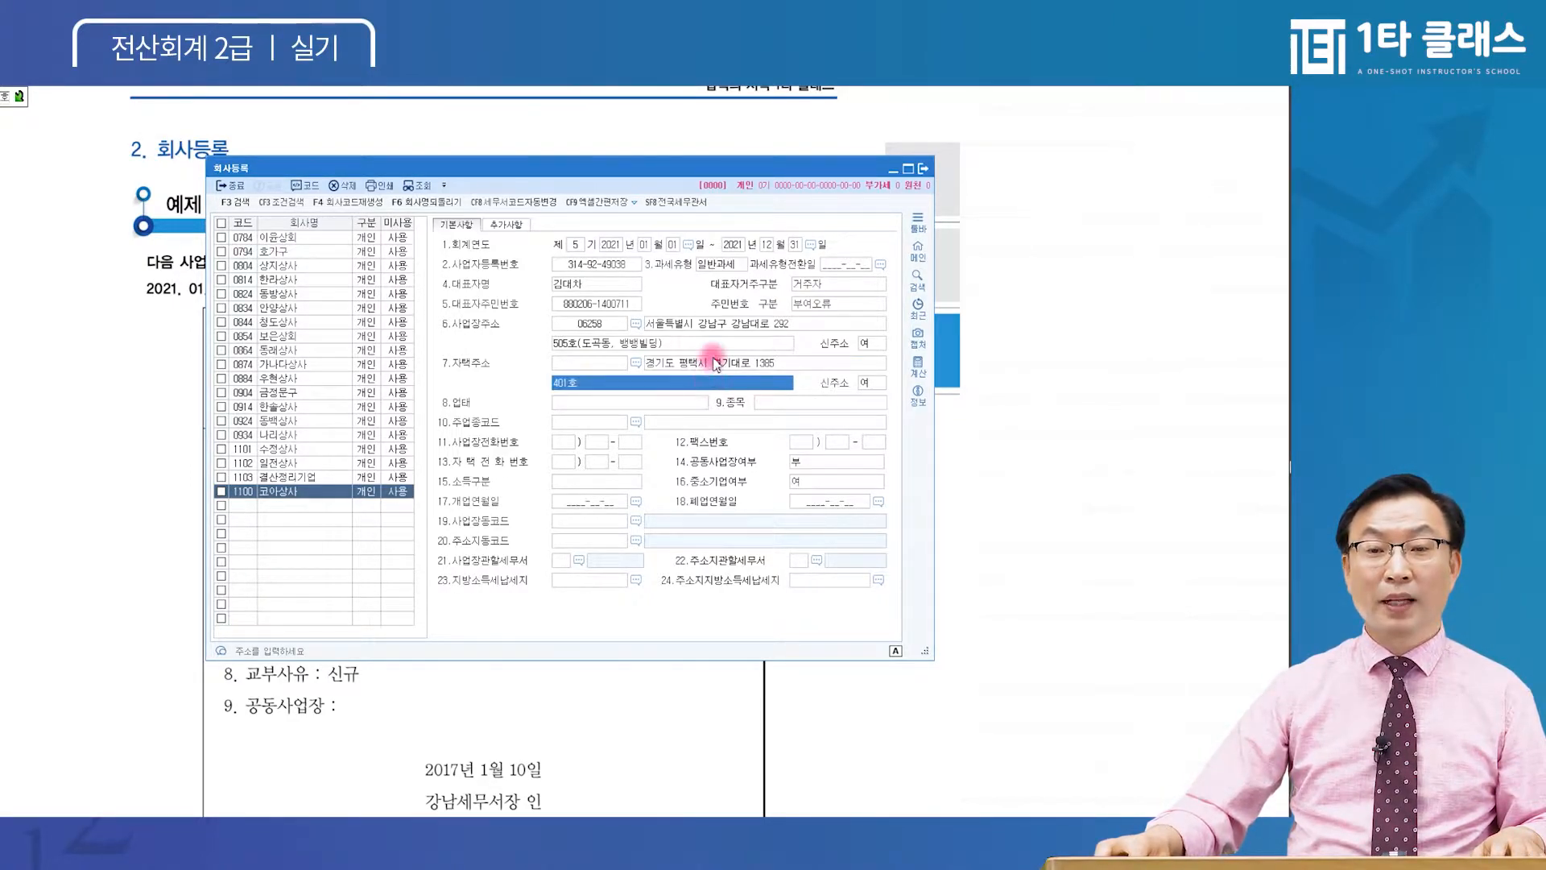
pyautogui.click(713, 364)
pyautogui.click(712, 384)
pyautogui.click(607, 364)
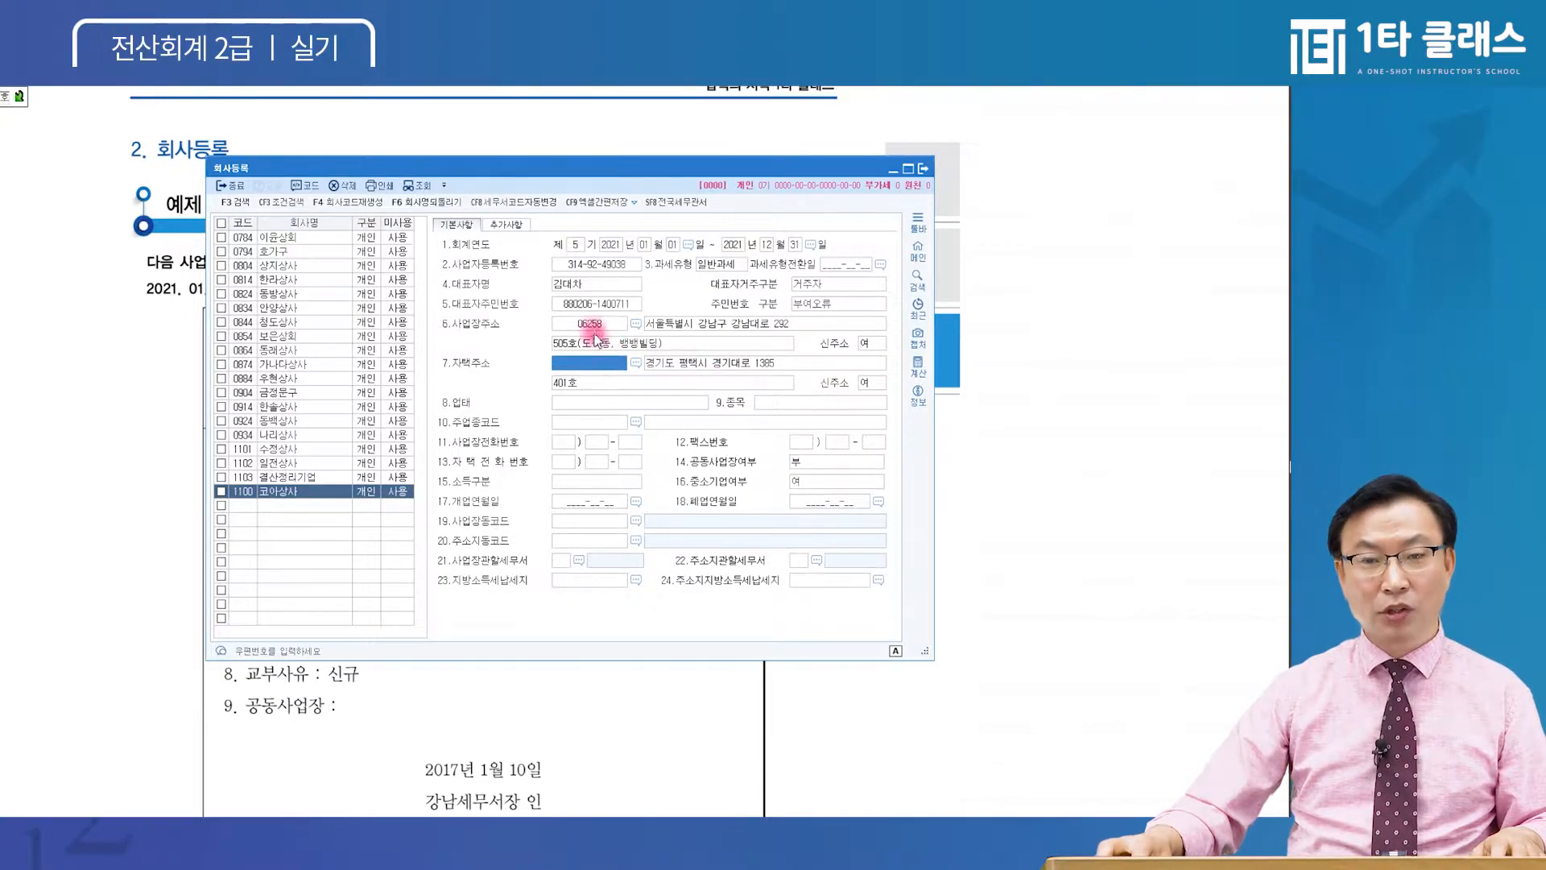
pyautogui.click(584, 364)
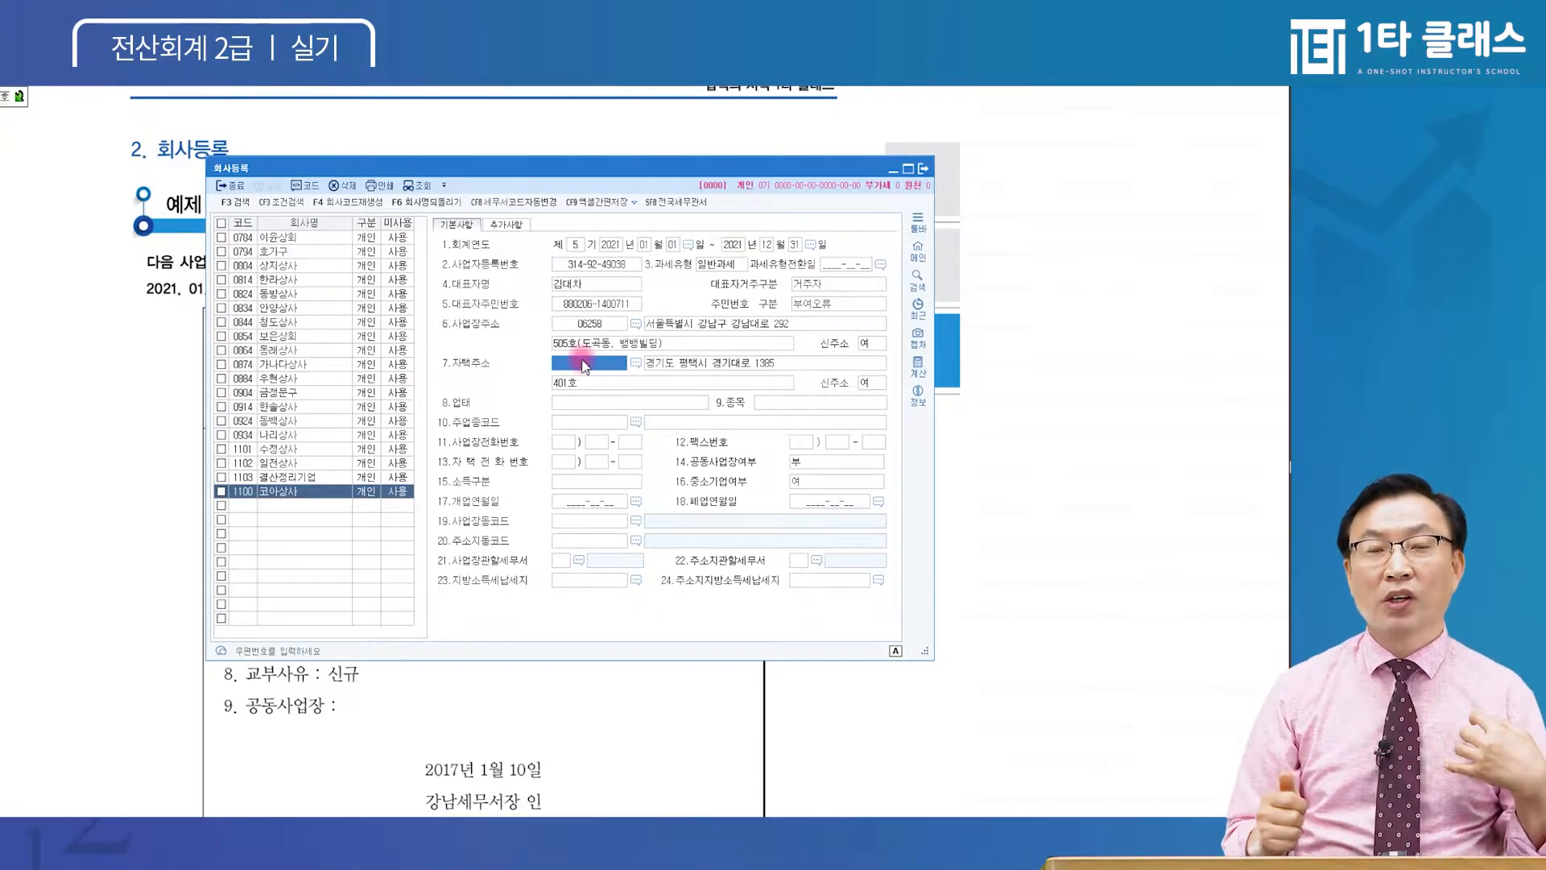
pyautogui.press('Return')
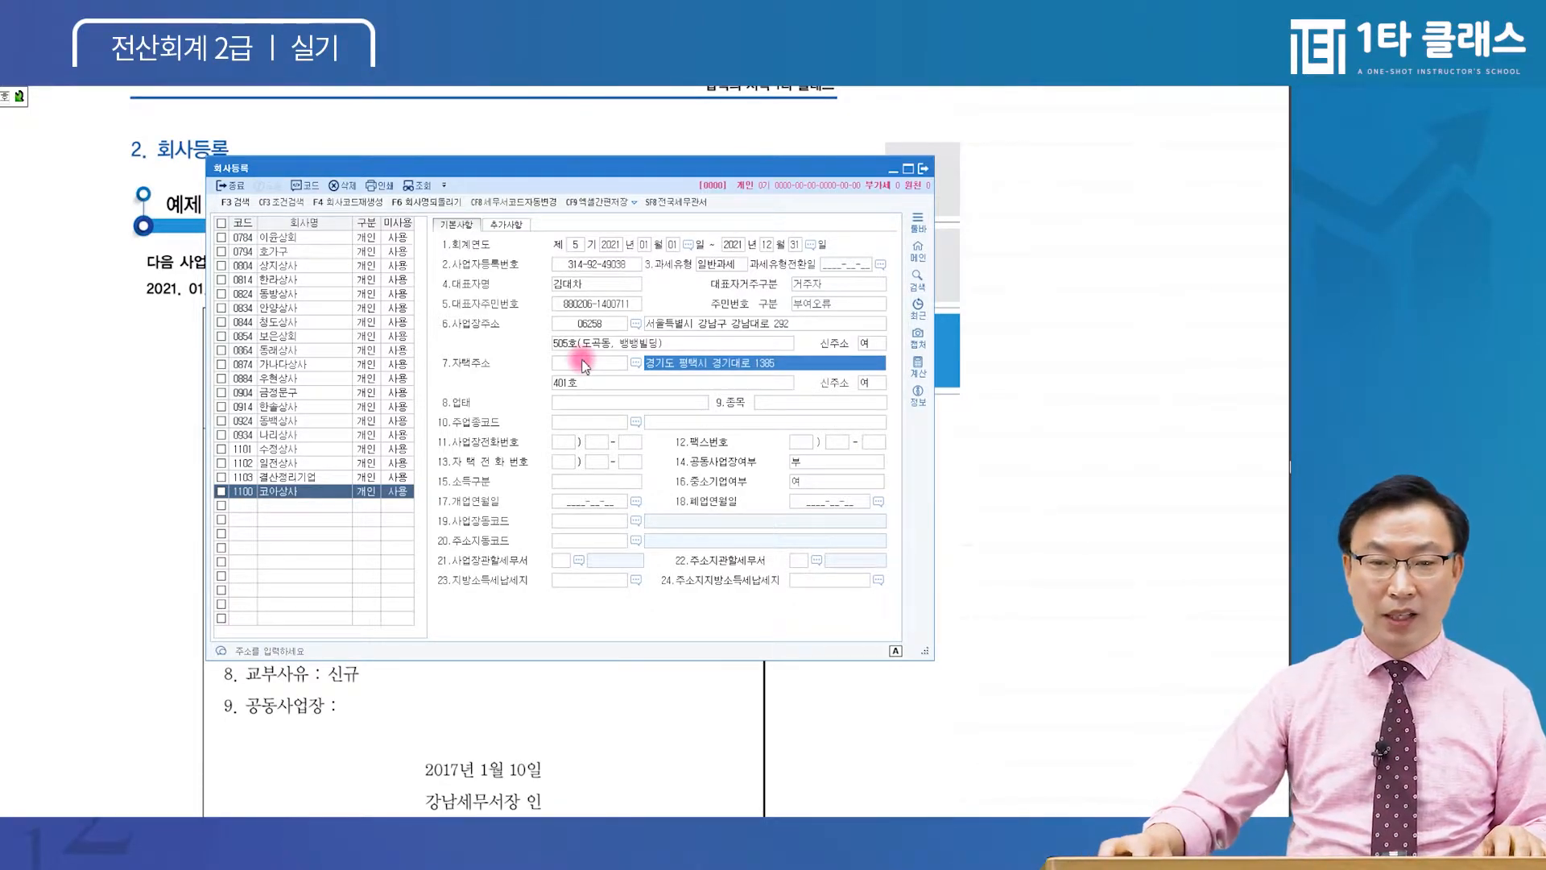
pyautogui.click(582, 403)
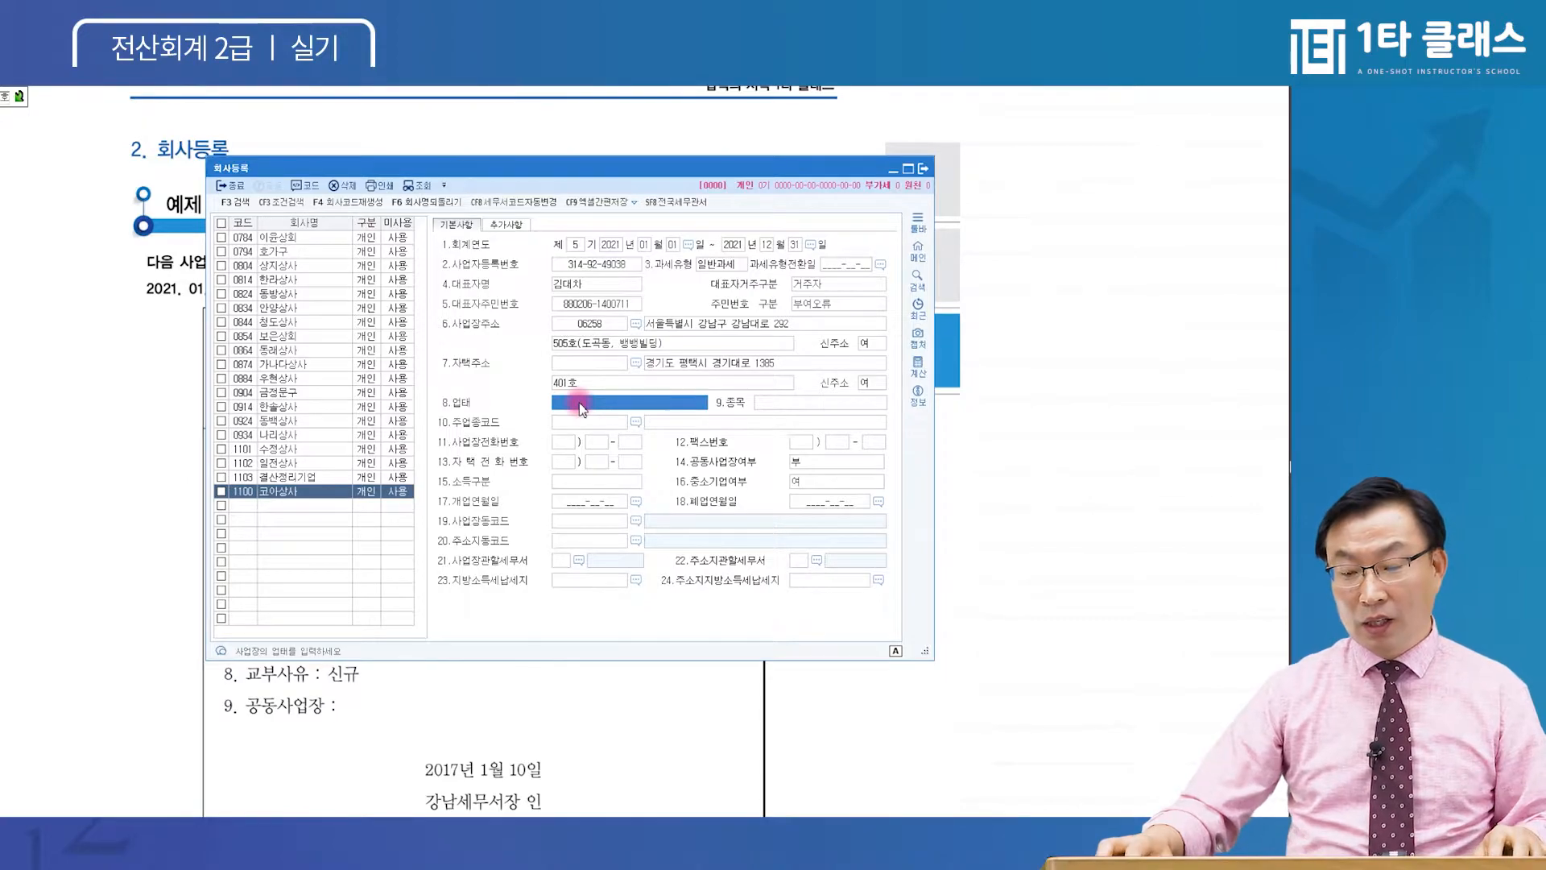
# Set 업태 to 도.소매 and 종목 to 전자제품
pyautogui.write('도')
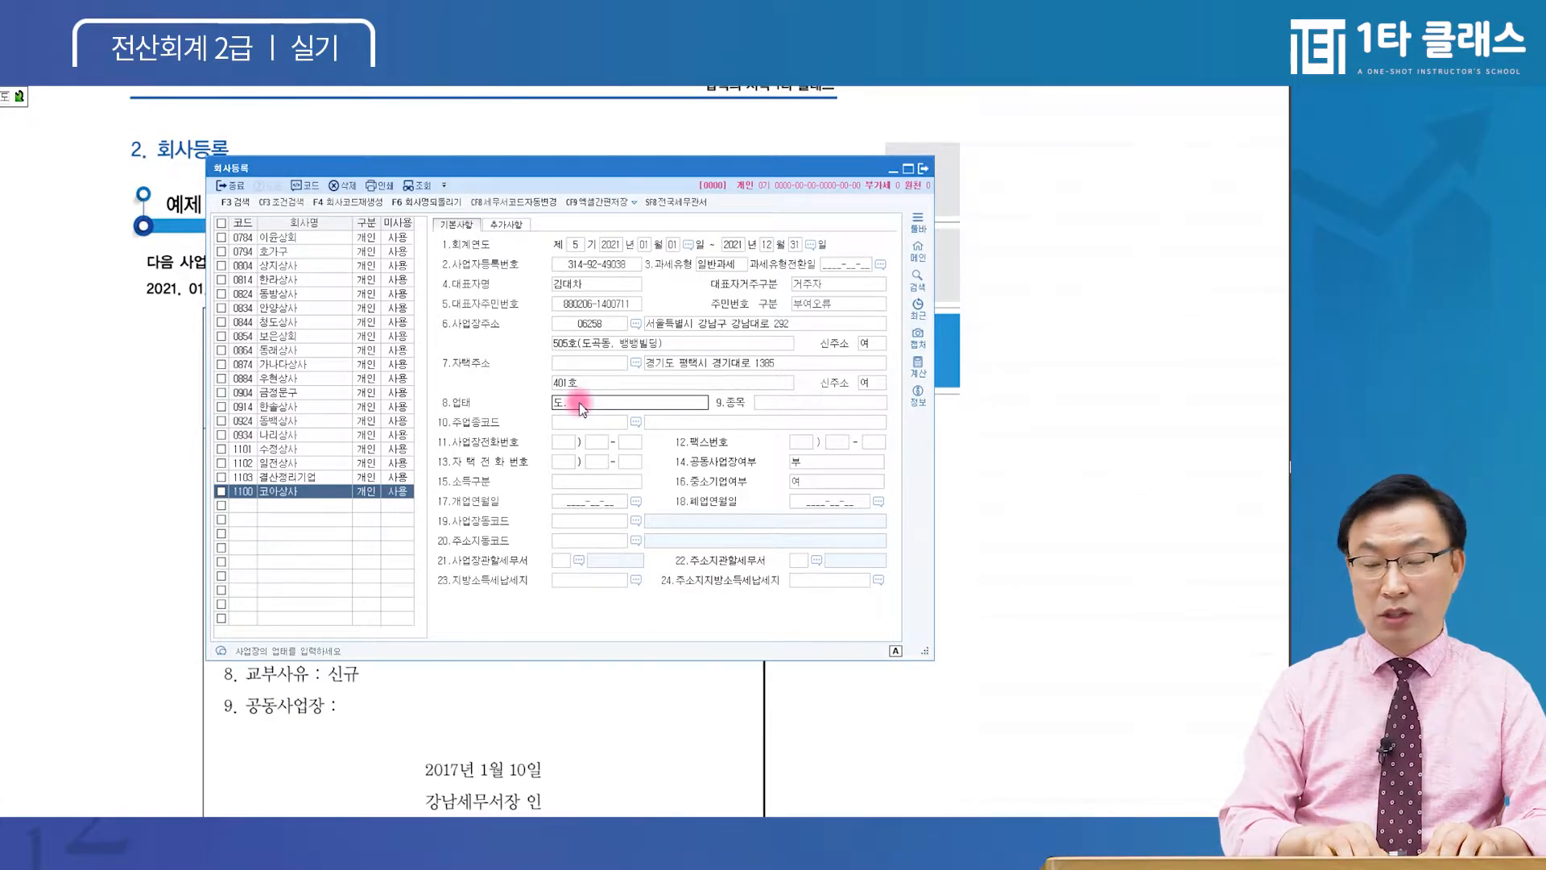
pyautogui.write('.소매')
pyautogui.press('Return')
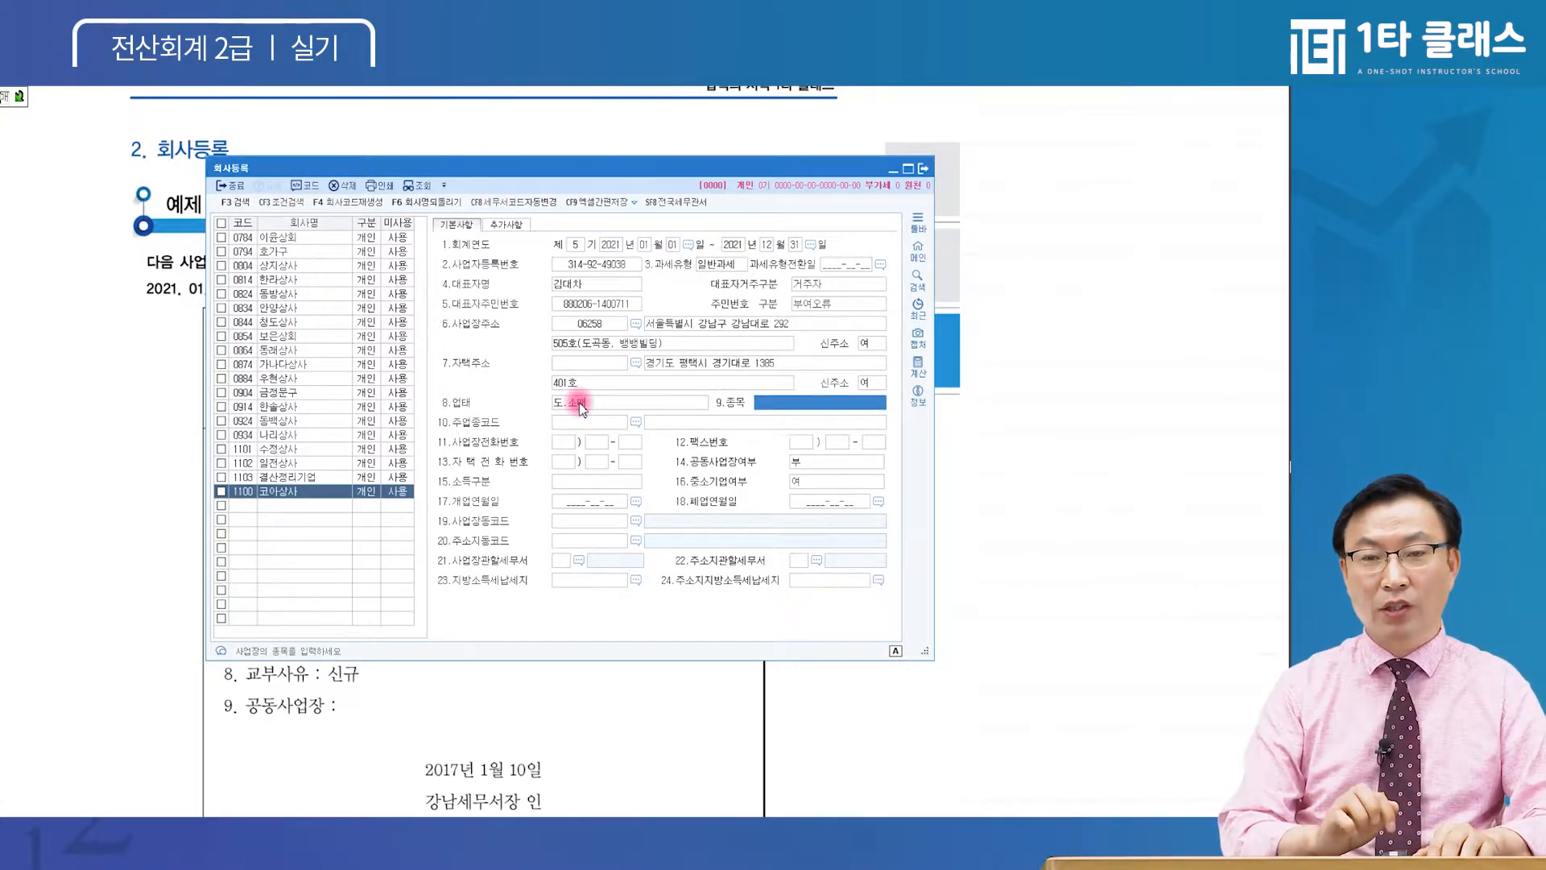
pyautogui.click(818, 407)
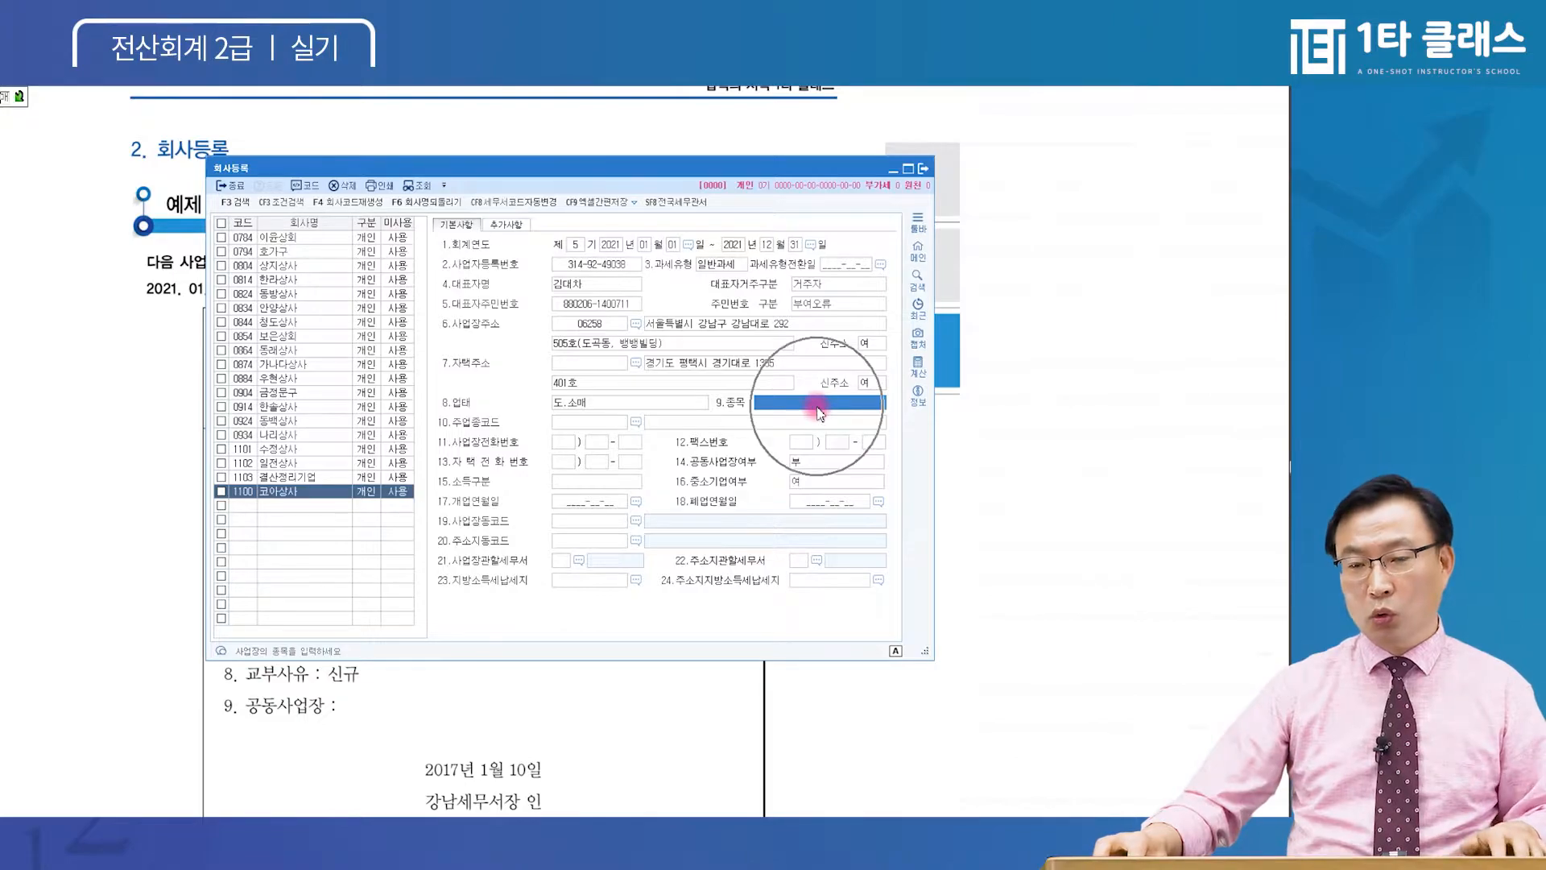
pyautogui.write('전자제품')
pyautogui.press('Return')
# Check the entries against the business registration certificate and return to the form
pyautogui.click(216, 511)
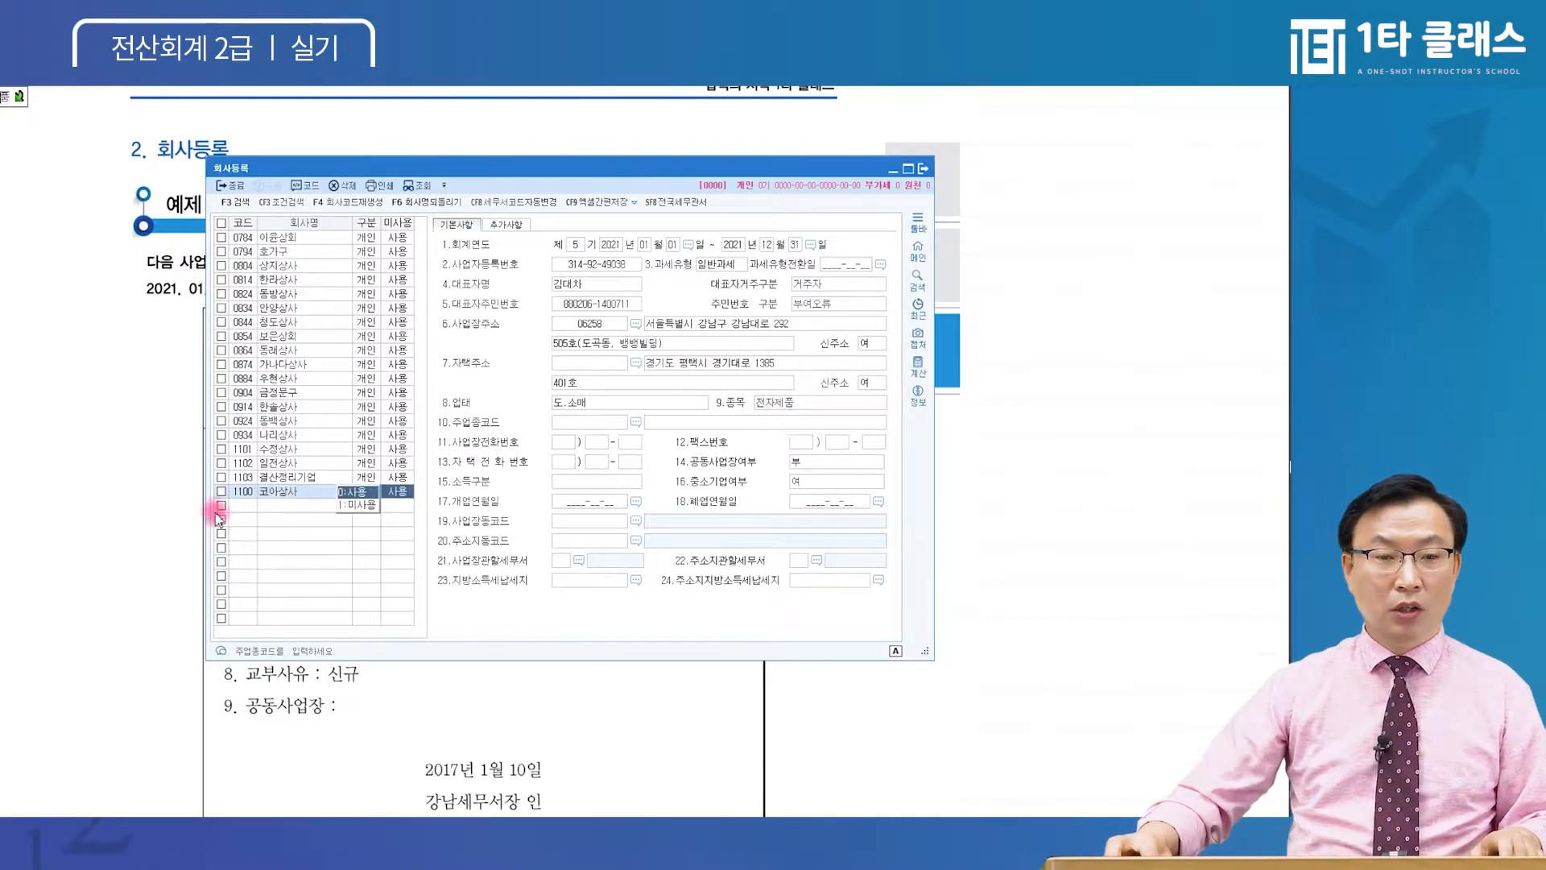
pyautogui.click(186, 516)
pyautogui.press('ctrl')
pyautogui.scroll(-1, 523, 643)
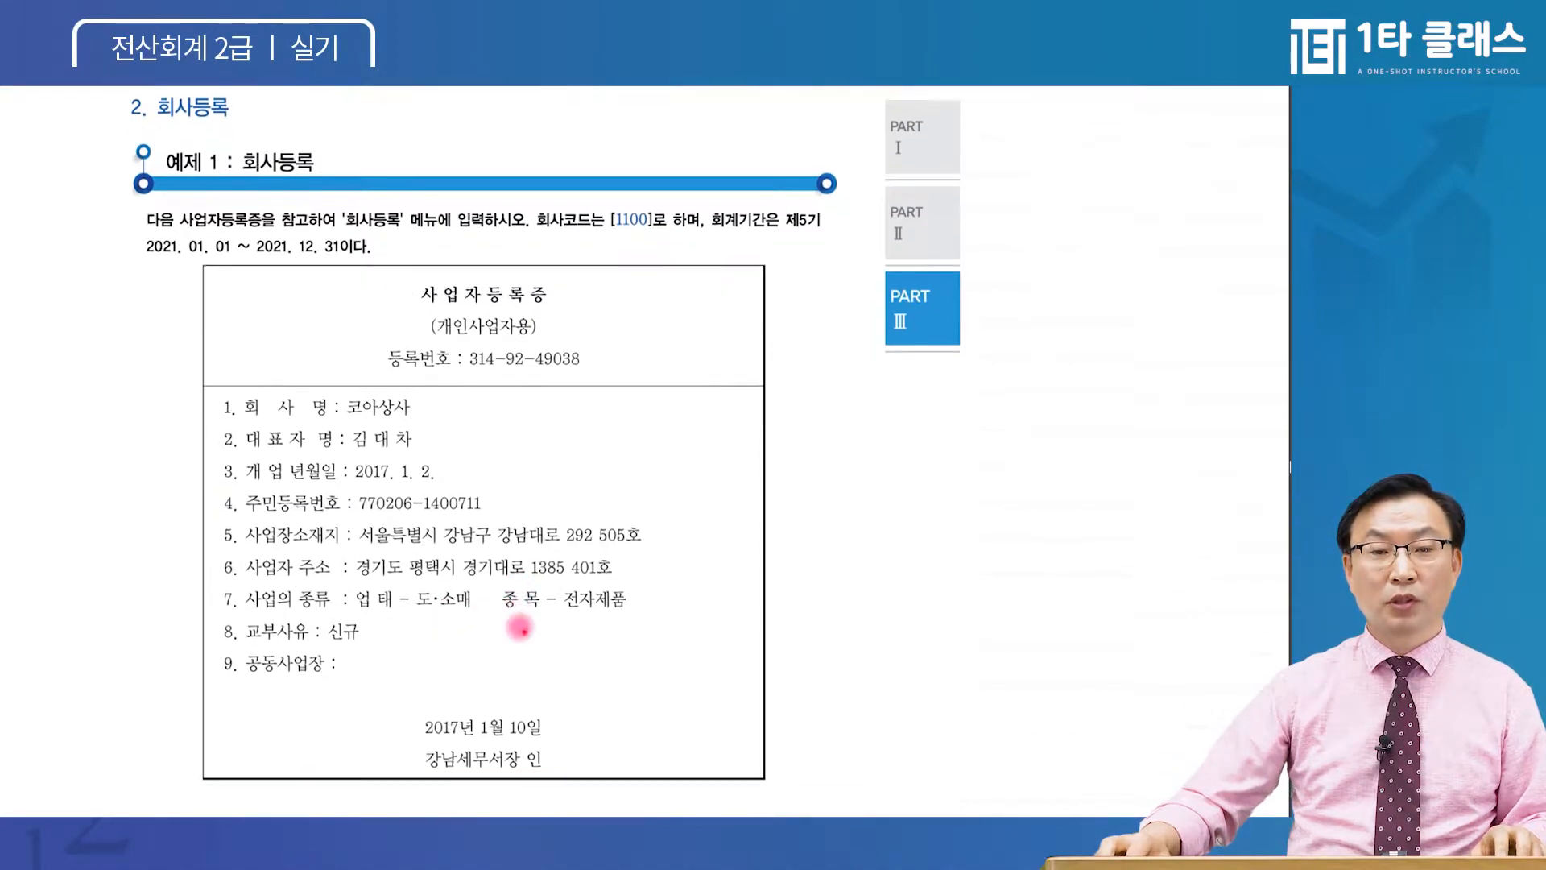
pyautogui.press('ctrl')
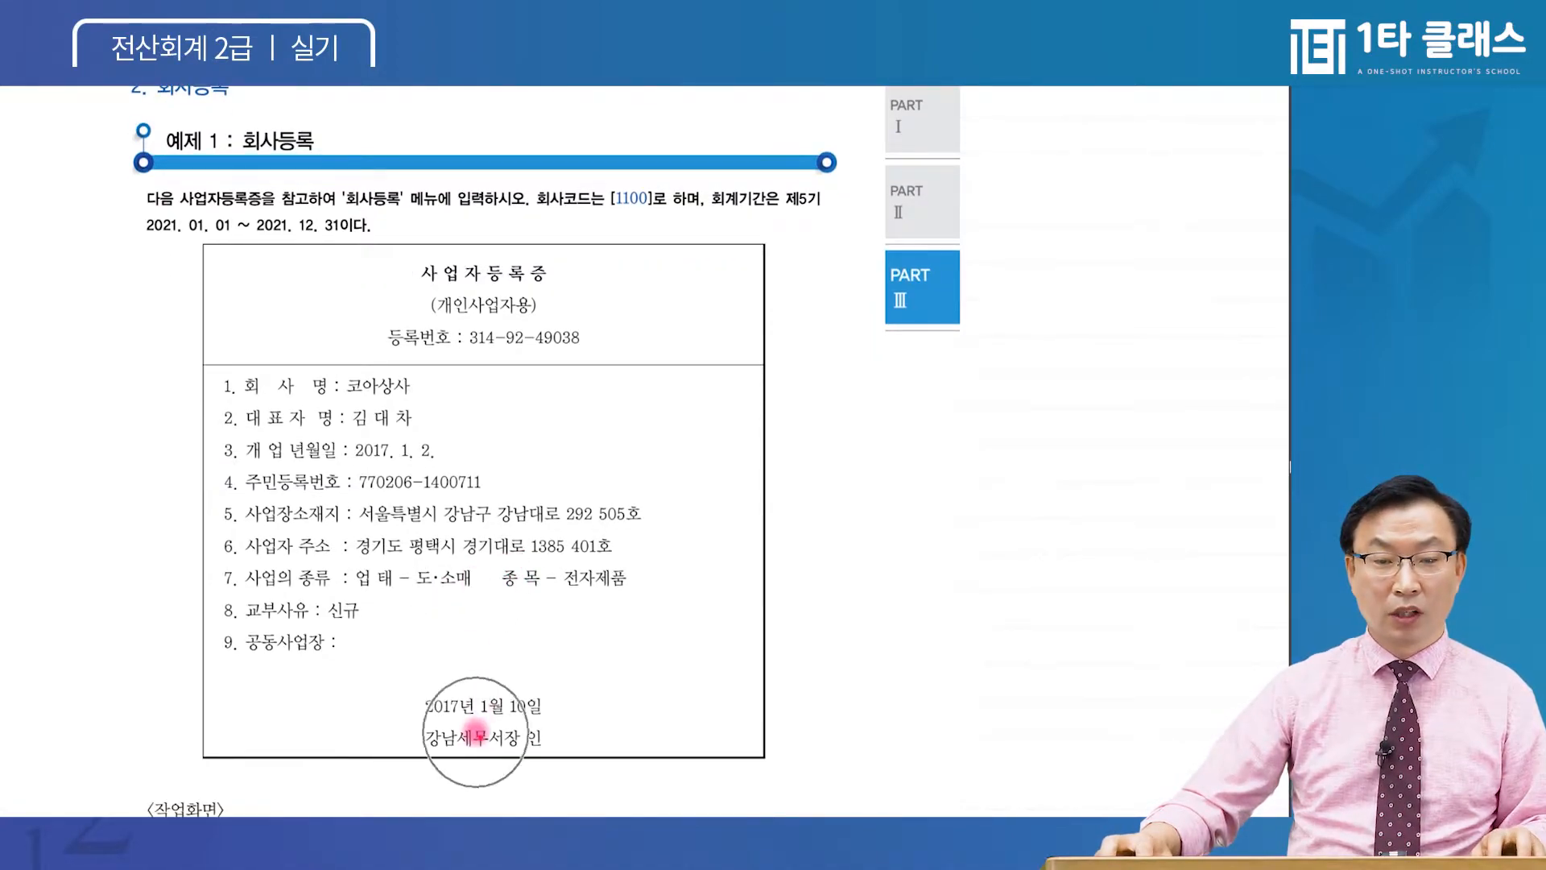
pyautogui.click(488, 852)
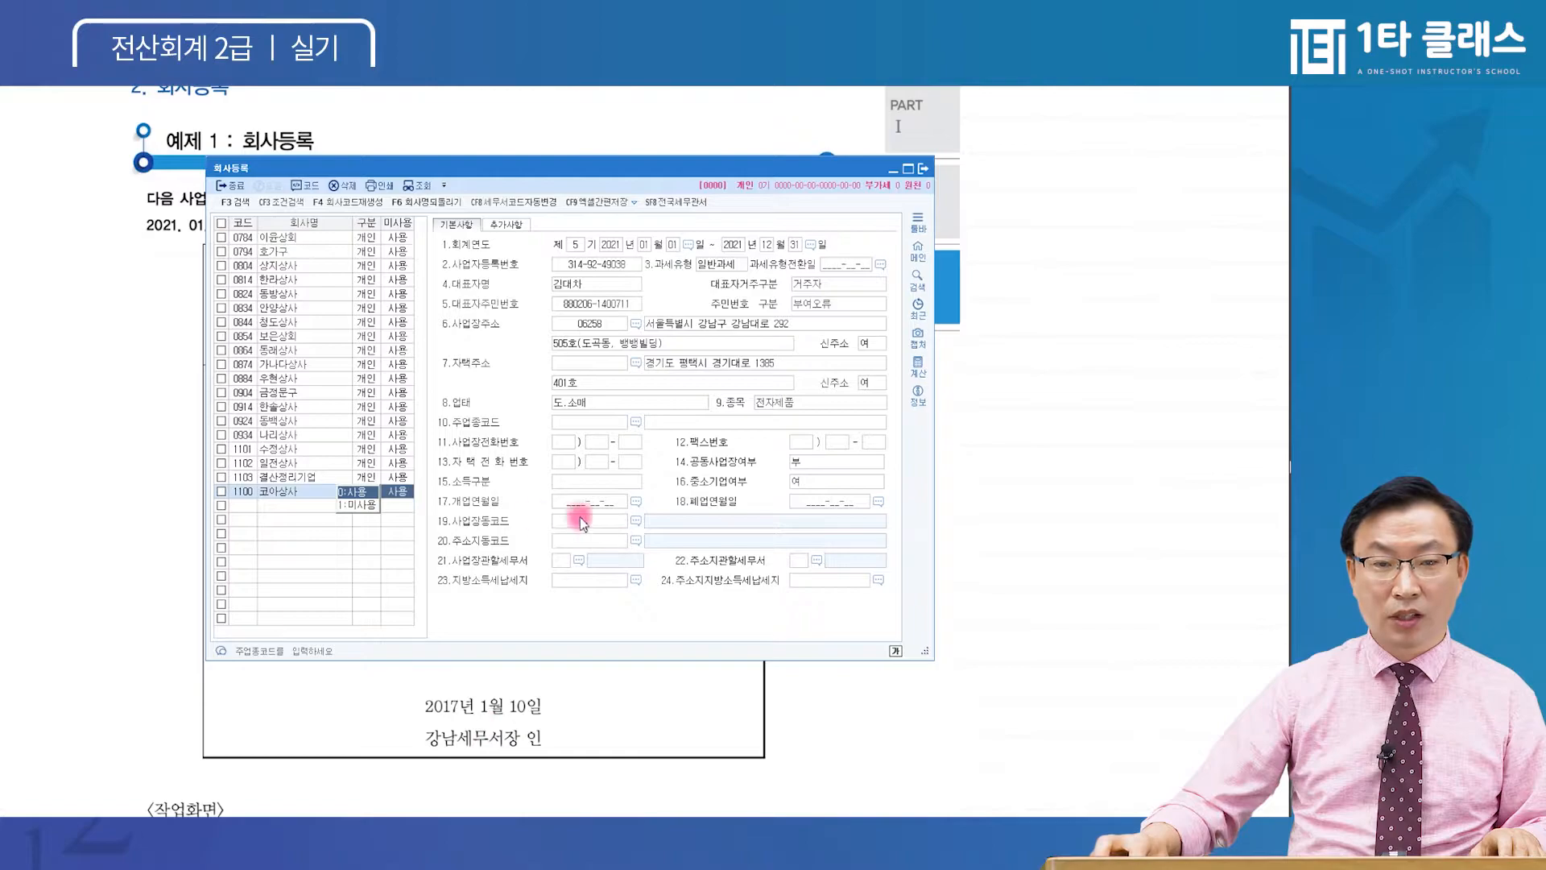
# Move past the industry code and enter opening date 2017-01-02
pyautogui.click(625, 406)
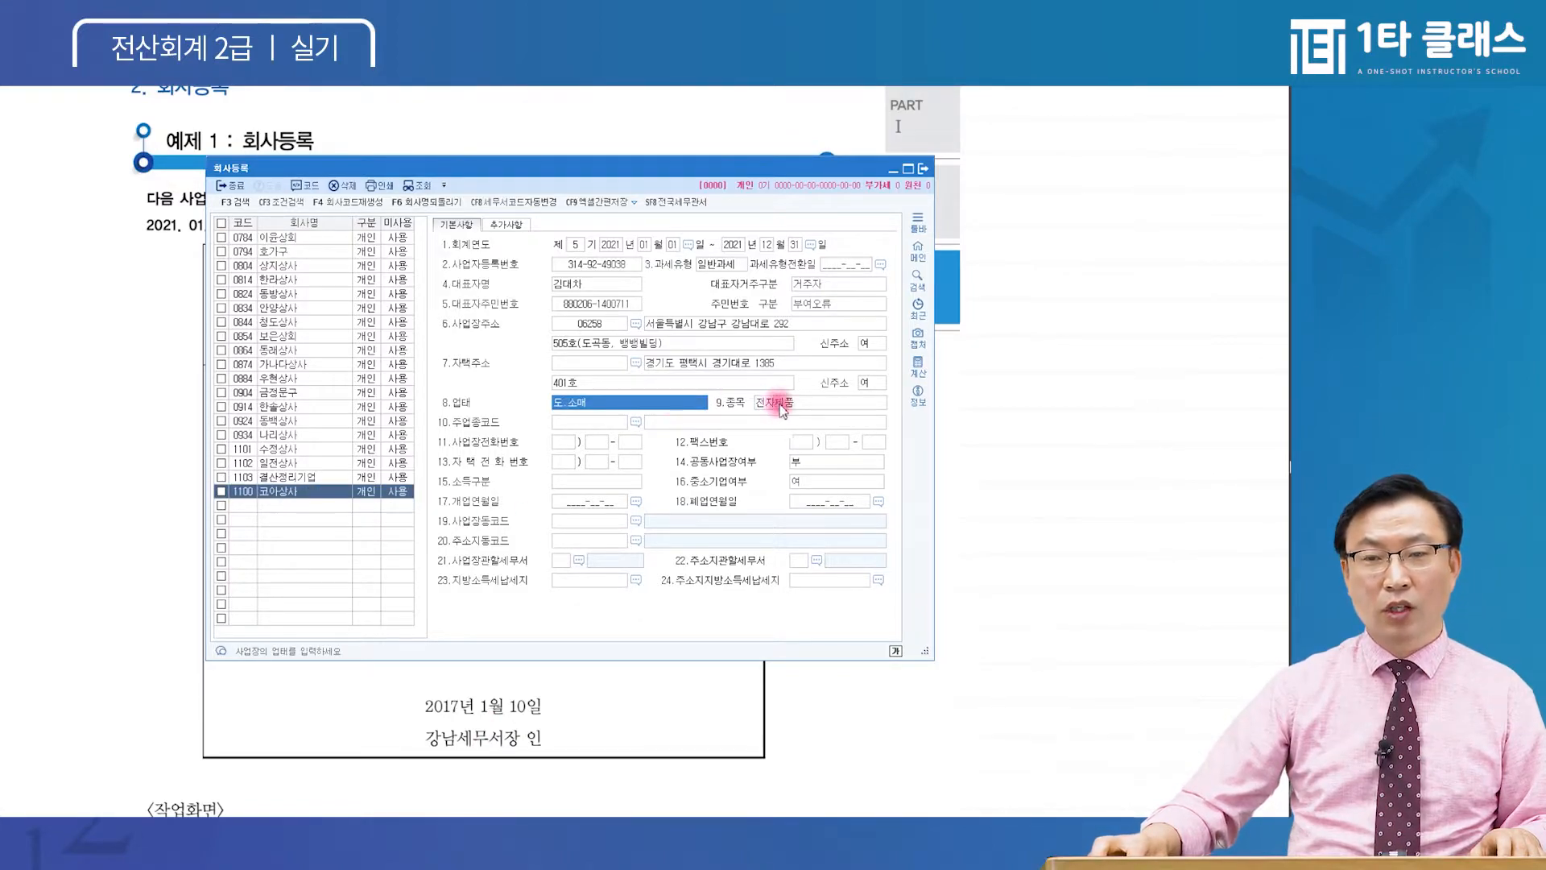
pyautogui.click(769, 402)
pyautogui.press('Return')
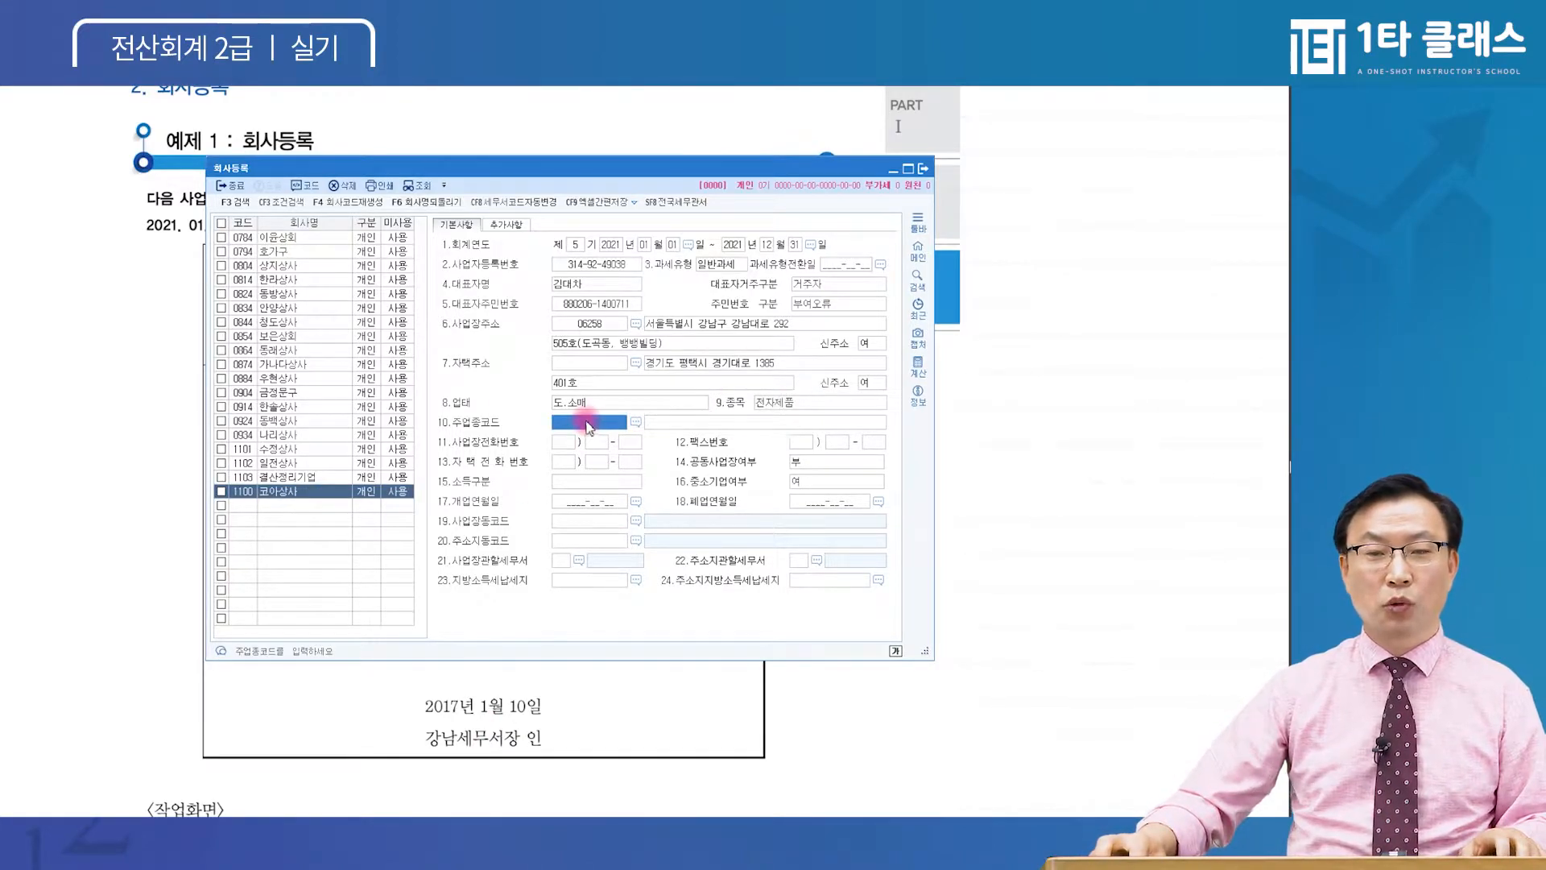
pyautogui.click(574, 504)
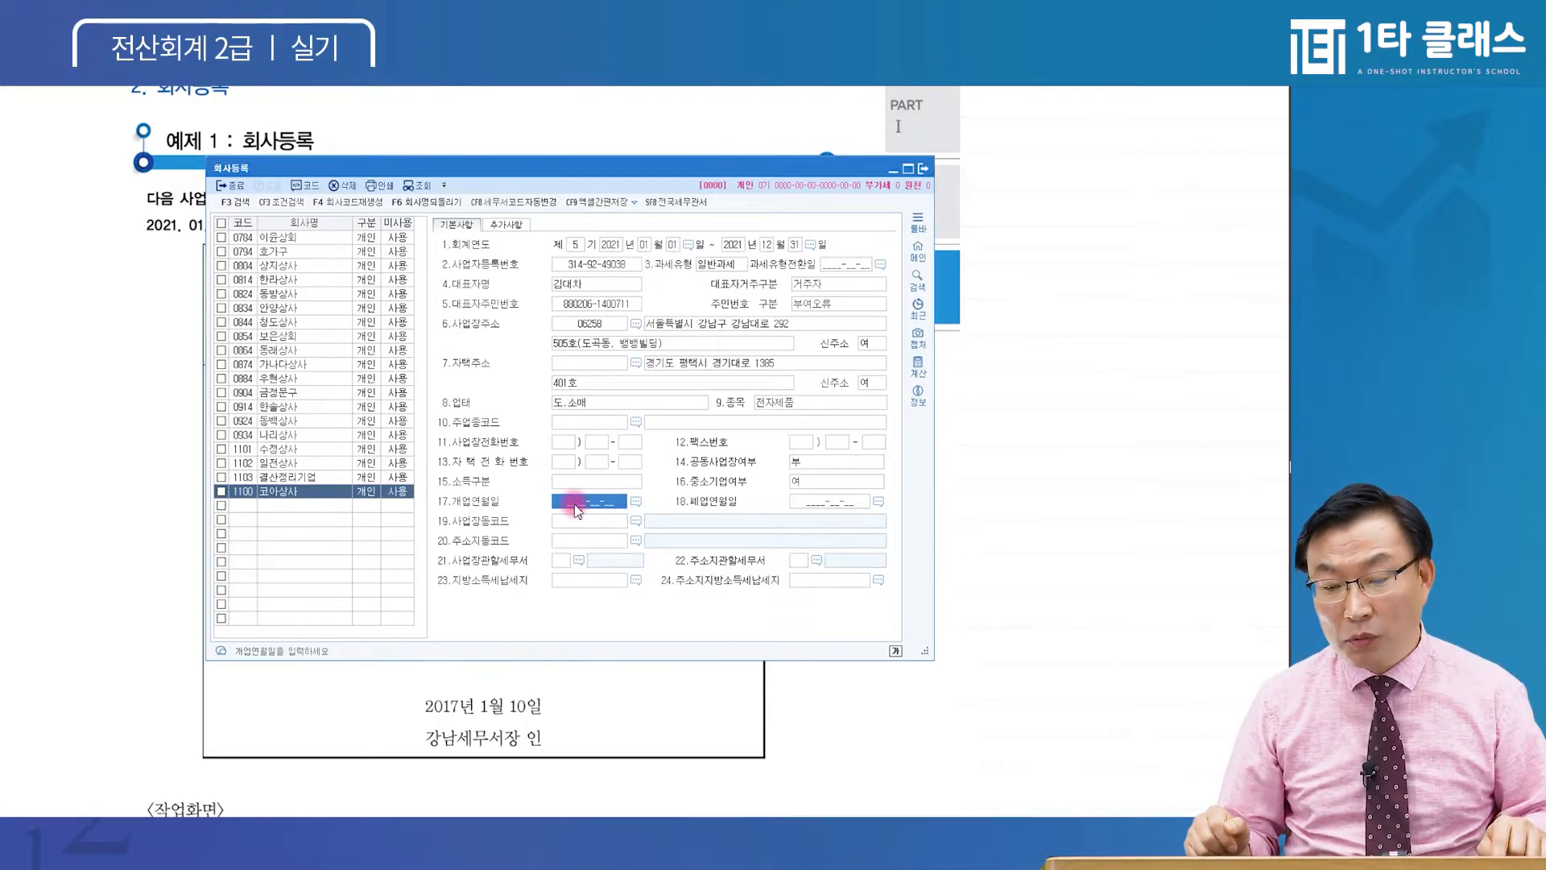
pyautogui.write('20171')
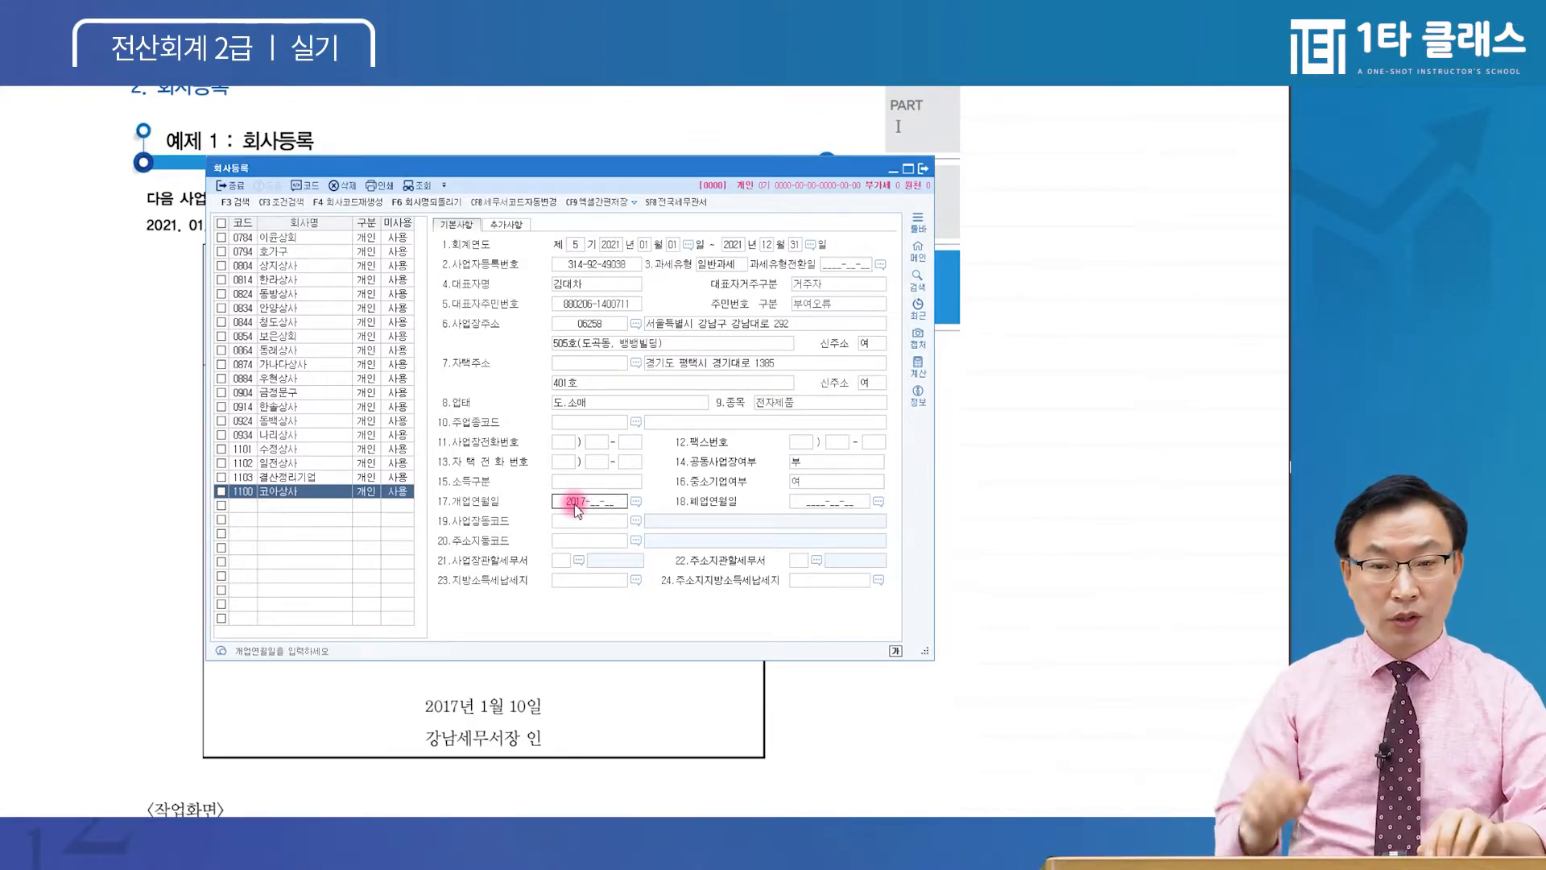
pyautogui.write('01-1')
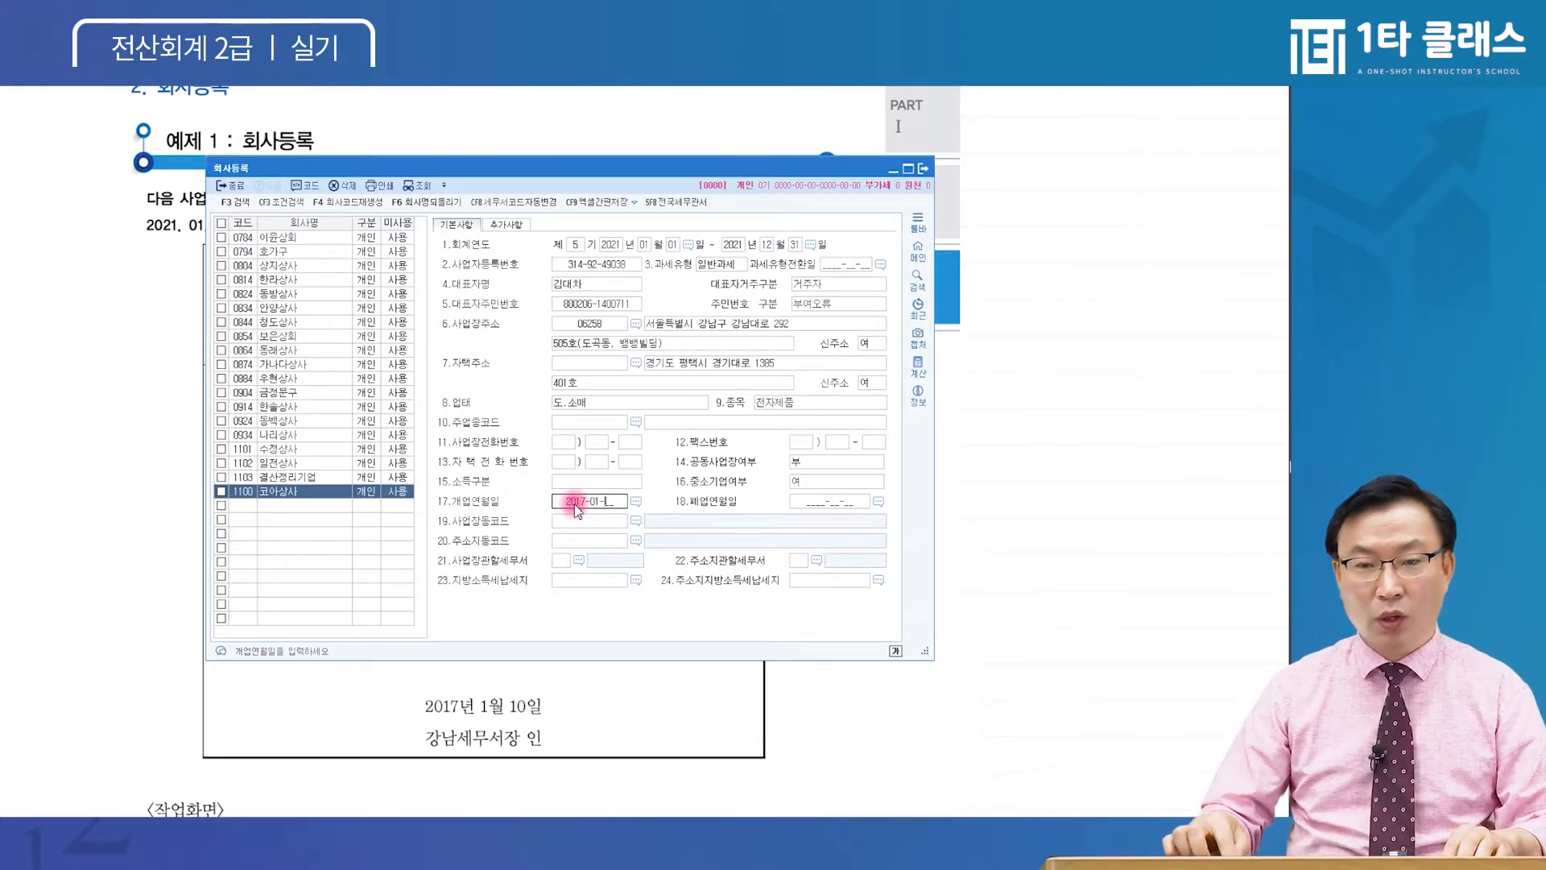
pyautogui.write('02')
pyautogui.press('Return')
# Re-edit the opening date, settle on 2017-01-02, and move past the closure date
pyautogui.click(573, 504)
pyautogui.click(573, 505)
pyautogui.write('12')
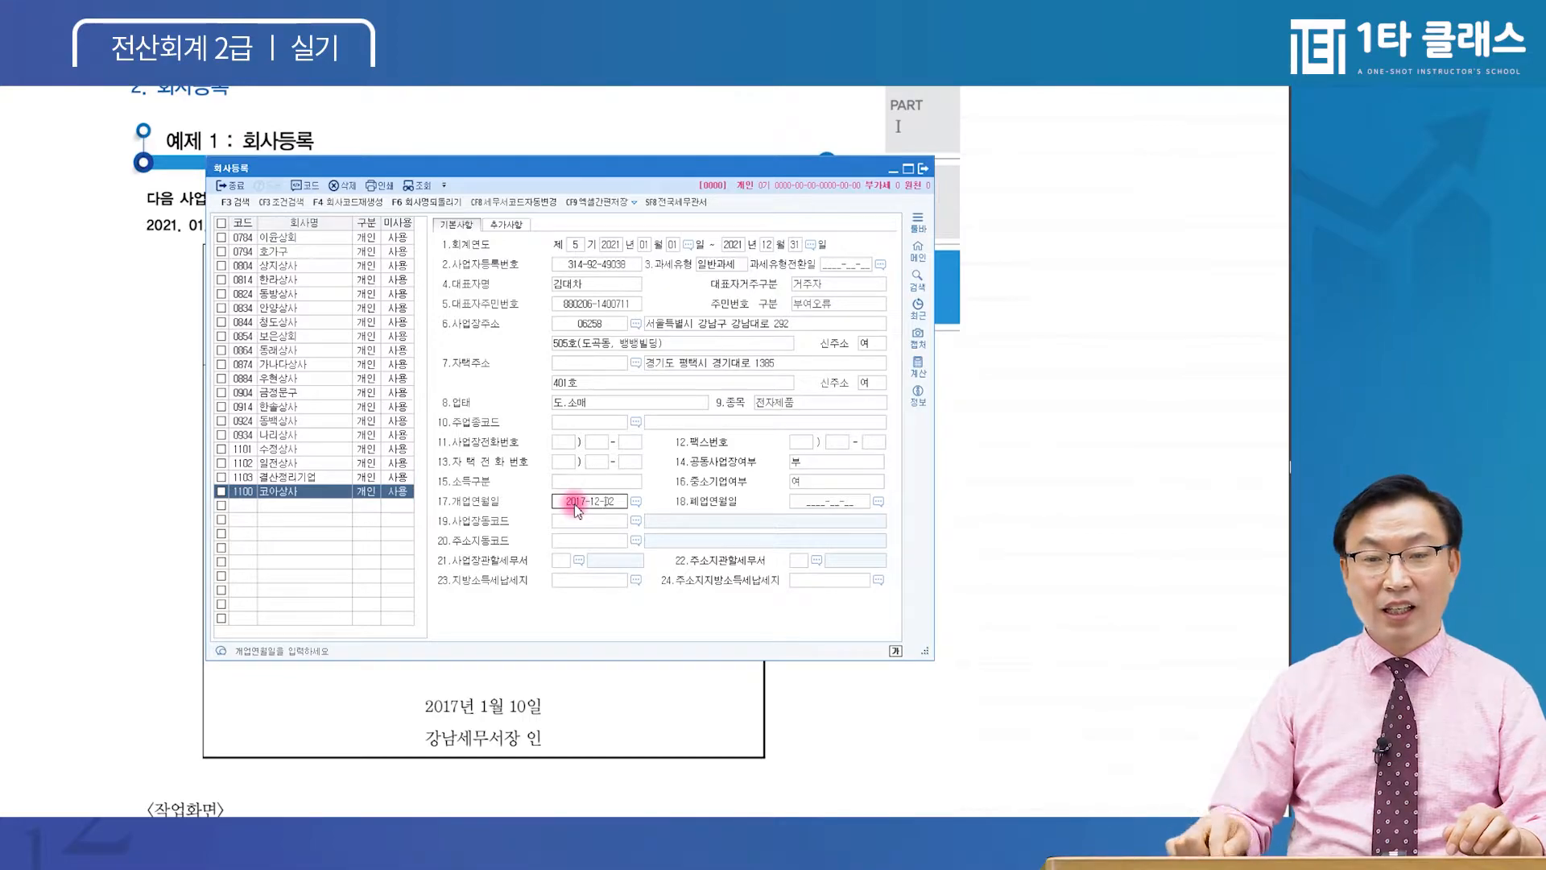
pyautogui.press('Return')
pyautogui.click(574, 504)
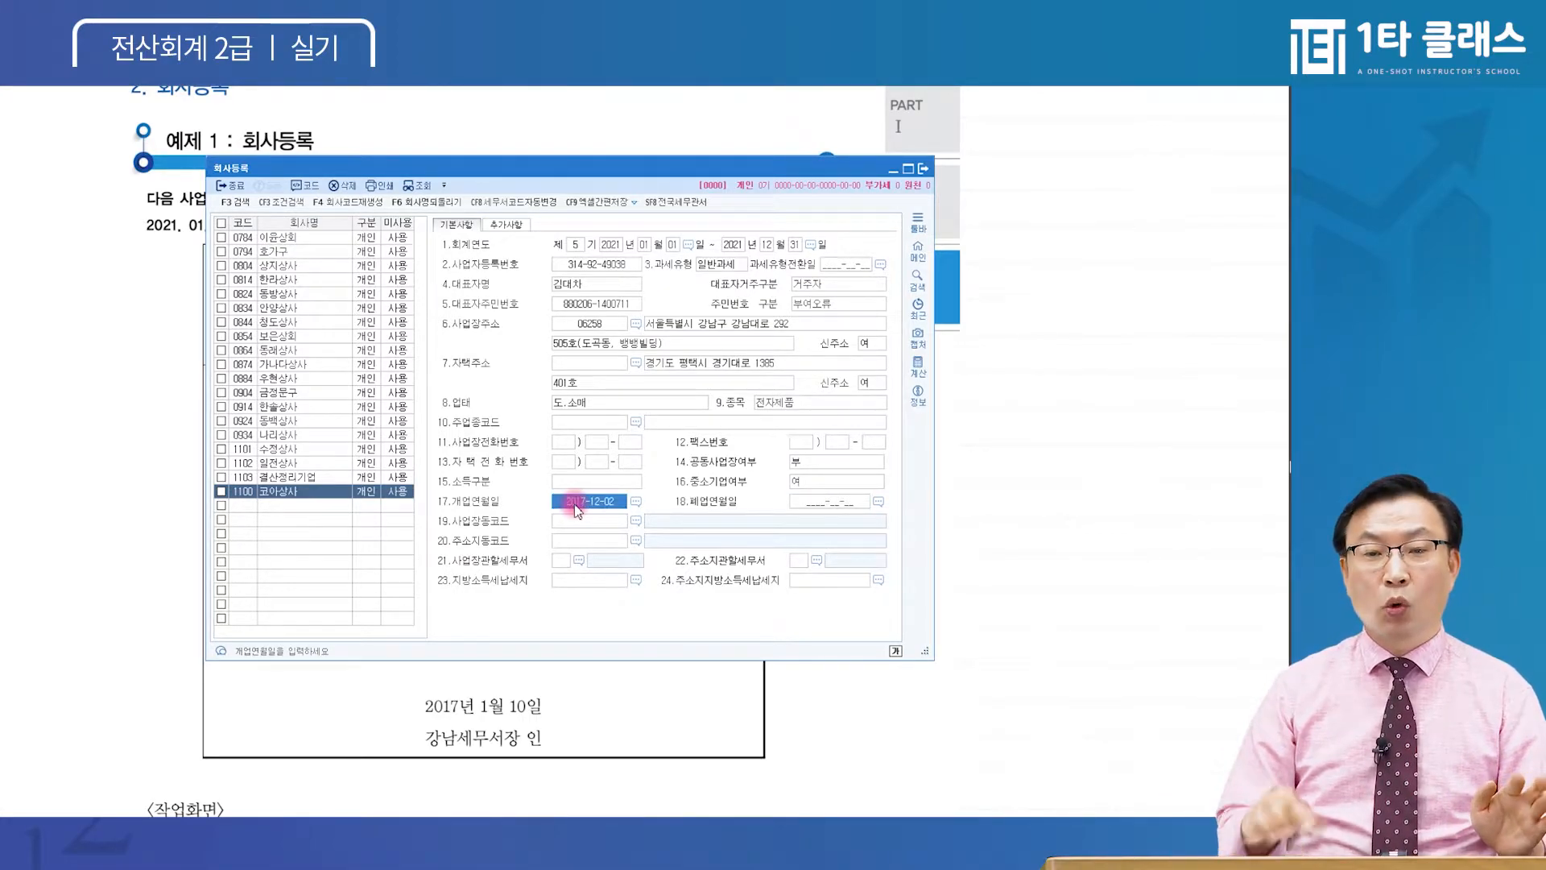
pyautogui.click(576, 506)
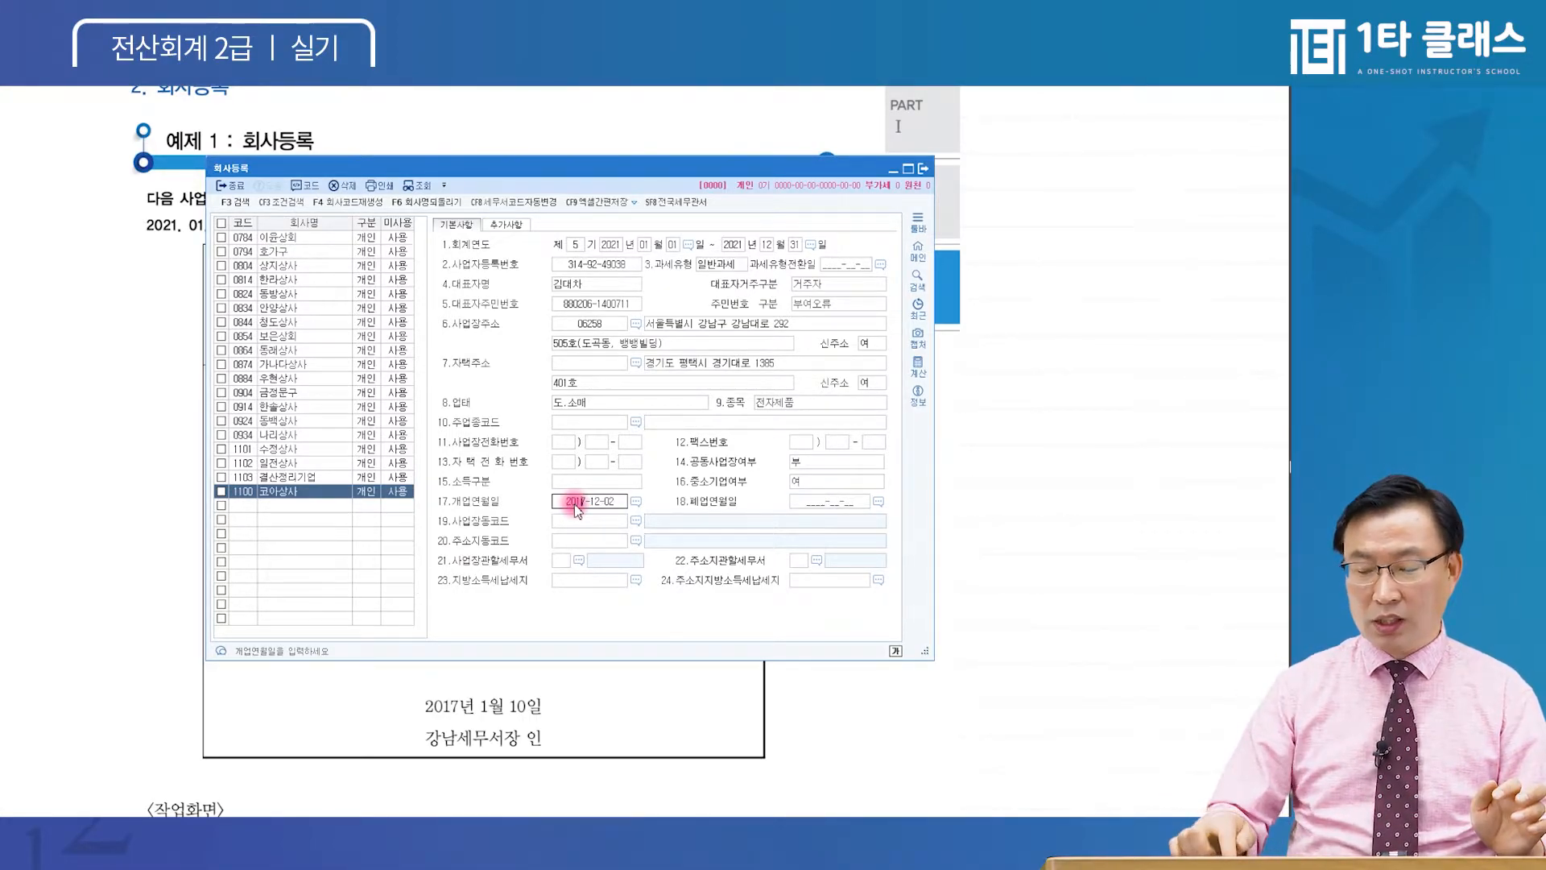
pyautogui.press('Return')
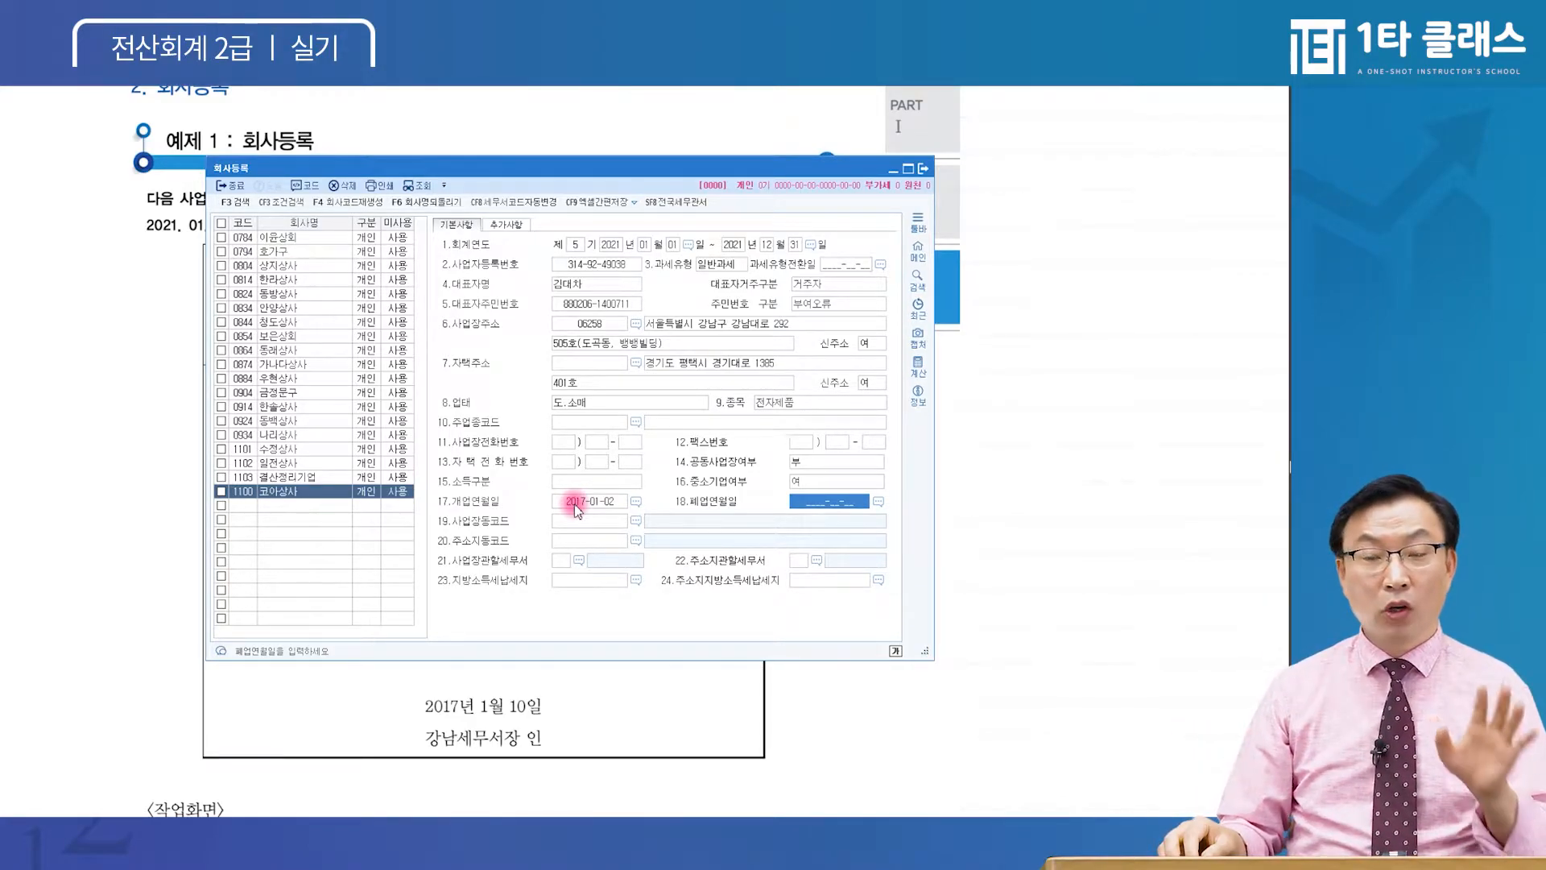
pyautogui.press('Return')
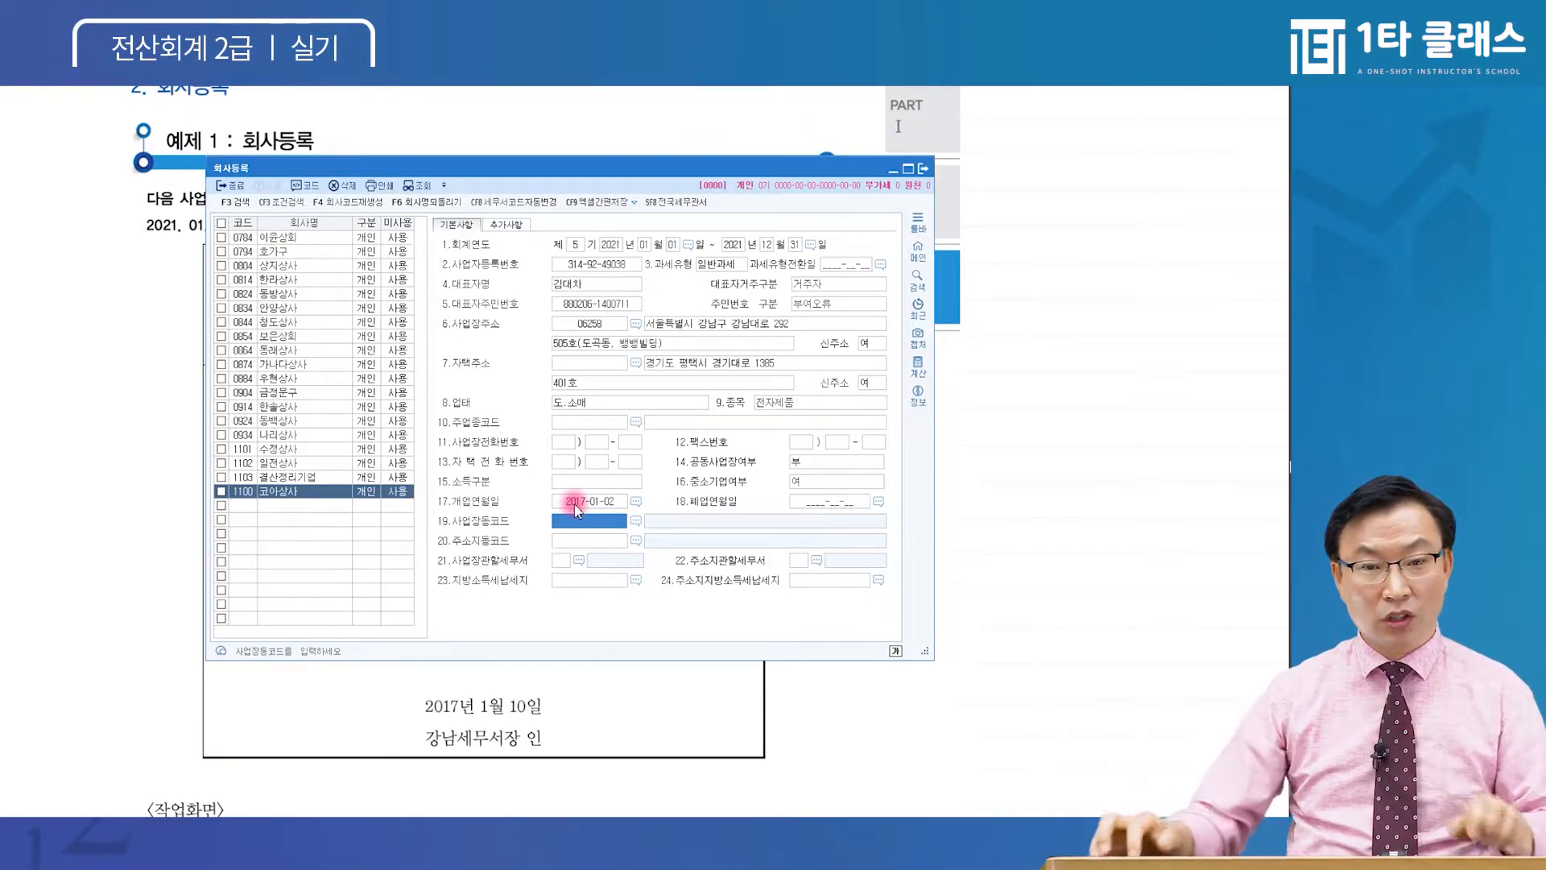
pyautogui.click(563, 561)
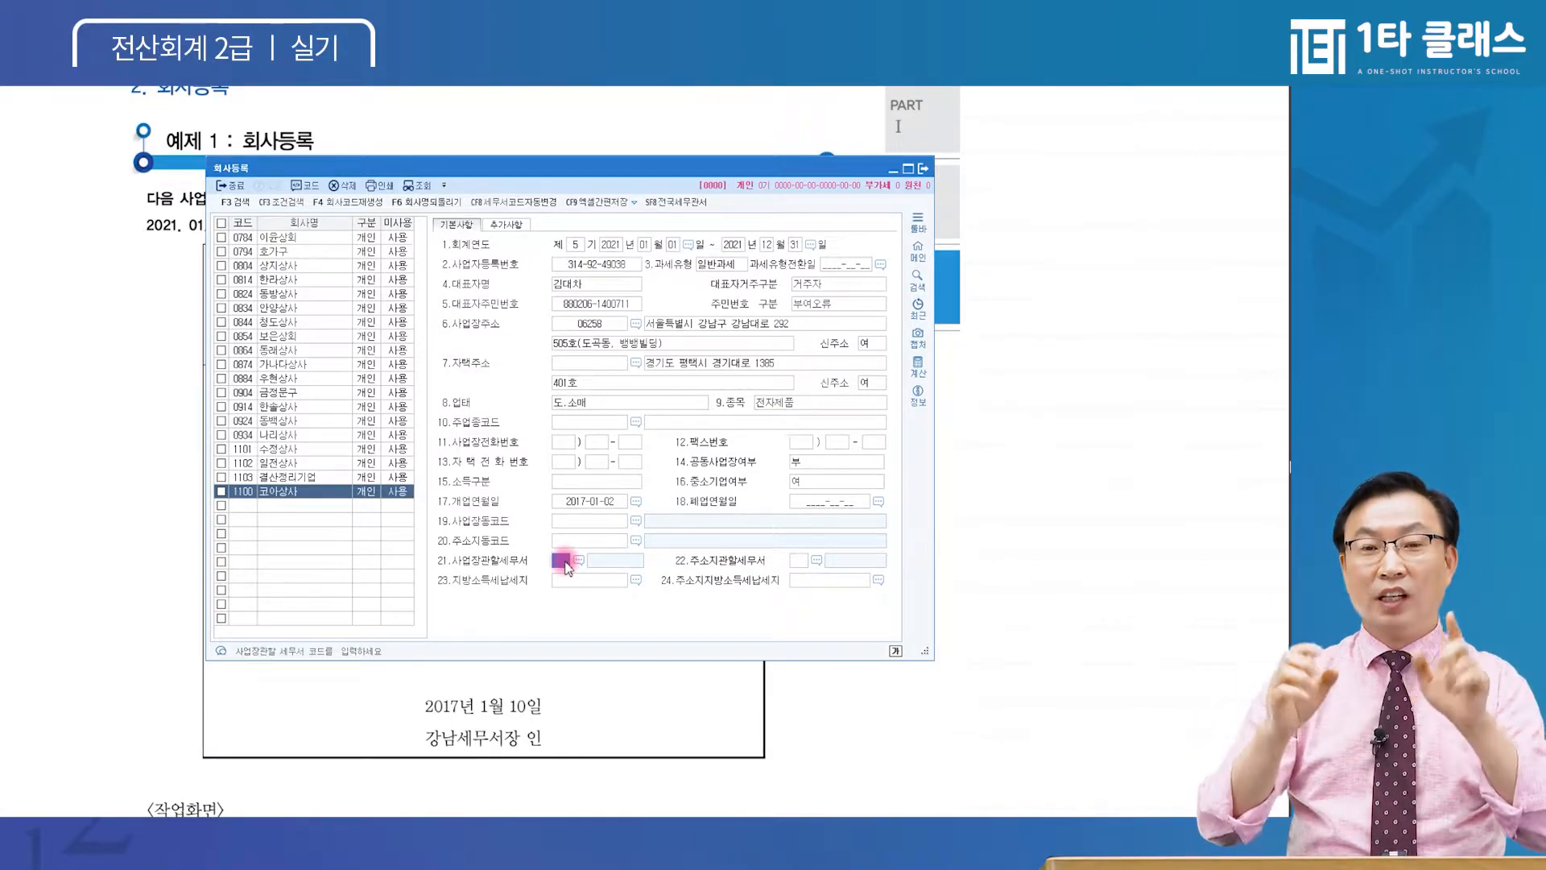
pyautogui.click(592, 264)
pyautogui.click(589, 283)
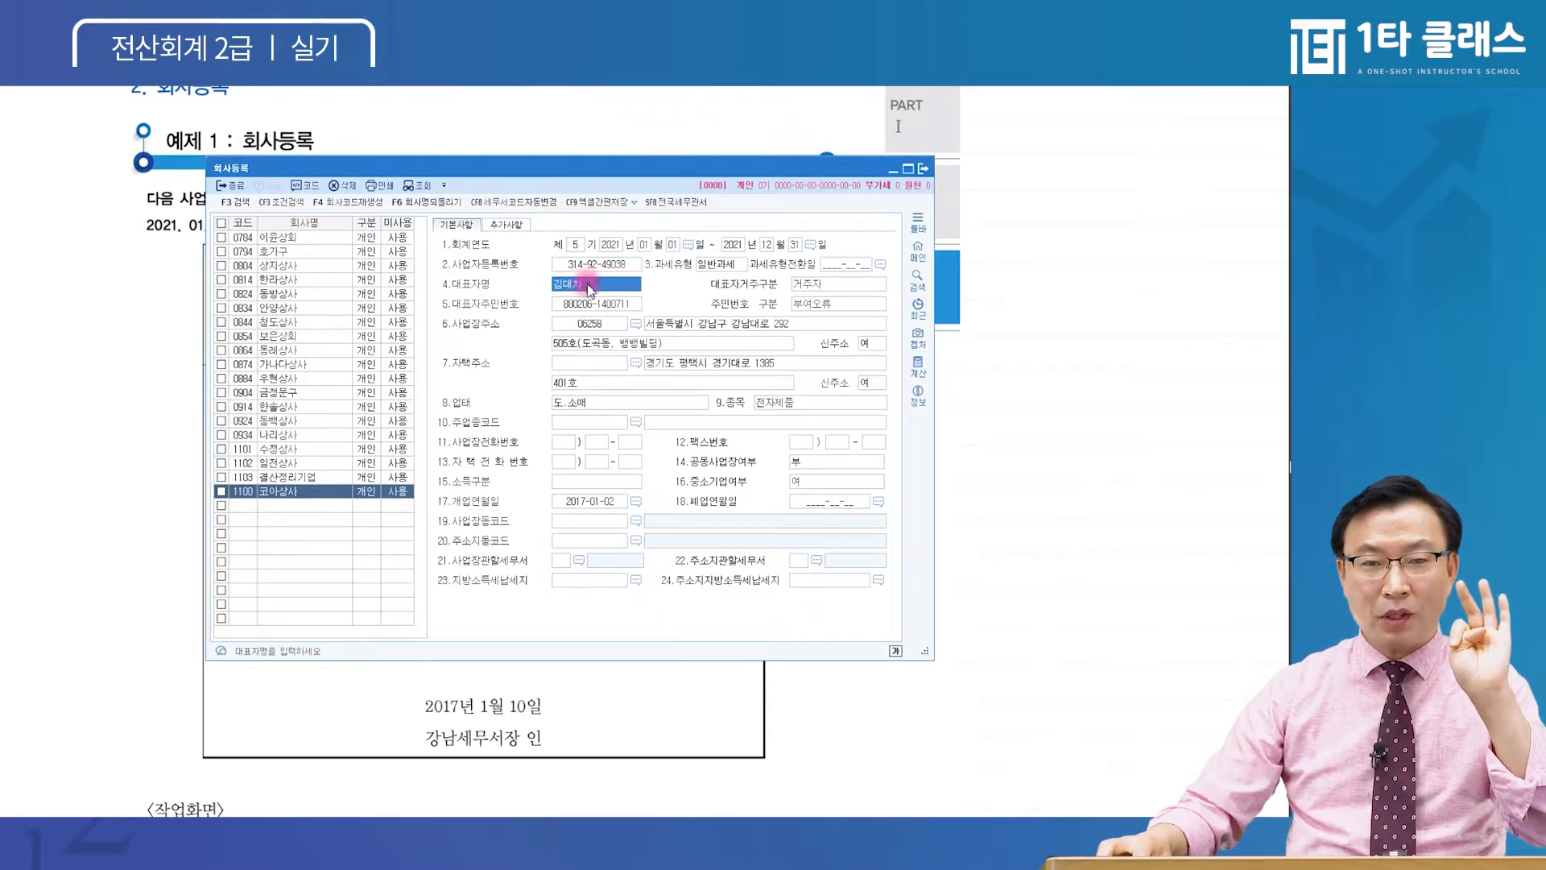
pyautogui.click(590, 304)
pyautogui.click(587, 324)
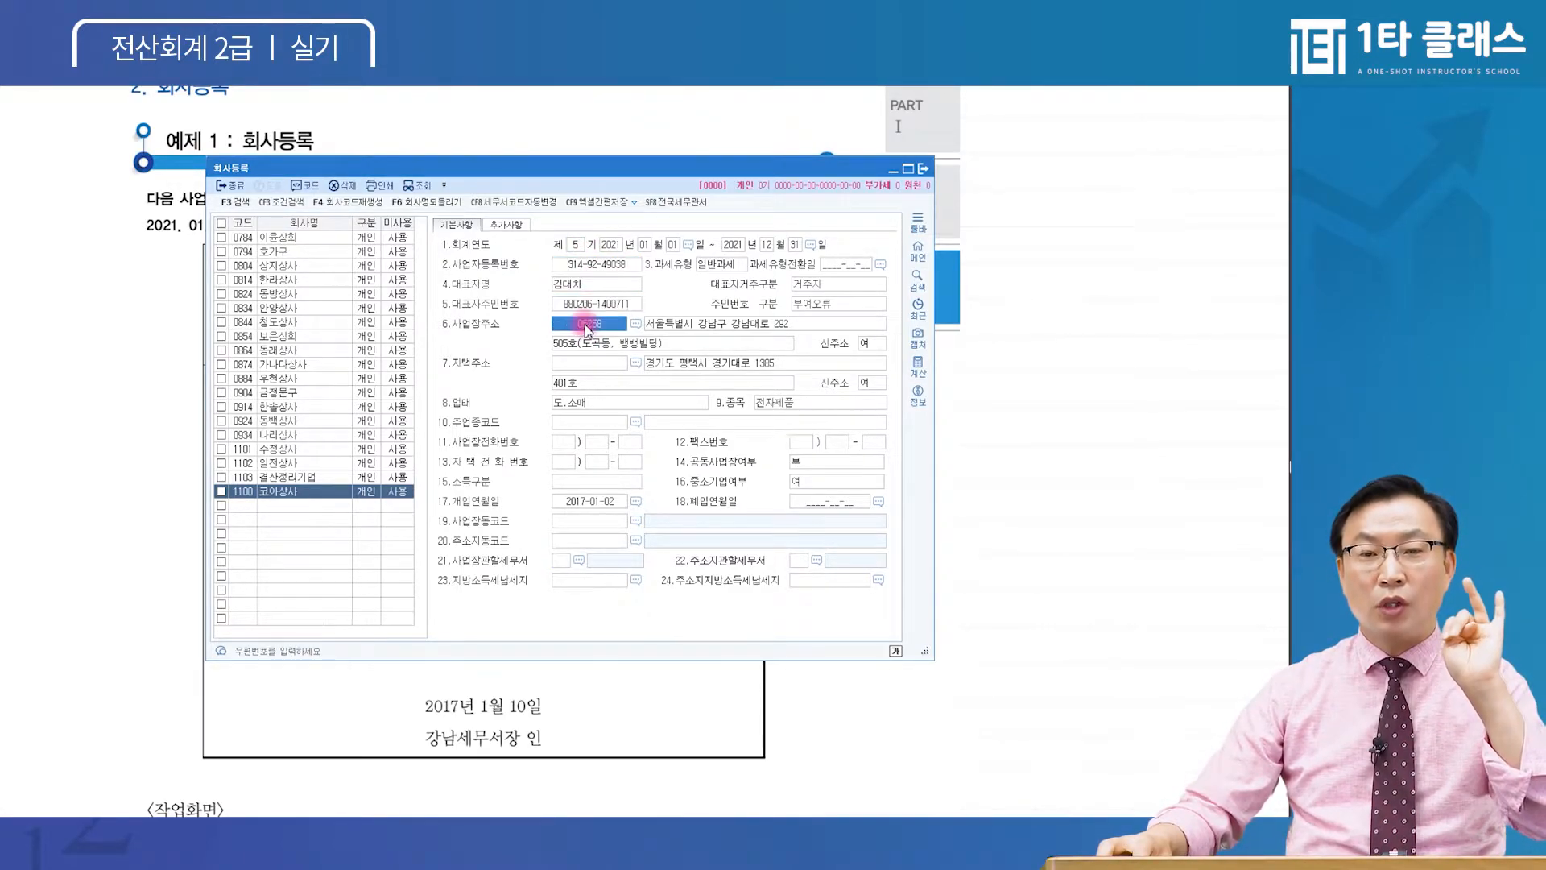
pyautogui.click(576, 402)
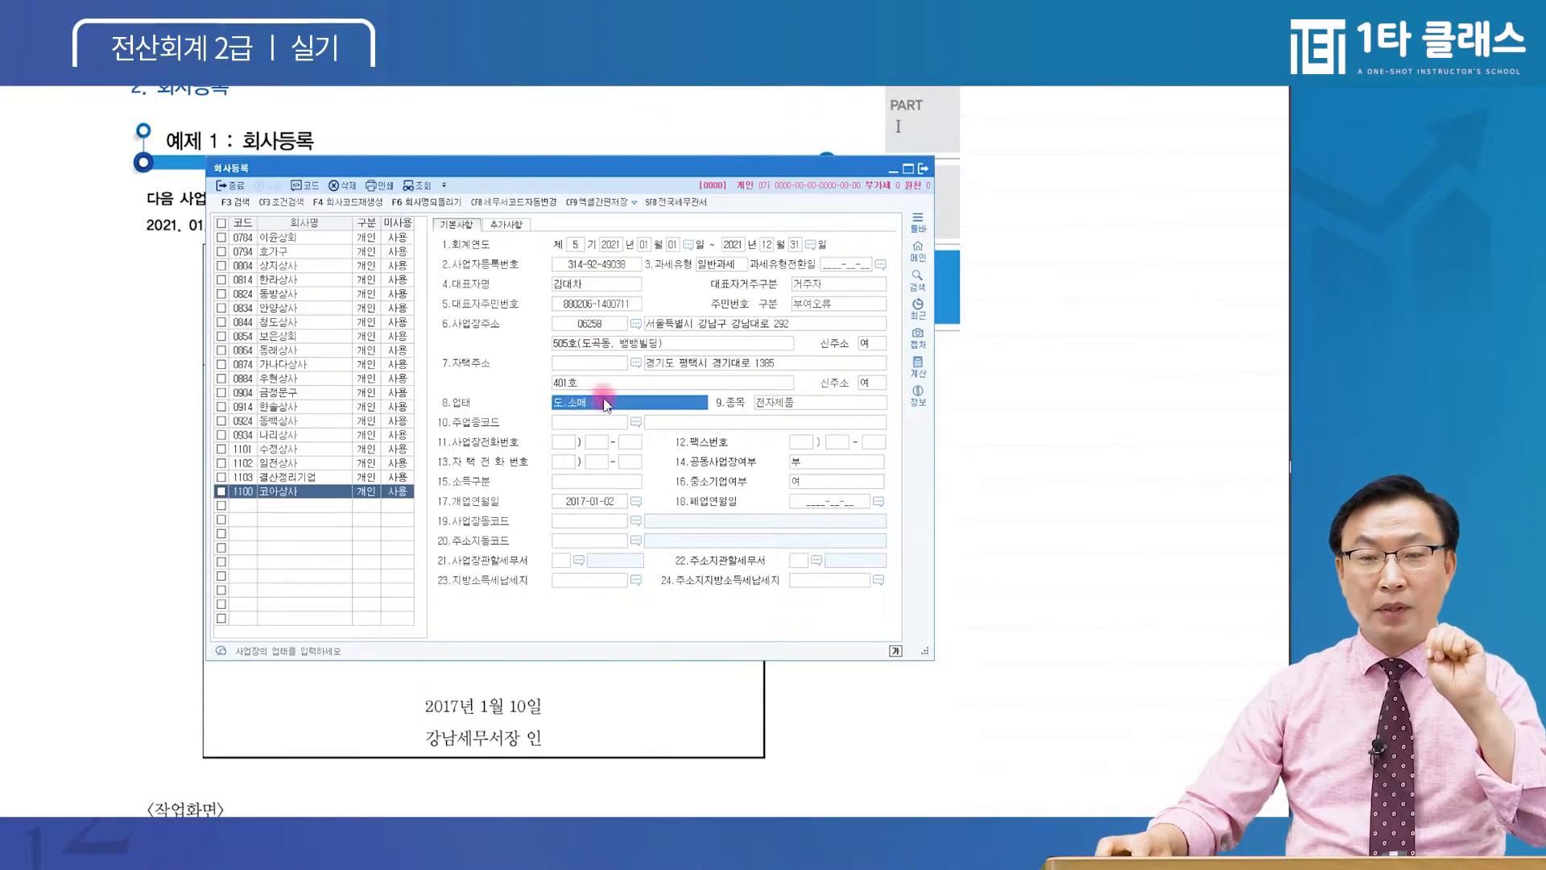
pyautogui.click(809, 402)
pyautogui.click(566, 501)
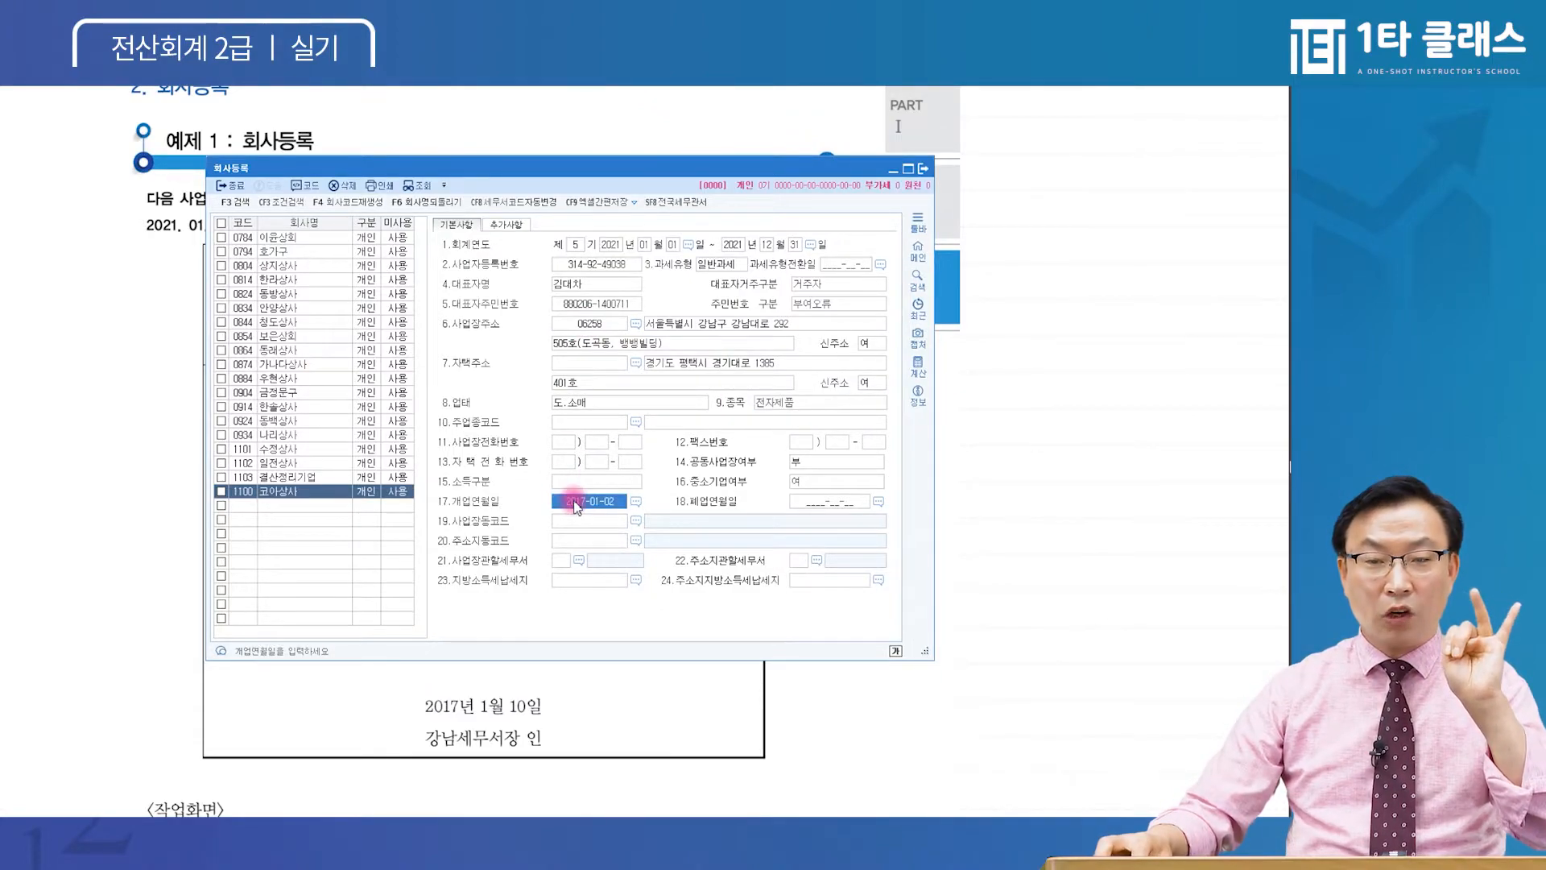
pyautogui.click(562, 560)
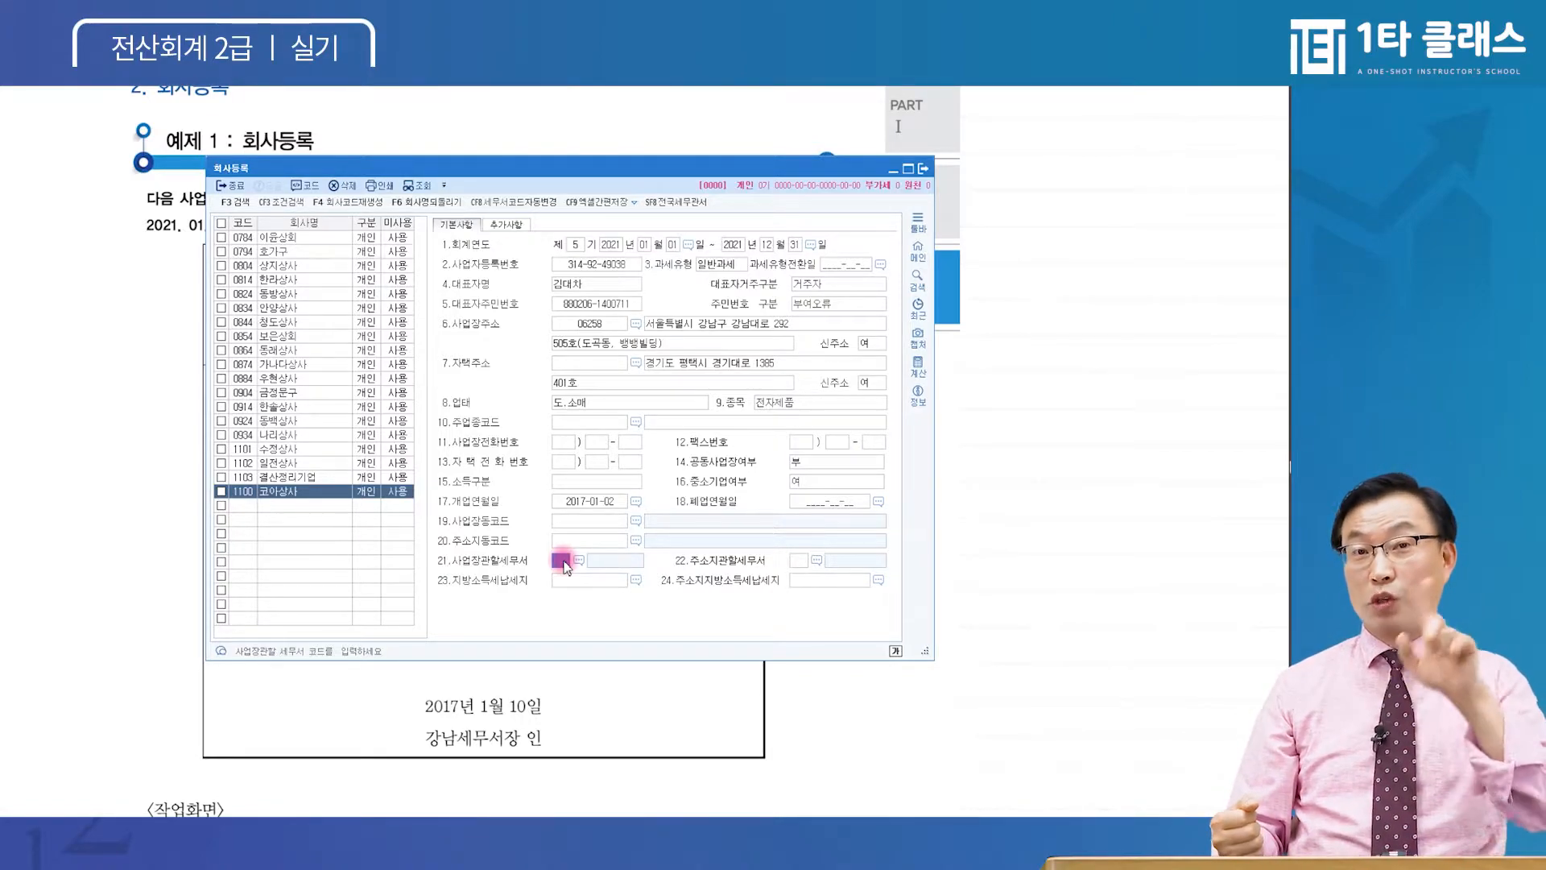
pyautogui.click(564, 561)
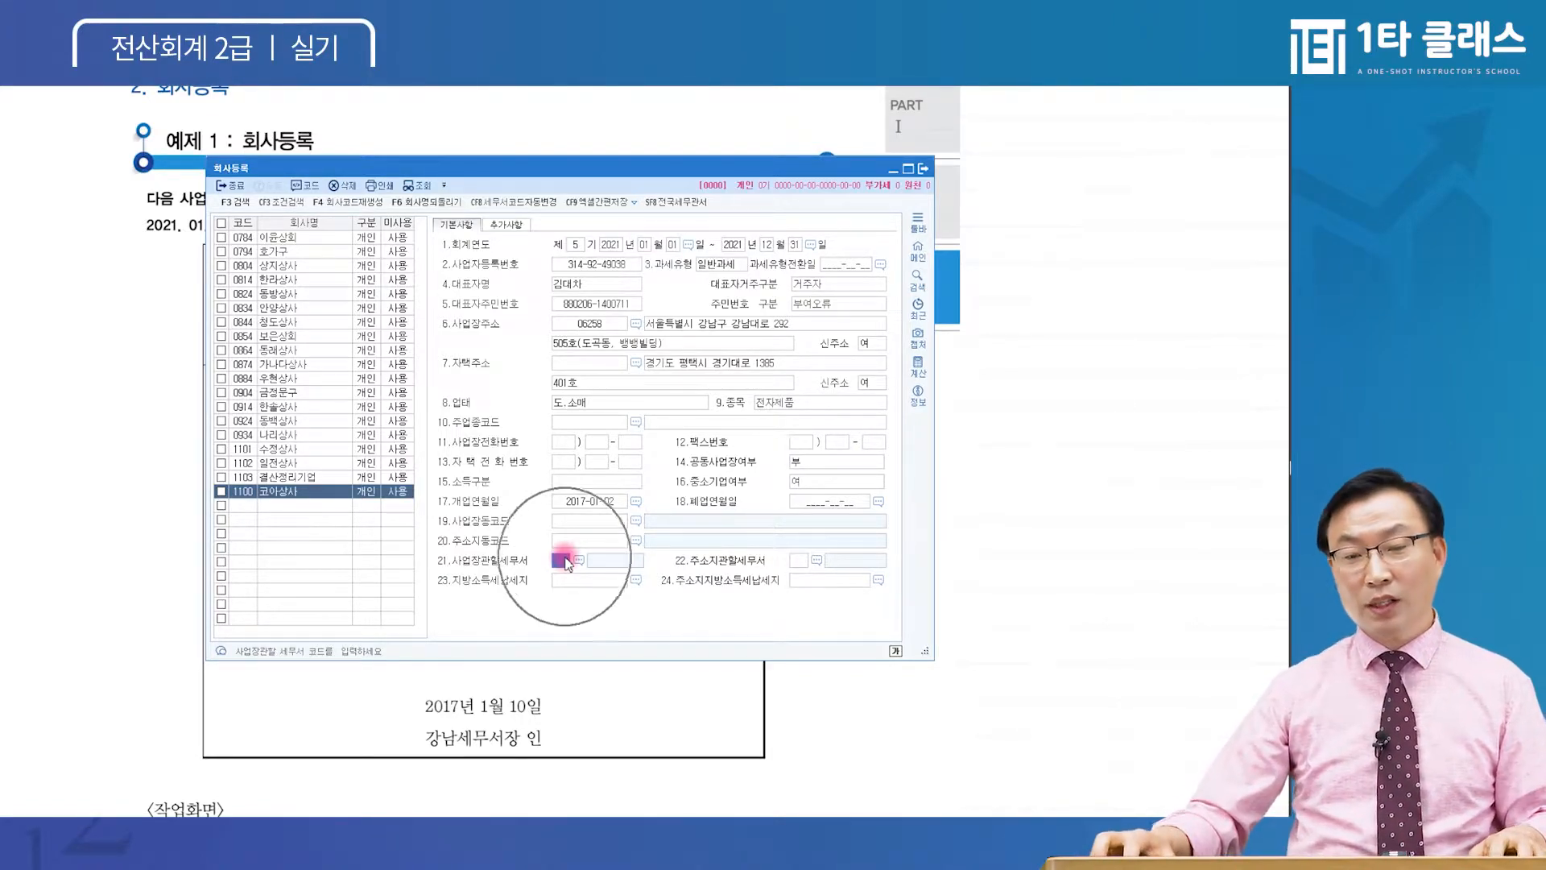
pyautogui.click(562, 562)
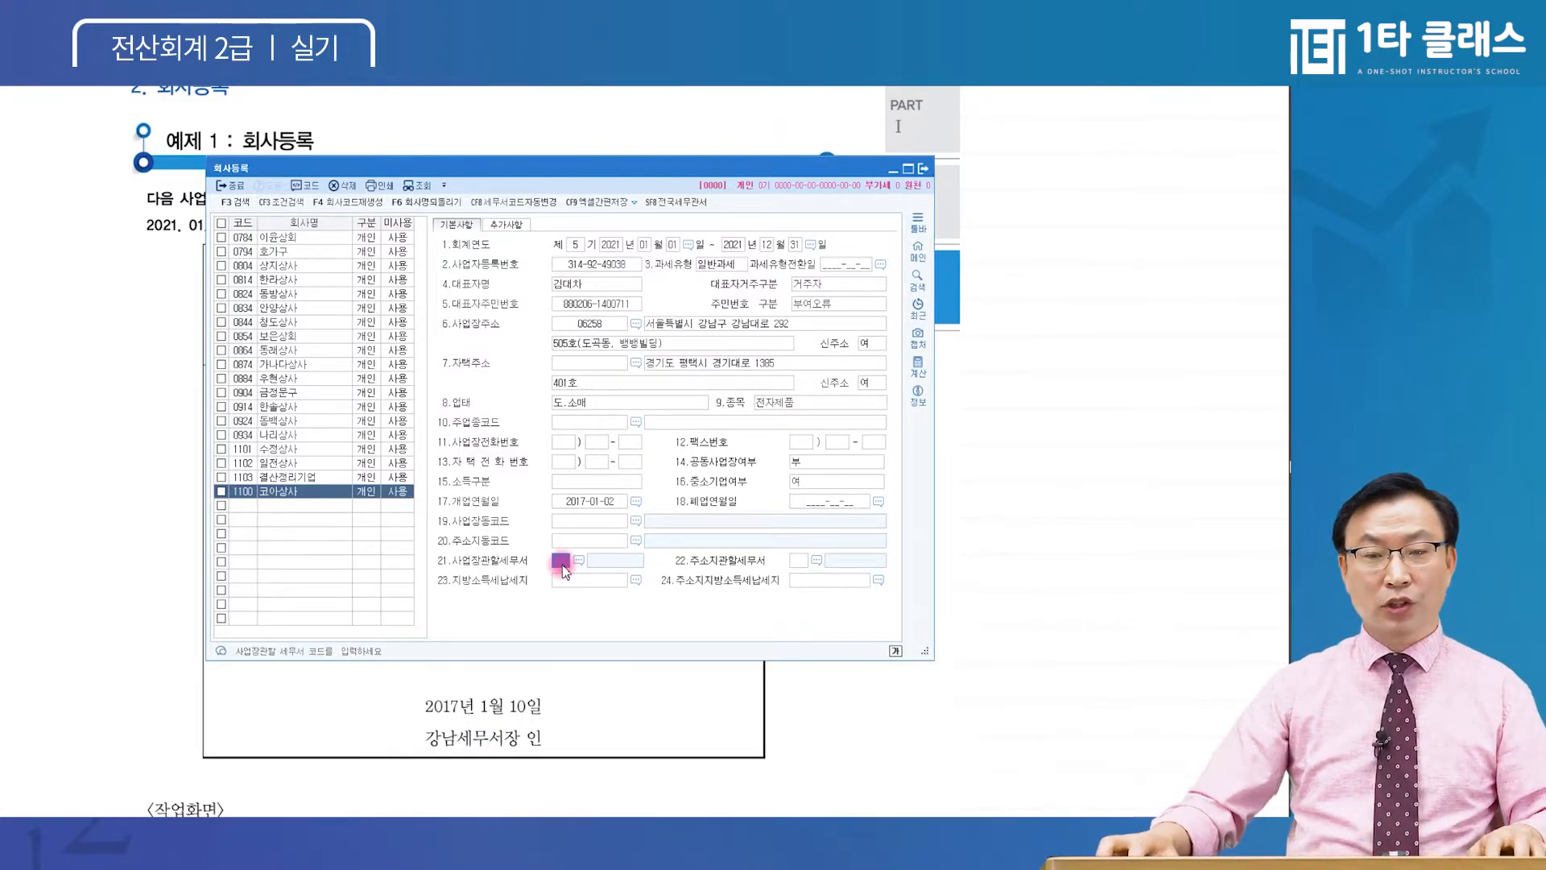
pyautogui.press('Hangul')
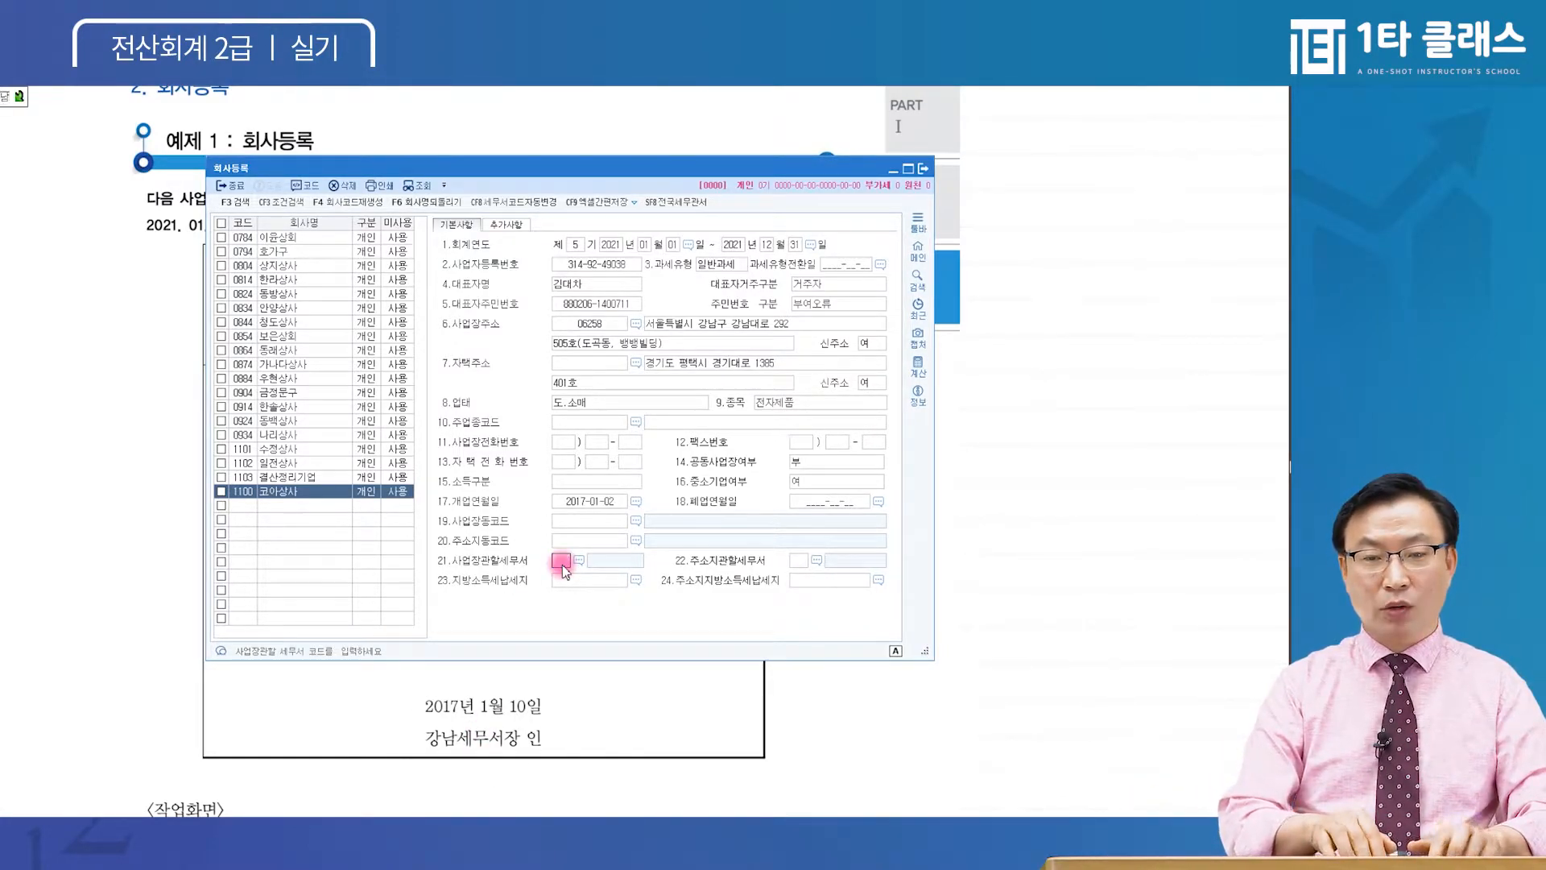
pyautogui.press('Return')
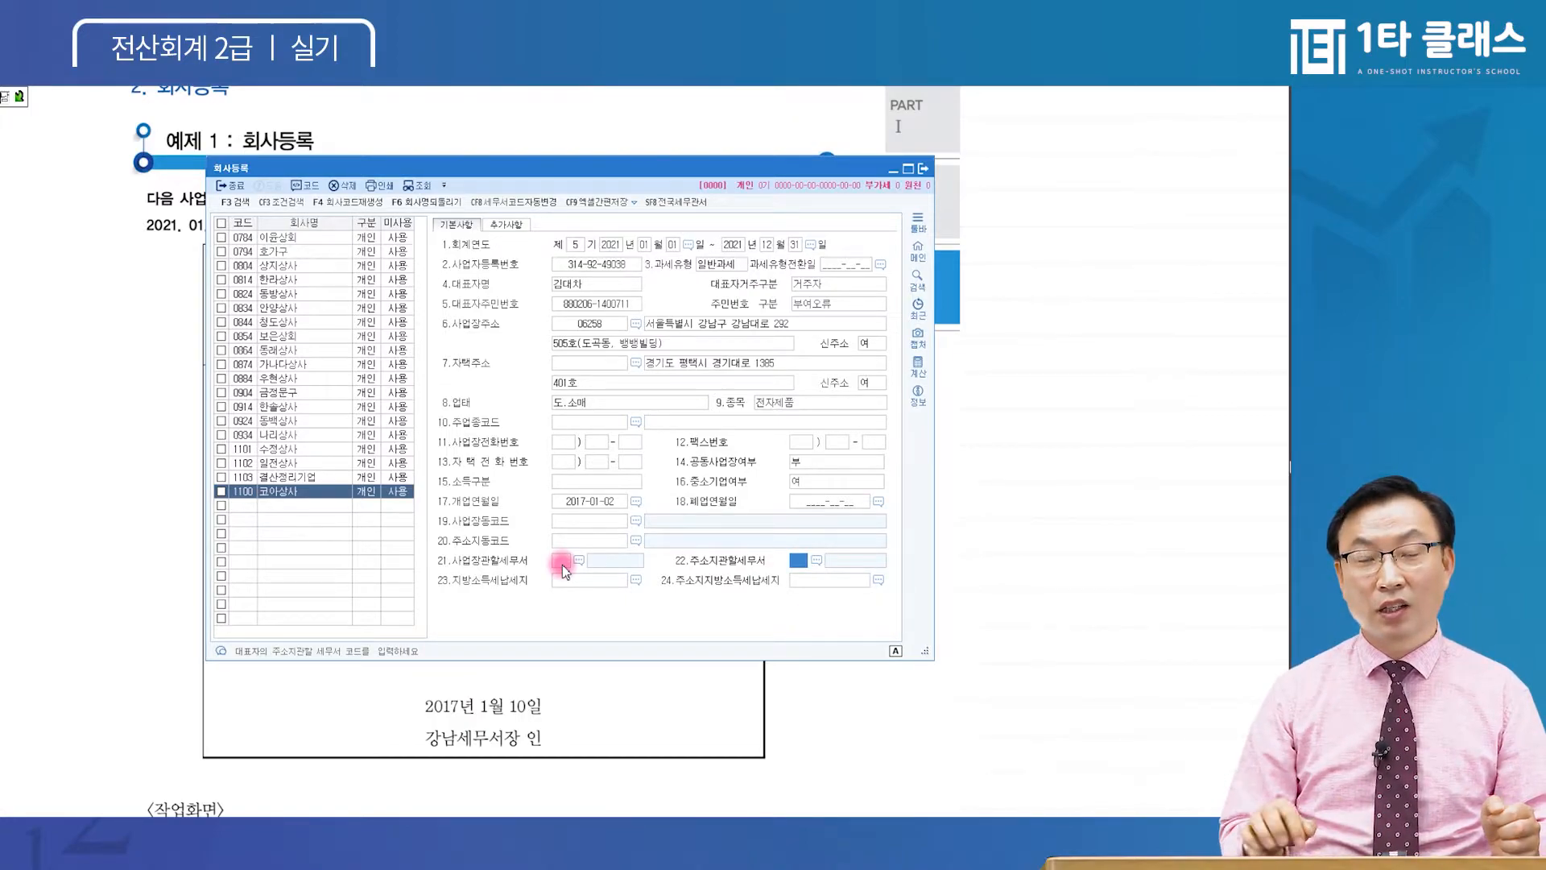
# Open the tax office lookup for field 21 and filter it by 강
pyautogui.click(562, 563)
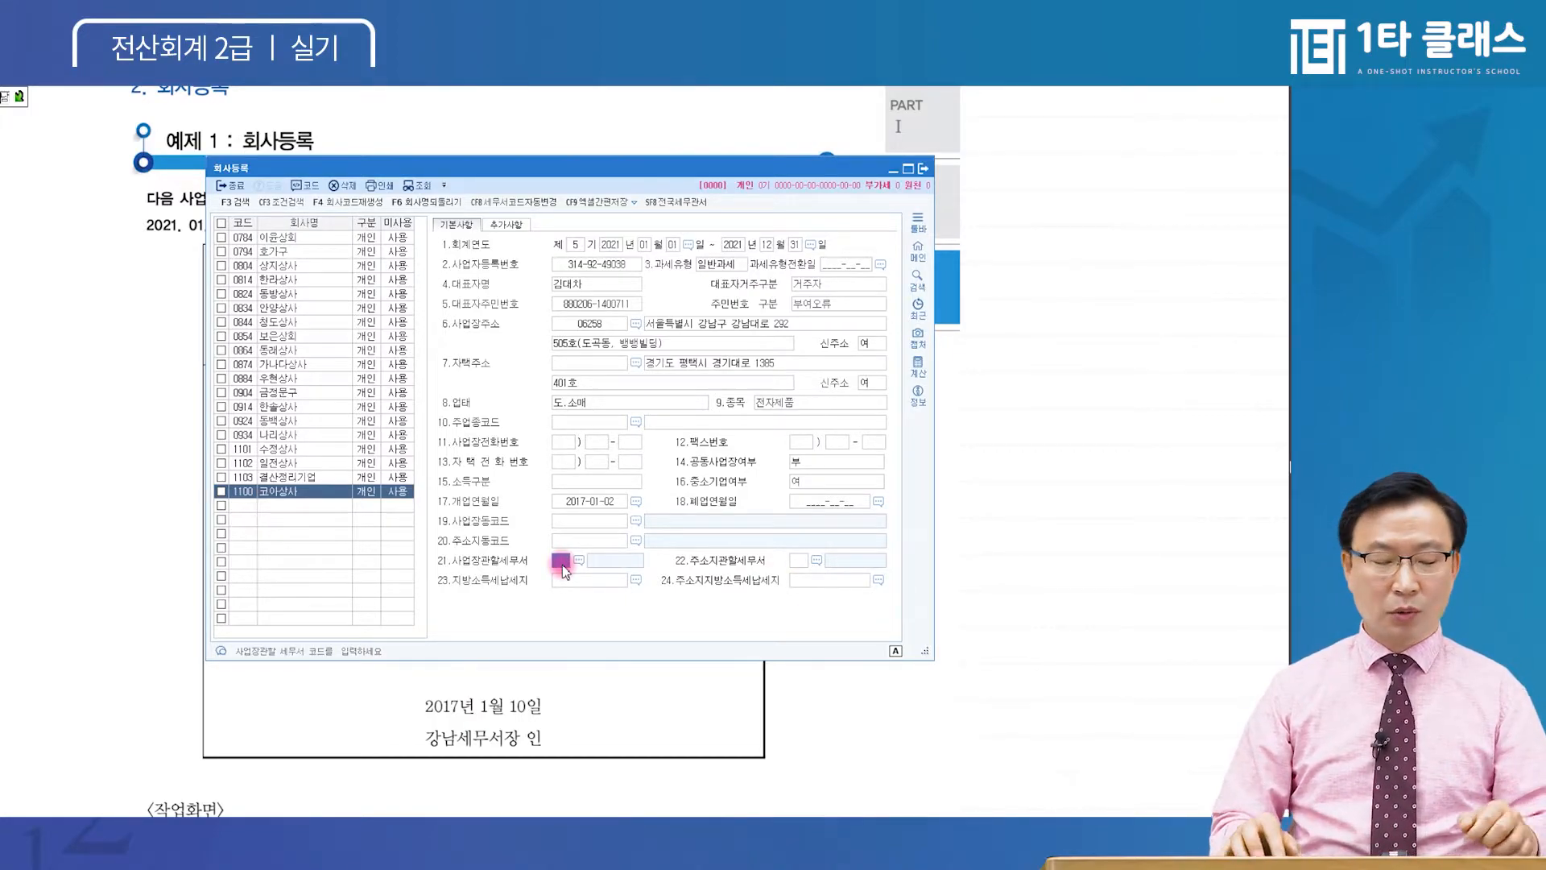
pyautogui.press('ctrl')
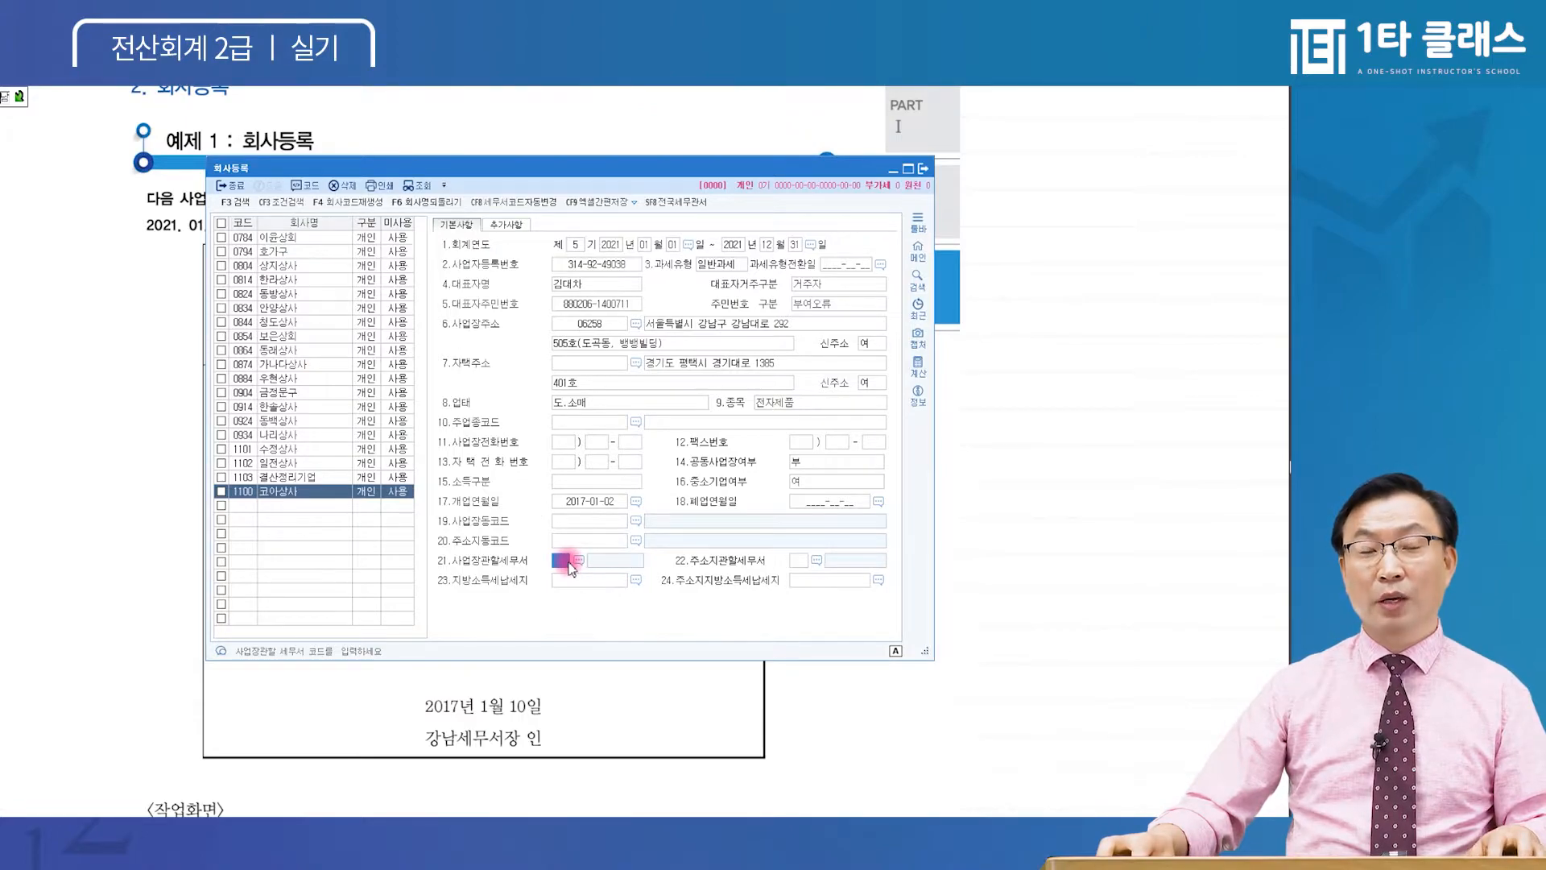
pyautogui.press('ctrl')
pyautogui.press('ctrl')
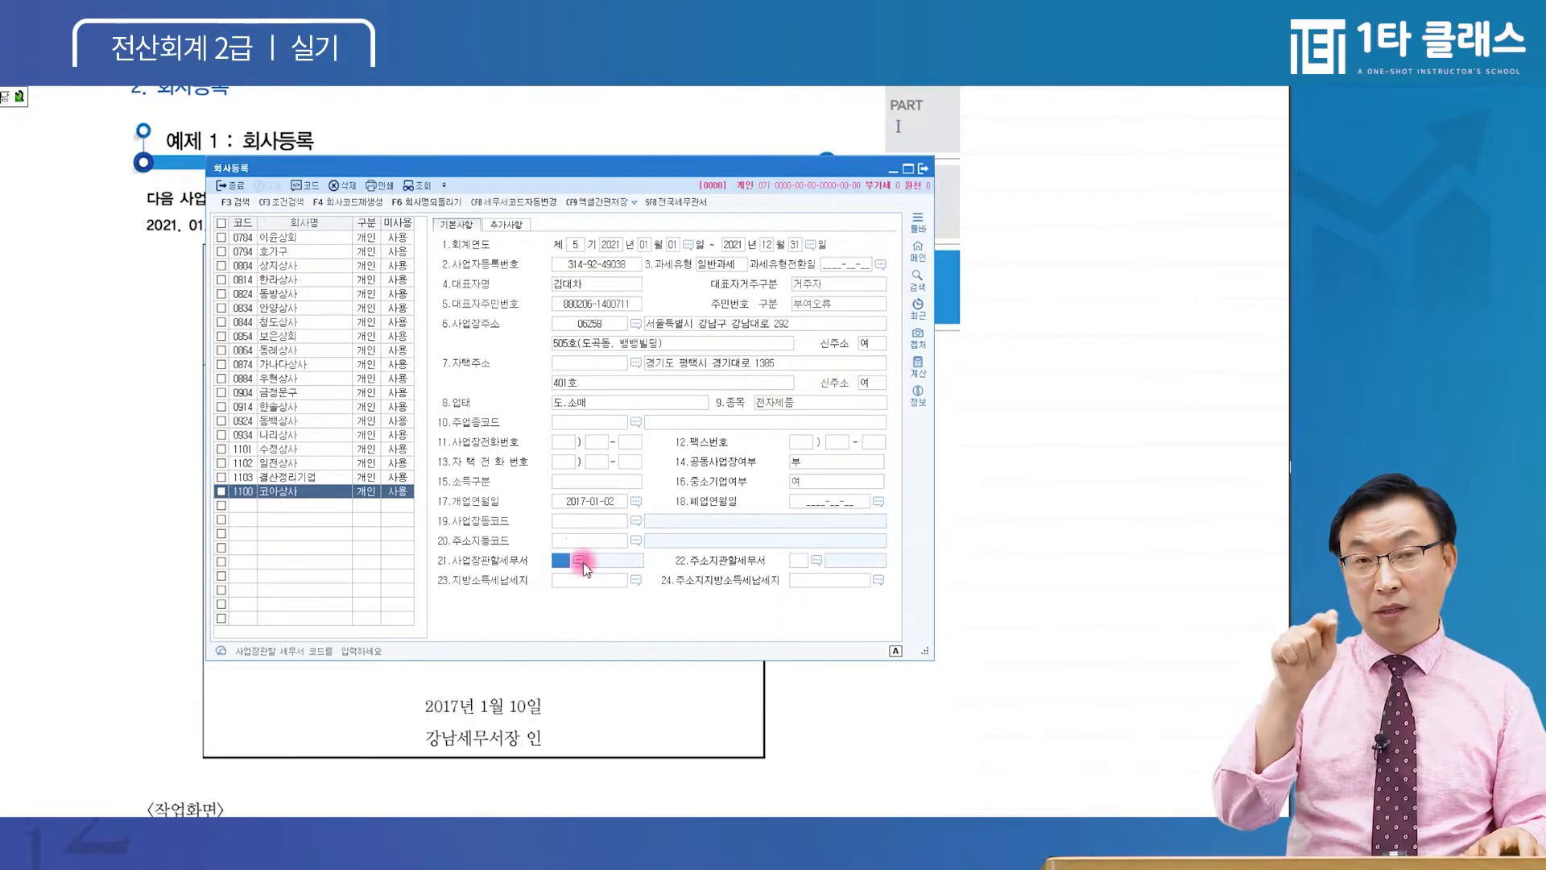
pyautogui.press('ctrl')
pyautogui.click(580, 560)
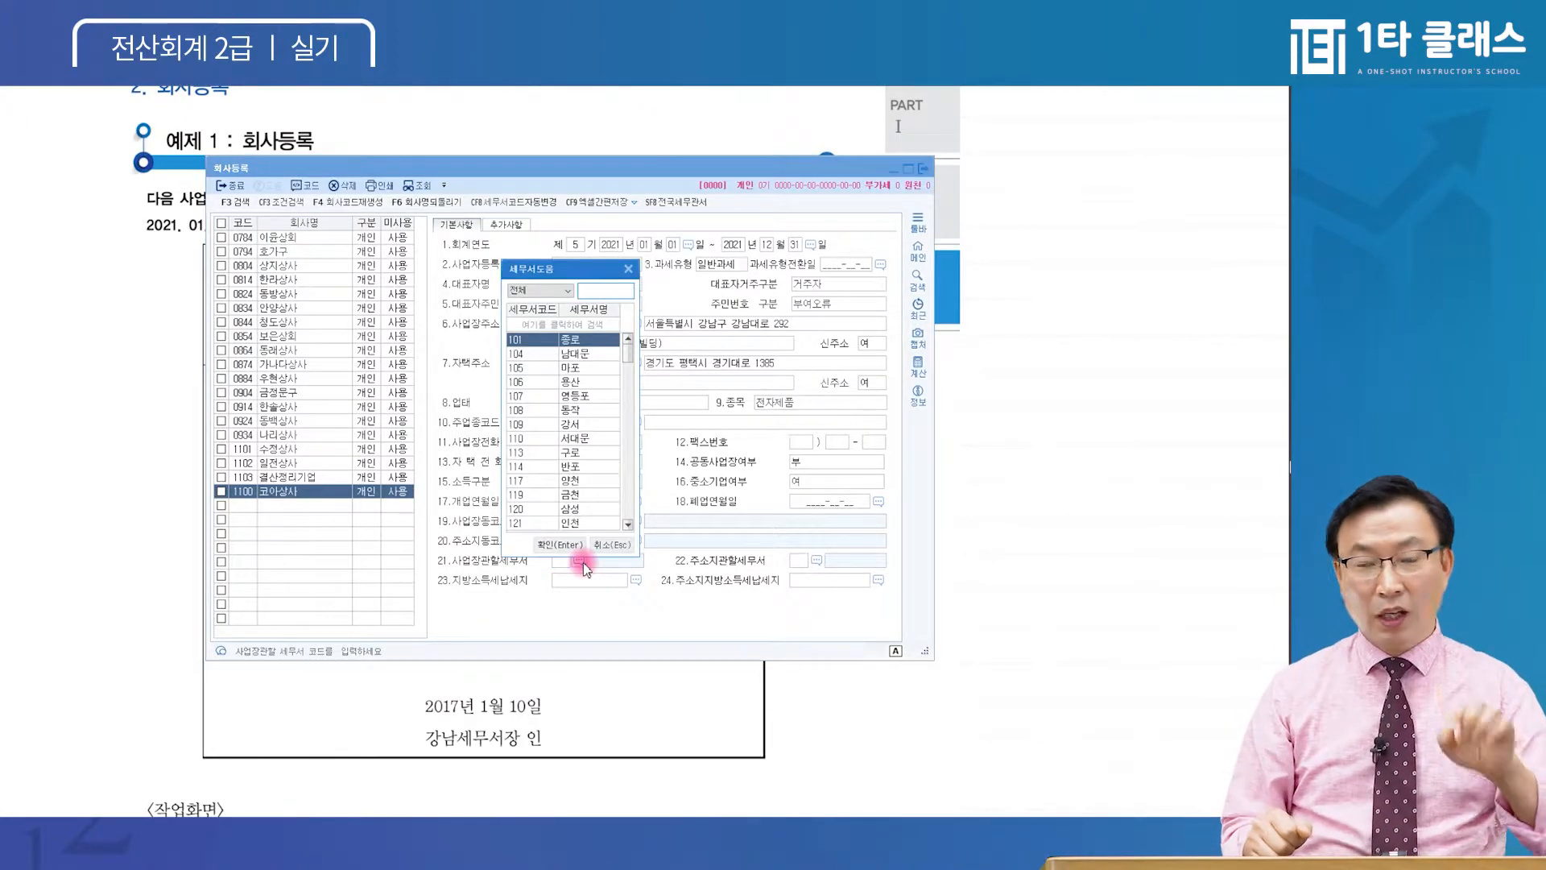
pyautogui.write('강')
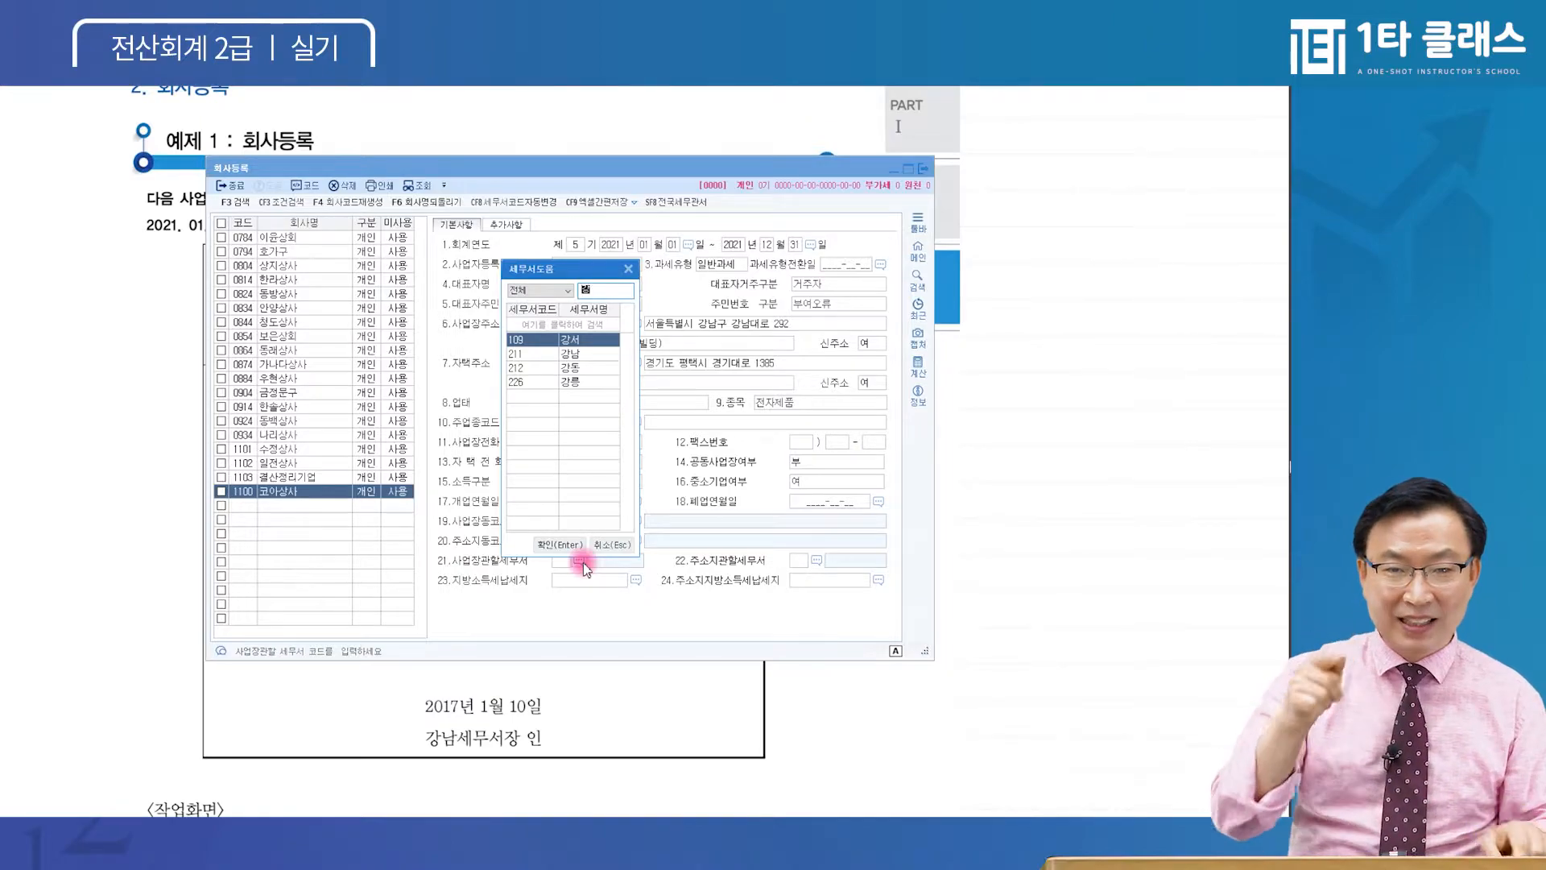
# Choose 211 강남 as the business-site tax office
pyautogui.press('Down')
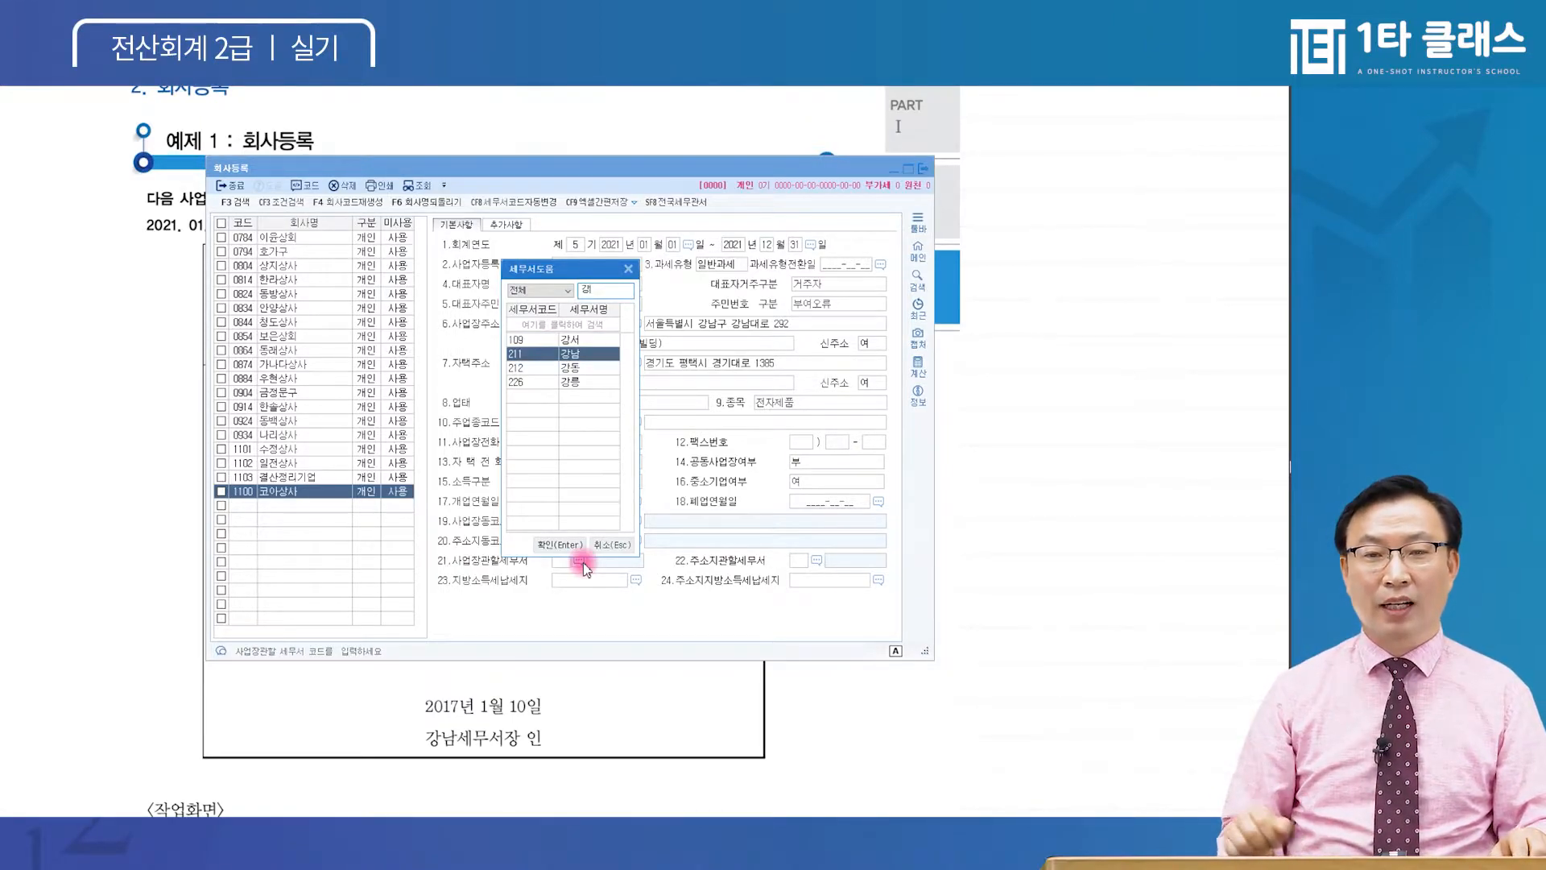
pyautogui.press('Up')
pyautogui.press('Down')
pyautogui.press('Down')
pyautogui.press('Down')
pyautogui.press('Up')
pyautogui.press('Up')
pyautogui.press('Up')
pyautogui.press('Down')
pyautogui.press('Down')
pyautogui.press('Down')
pyautogui.press('Up')
pyautogui.press('Up')
pyautogui.press('Up')
pyautogui.press('Down')
pyautogui.press('Down')
pyautogui.press('Down')
pyautogui.press('Up')
pyautogui.press('Up')
pyautogui.press('Up')
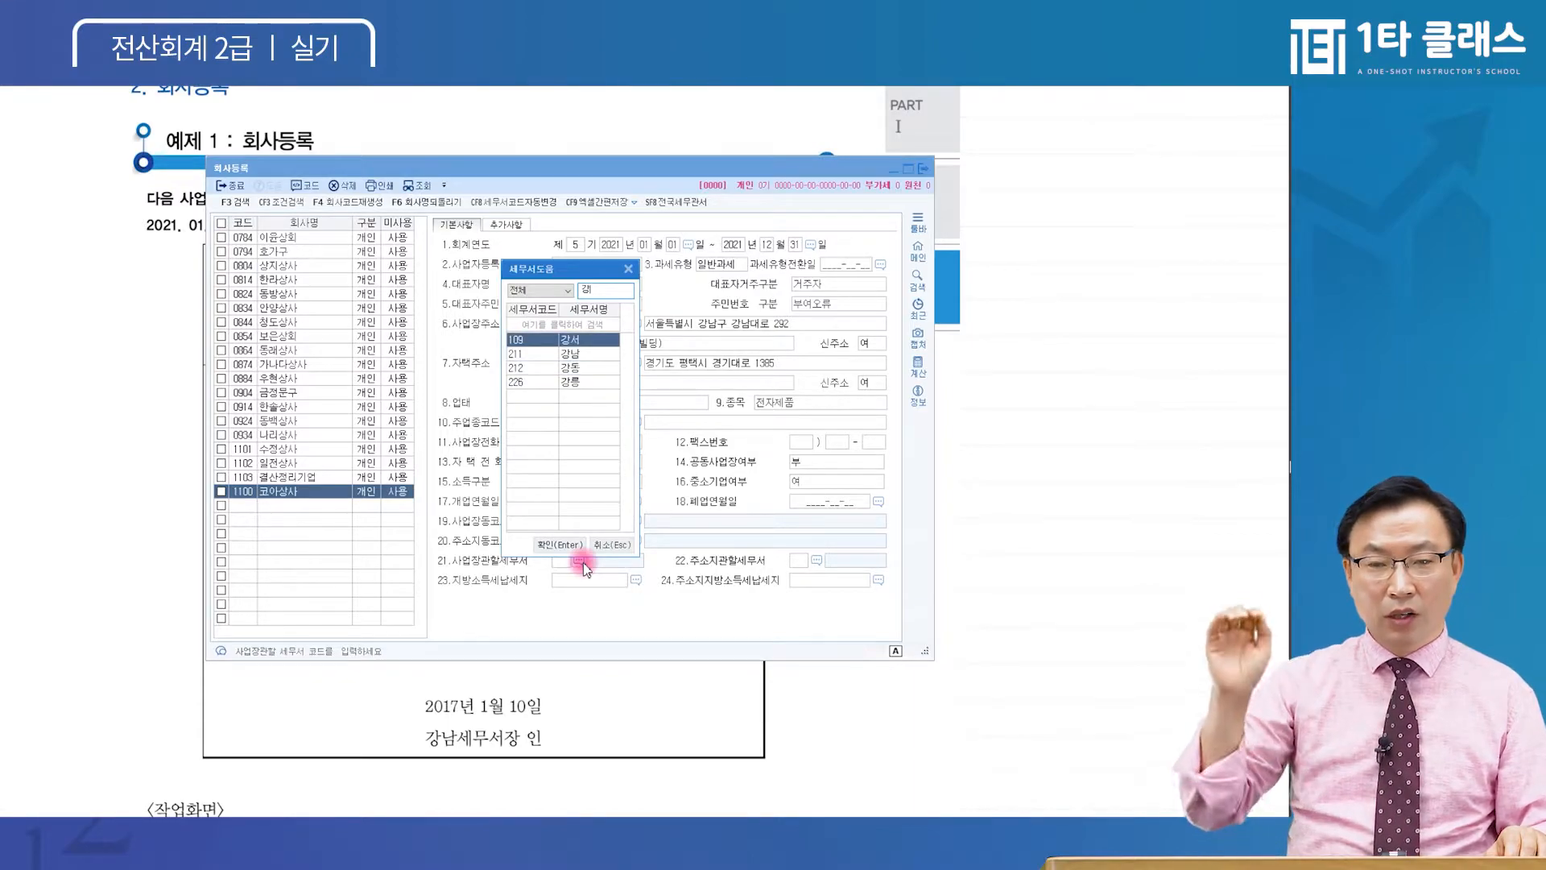
pyautogui.press('Down')
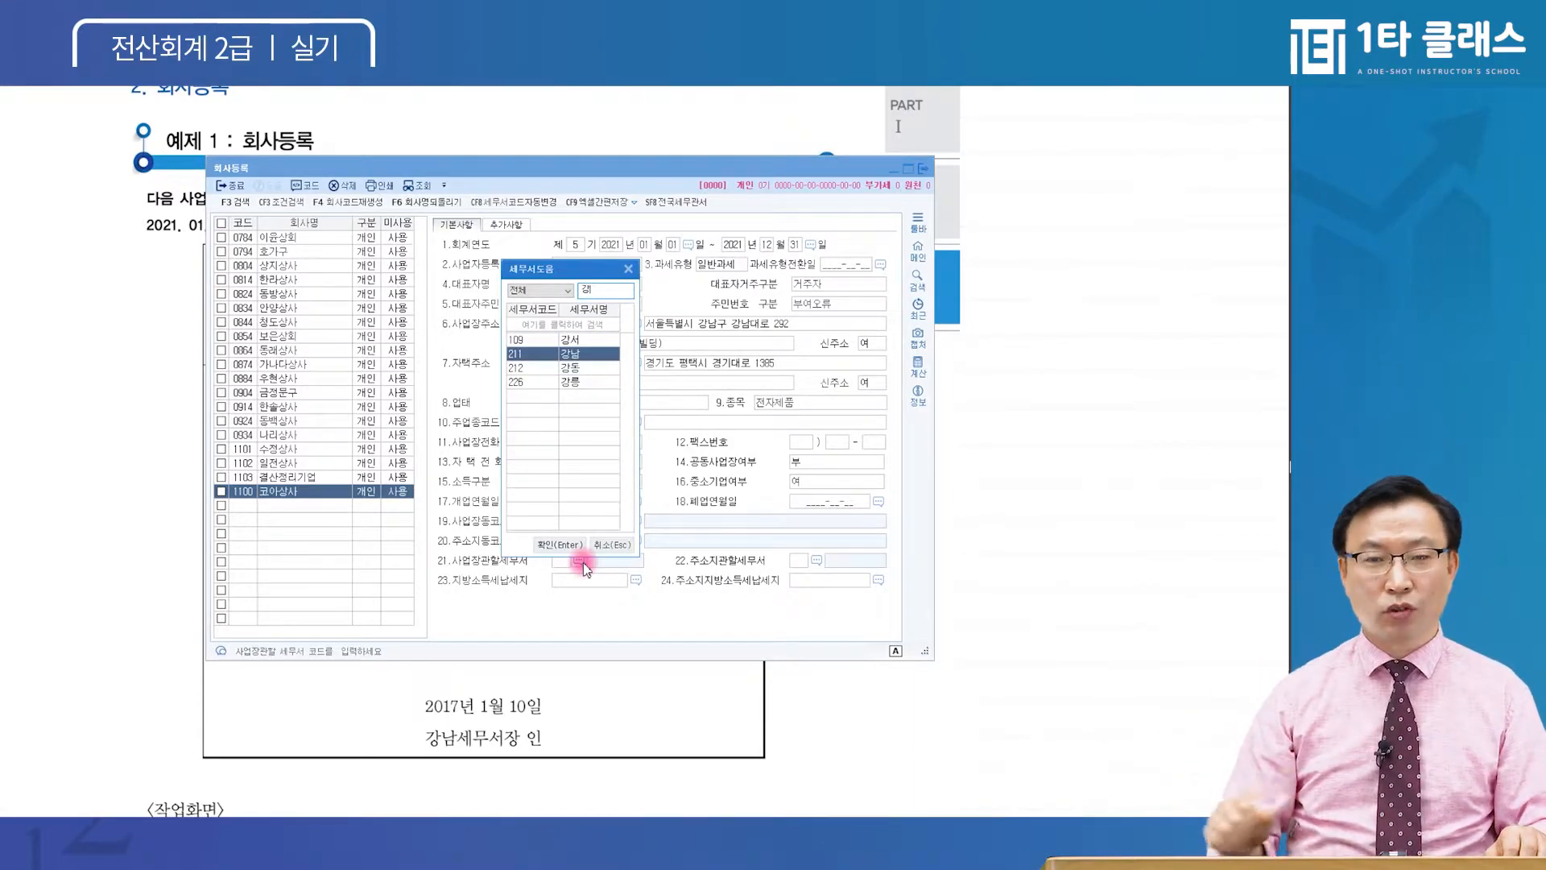
pyautogui.click(590, 354)
pyautogui.press('ctrl')
pyautogui.press('ctrl')
pyautogui.press('ctrl')
pyautogui.press('ctrl')
pyautogui.press('ctrl')
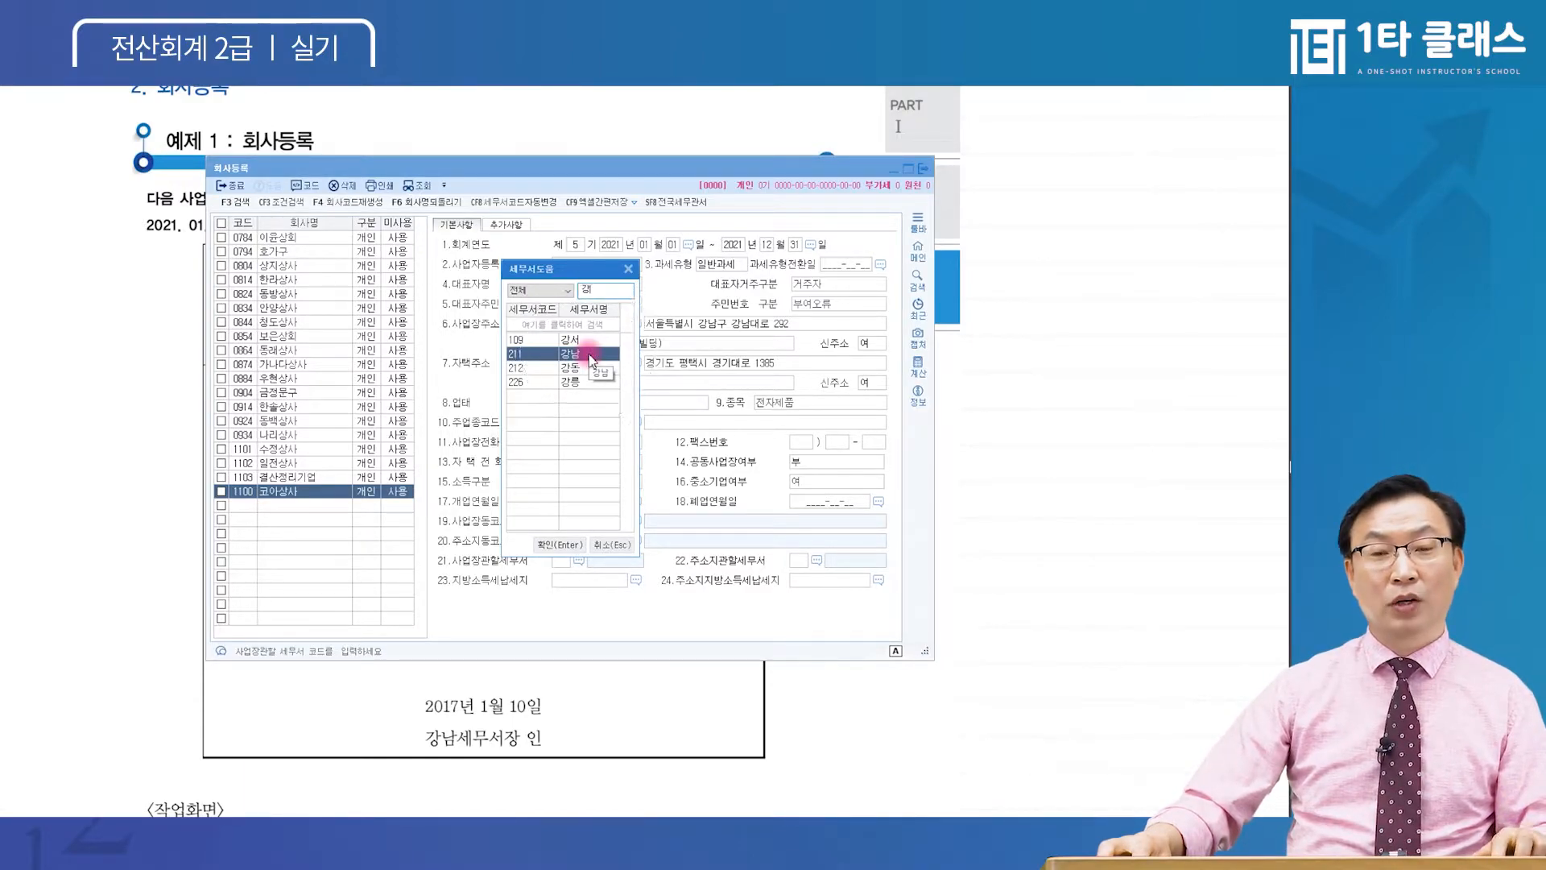
pyautogui.doubleClick(590, 355)
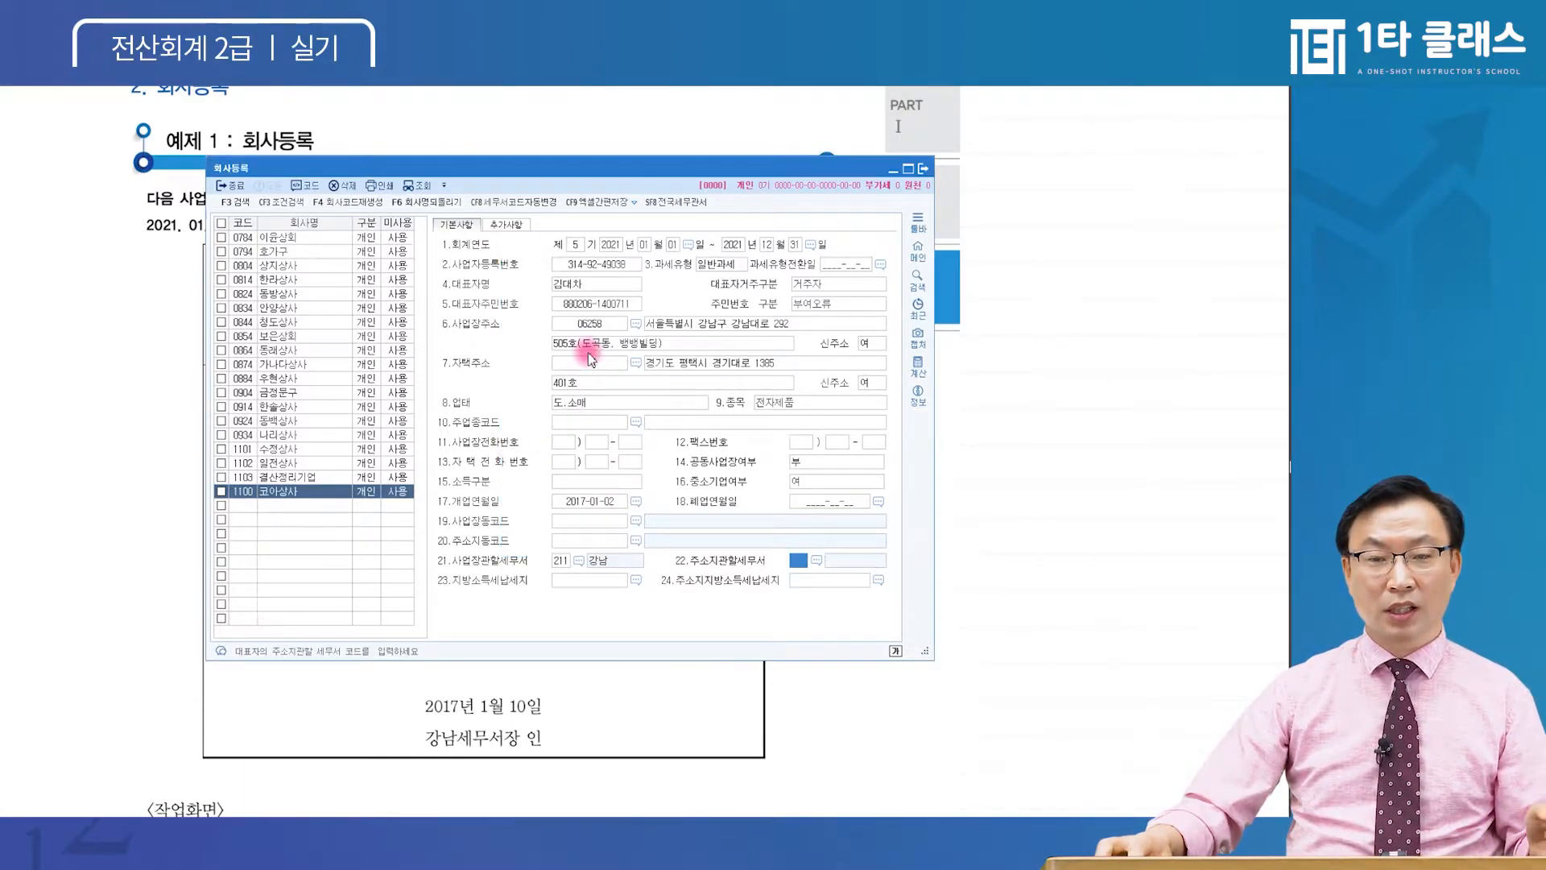
# Verify the representative's details and the business address postal code in the 코아상사 form
pyautogui.press('ctrl')
pyautogui.press('ctrl')
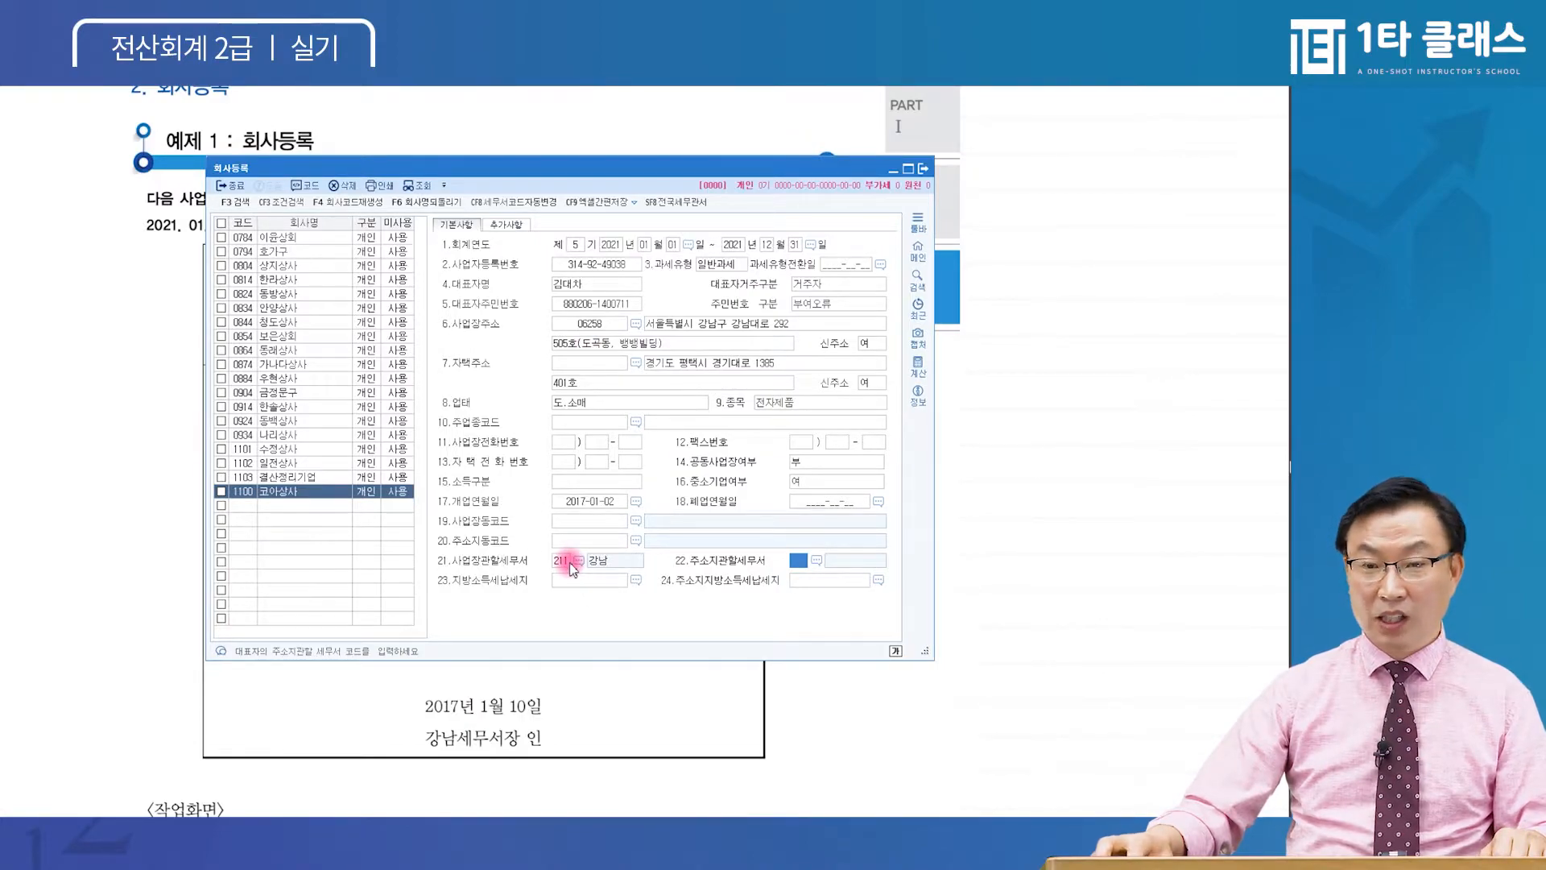
pyautogui.press('ctrl')
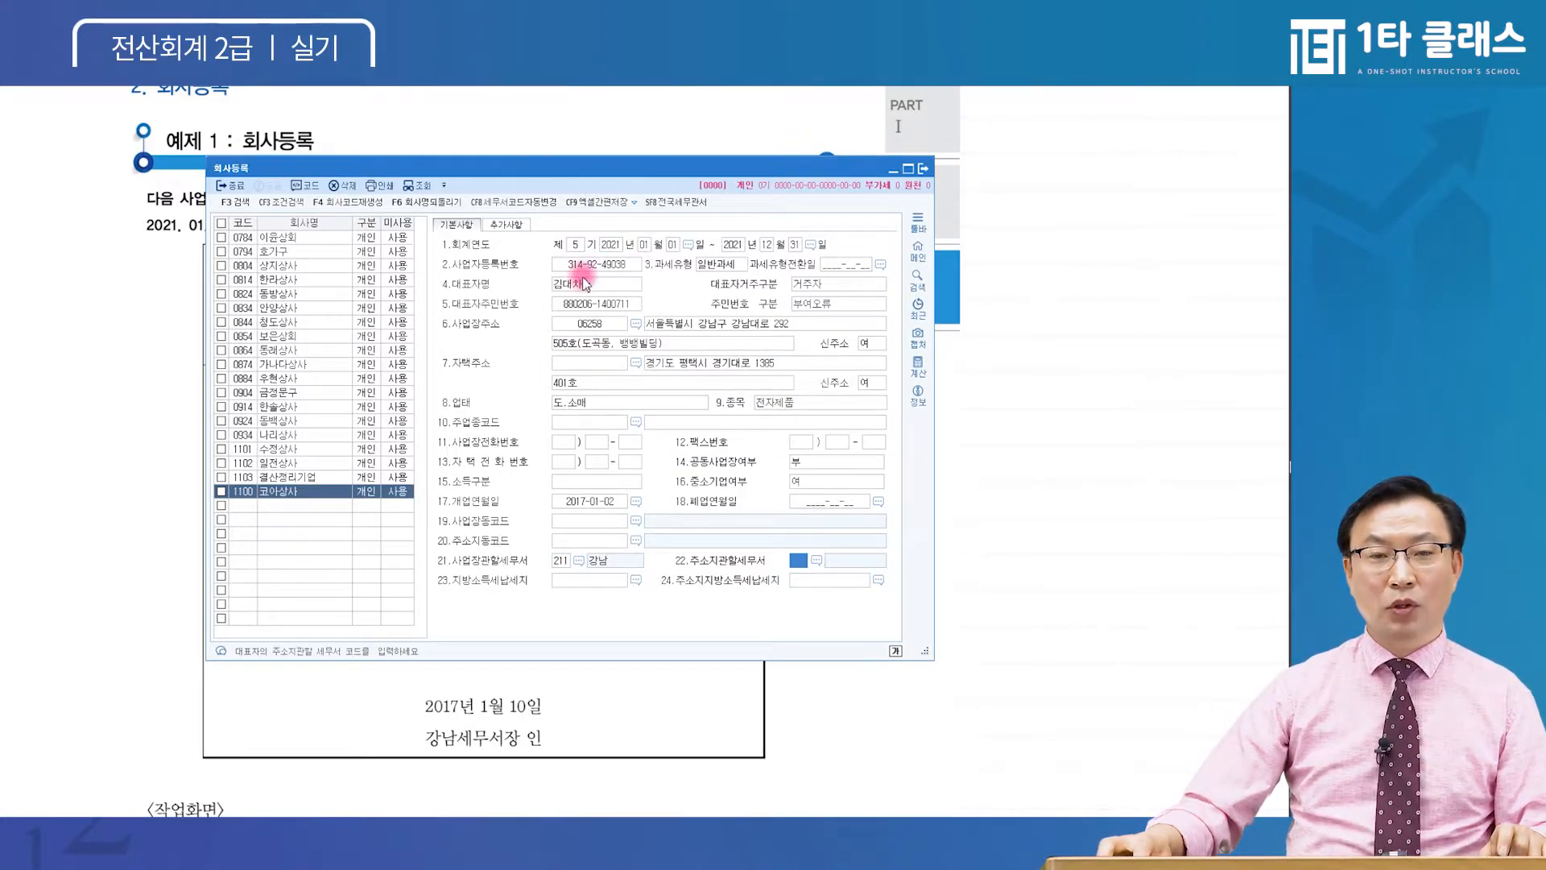
pyautogui.click(585, 283)
pyautogui.click(574, 304)
pyautogui.click(573, 324)
pyautogui.press('ctrl')
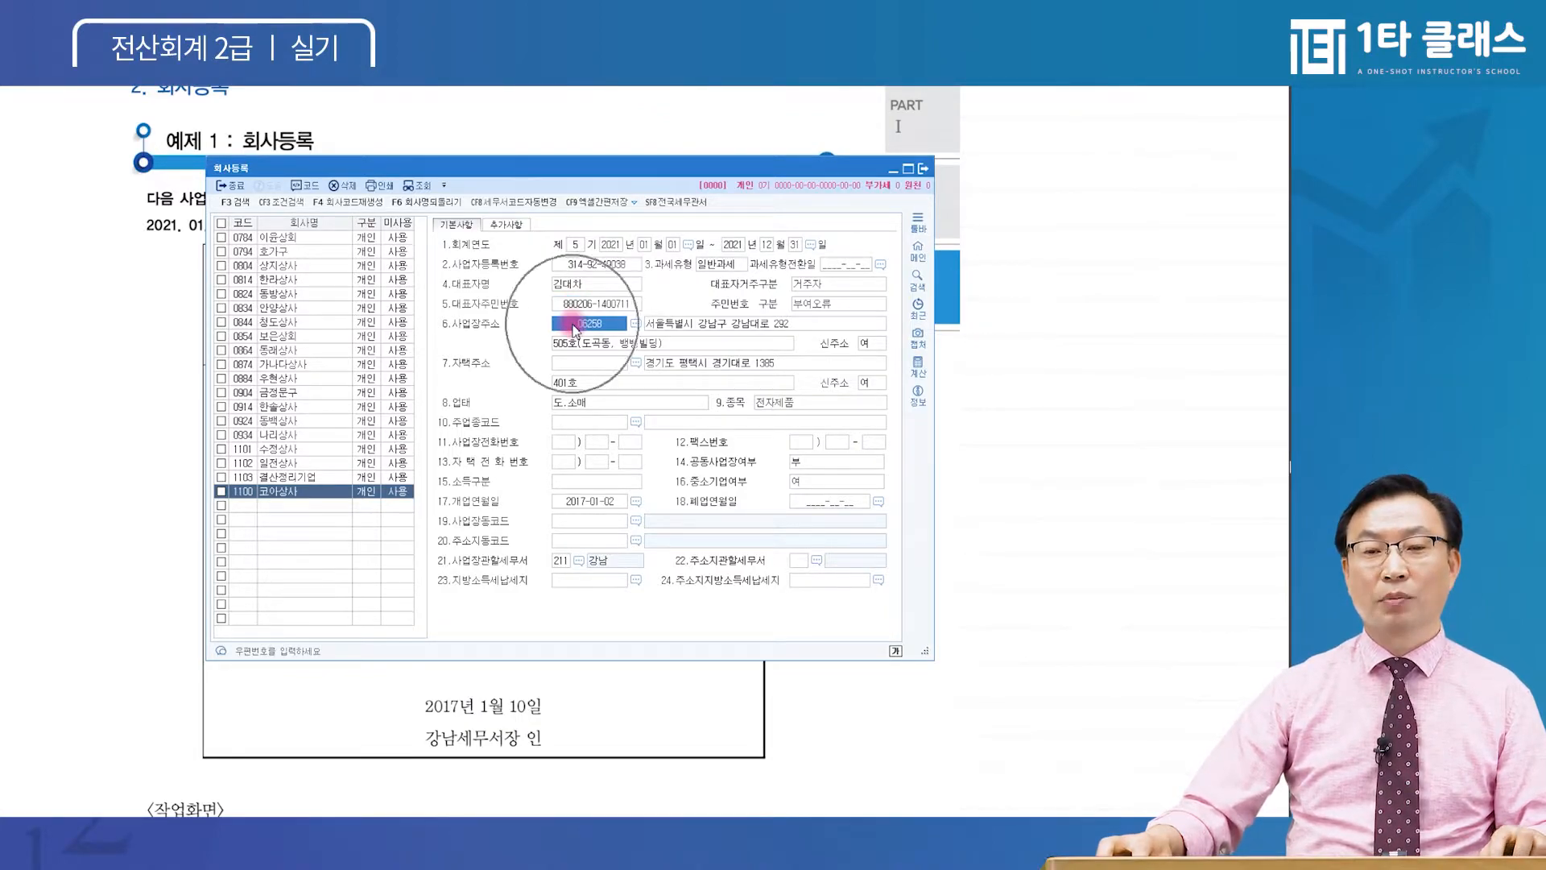
# Check the business type and item entries and the tax office code 211
pyautogui.click(576, 400)
pyautogui.press('ctrl')
pyautogui.click(818, 402)
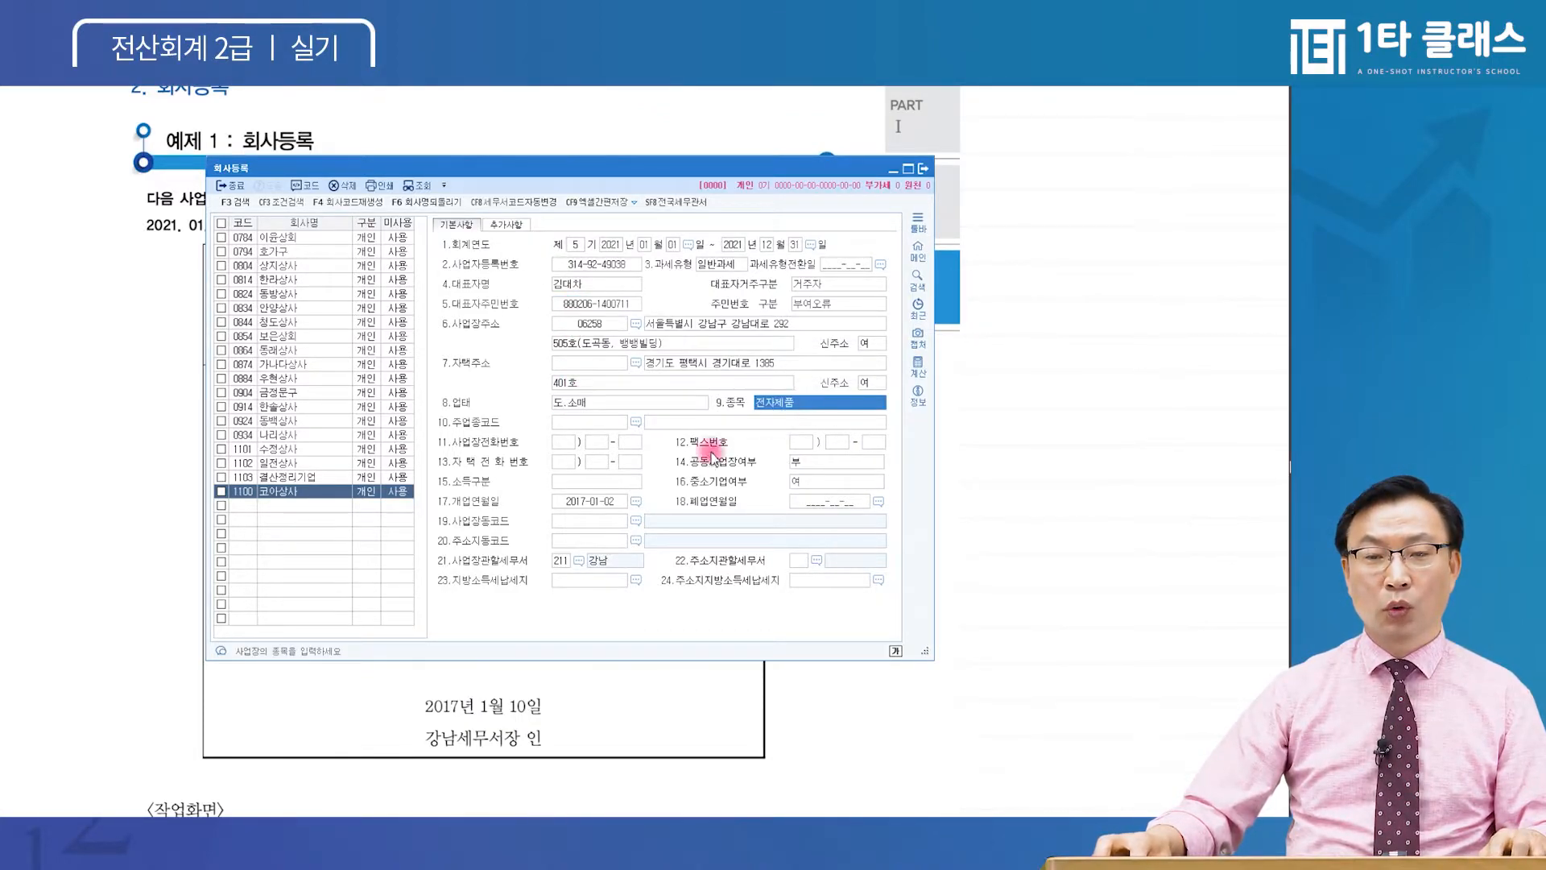
pyautogui.click(582, 499)
pyautogui.click(561, 562)
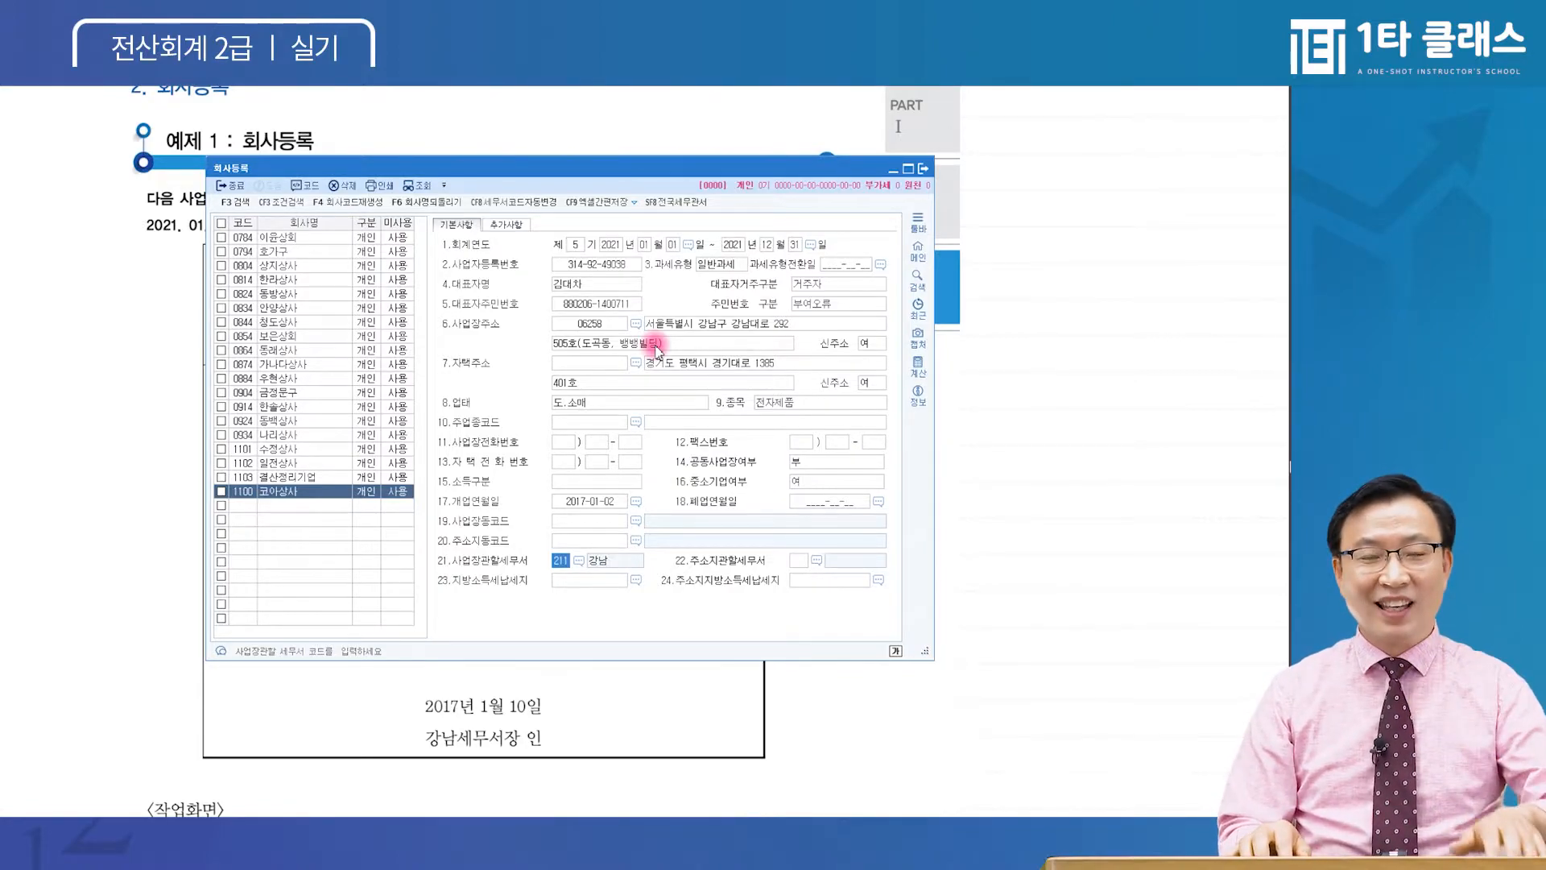
# Close the 회사등록 window with Esc to reveal the registration certificate exercise
pyautogui.press('Escape')
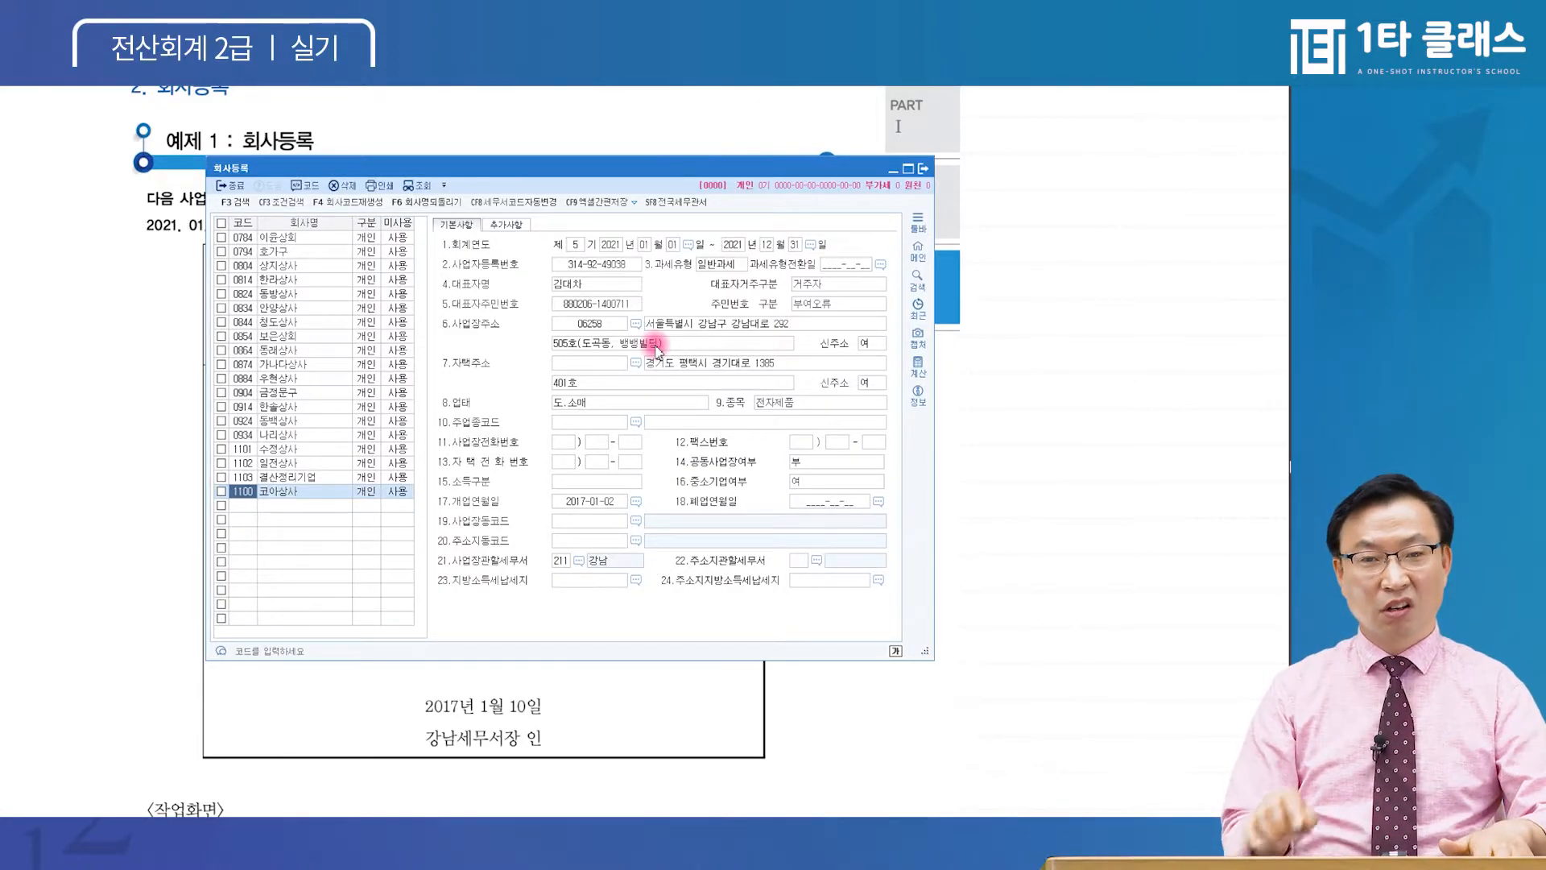
pyautogui.press('Escape')
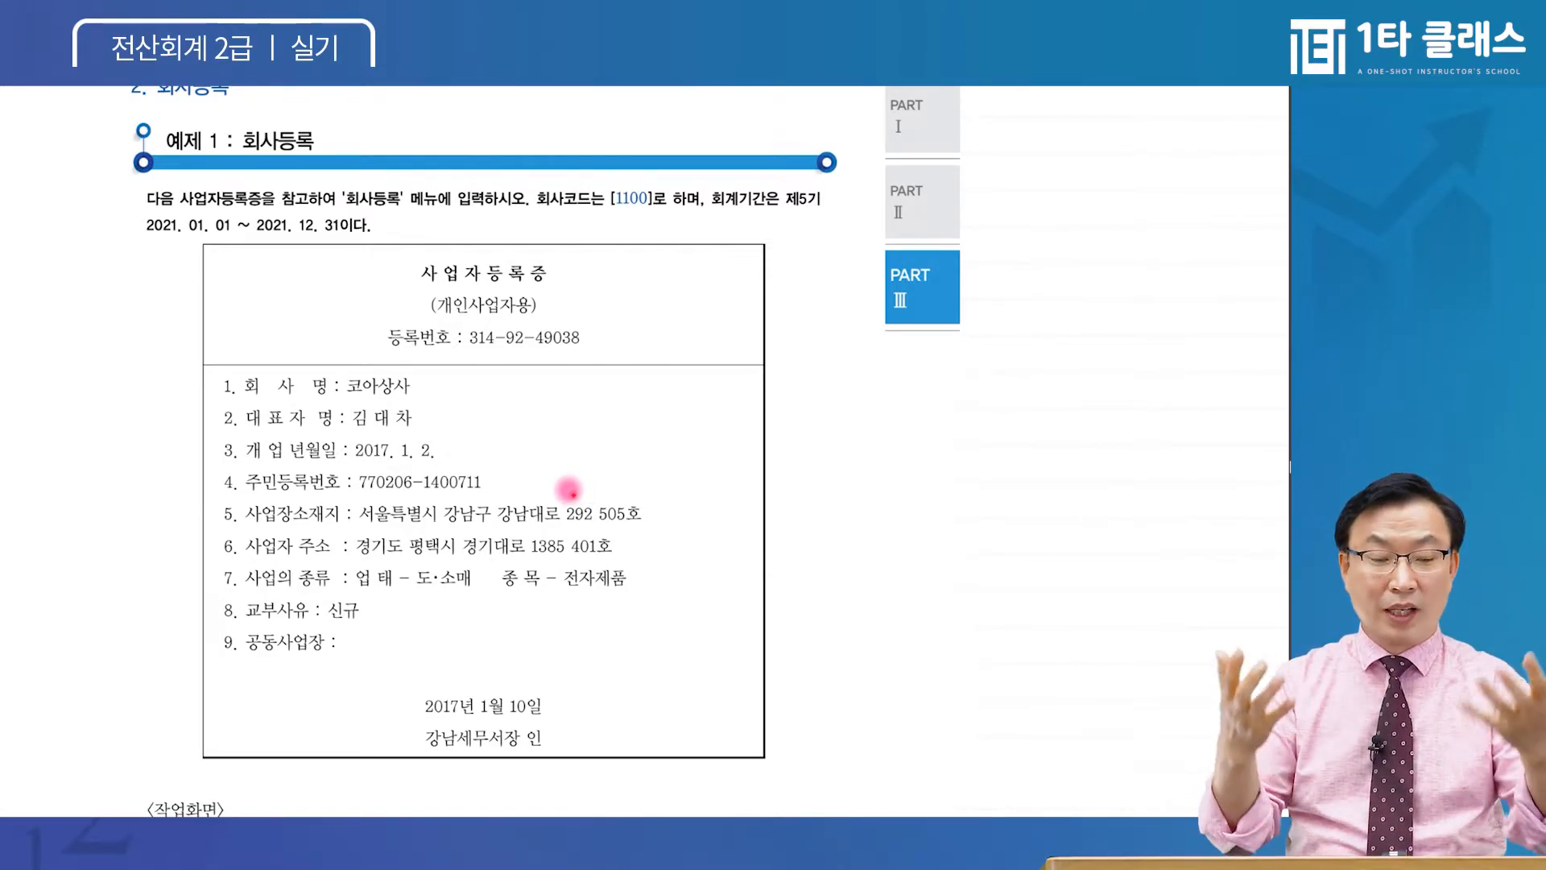
pyautogui.scroll(1, 574, 533)
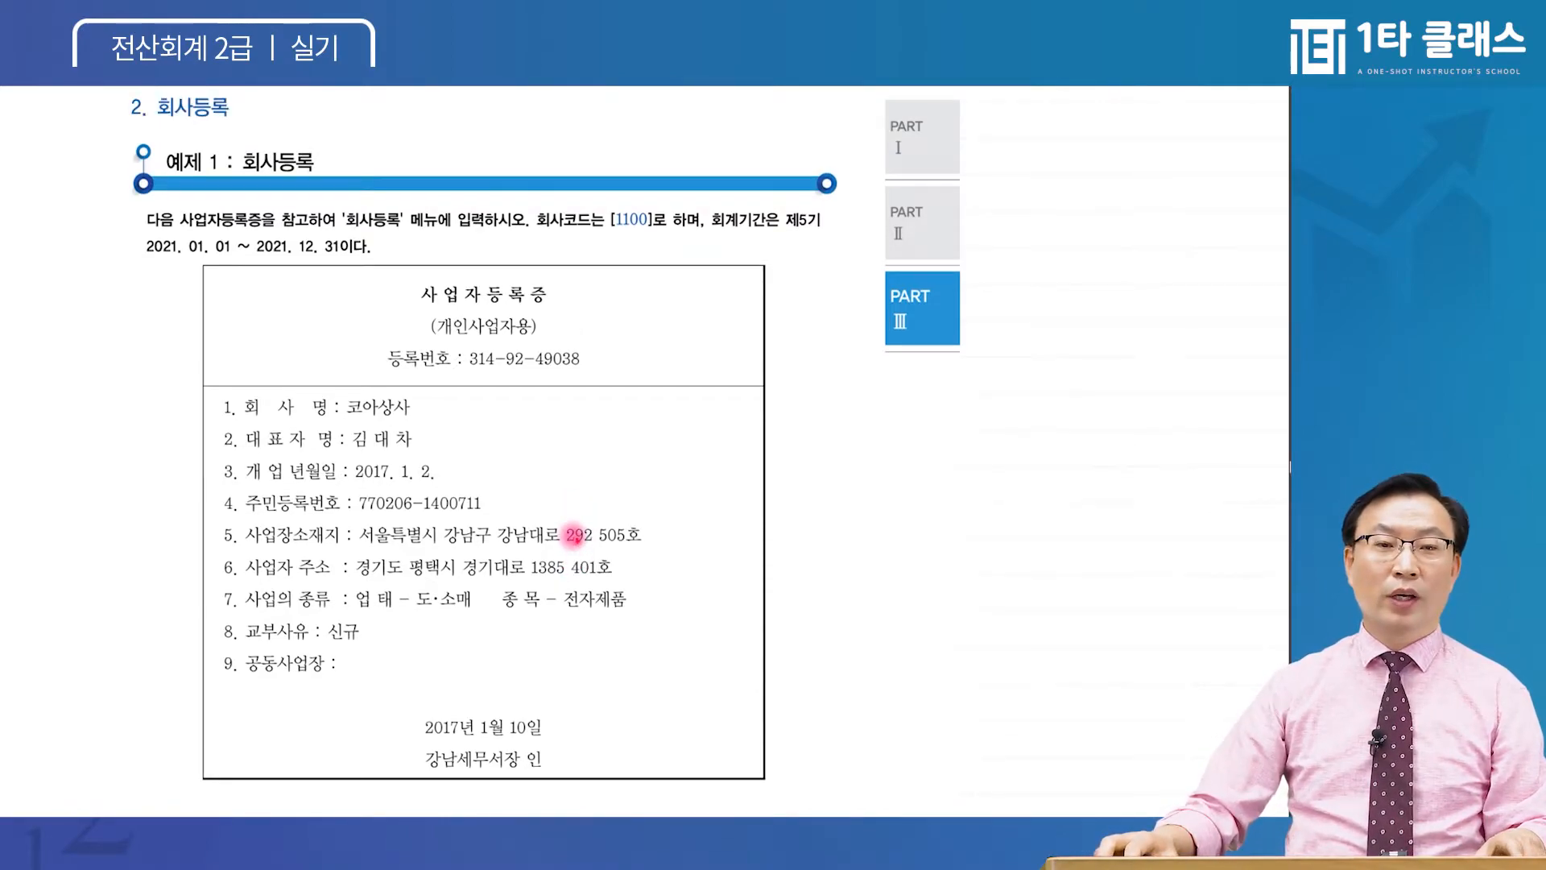
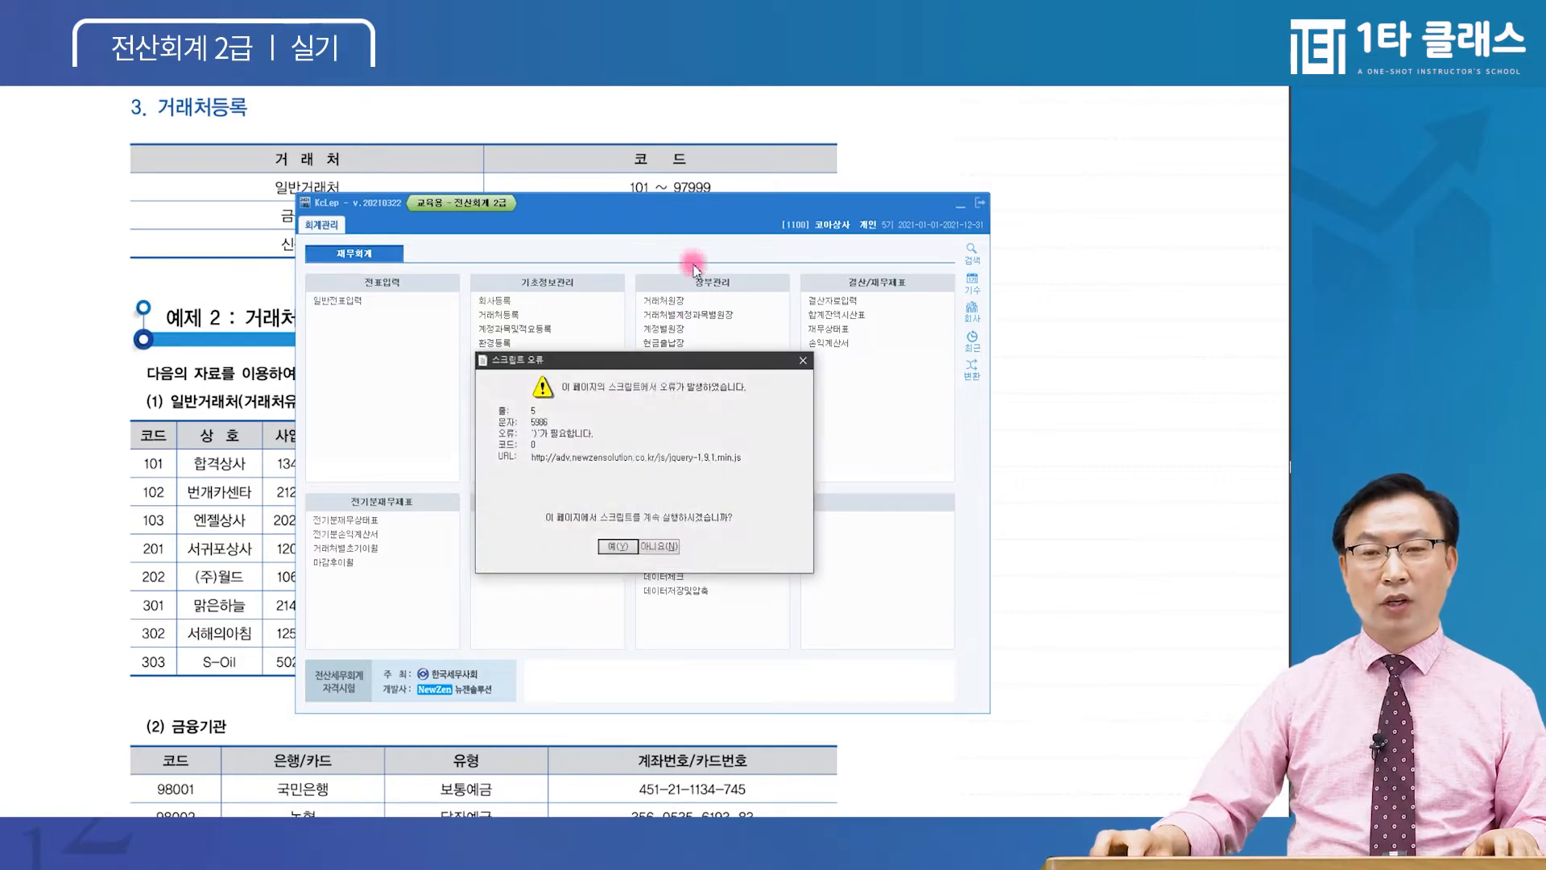
# Dismiss the series of script error warnings
pyautogui.click(658, 547)
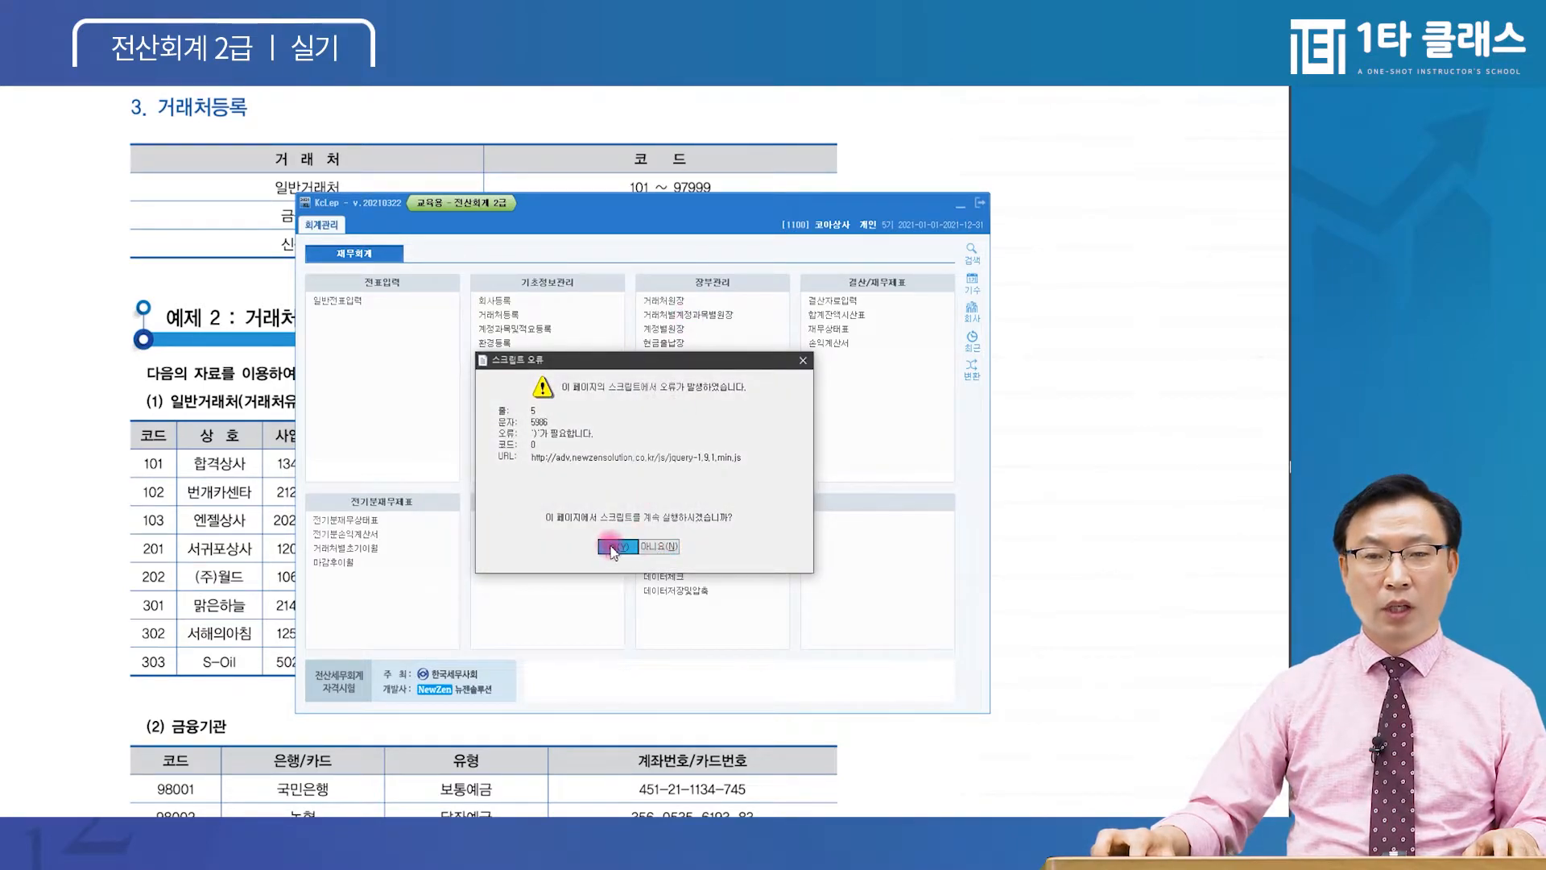
pyautogui.click(614, 546)
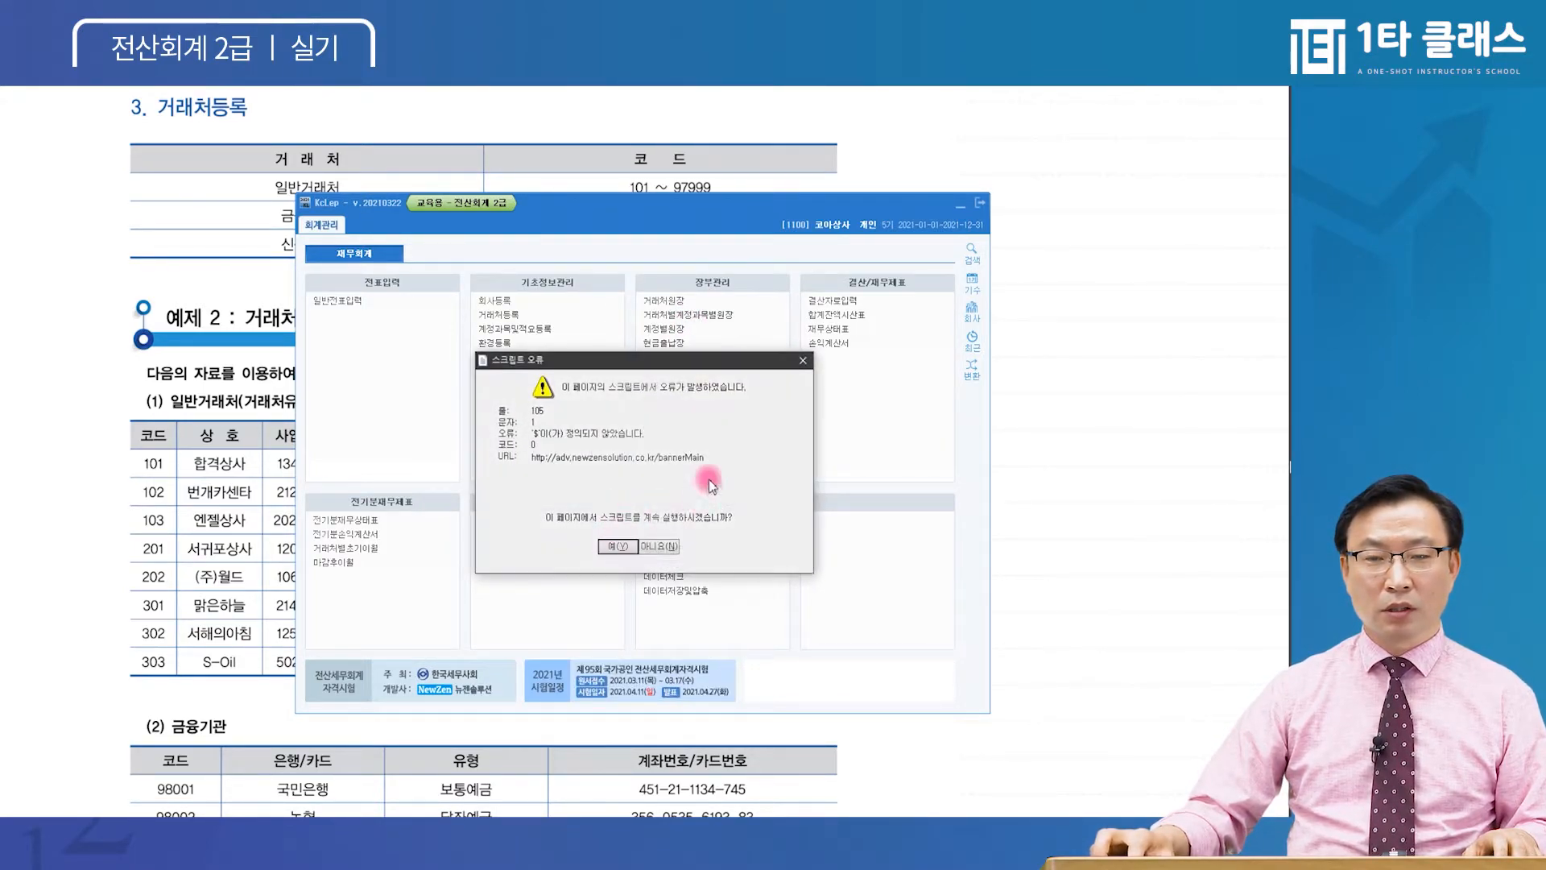
pyautogui.click(665, 546)
pyautogui.click(802, 362)
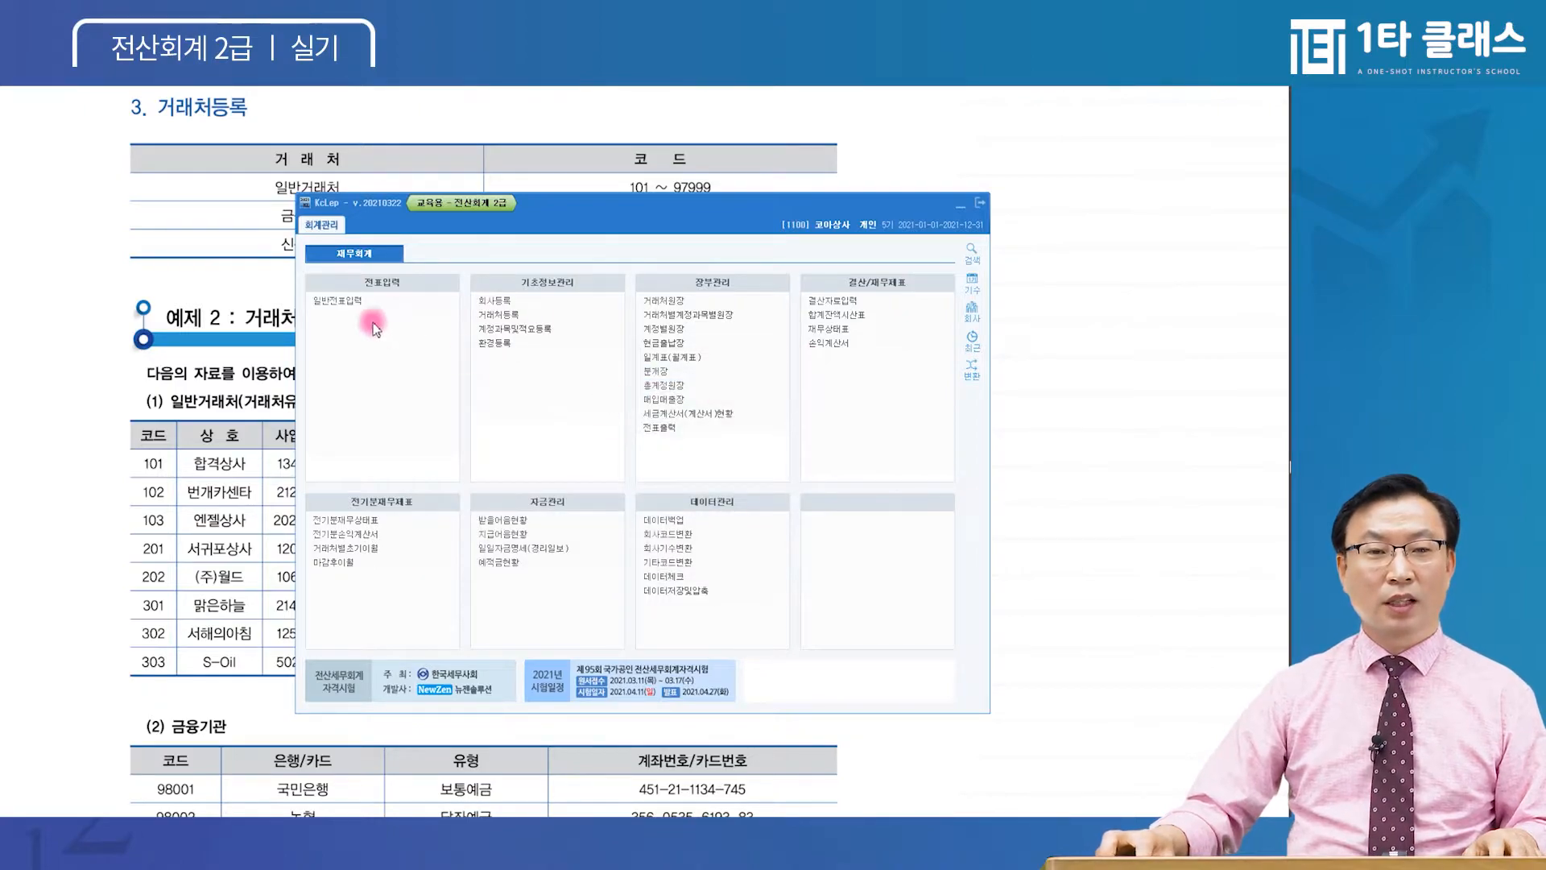
# Review company 1100's details in 회사등록, including the representative, then close the form
pyautogui.click(497, 305)
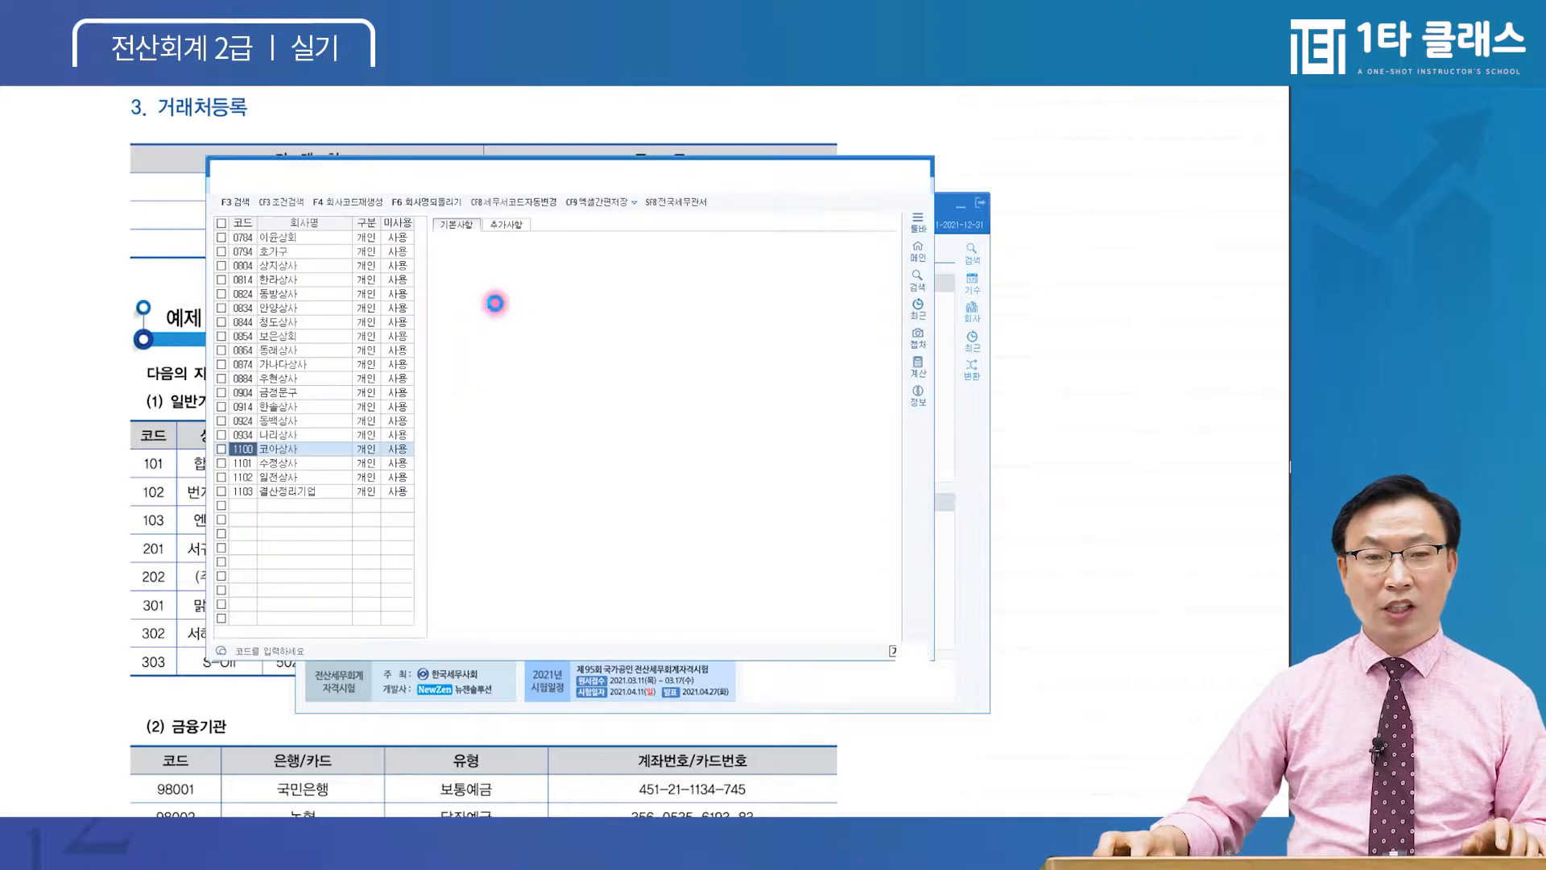
pyautogui.click(252, 448)
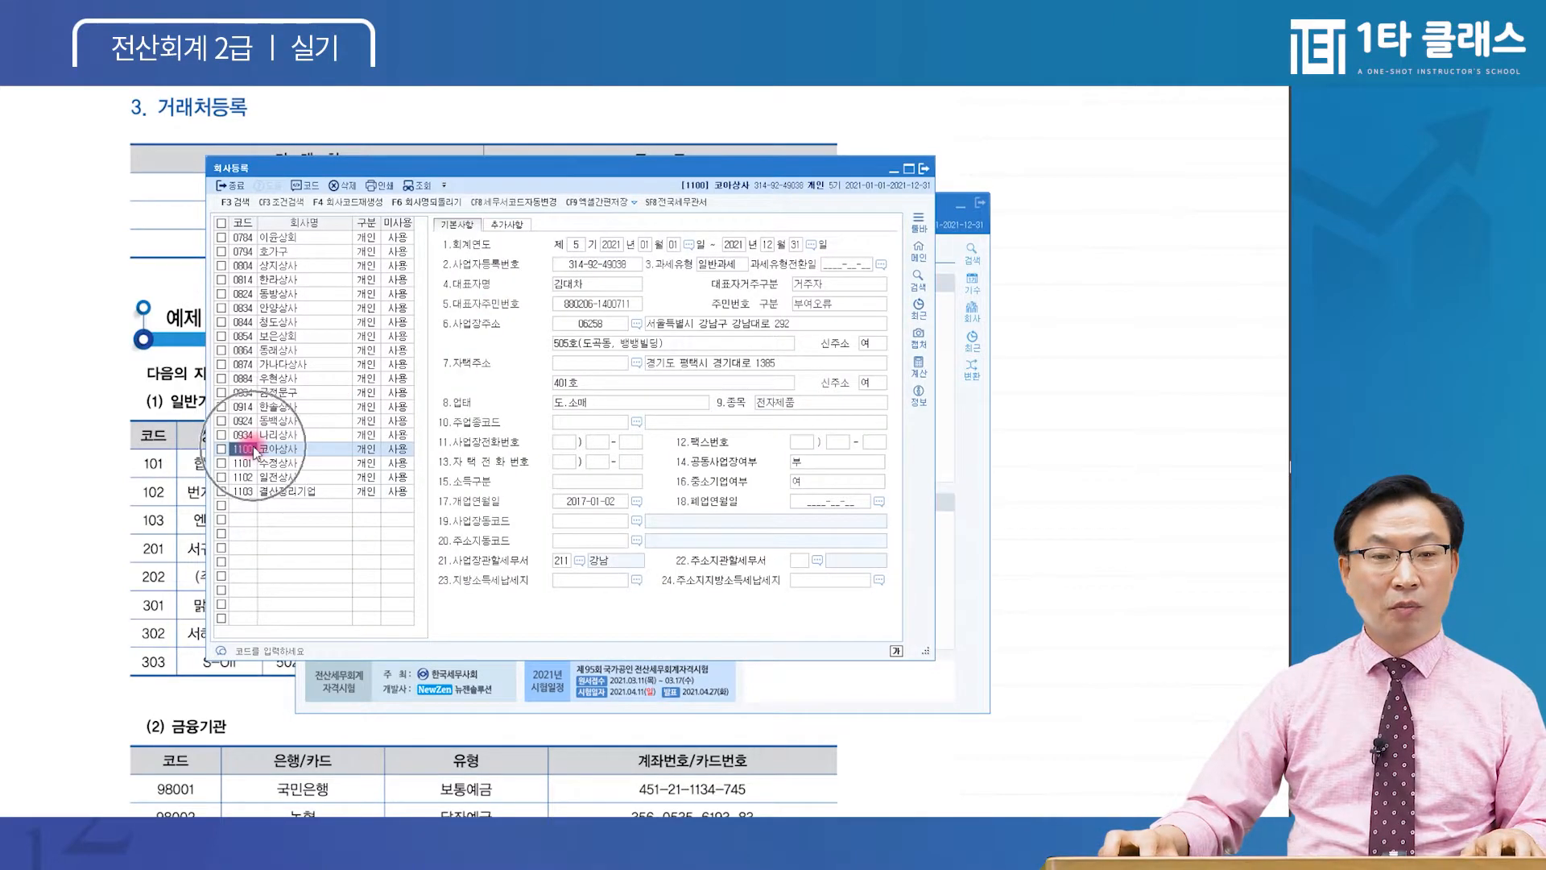
pyautogui.click(624, 262)
pyautogui.click(604, 303)
pyautogui.click(599, 284)
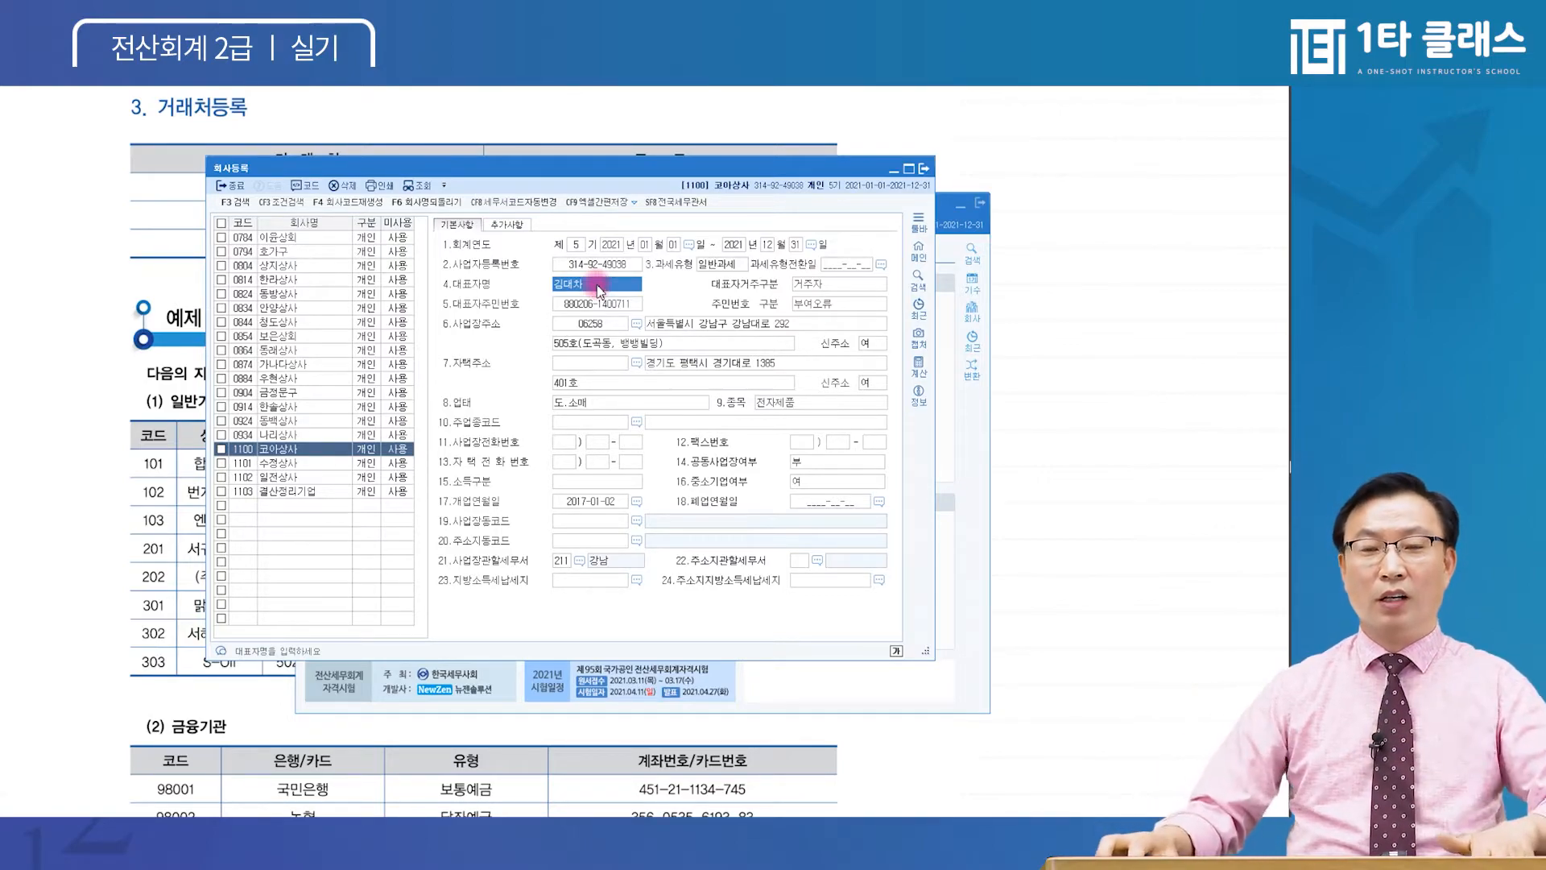
pyautogui.press('Escape')
pyautogui.press('Escape')
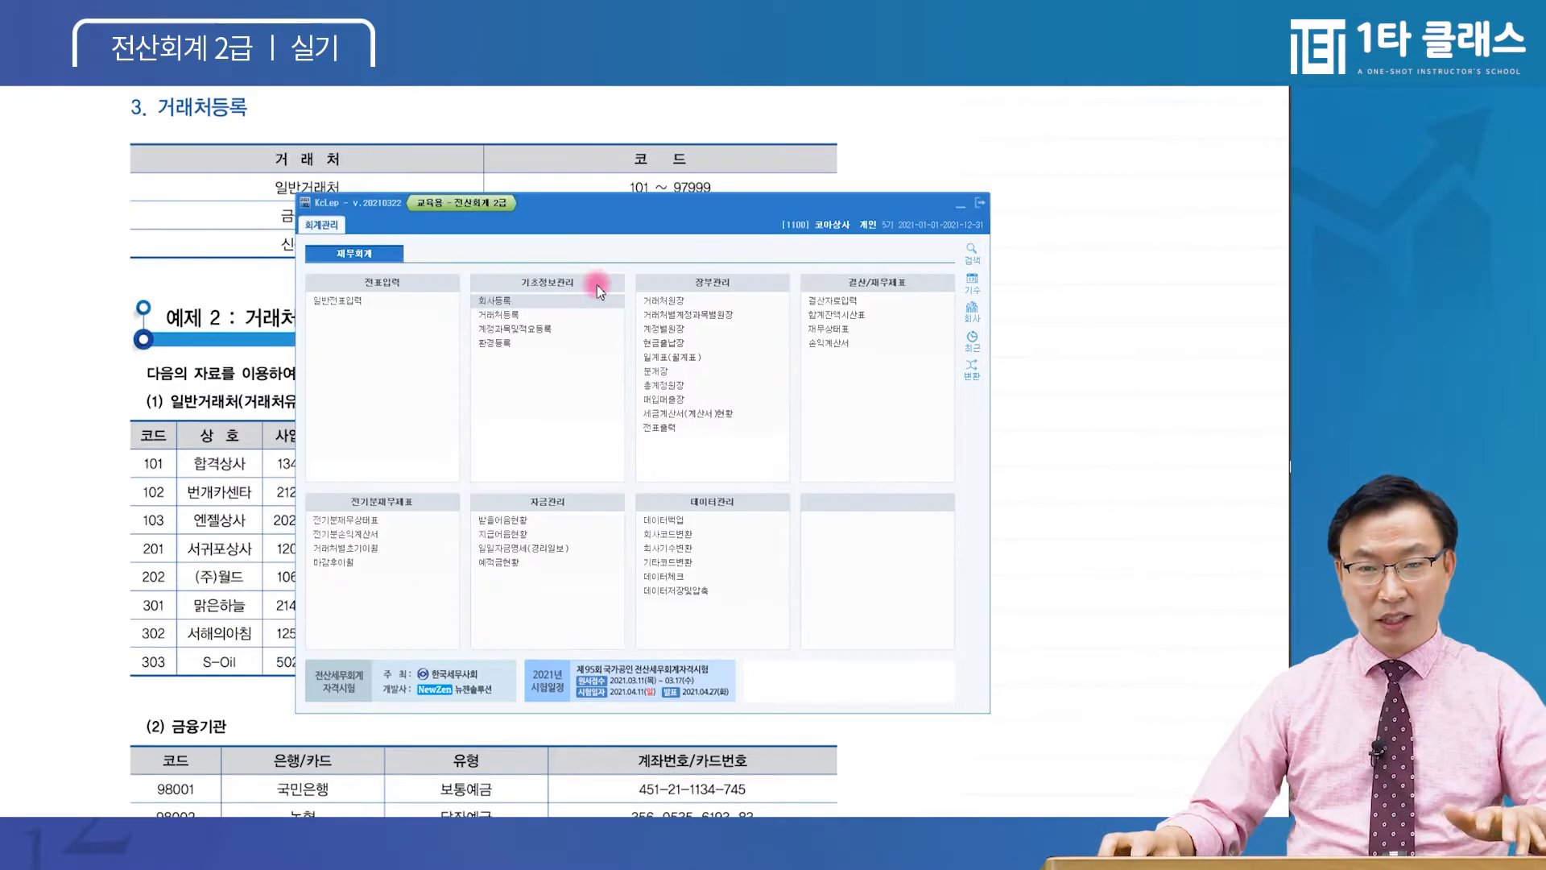
# Open 거래처등록 under 기초정보관리 and bring the 예제 2 거래처 등록 exercise sheet forward
pyautogui.press('ctrl')
pyautogui.press('ctrl')
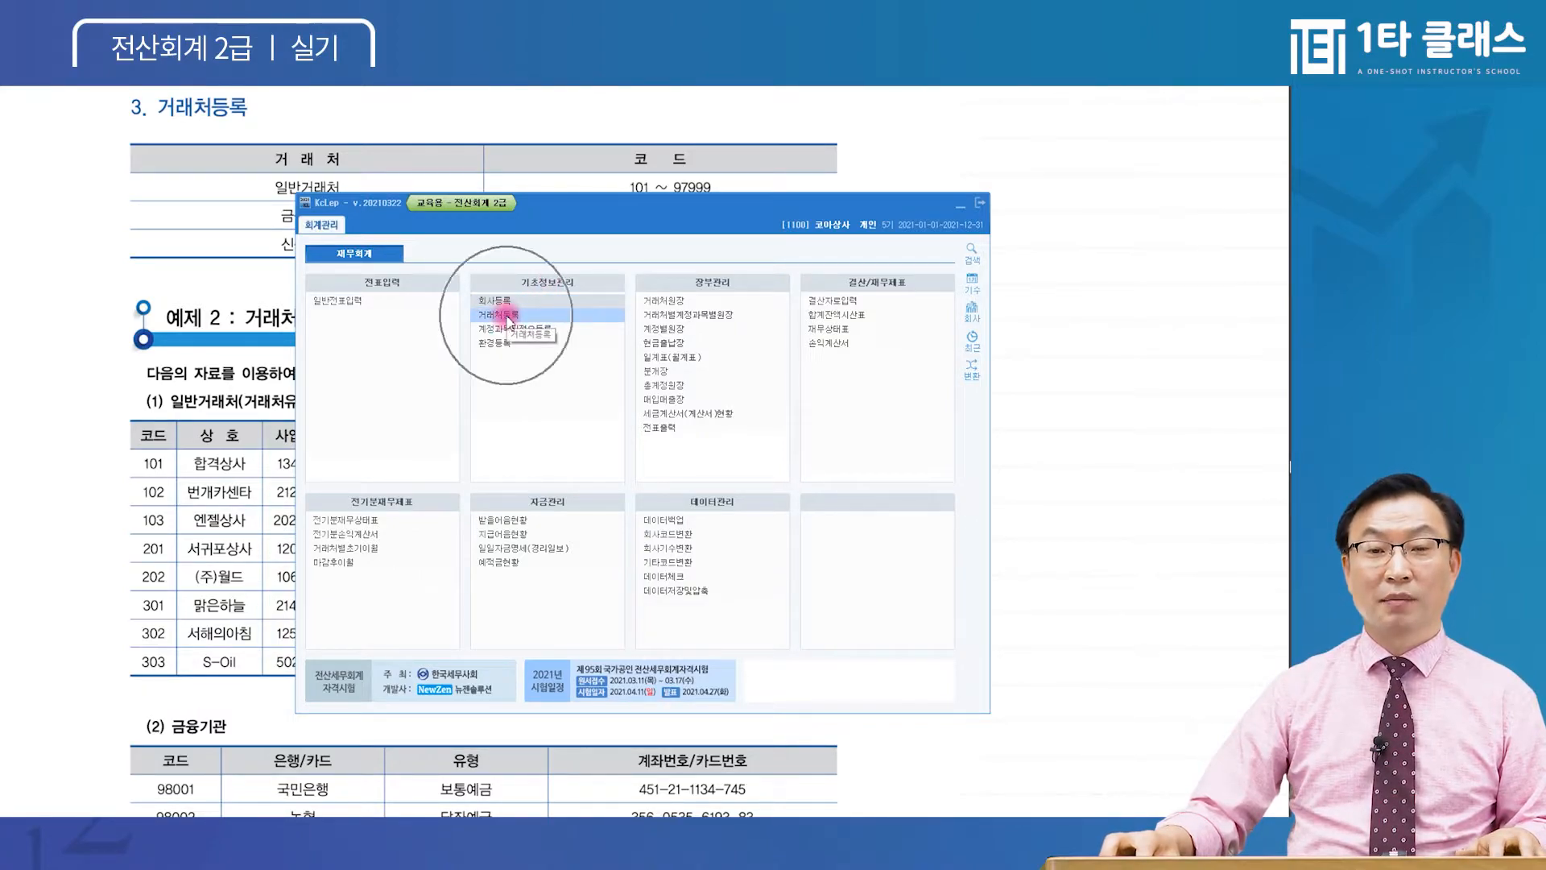
pyautogui.press('ctrl')
pyautogui.press('ctrl')
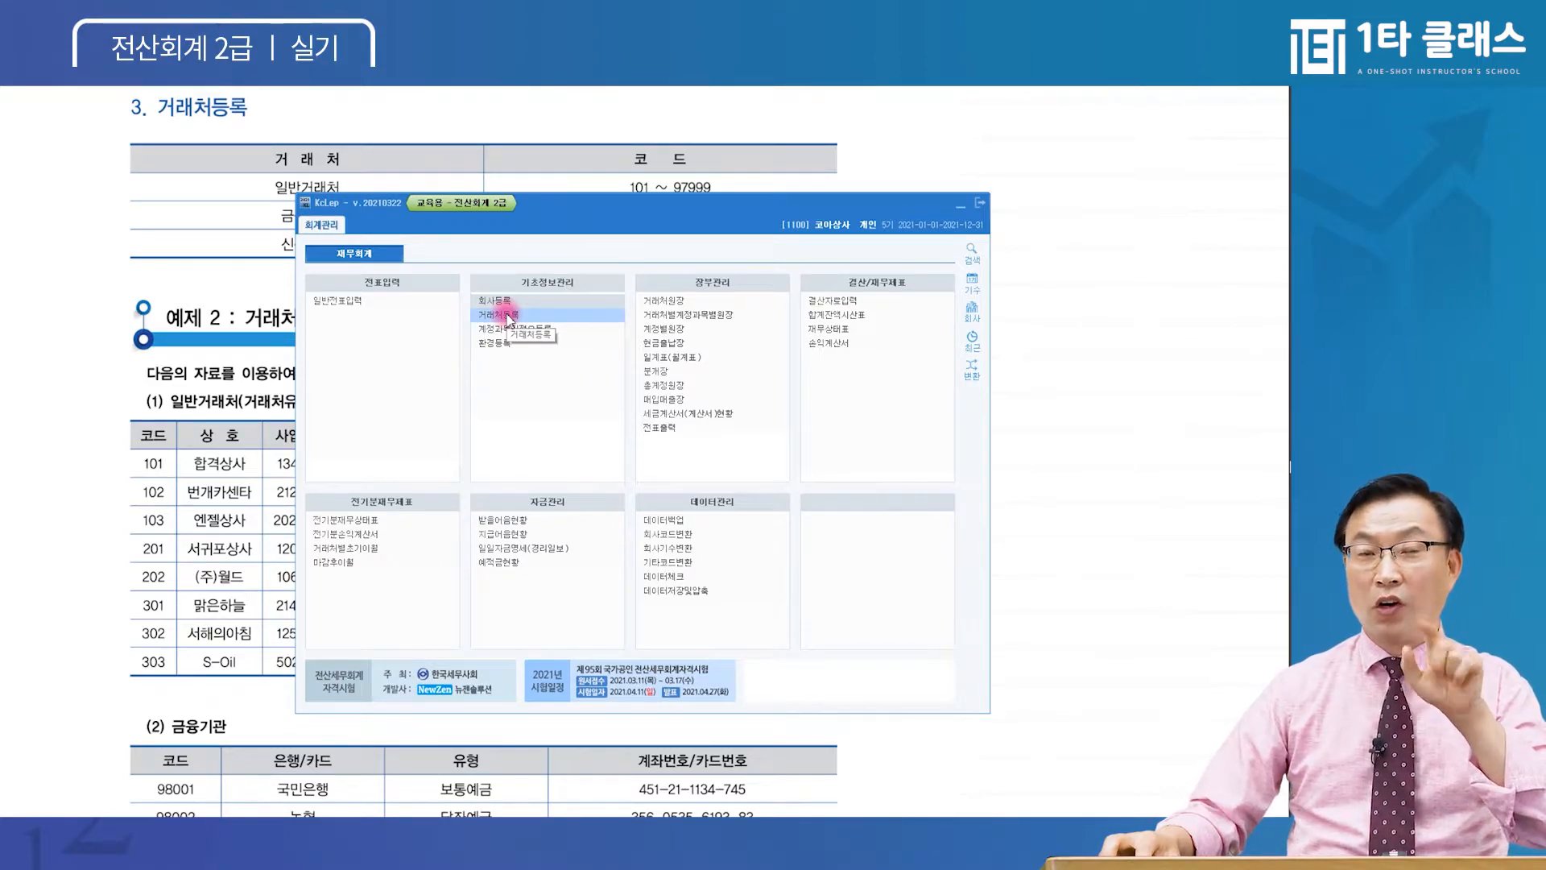
pyautogui.press('ctrl')
pyautogui.press('ctrl')
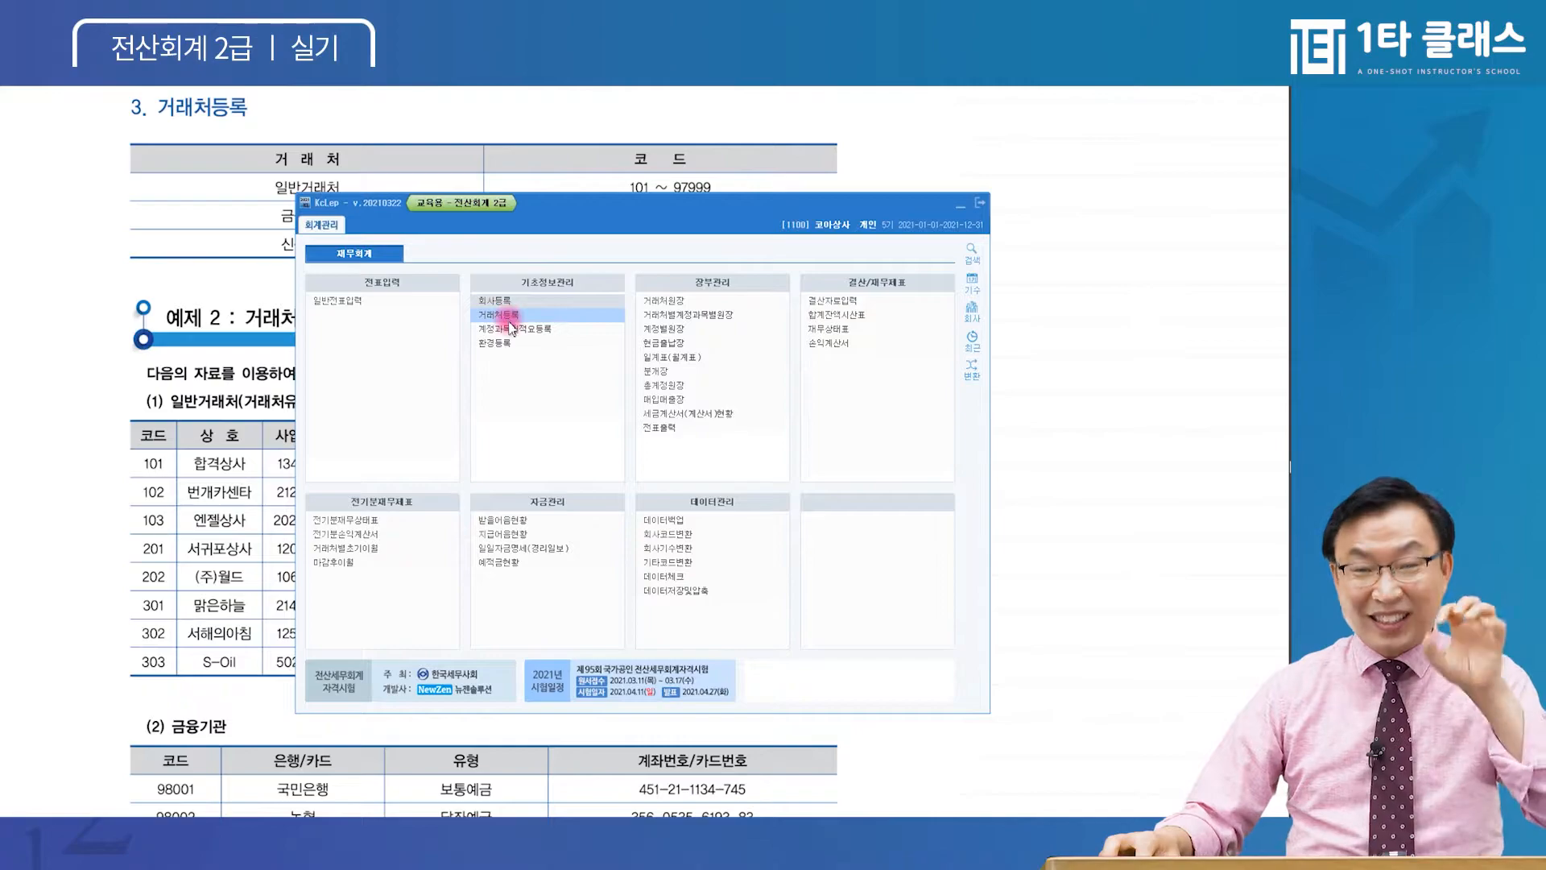
pyautogui.click(511, 322)
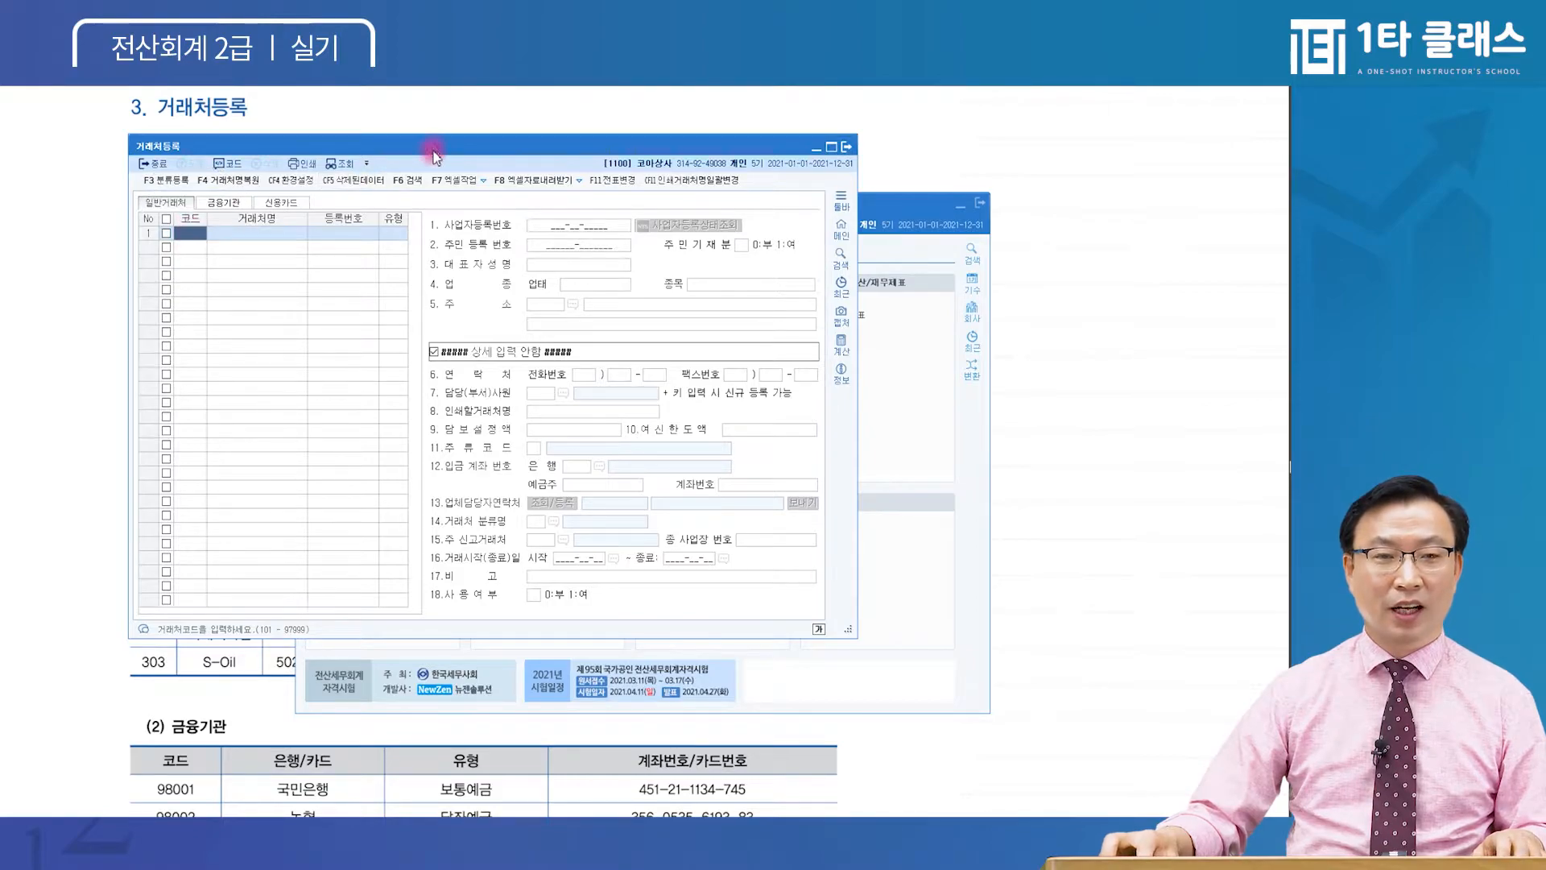
pyautogui.moveTo(434, 157); pyautogui.dragTo(475, 157)
pyautogui.click(153, 397)
pyautogui.scroll(-1, 119, 410)
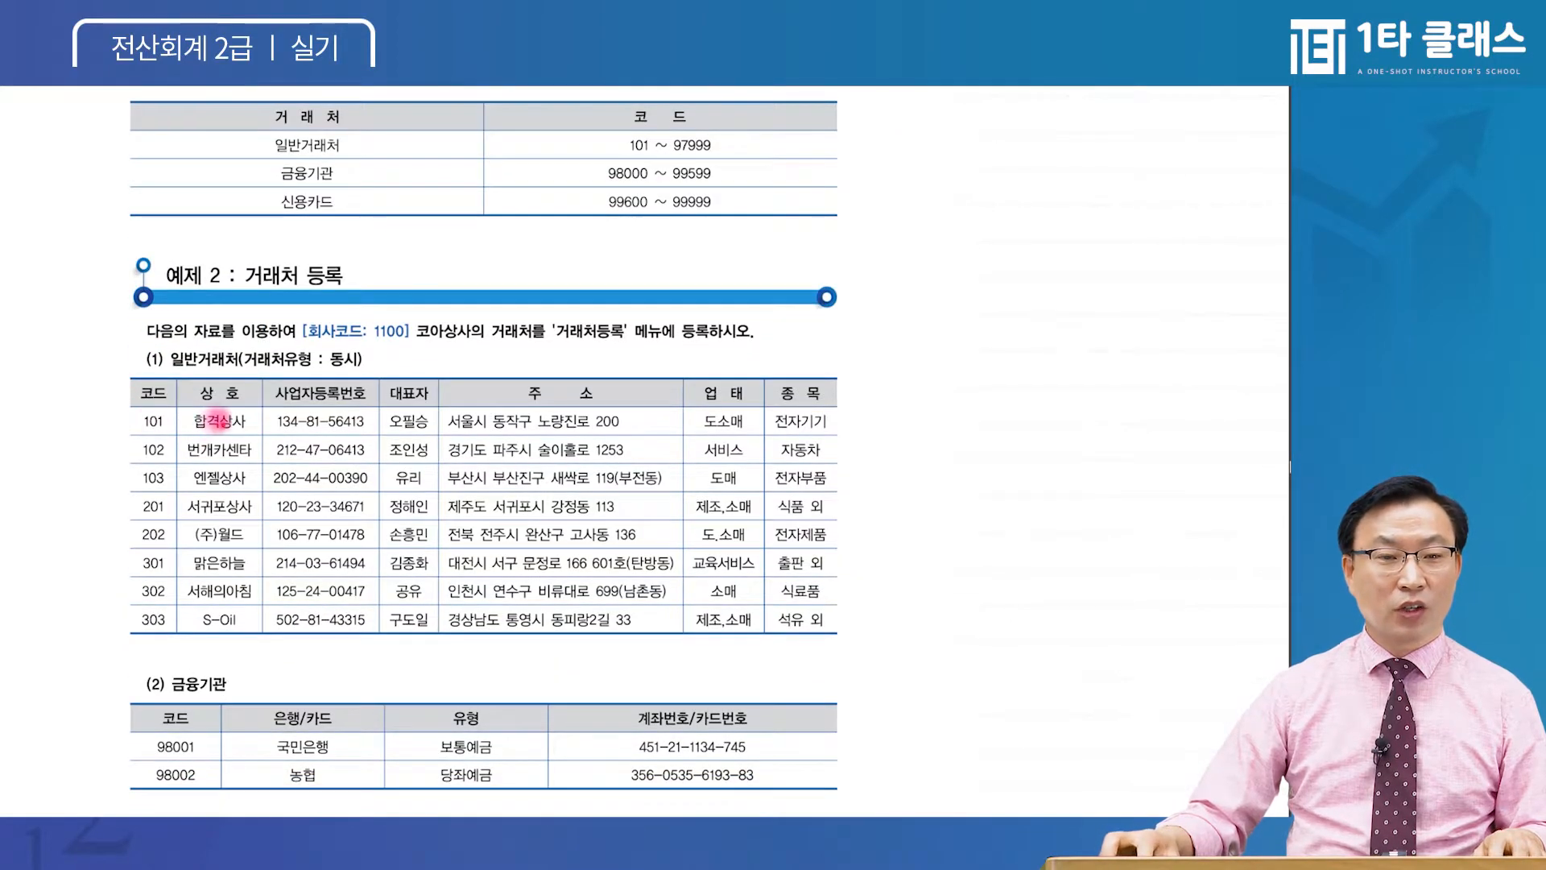
# Read the exercise's 일반거래처, 금융기관 and 신용카드 tables, then return to 거래처등록
pyautogui.scroll(-3, 210, 359)
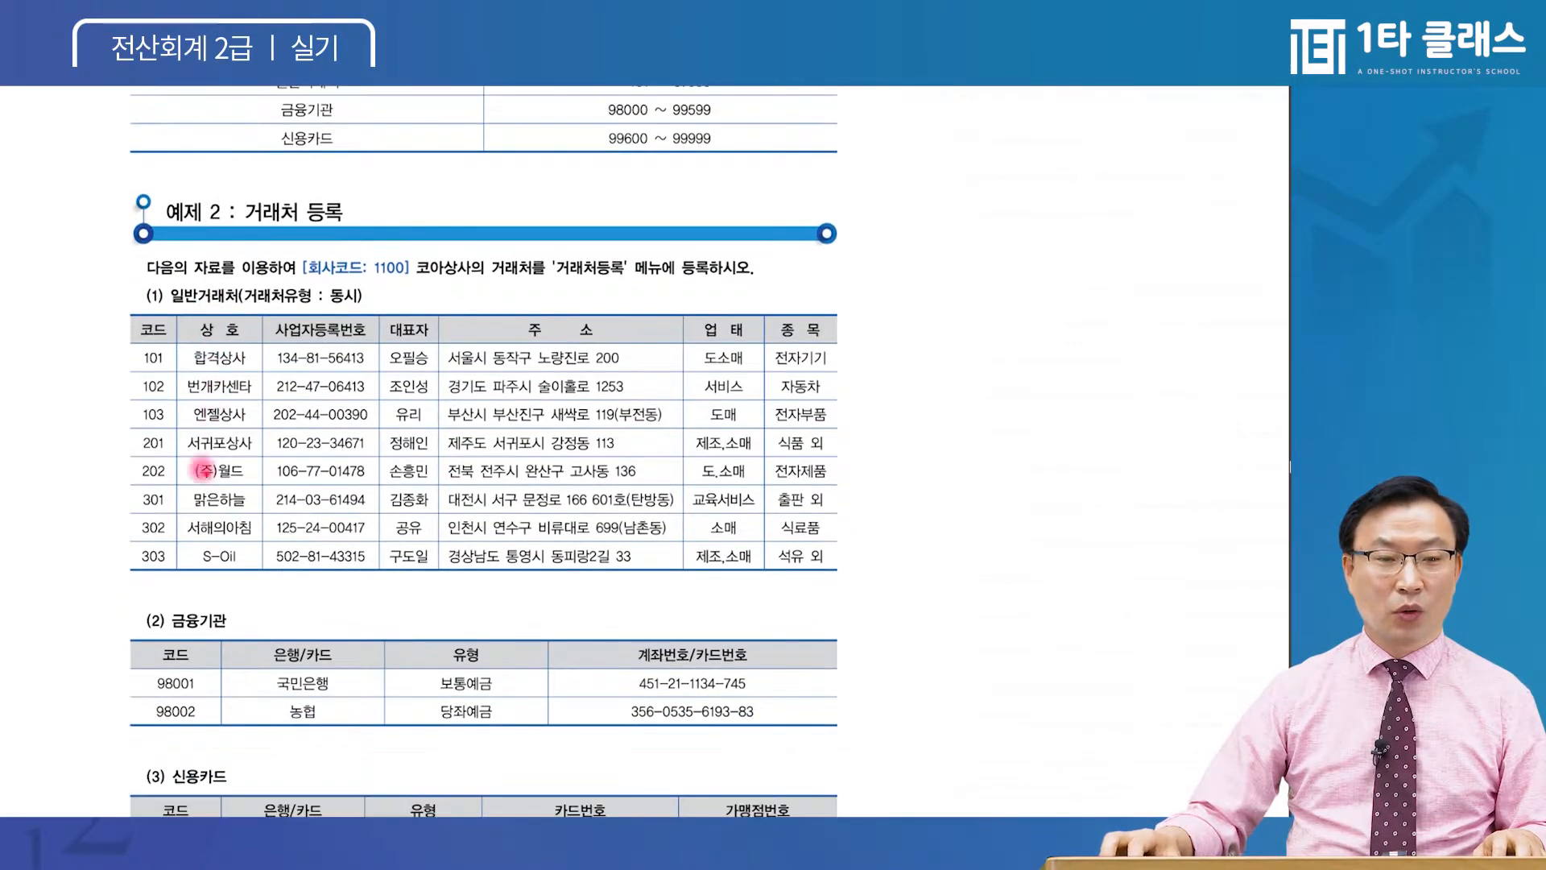
pyautogui.scroll(-2, 189, 562)
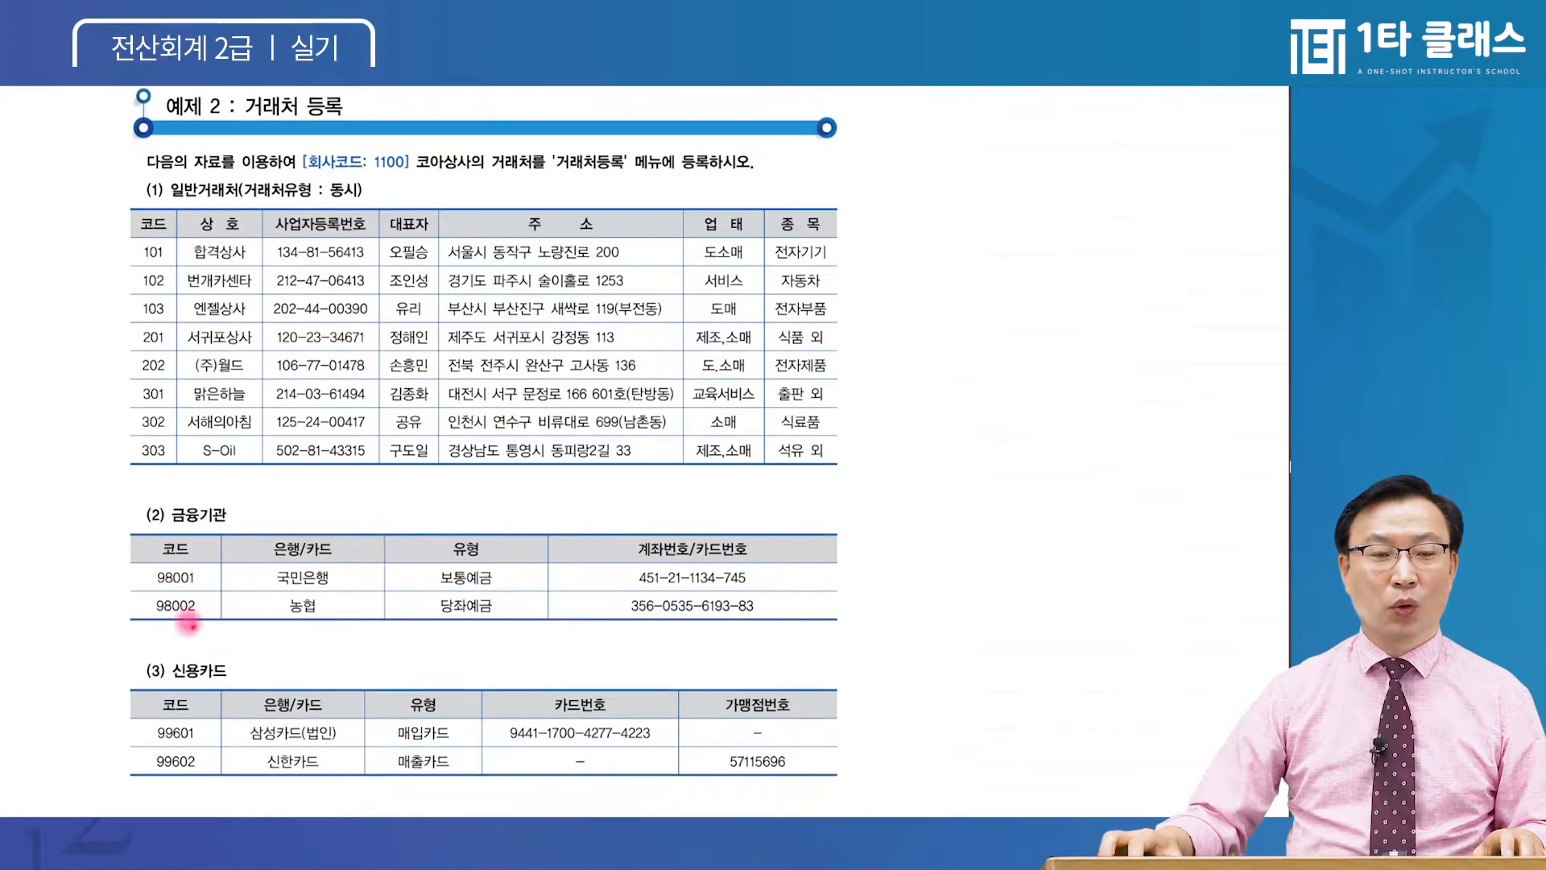
pyautogui.scroll(2, 193, 668)
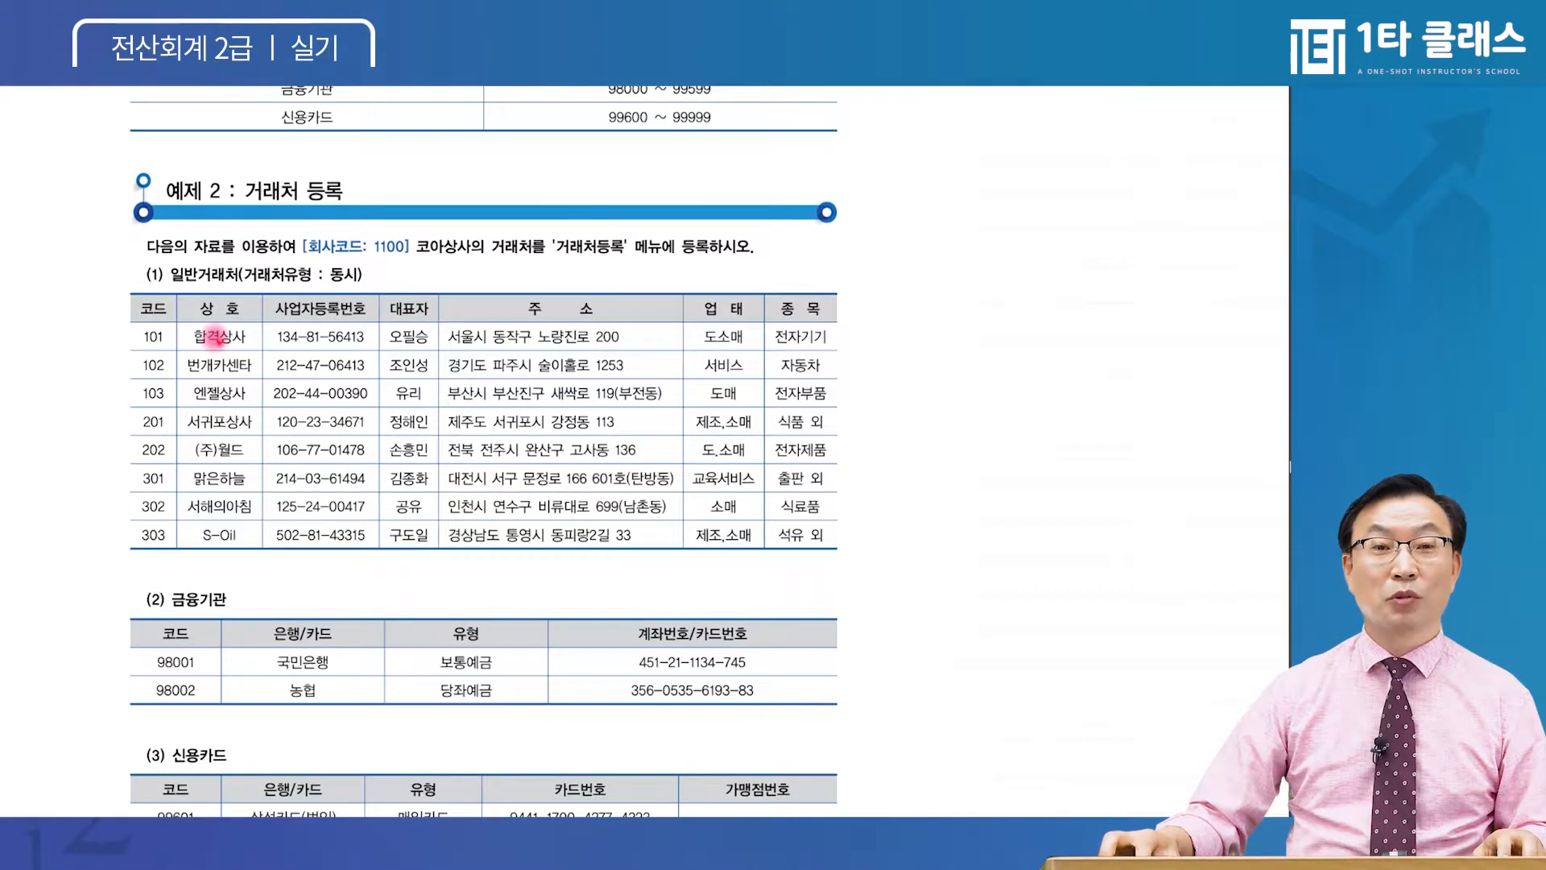
pyautogui.scroll(1, 224, 481)
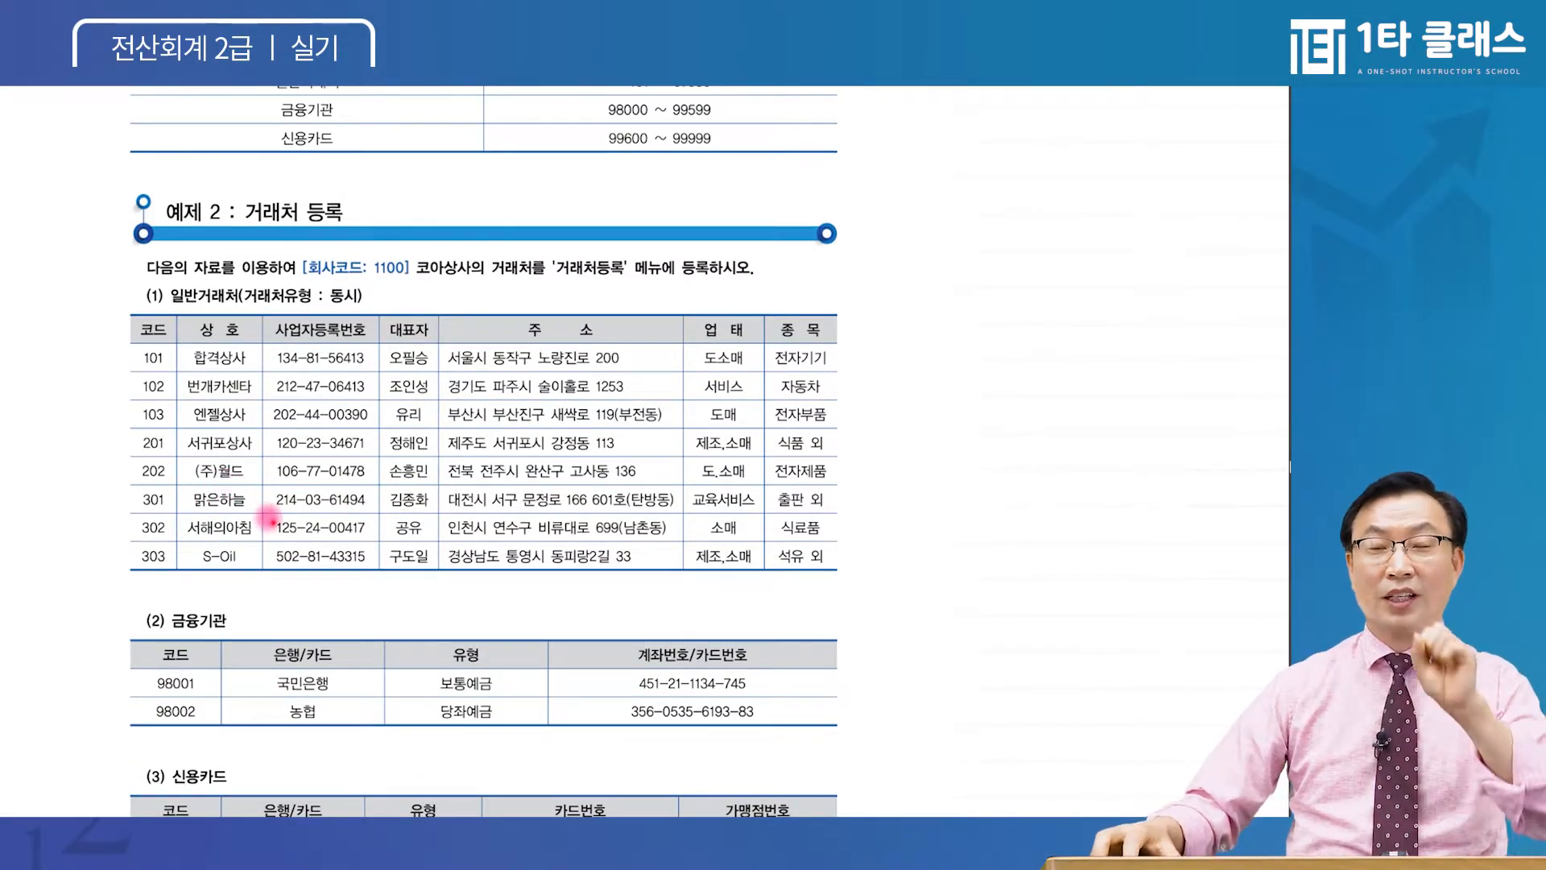
pyautogui.scroll(-1, 246, 407)
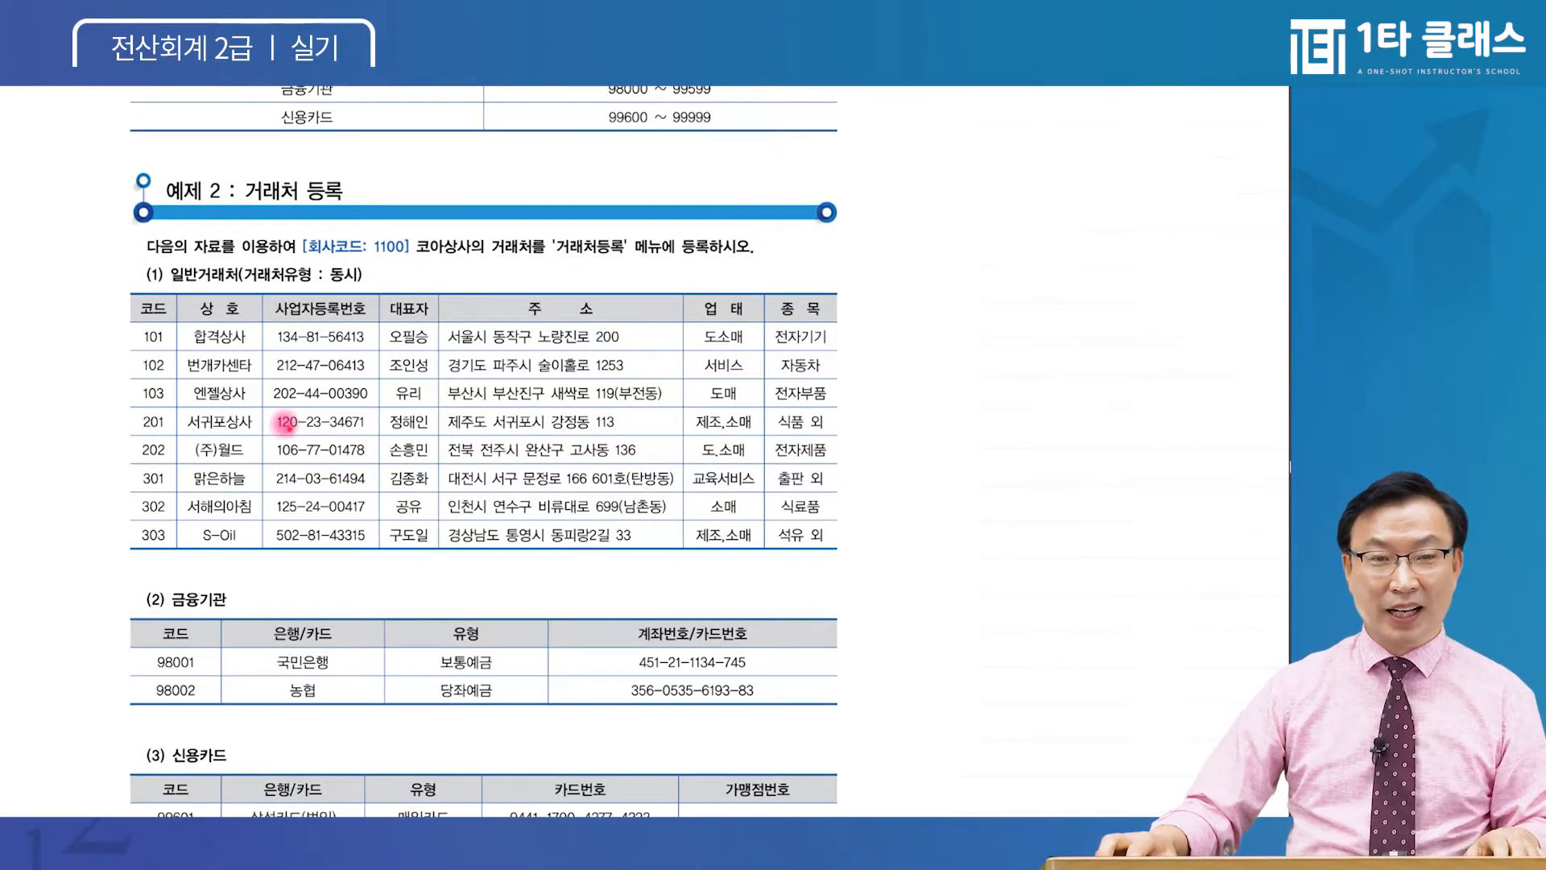
pyautogui.scroll(-1, 286, 425)
pyautogui.scroll(1, 286, 427)
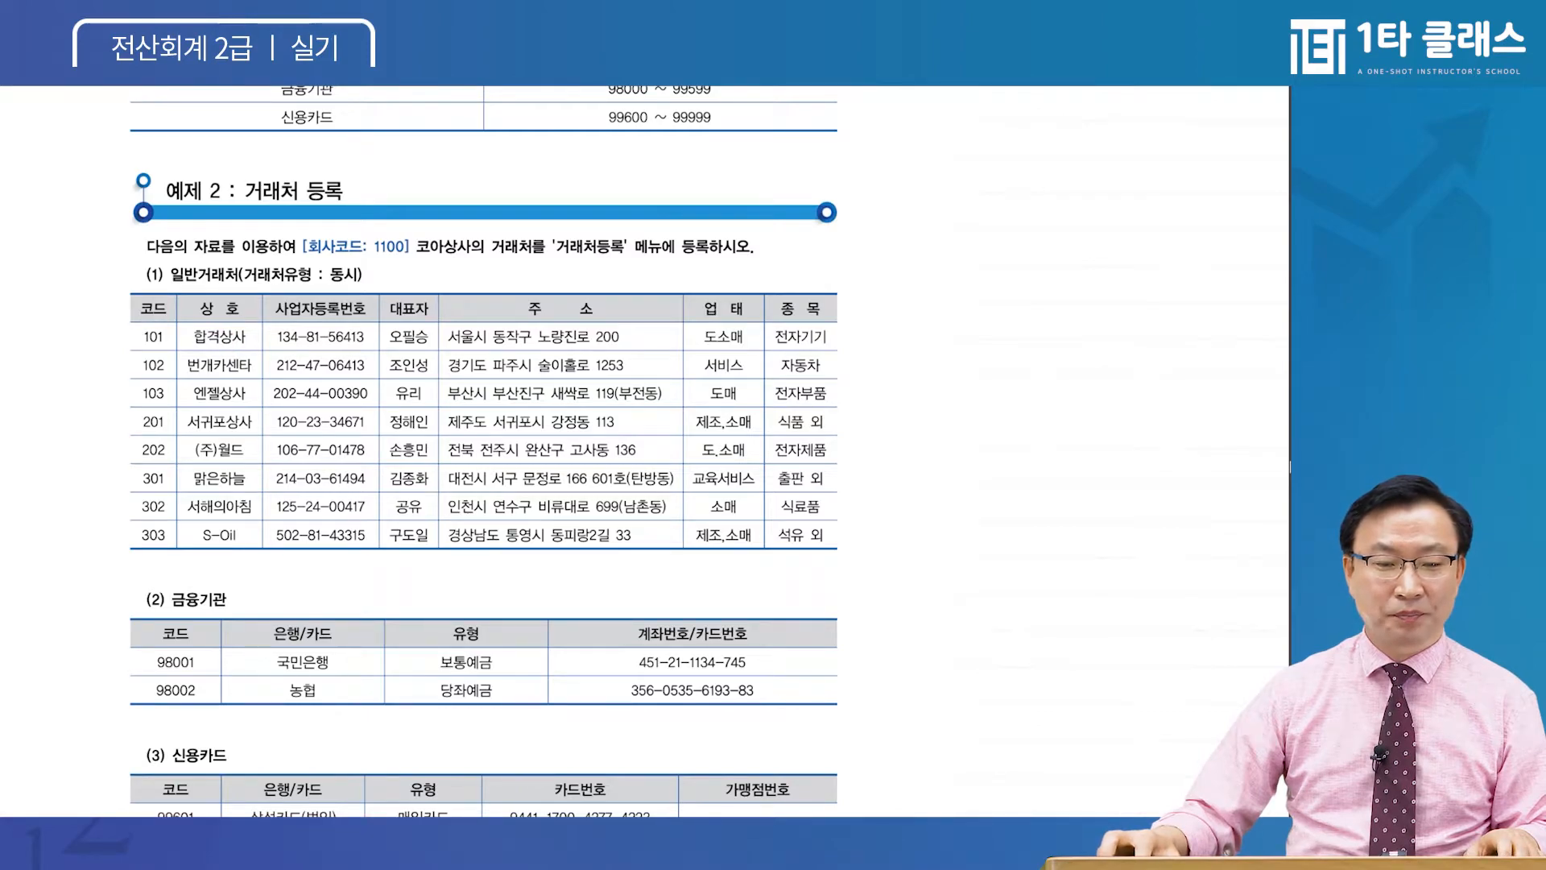
pyautogui.hotkey('alt', 'Tab')
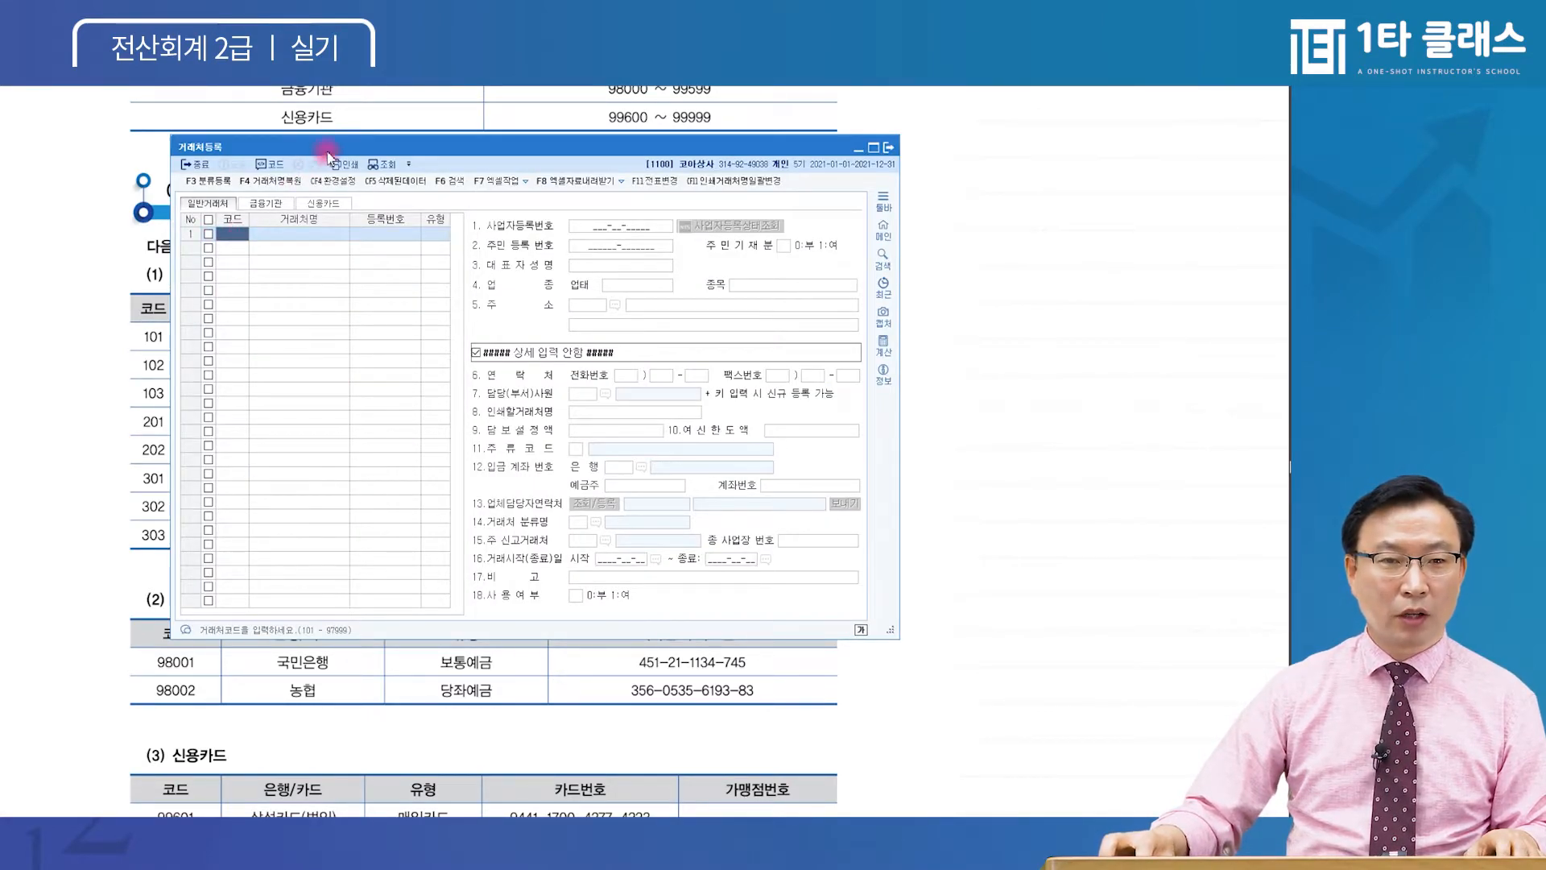
# Register general partner 00101 합격상사 with type 3:동시
pyautogui.moveTo(328, 153); pyautogui.dragTo(365, 162)
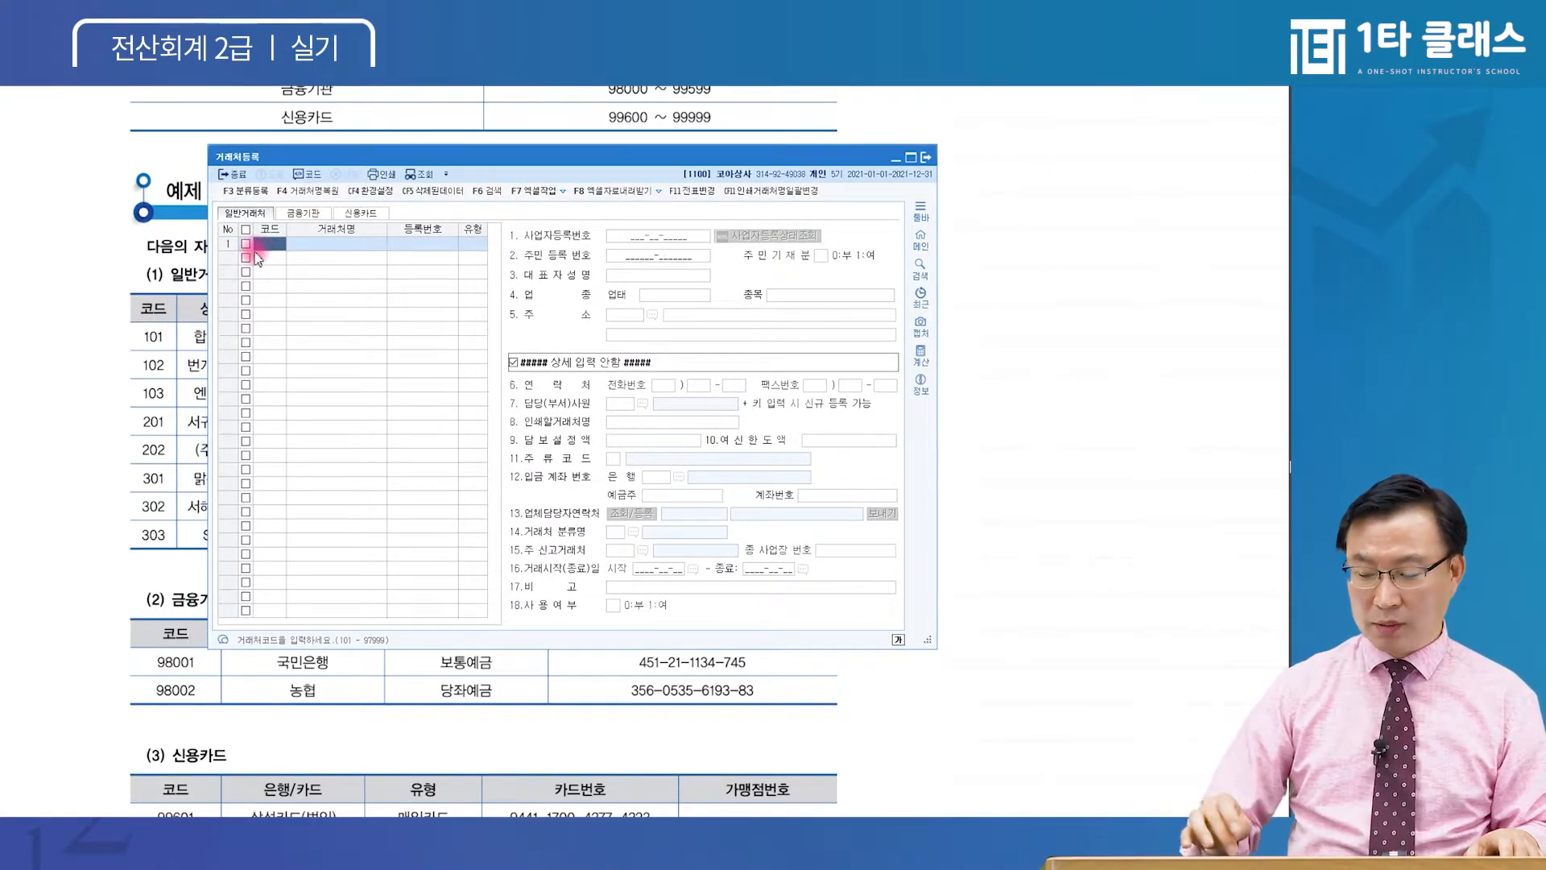
pyautogui.write('101')
pyautogui.press('Return')
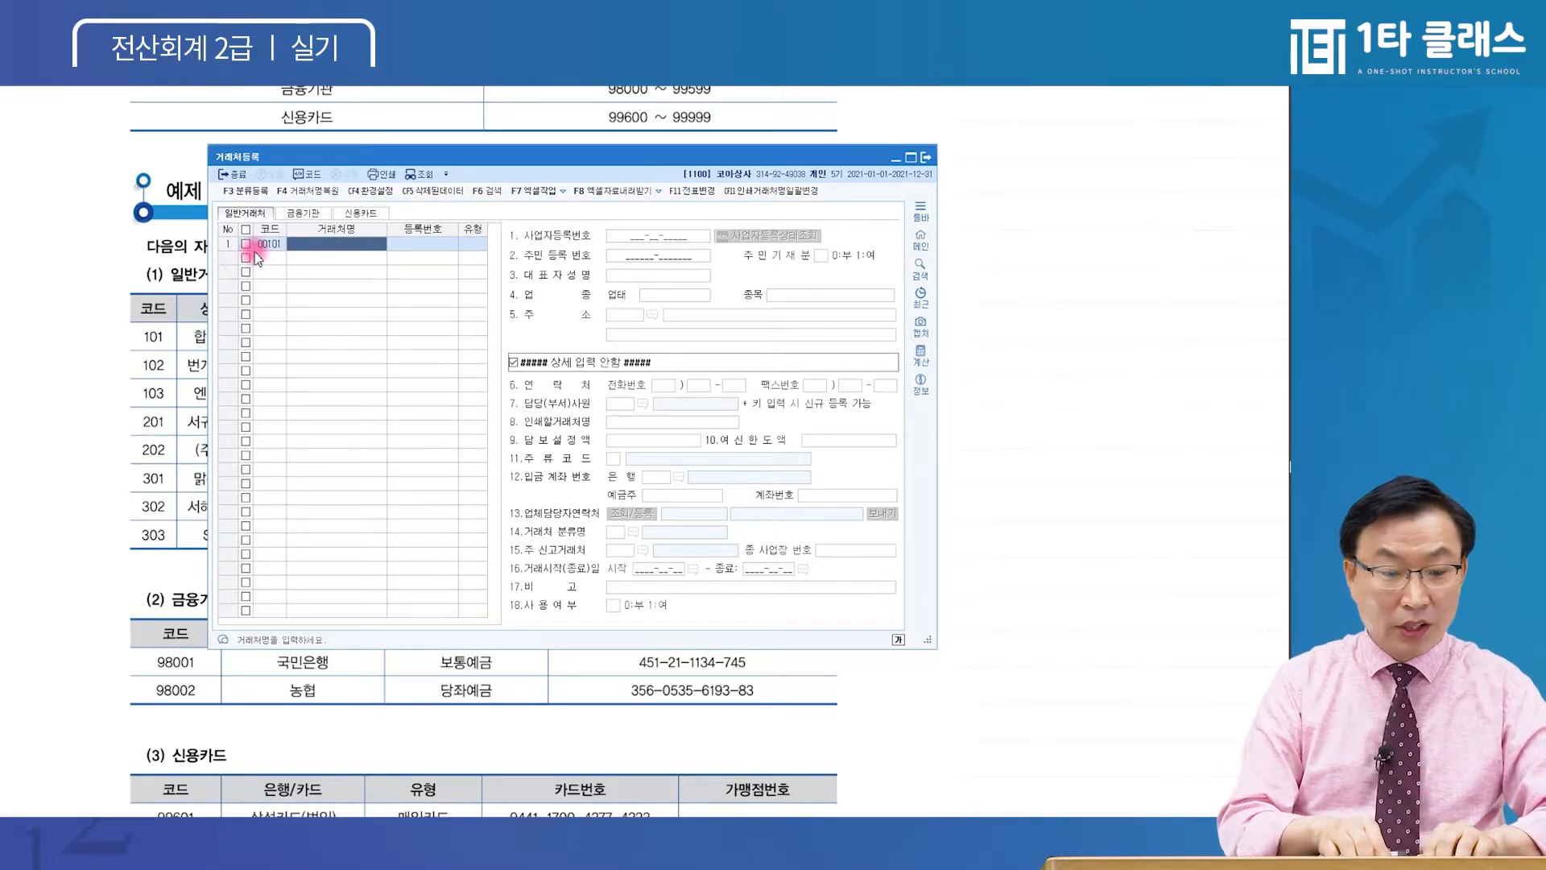
pyautogui.write('합격상사')
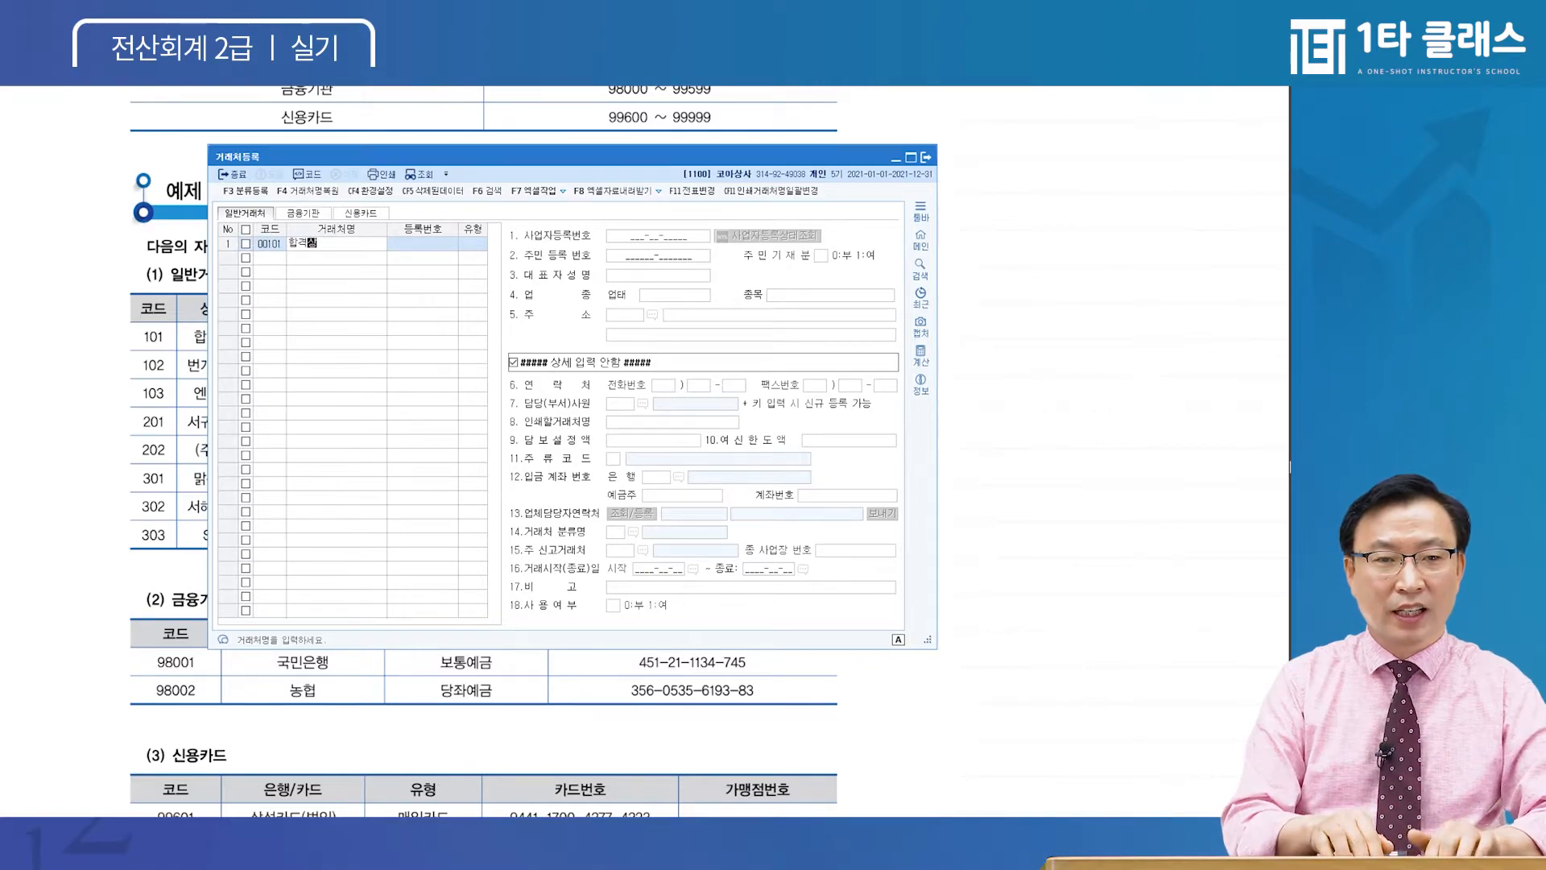
pyautogui.press('Return')
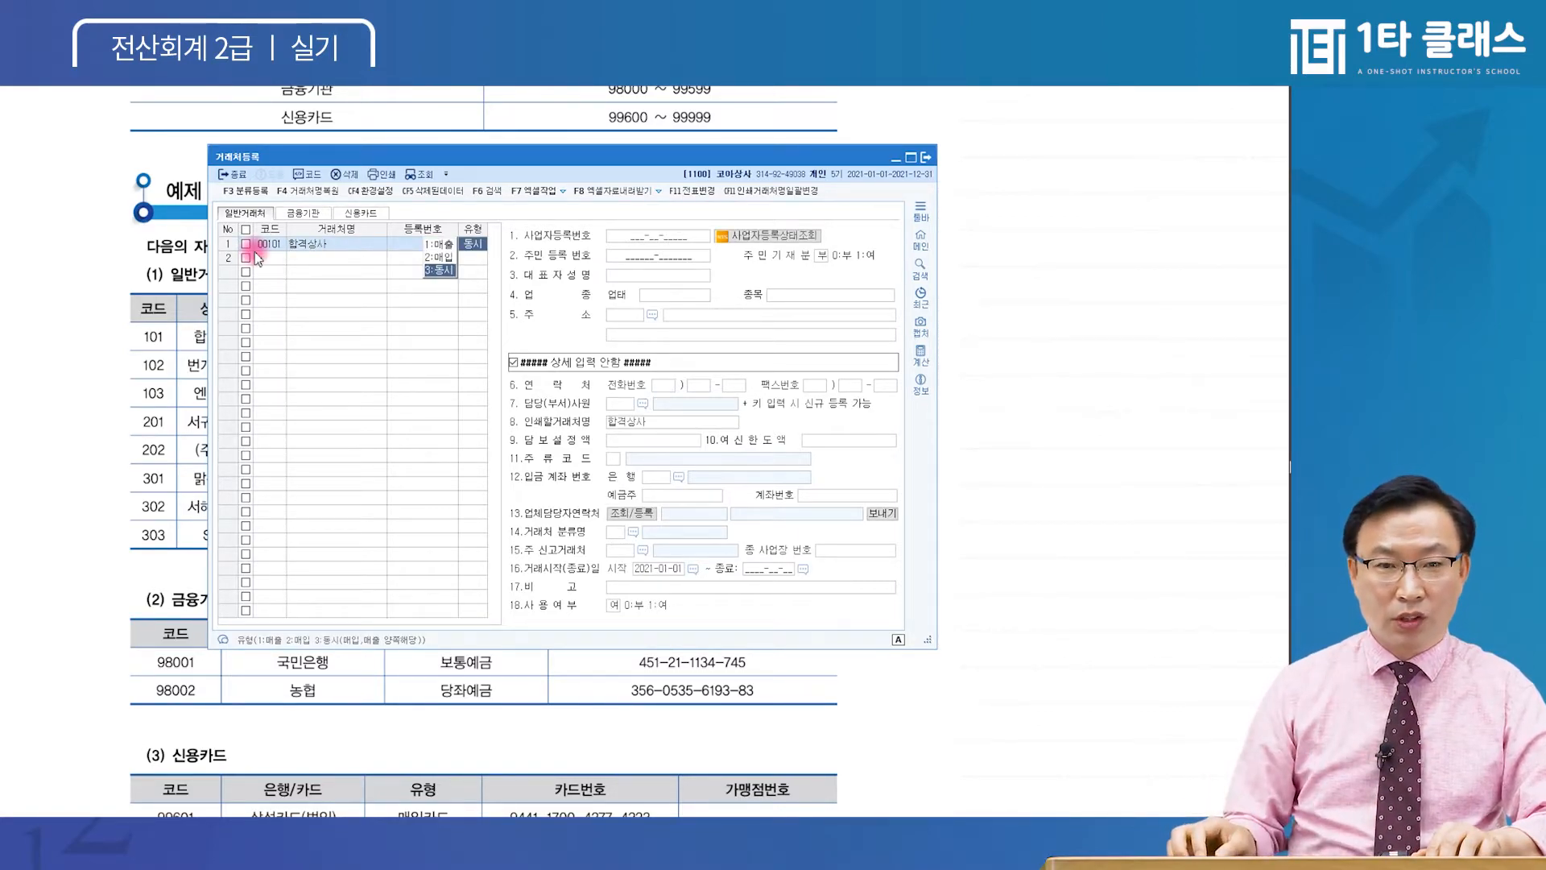
pyautogui.press('ctrl')
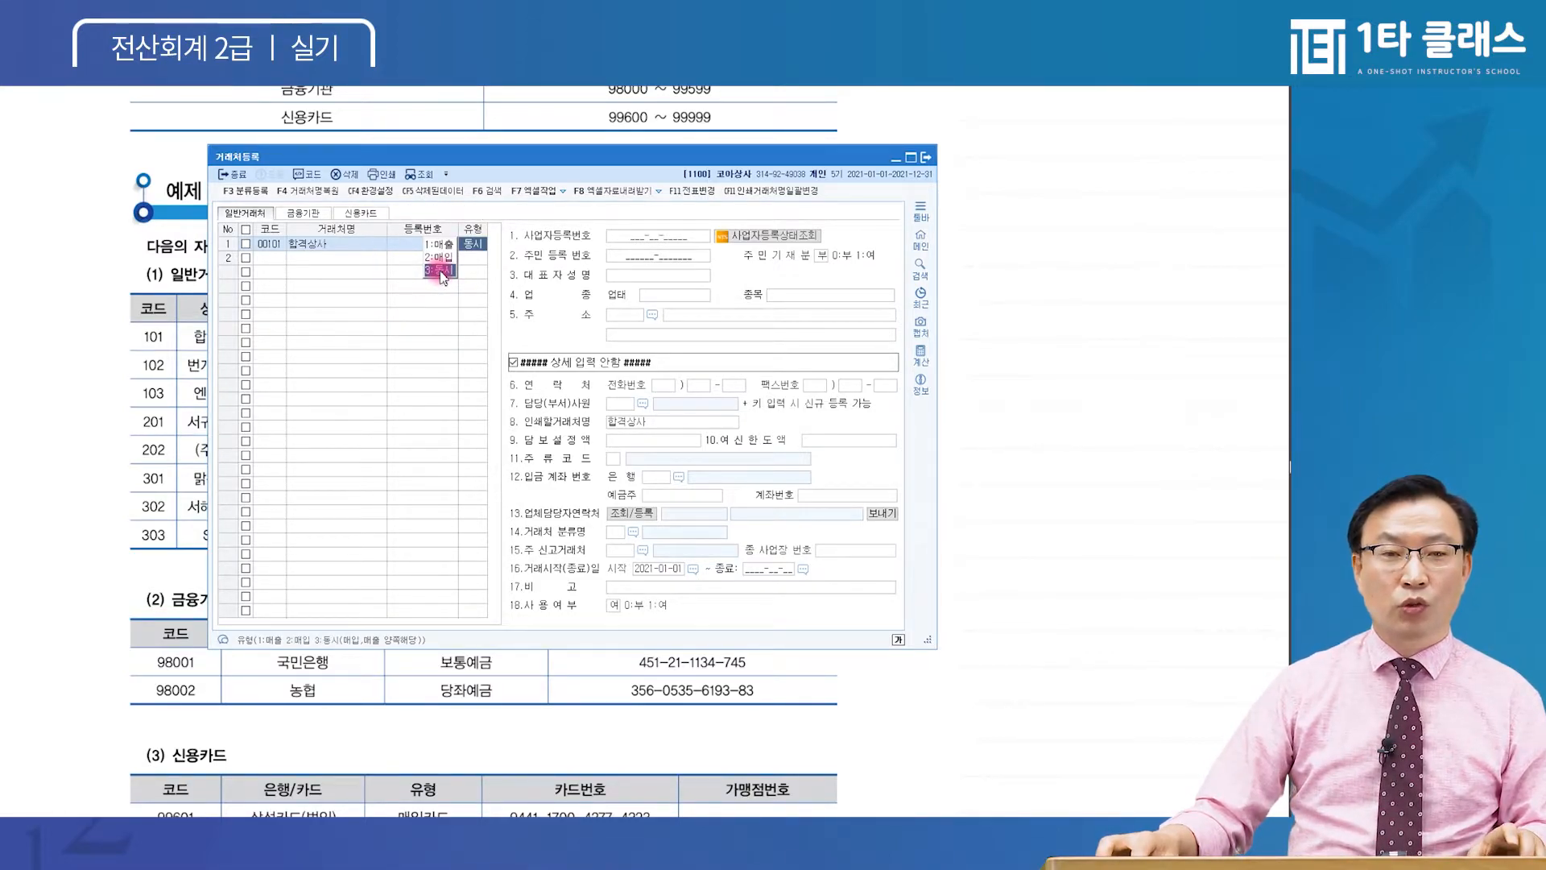
pyautogui.click(441, 271)
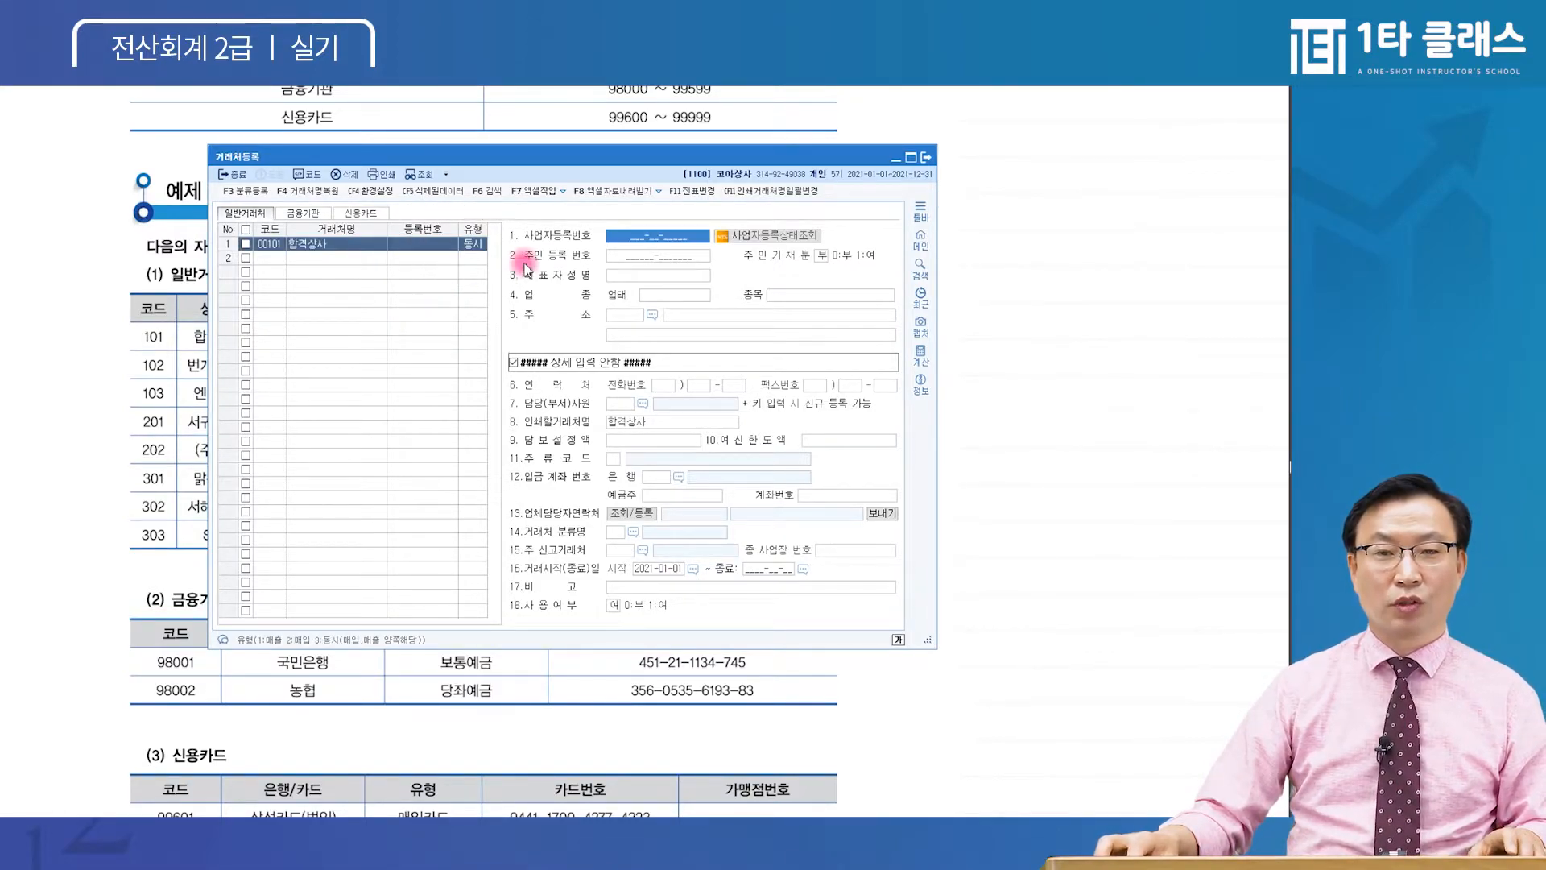
pyautogui.click(636, 237)
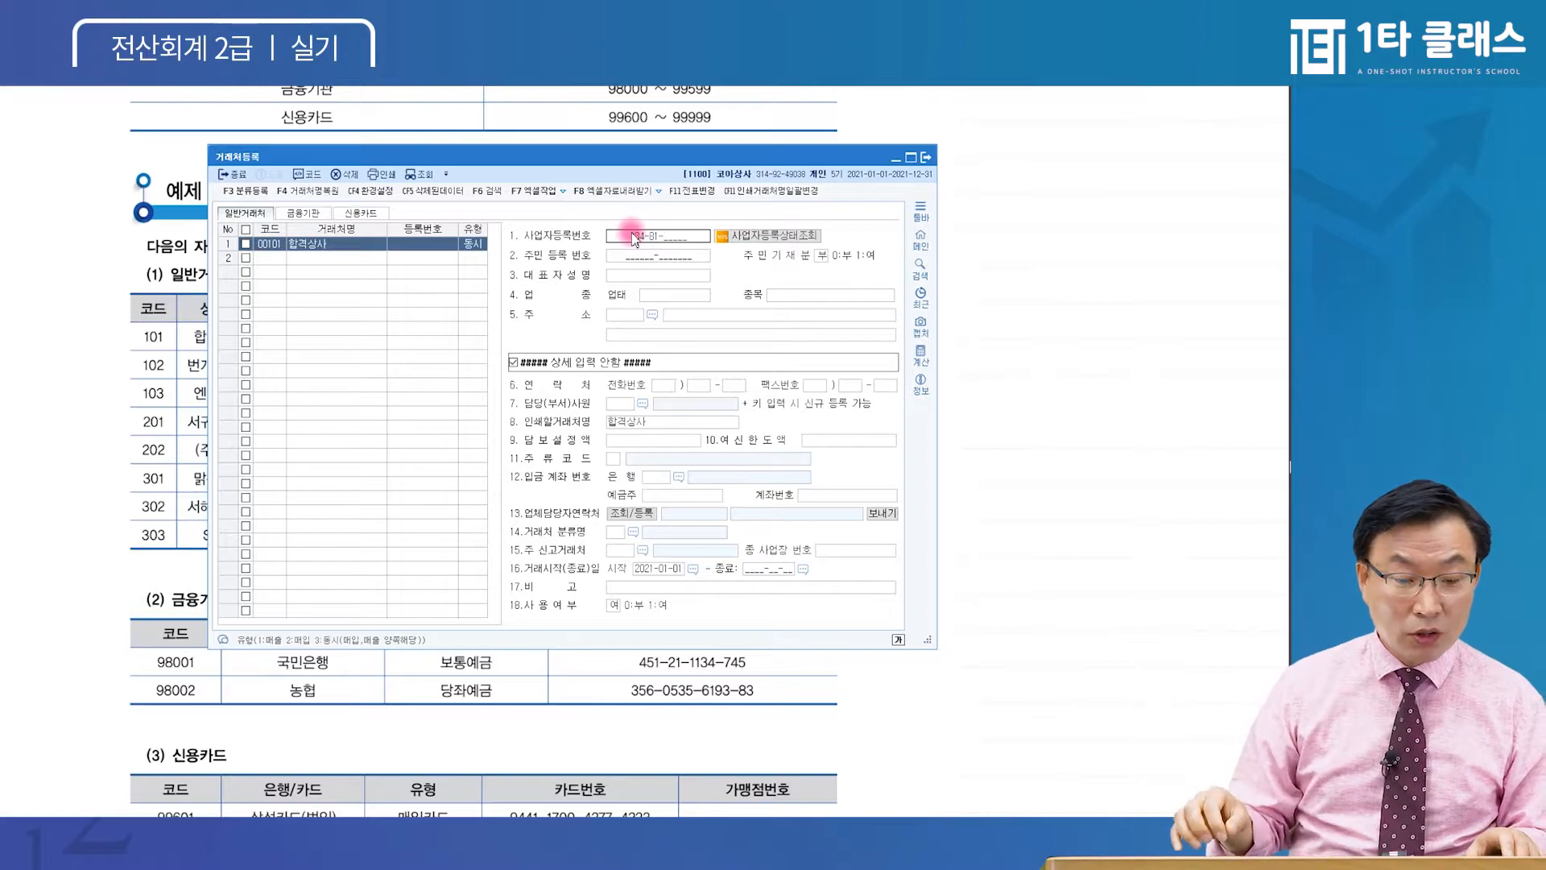
pyautogui.press('Return')
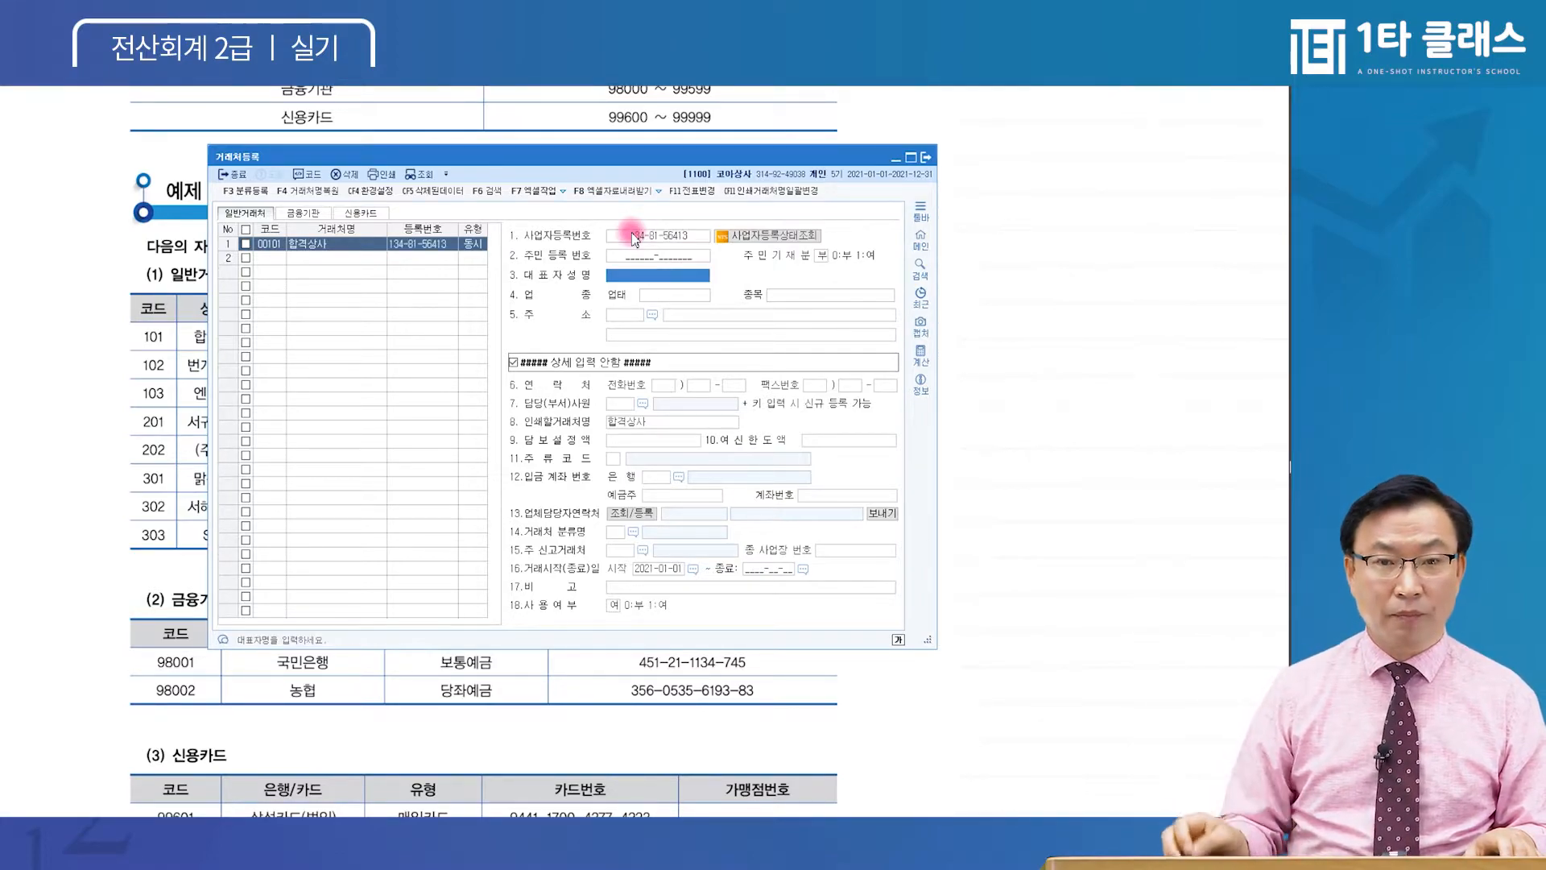
pyautogui.click(656, 276)
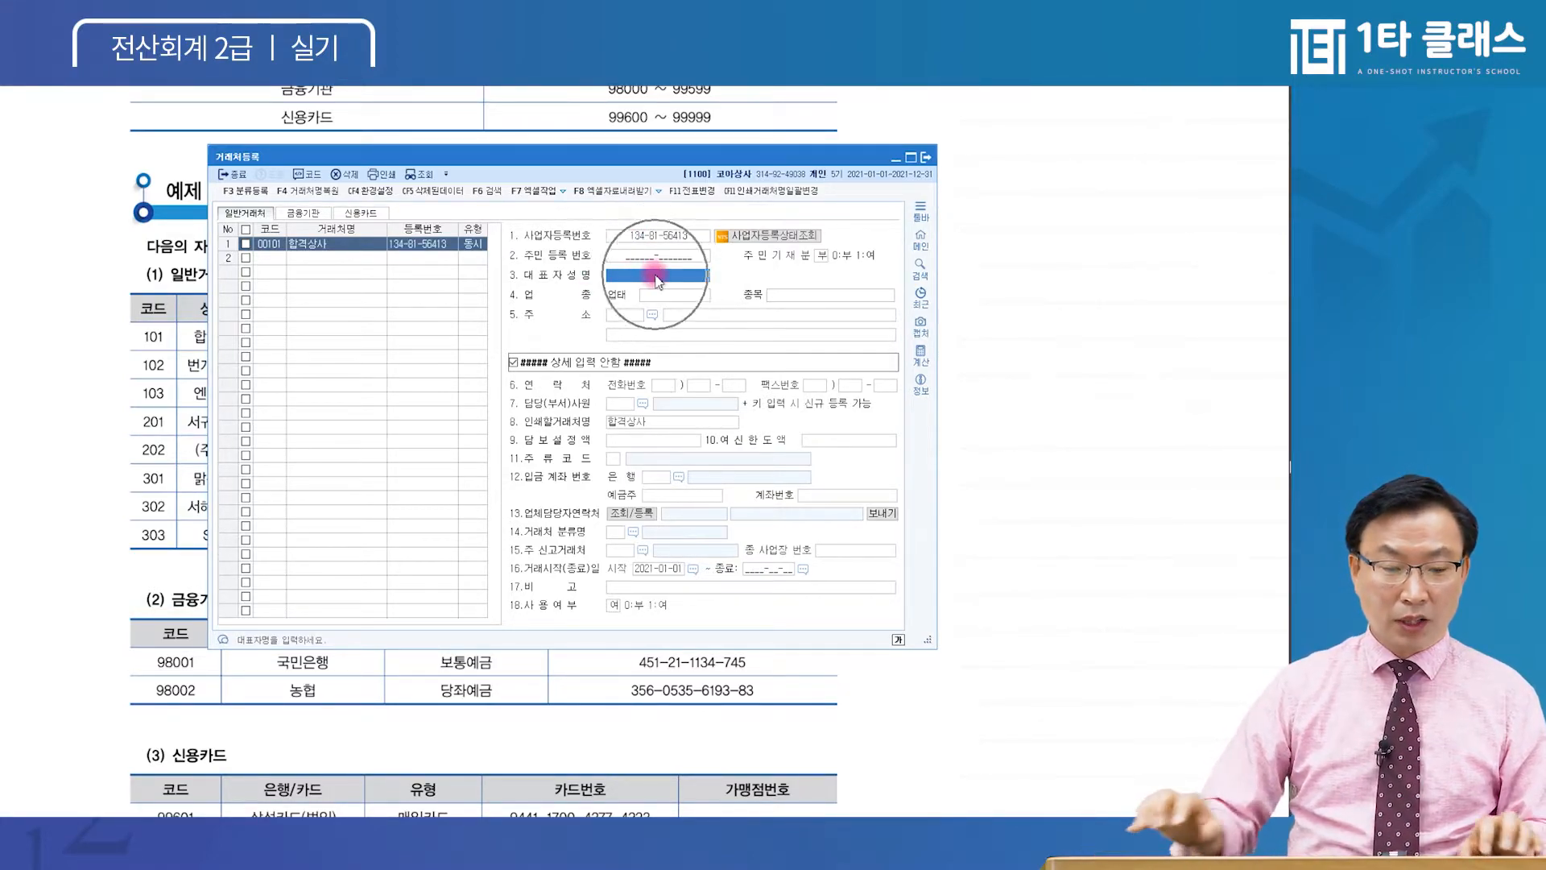
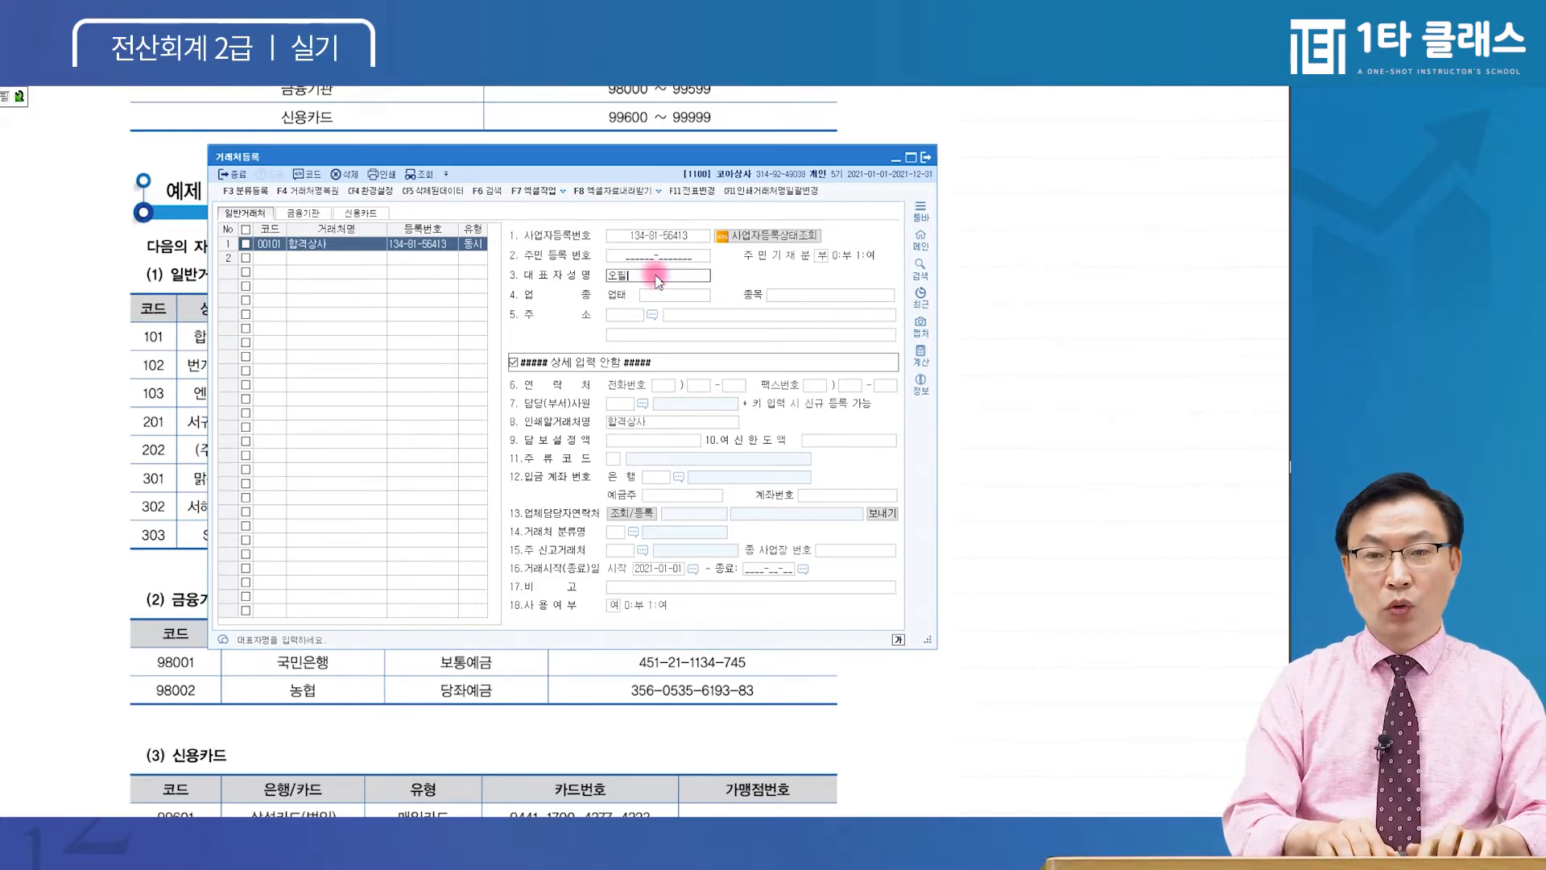
pyautogui.press('Return')
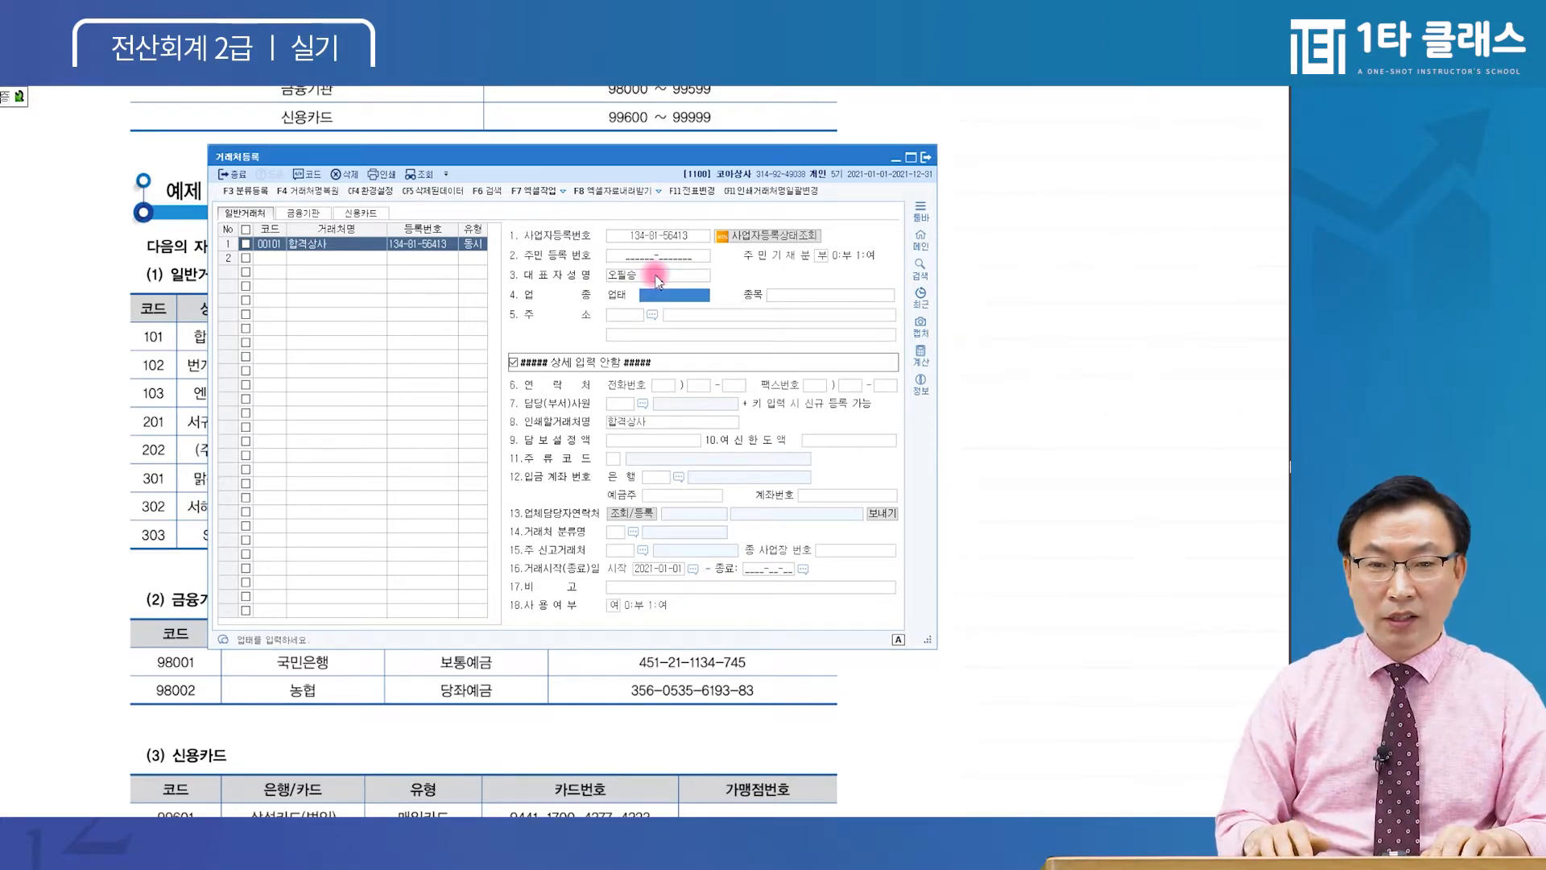
# Set 합격상사's business type to 도소매 and item to 전자기기
pyautogui.write('도소매')
pyautogui.press('Return')
pyautogui.write('전자기기')
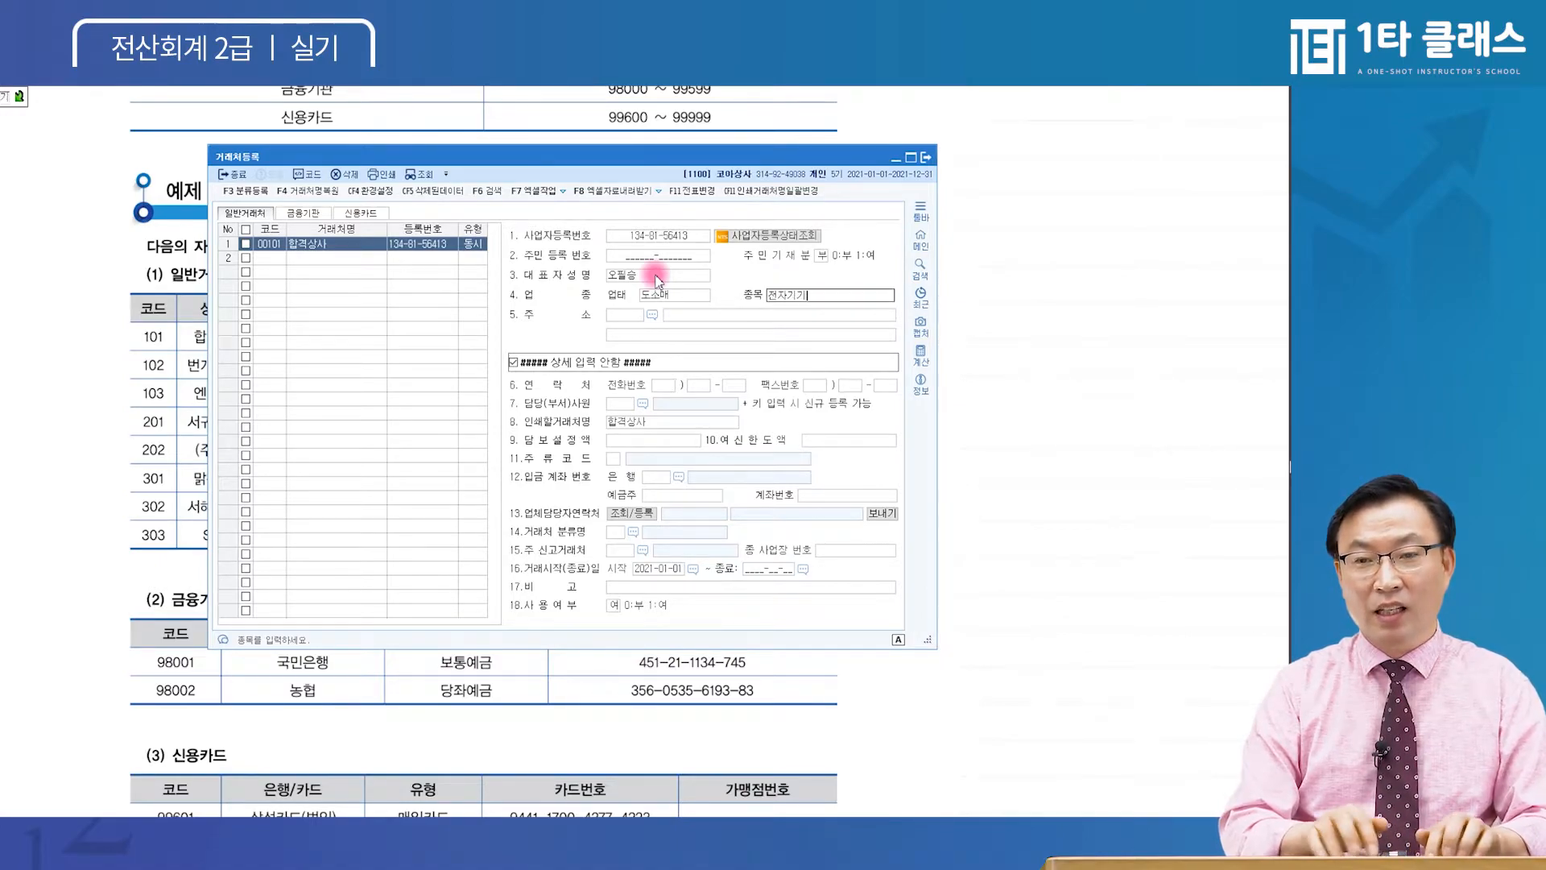
pyautogui.press('Return')
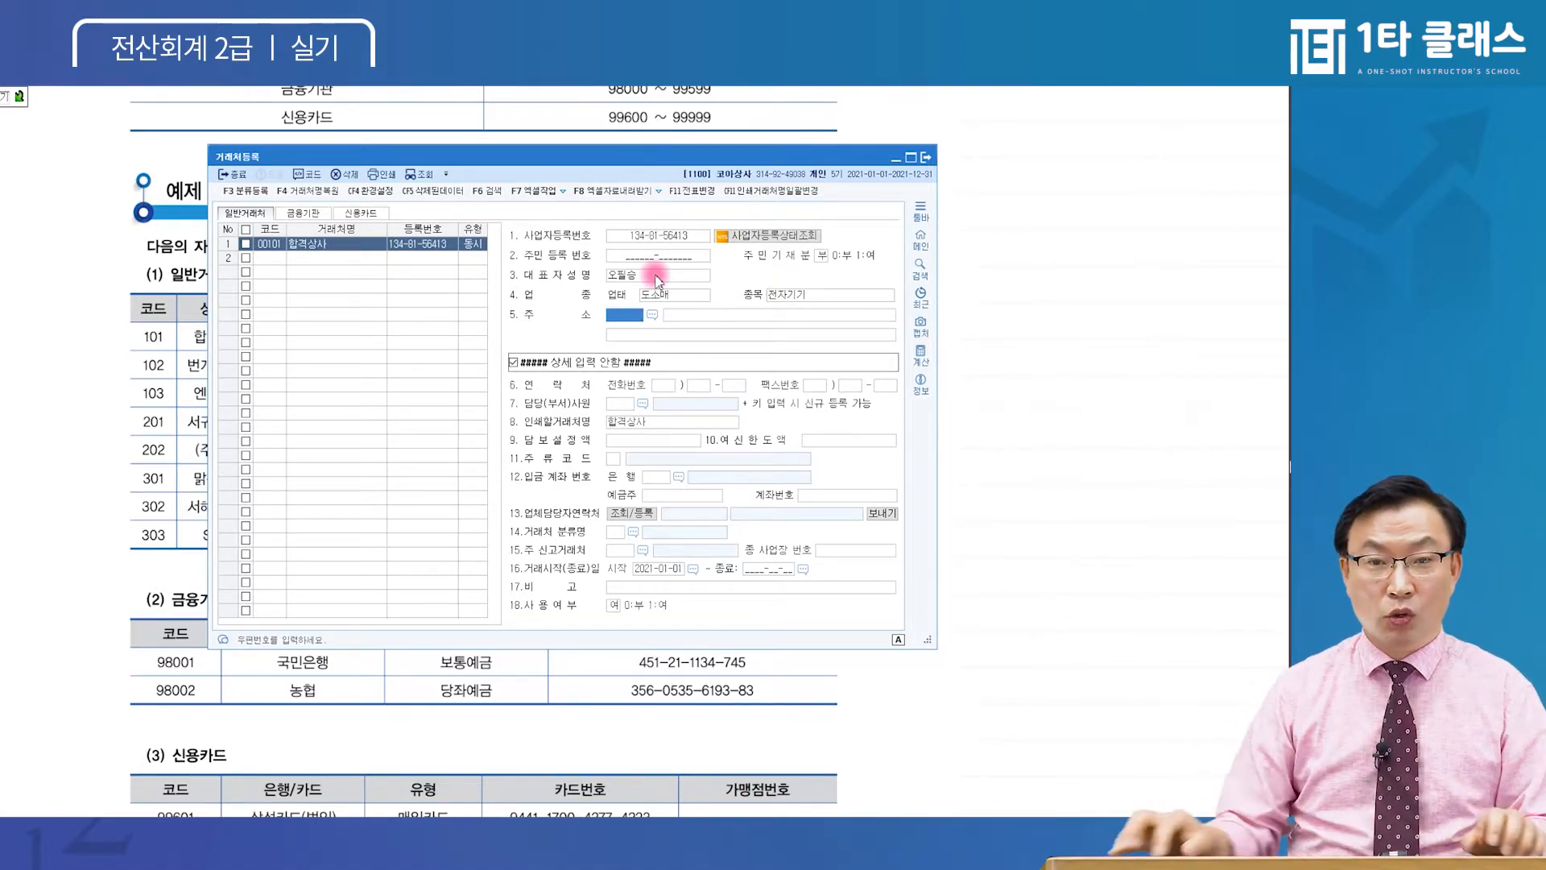
pyautogui.click(619, 318)
pyautogui.click(619, 317)
# Fill in 합격상사's postcode and road address from the F2 postcode search
pyautogui.click(619, 317)
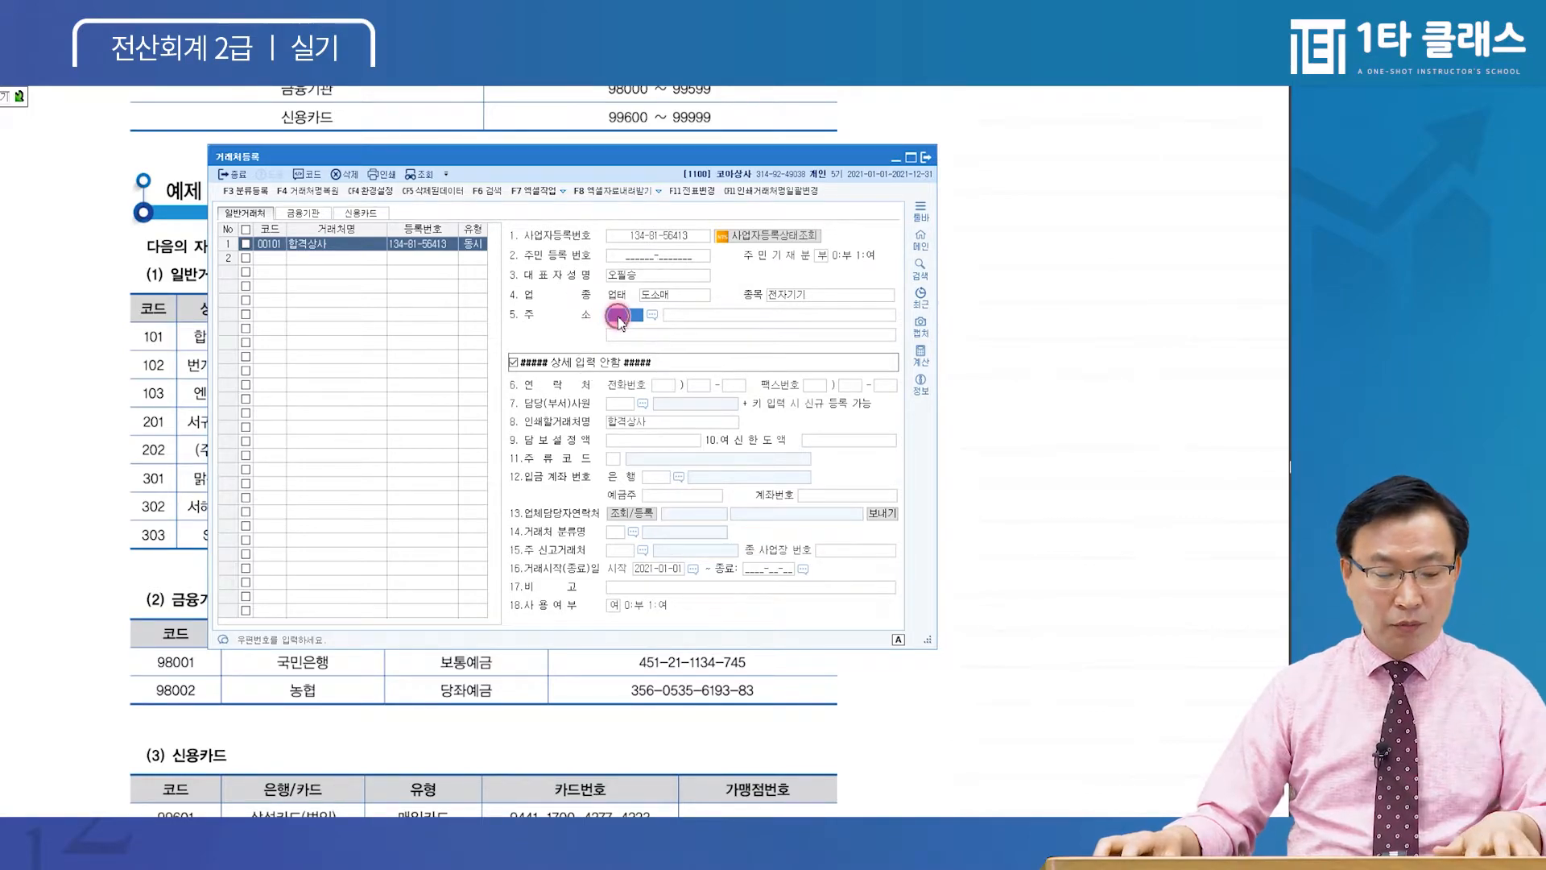
pyautogui.press('F2')
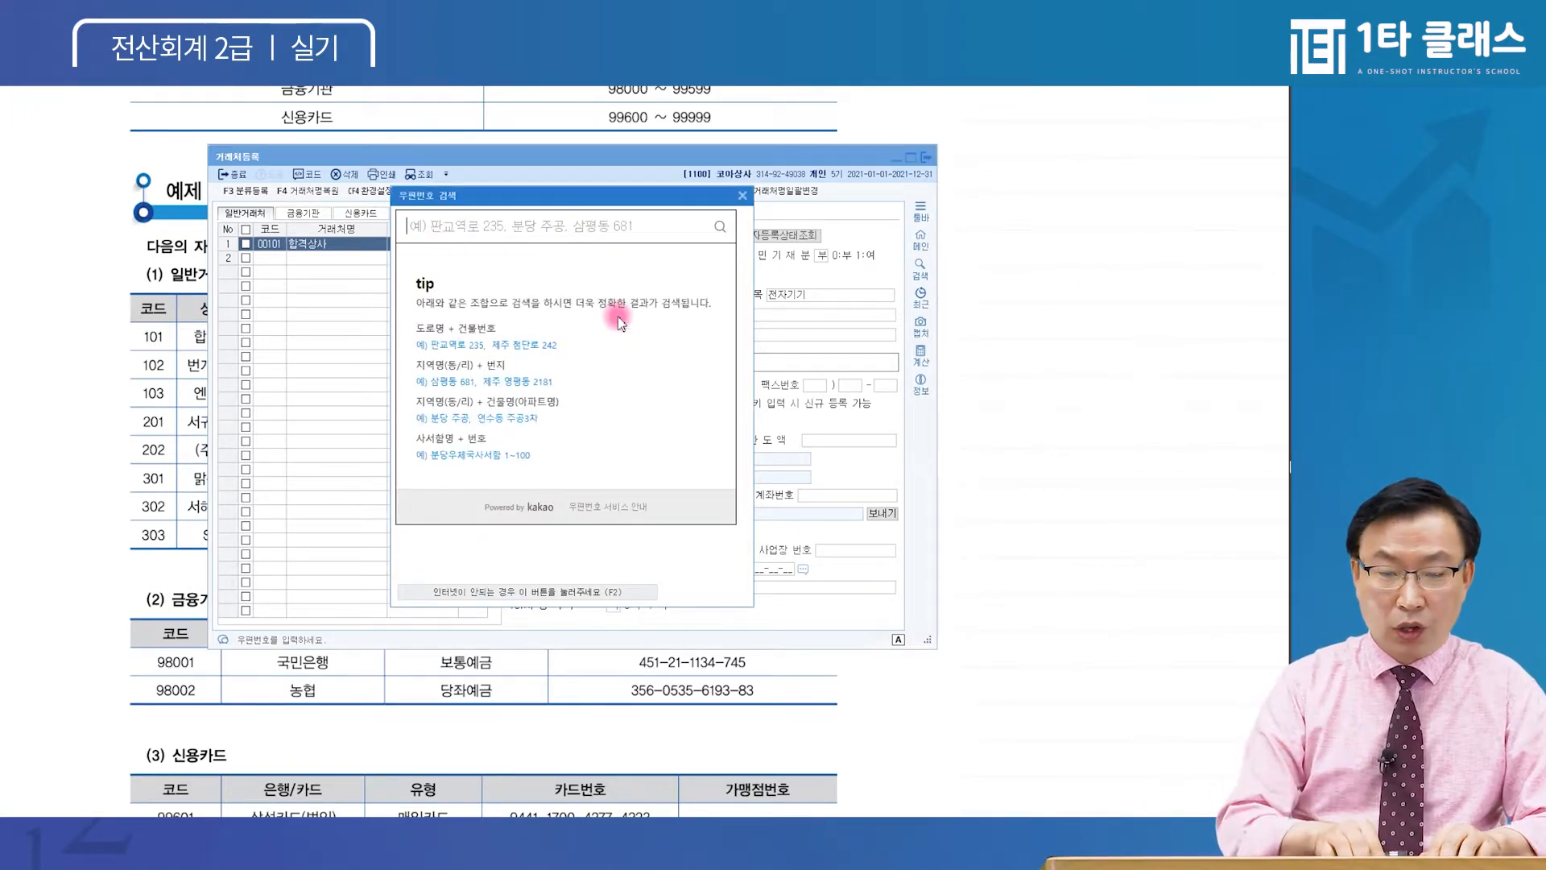
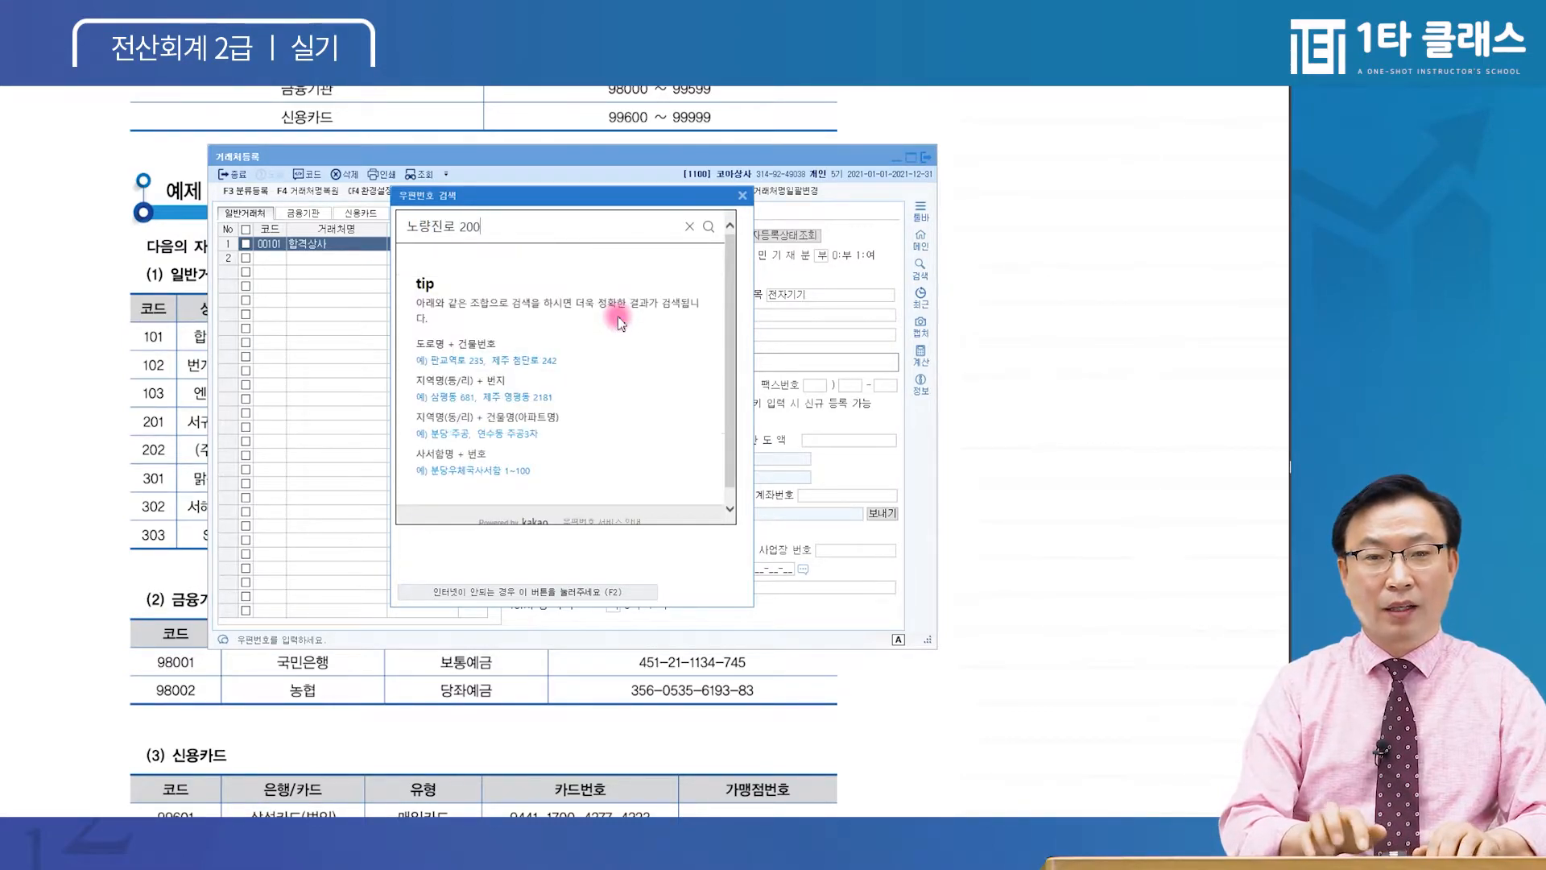
pyautogui.press('Return')
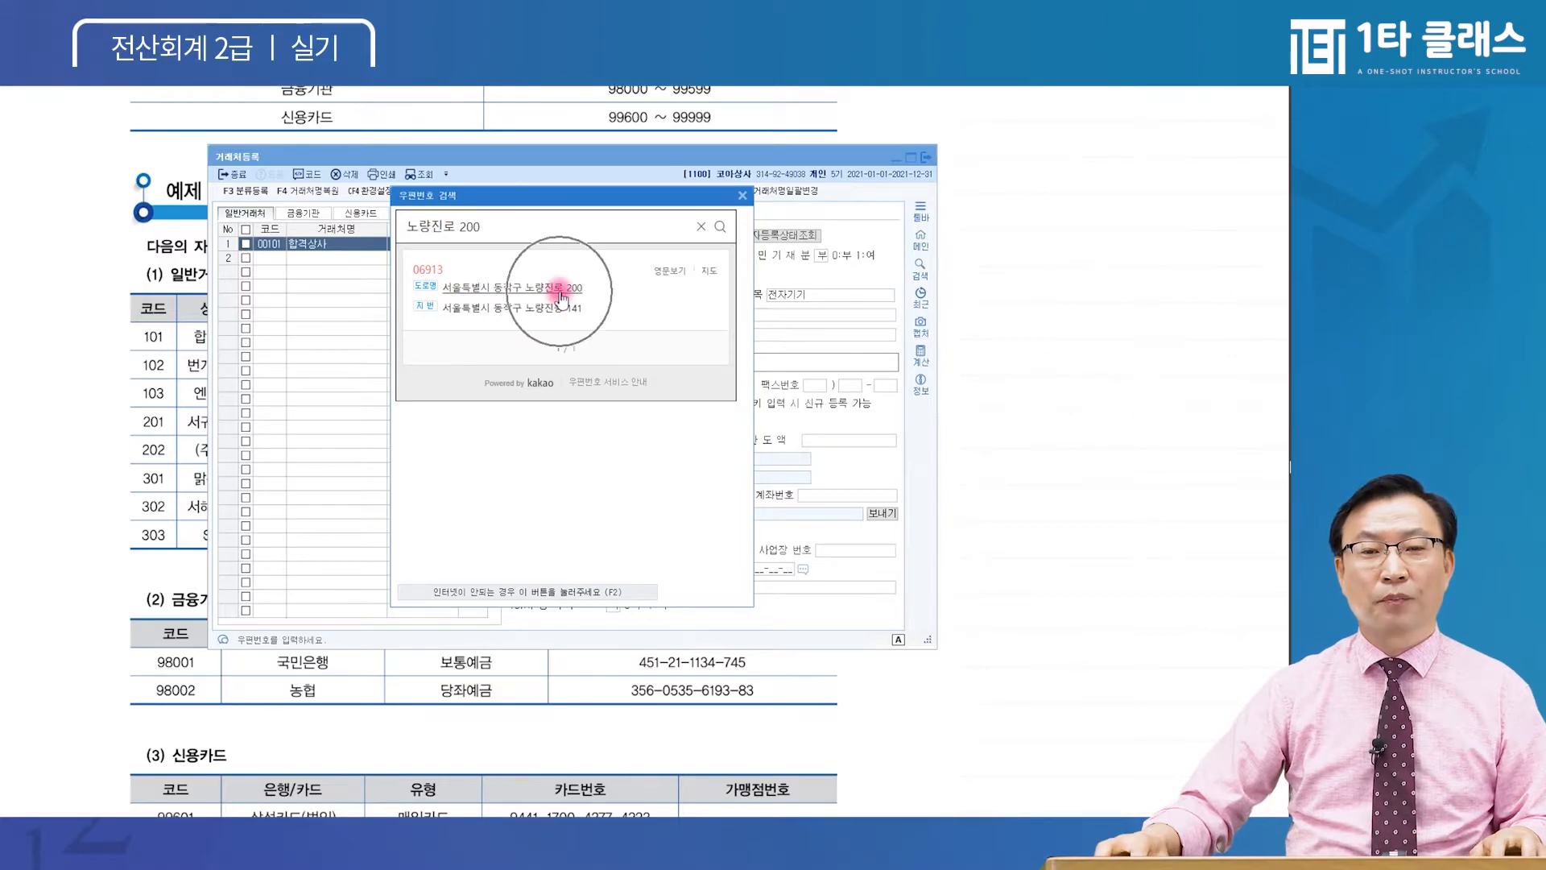
pyautogui.click(554, 288)
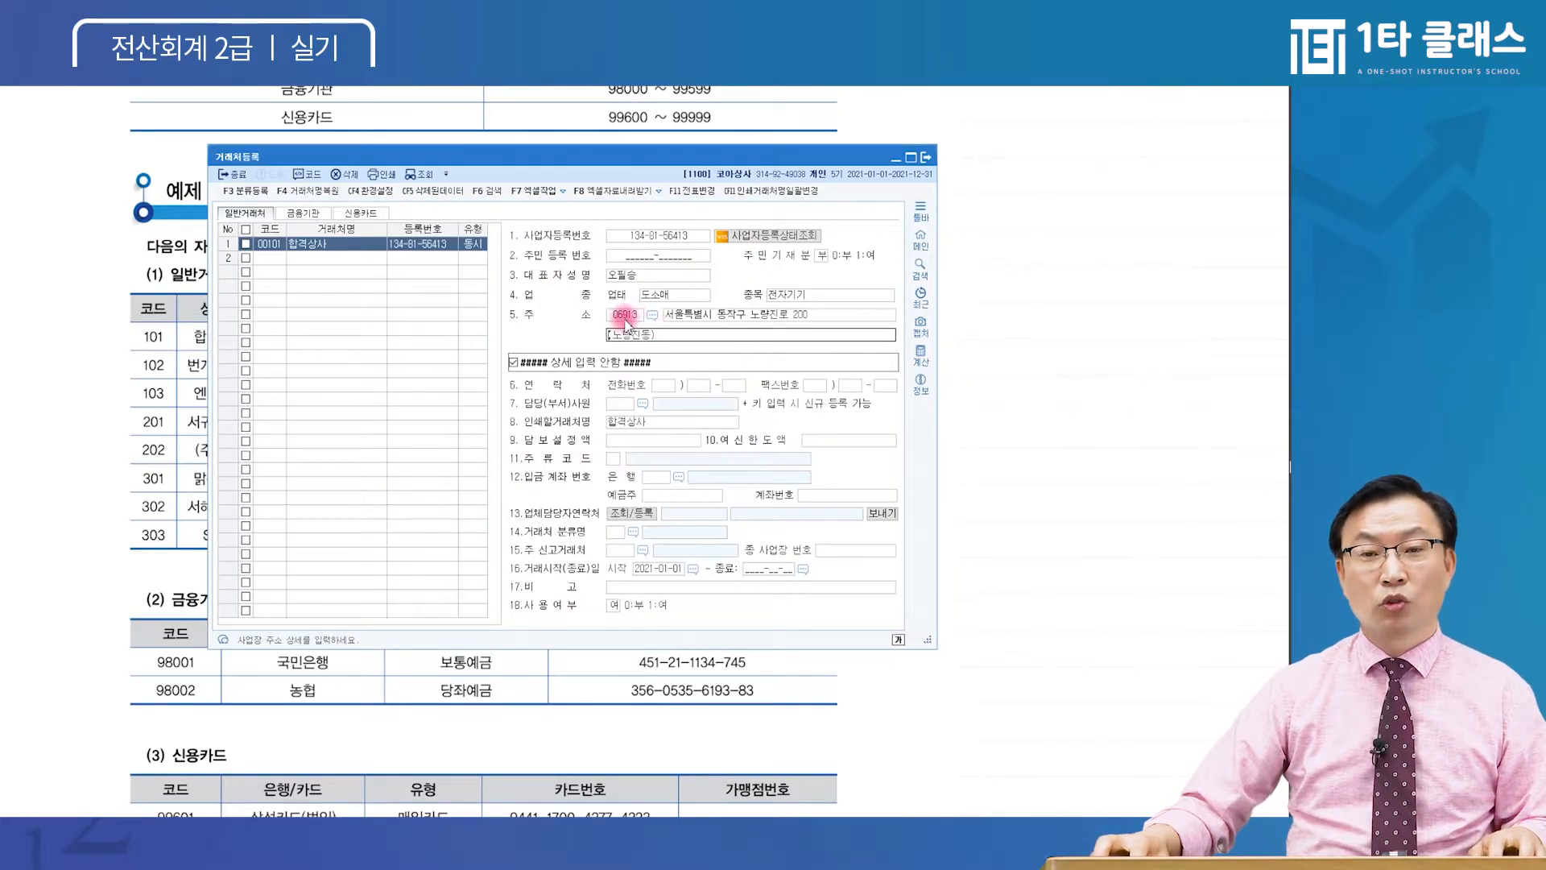
pyautogui.click(730, 318)
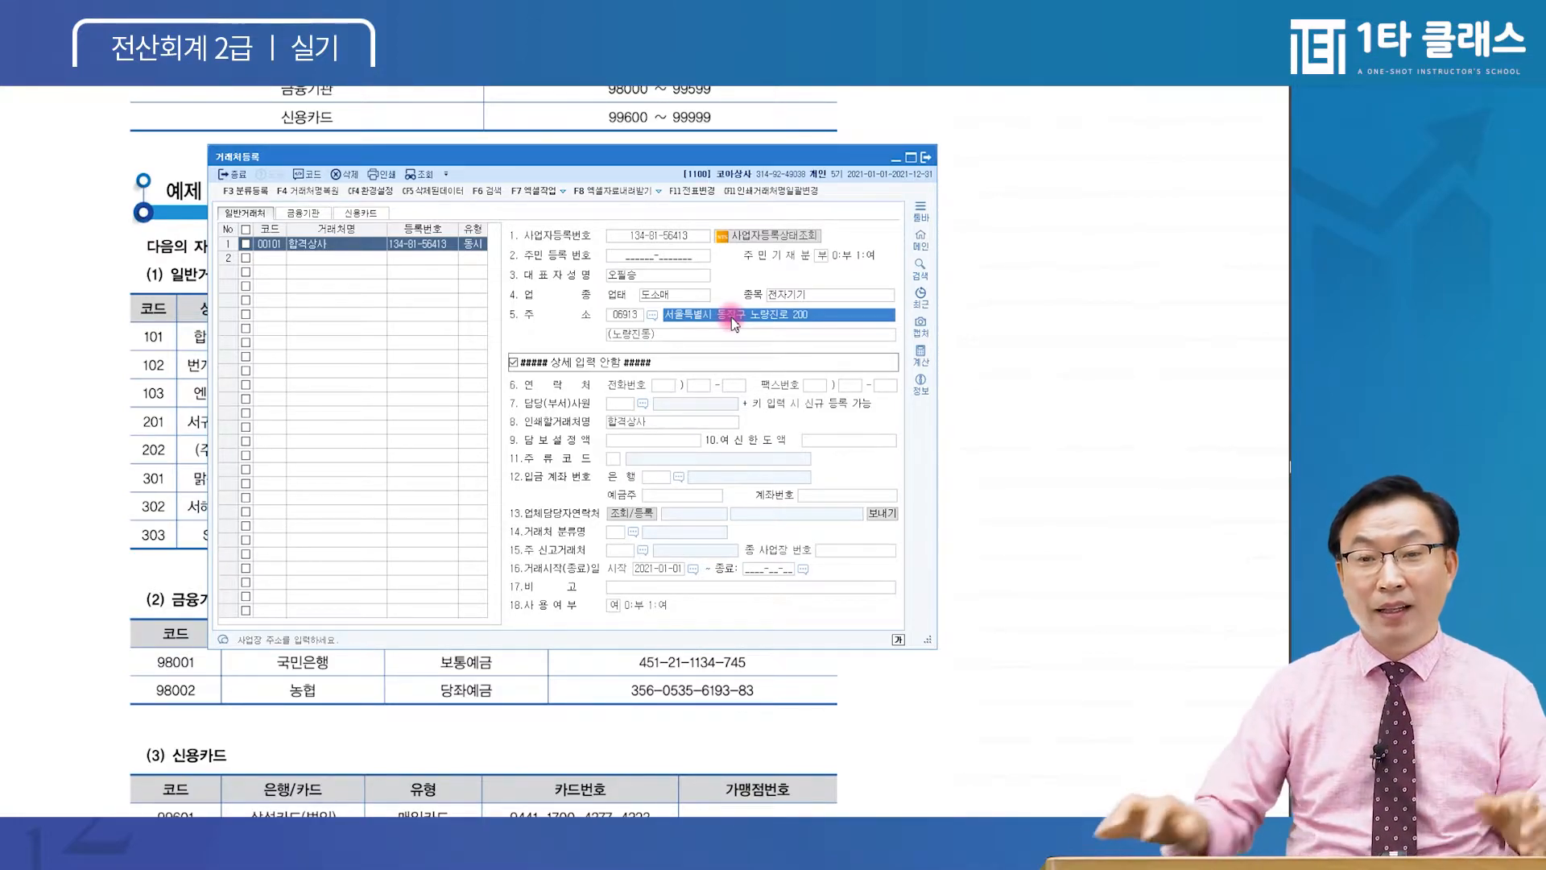
# Toggle the detailed-entry fields on and back off for 합격상사
pyautogui.click(627, 319)
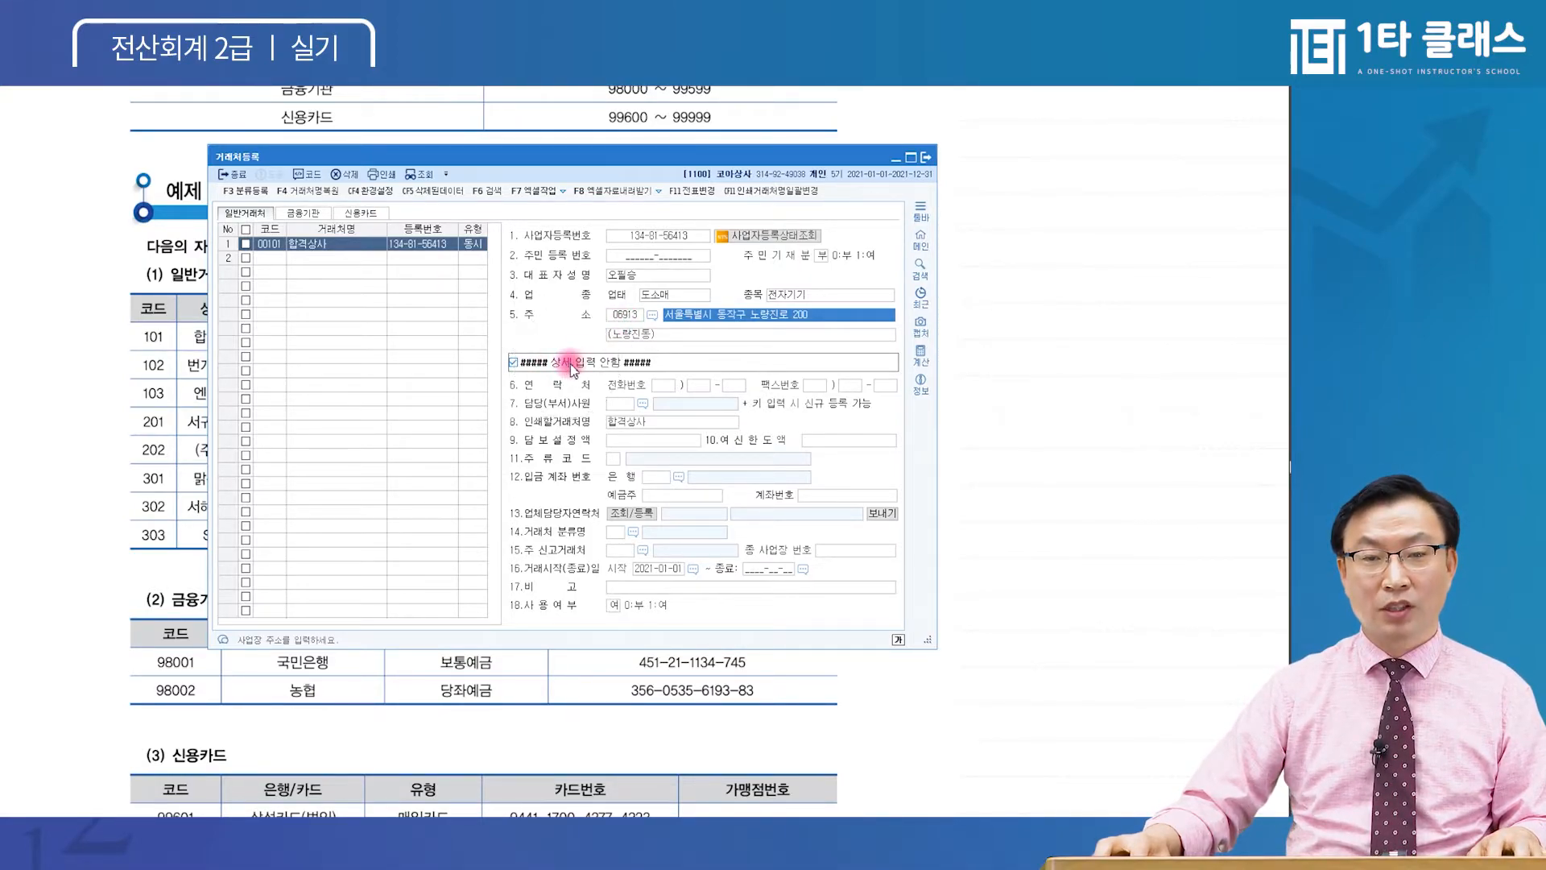
pyautogui.click(601, 364)
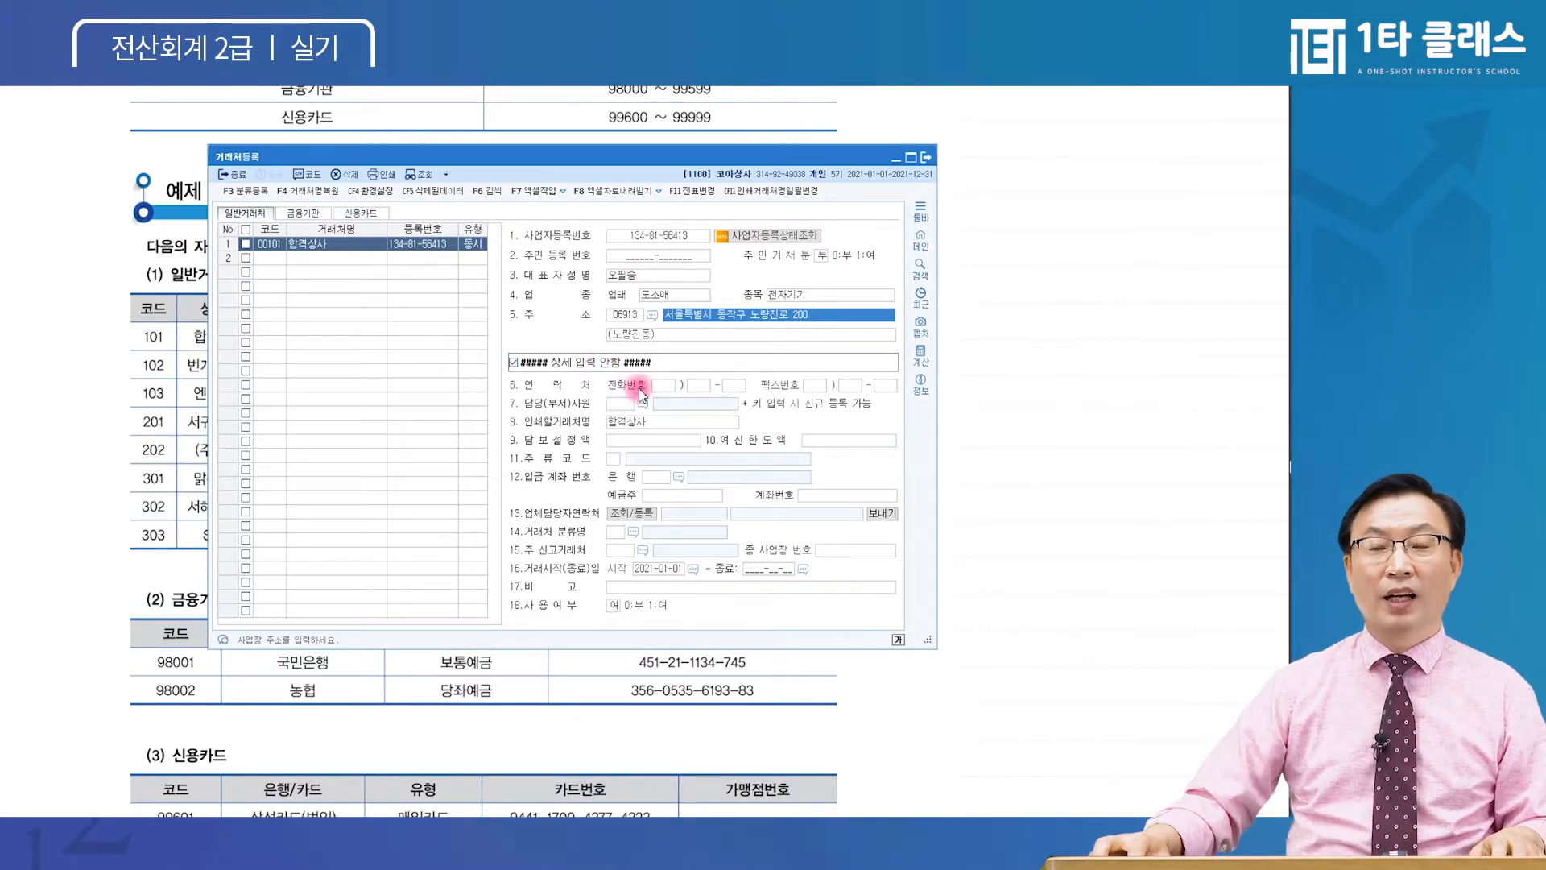
pyautogui.click(513, 362)
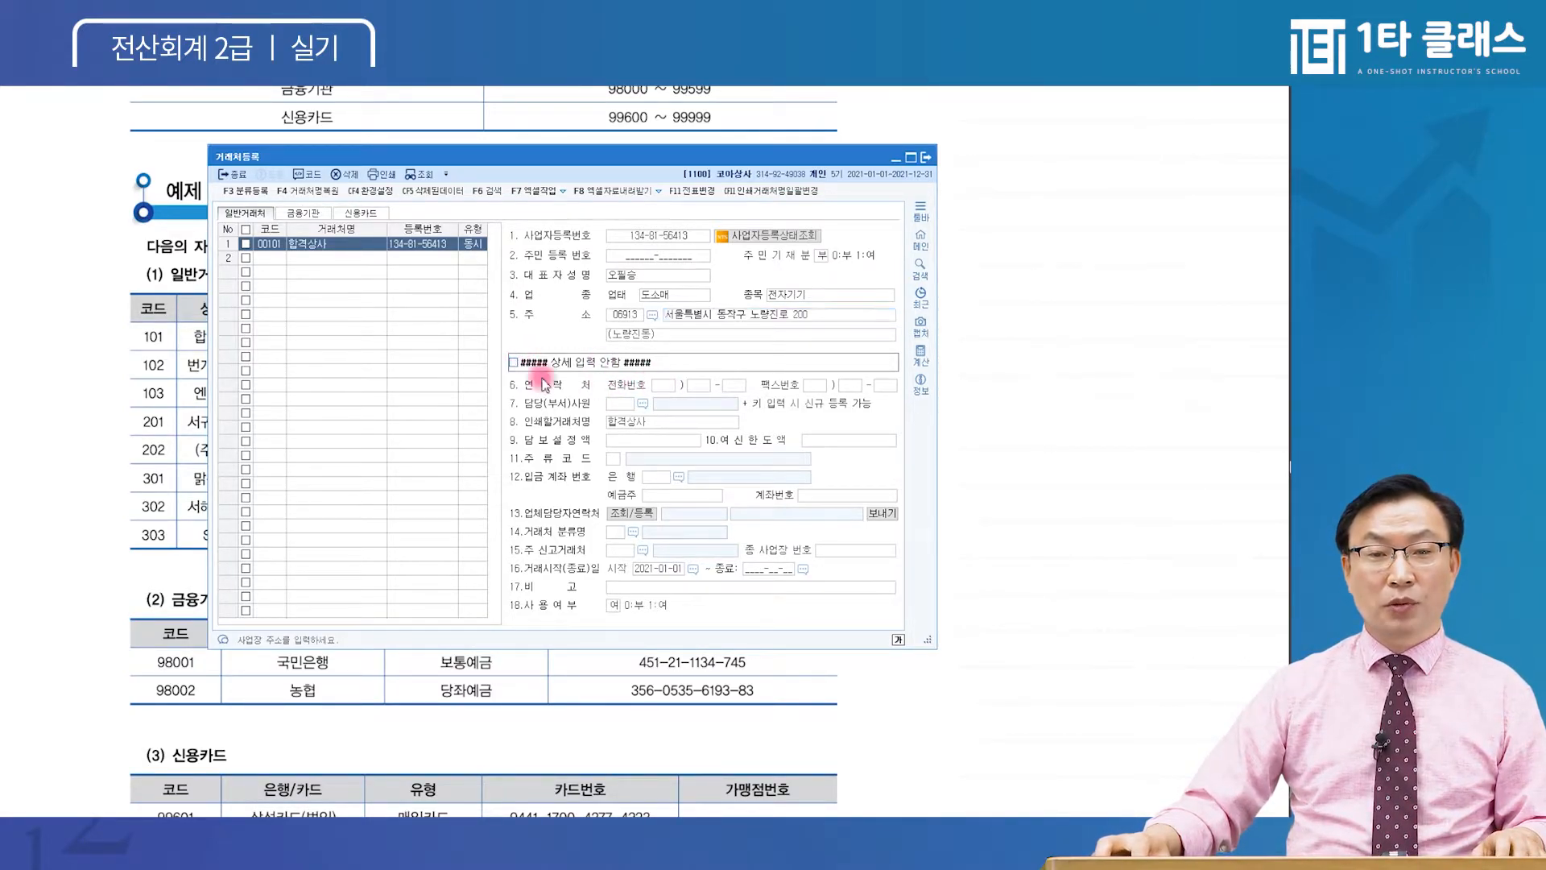
pyautogui.click(809, 384)
pyautogui.click(624, 403)
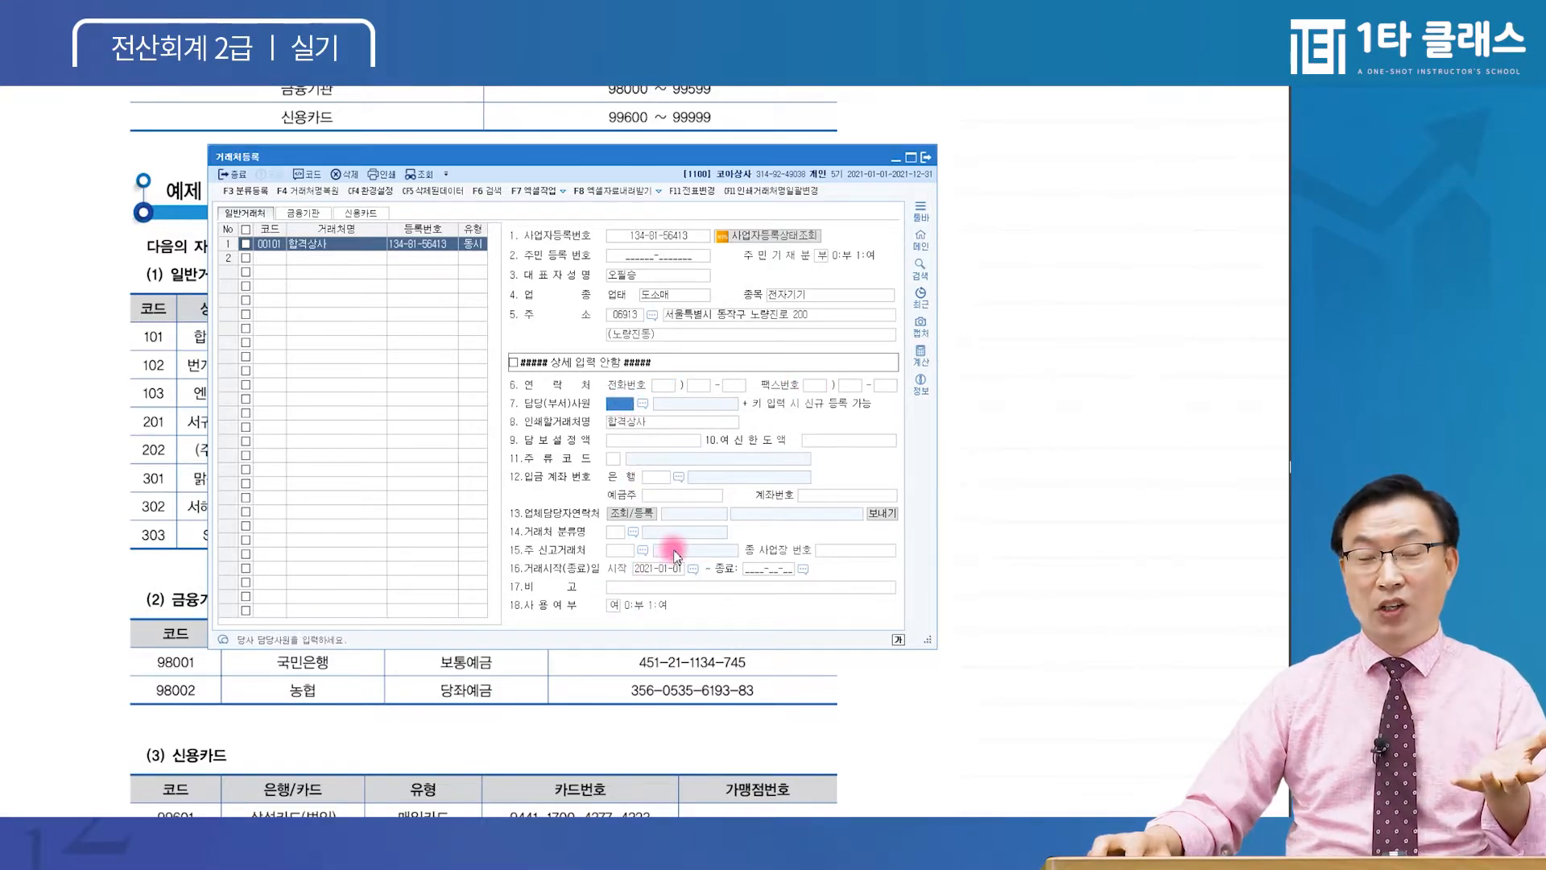
pyautogui.click(513, 363)
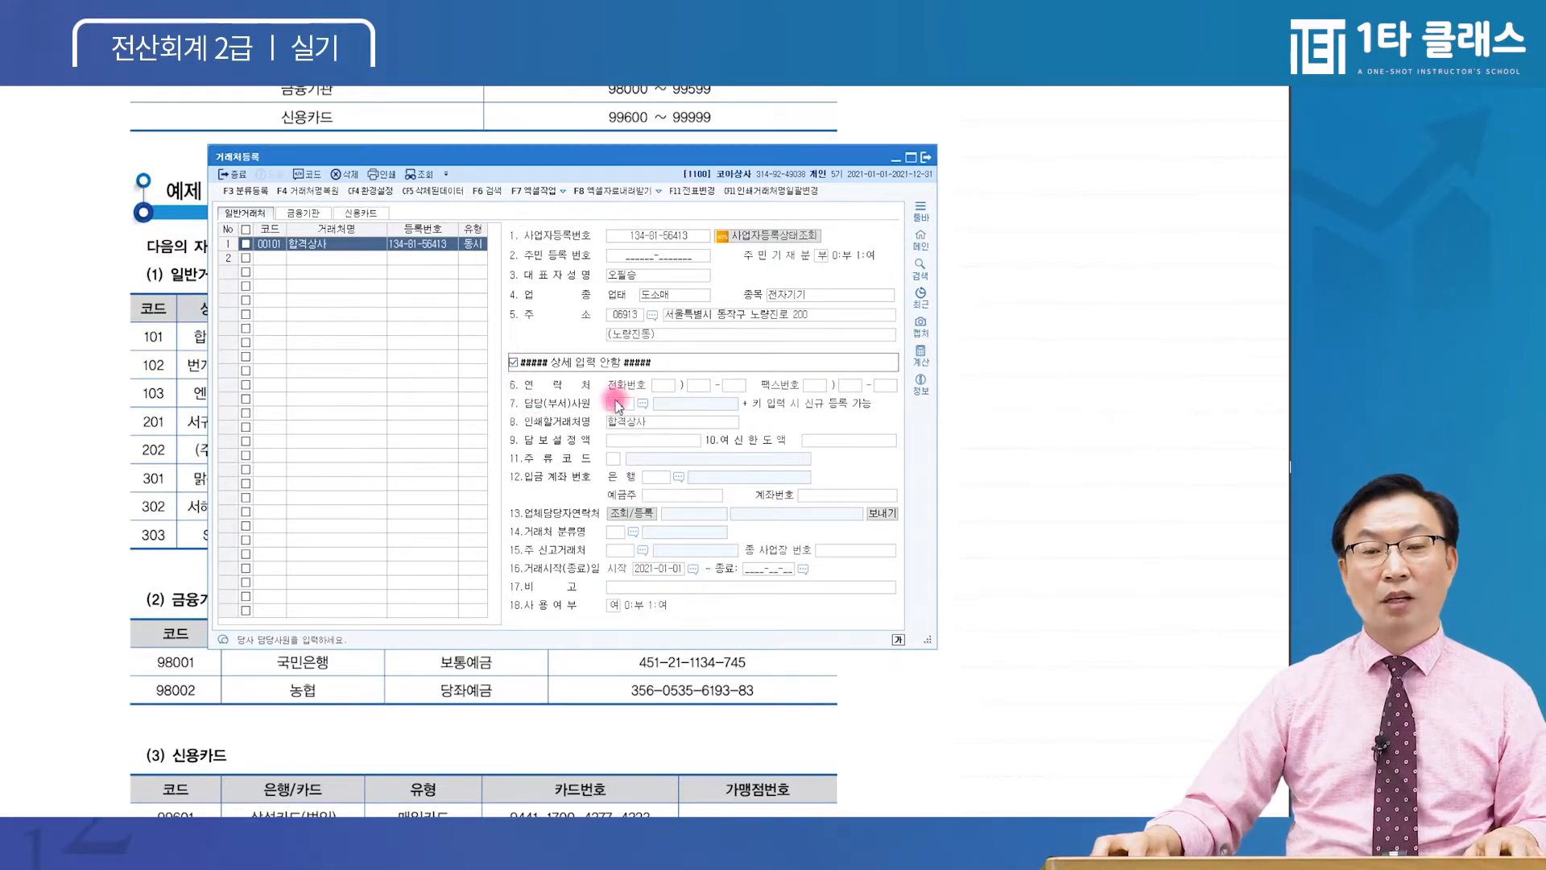
pyautogui.click(673, 348)
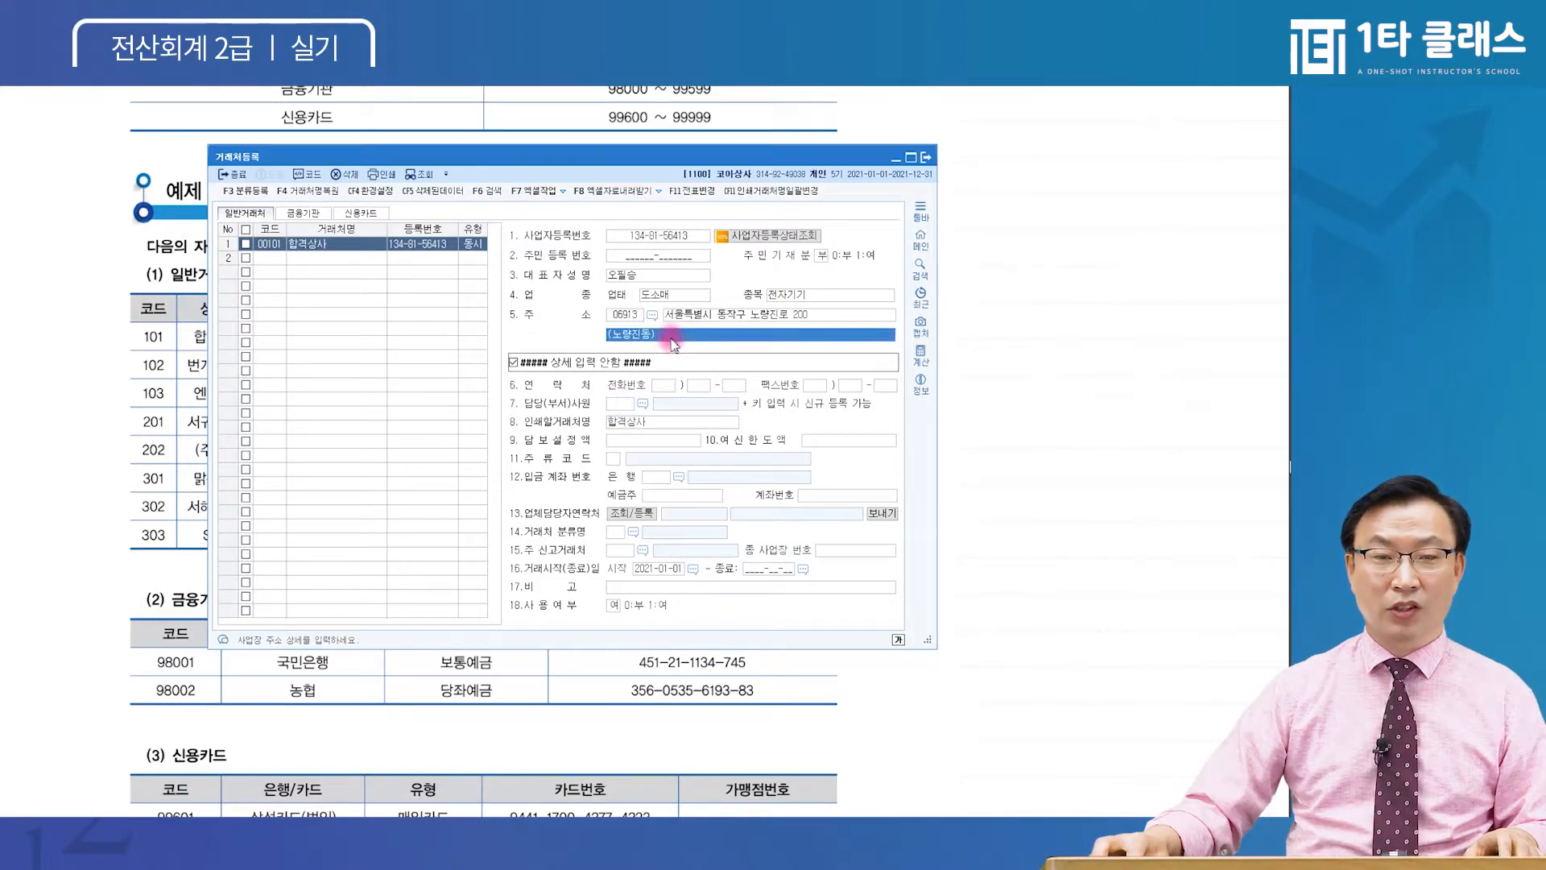
# Start row 2 with partner code 00102
pyautogui.click(264, 258)
pyautogui.write('00102')
pyautogui.press('Return')
# Name partner 00102 번개카센타 and set its type to 3:동시
pyautogui.write('번개카센')
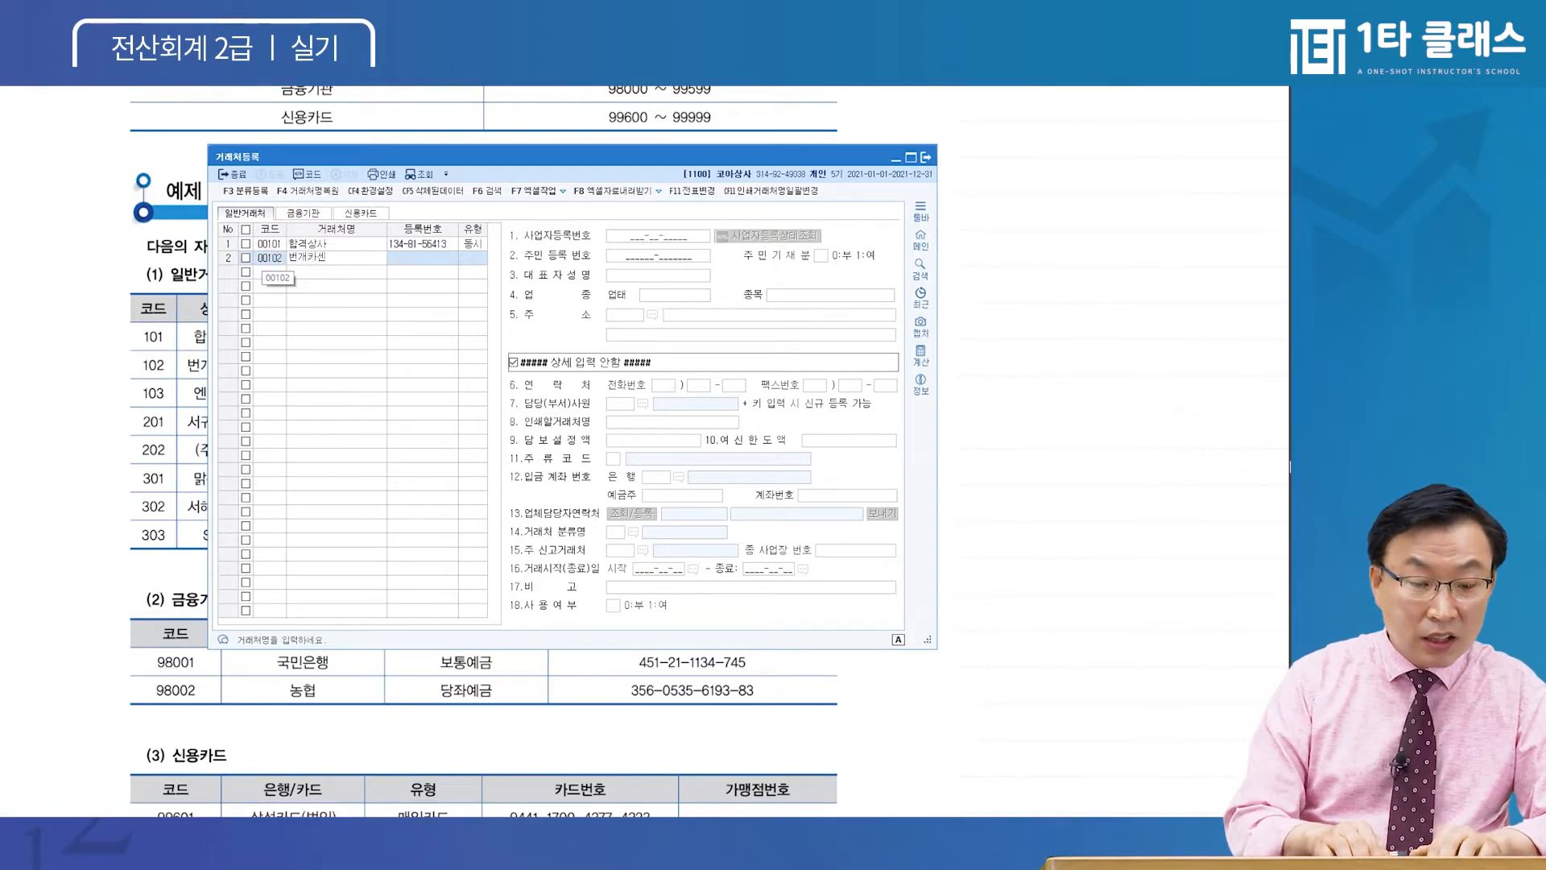
pyautogui.write('타')
pyautogui.press('Return')
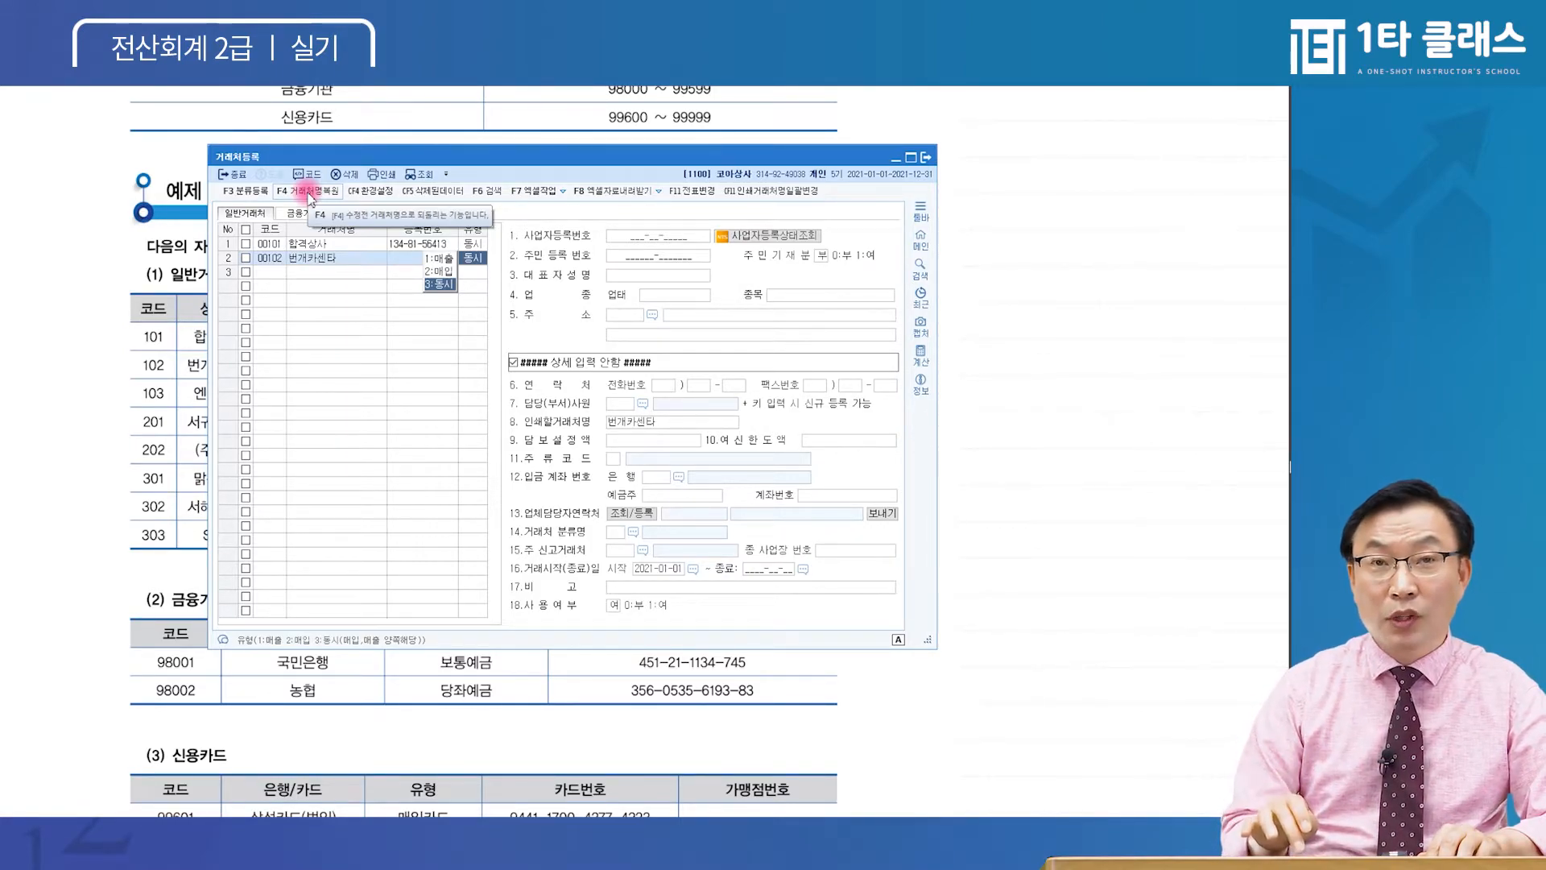
pyautogui.press('Return')
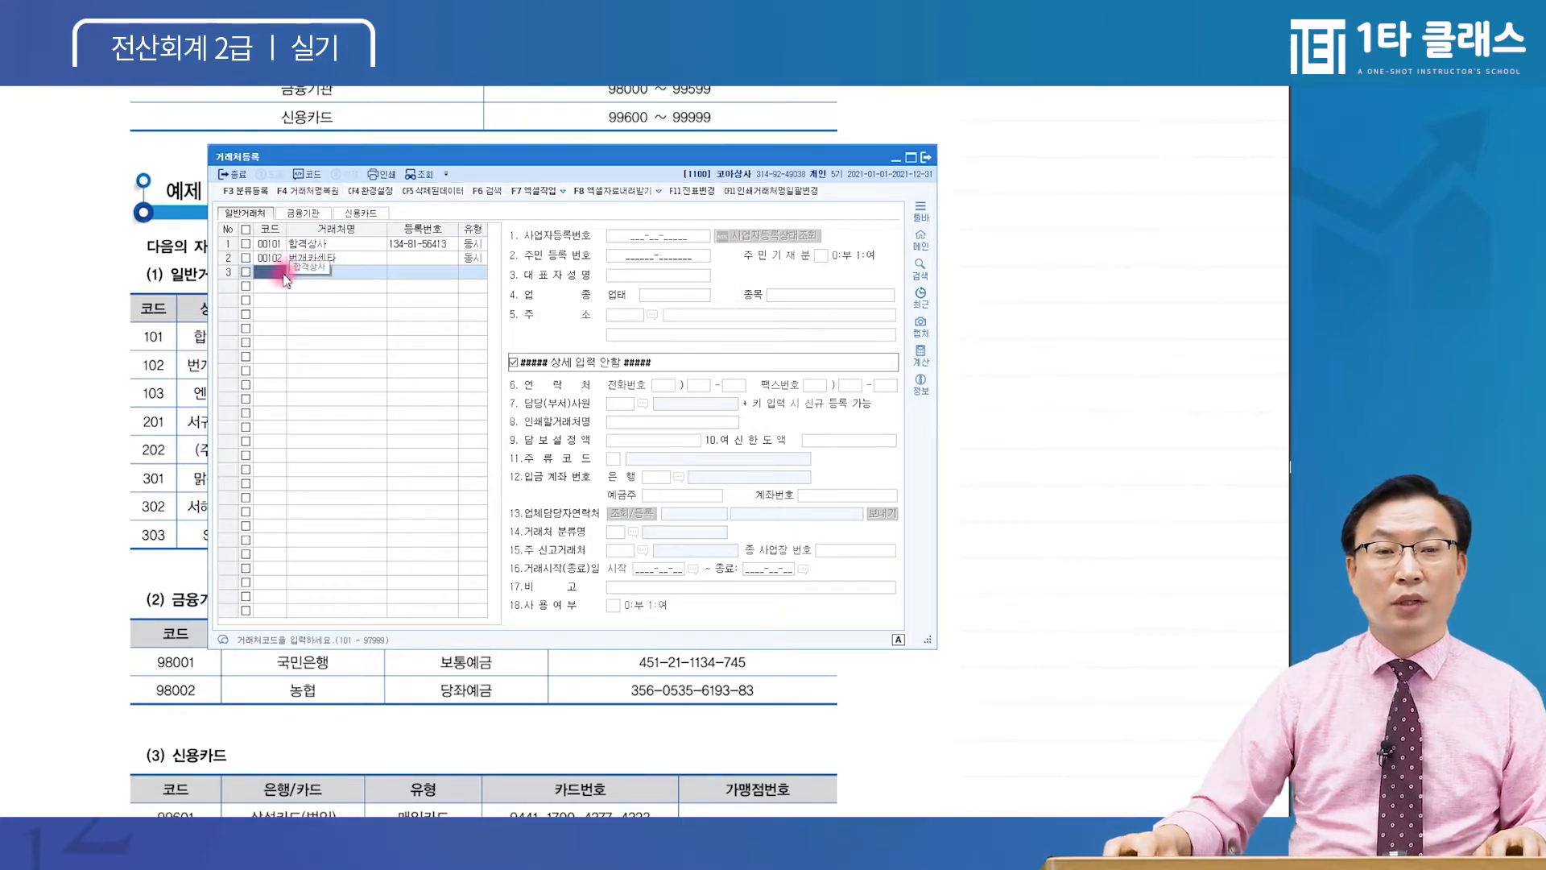
pyautogui.click(482, 259)
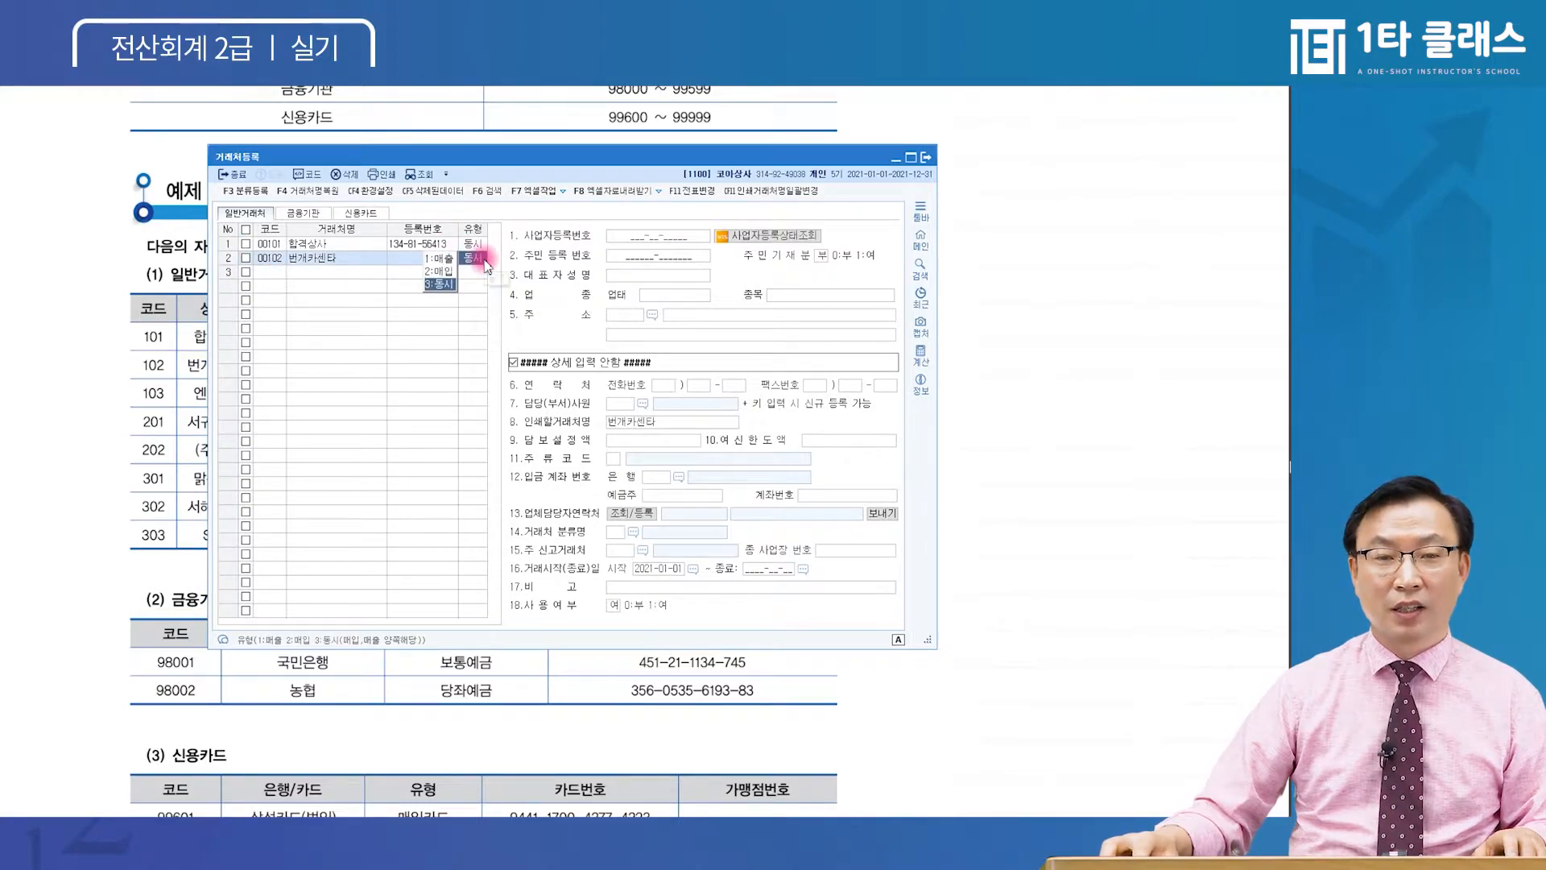
pyautogui.press('Return')
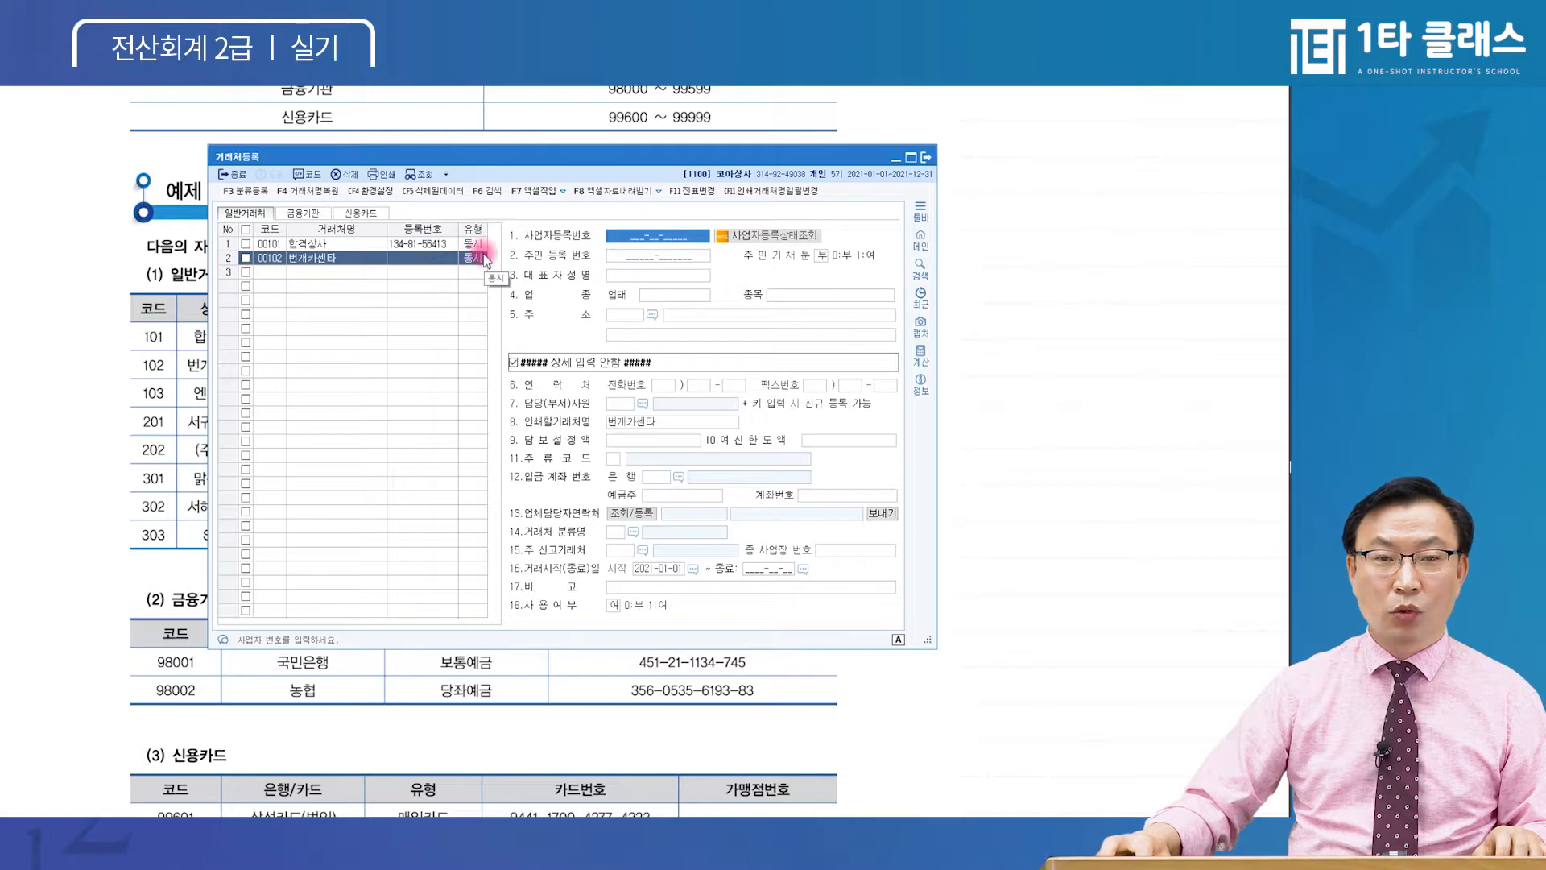
pyautogui.click(476, 261)
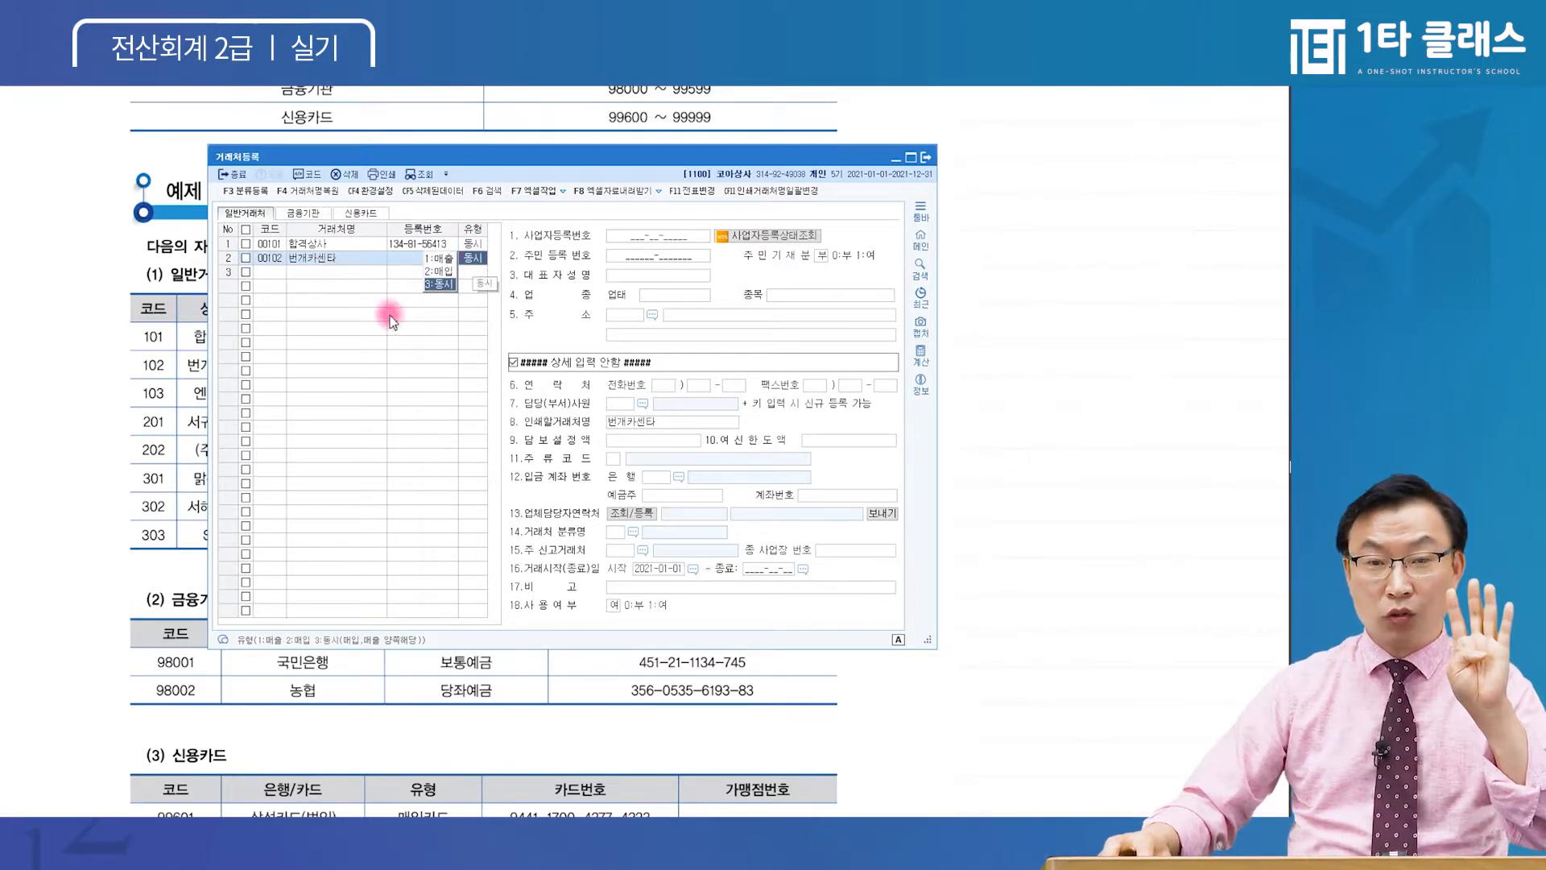
pyautogui.click(441, 284)
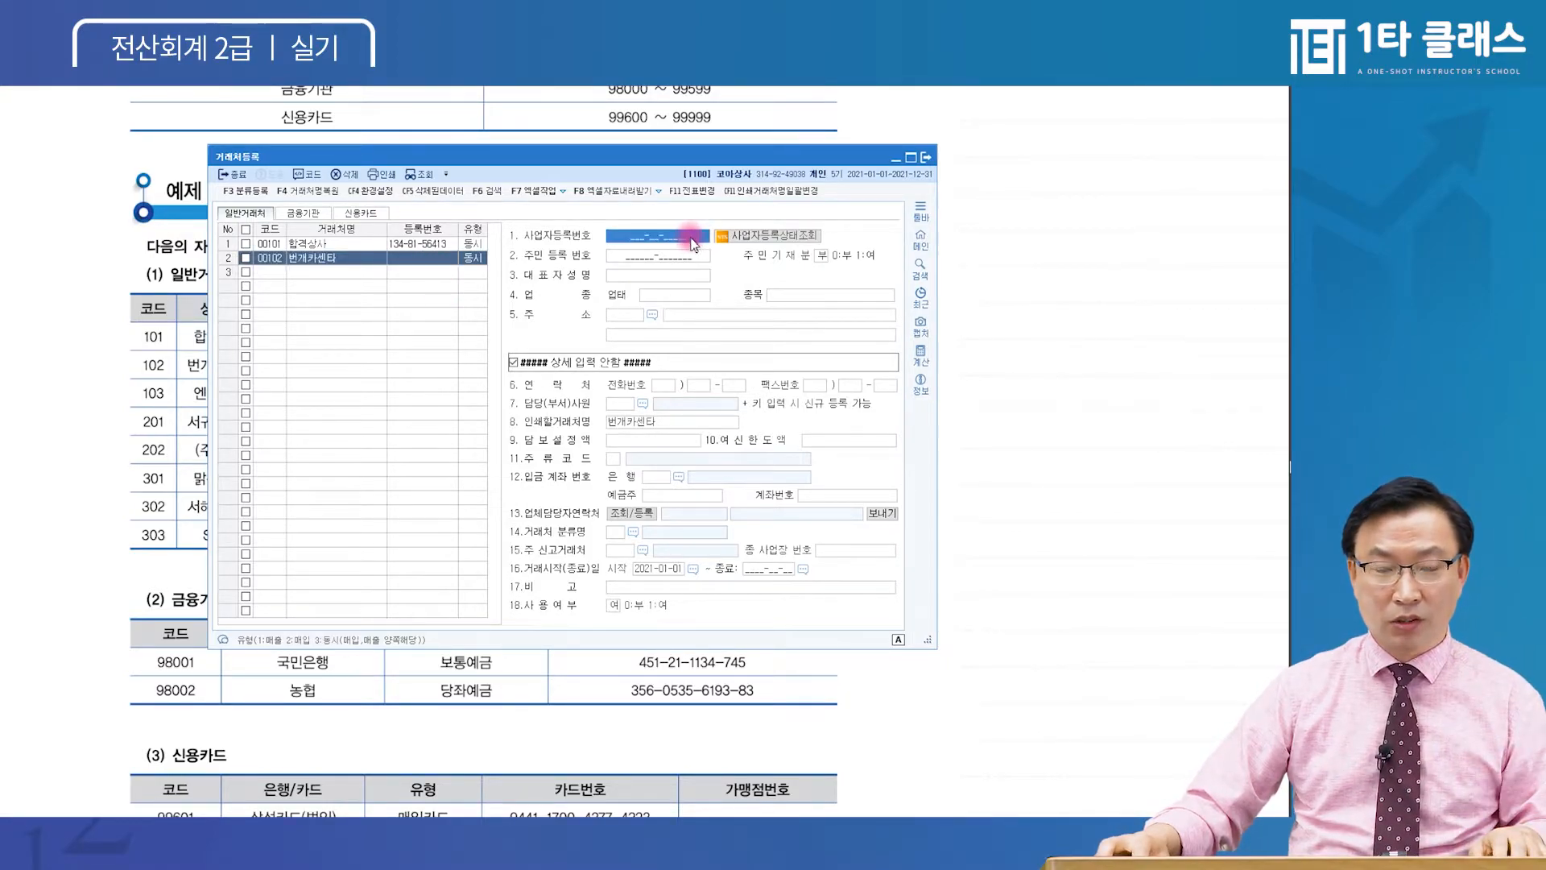
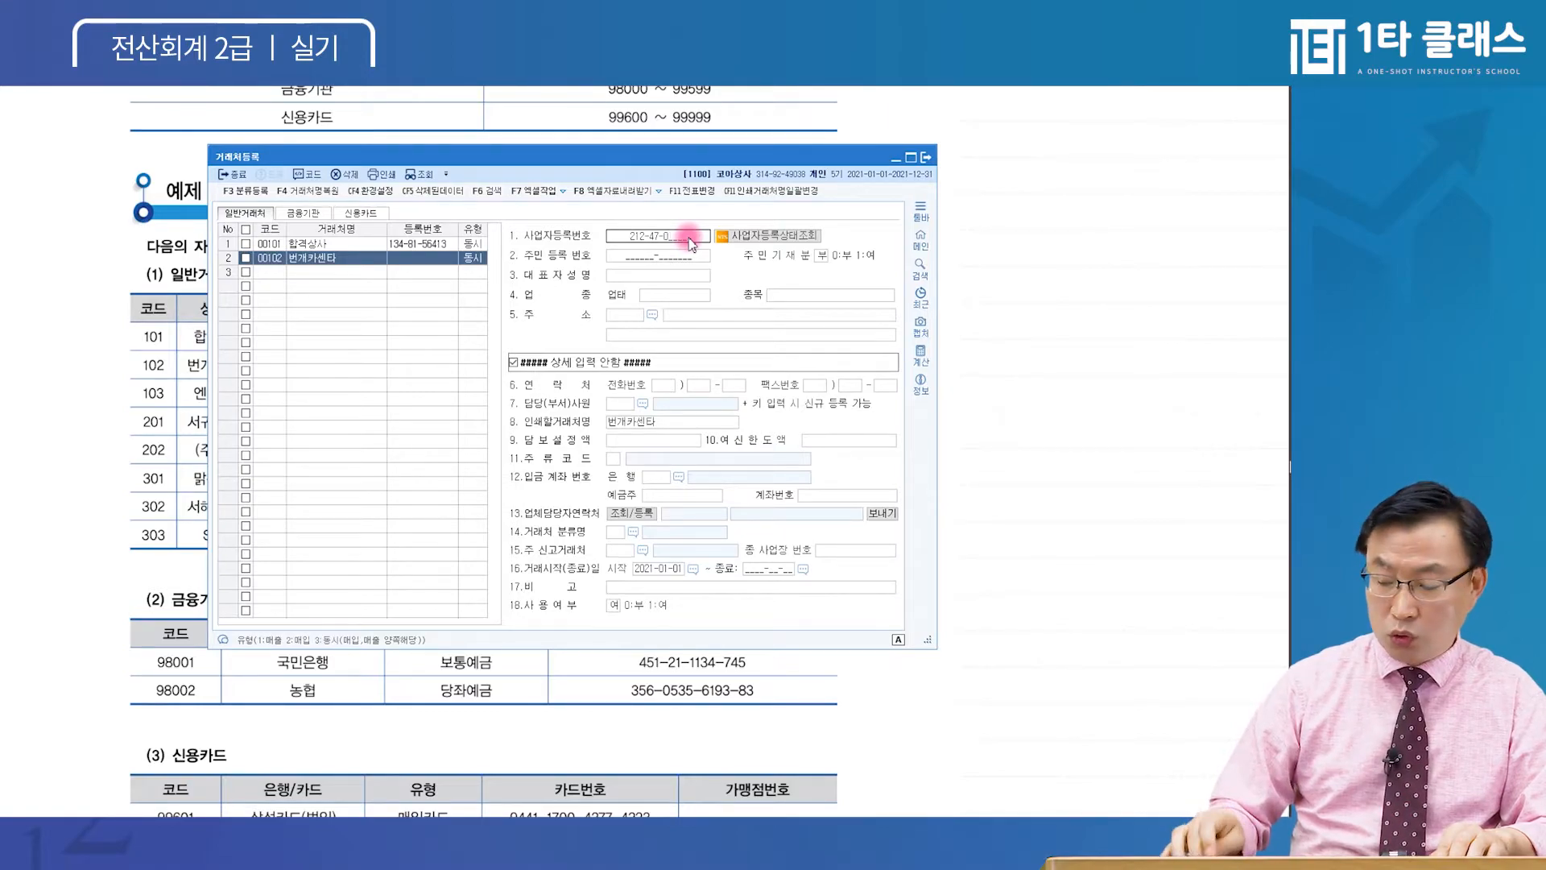
pyautogui.press('Return')
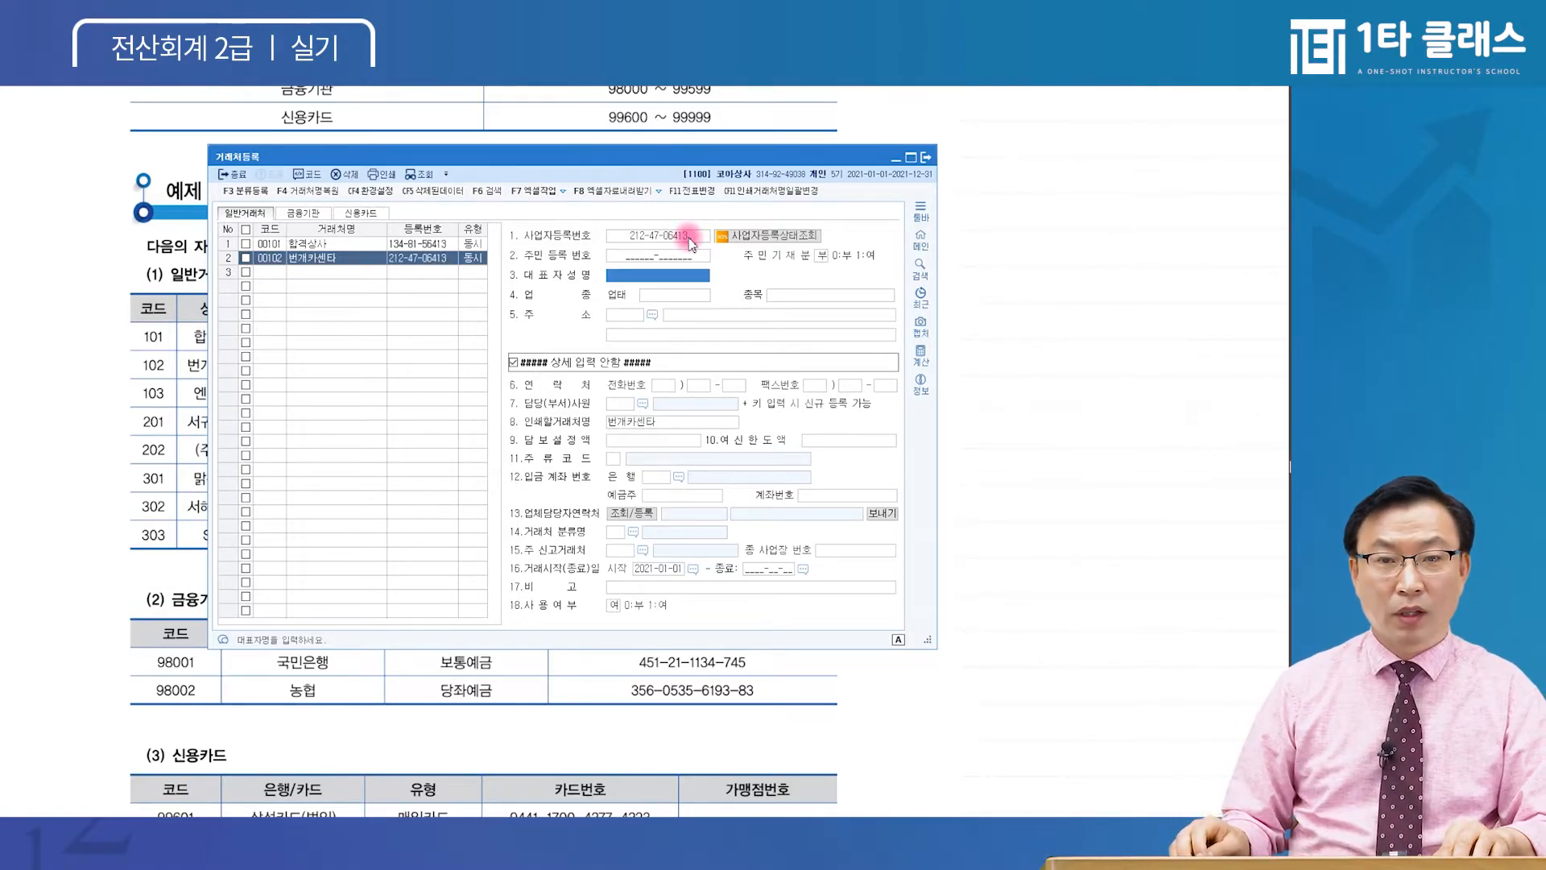
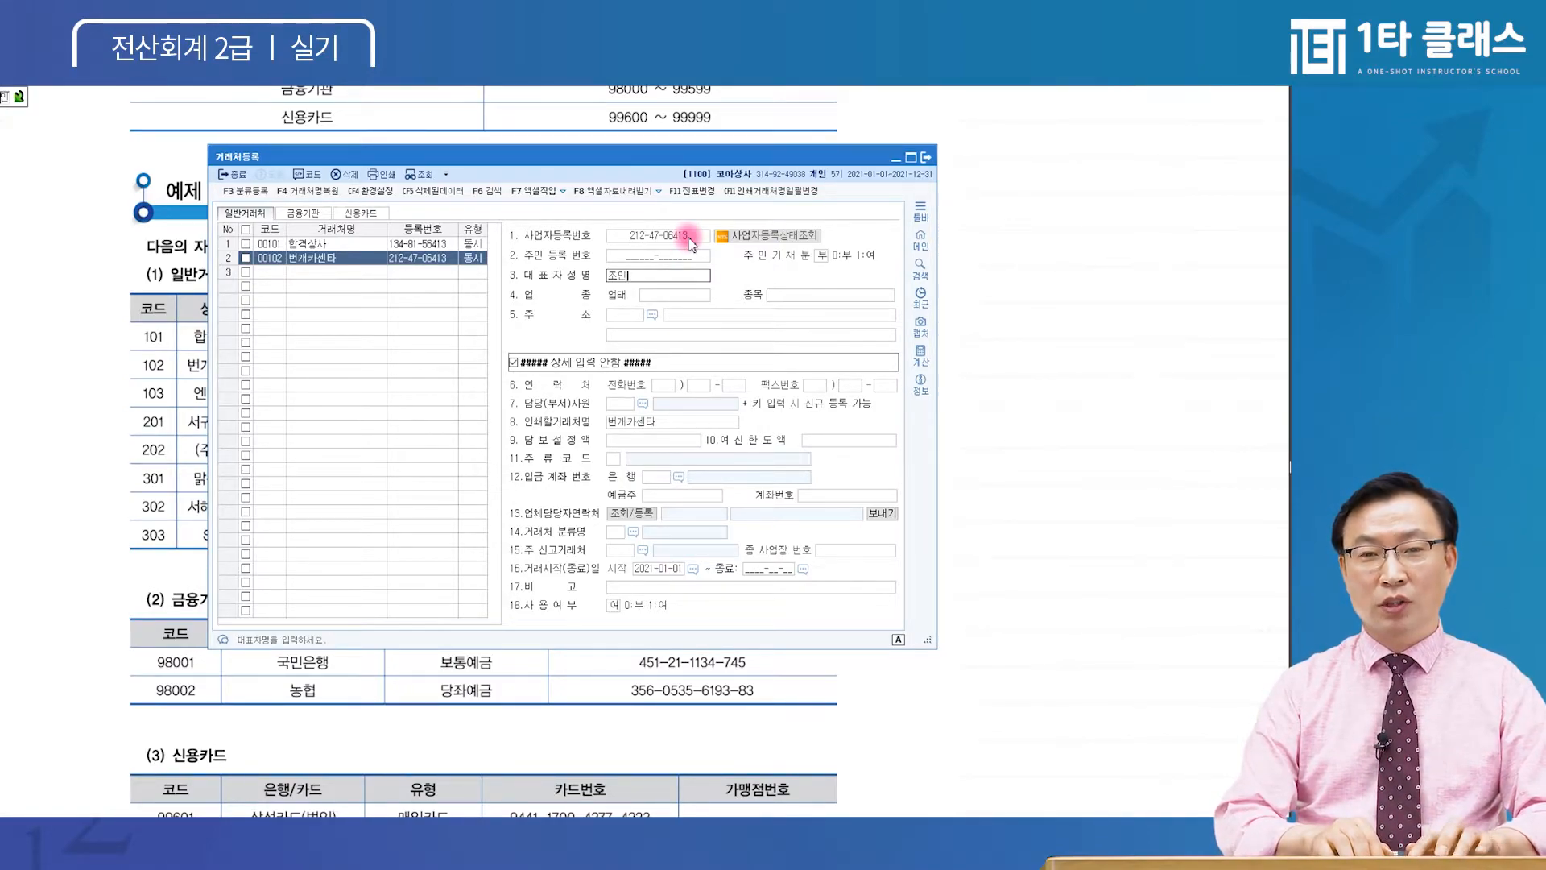
pyautogui.press('Return')
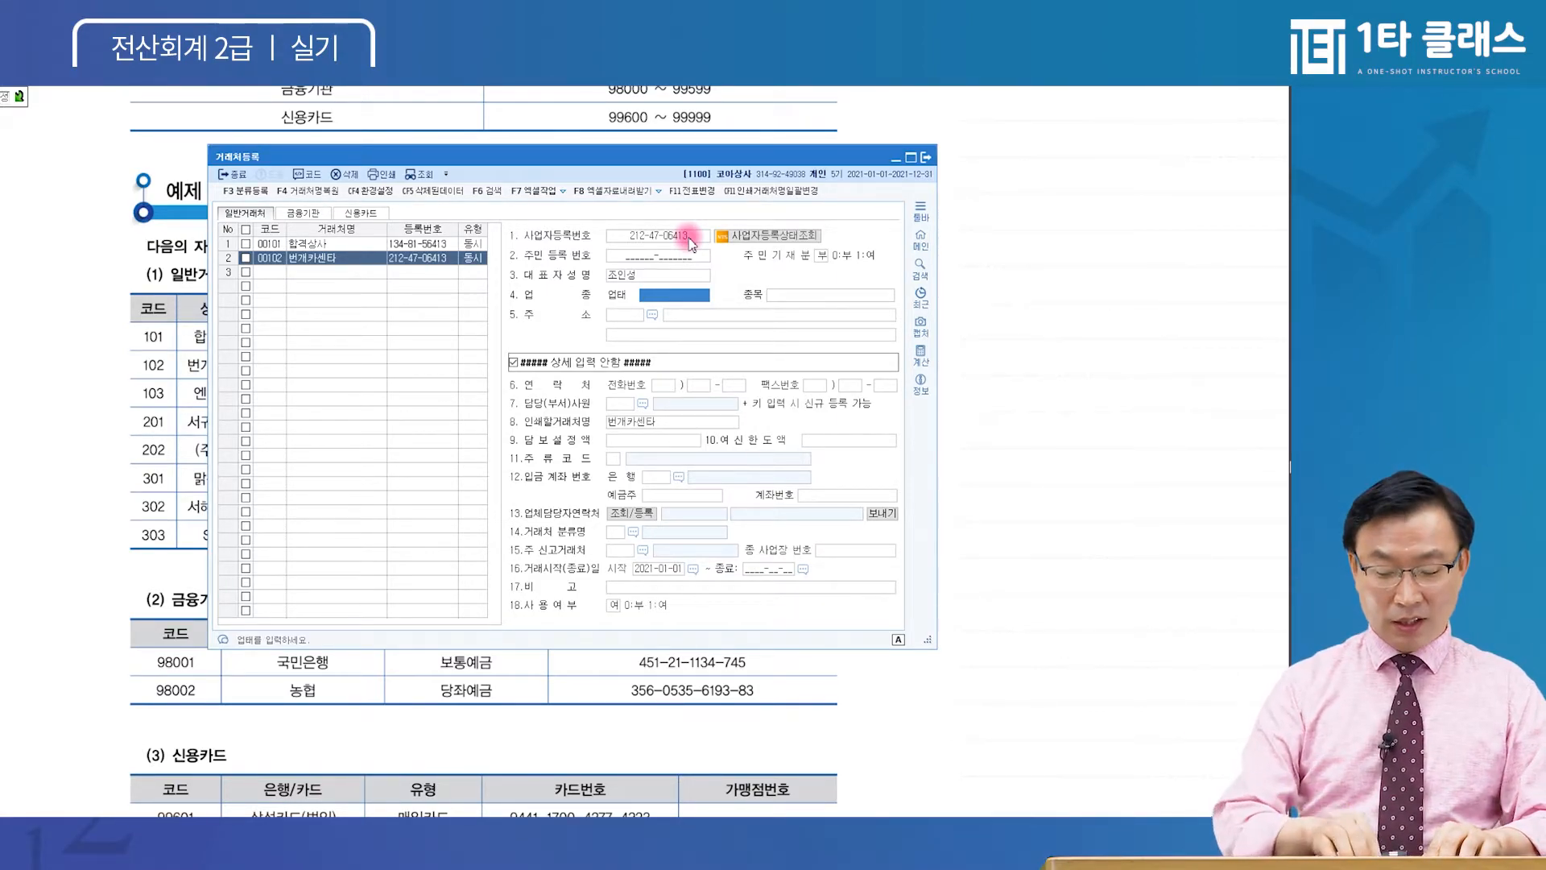
pyautogui.write('서비스')
pyautogui.press('Return')
pyautogui.write('잡')
pyautogui.press('Return')
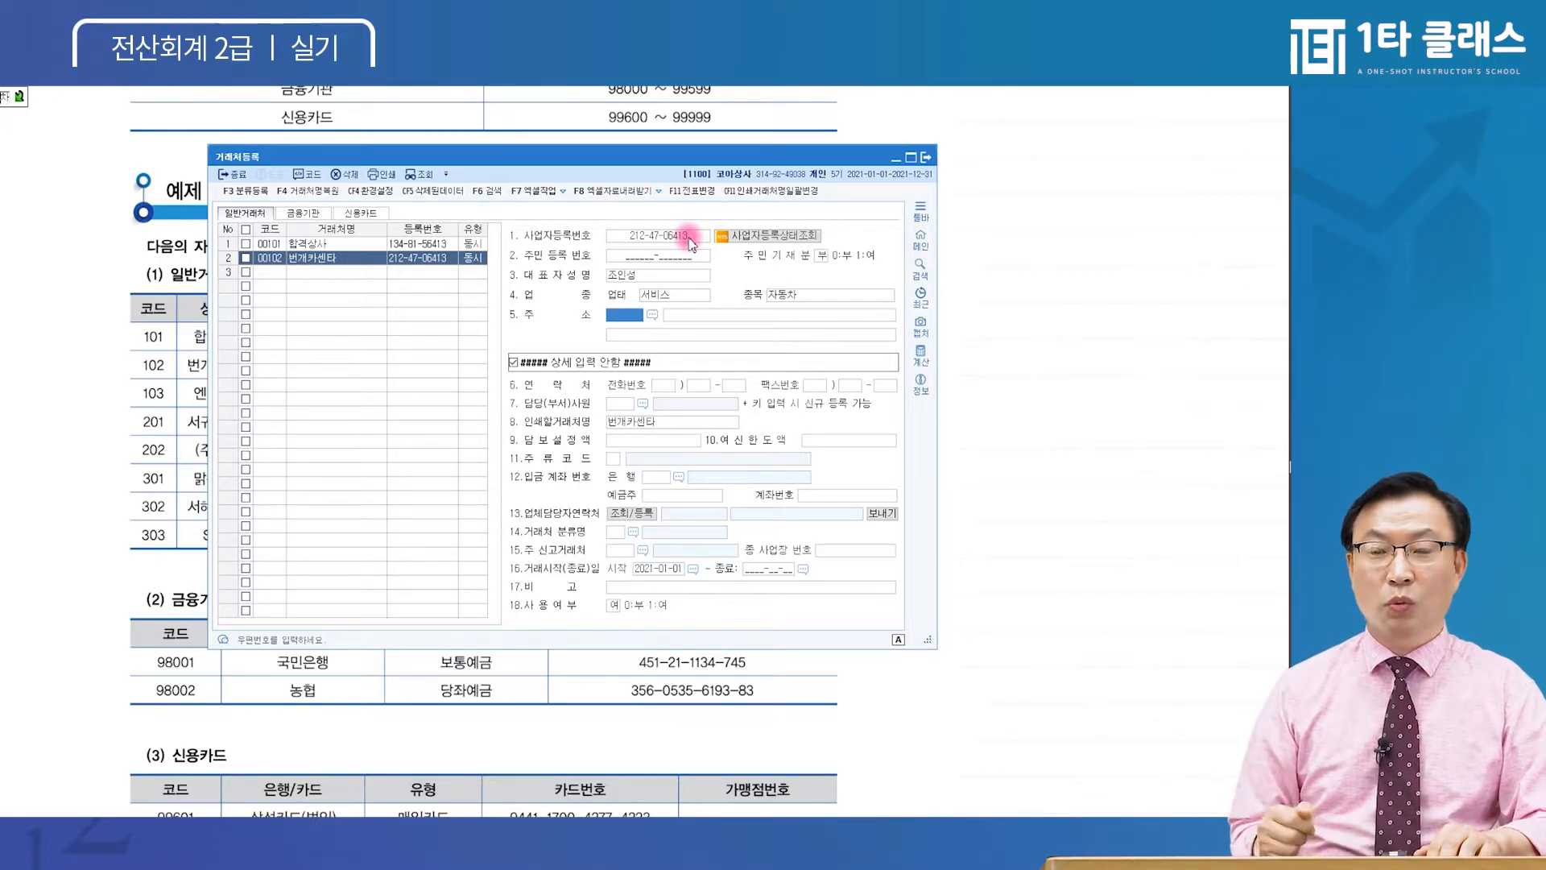
pyautogui.press('F2')
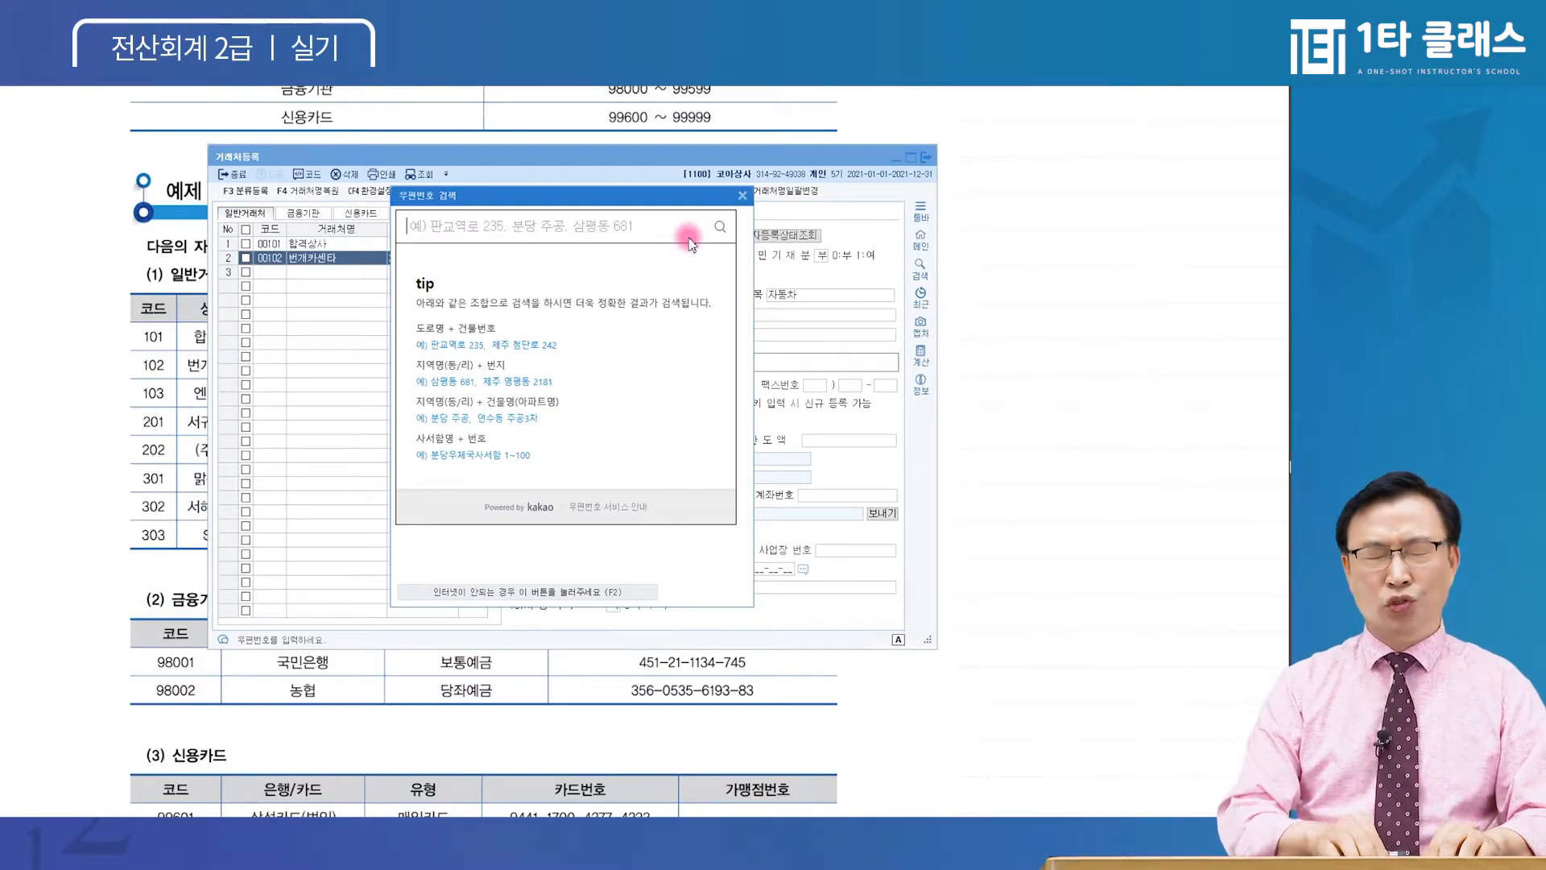
# Set 번개카센타's postcode and road address from the search, then save and move to row 3
pyautogui.write('술이')
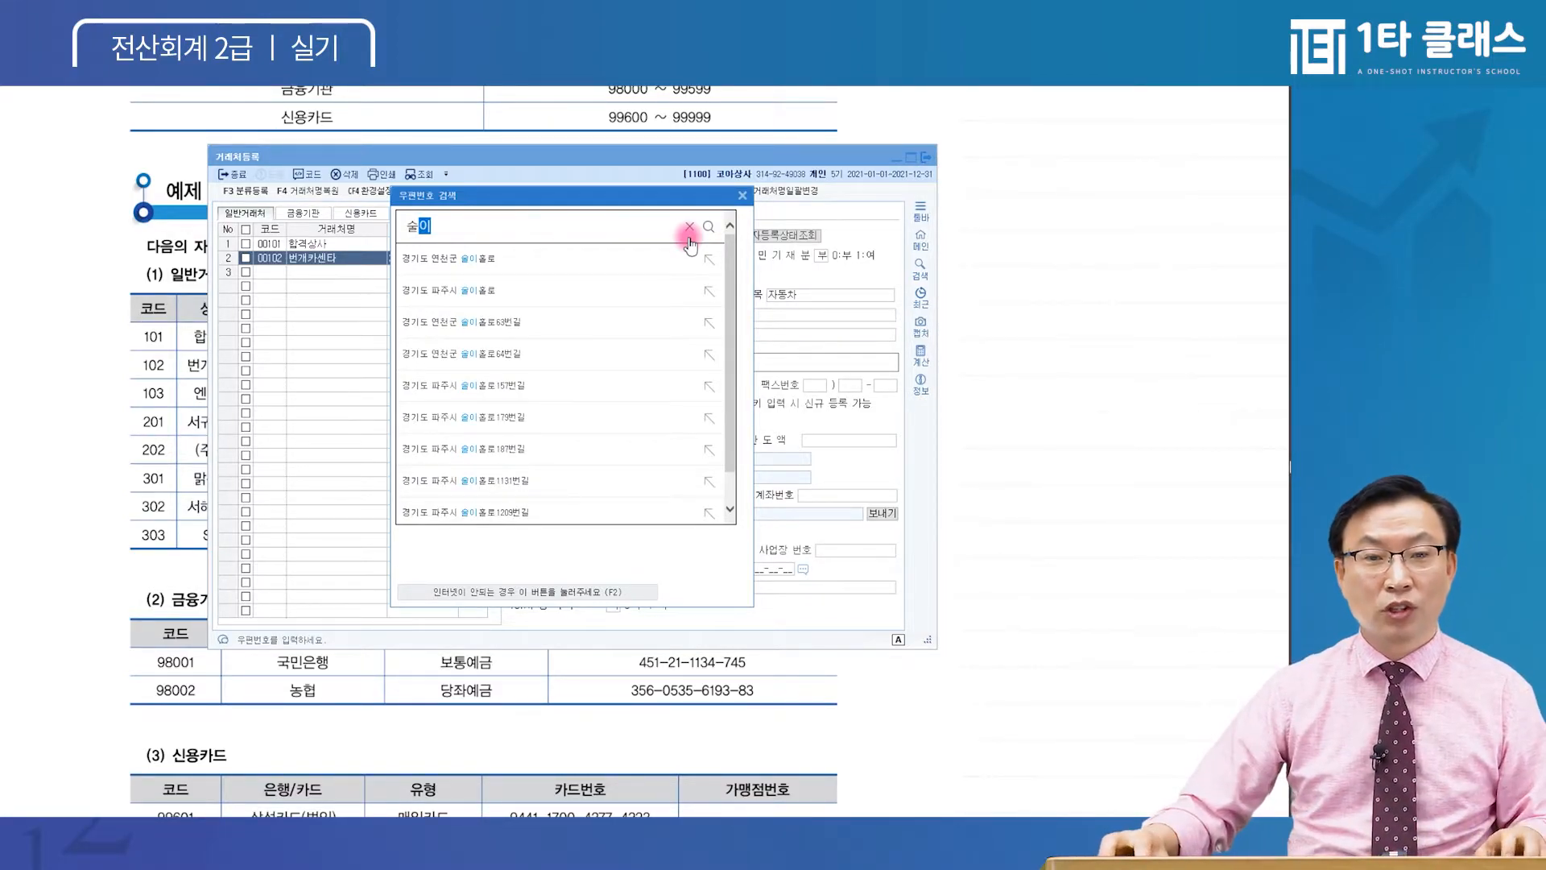
pyautogui.click(486, 295)
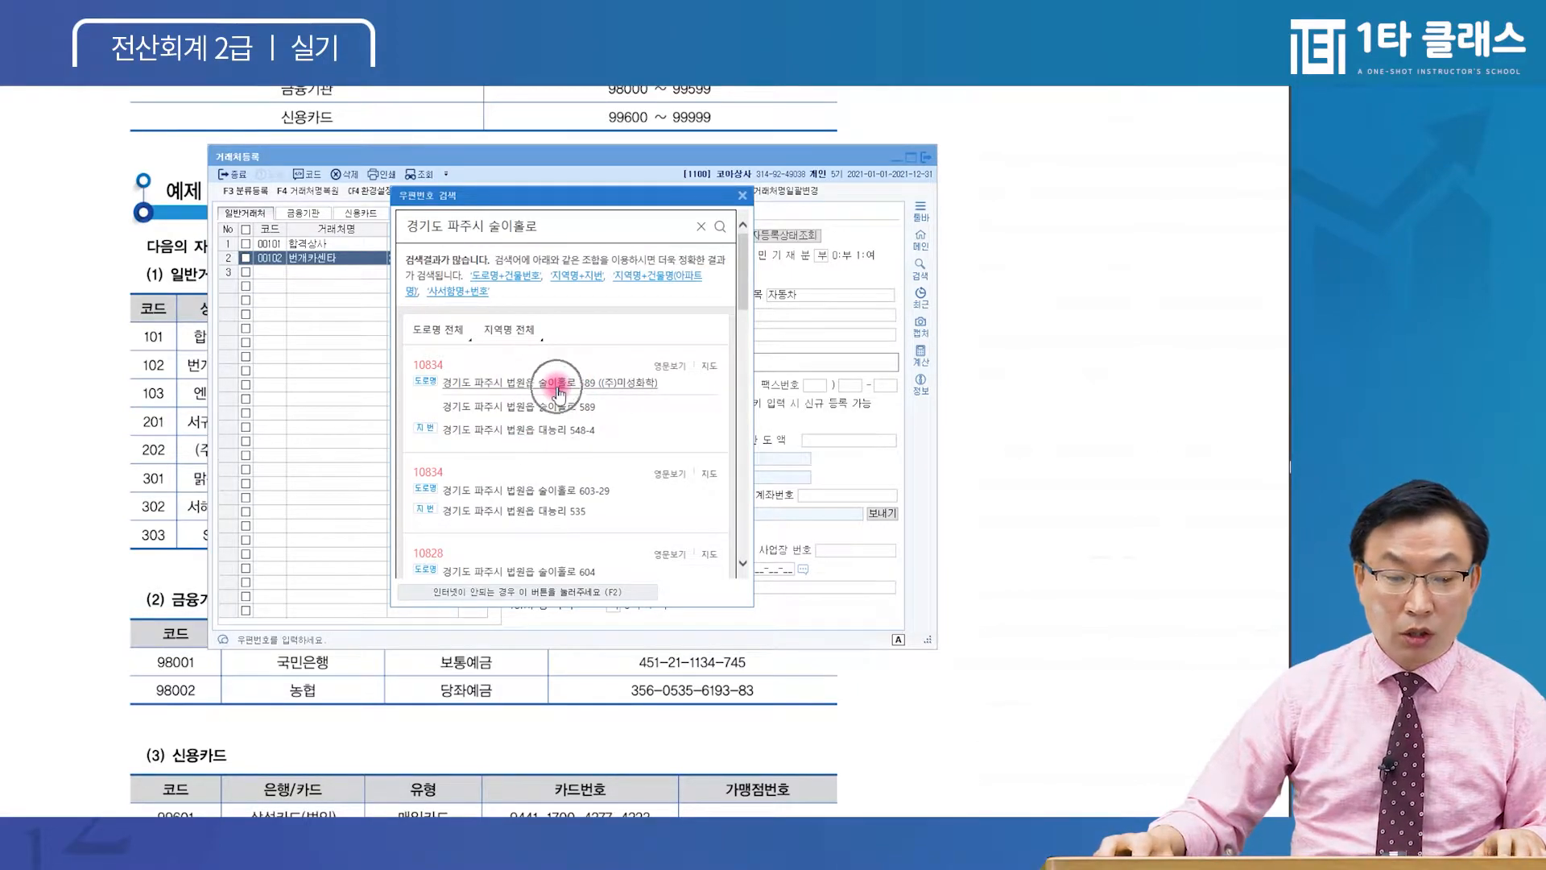
pyautogui.click(561, 223)
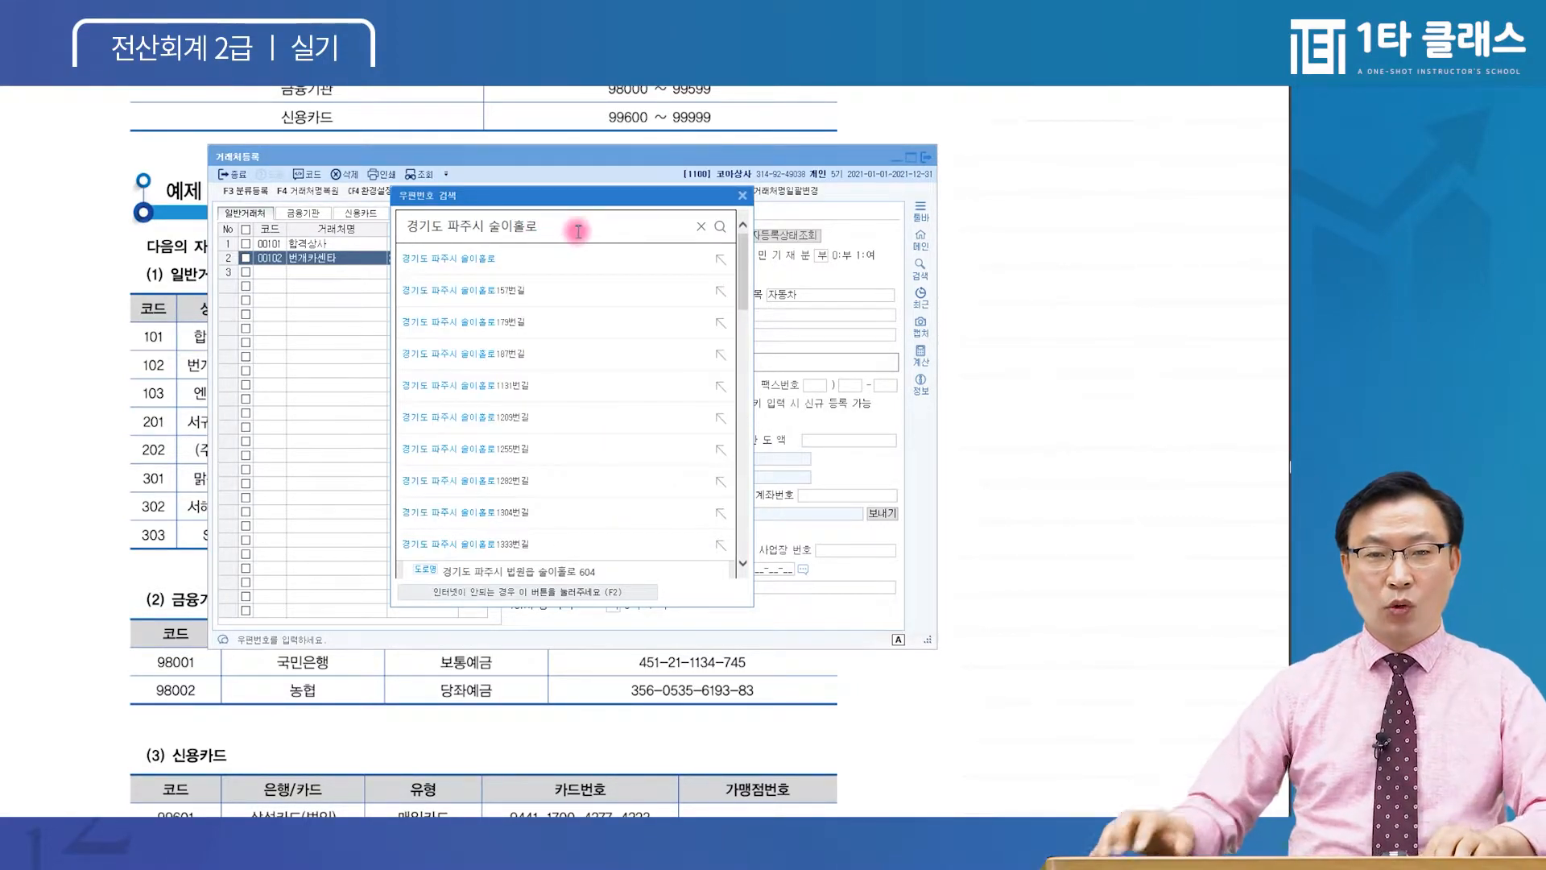
pyautogui.write('1253')
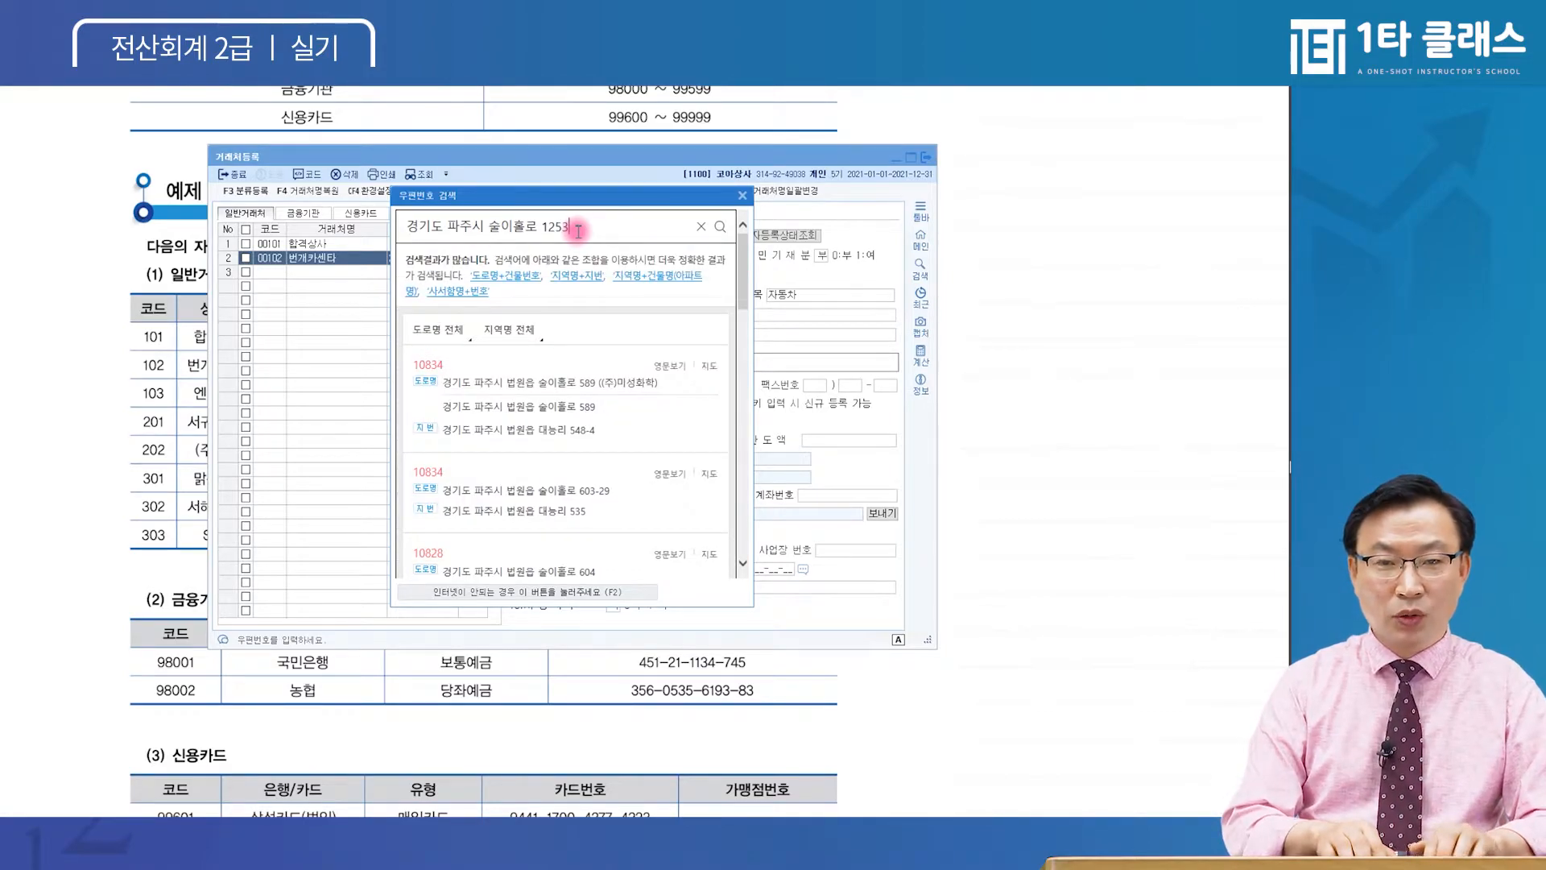
pyautogui.press('Return')
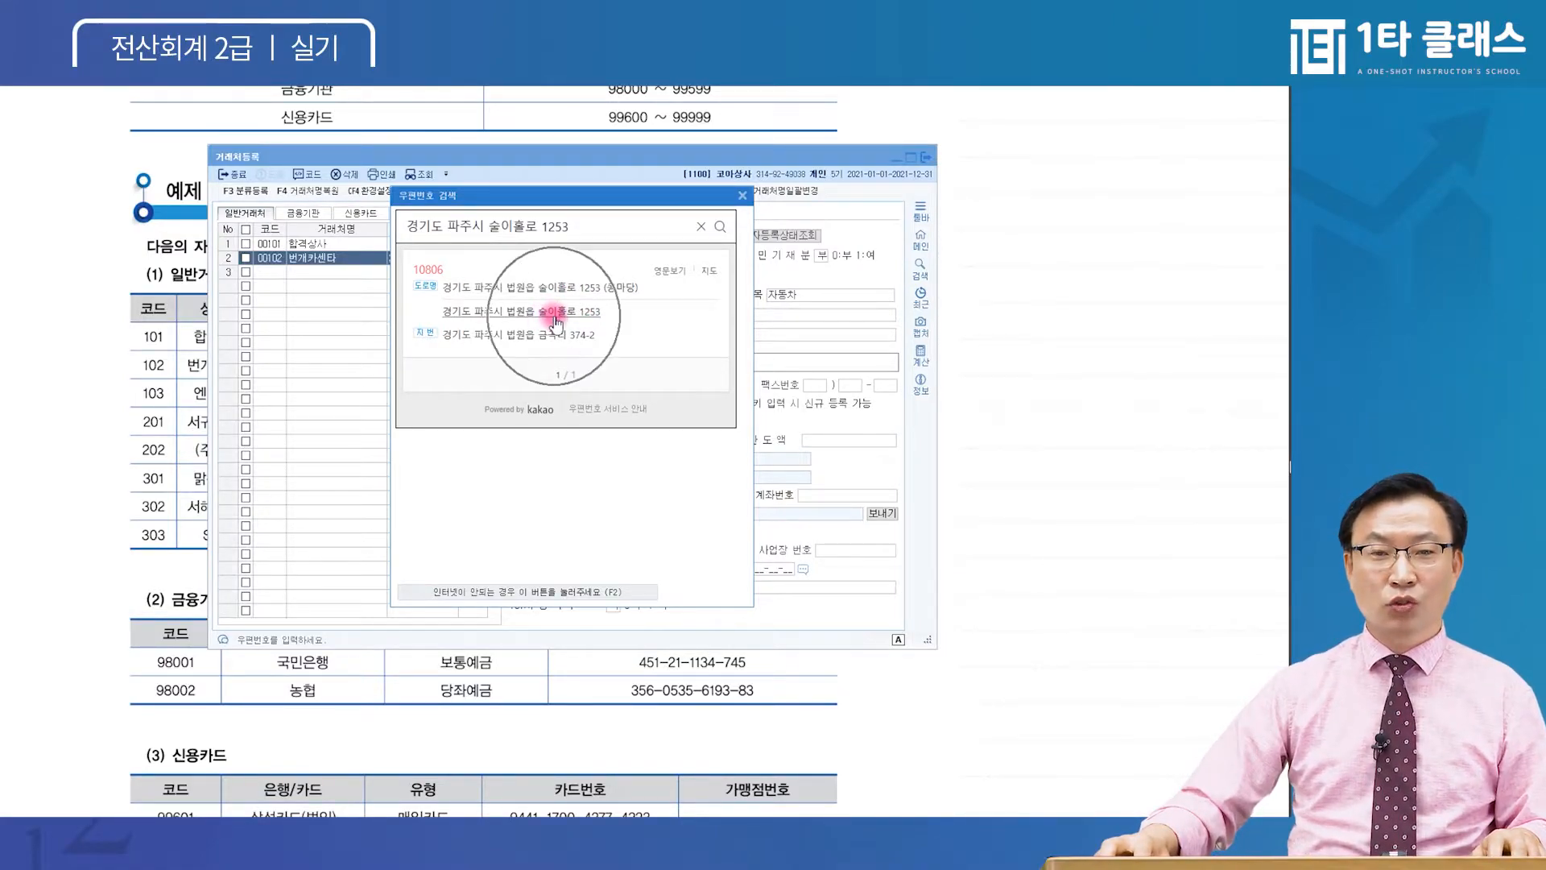
pyautogui.click(555, 311)
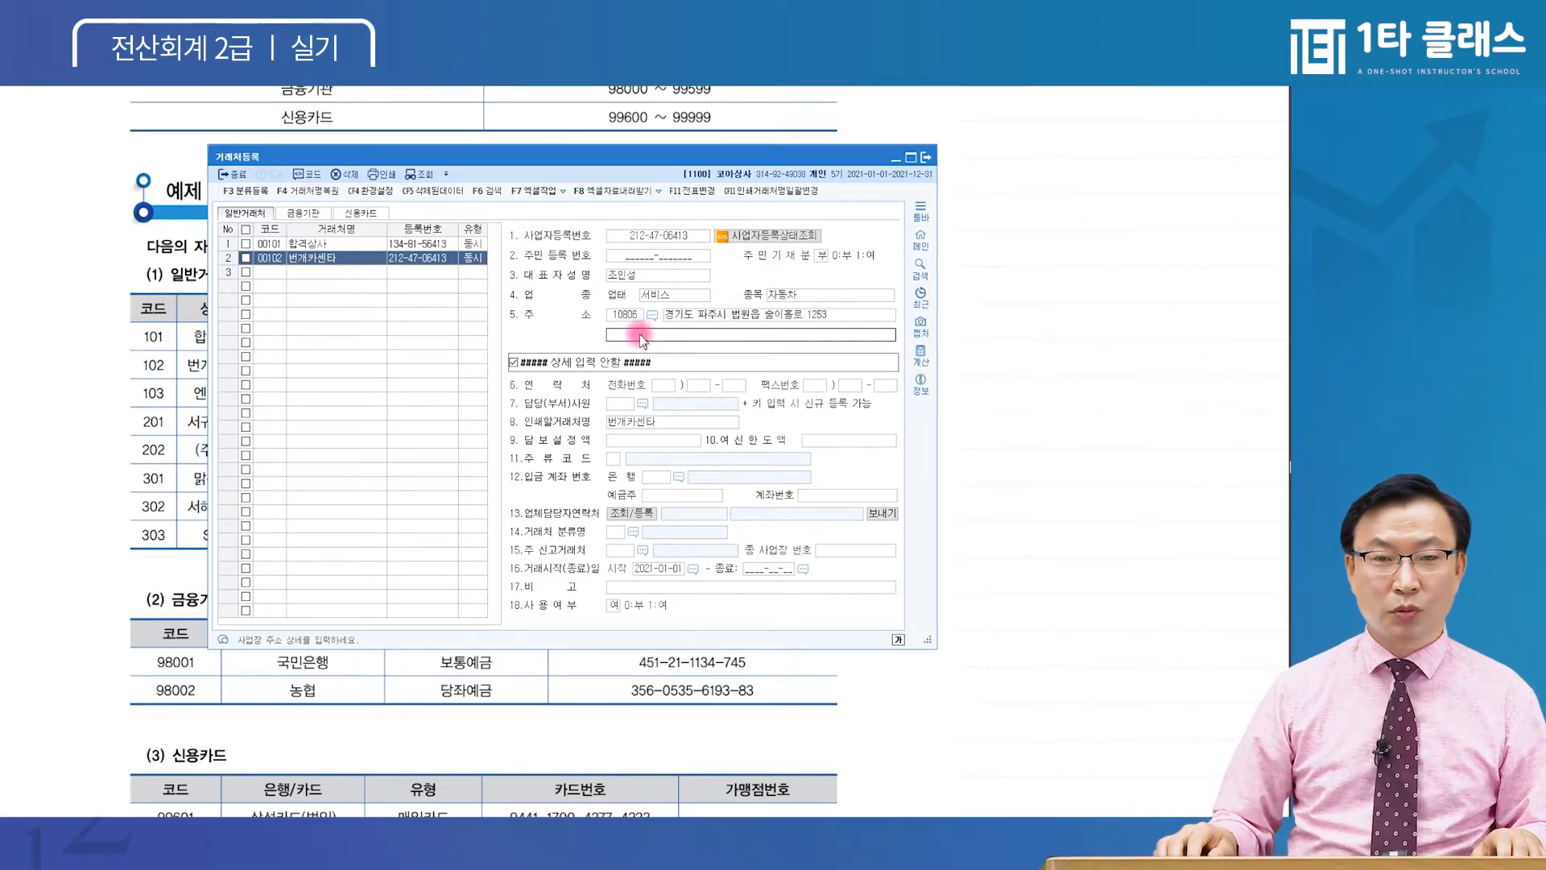
pyautogui.press('Return')
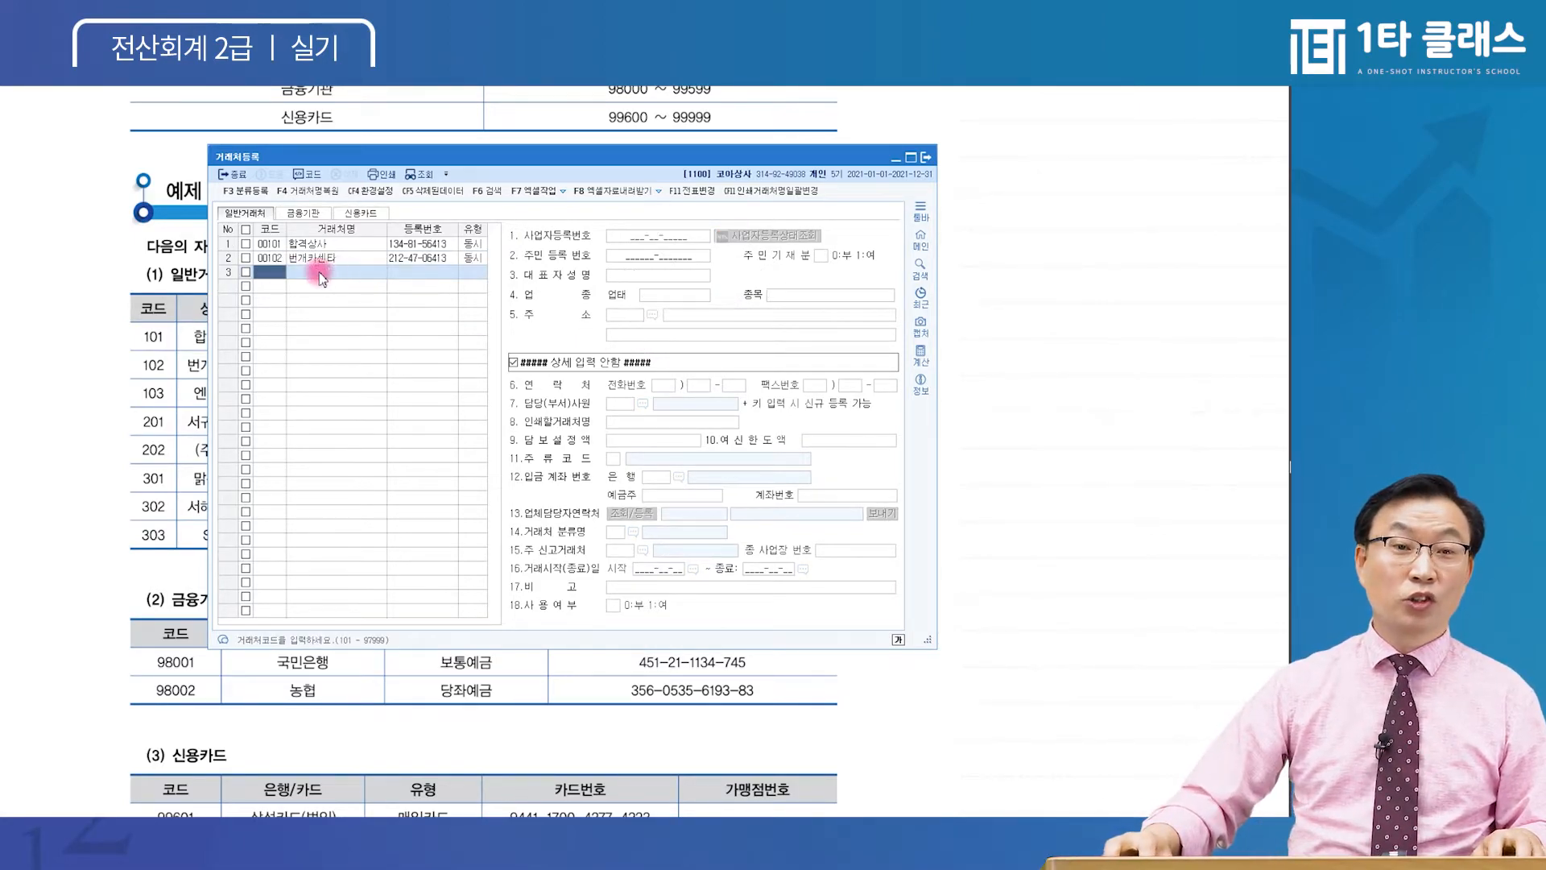
# Create partner 00103 엔젤상사, keeping the 3:동시 type
pyautogui.write('103')
pyautogui.press('Return')
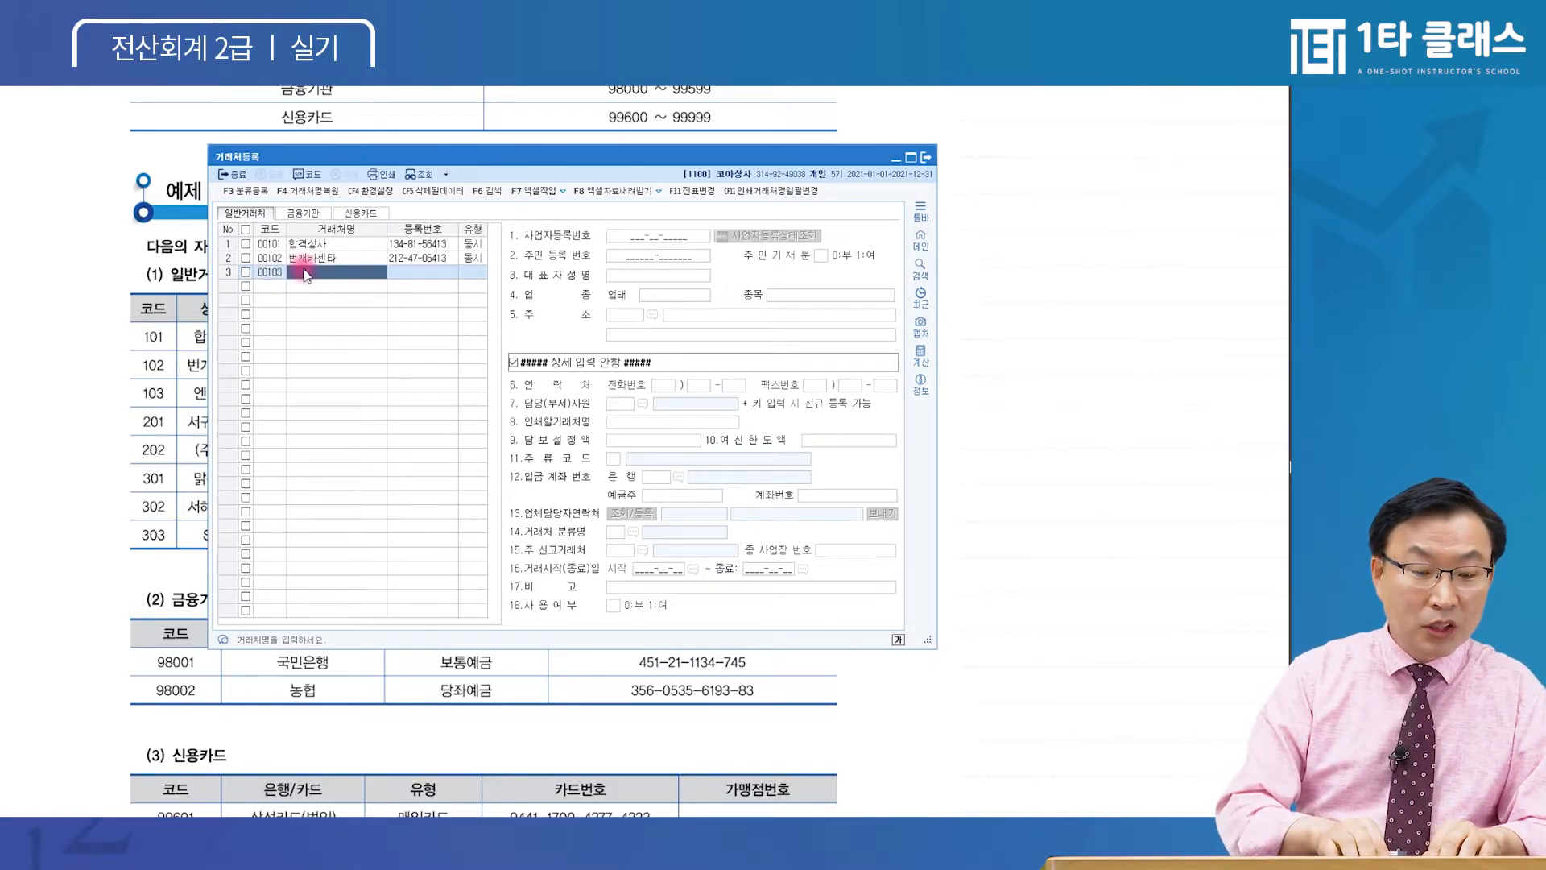
pyautogui.write('엔젤시어')
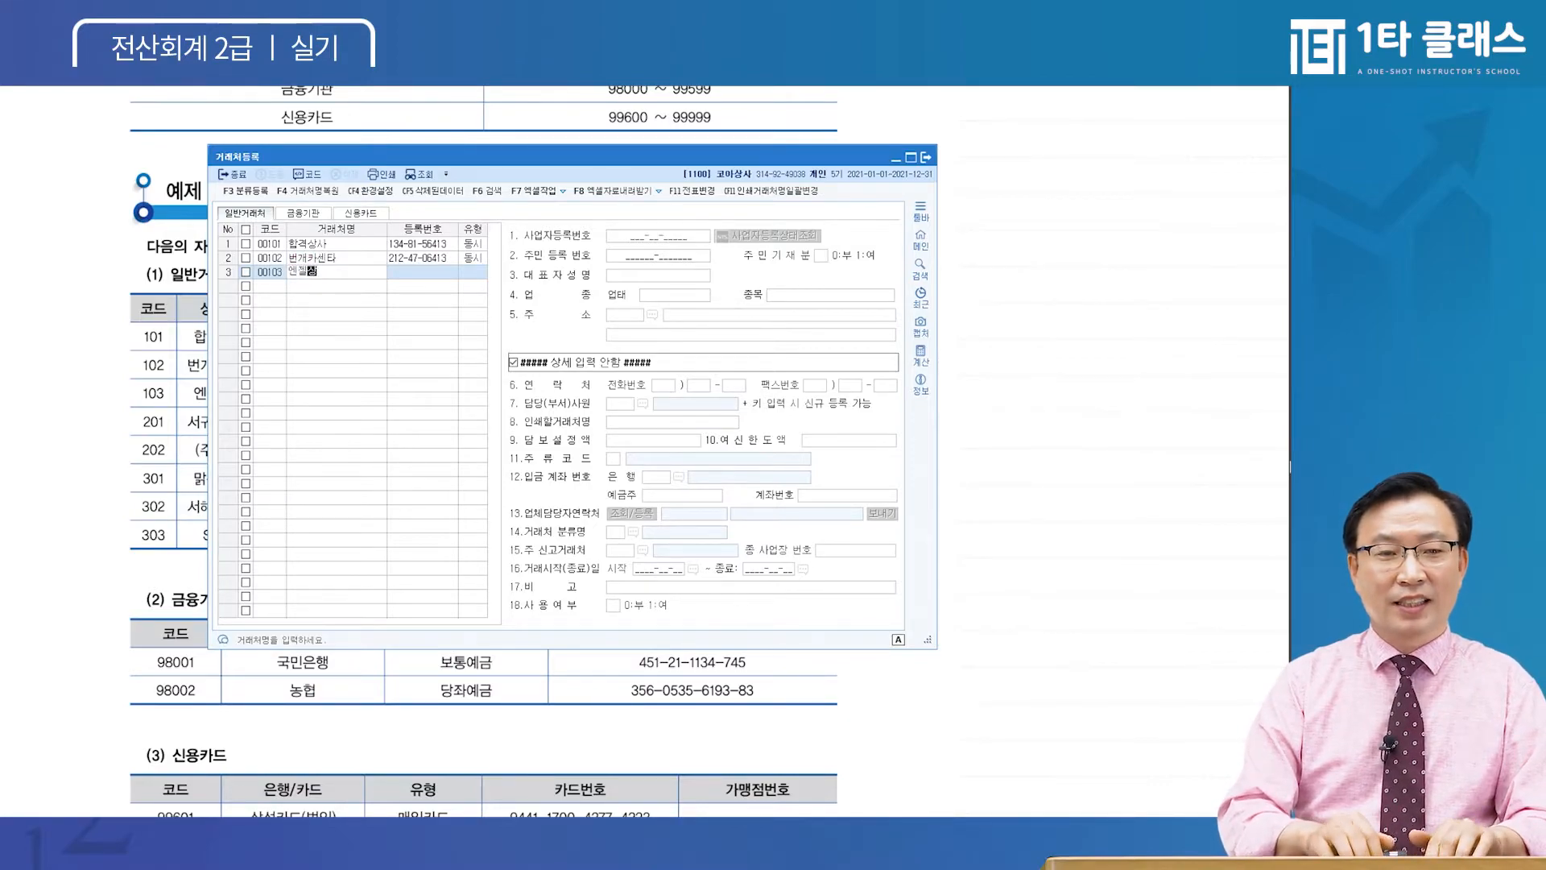
pyautogui.press('BackSpace')
pyautogui.press('BackSpace')
pyautogui.press('BackSpace')
pyautogui.press('BackSpace')
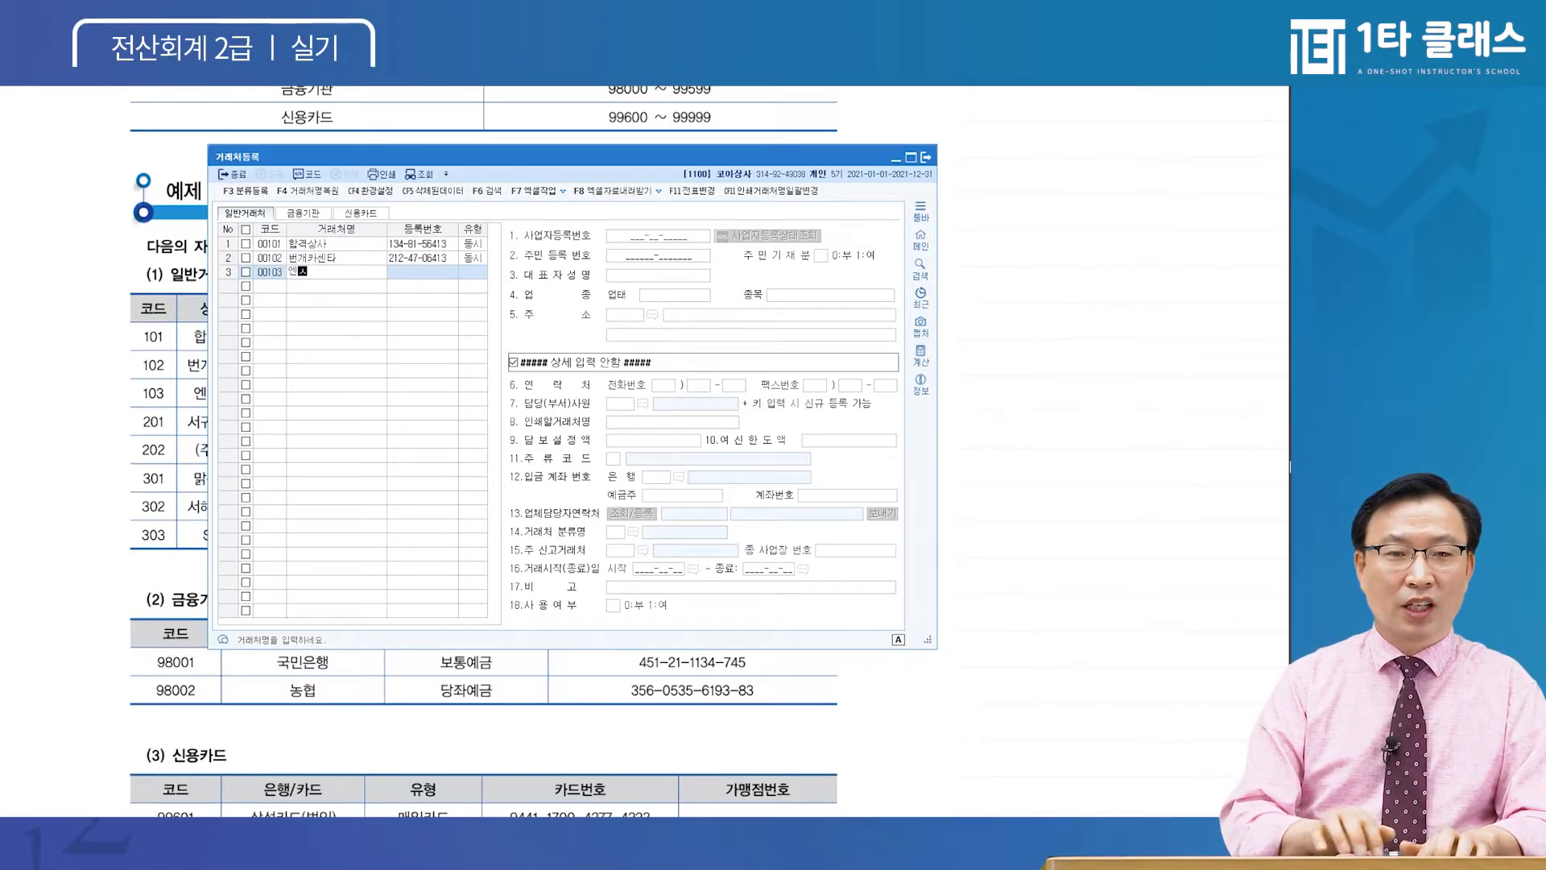
pyautogui.write('젤시사')
pyautogui.press('Return')
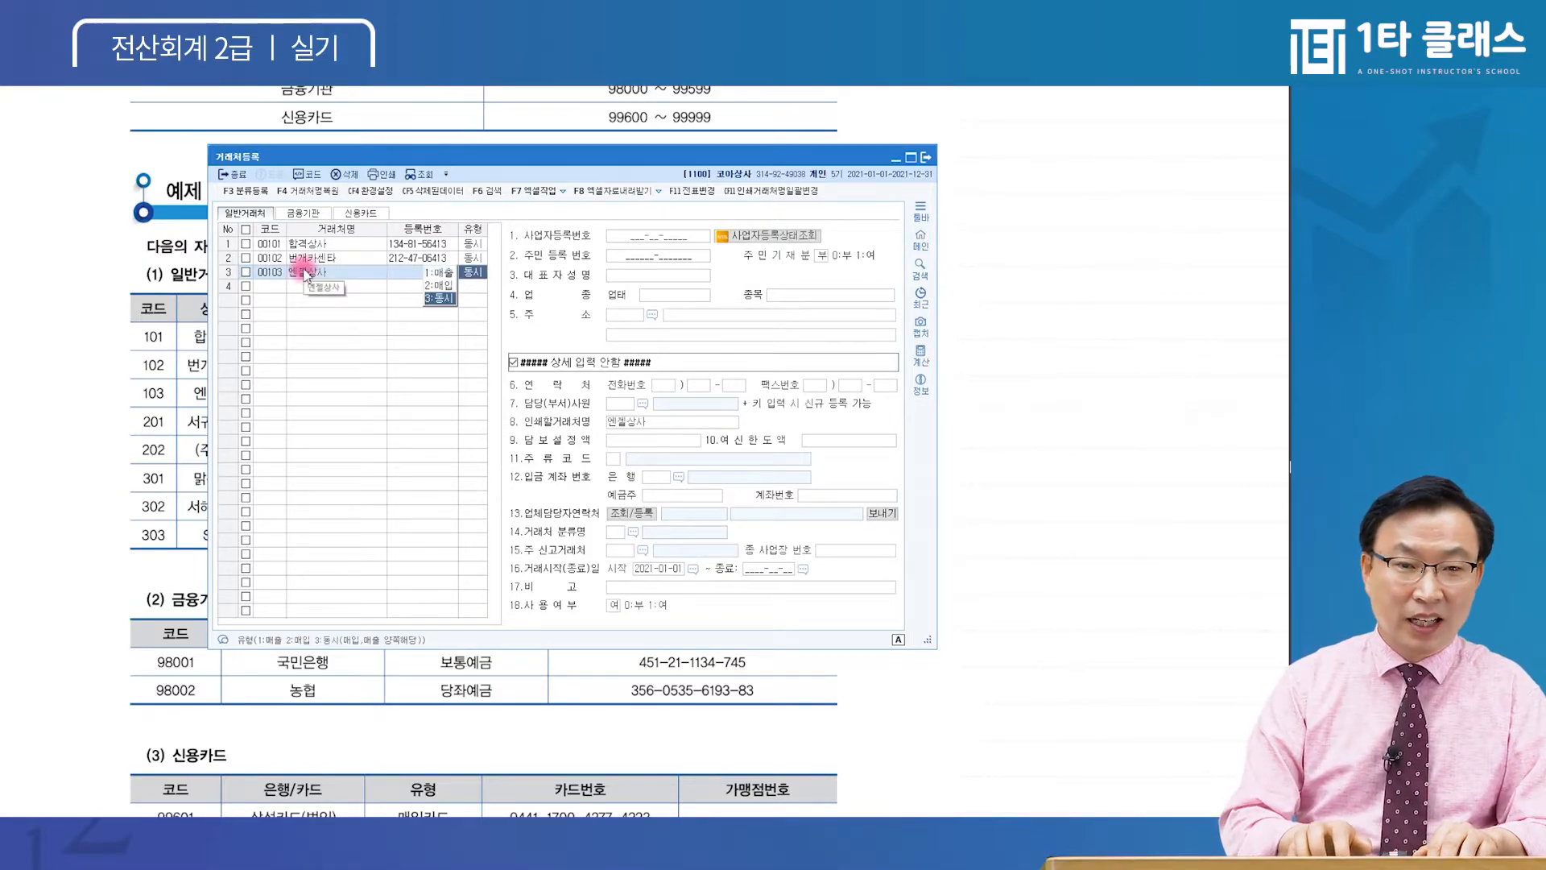
pyautogui.press('Return')
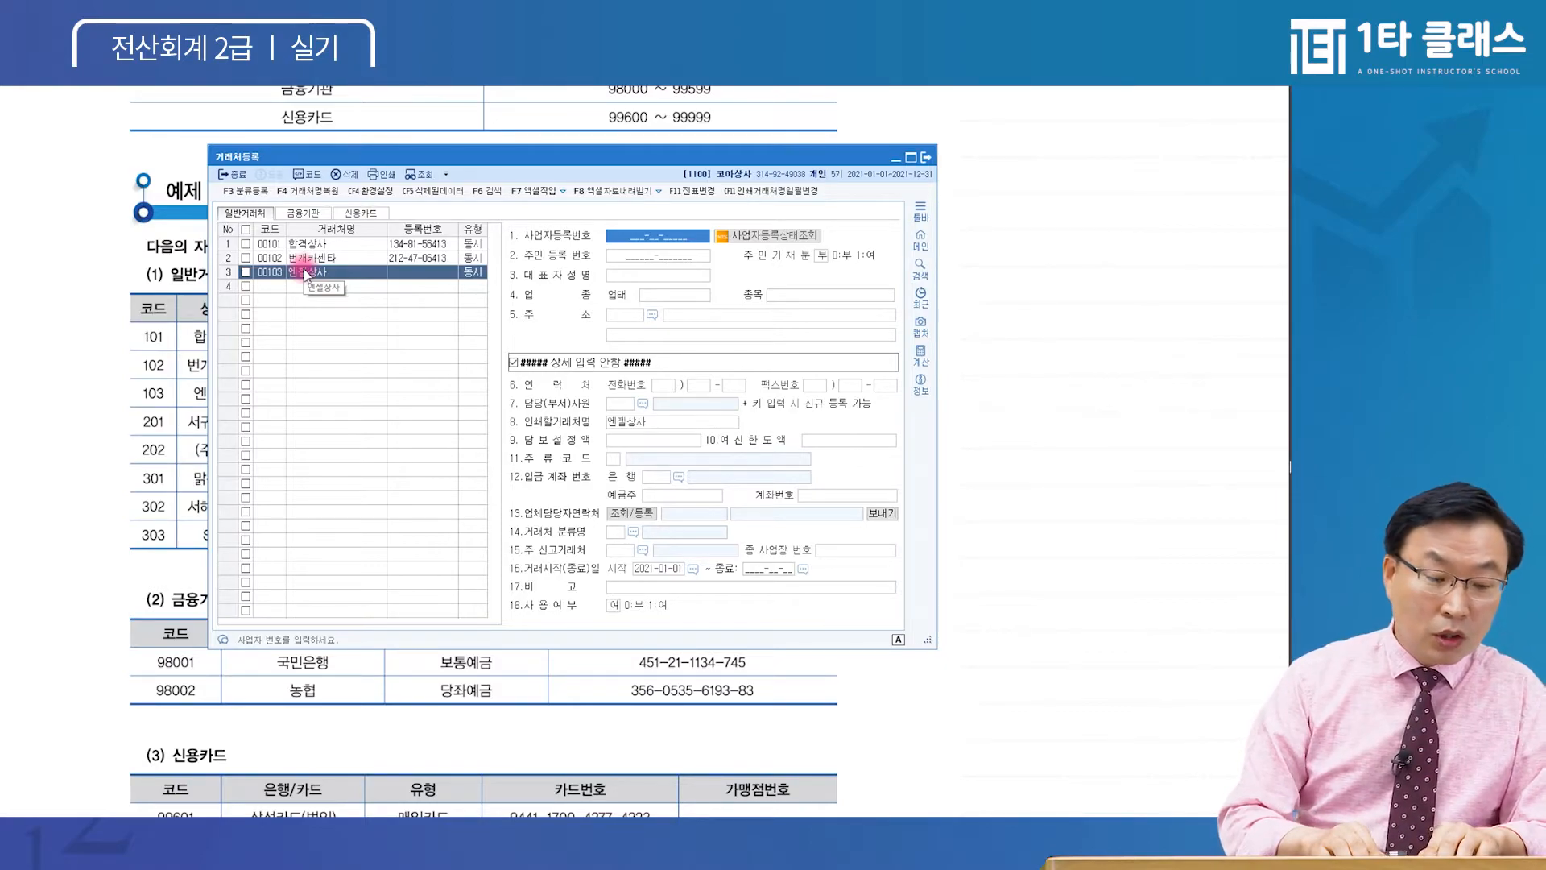
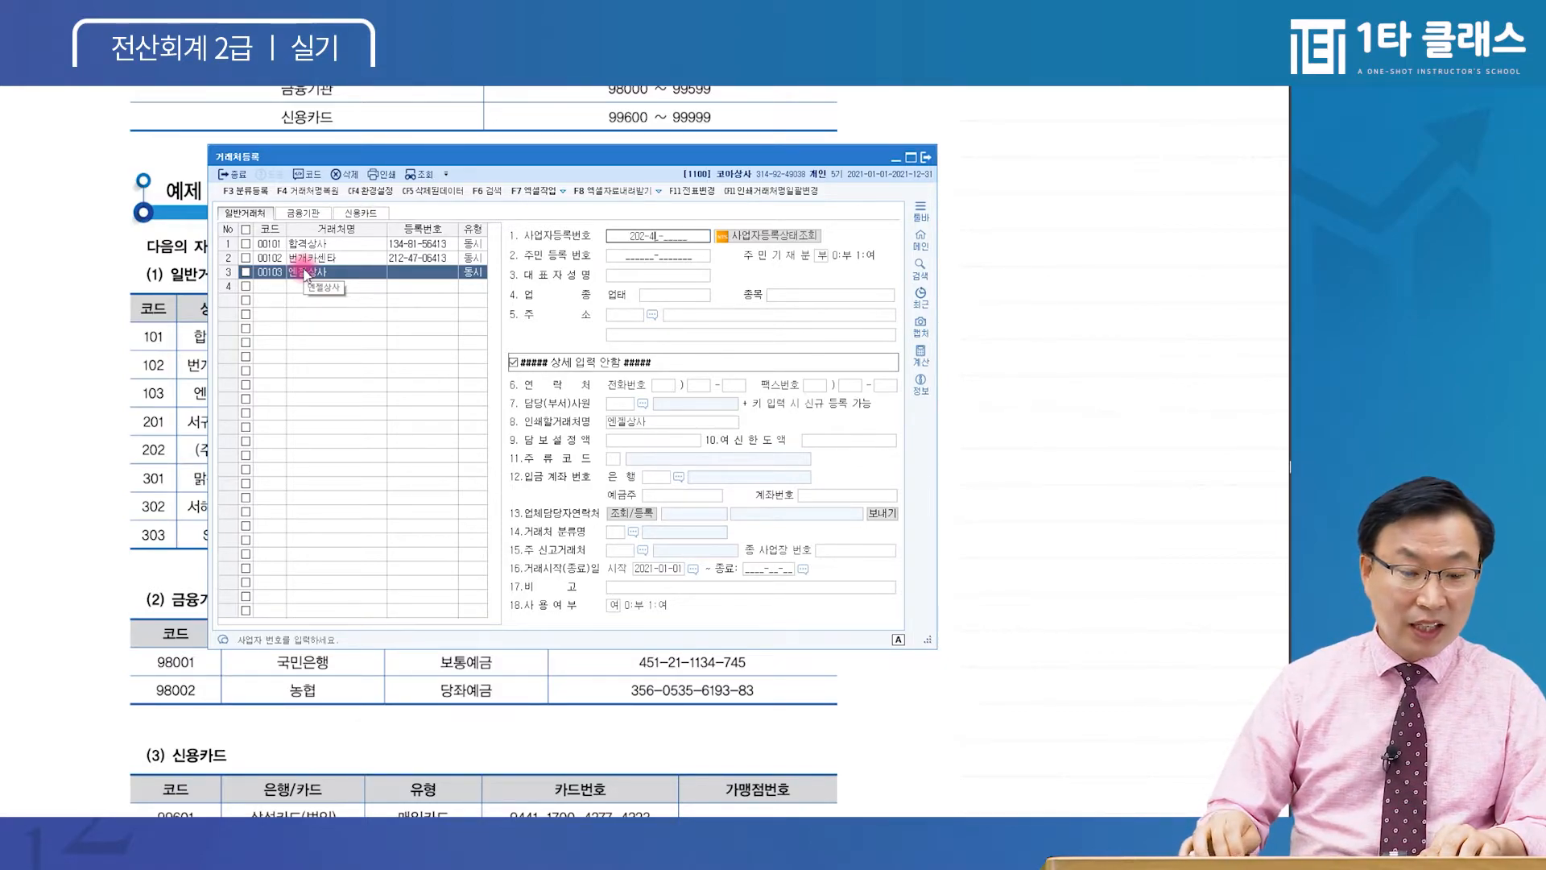
pyautogui.press('Return')
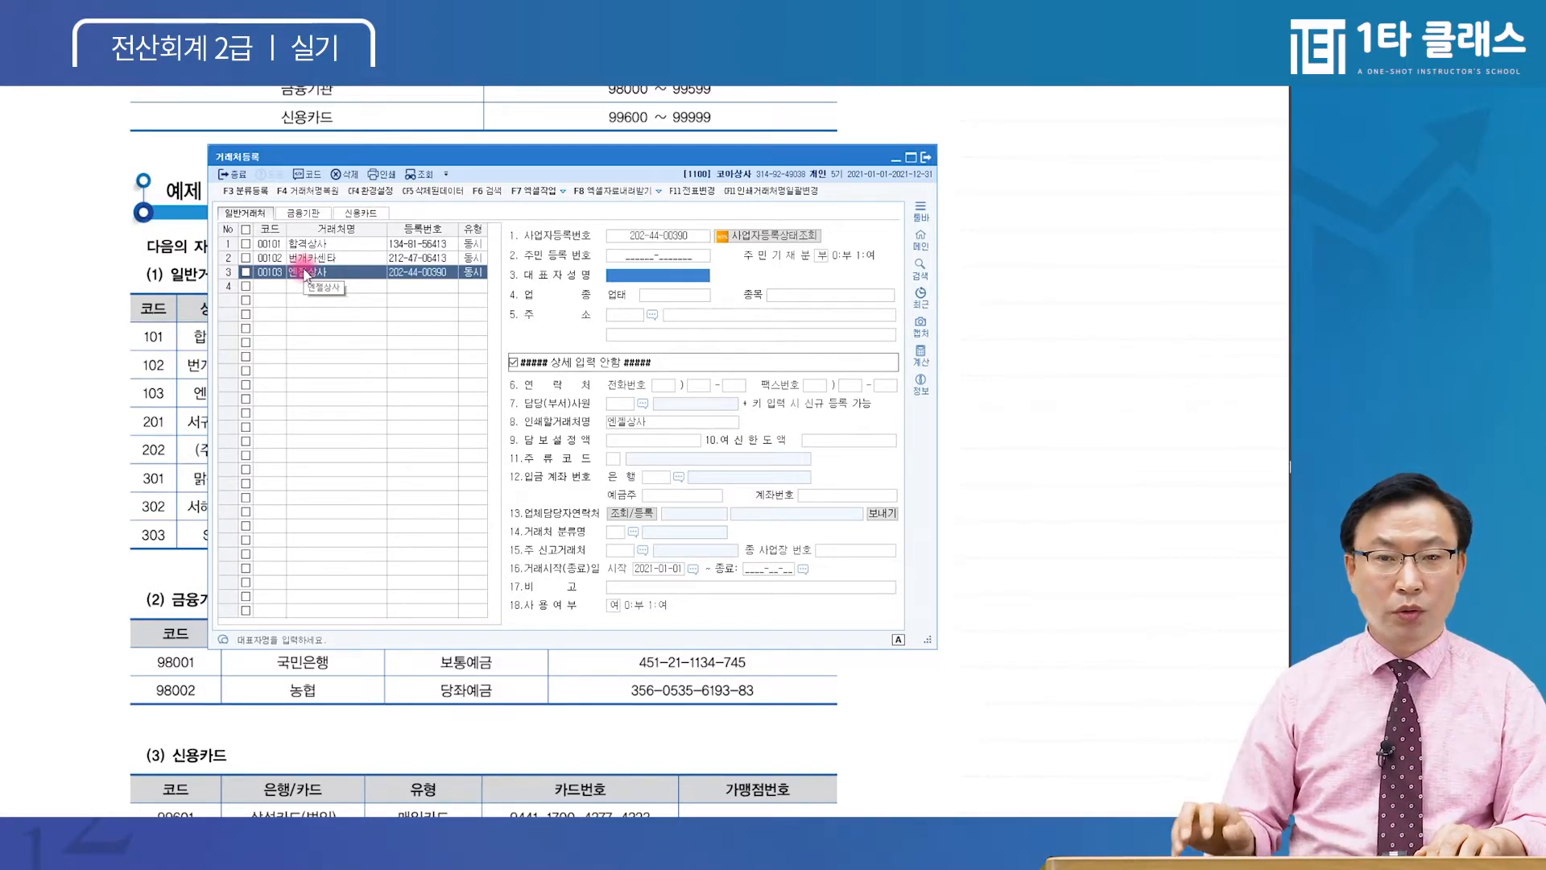
pyautogui.write('유리')
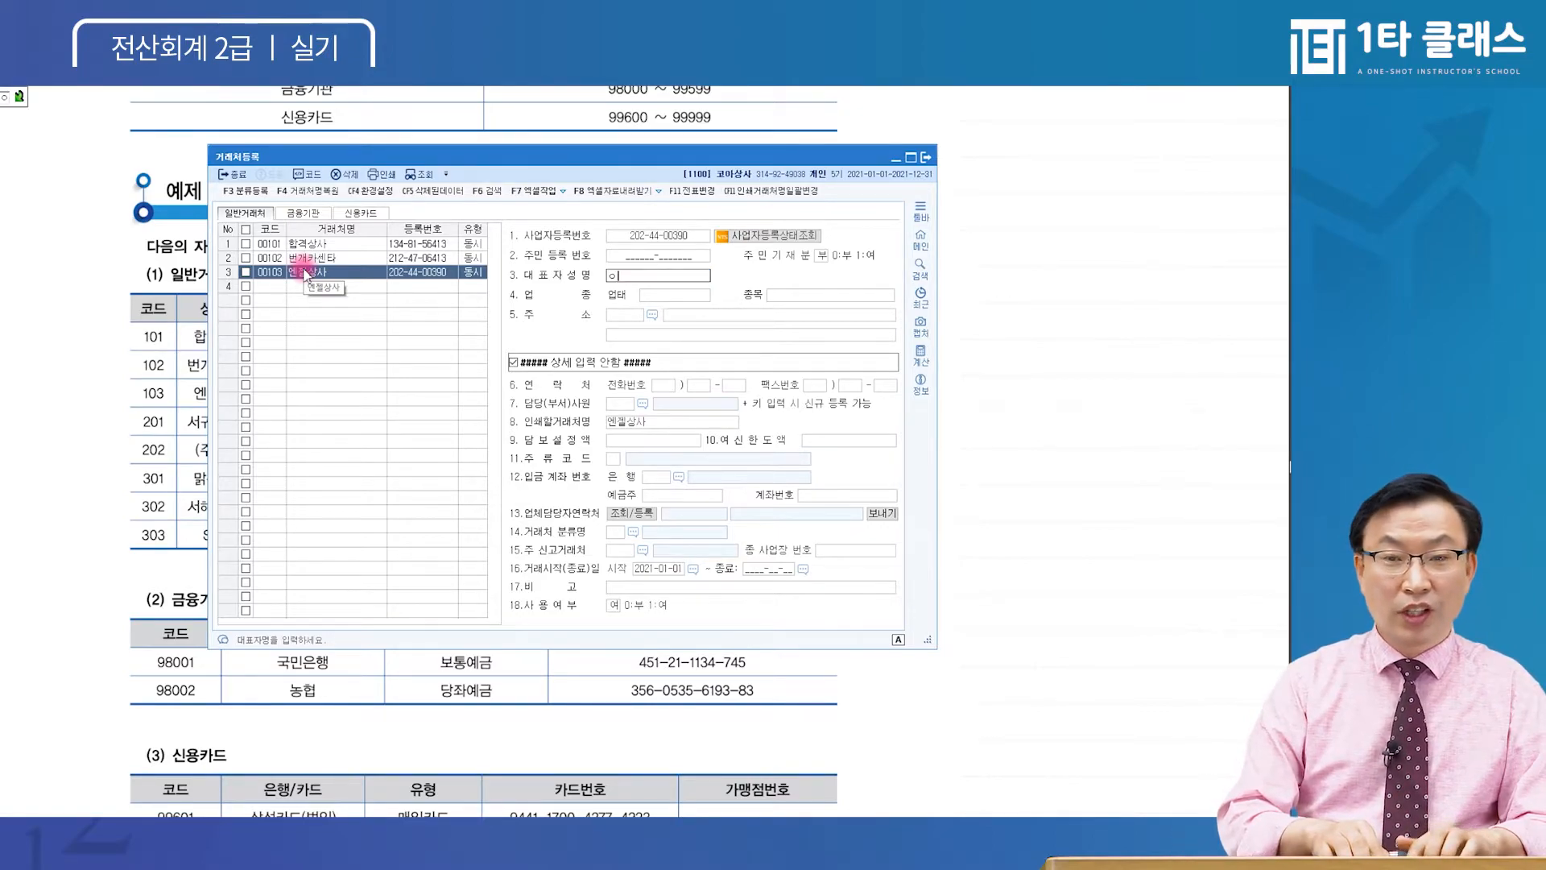
pyautogui.press('Return')
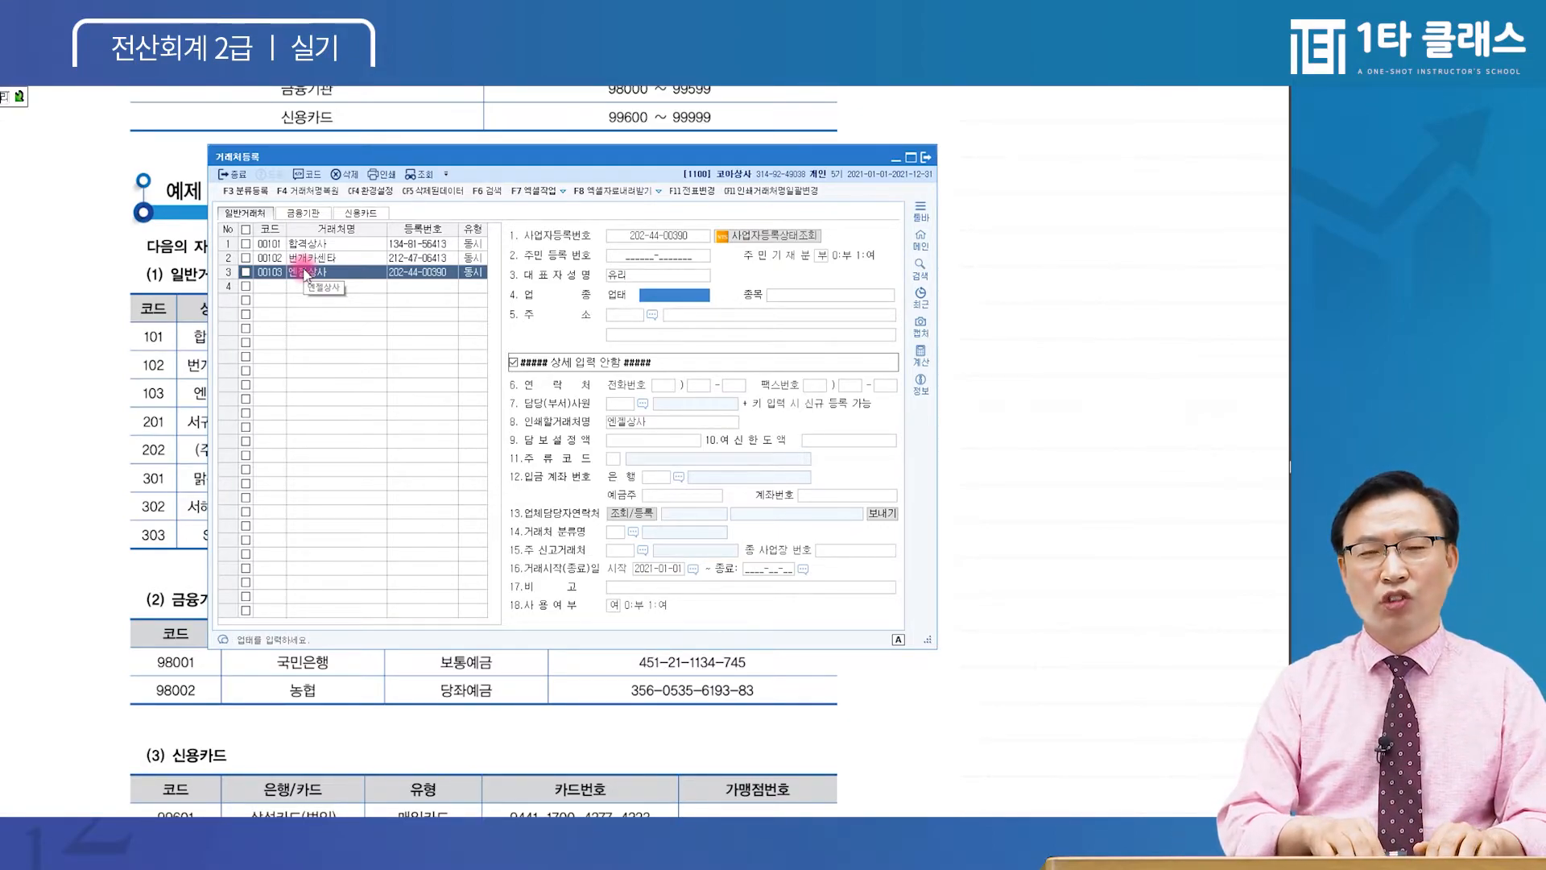
pyautogui.write('도매')
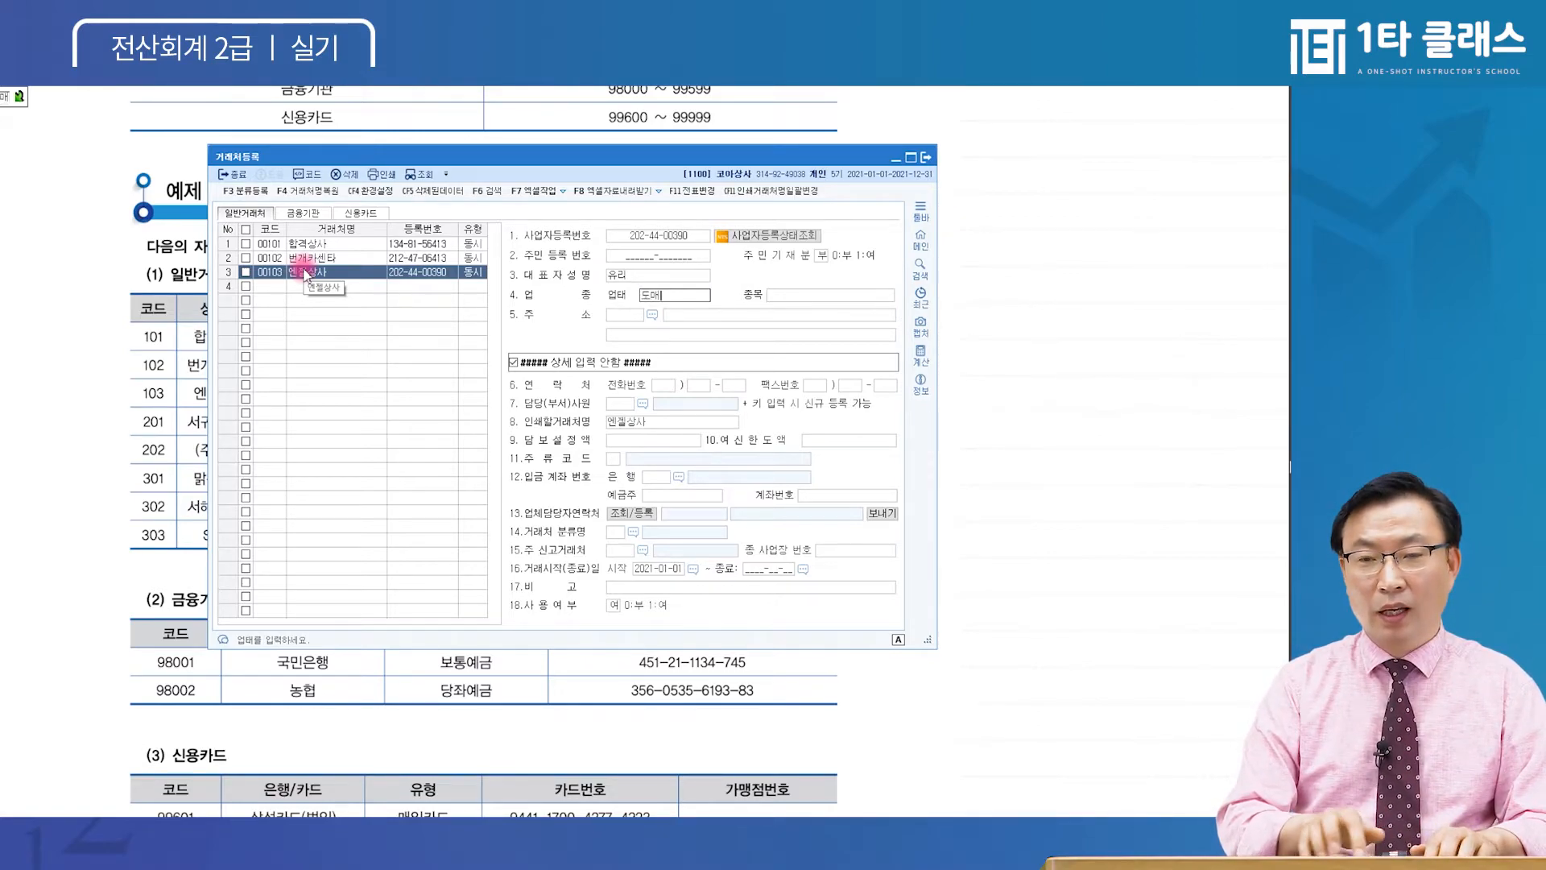
pyautogui.press('Return')
pyautogui.write('전자부품')
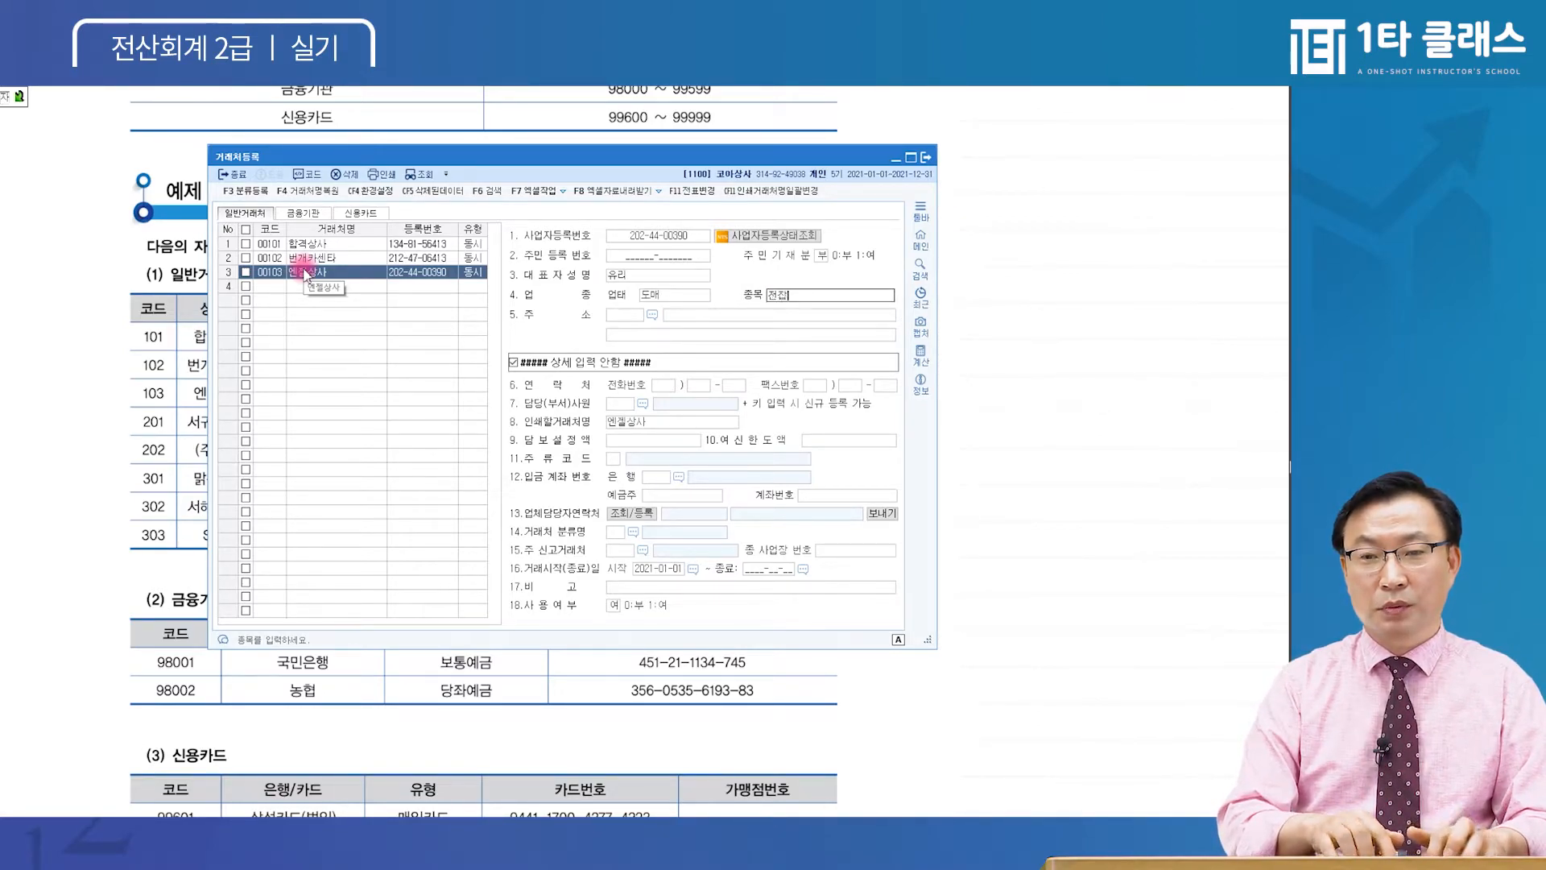
pyautogui.press('Return')
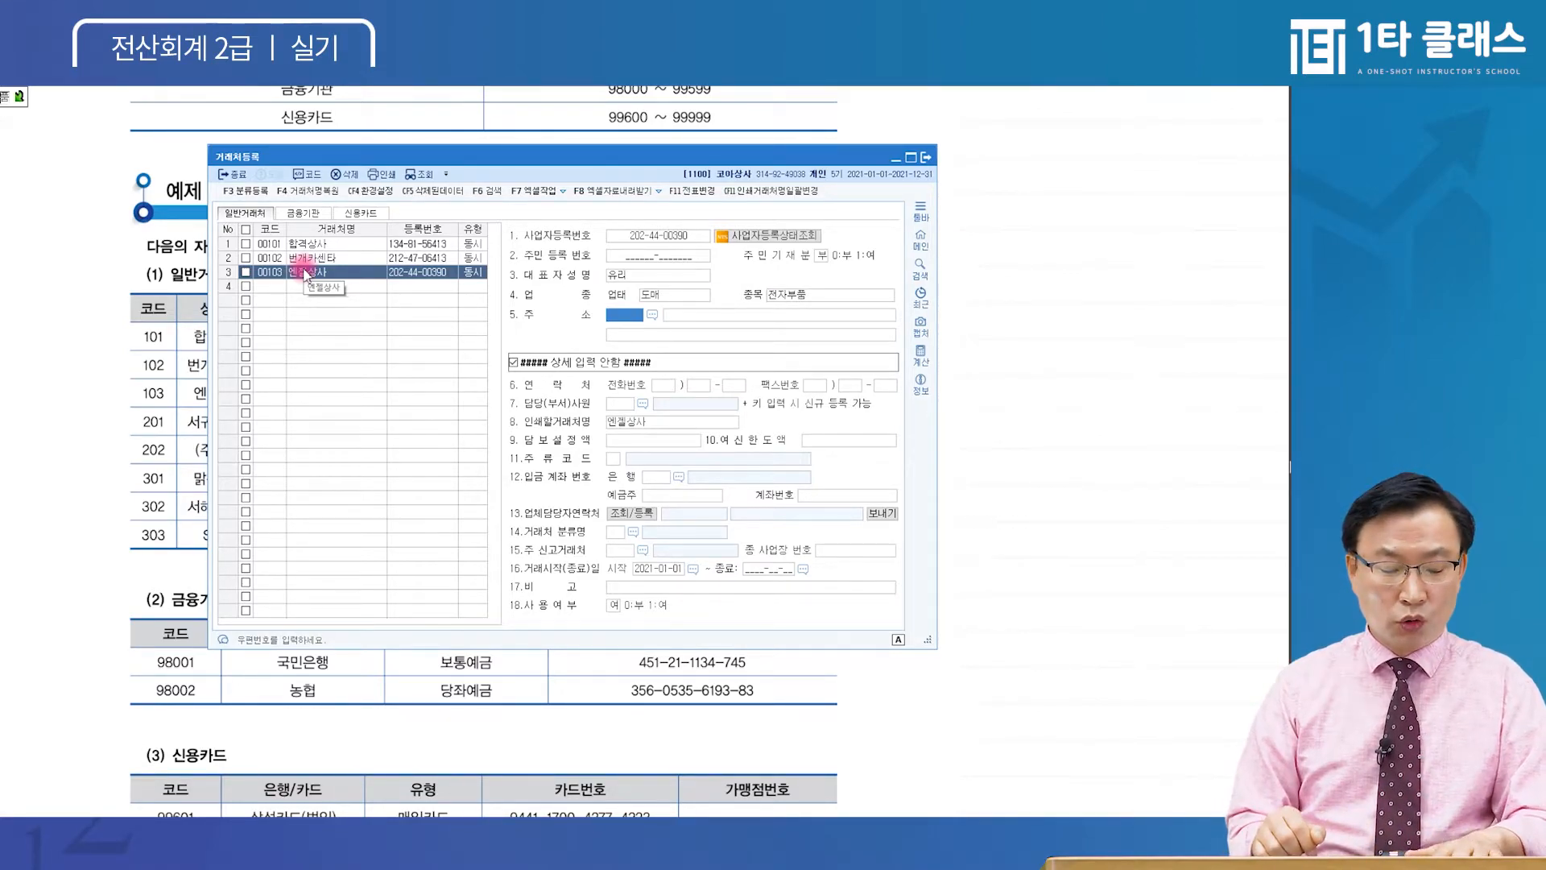
pyautogui.press('F2')
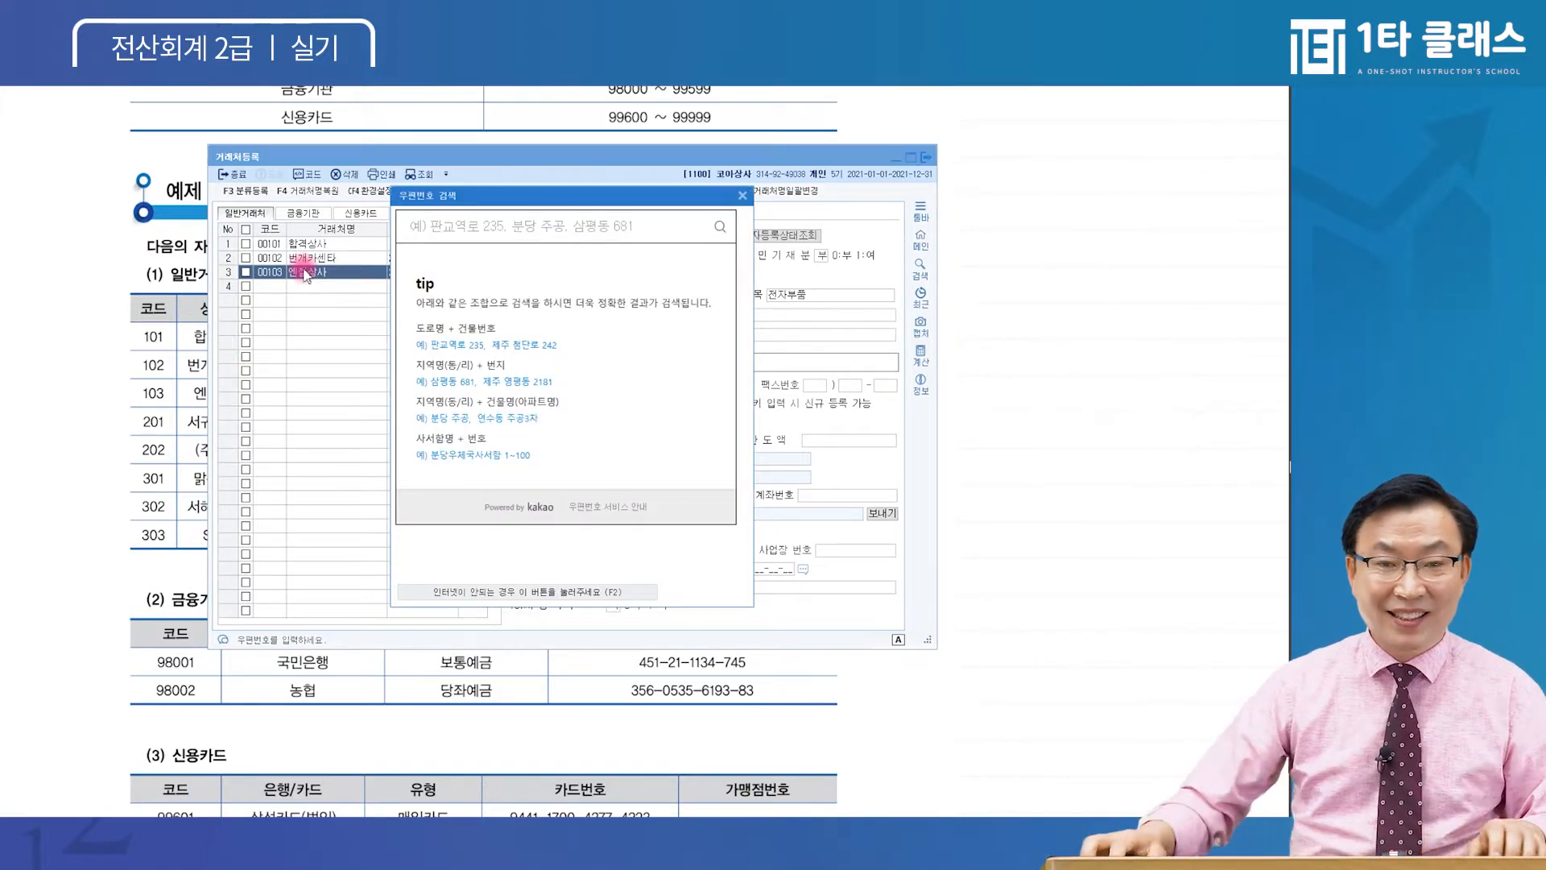
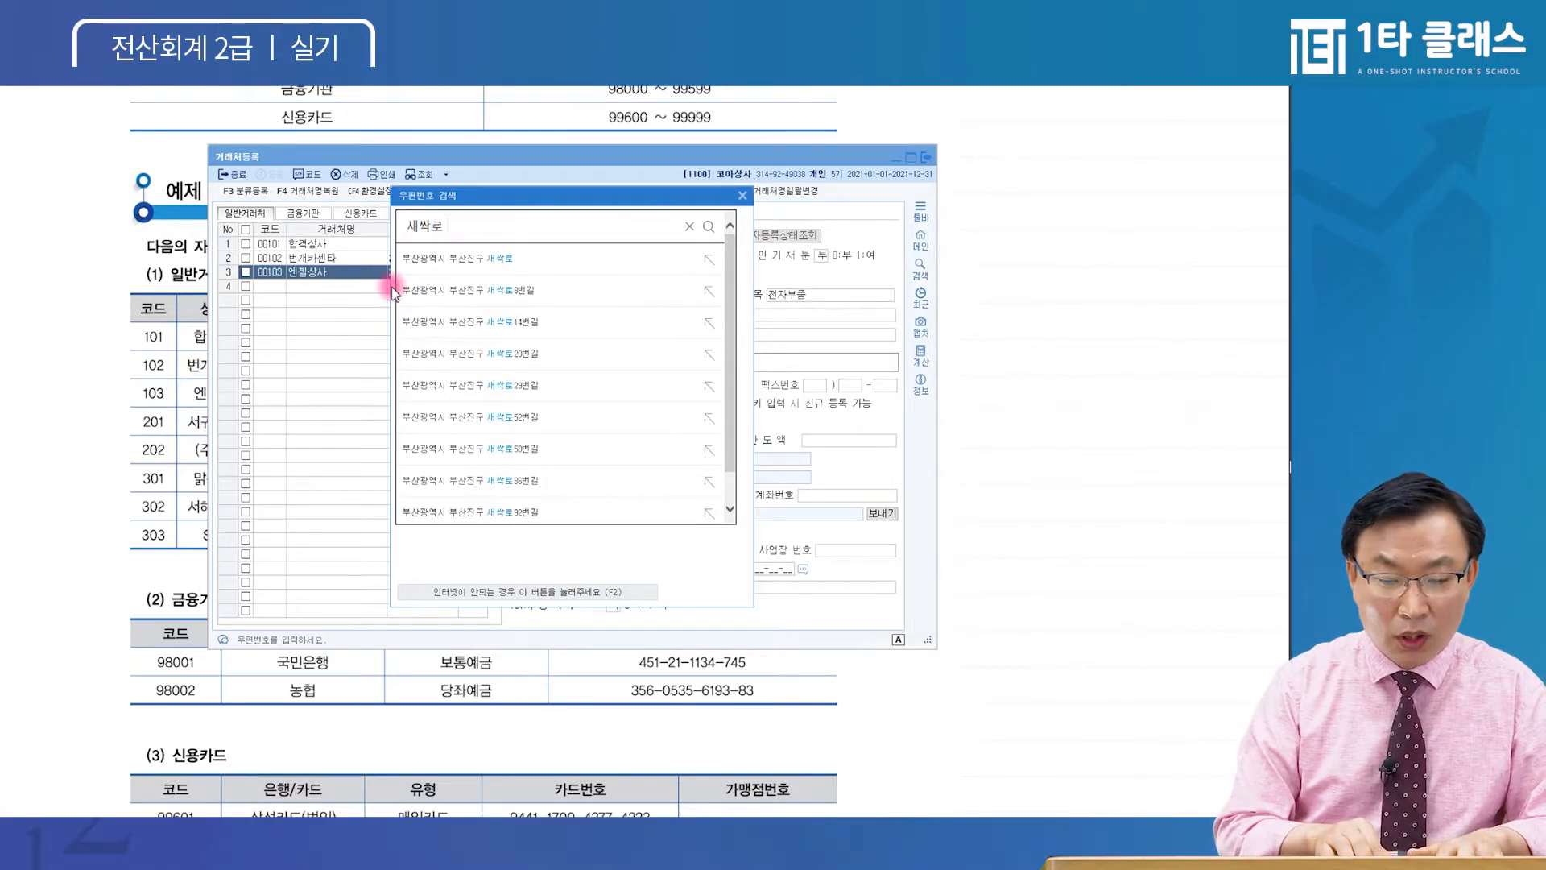
pyautogui.press('Return')
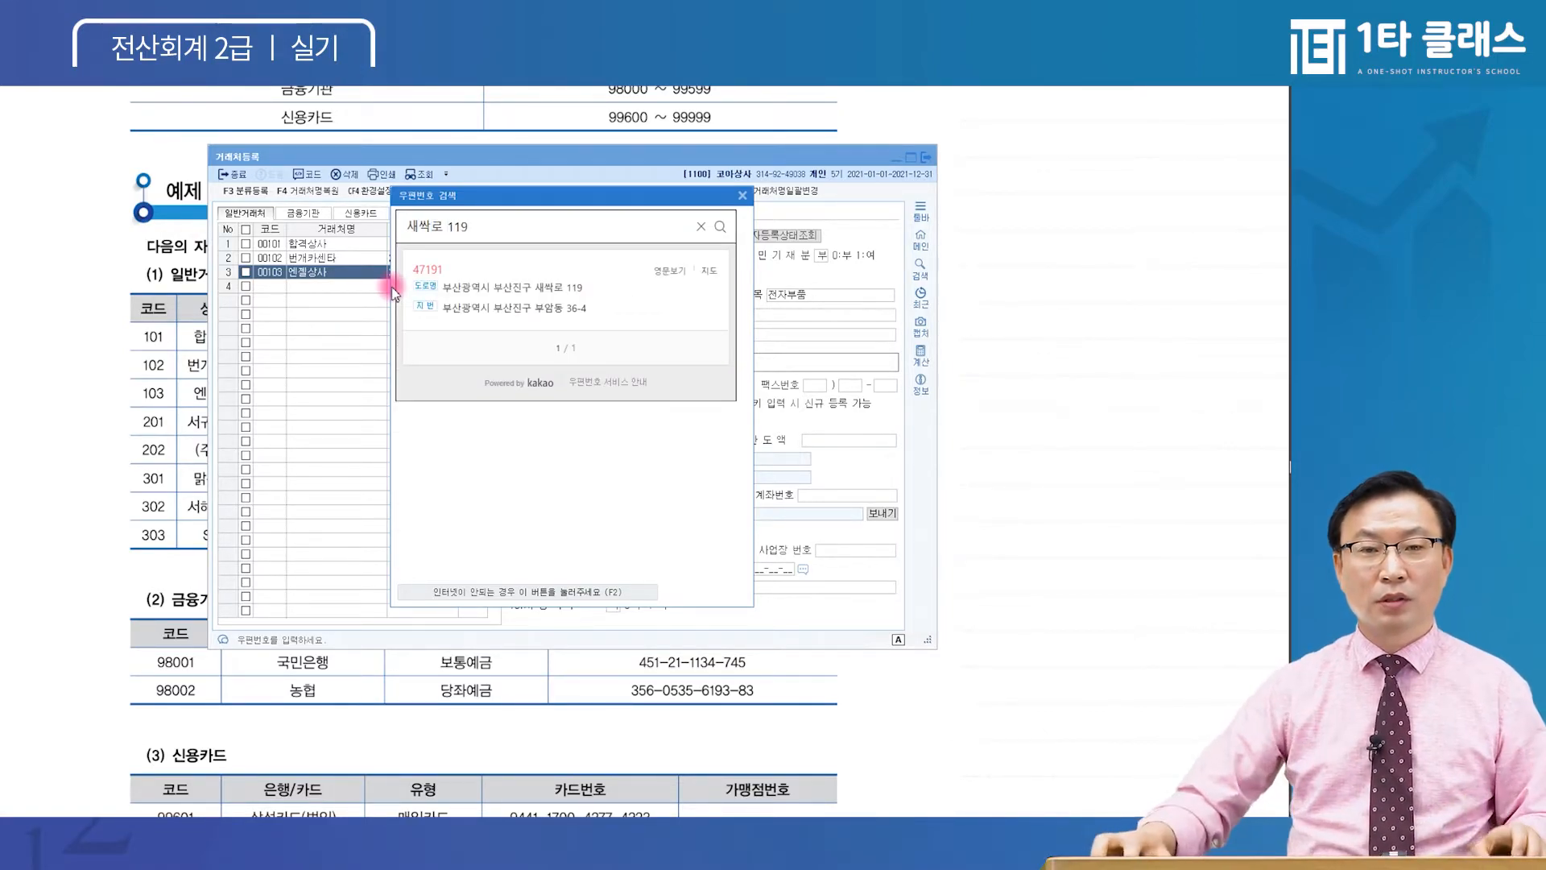
pyautogui.click(525, 295)
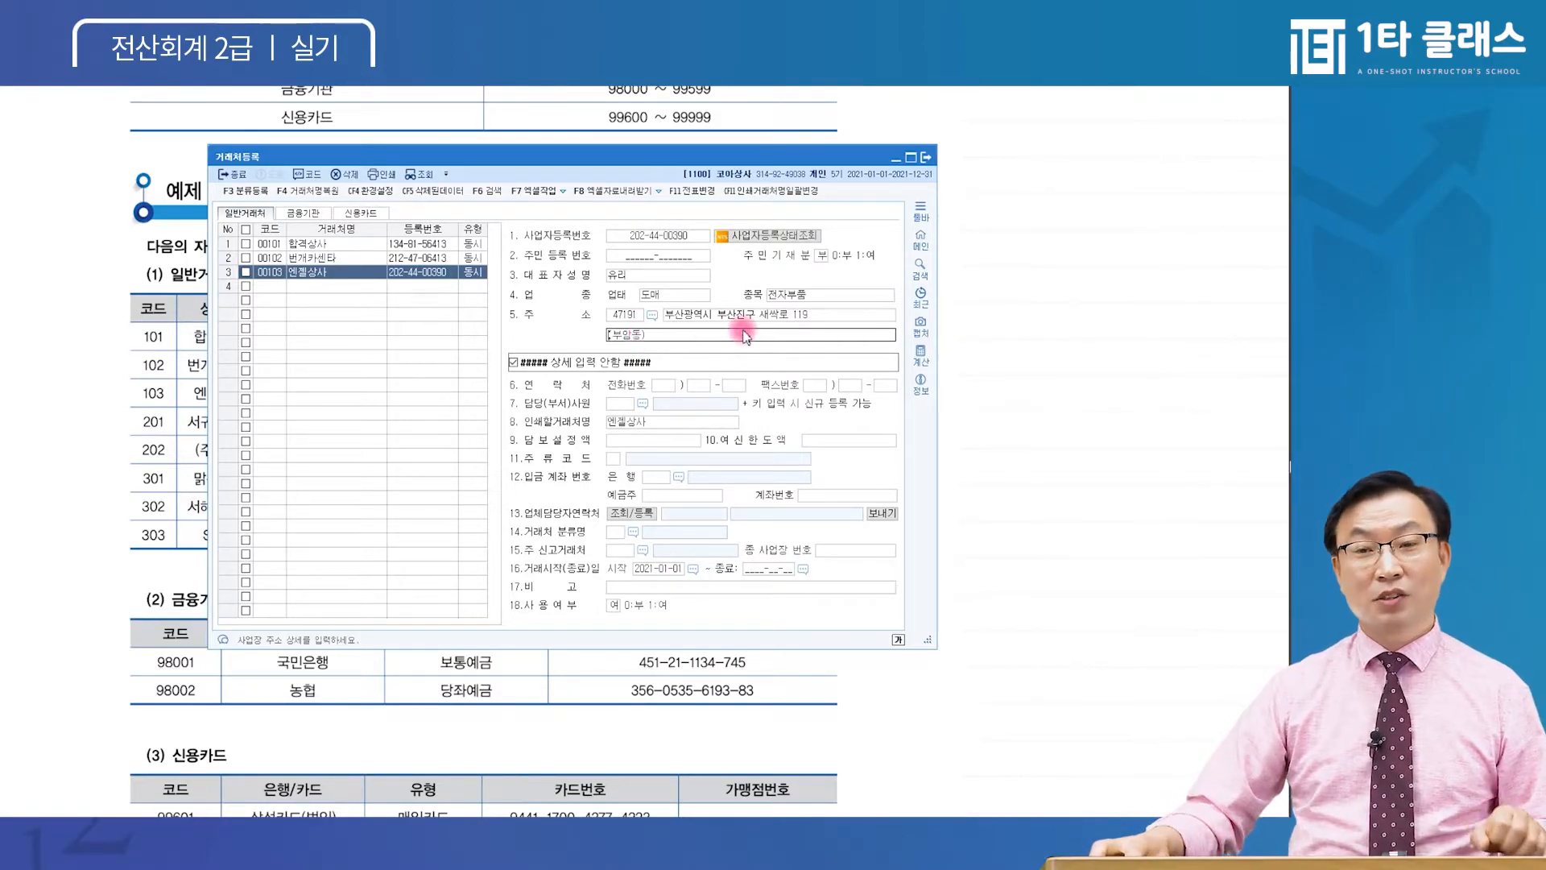
pyautogui.click(658, 337)
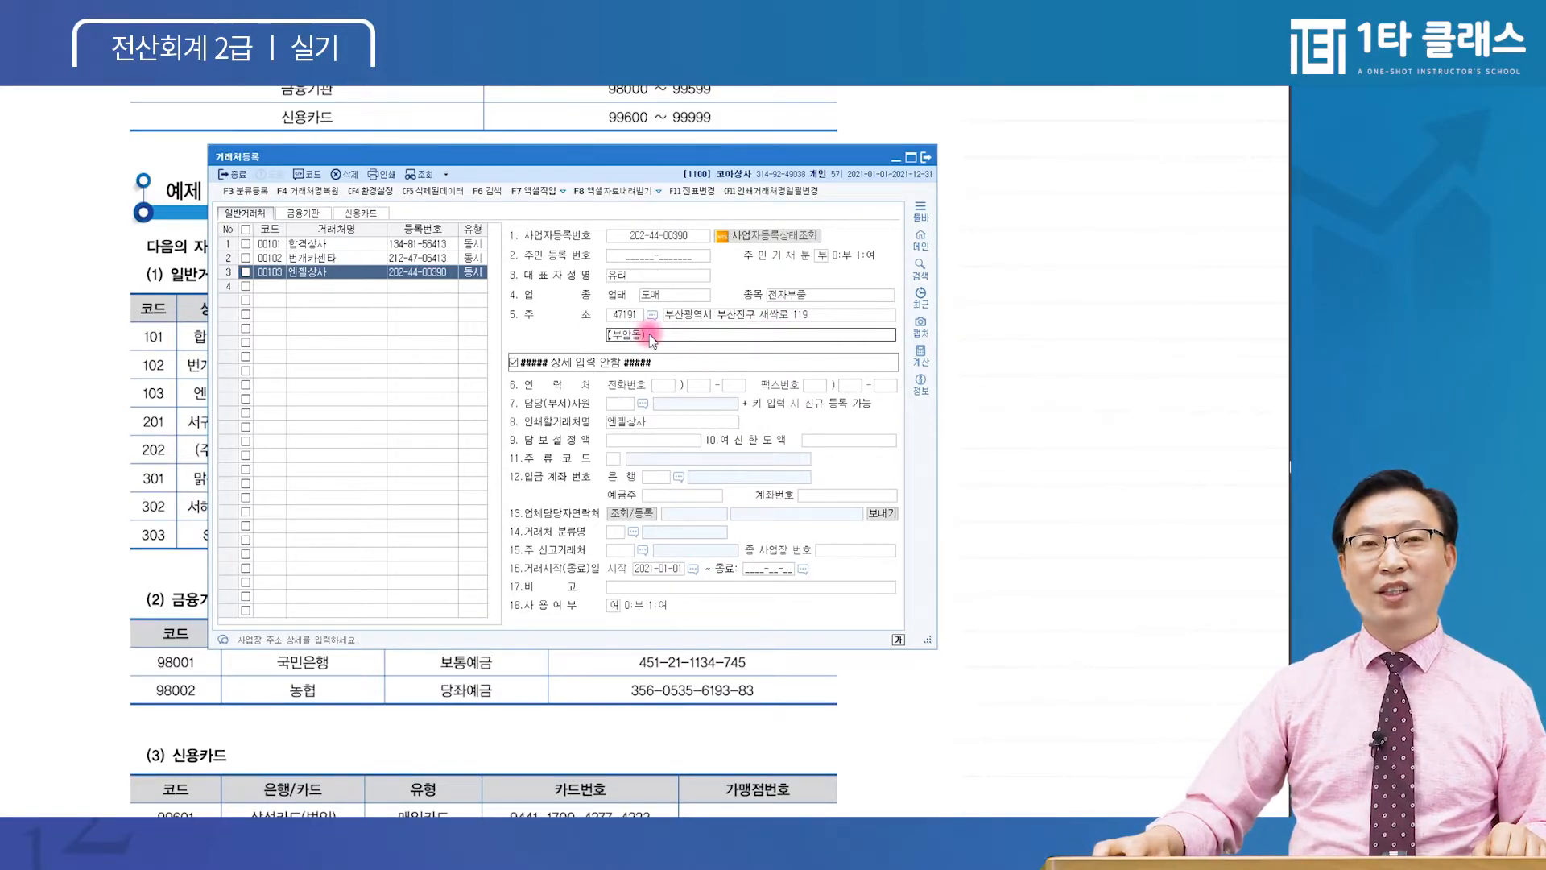
pyautogui.click(808, 317)
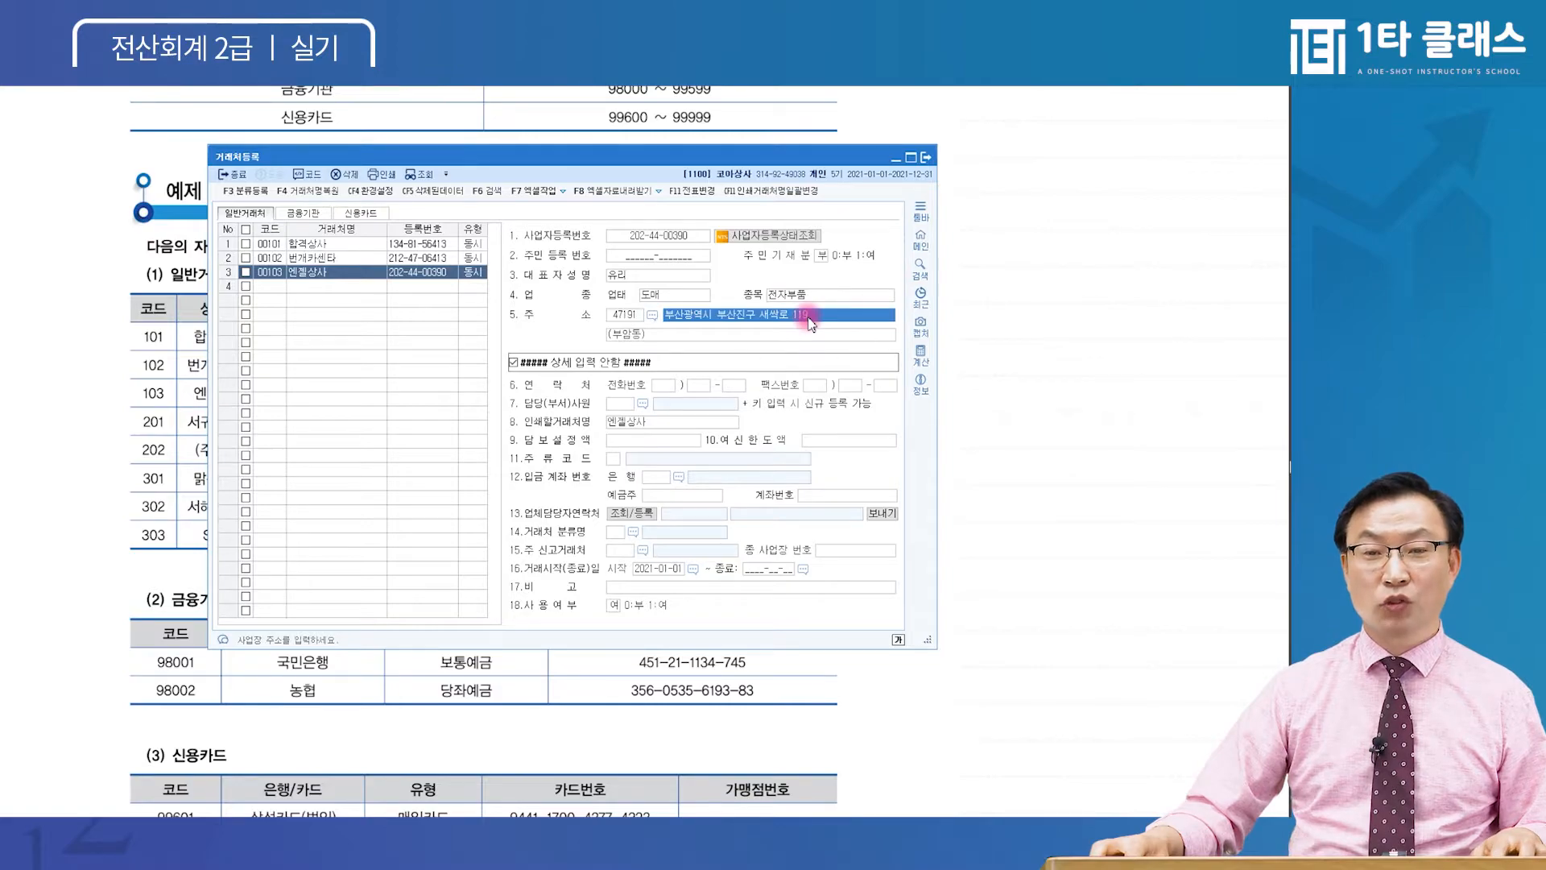
pyautogui.click(651, 316)
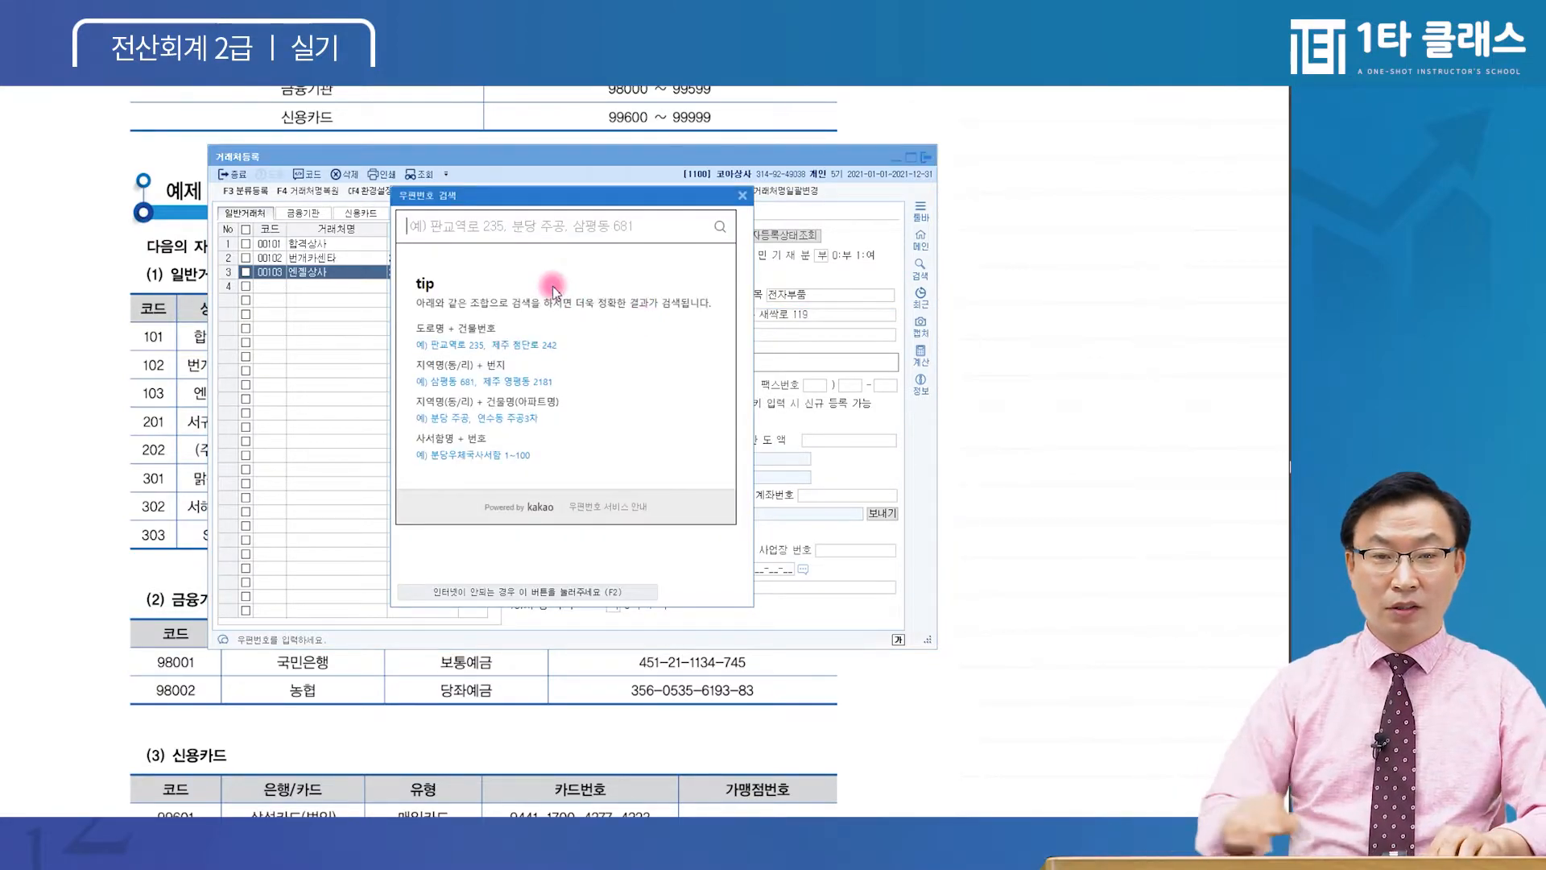
pyautogui.write('새싹로')
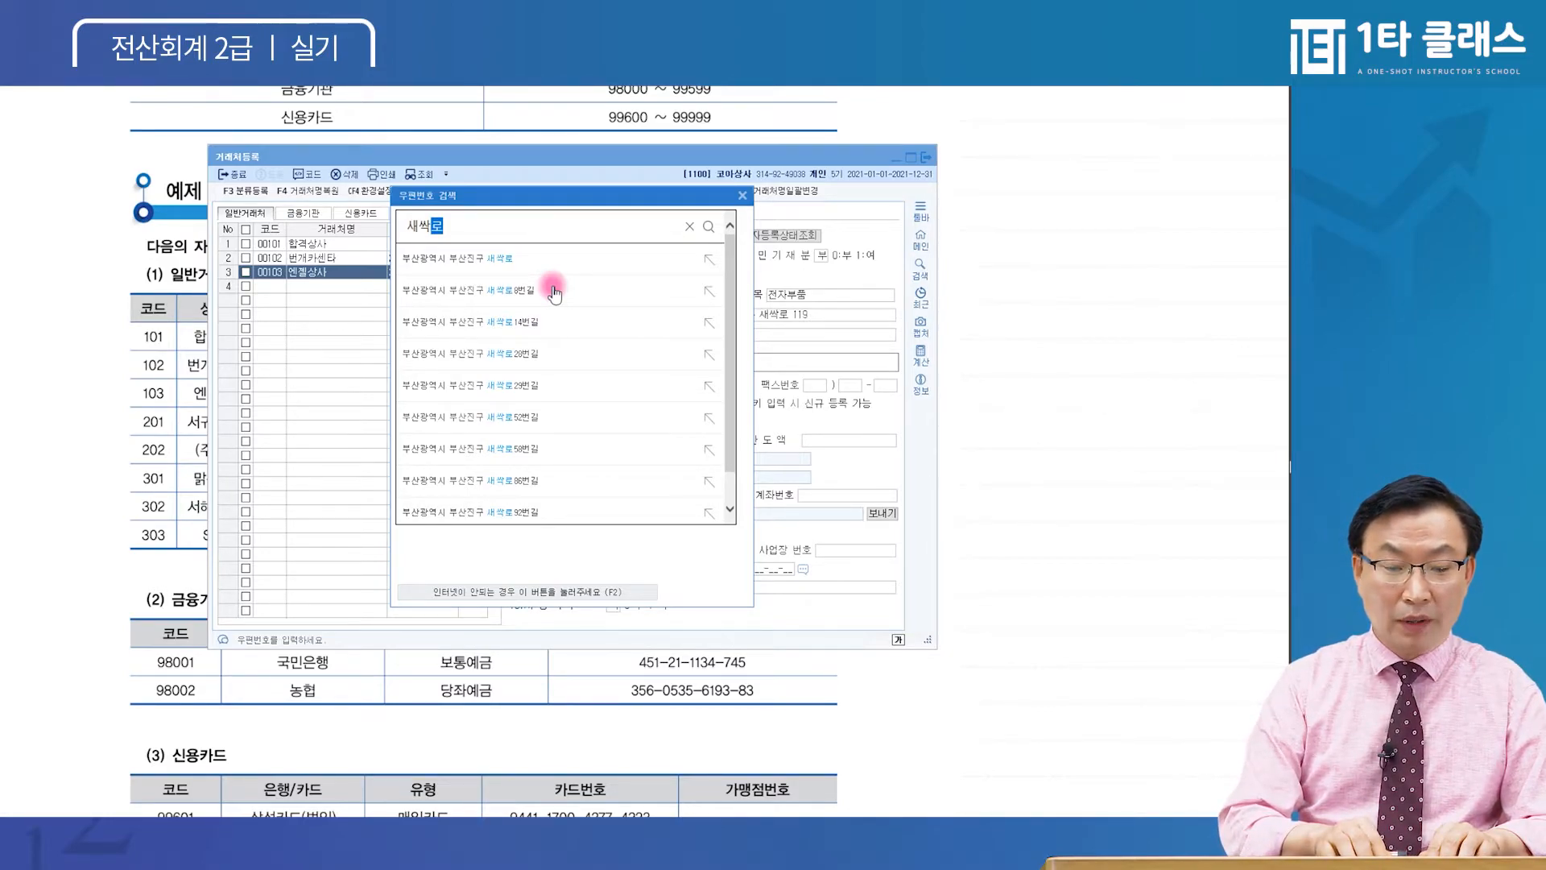
pyautogui.press('Return')
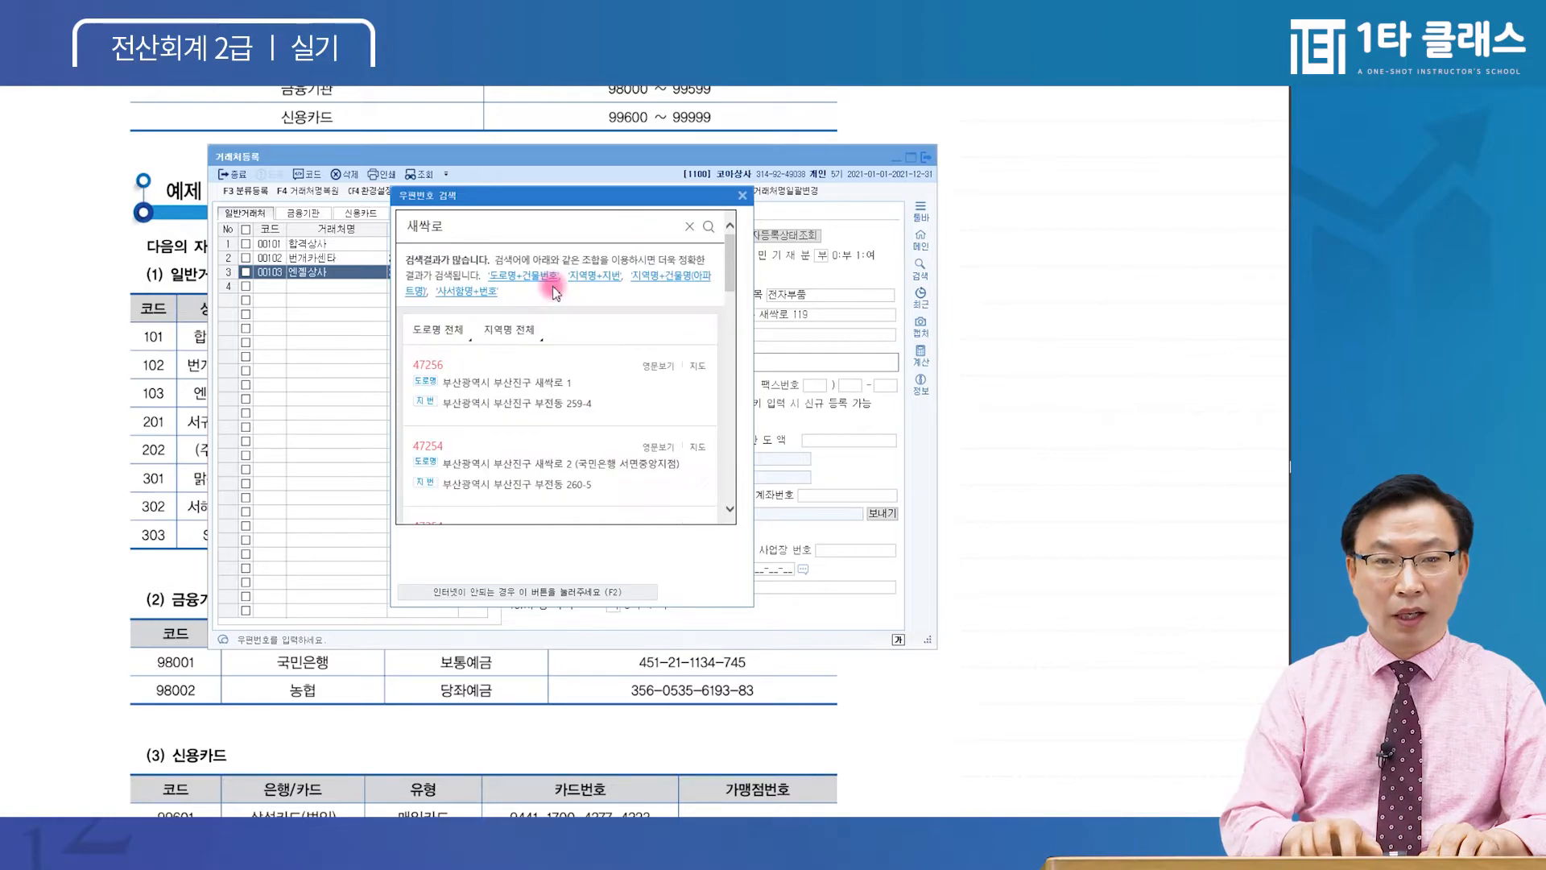
pyautogui.click(539, 225)
pyautogui.write('11')
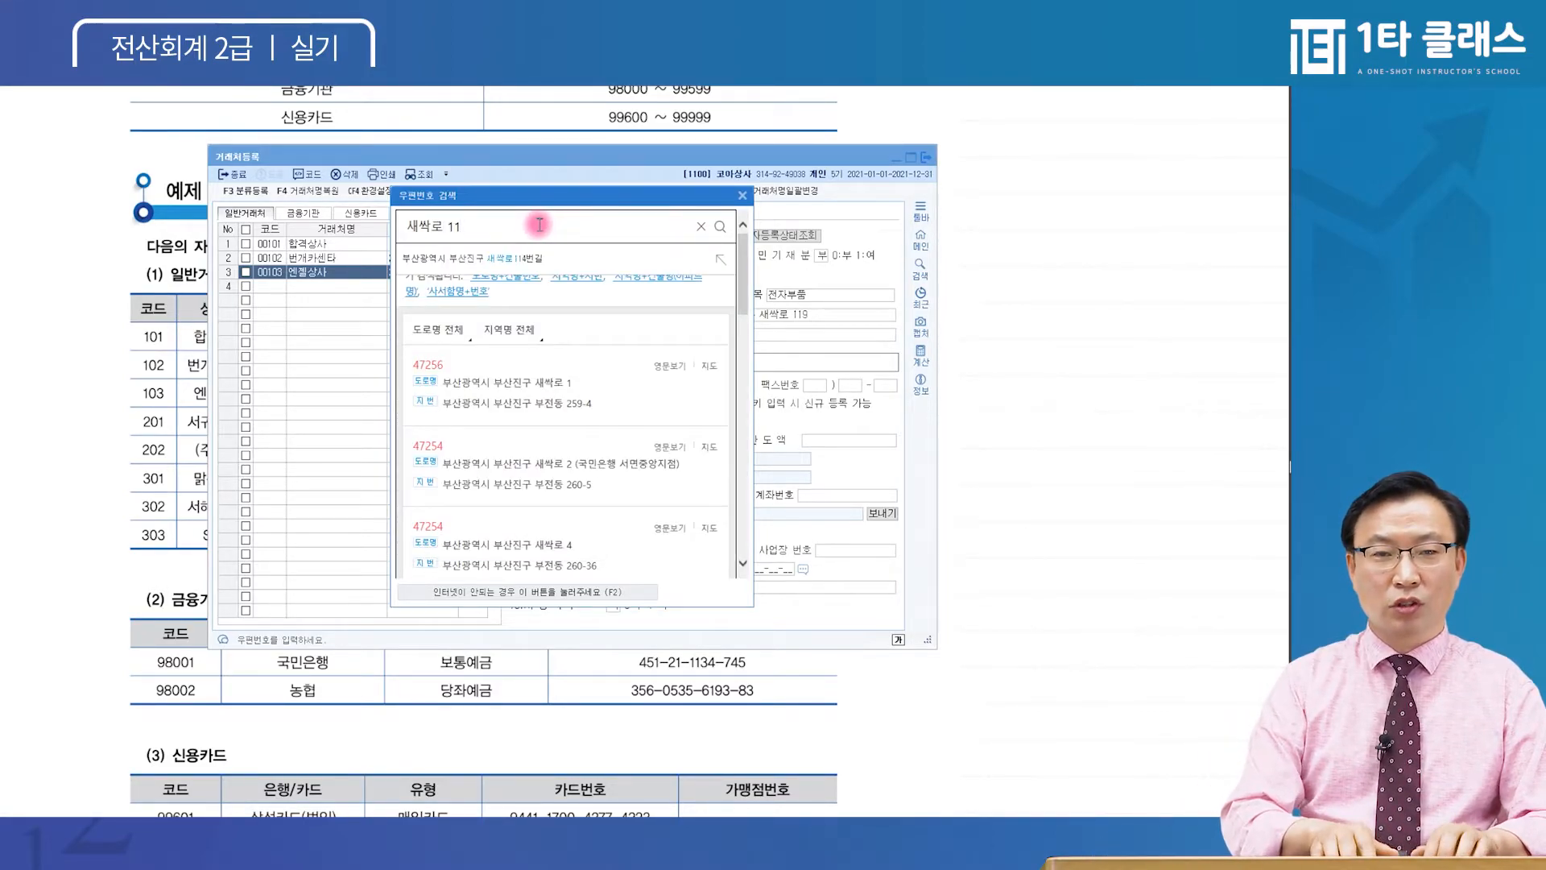
pyautogui.write('9')
pyautogui.press('Return')
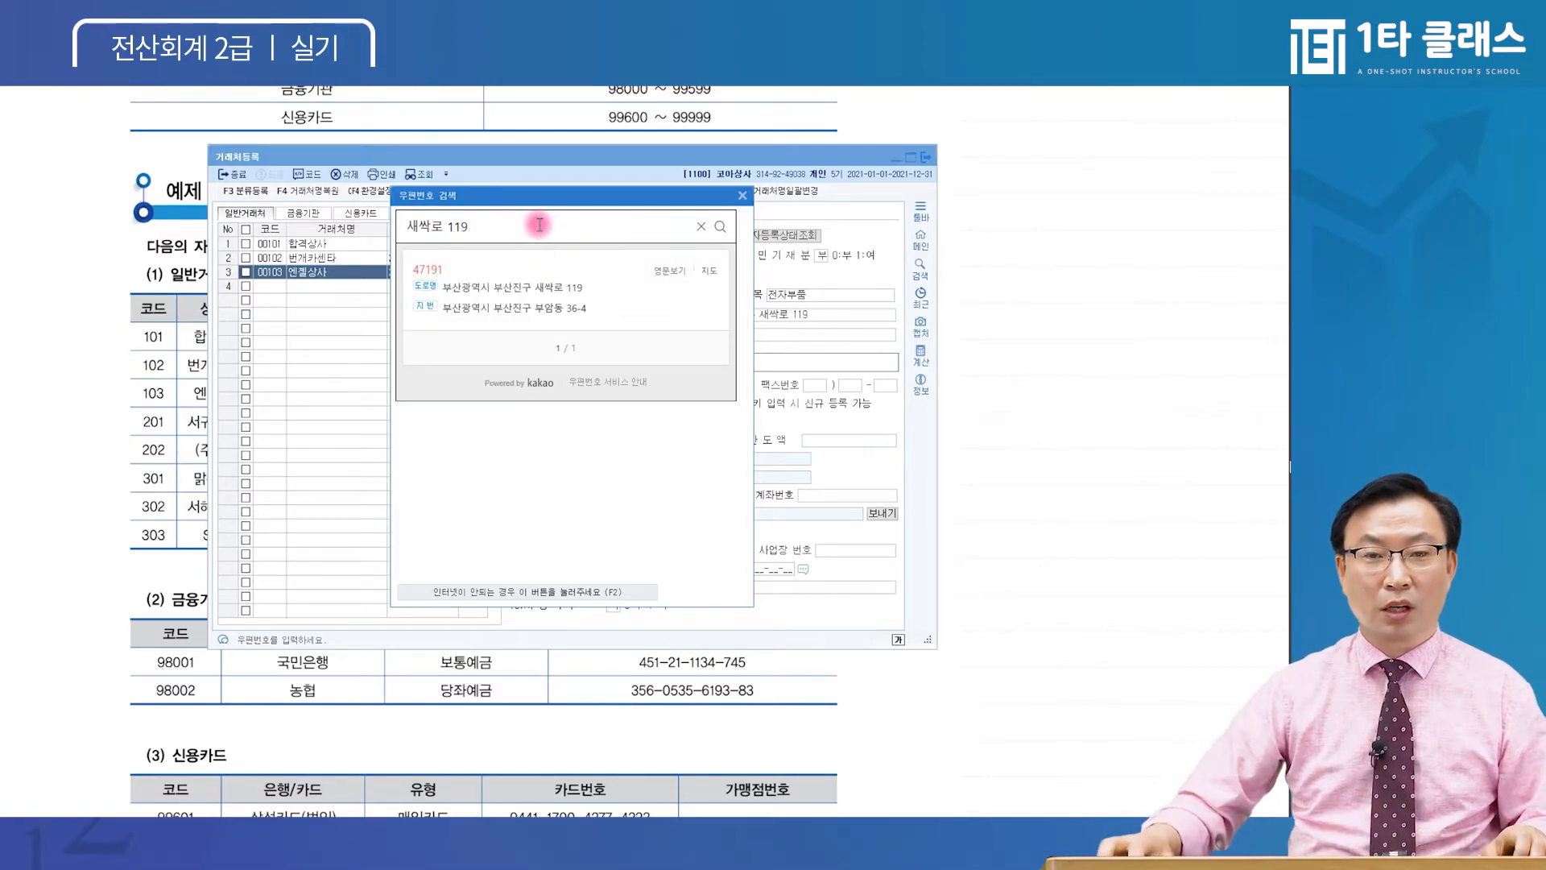
pyautogui.click(551, 288)
pyautogui.click(677, 337)
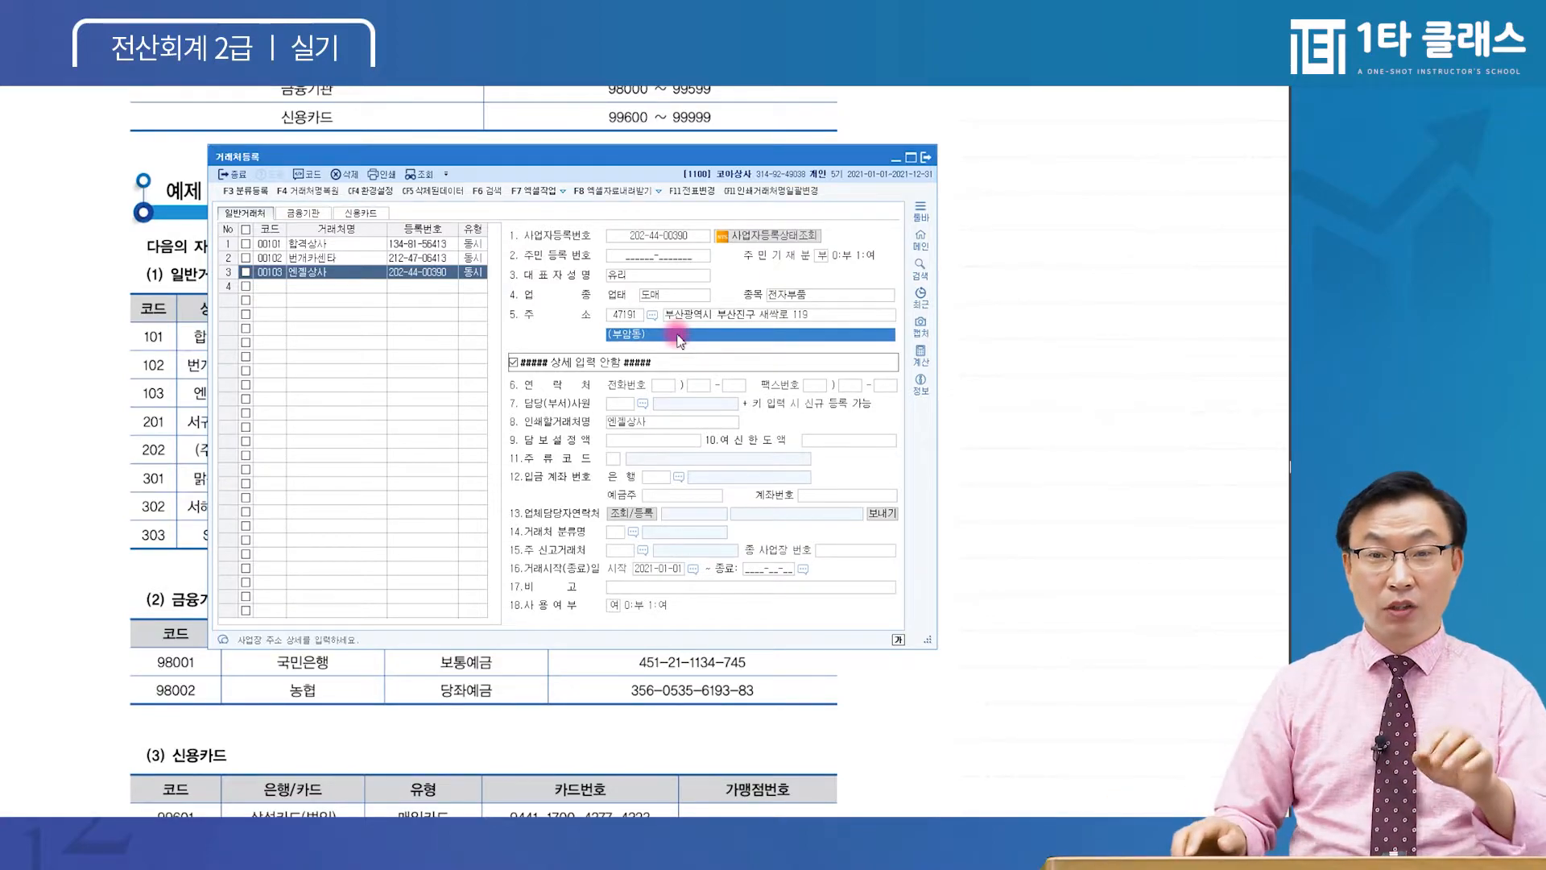
# Save 엔젤상사 and add row-4 partner 00201 서귀포상사 with type 3:동시
pyautogui.press('Return')
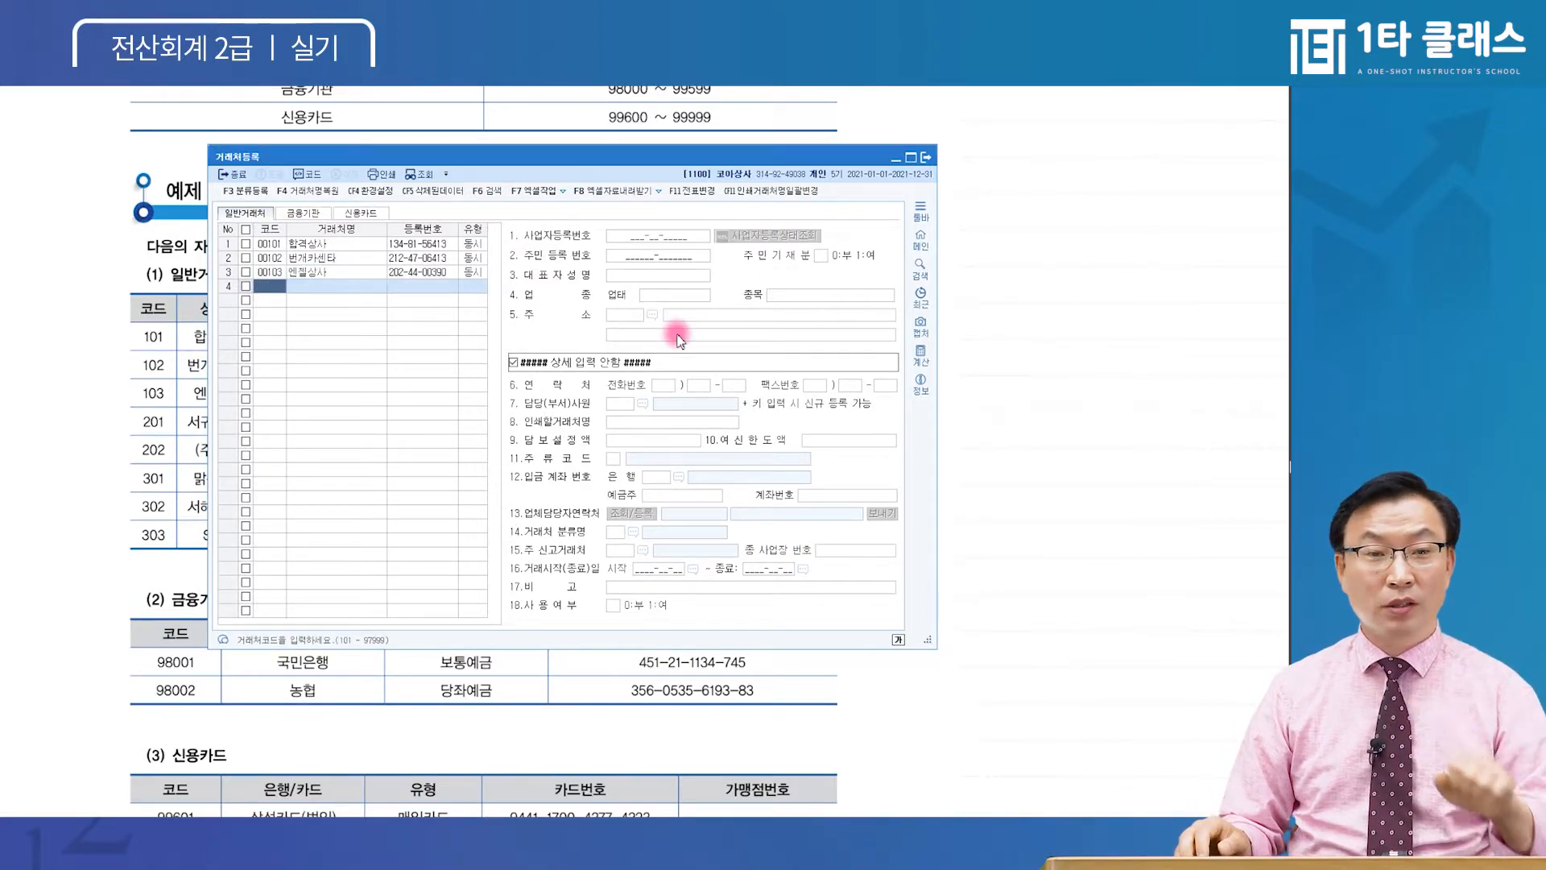
pyautogui.write('201')
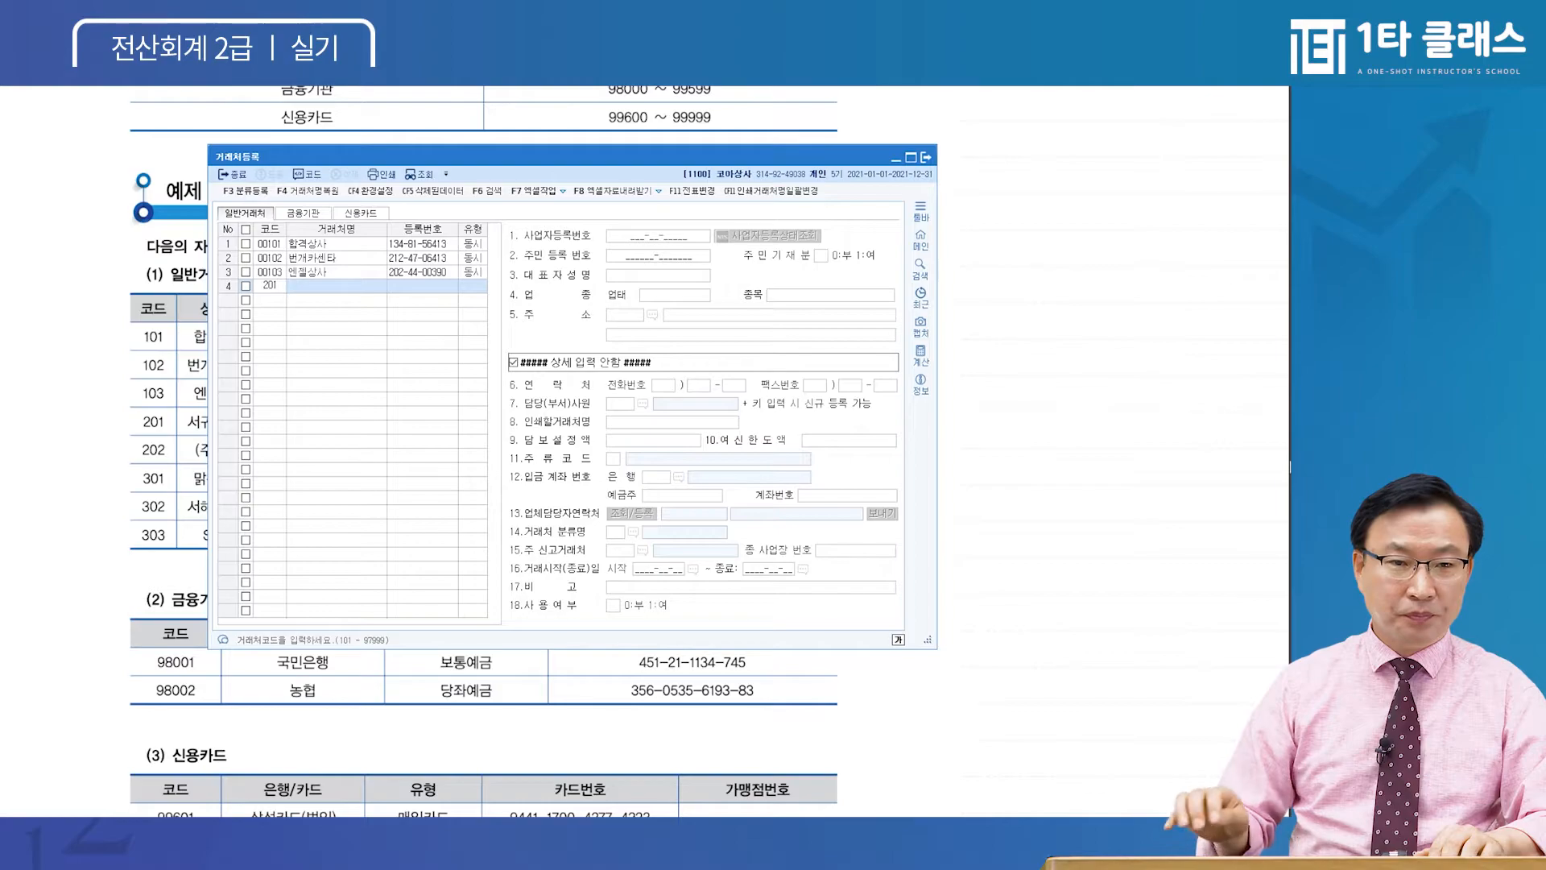
pyautogui.press('Return')
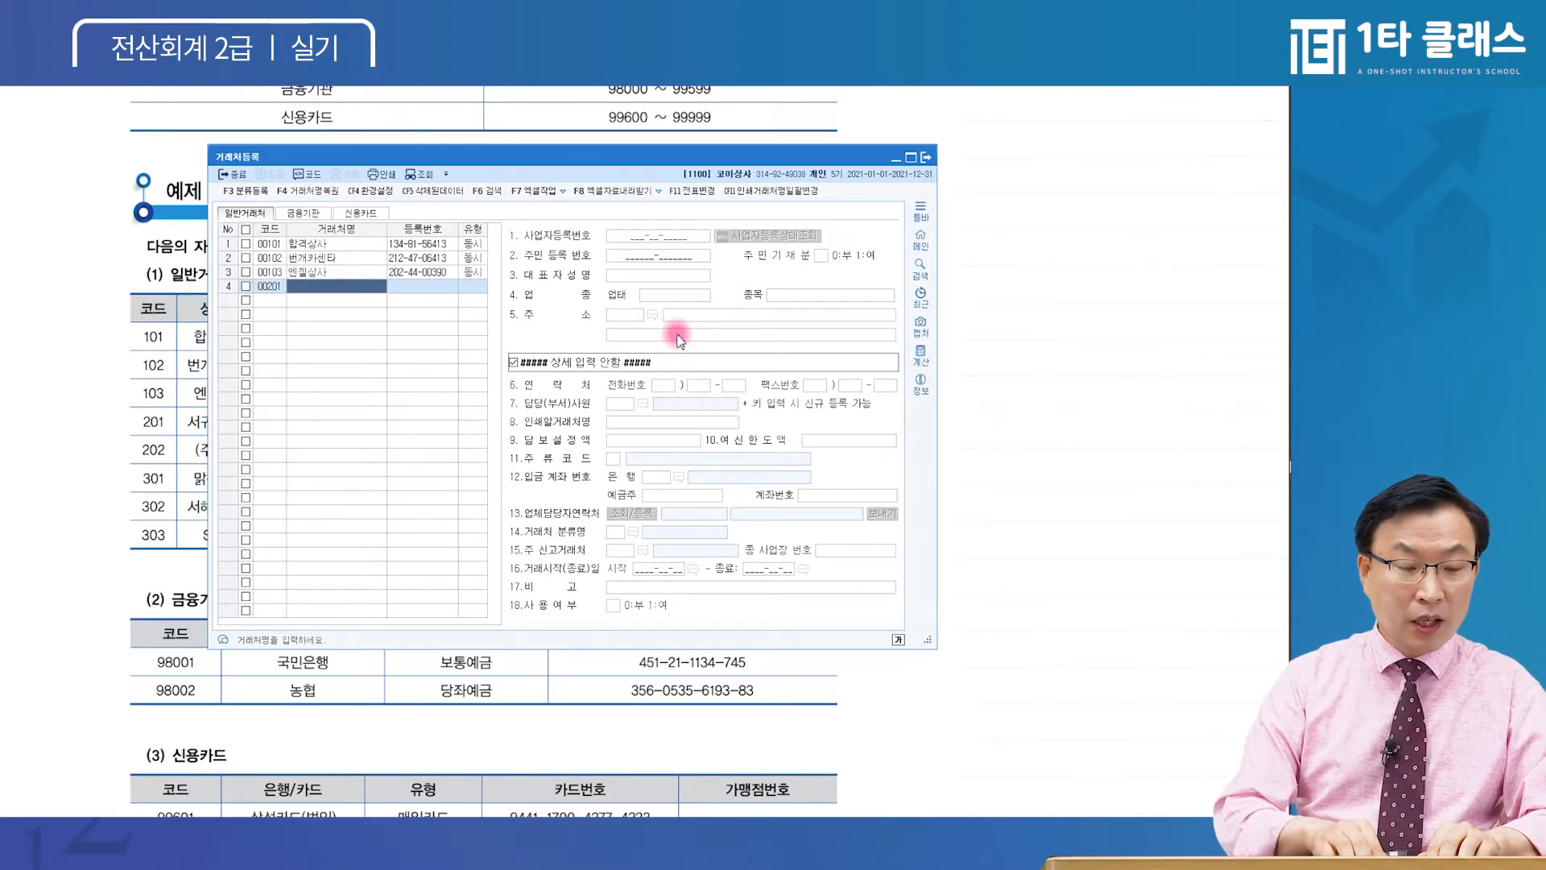
pyautogui.write('서귀포상사')
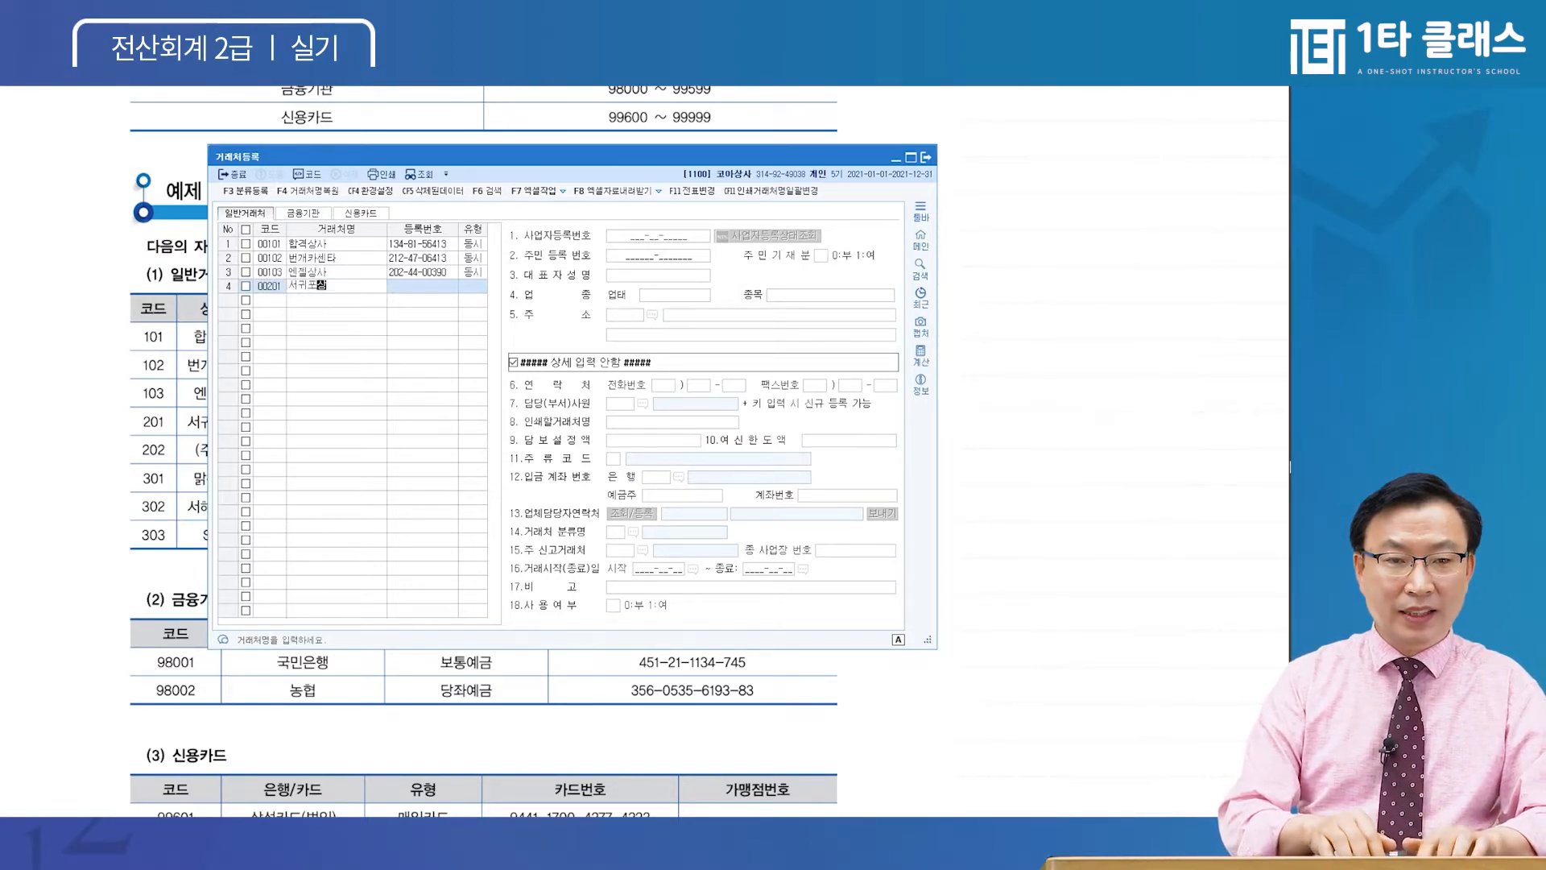
pyautogui.press('Return')
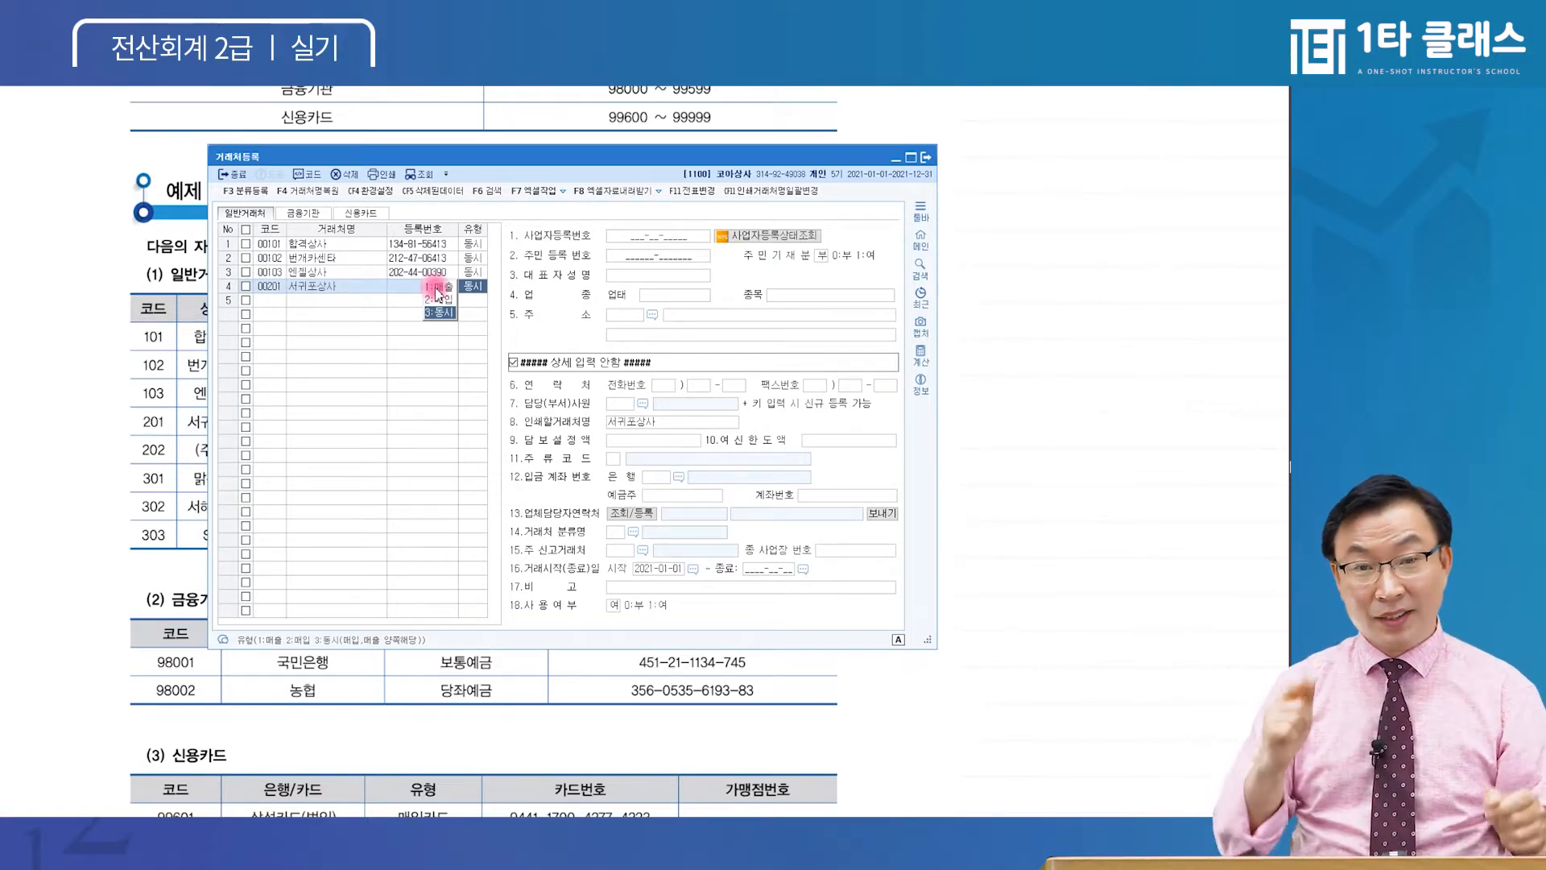
pyautogui.press('Return')
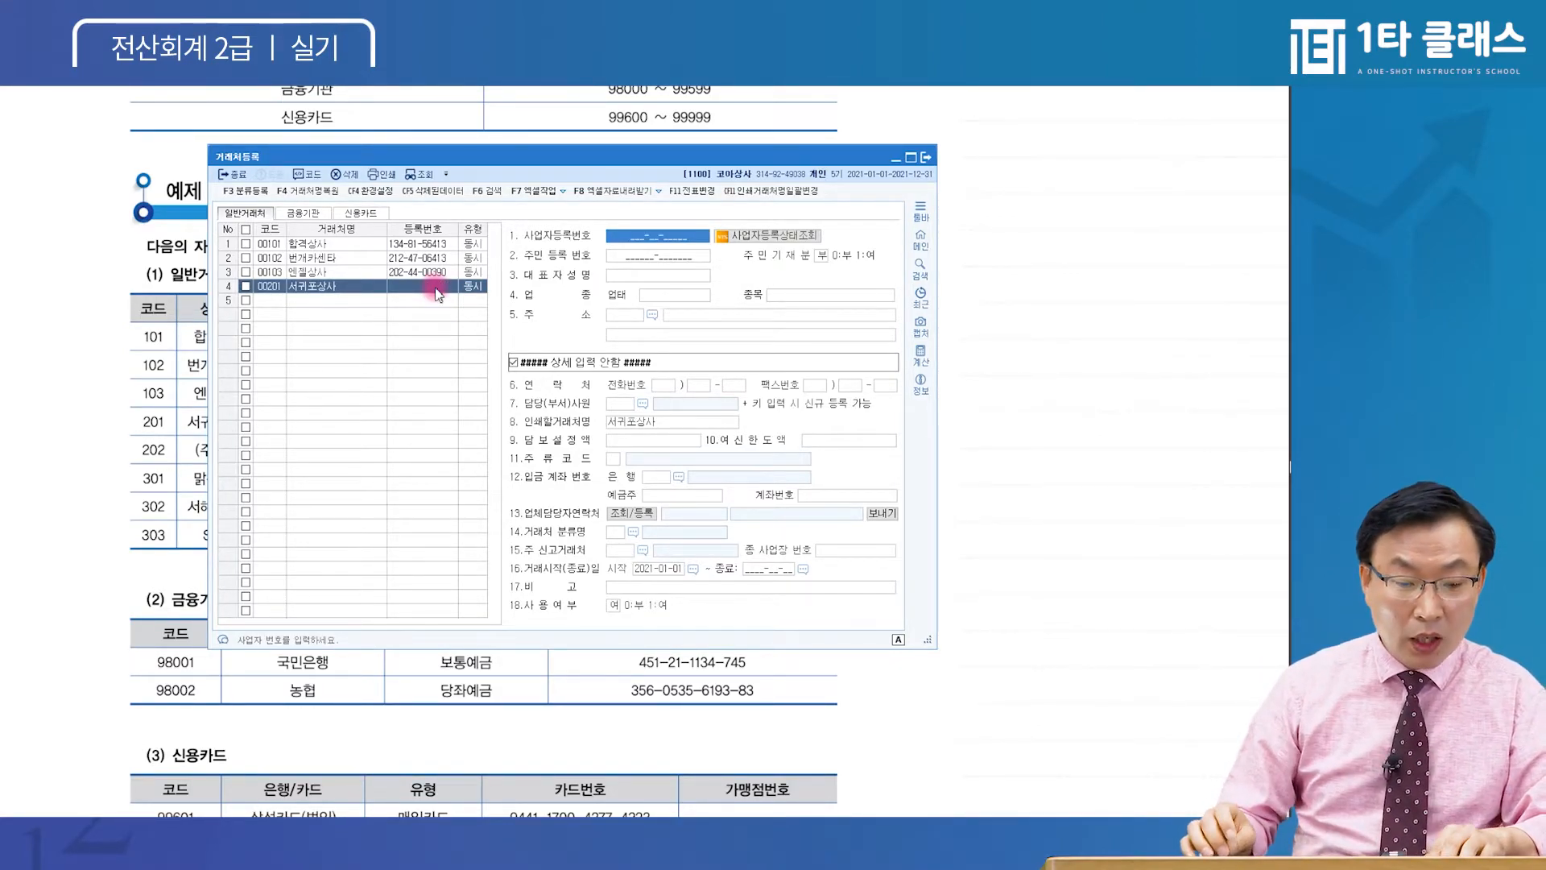
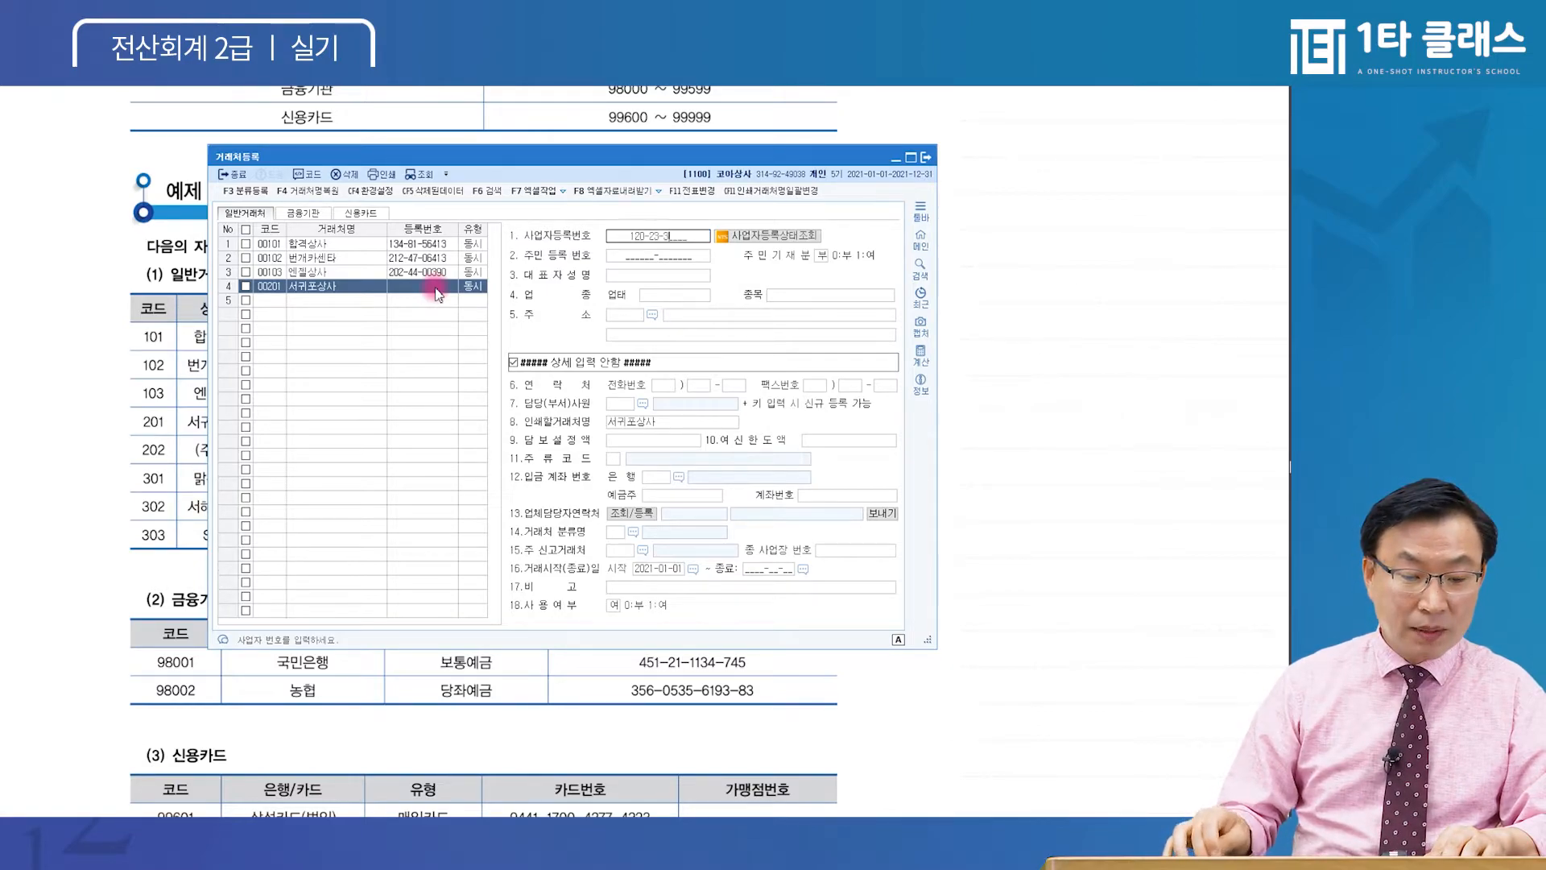
pyautogui.press('Return')
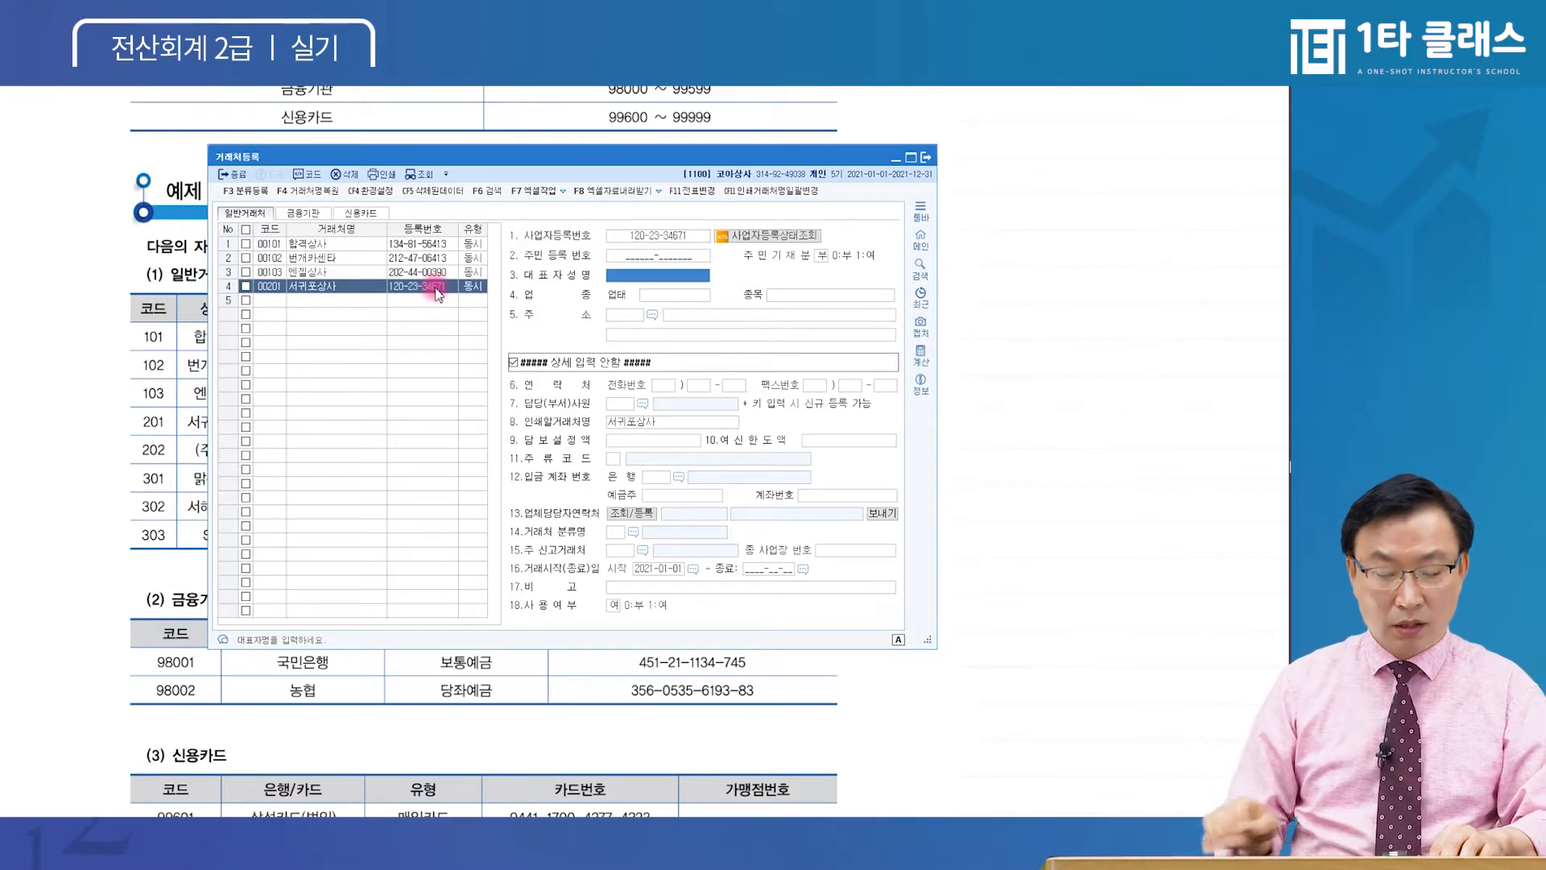
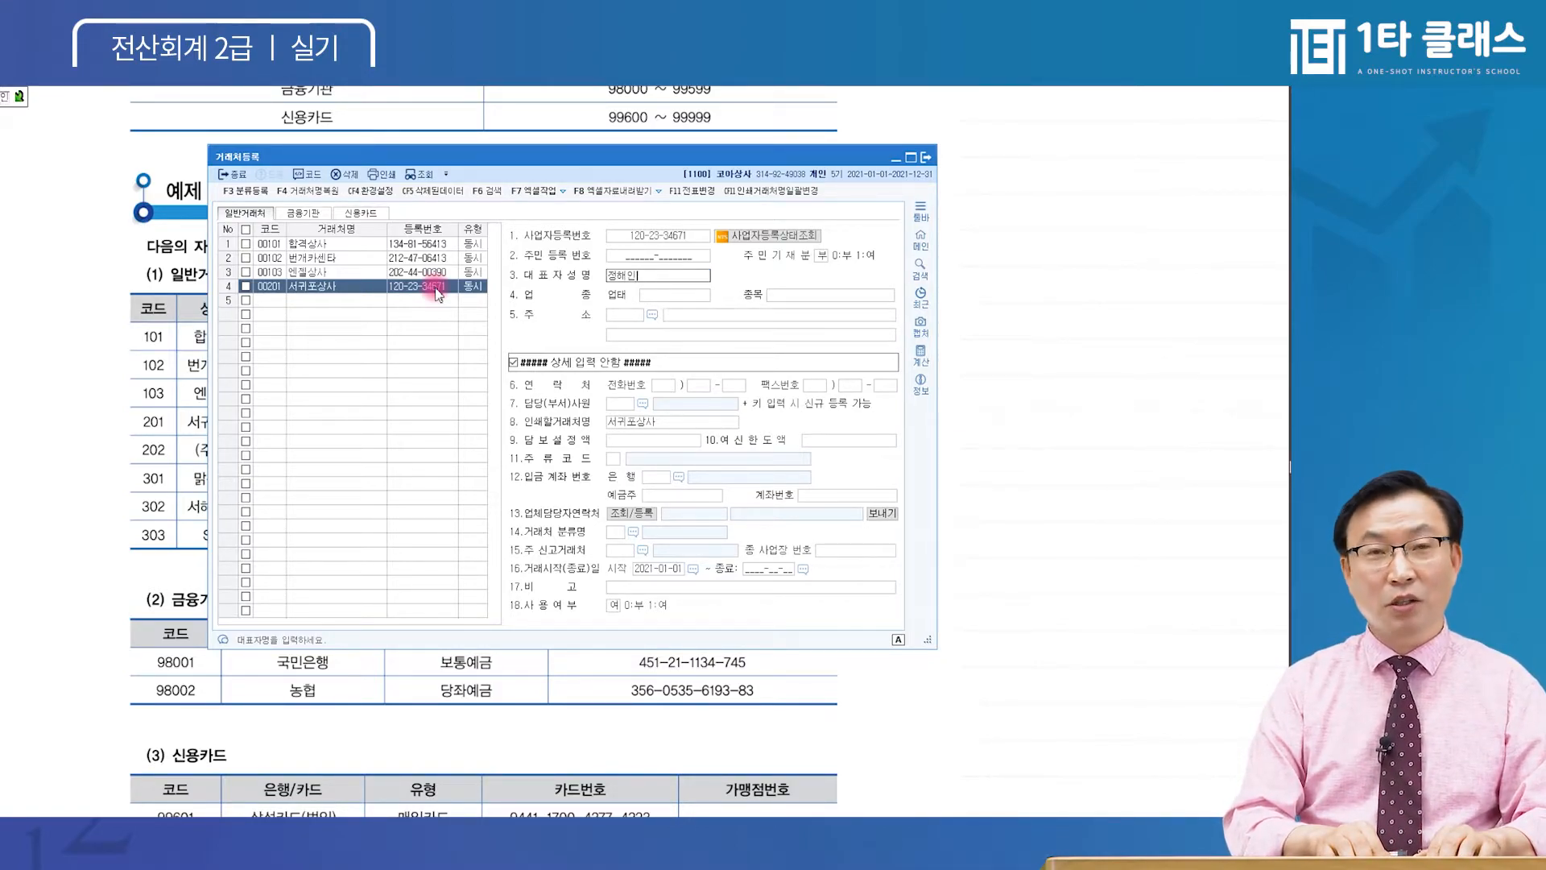
pyautogui.press('Return')
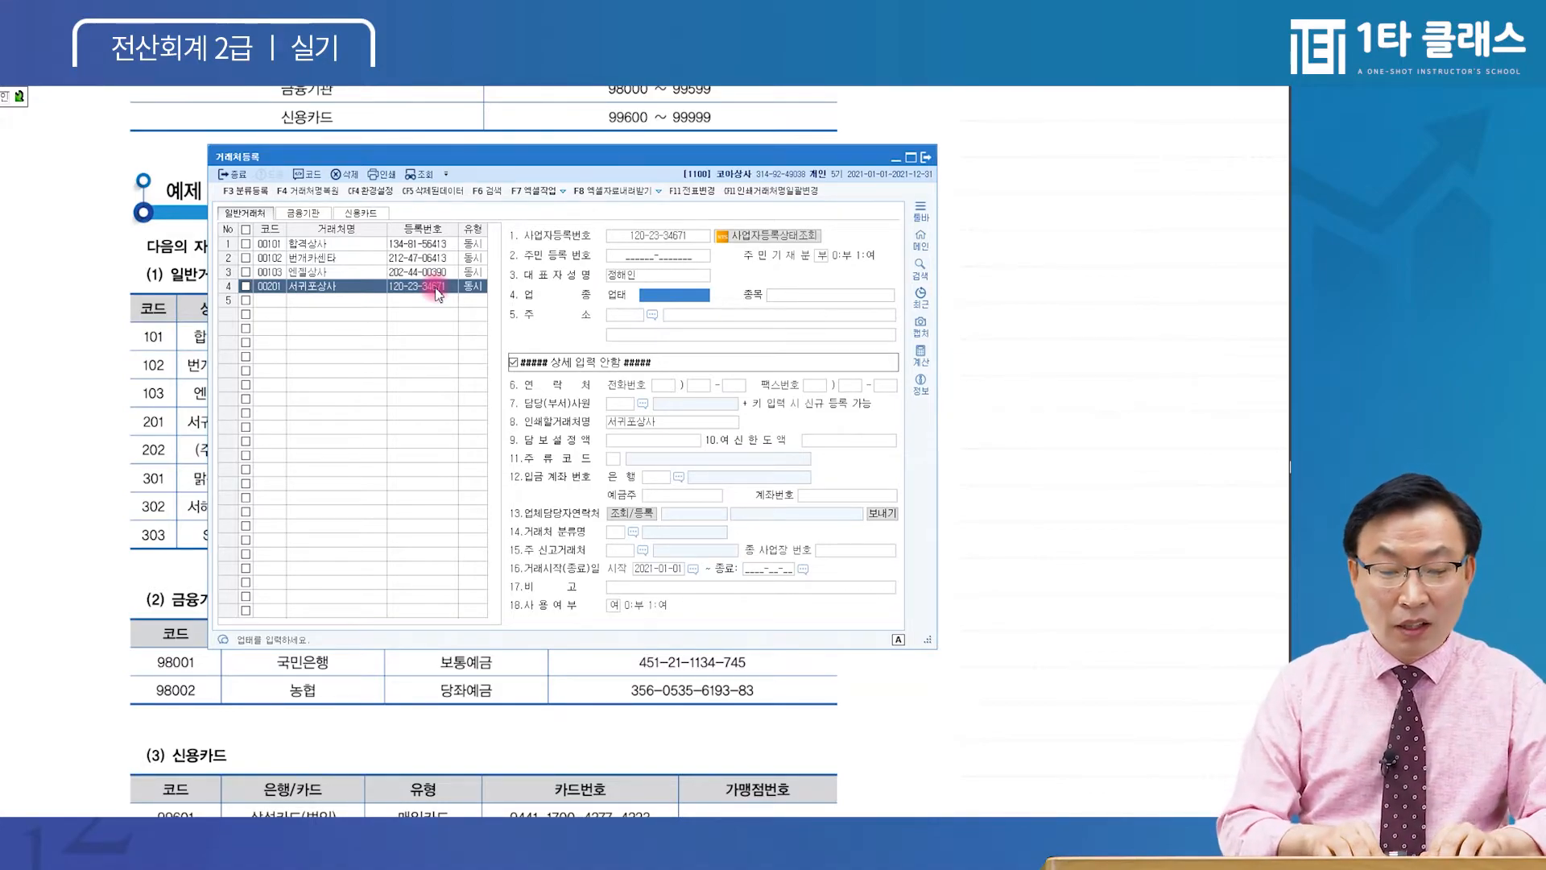
pyautogui.write('제조,소매')
pyautogui.press('Return')
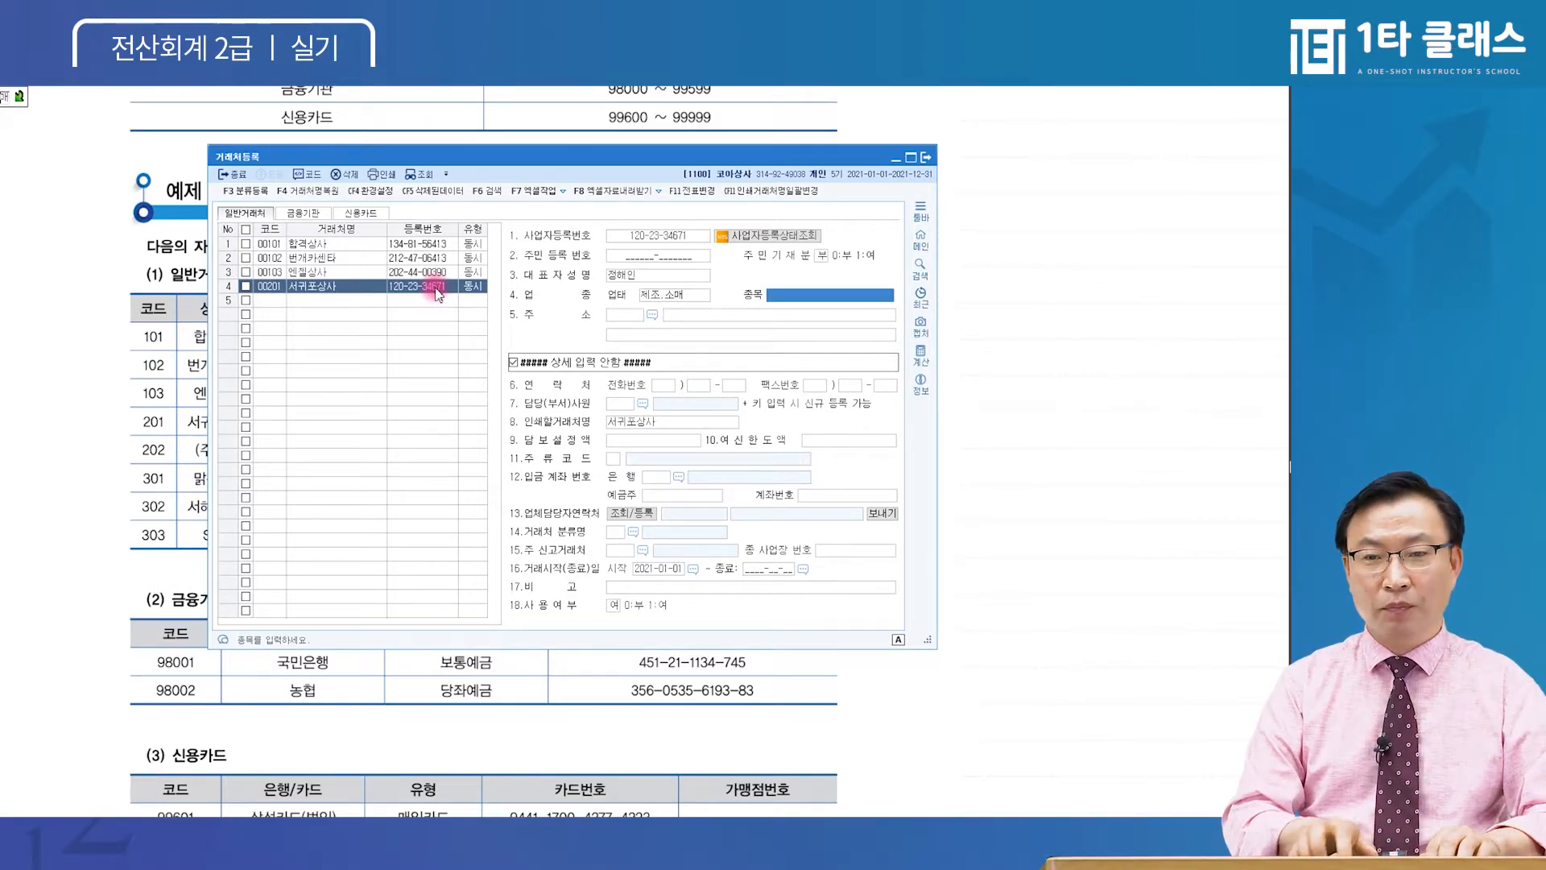
pyautogui.write('식')
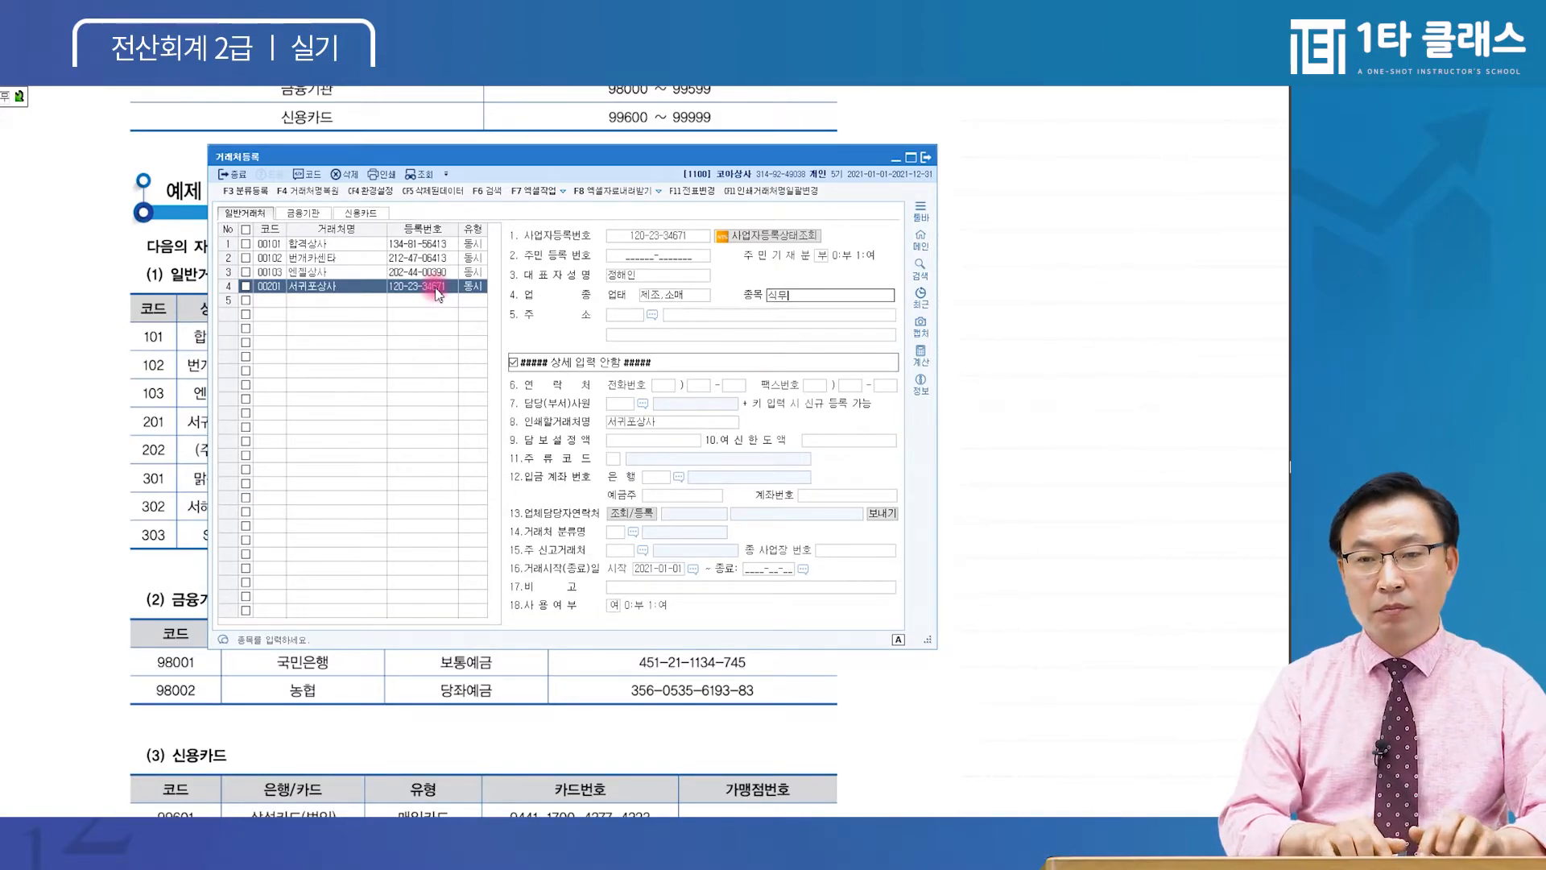
pyautogui.write('품 외')
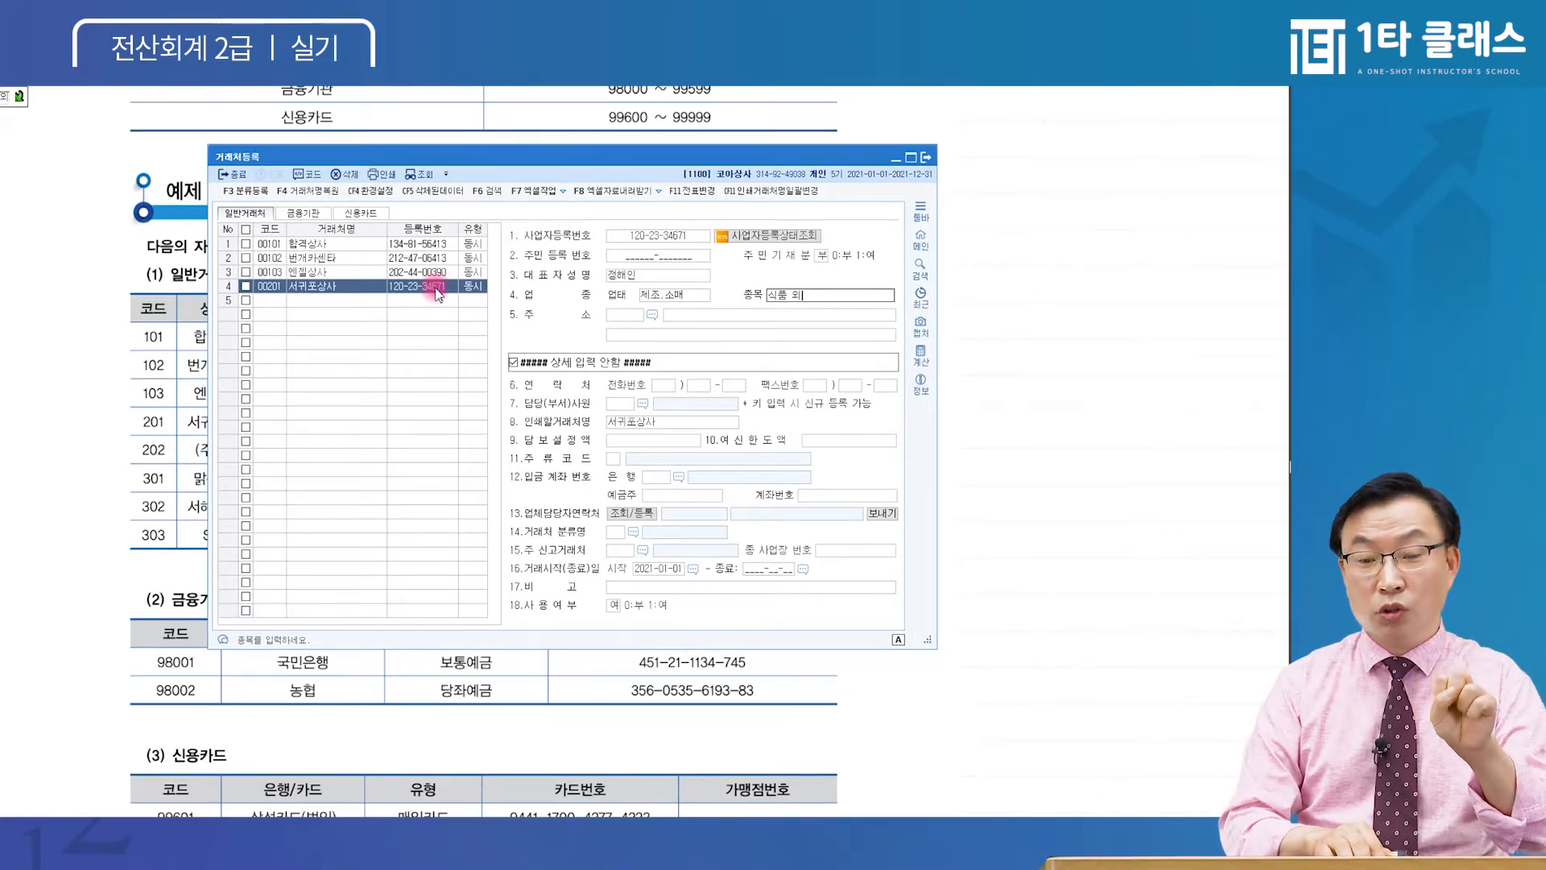
pyautogui.press('Return')
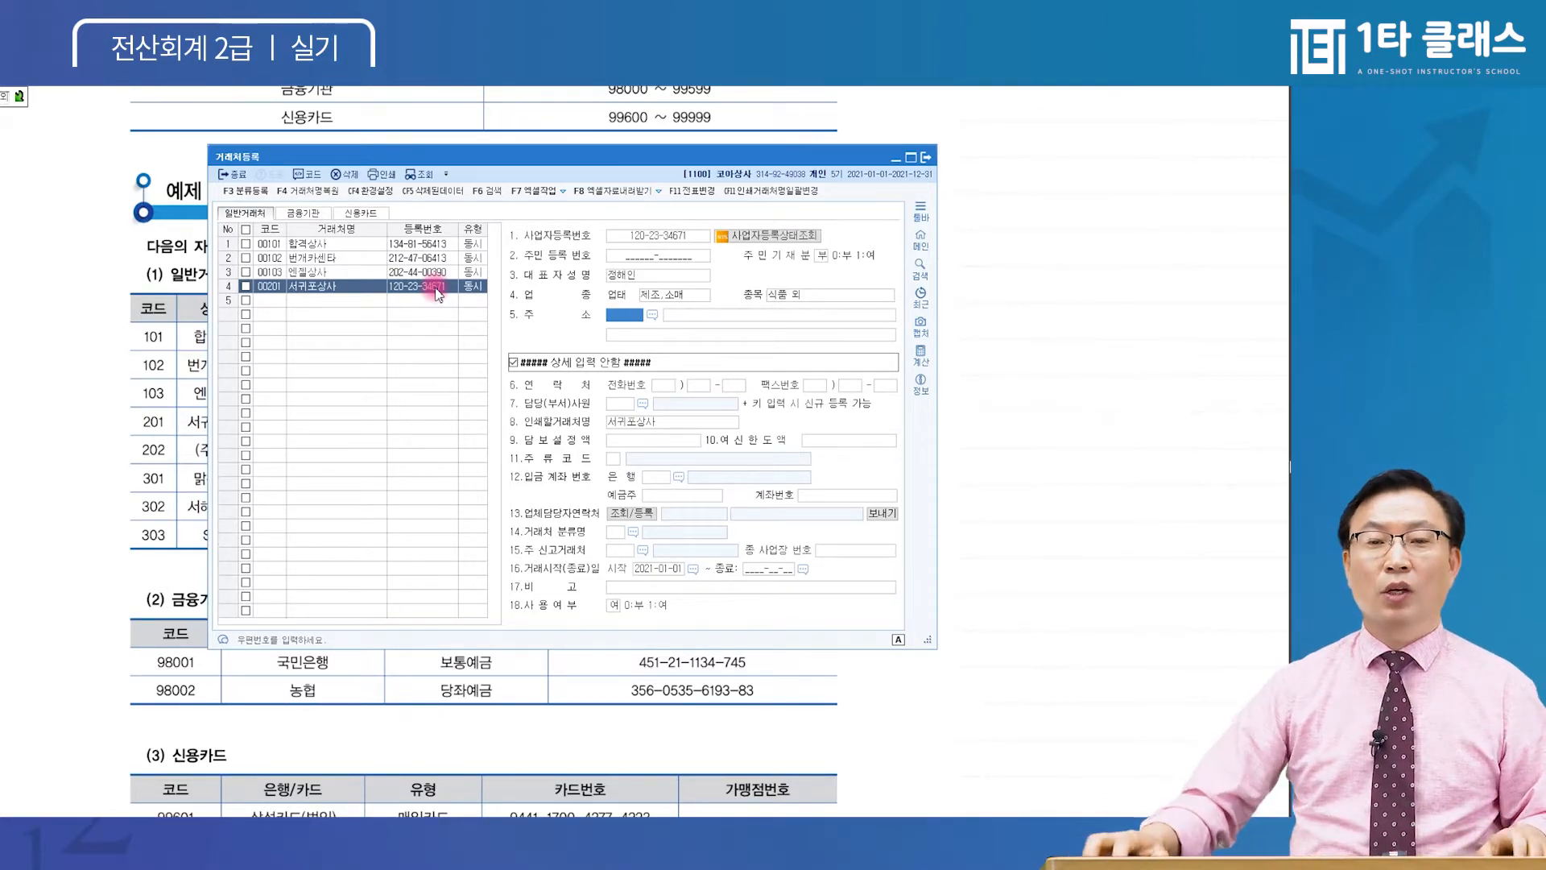
pyautogui.click(787, 293)
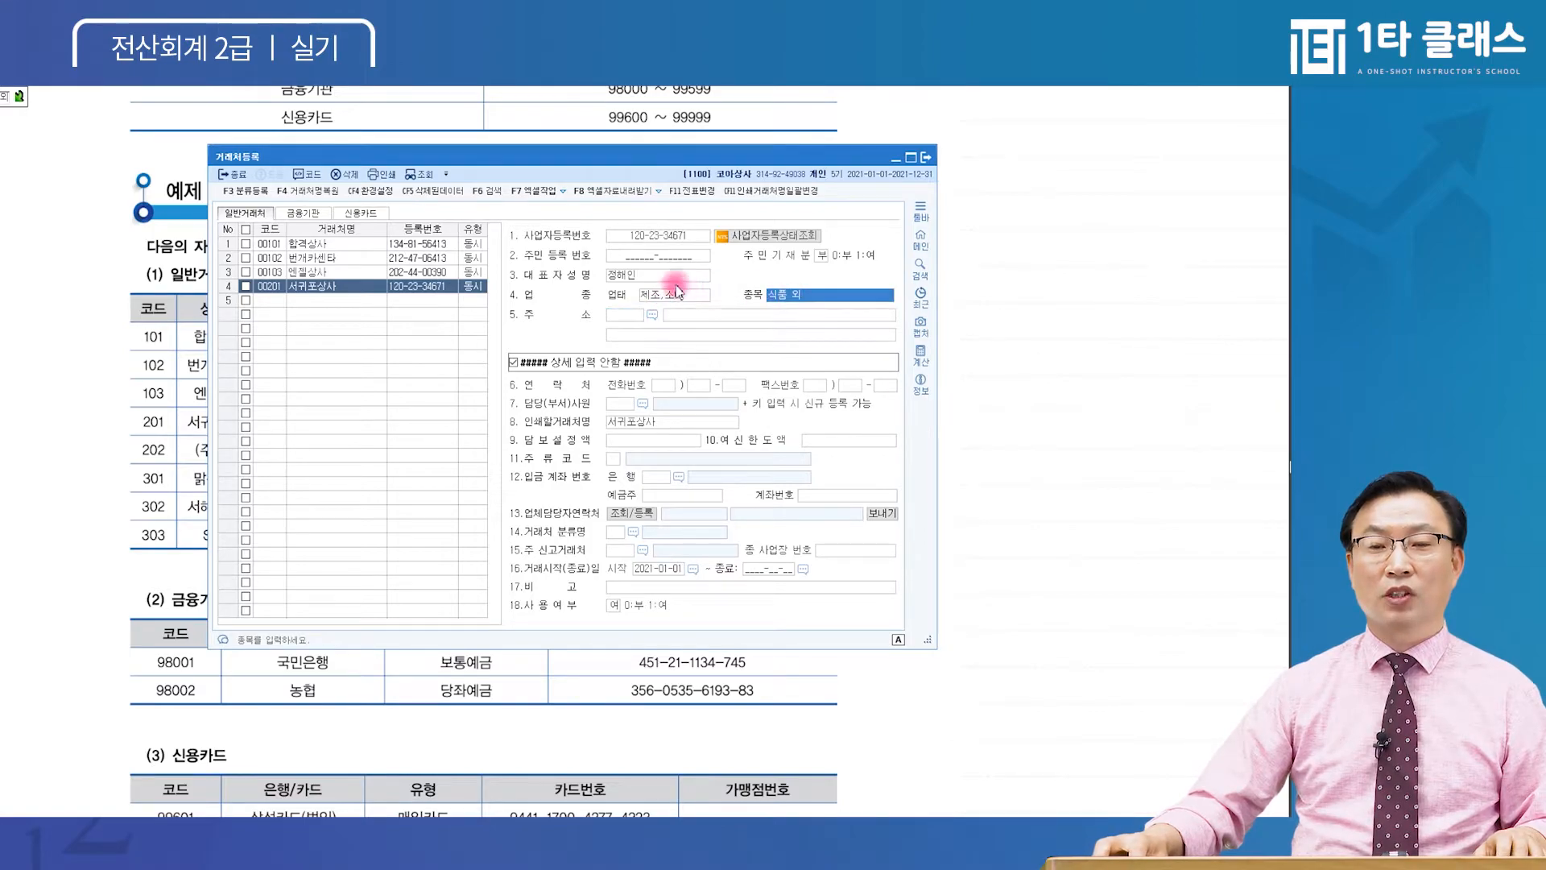
pyautogui.click(675, 294)
pyautogui.click(624, 315)
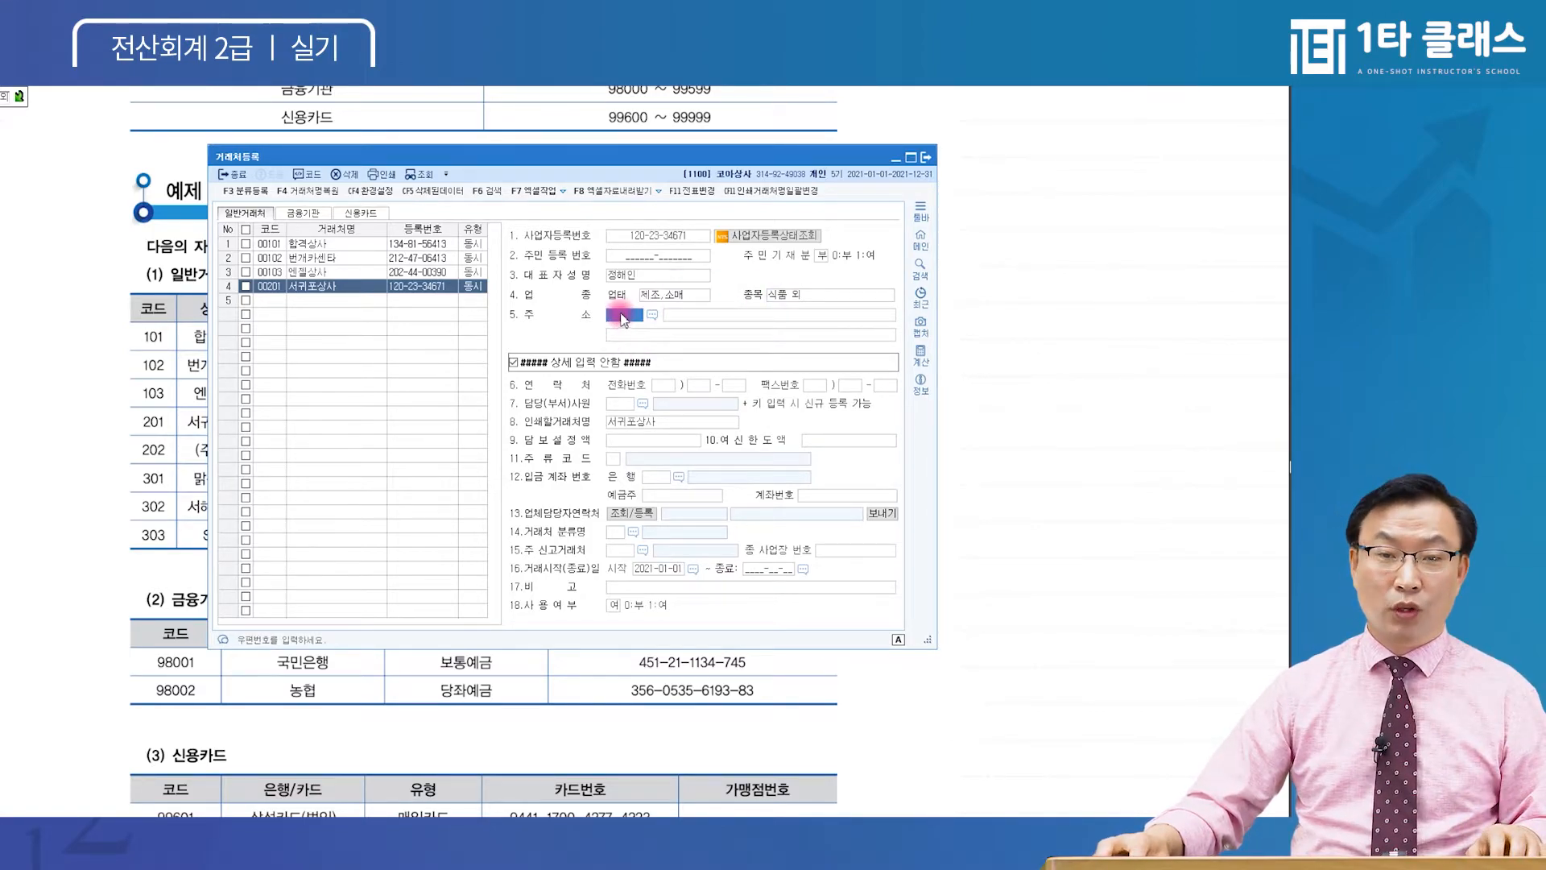
pyautogui.press('F2')
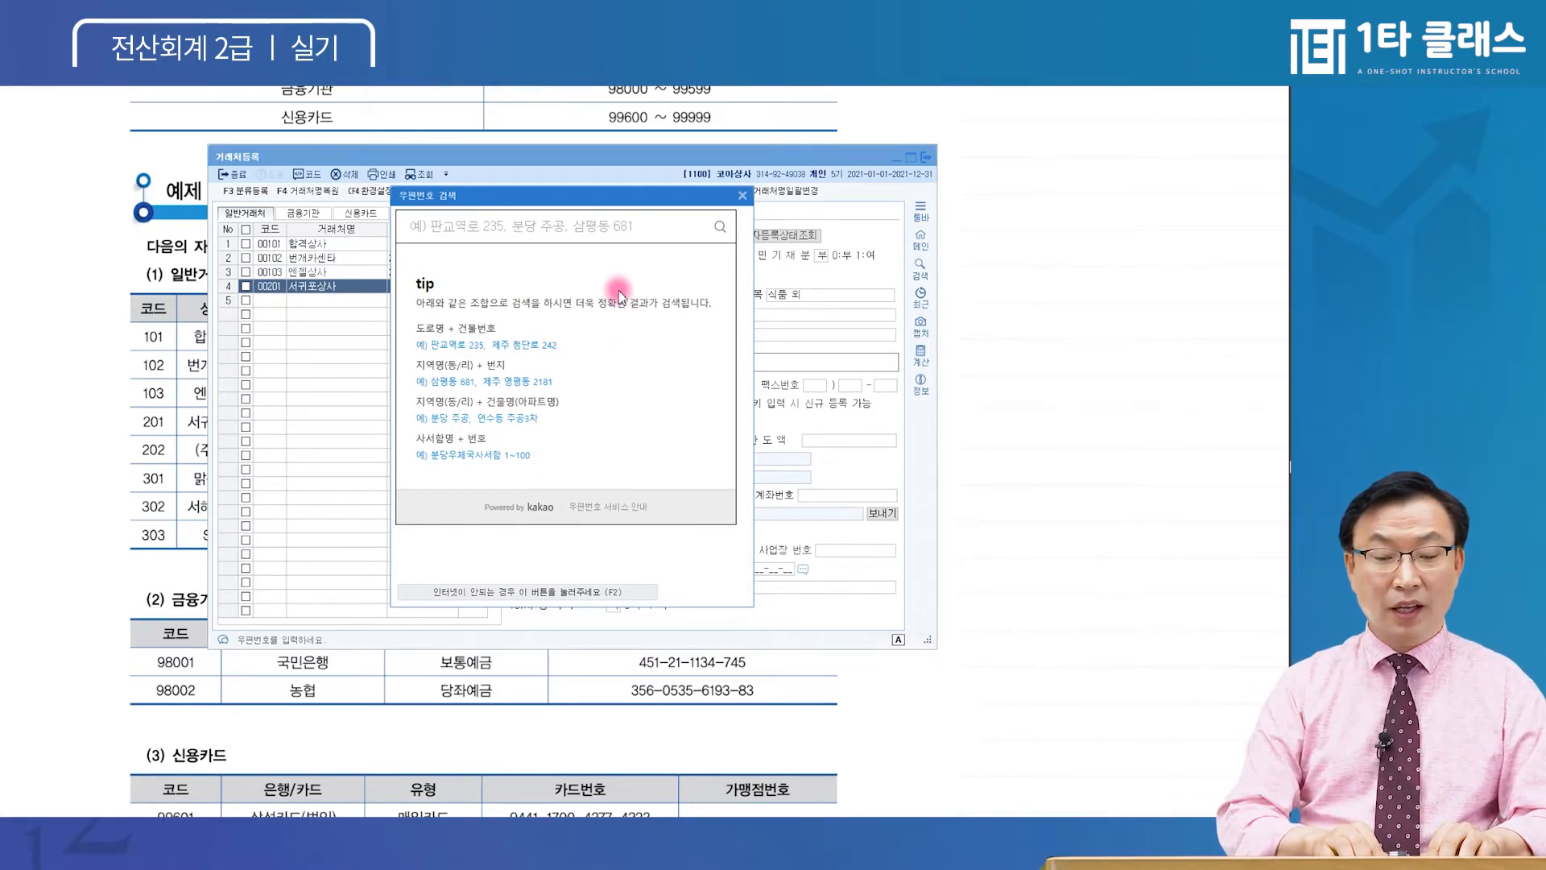
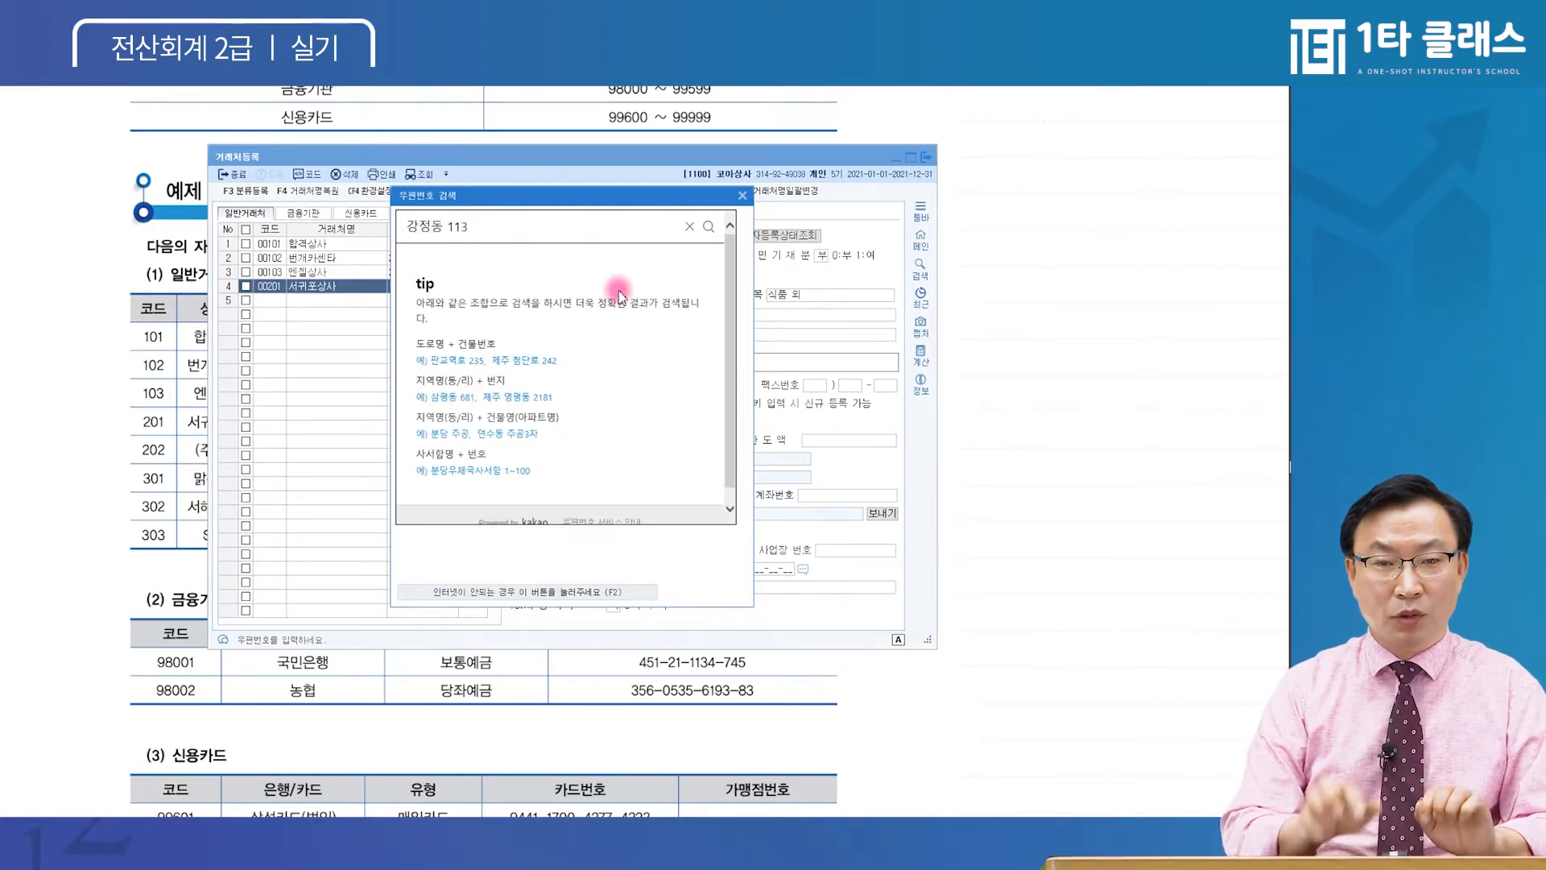
pyautogui.press('Return')
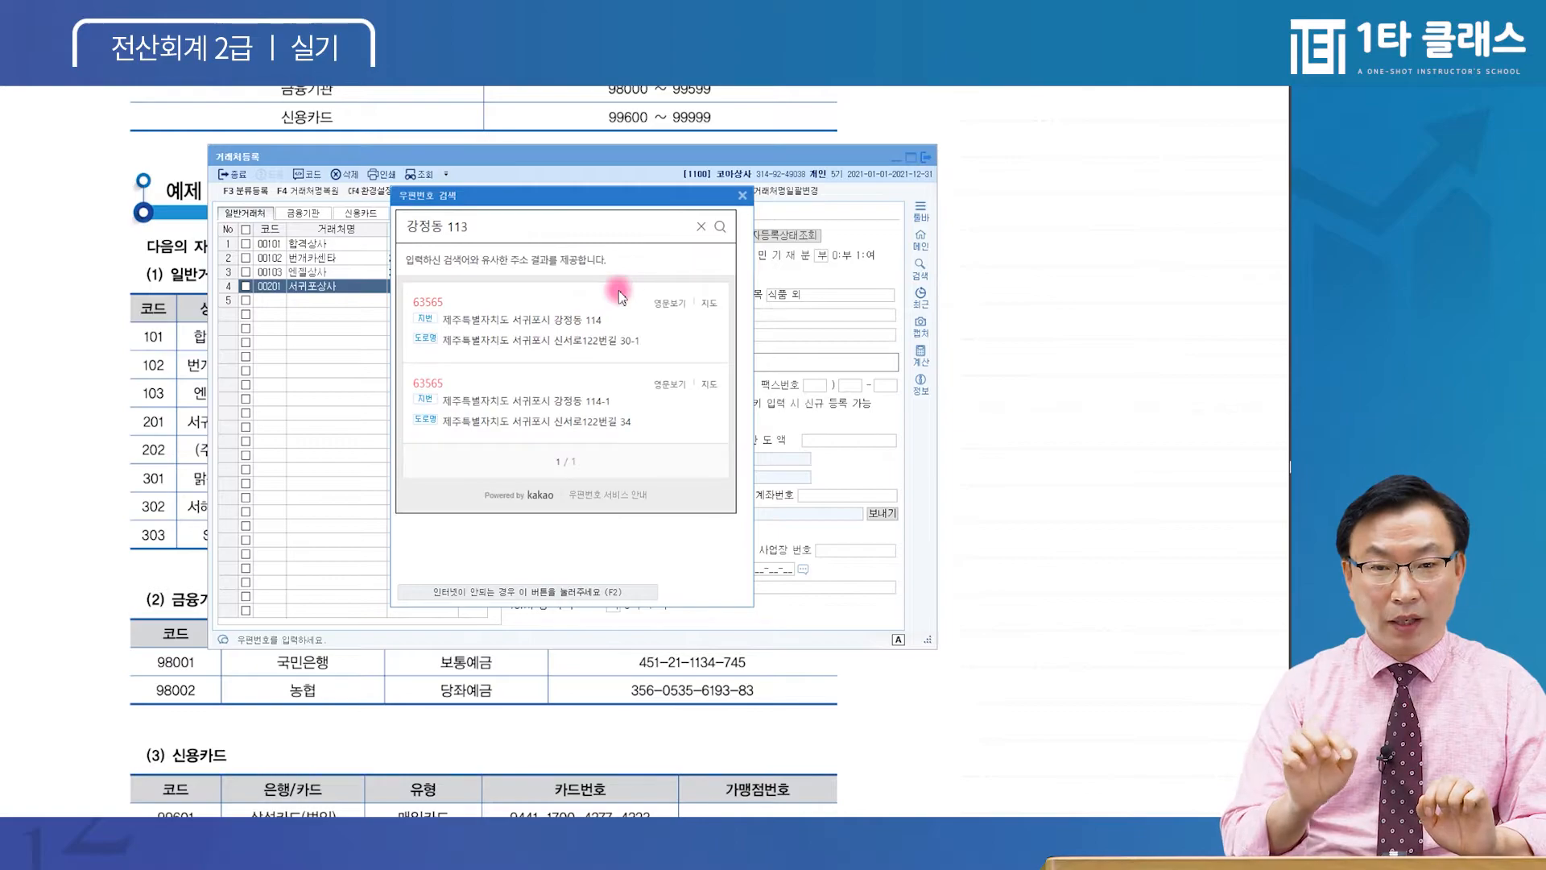
pyautogui.click(587, 322)
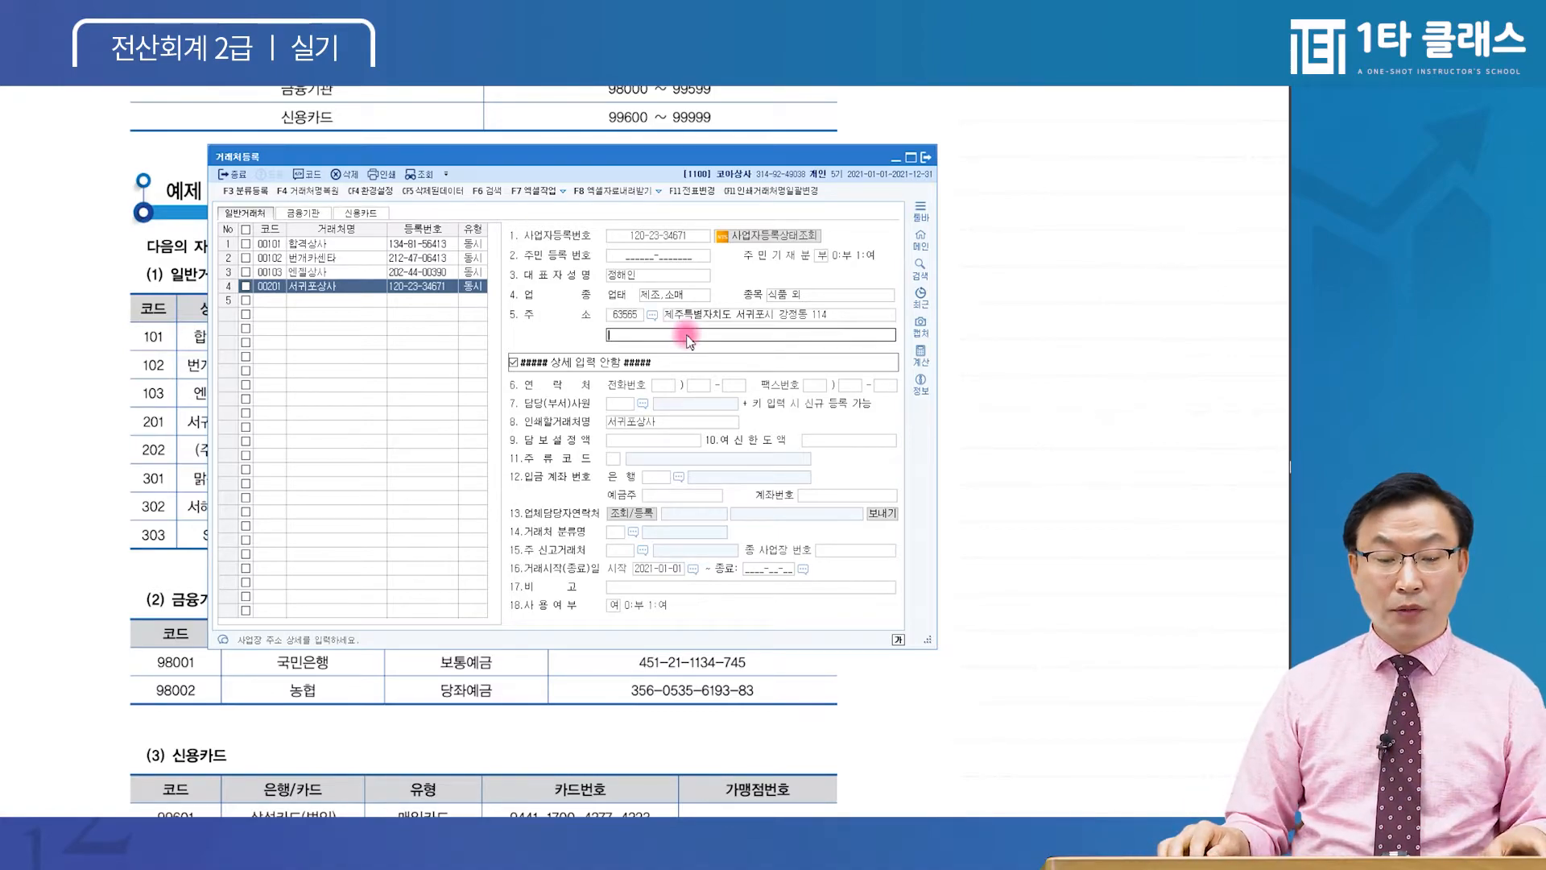
pyautogui.press('Return')
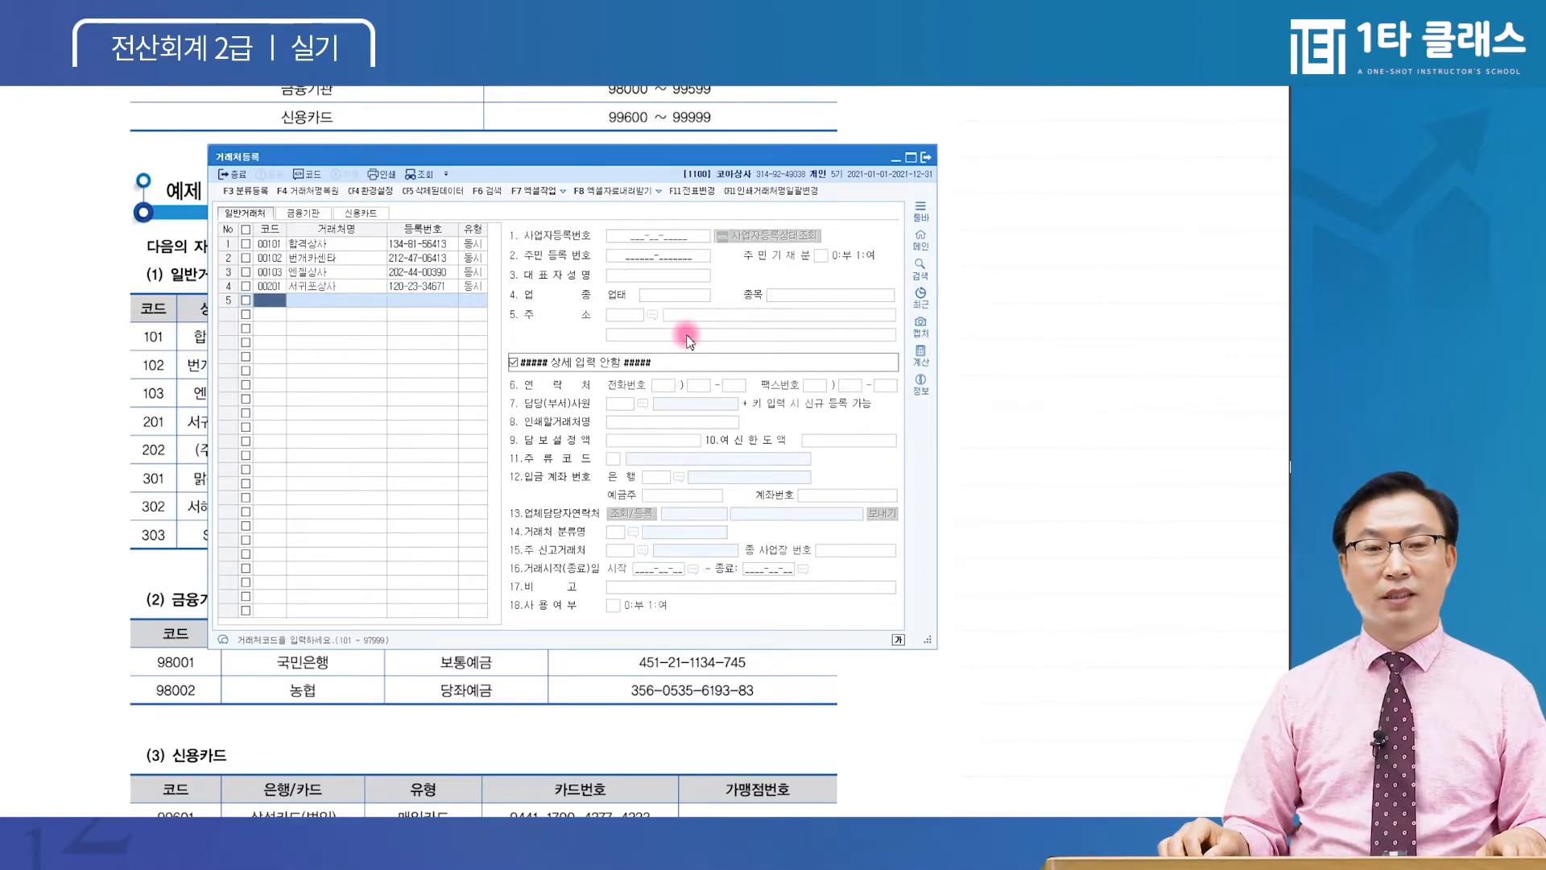
# Add partner 00202 named (주)월드 in row 5
pyautogui.write('202')
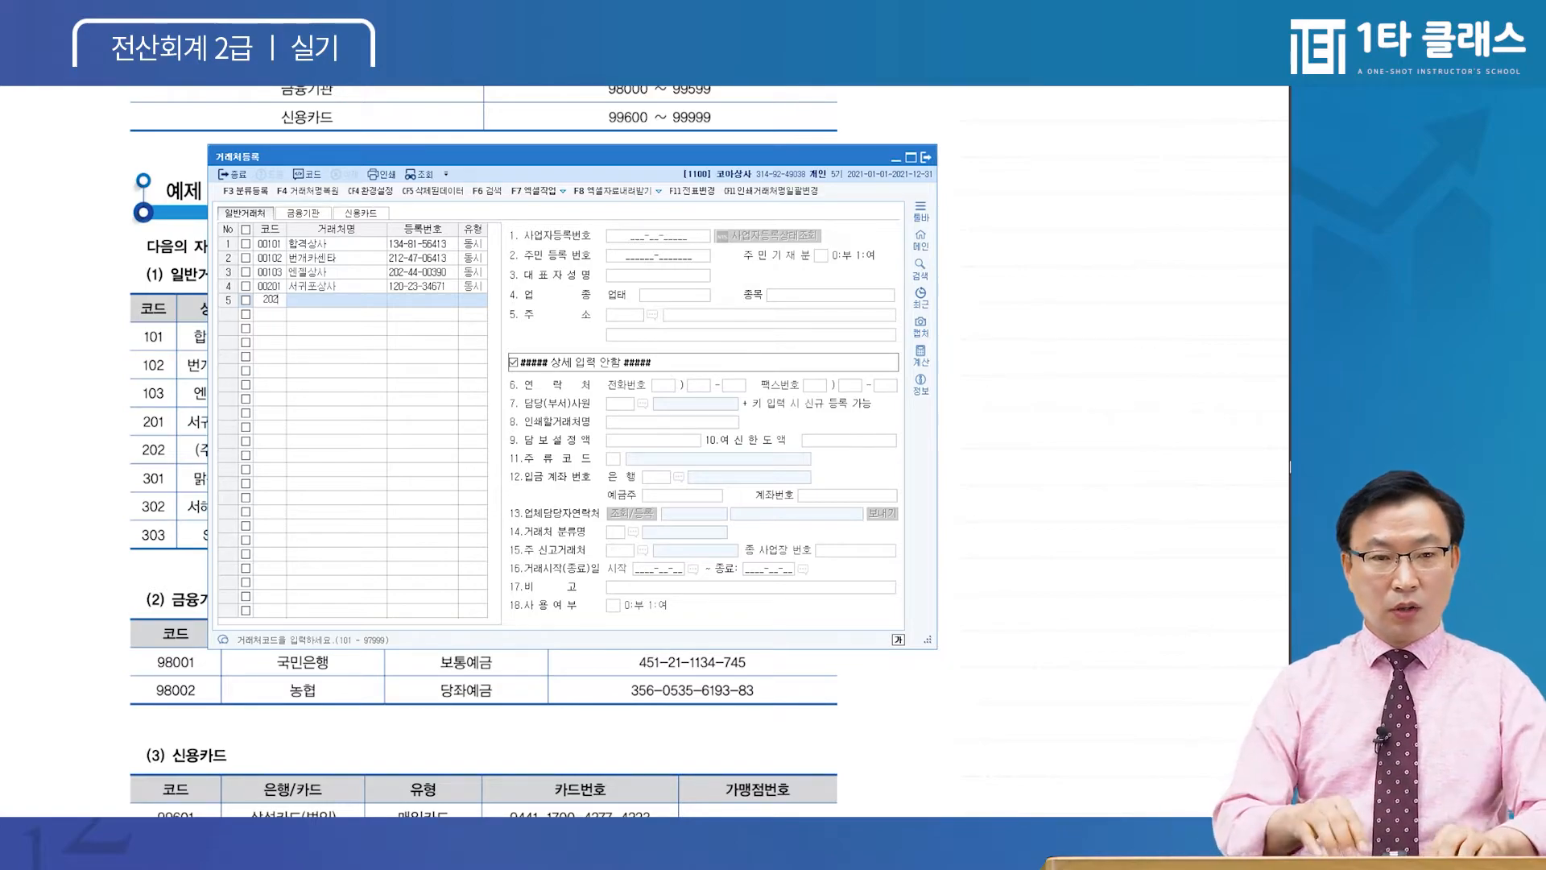
pyautogui.press('Return')
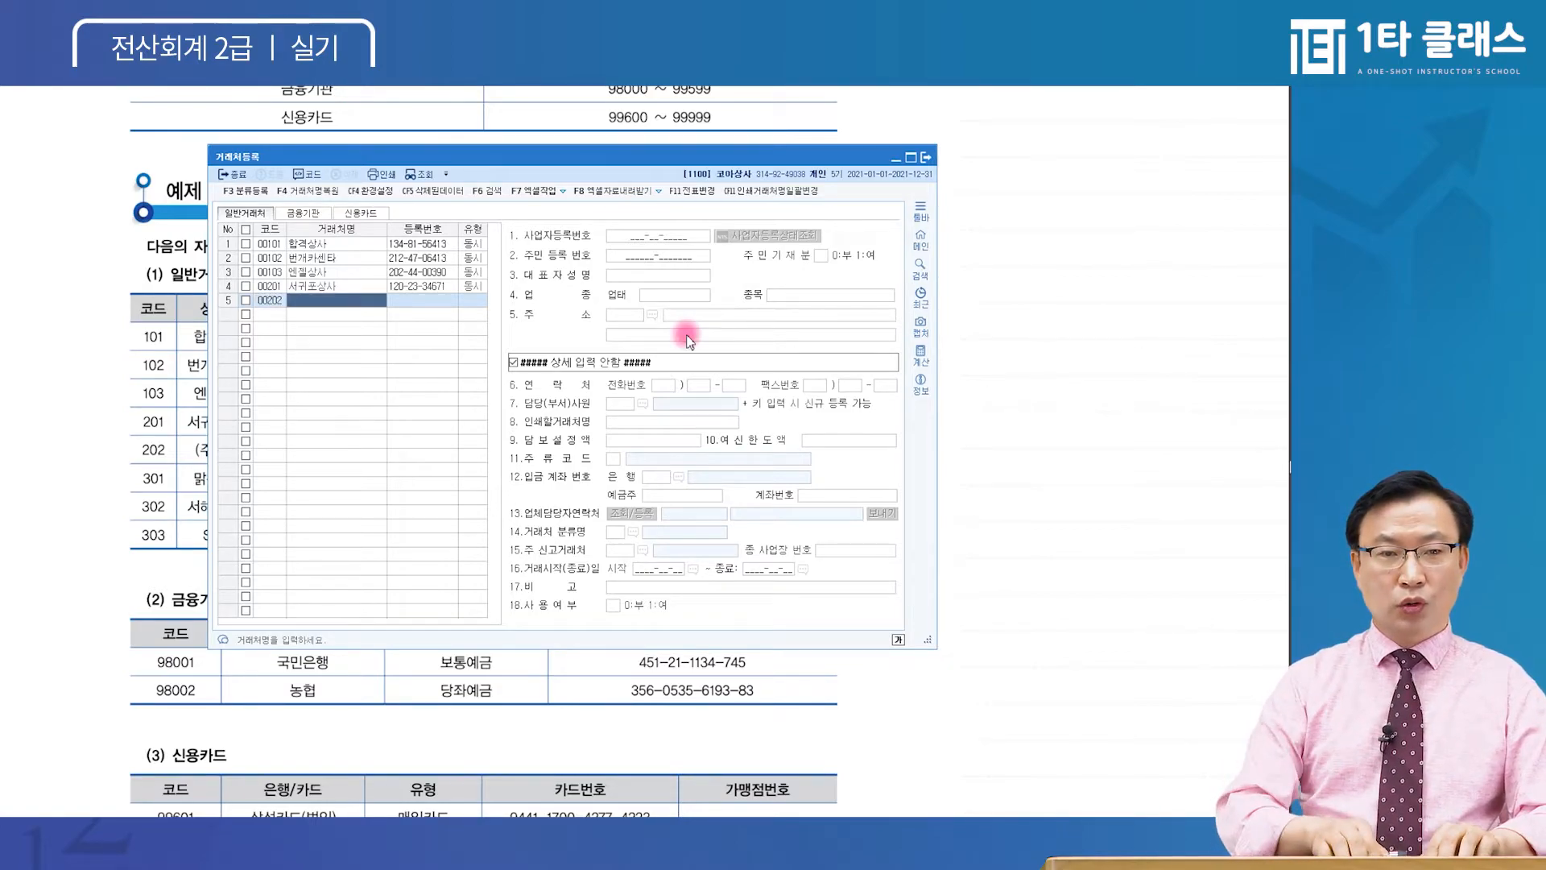
pyautogui.write('(주)월')
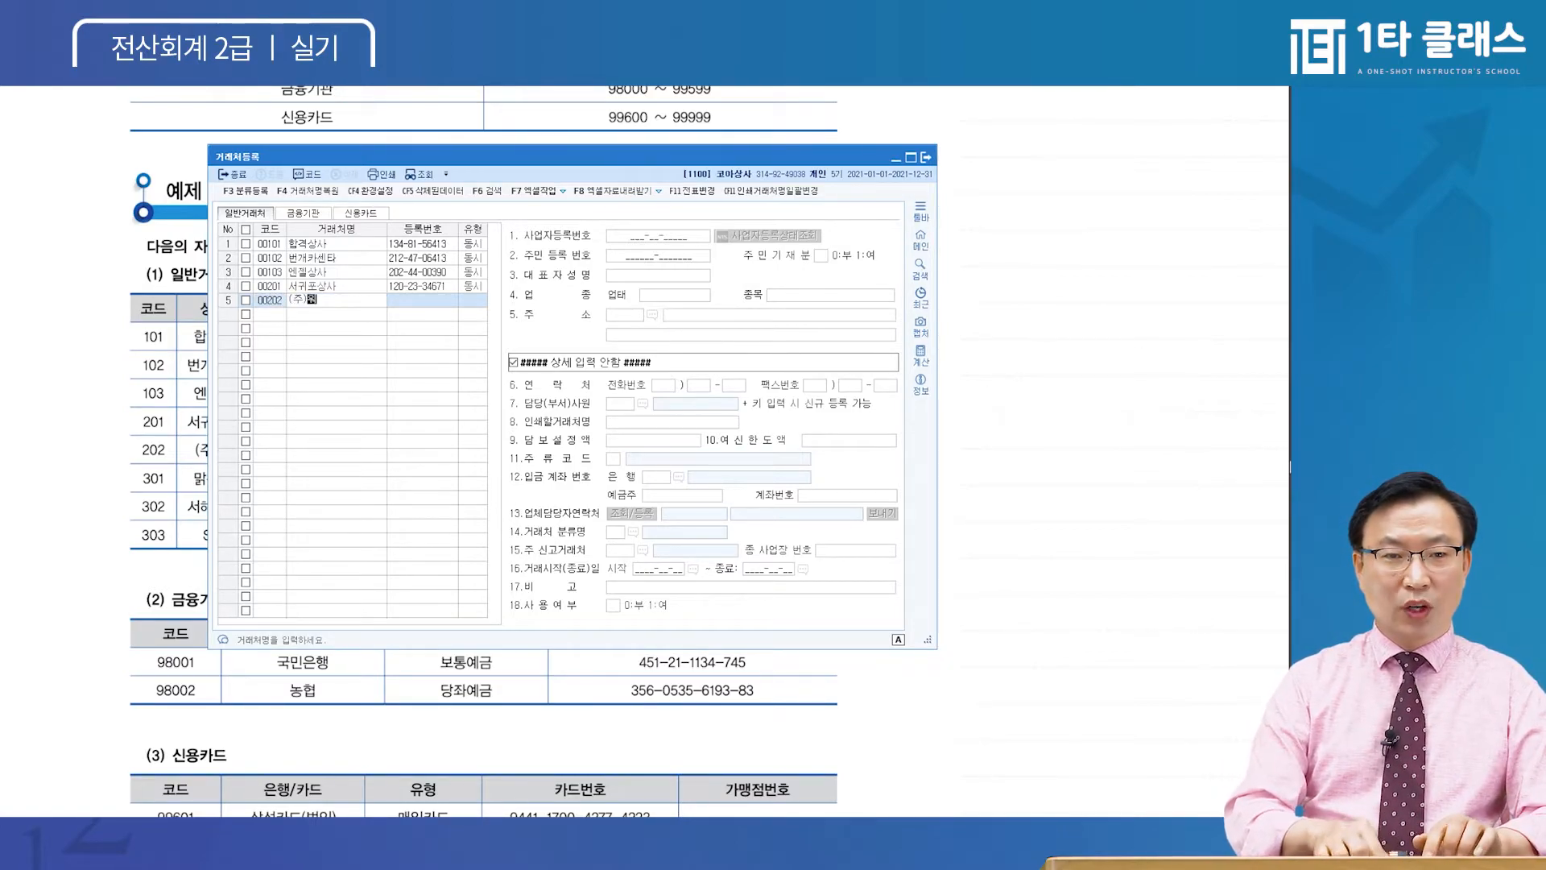
pyautogui.write('ㄷㅡ')
pyautogui.press('Return')
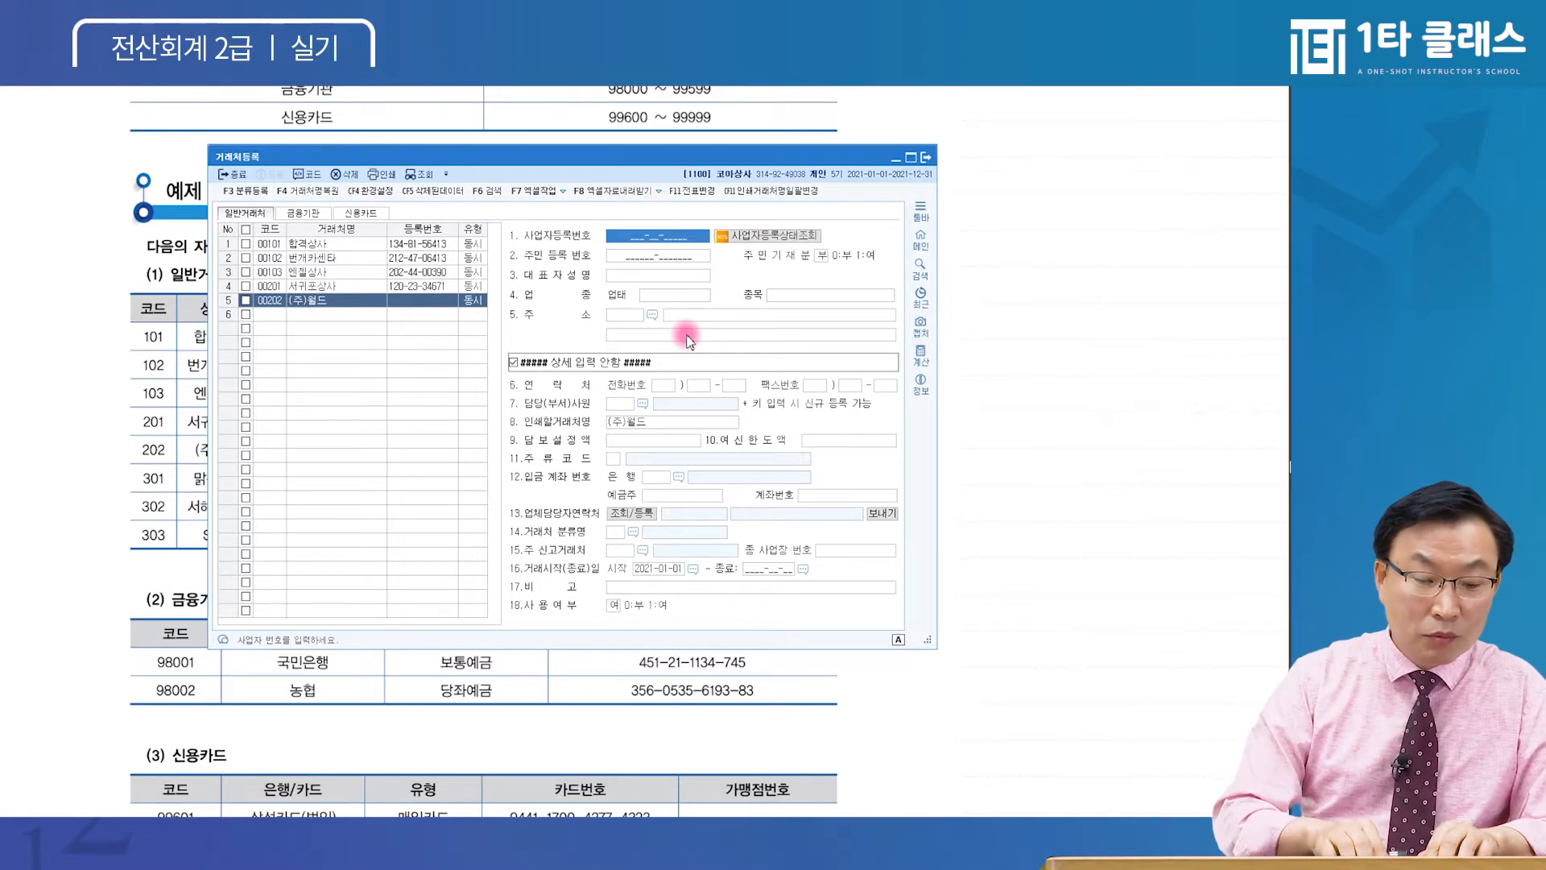
pyautogui.press('Return')
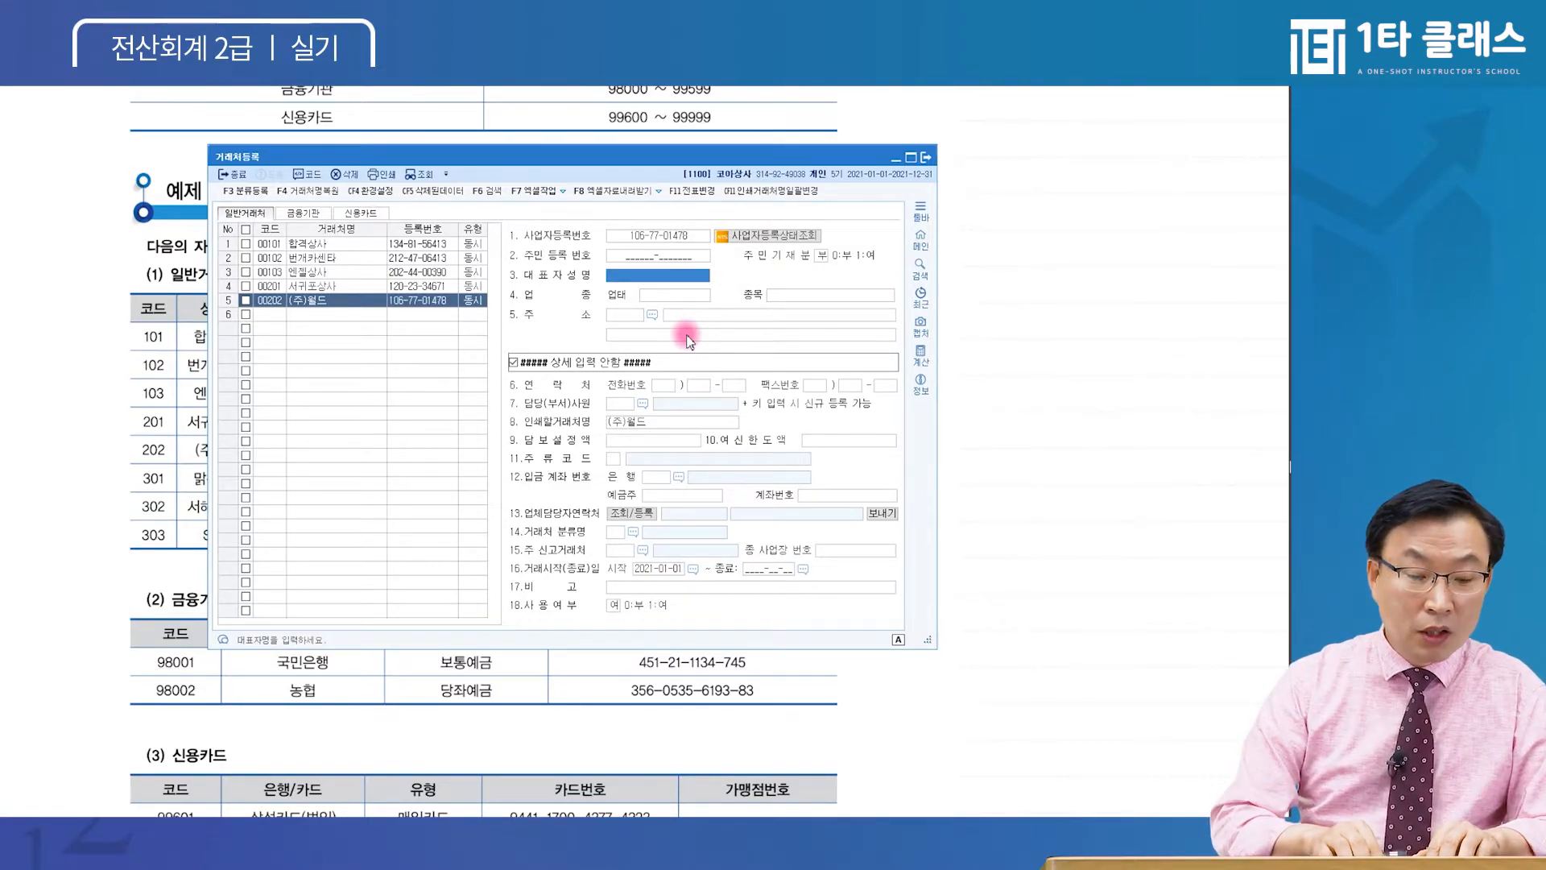
pyautogui.press('Return')
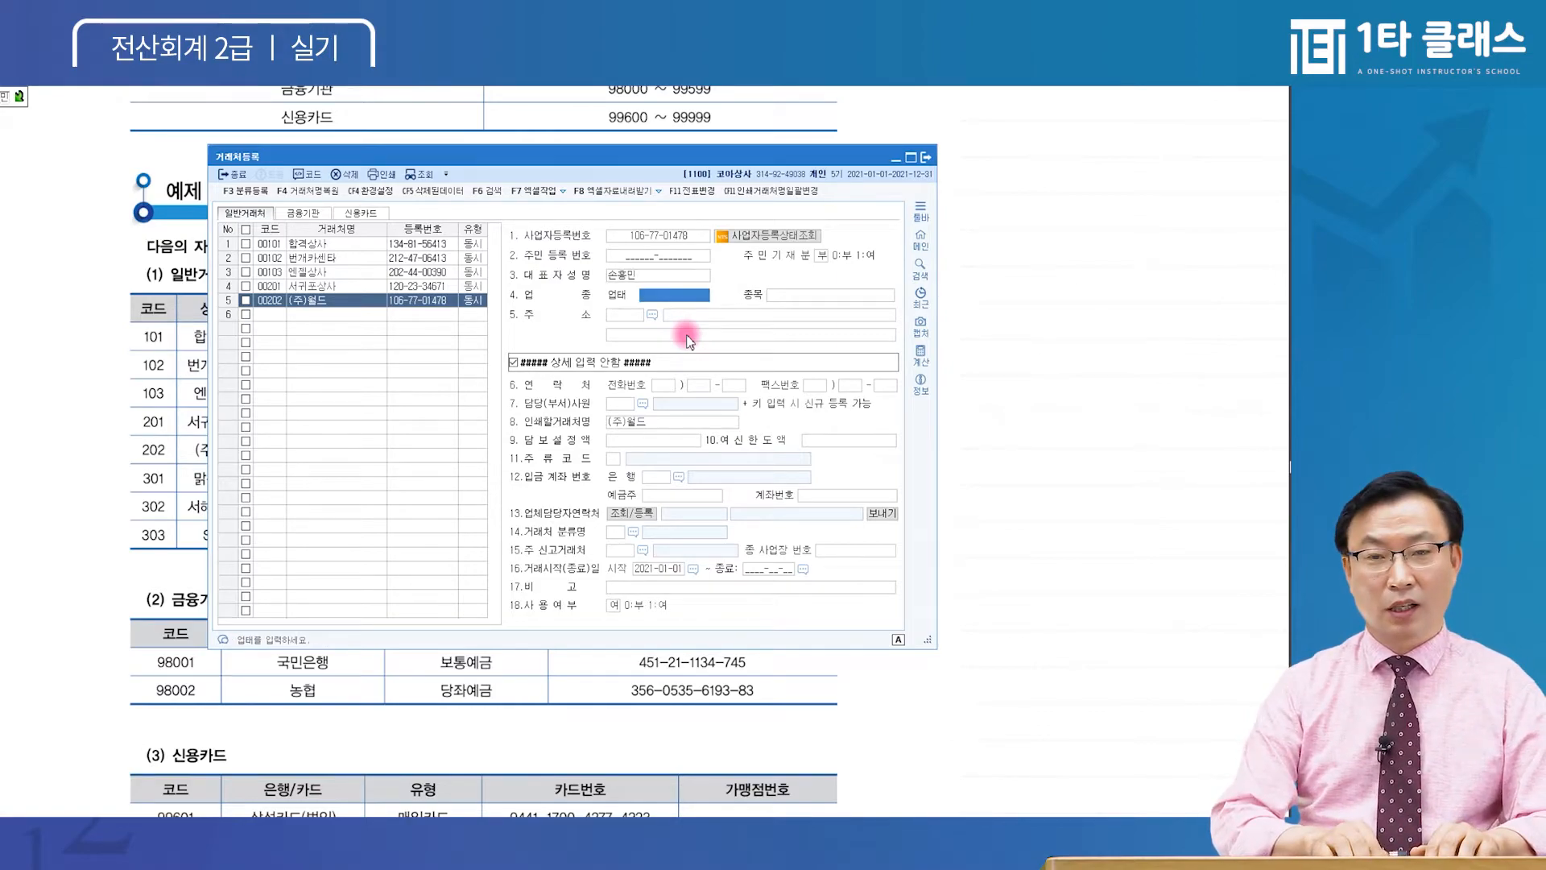
pyautogui.write('도')
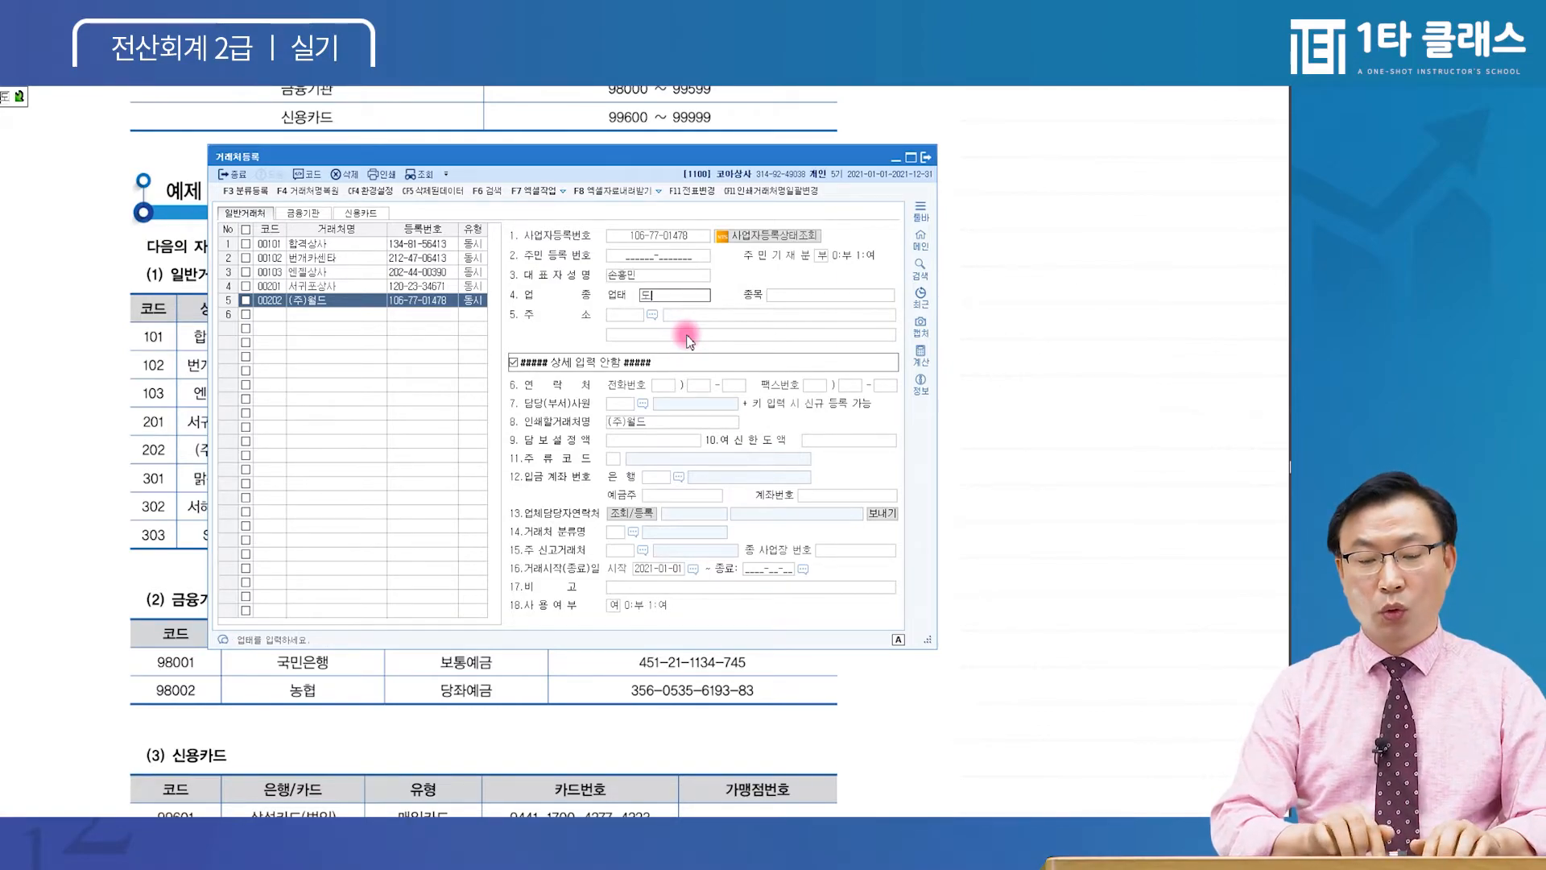
pyautogui.write(',소매')
pyautogui.press('Return')
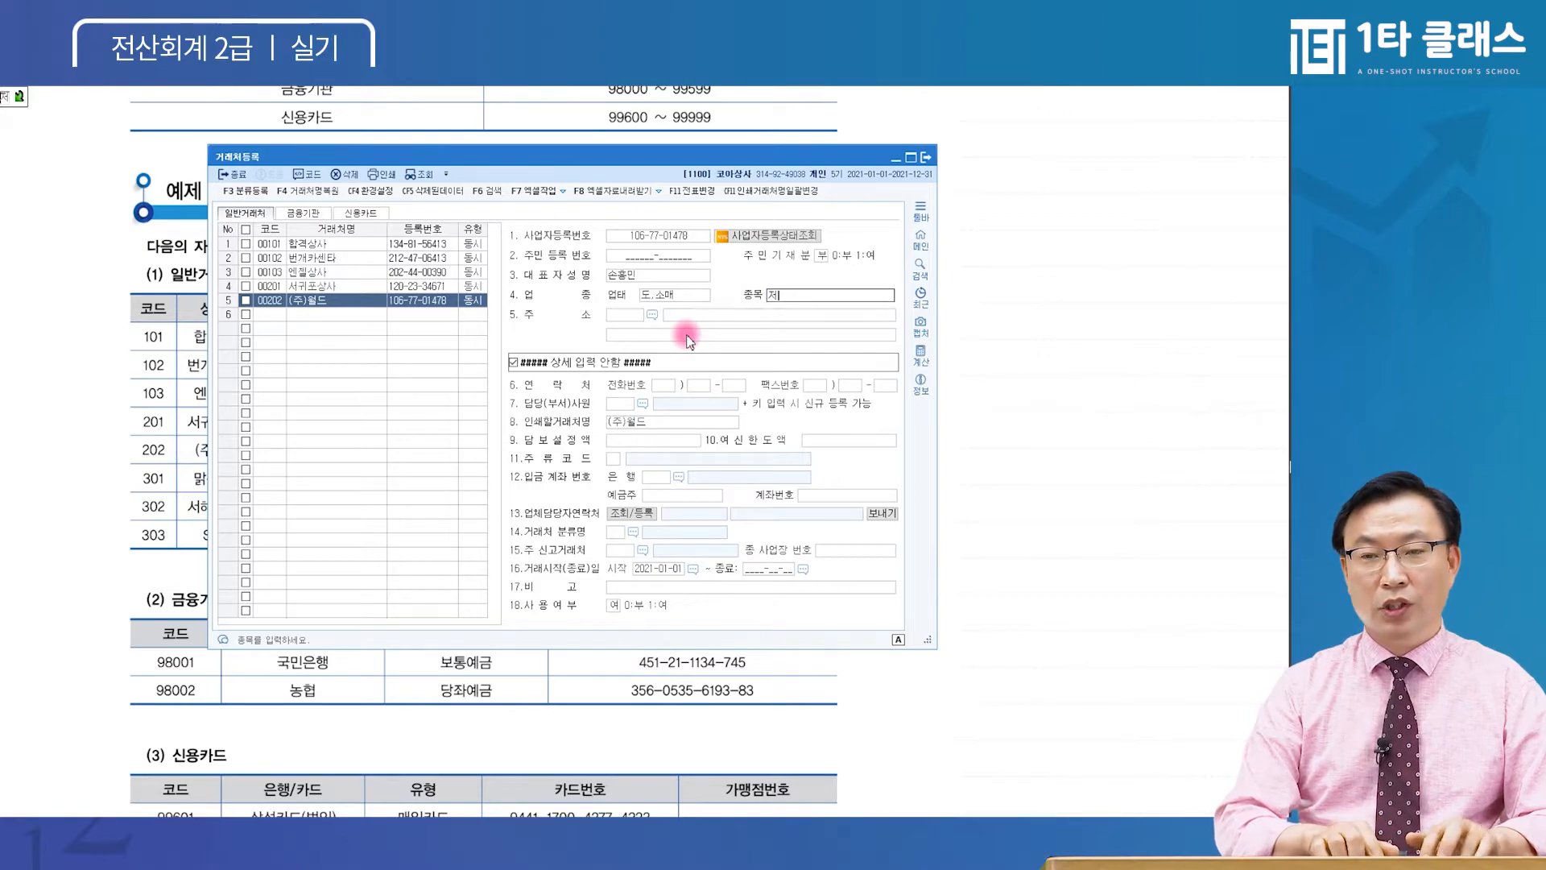
pyautogui.write('전자제품')
pyautogui.press('Return')
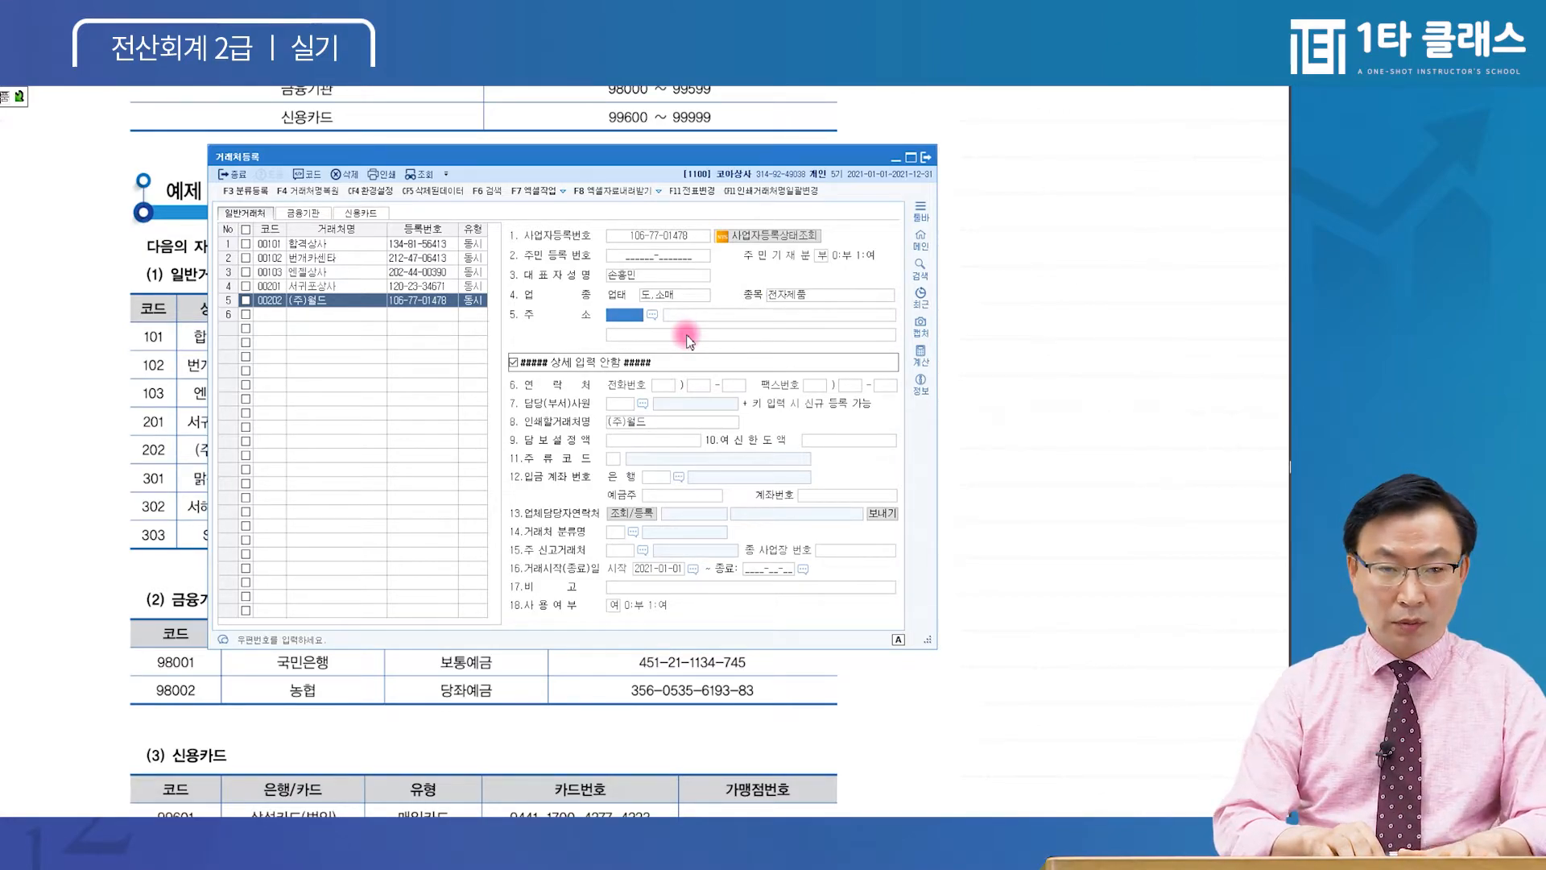
pyautogui.press('Return')
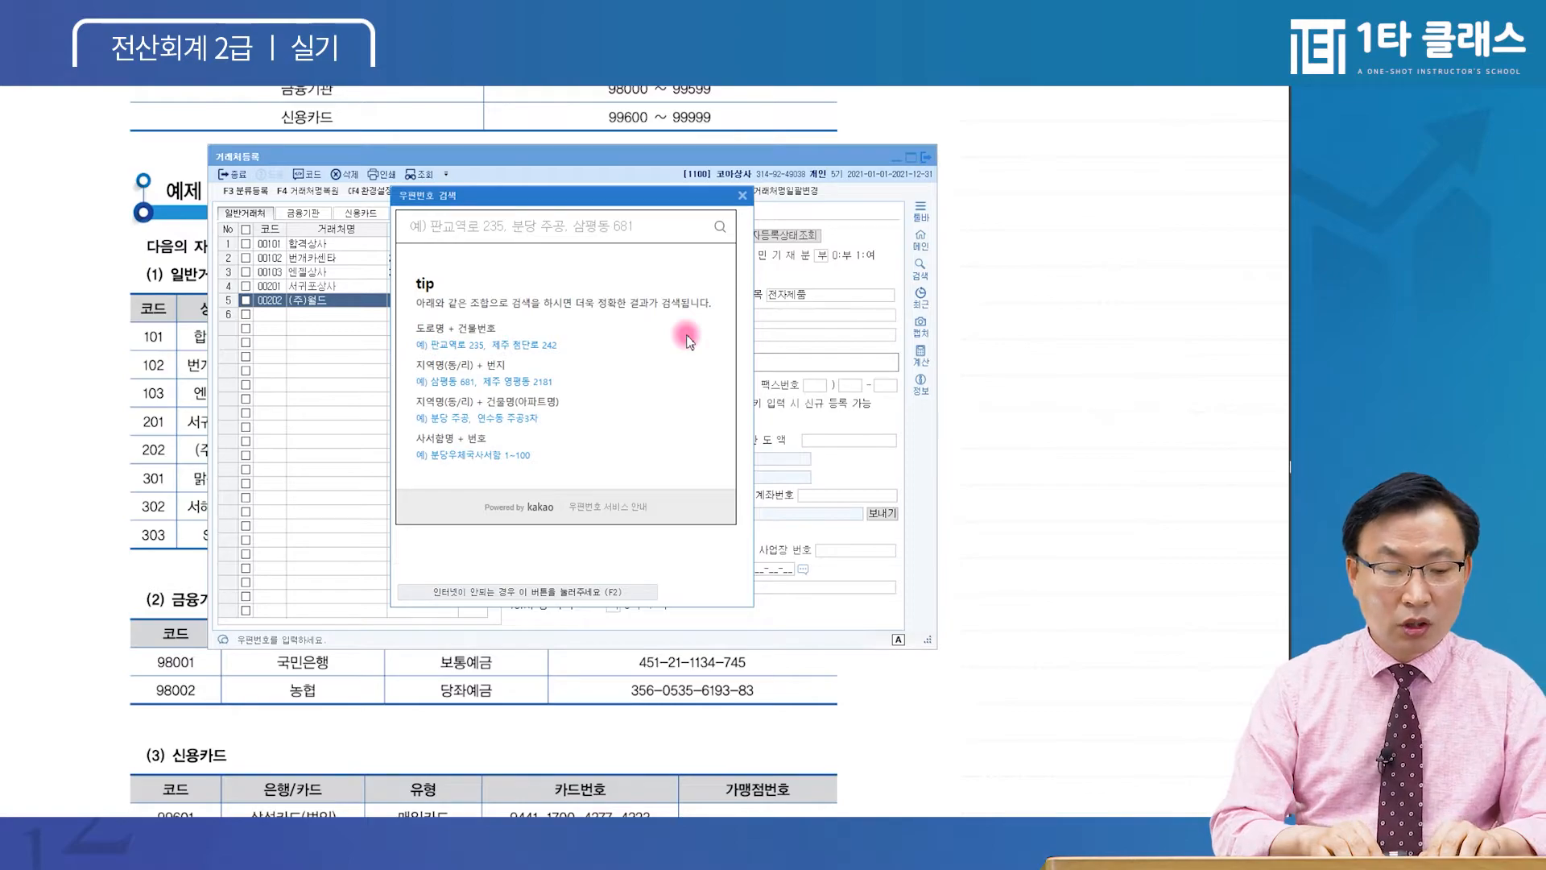
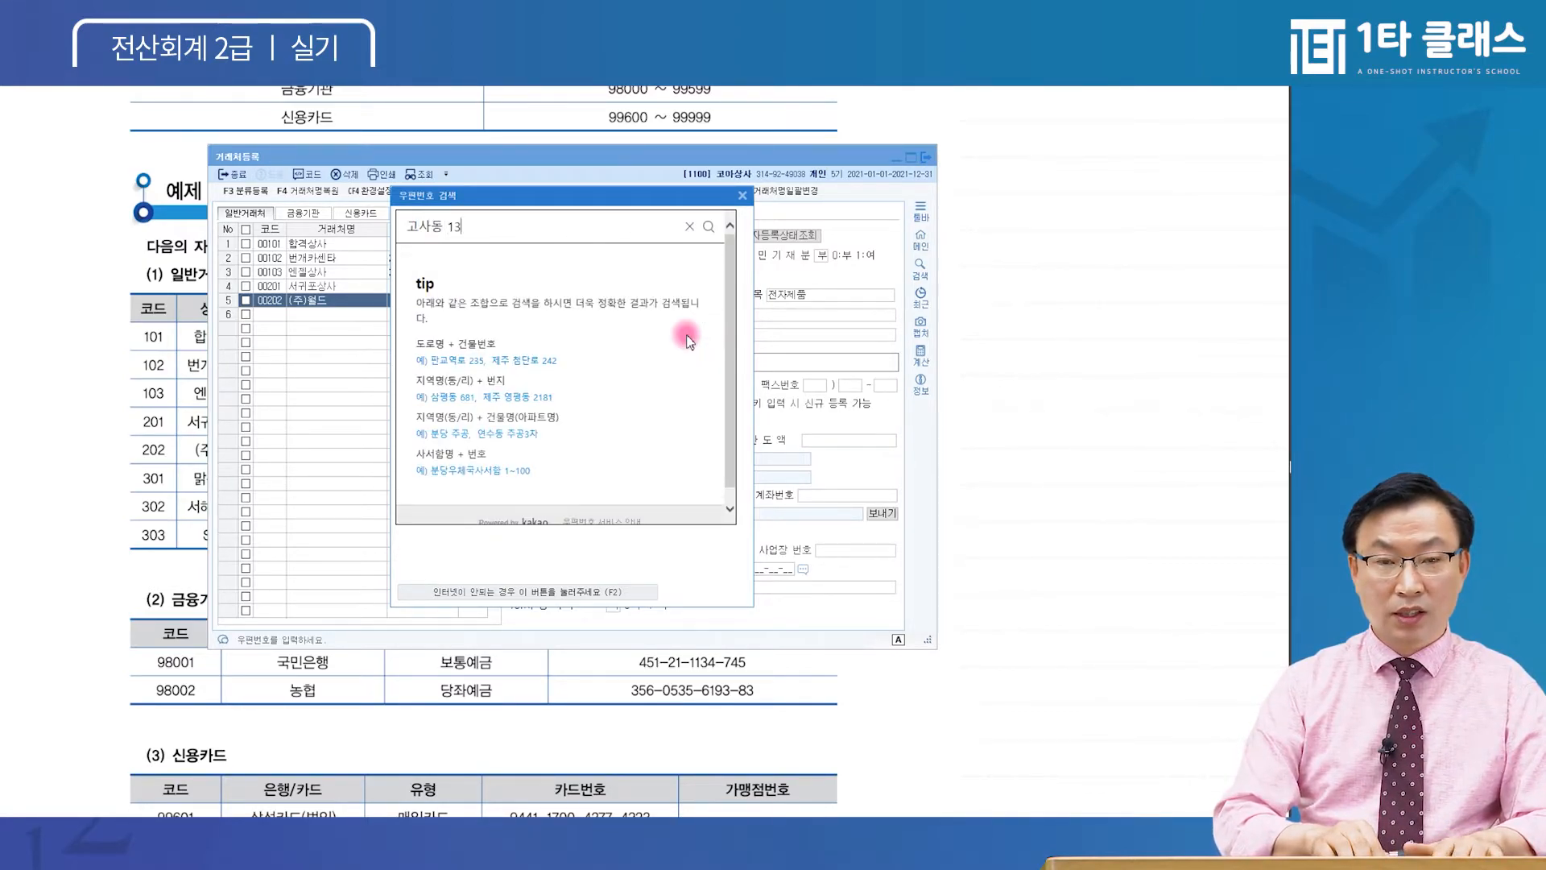
pyautogui.press('Return')
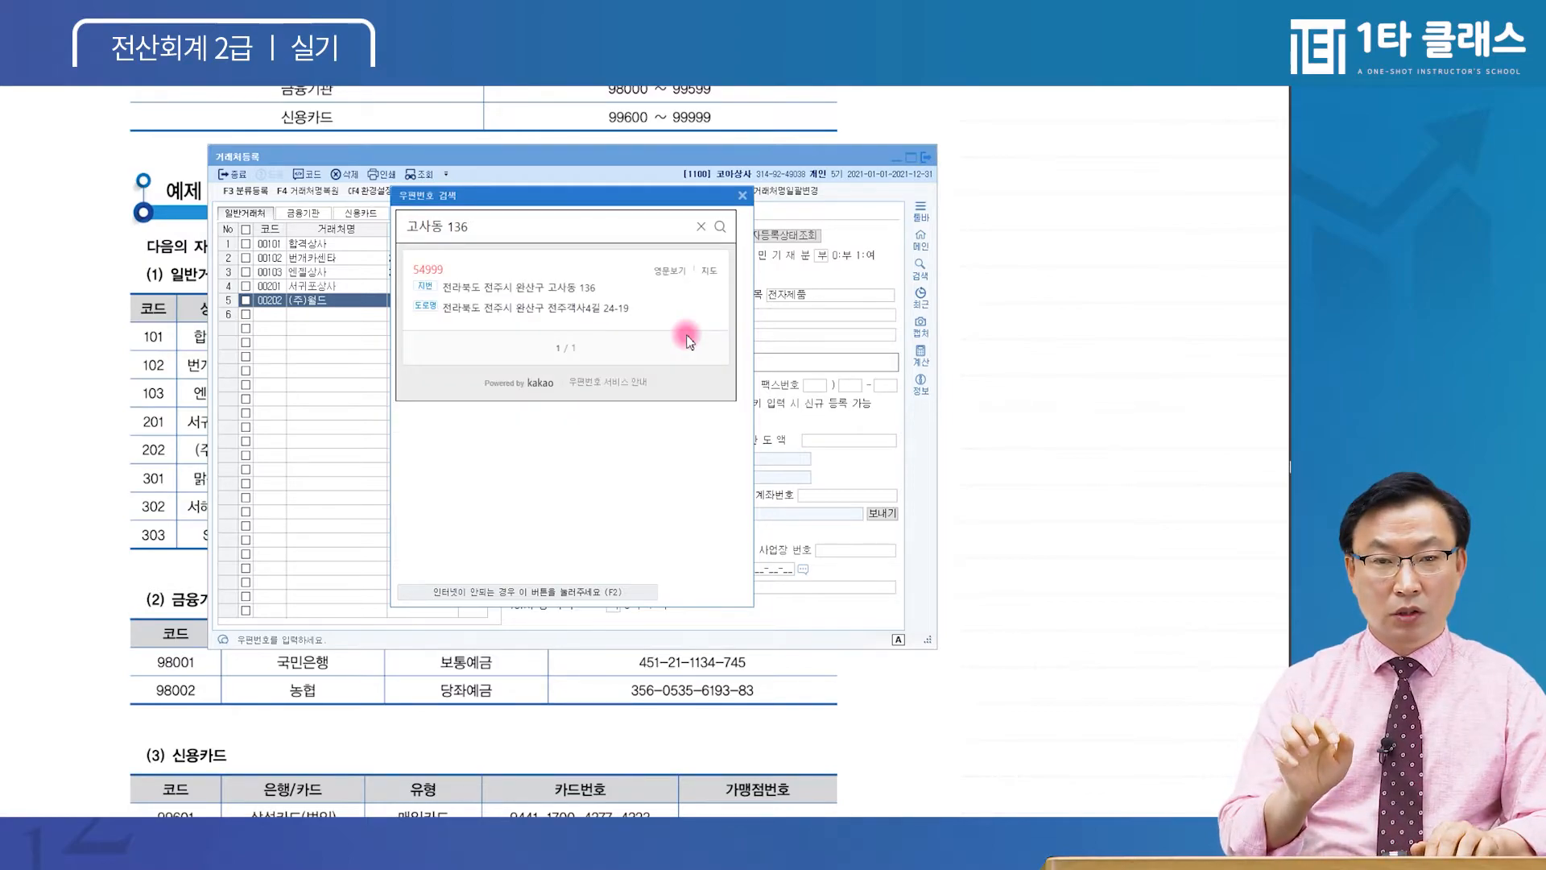
pyautogui.click(561, 287)
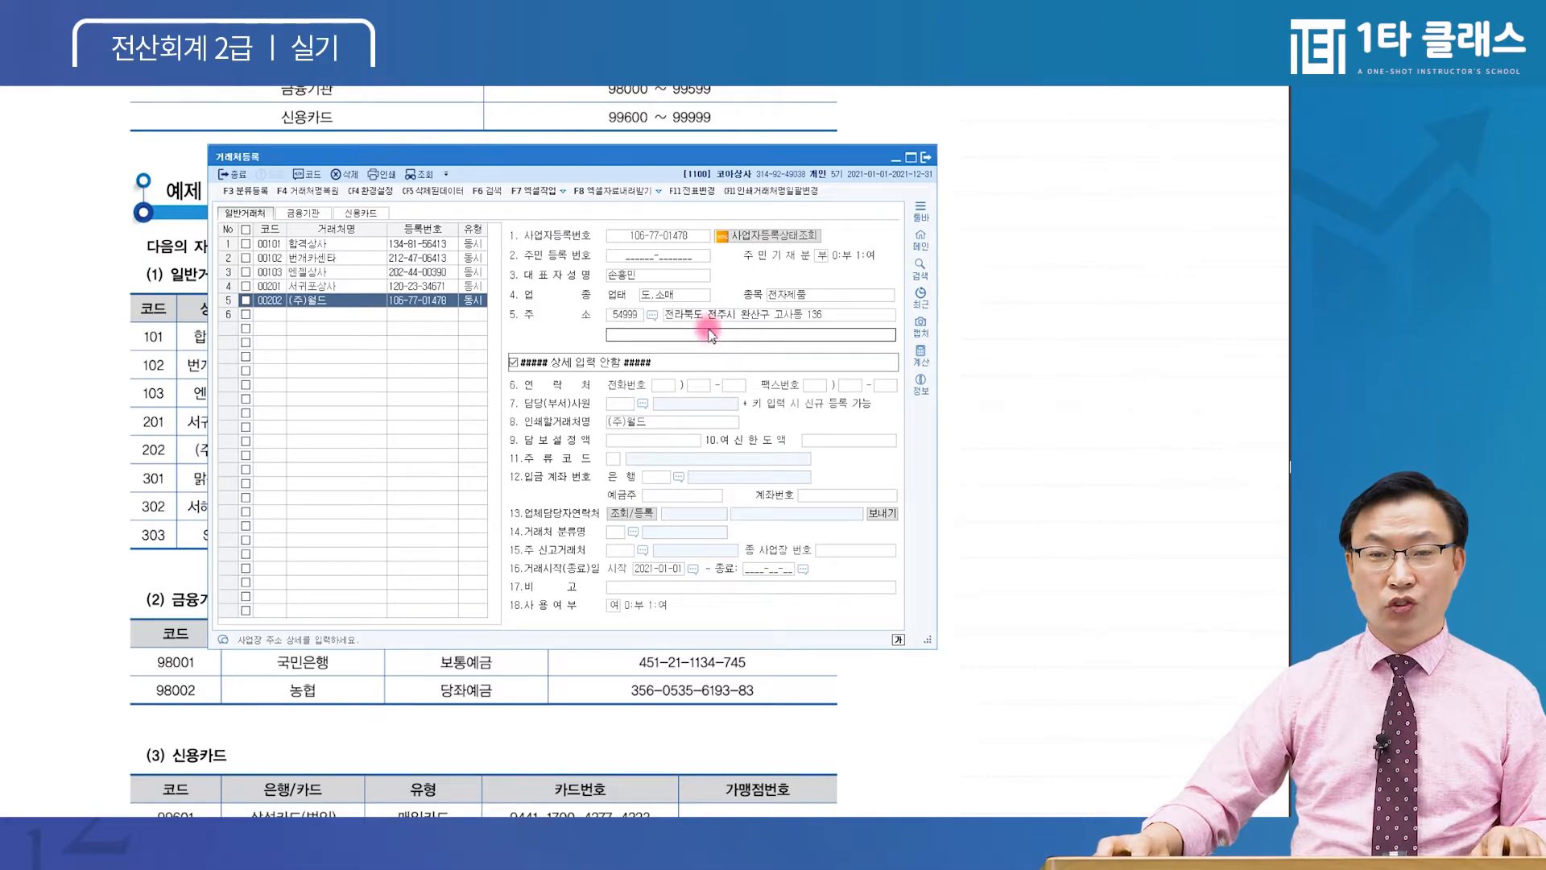
pyautogui.press('Return')
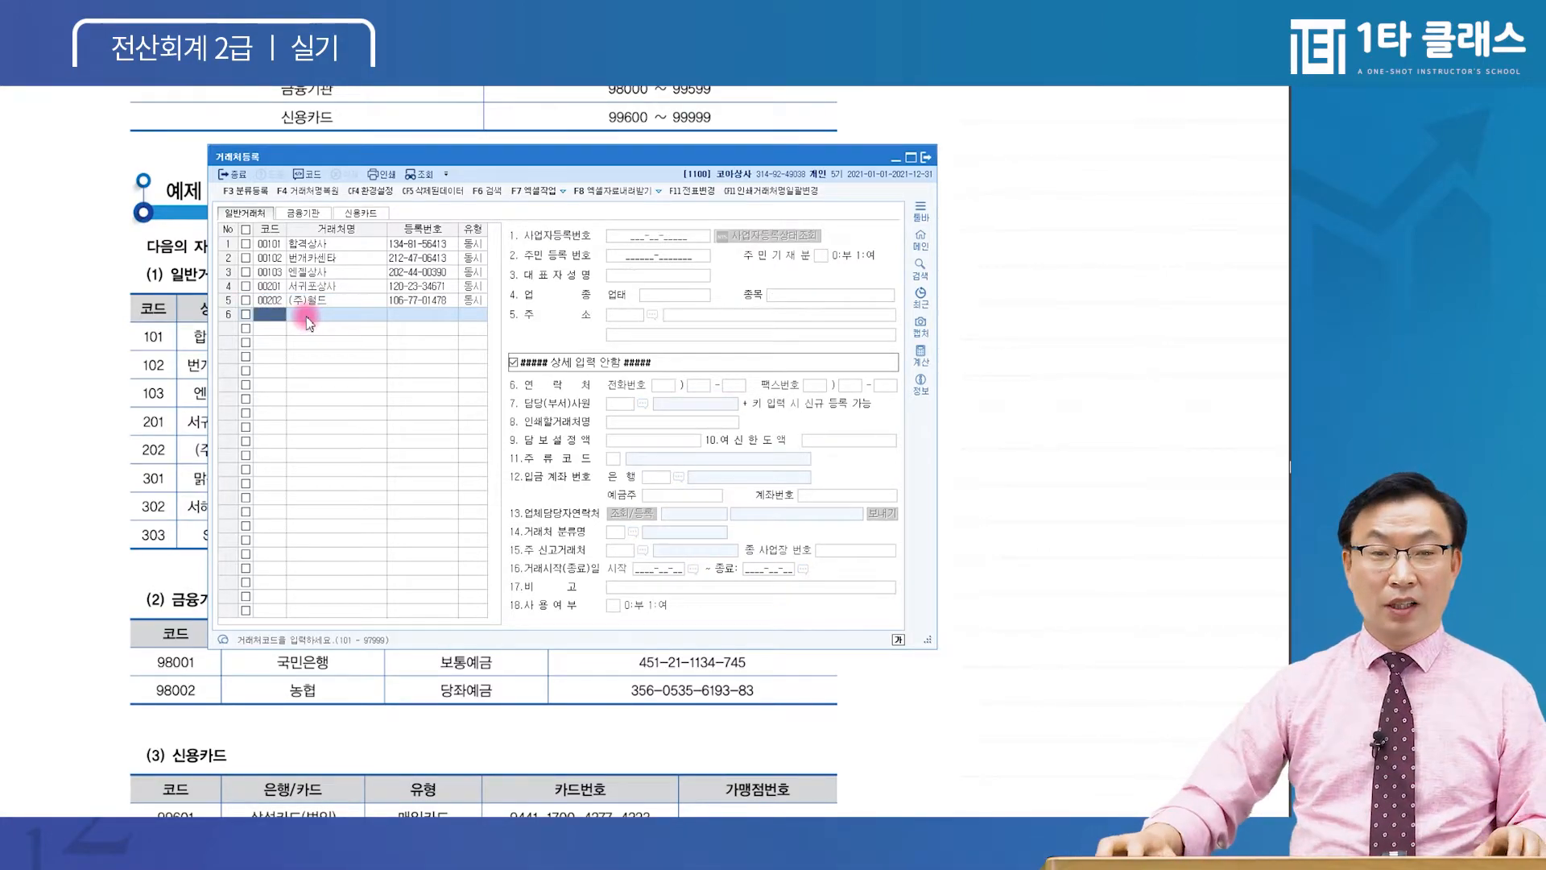
# Select 서귀포상사 and move through its business type, representative, item and address fields
pyautogui.click(320, 291)
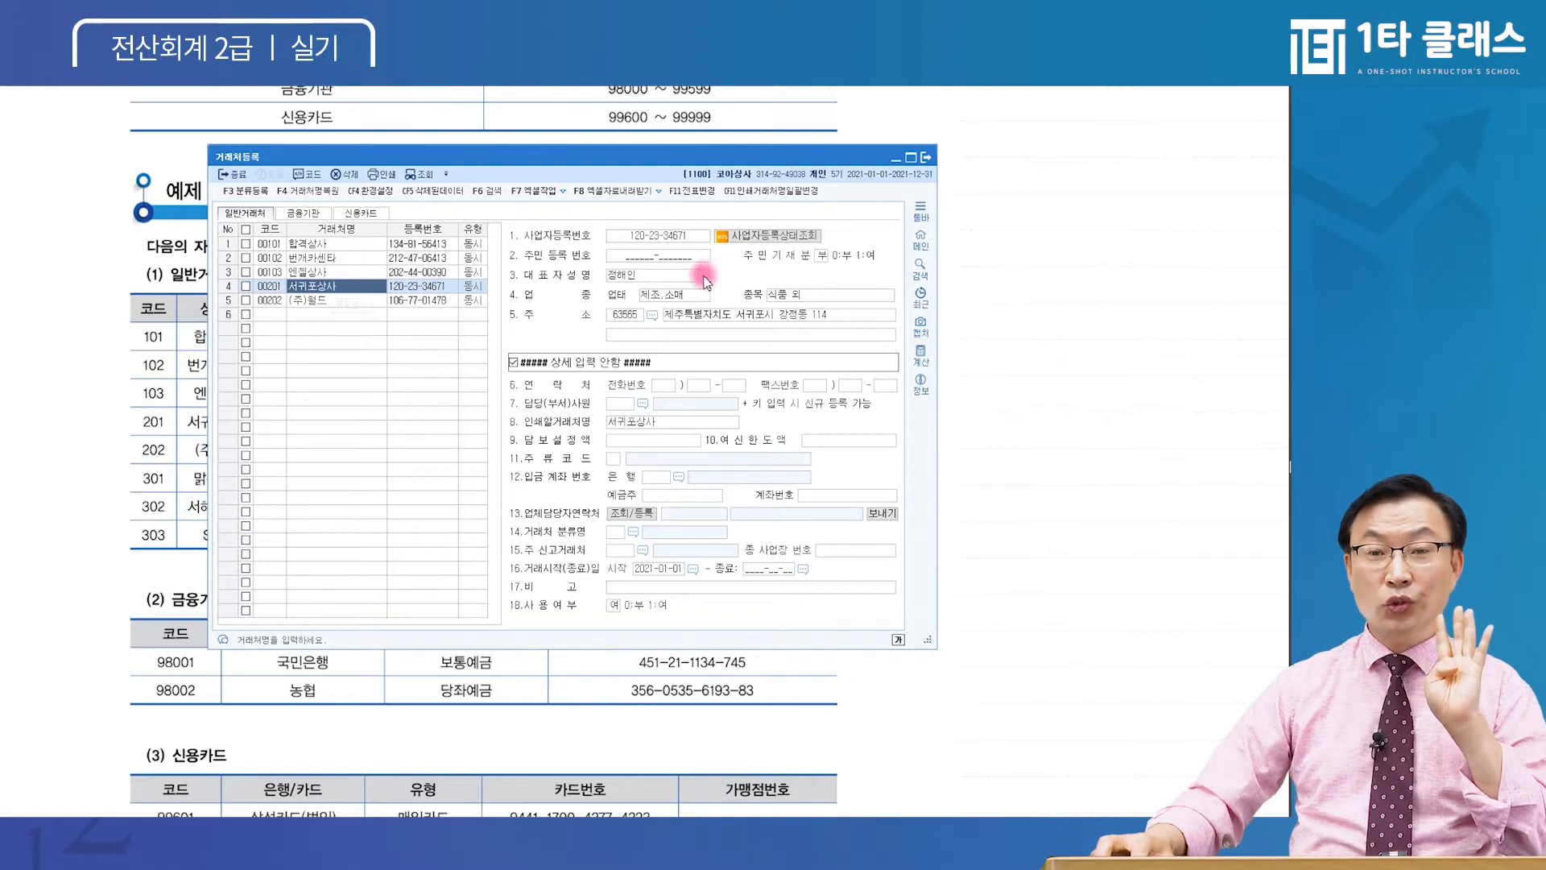
pyautogui.click(673, 295)
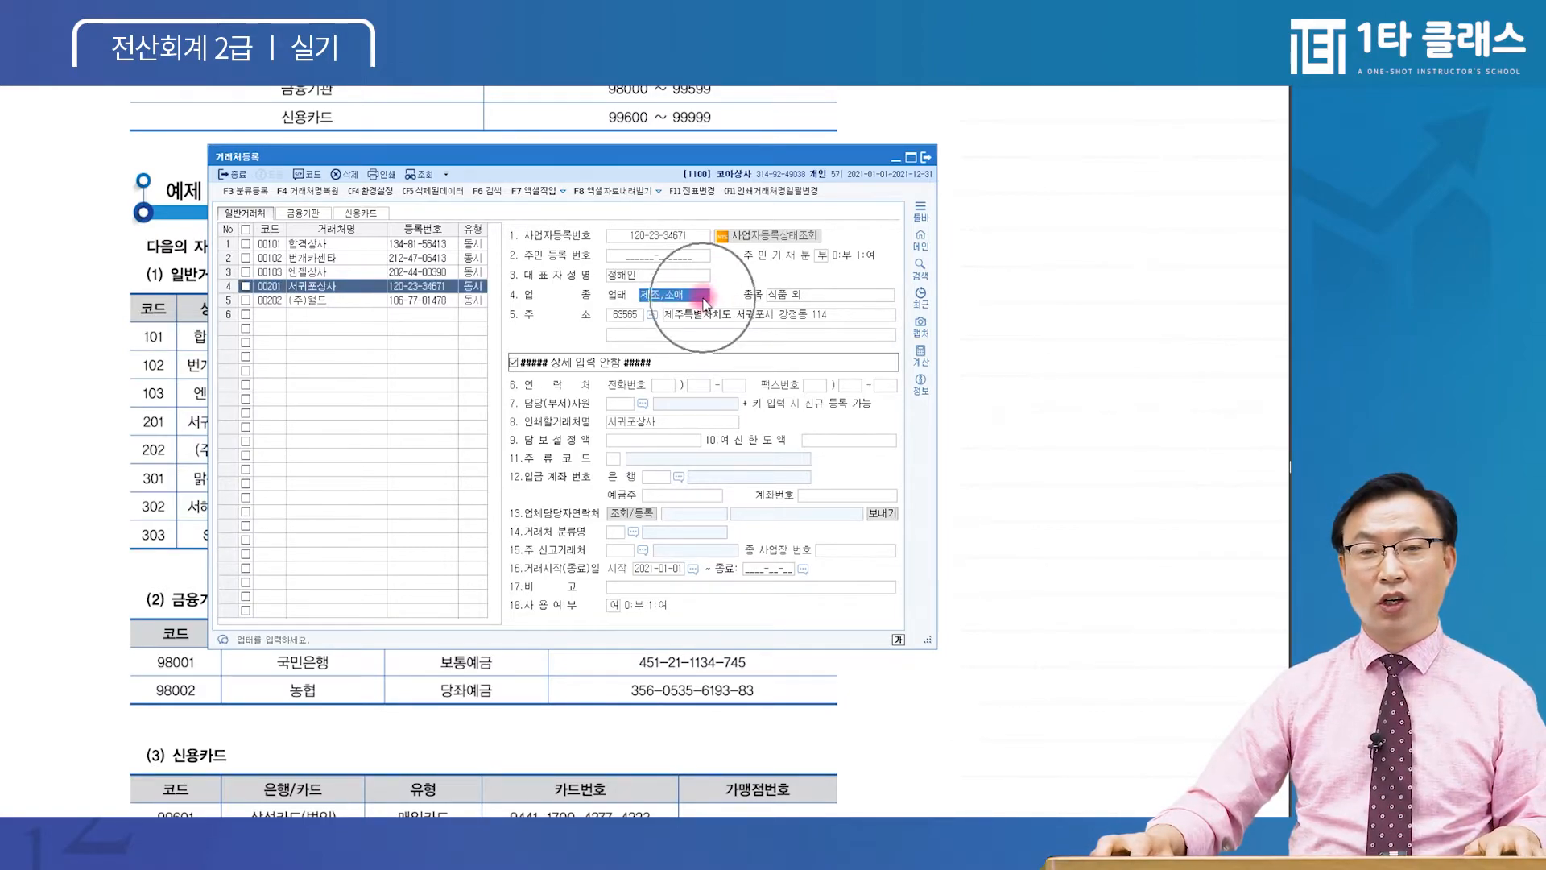
pyautogui.click(659, 272)
pyautogui.click(665, 236)
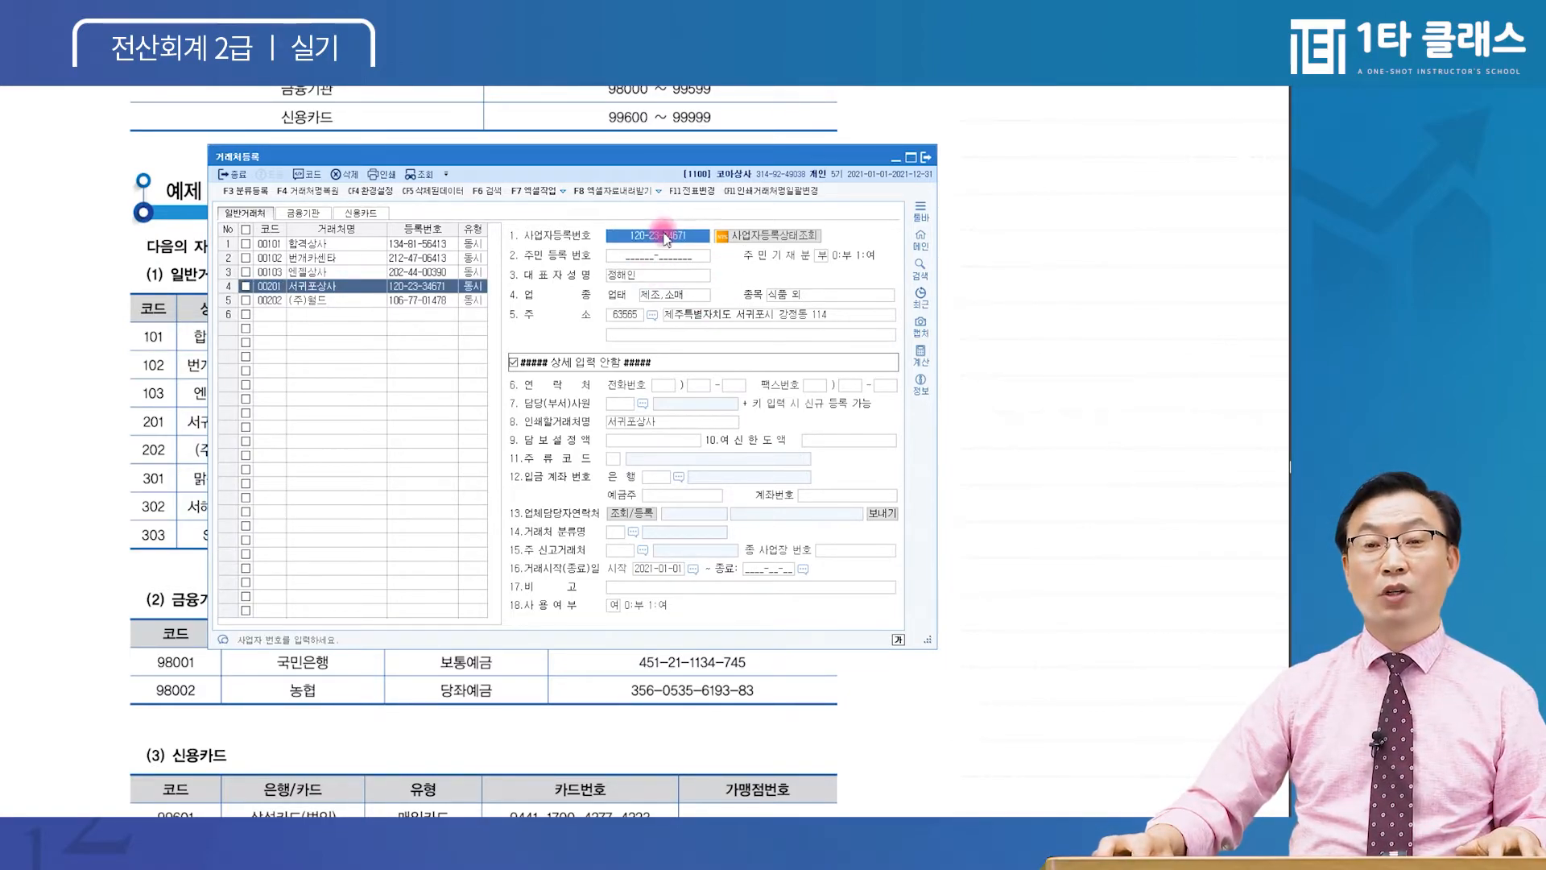
pyautogui.click(780, 298)
pyautogui.click(694, 315)
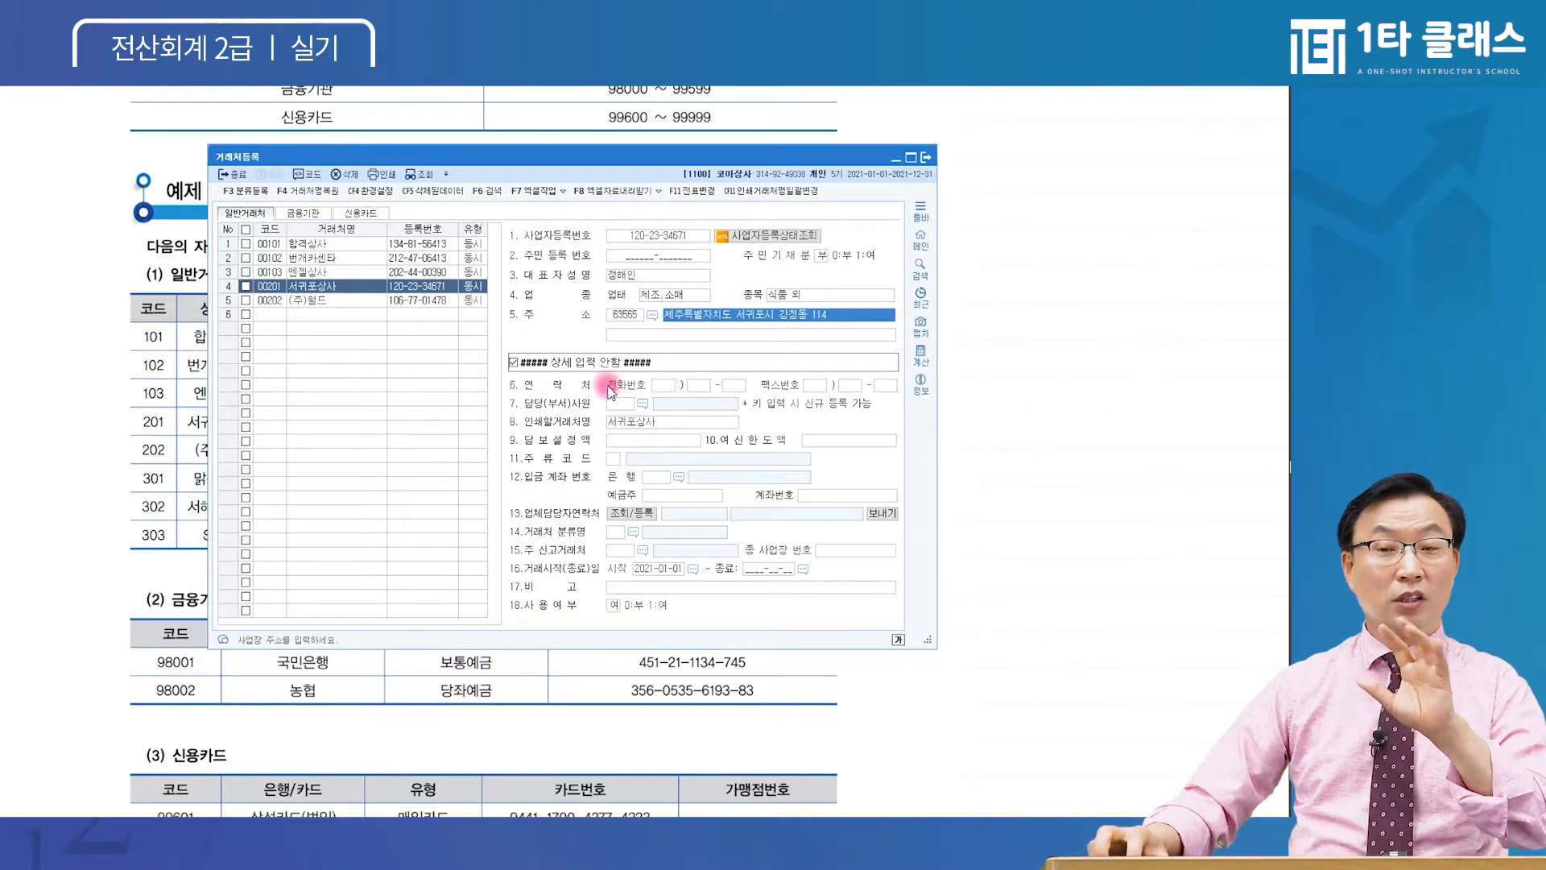
pyautogui.click(677, 298)
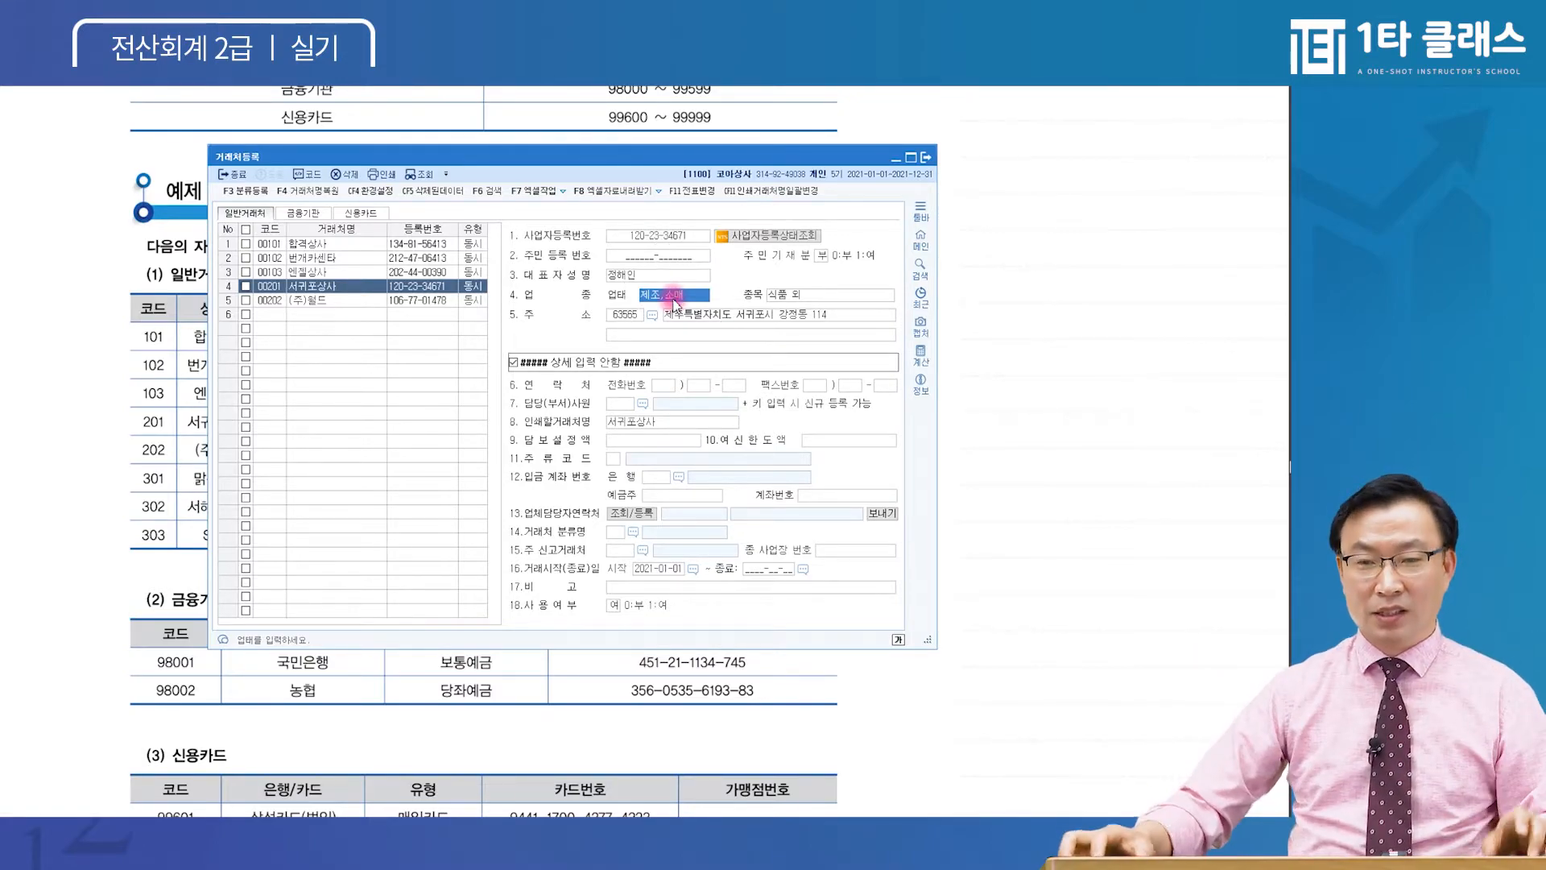
pyautogui.click(727, 320)
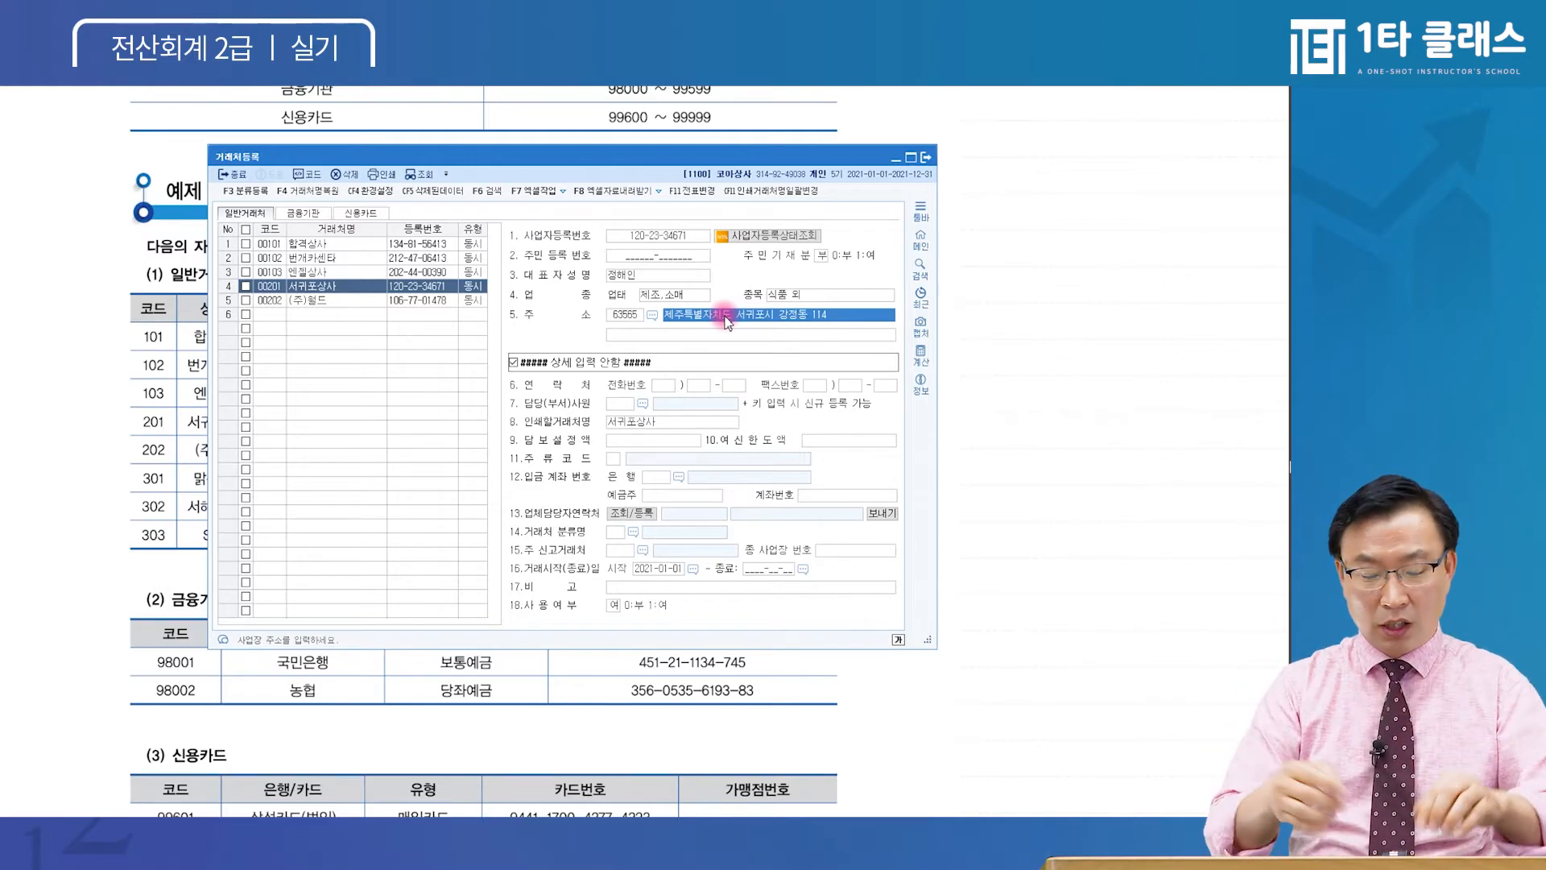
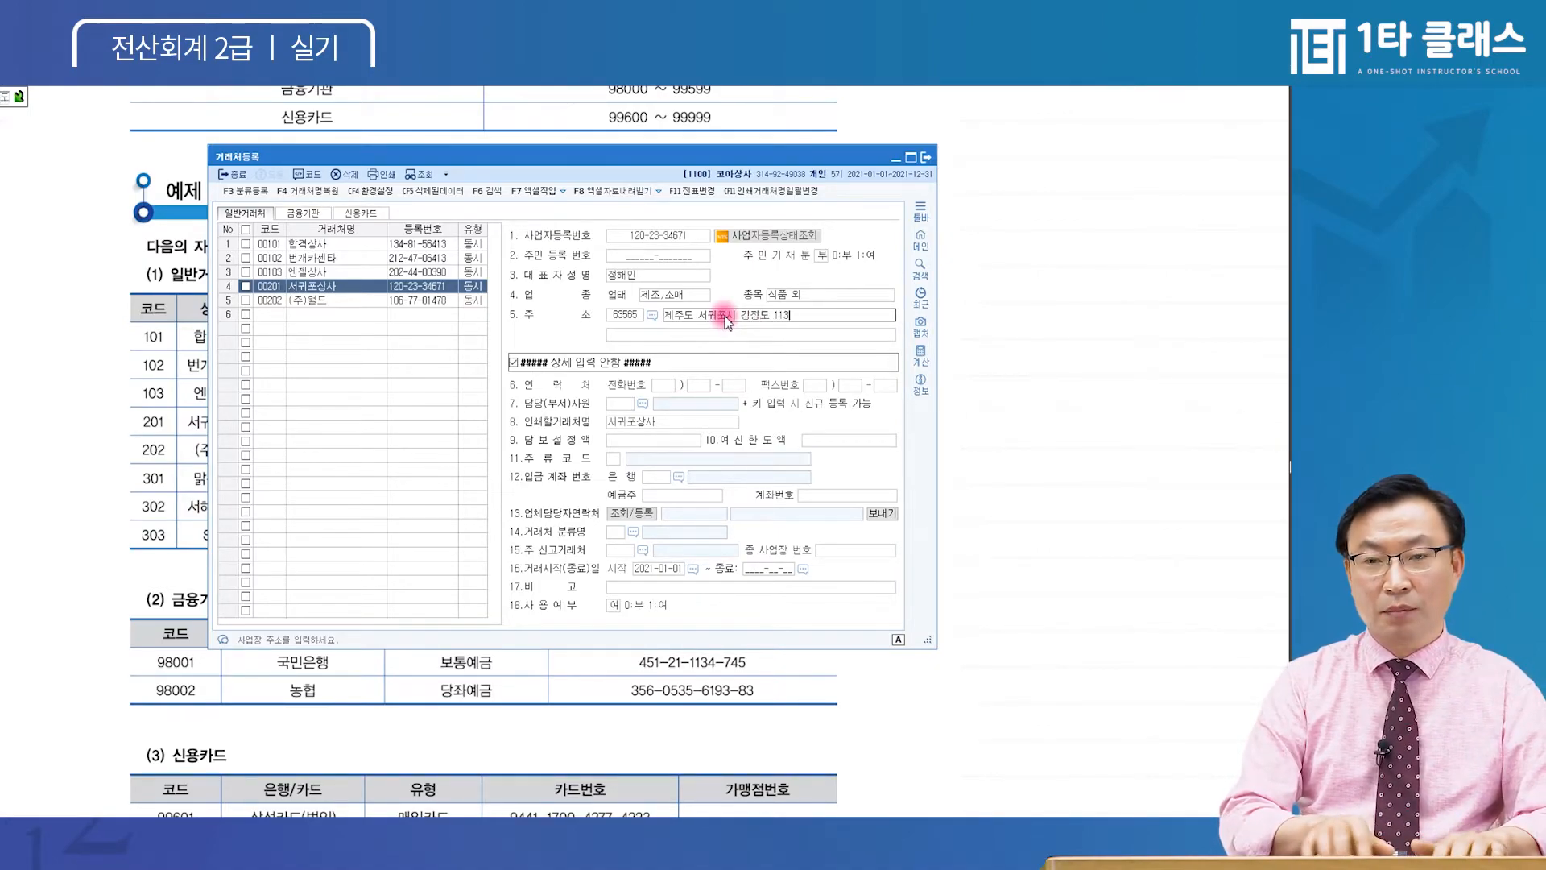
pyautogui.press('Return')
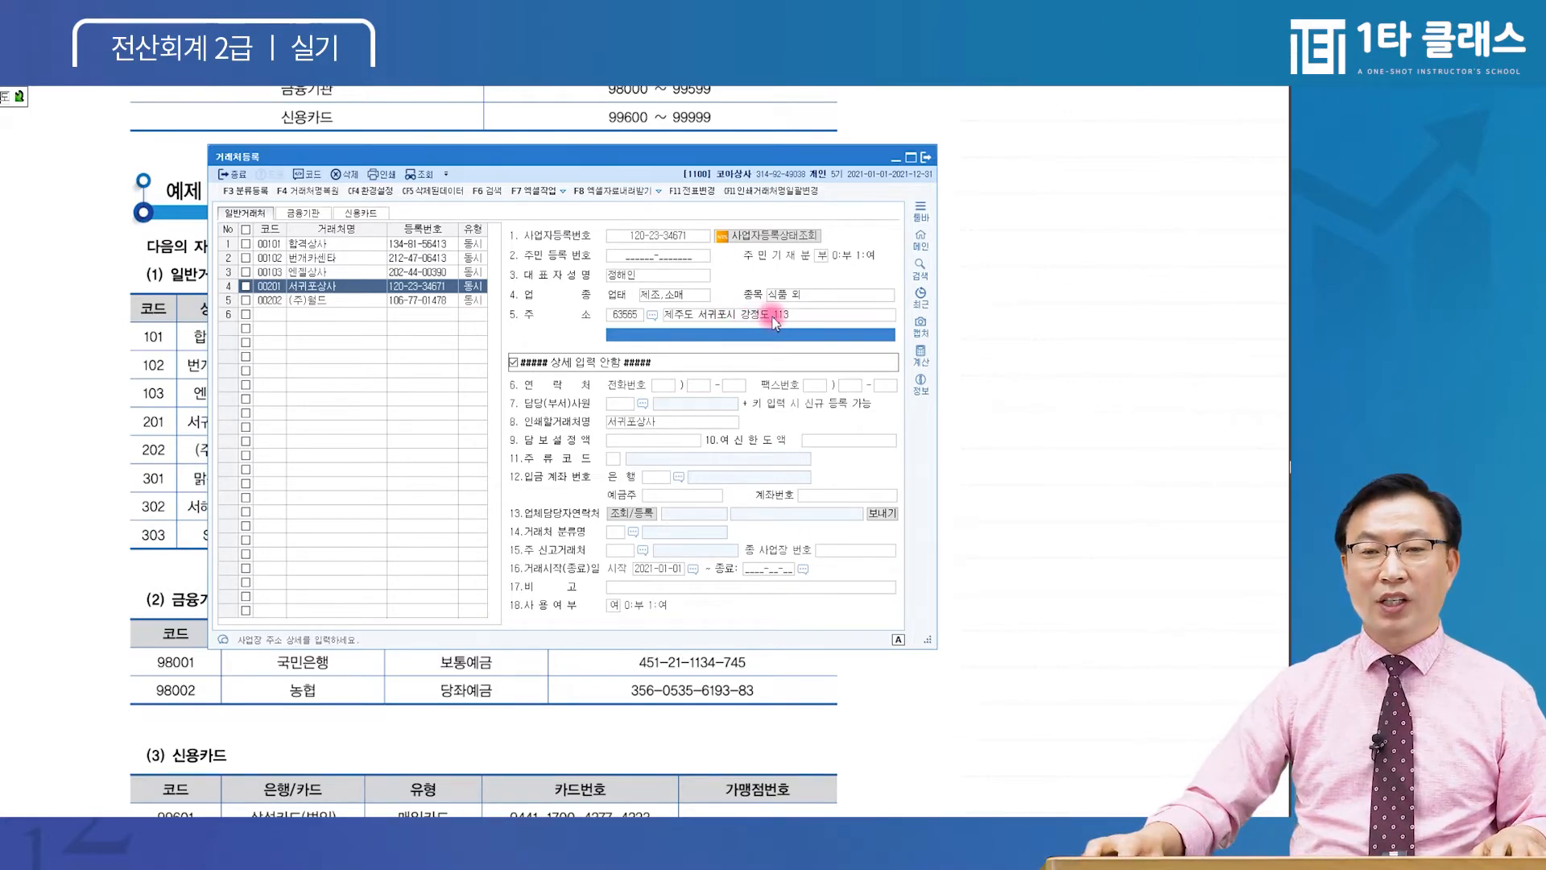
pyautogui.click(805, 316)
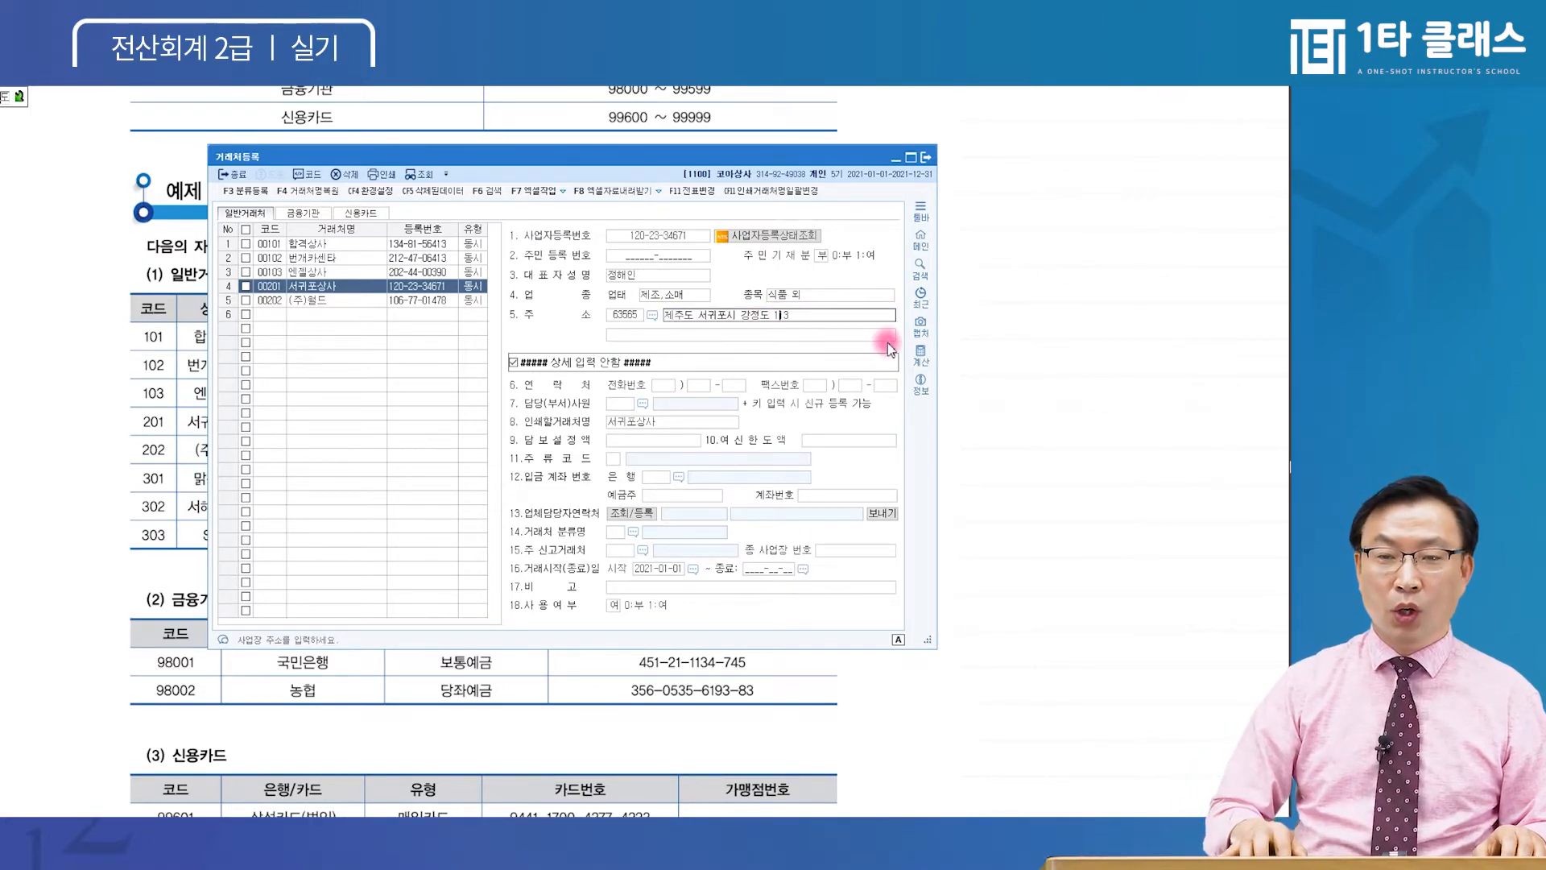
pyautogui.press('BackSpace')
pyautogui.write('동')
pyautogui.press('Return')
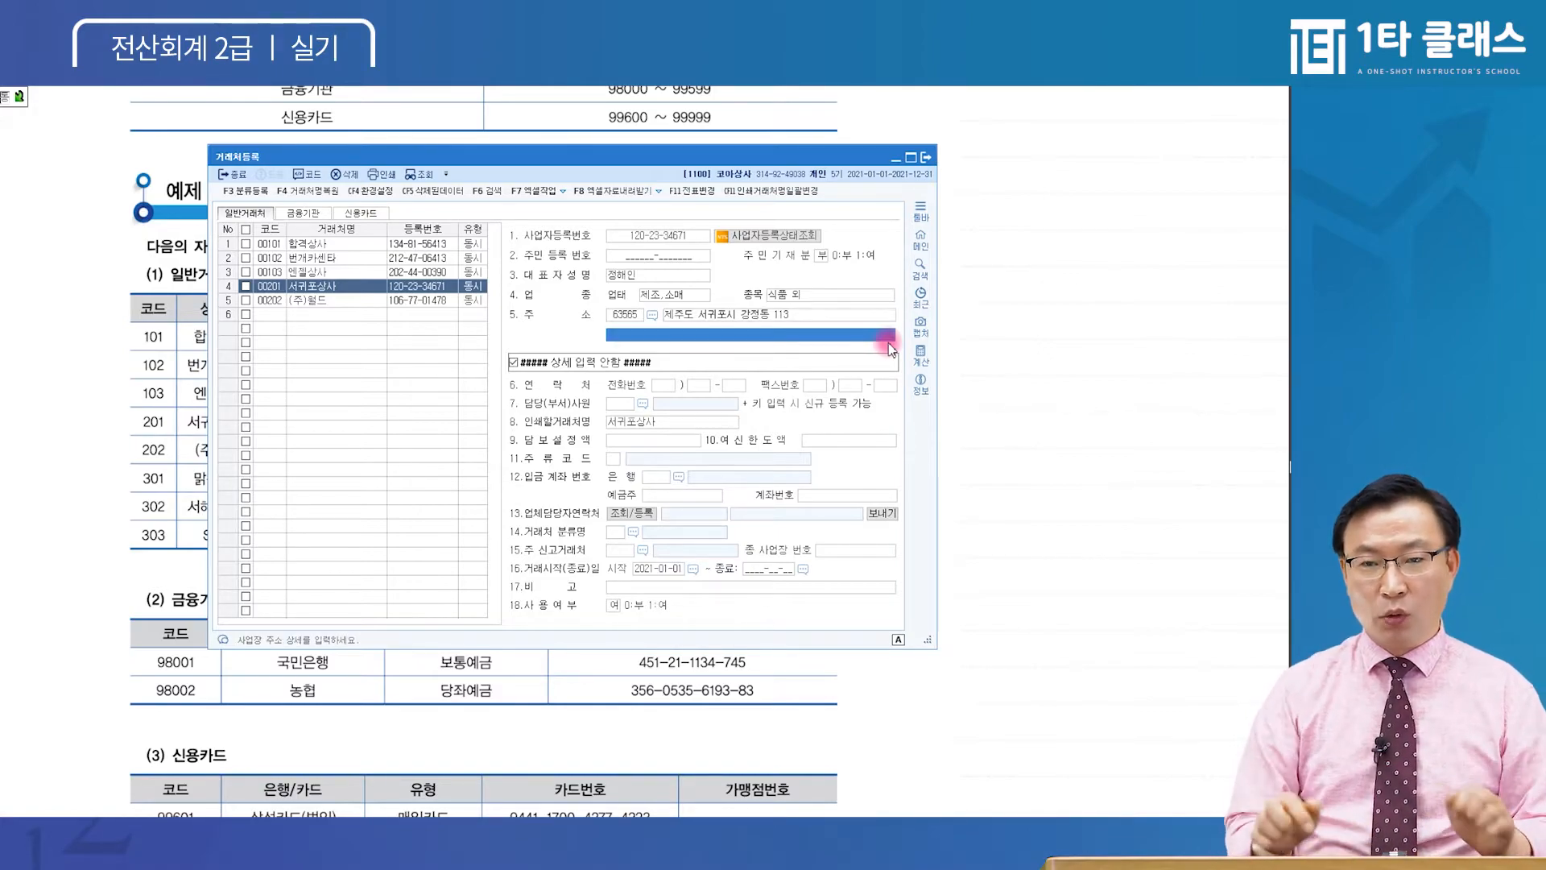
# Delete the business address so it stays blank, then select row 6's code cell
pyautogui.click(683, 315)
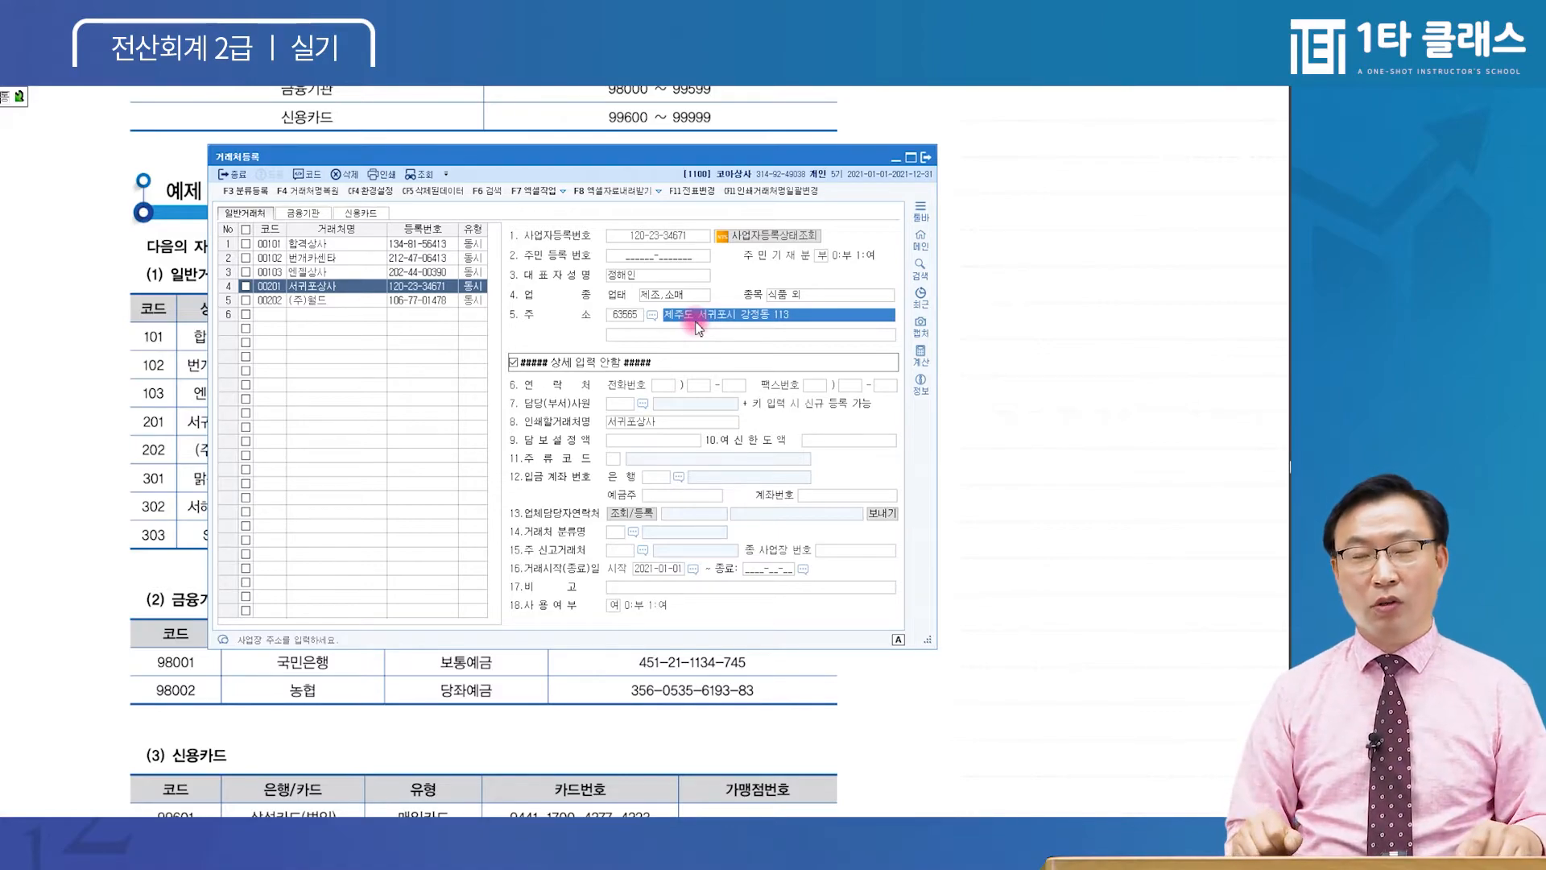
pyautogui.press('Delete')
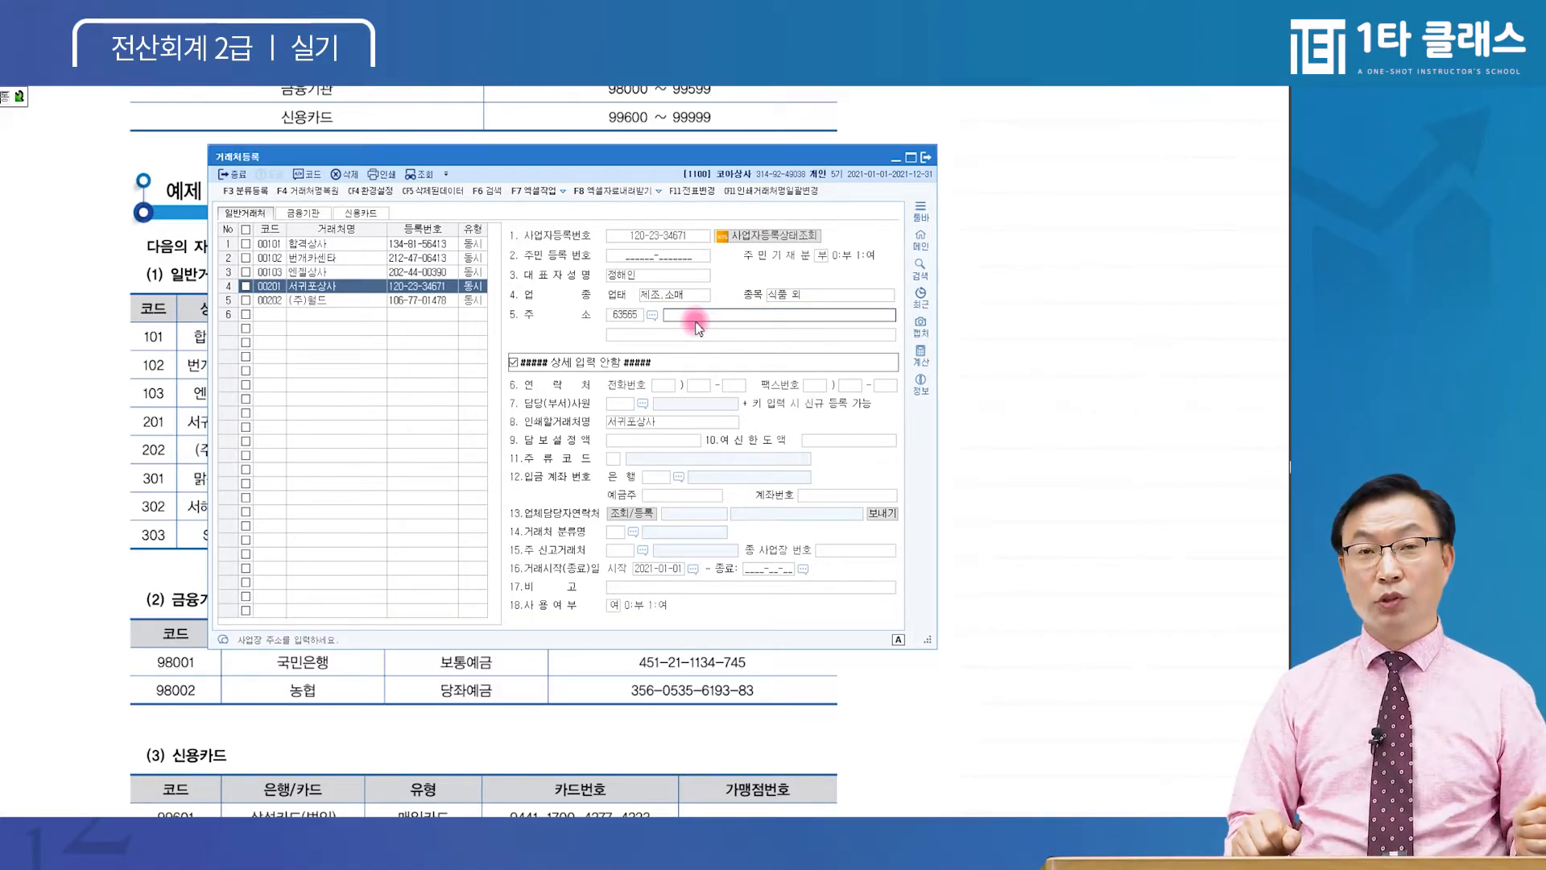
pyautogui.hotkey('ctrl', 'z')
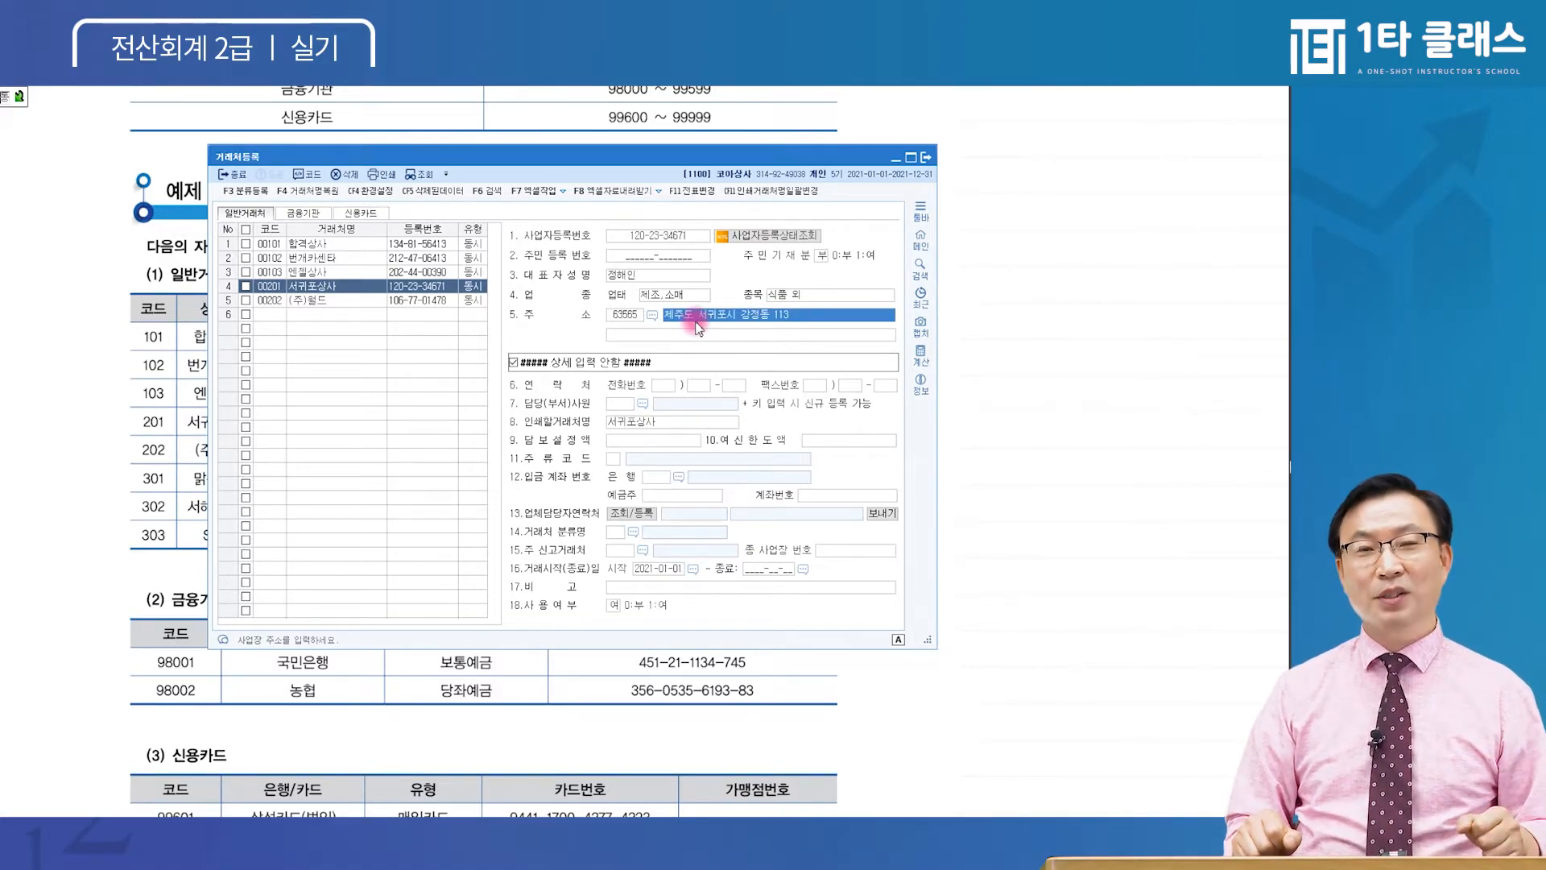
pyautogui.press('Delete')
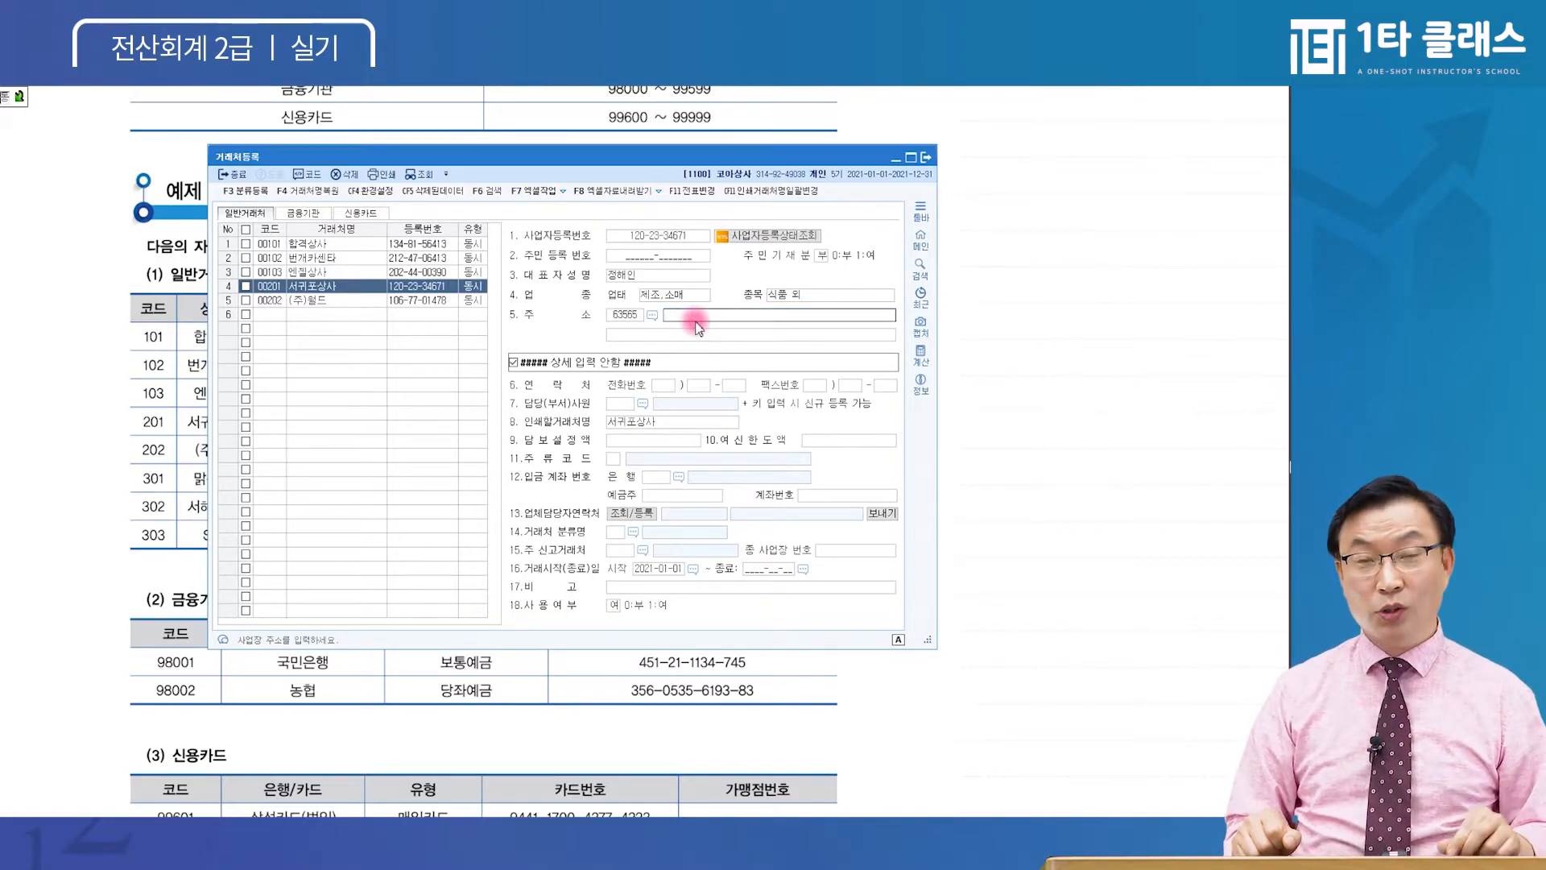
pyautogui.hotkey('ctrl', 'z')
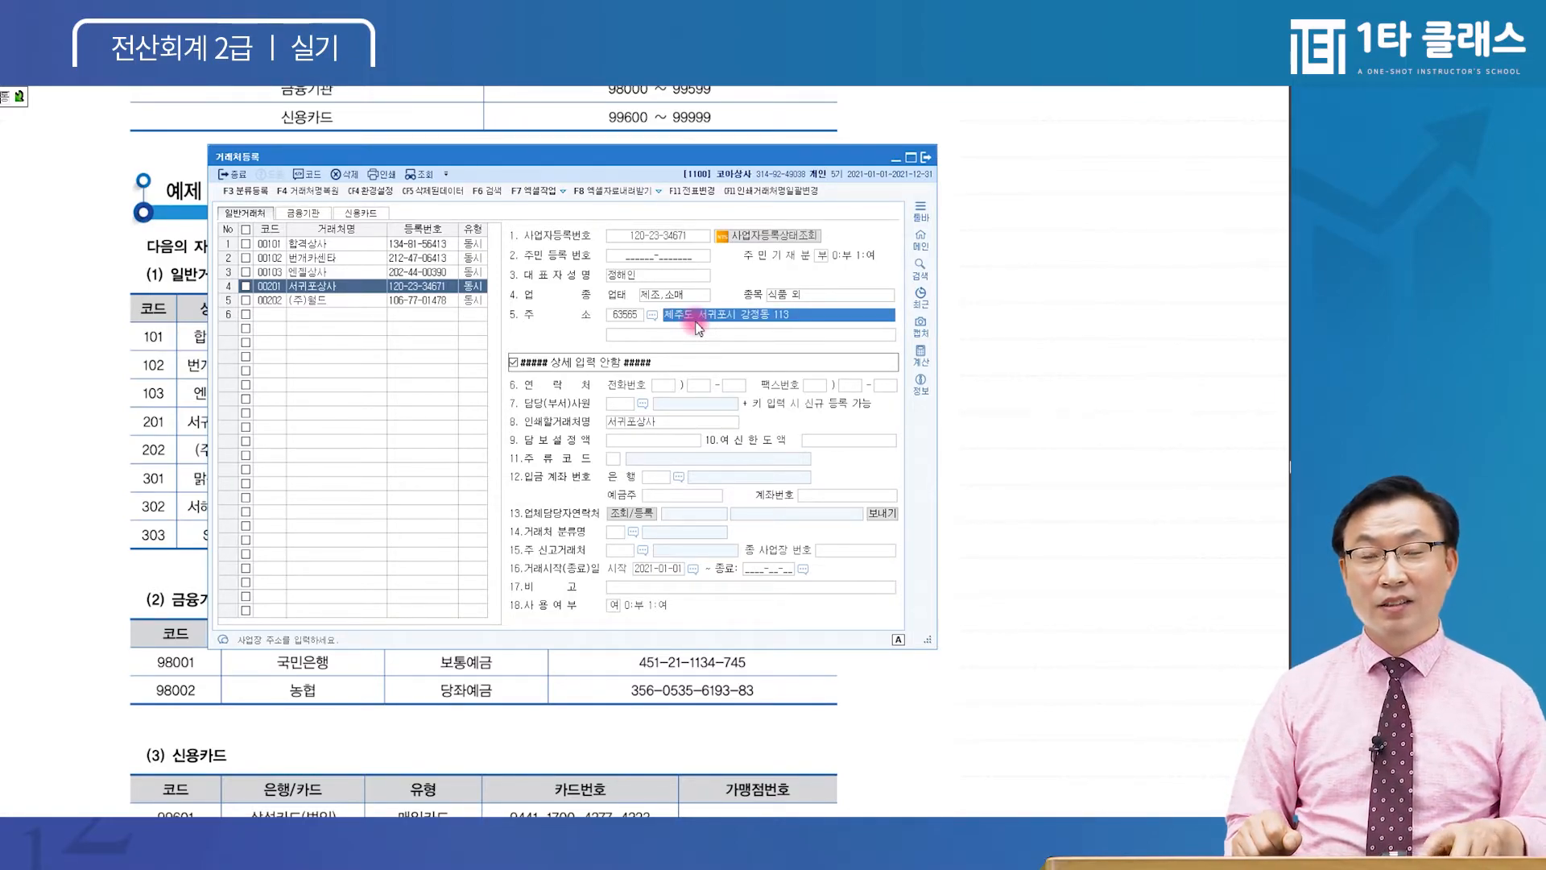
pyautogui.press('Delete')
pyautogui.press('Return')
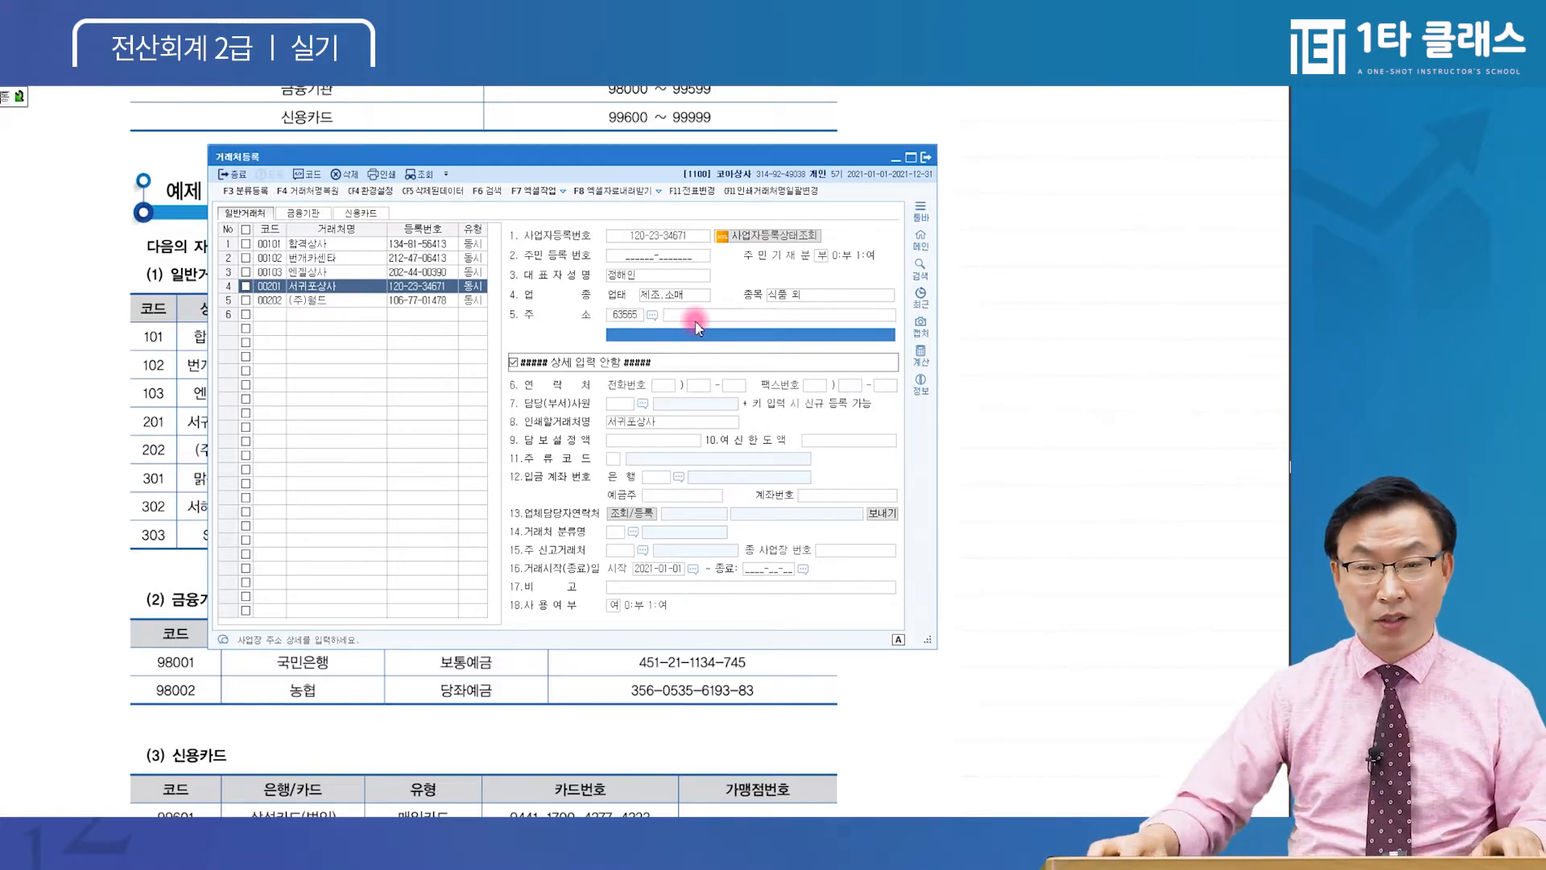
pyautogui.click(278, 315)
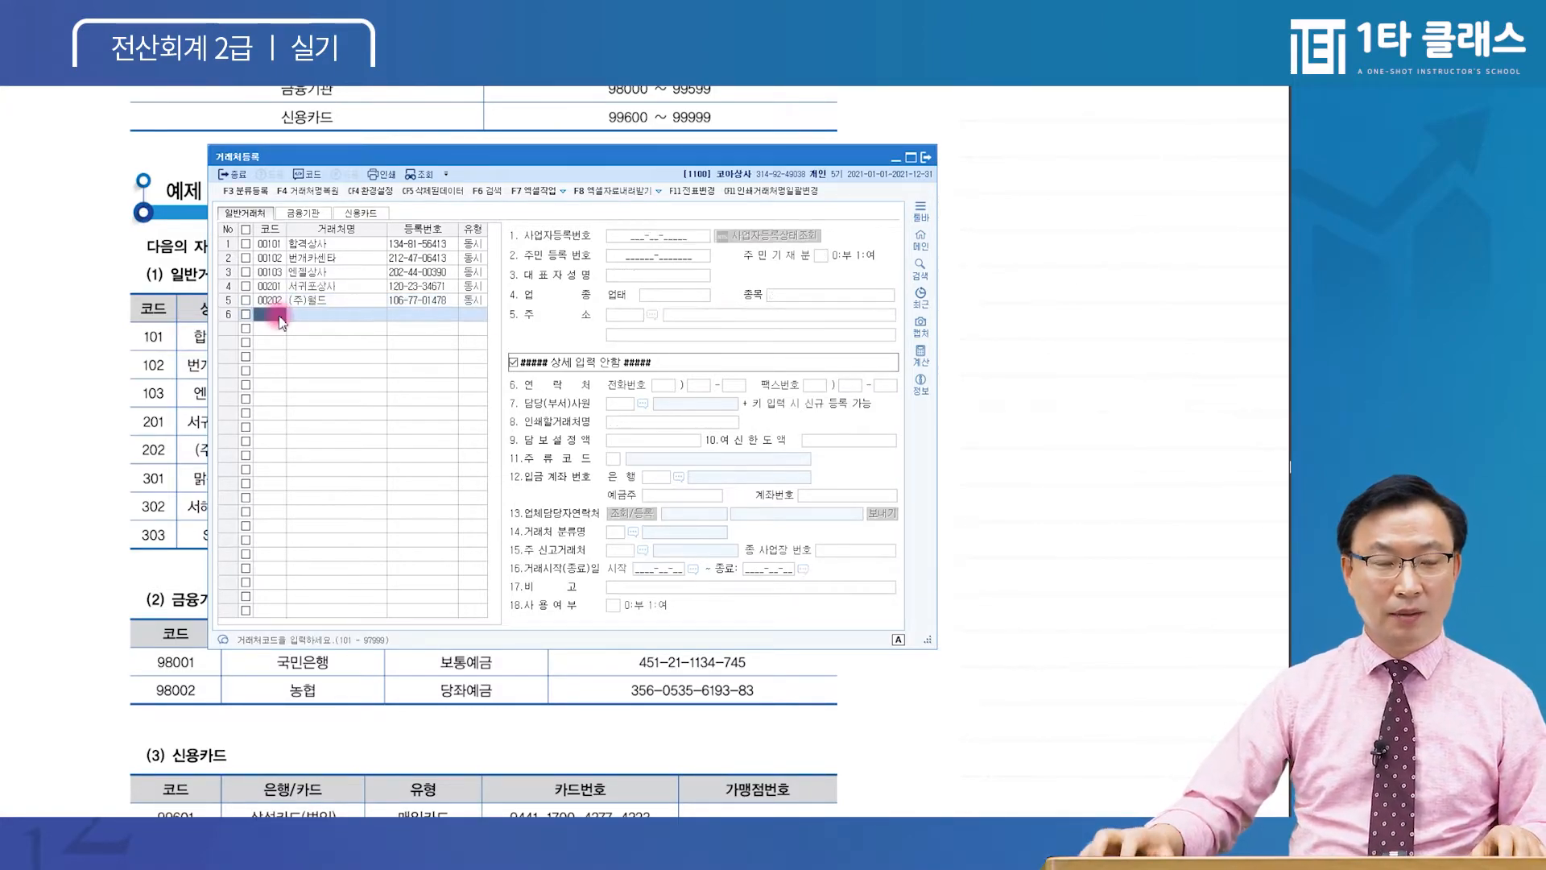
# Add partner 00301 맑은하늘 with type 동시
pyautogui.write('301')
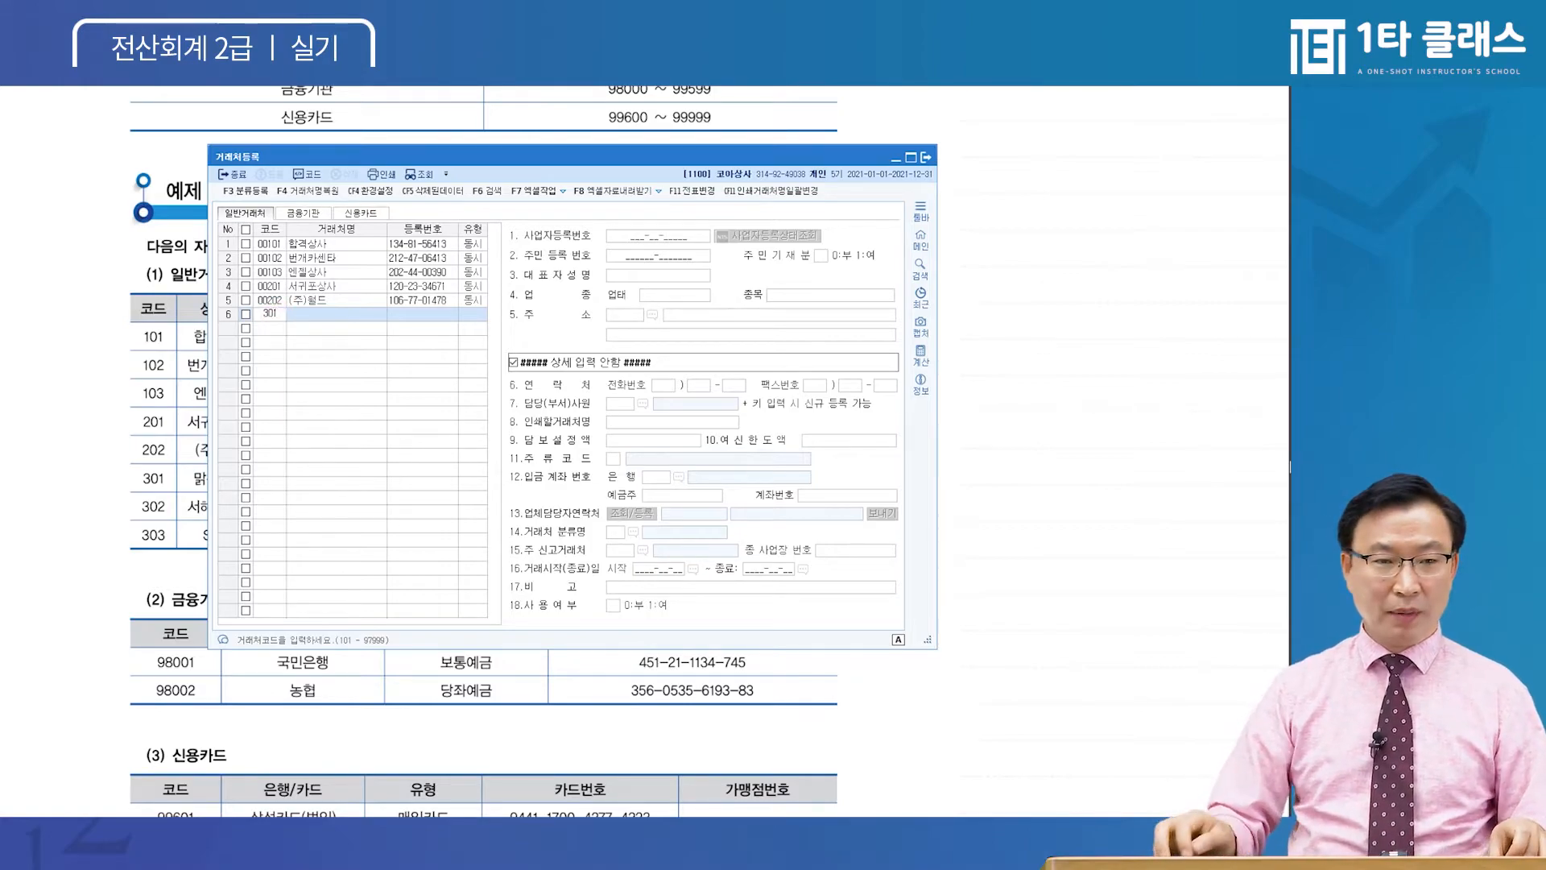
pyautogui.press('Return')
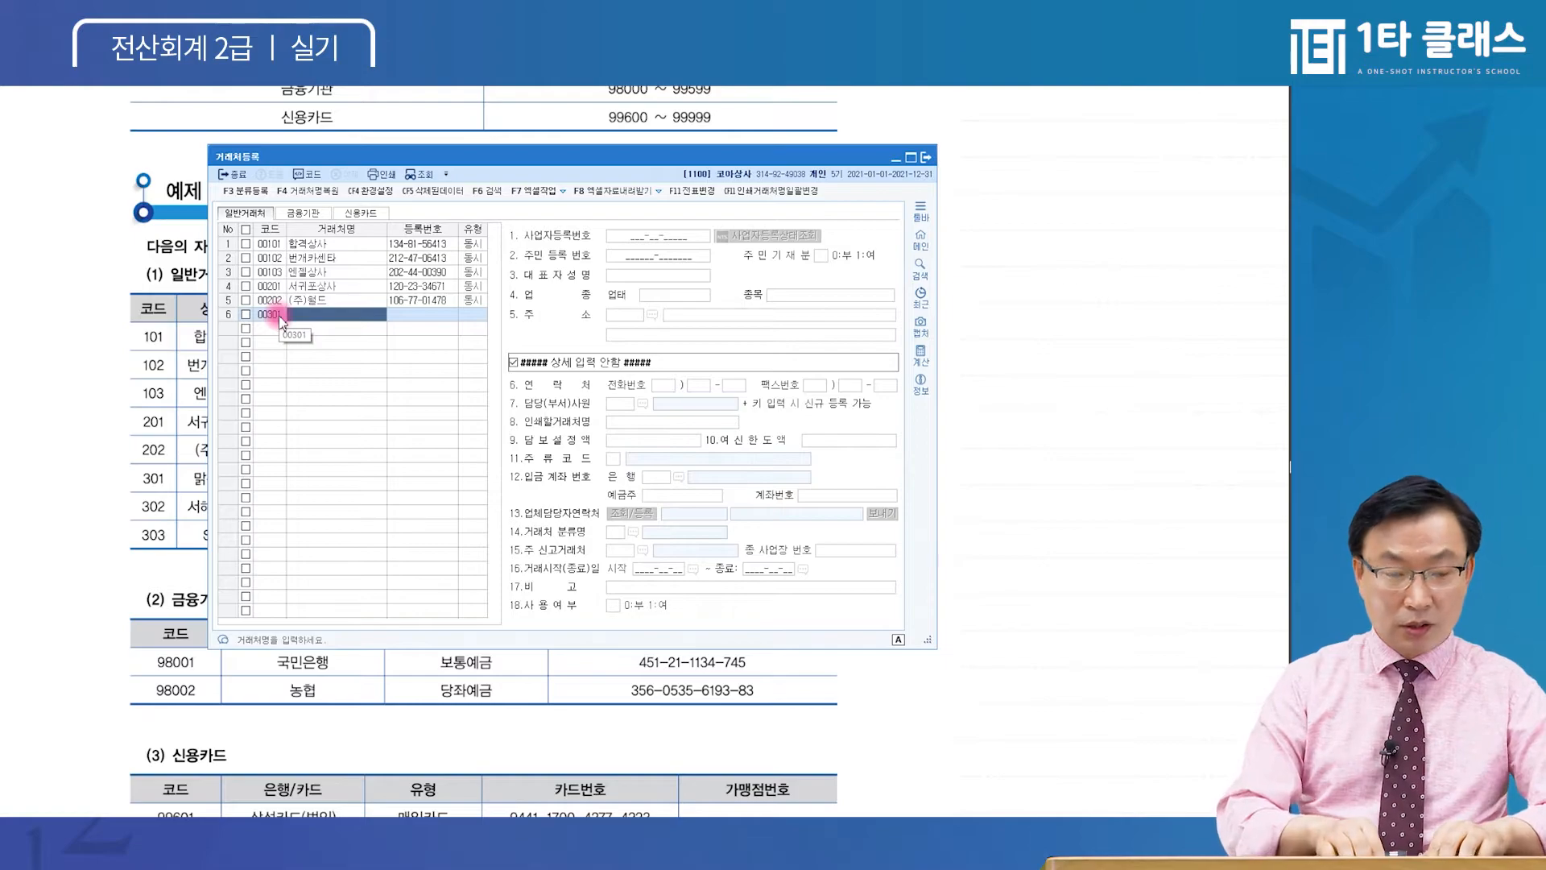
pyautogui.write('맑')
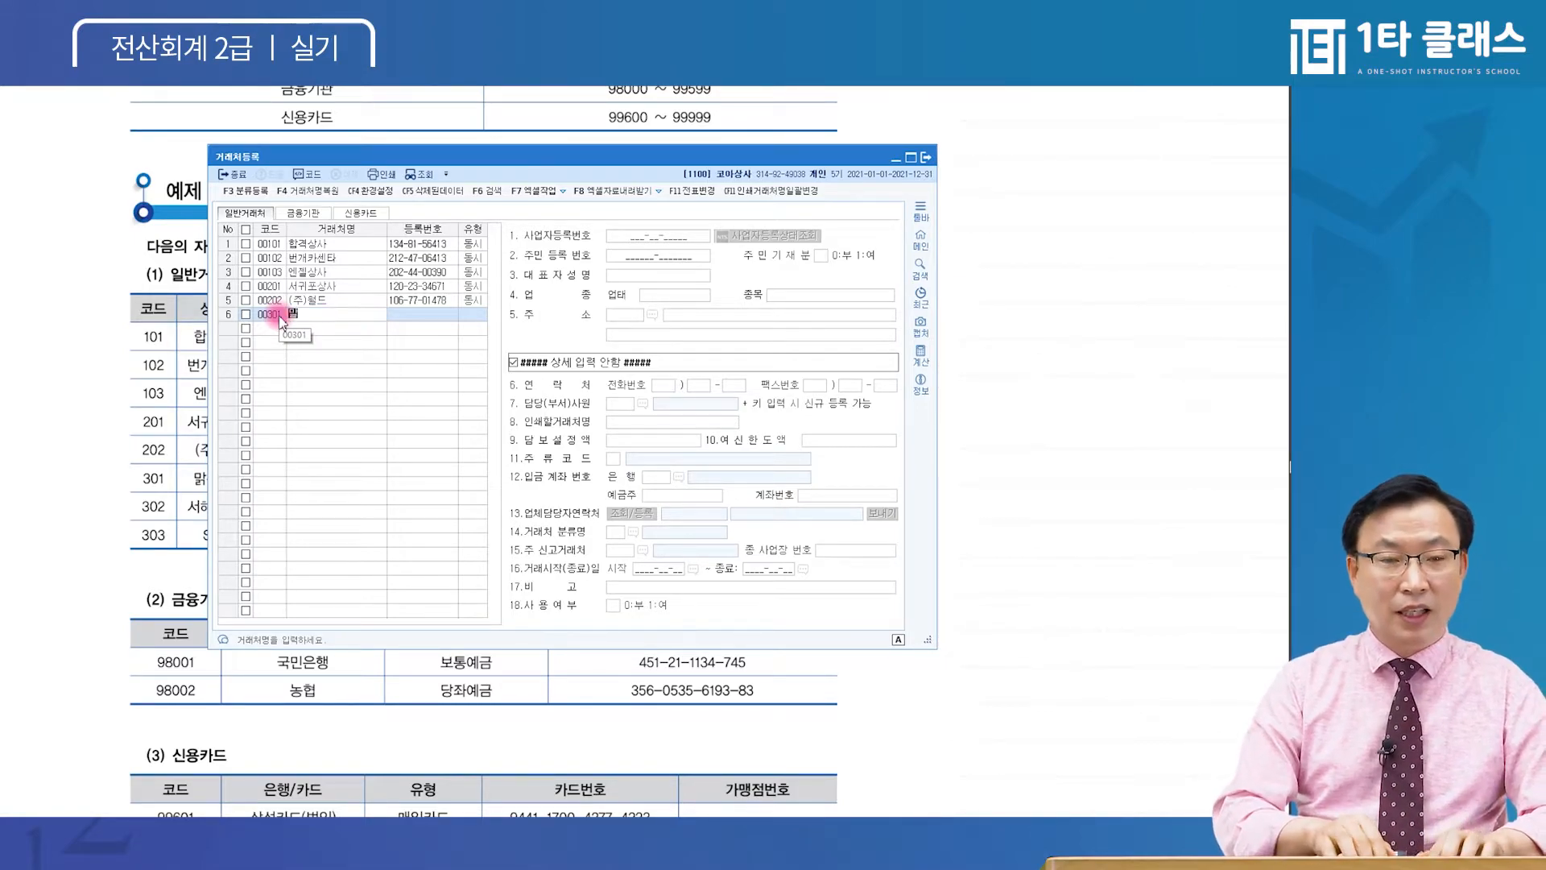
pyautogui.write('은힐늘')
pyautogui.press('Return')
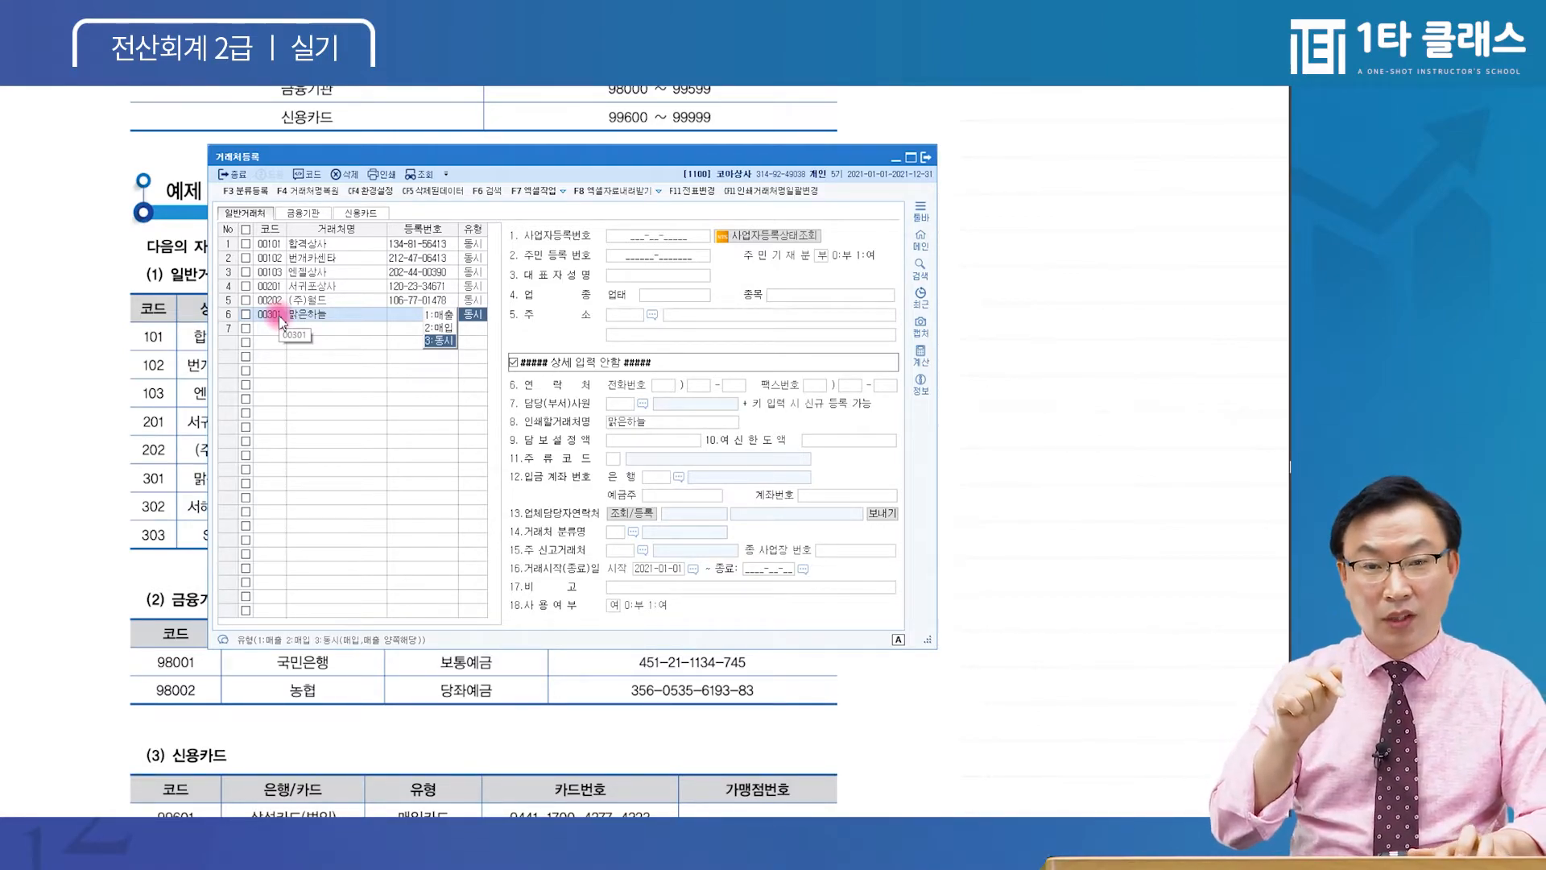
pyautogui.press('Return')
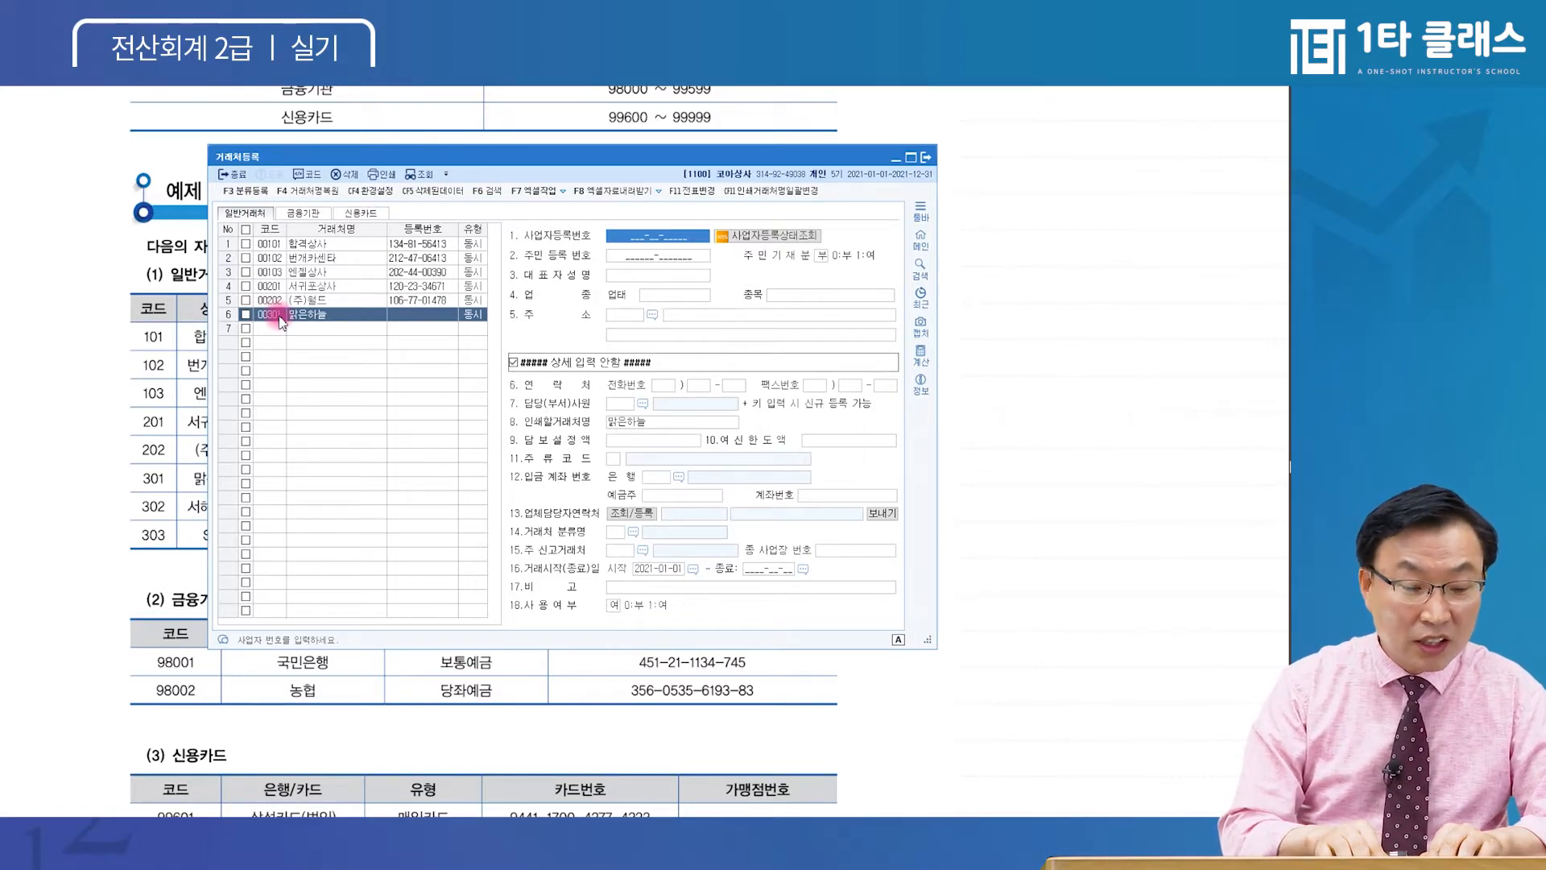
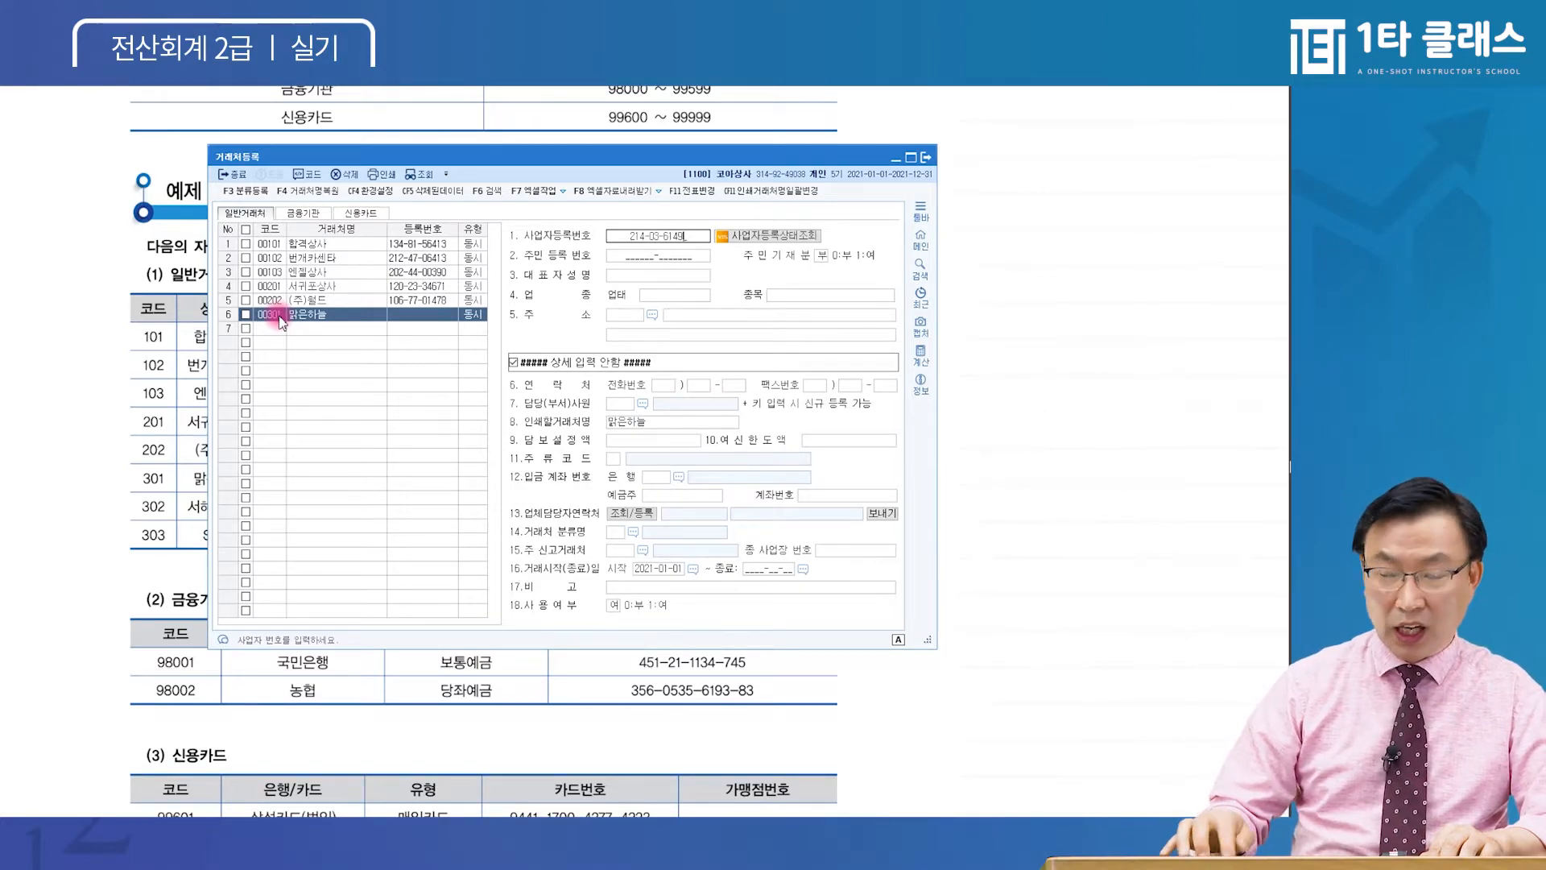
pyautogui.press('Return')
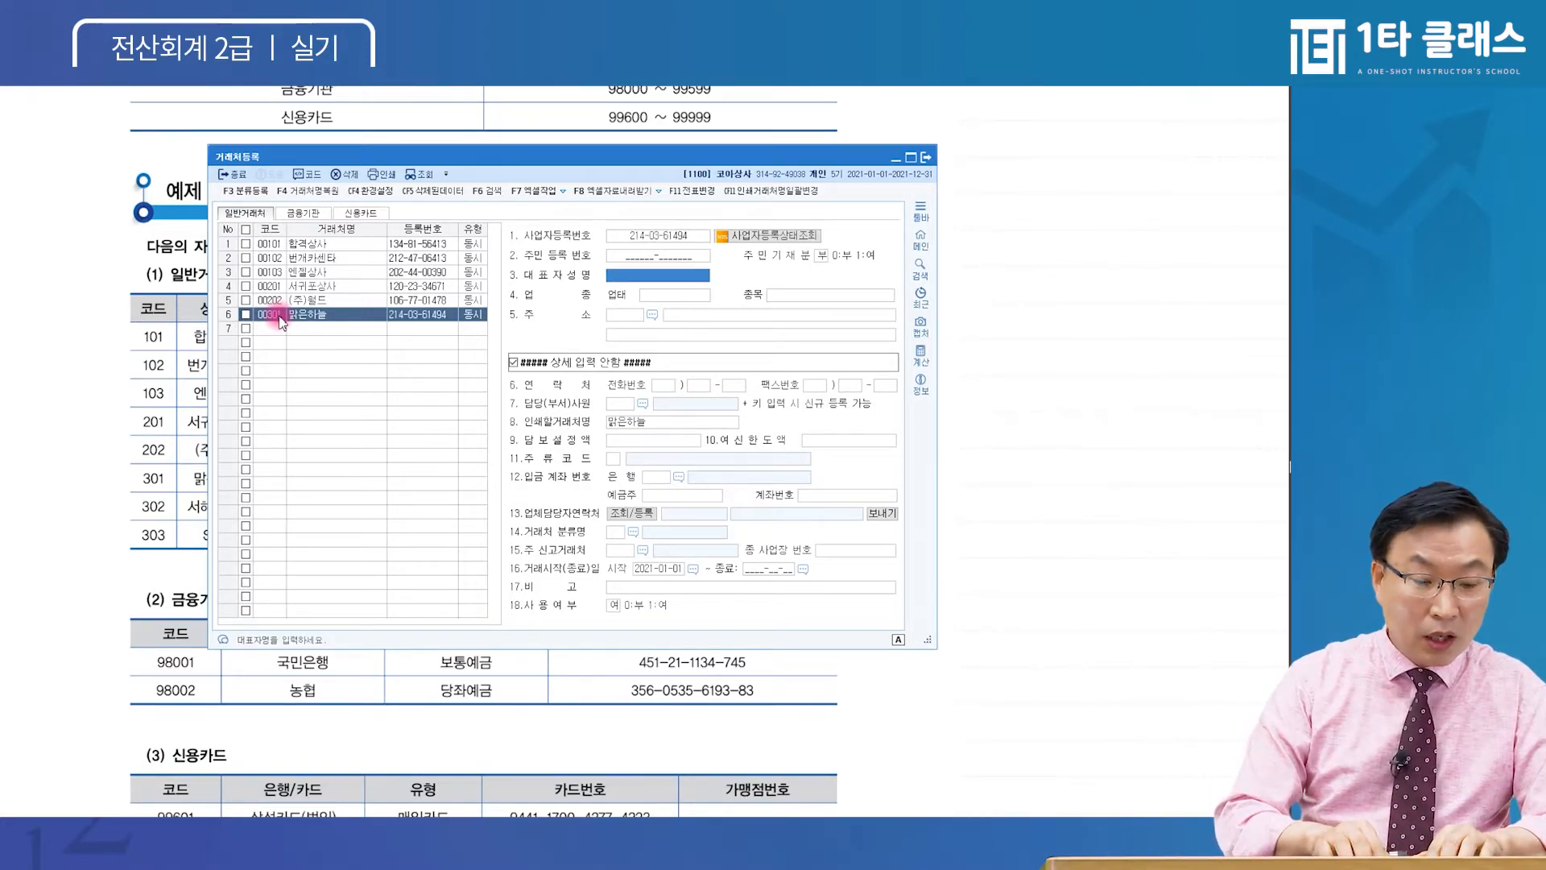
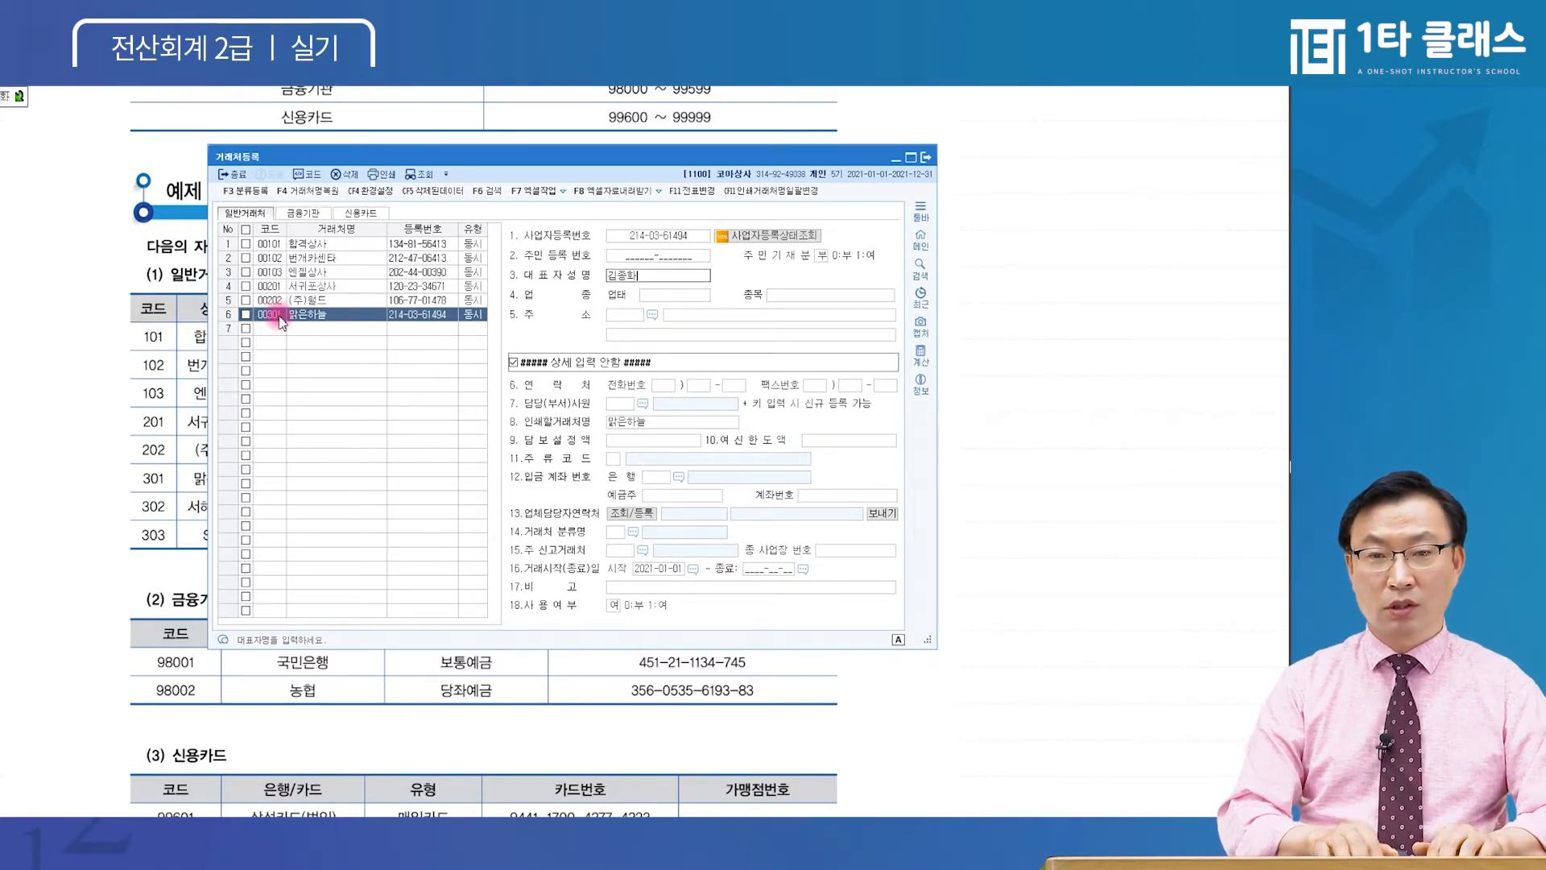
pyautogui.press('Return')
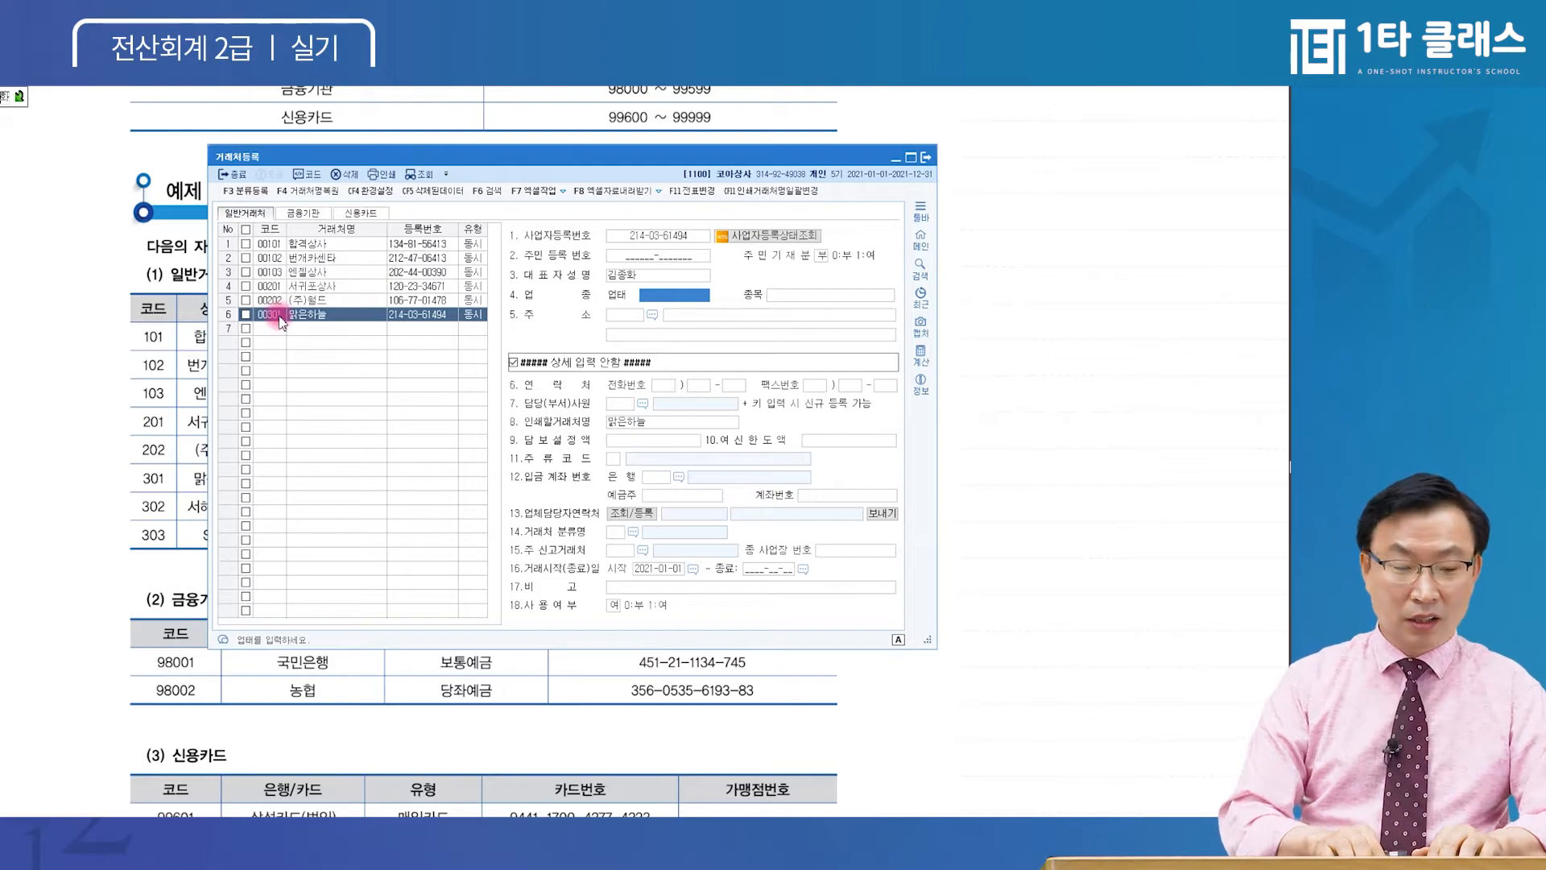
pyautogui.write('교육서비스')
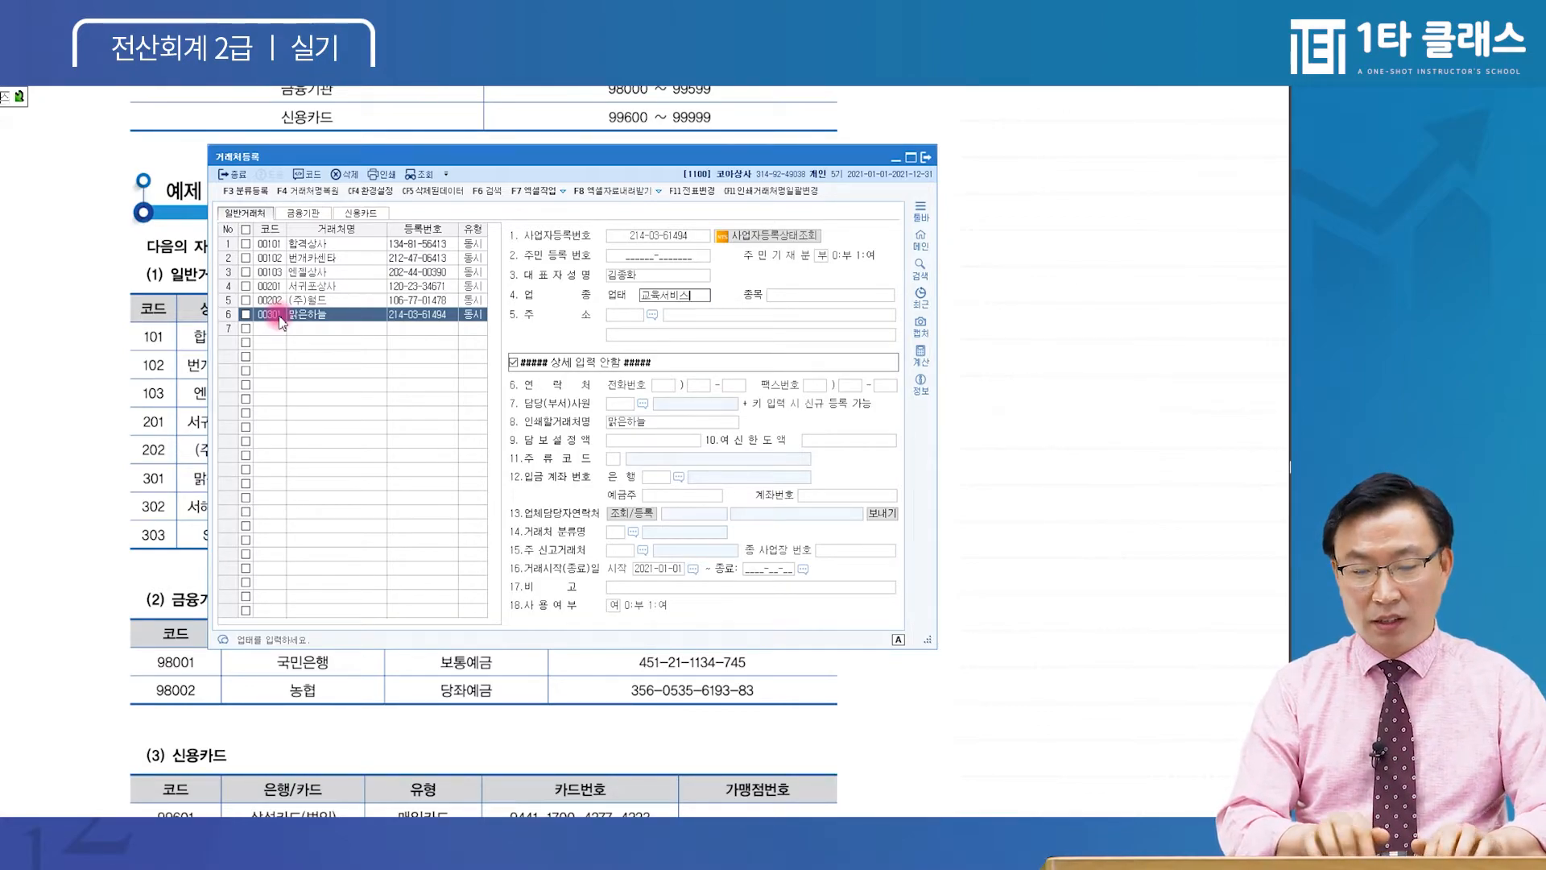
pyautogui.press('Return')
pyautogui.write('출판 외')
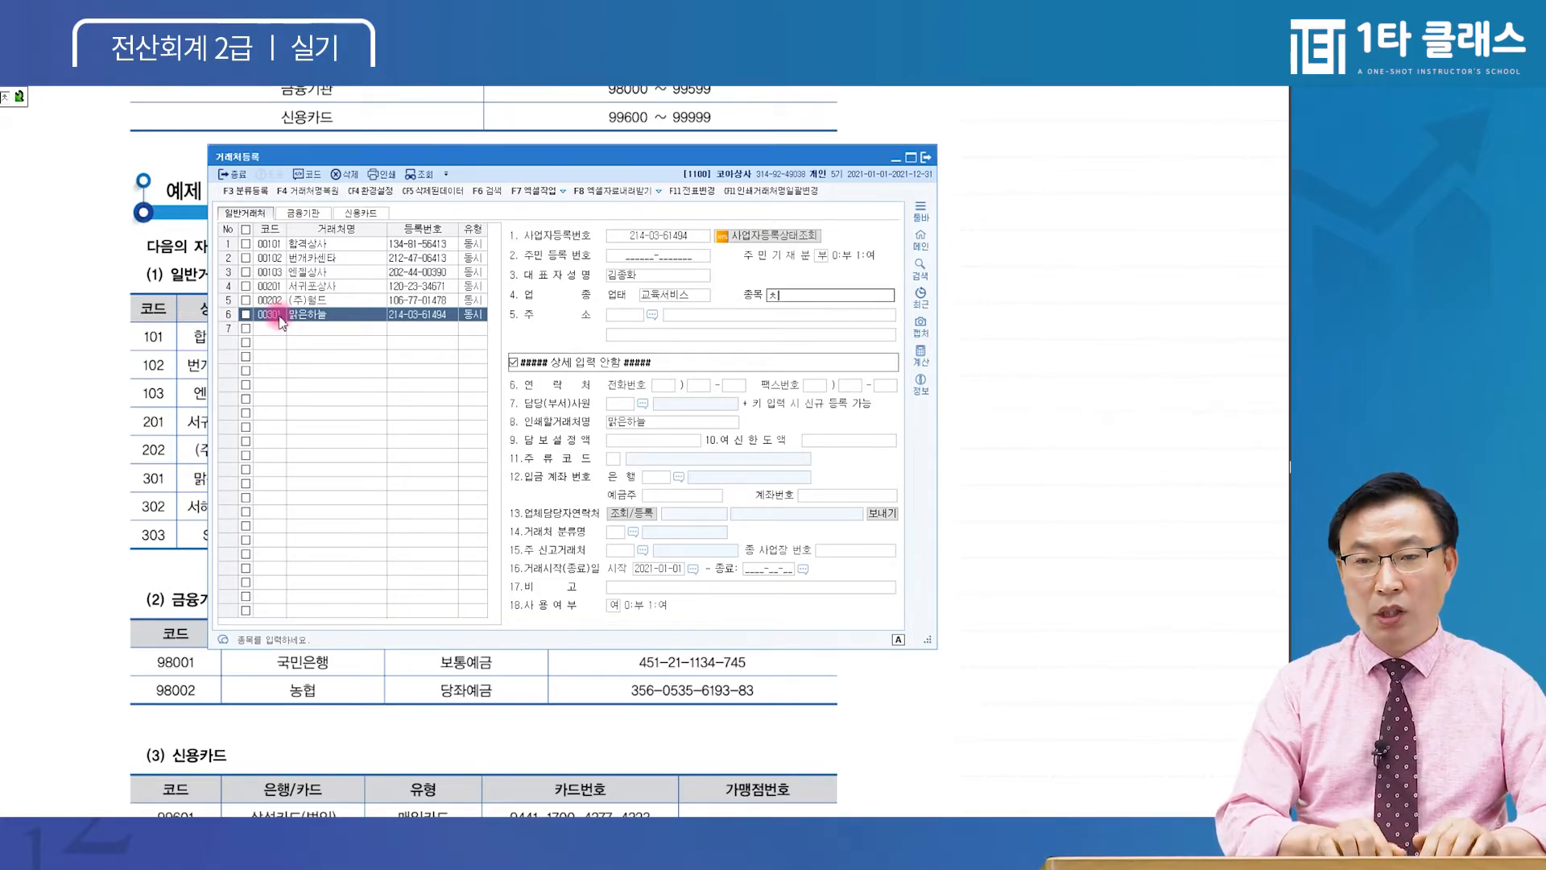
pyautogui.press('Return')
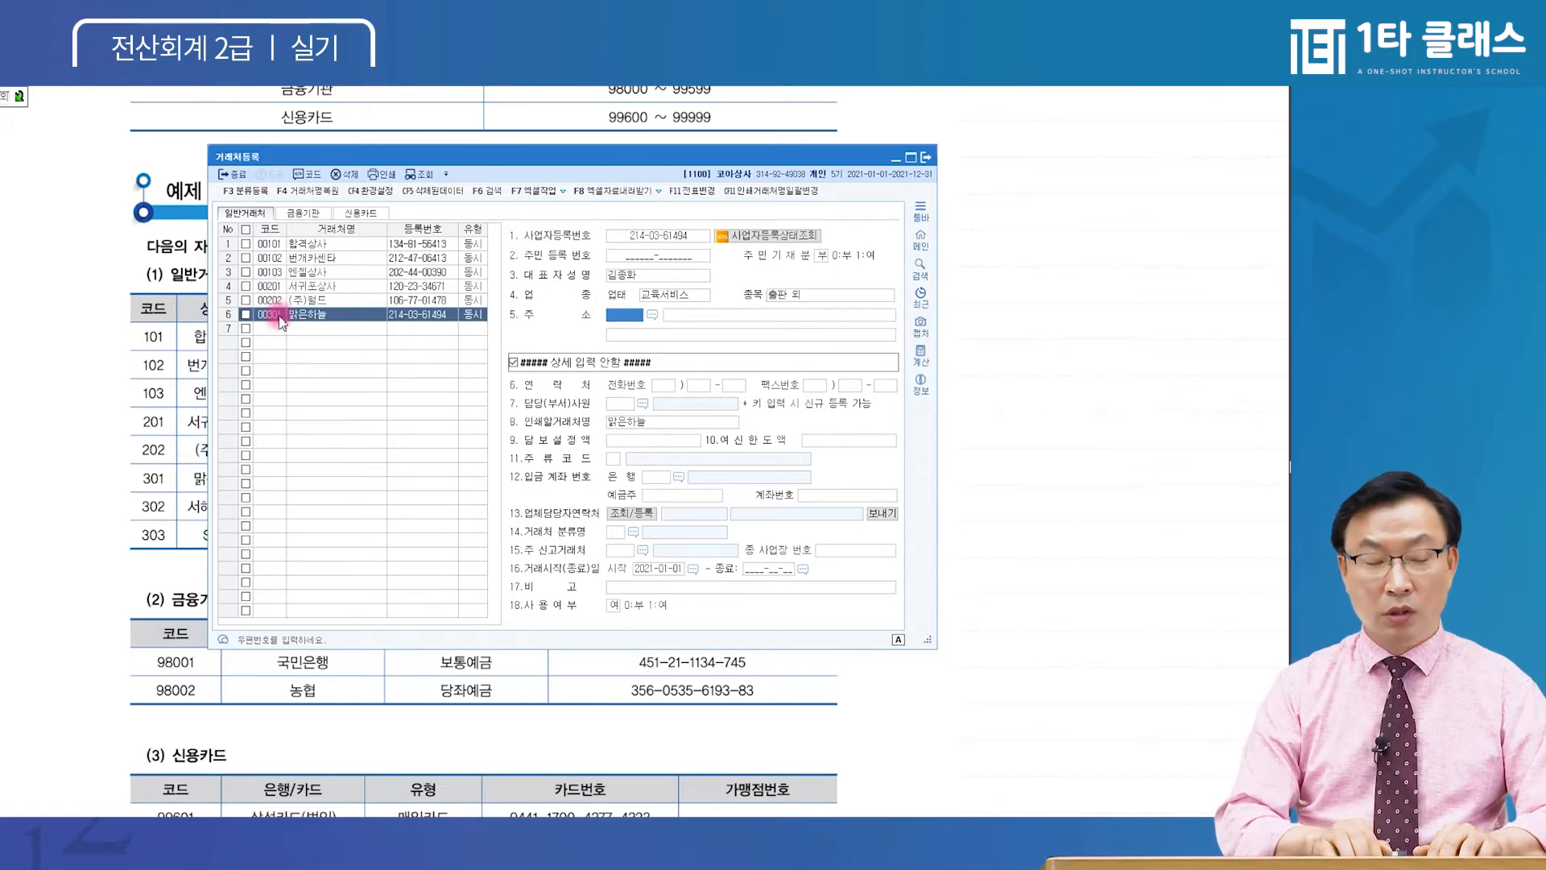
pyautogui.press('F2')
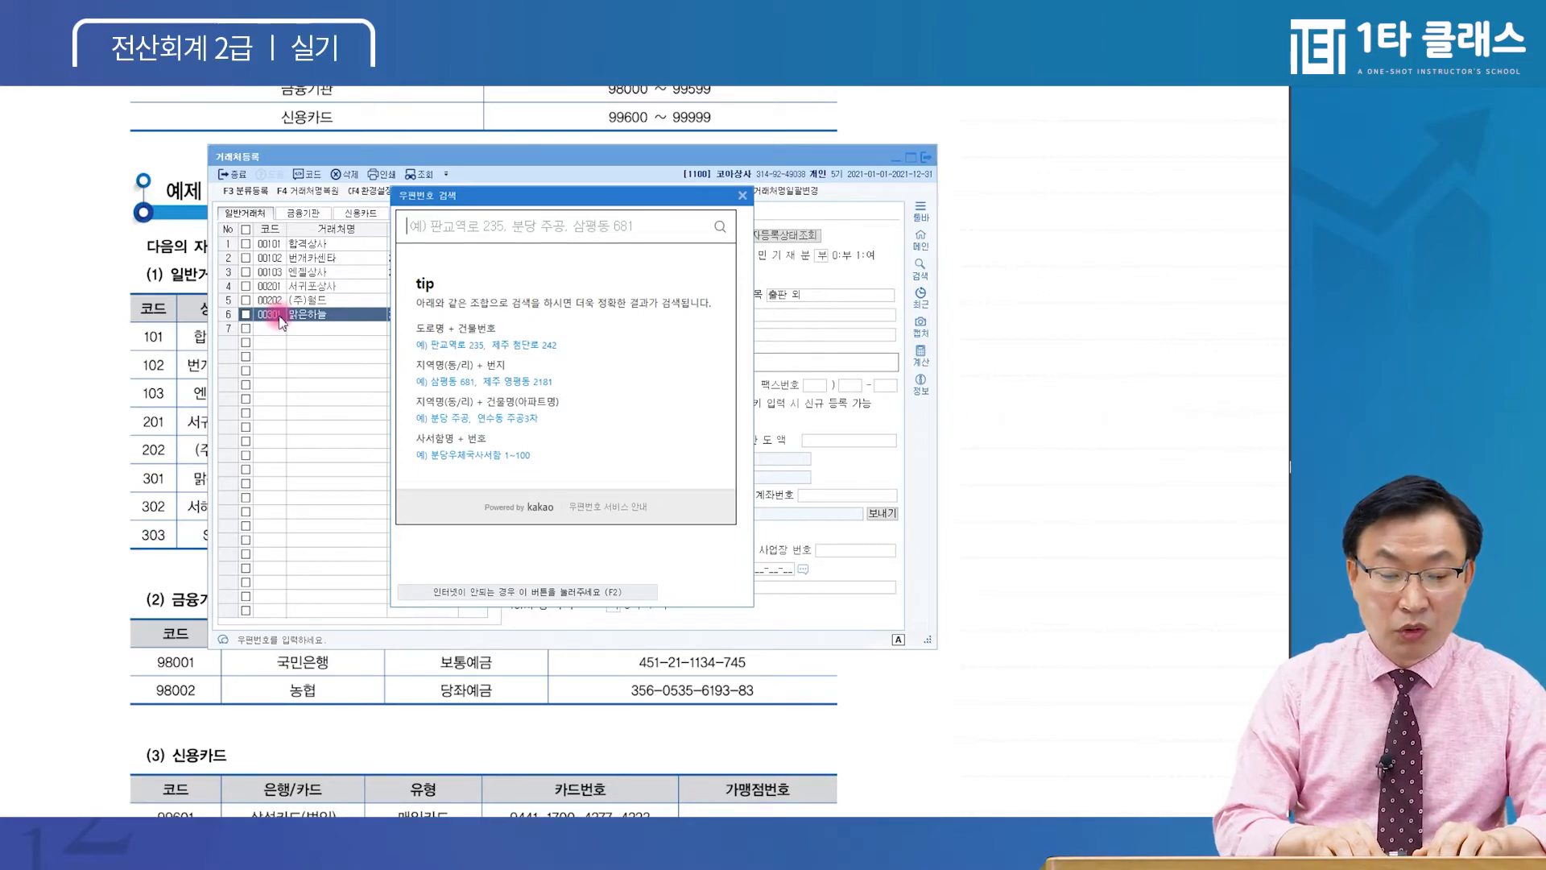
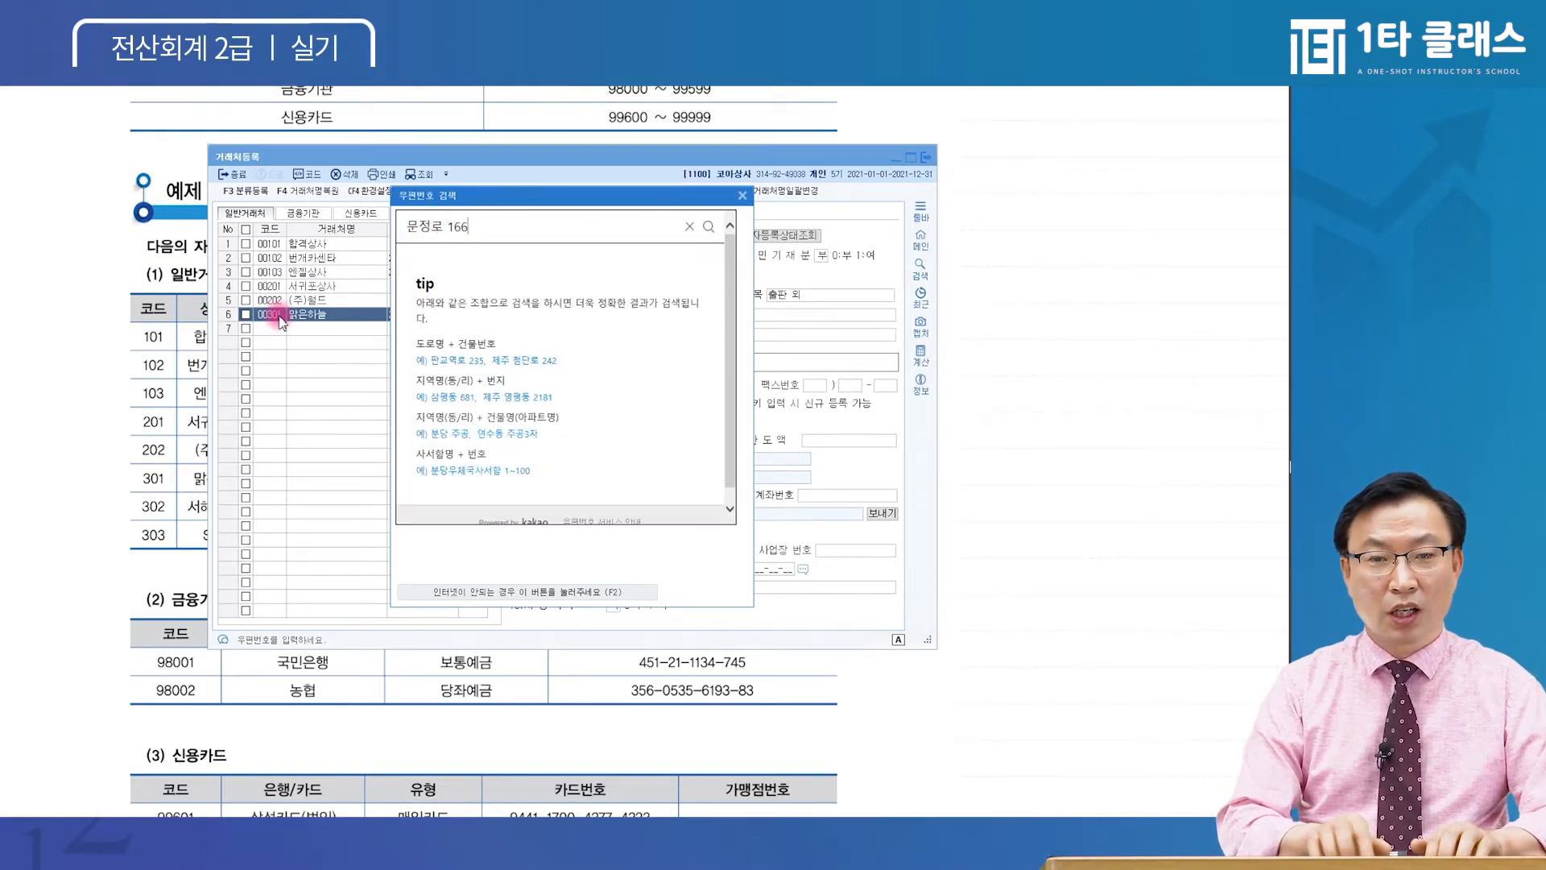
pyautogui.press('Return')
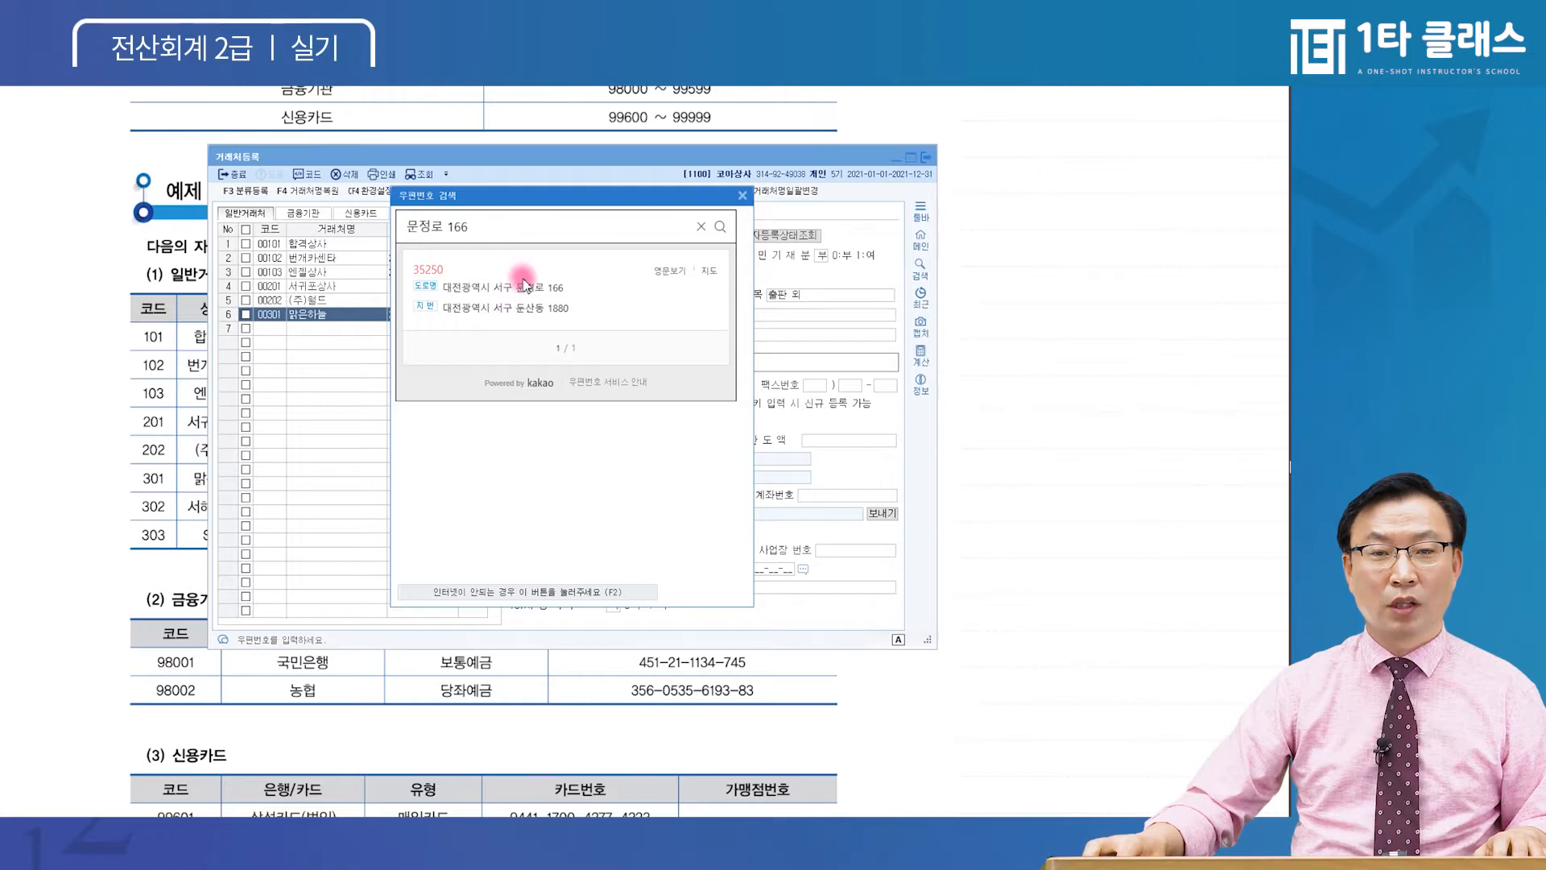
pyautogui.click(523, 290)
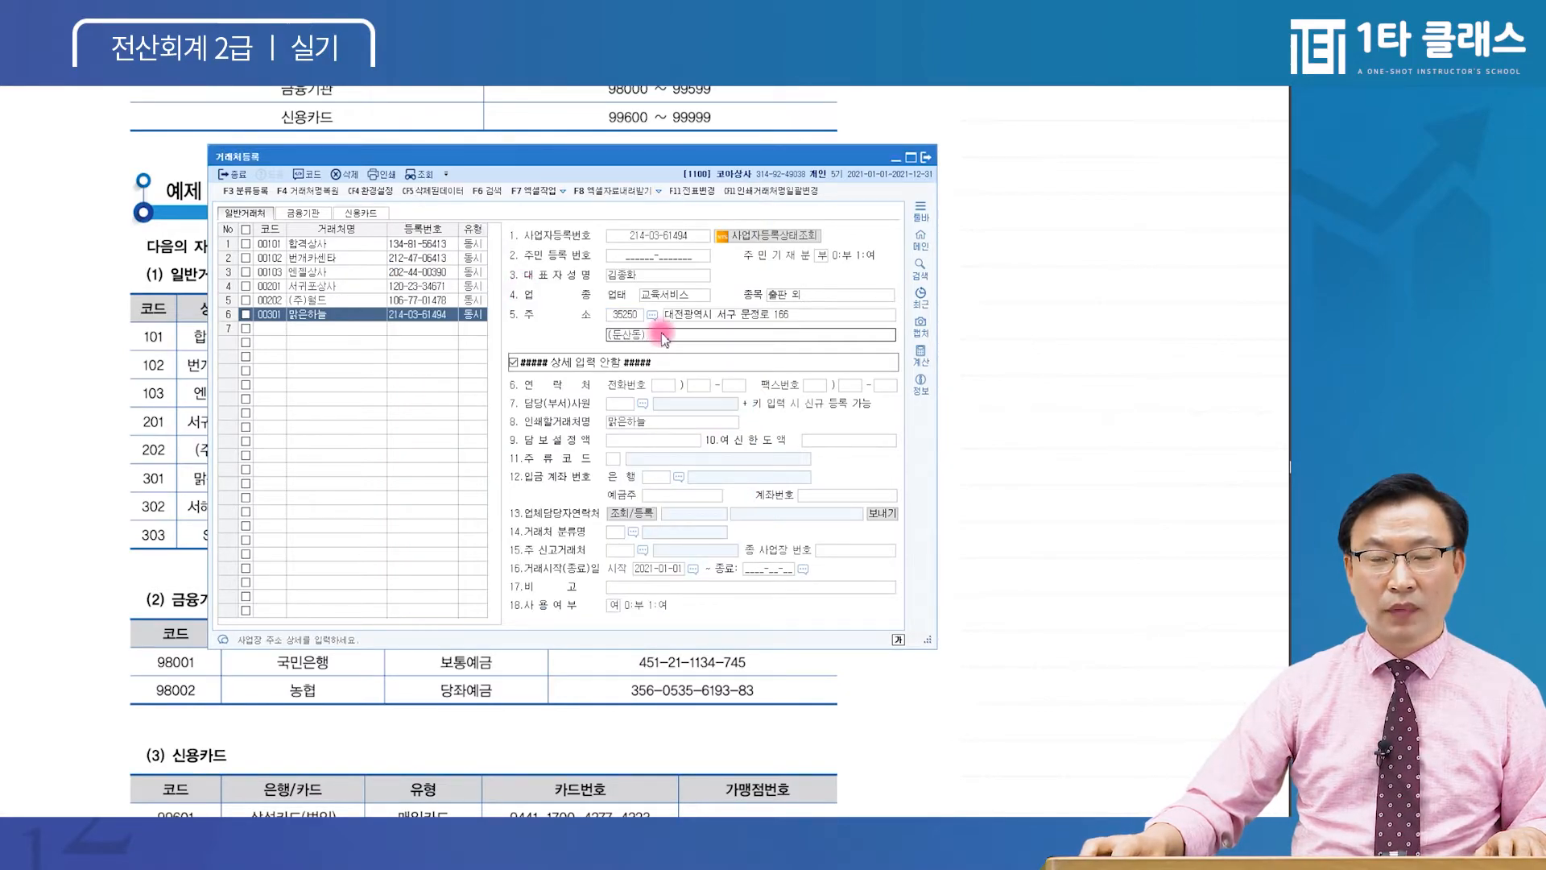
pyautogui.write('601호')
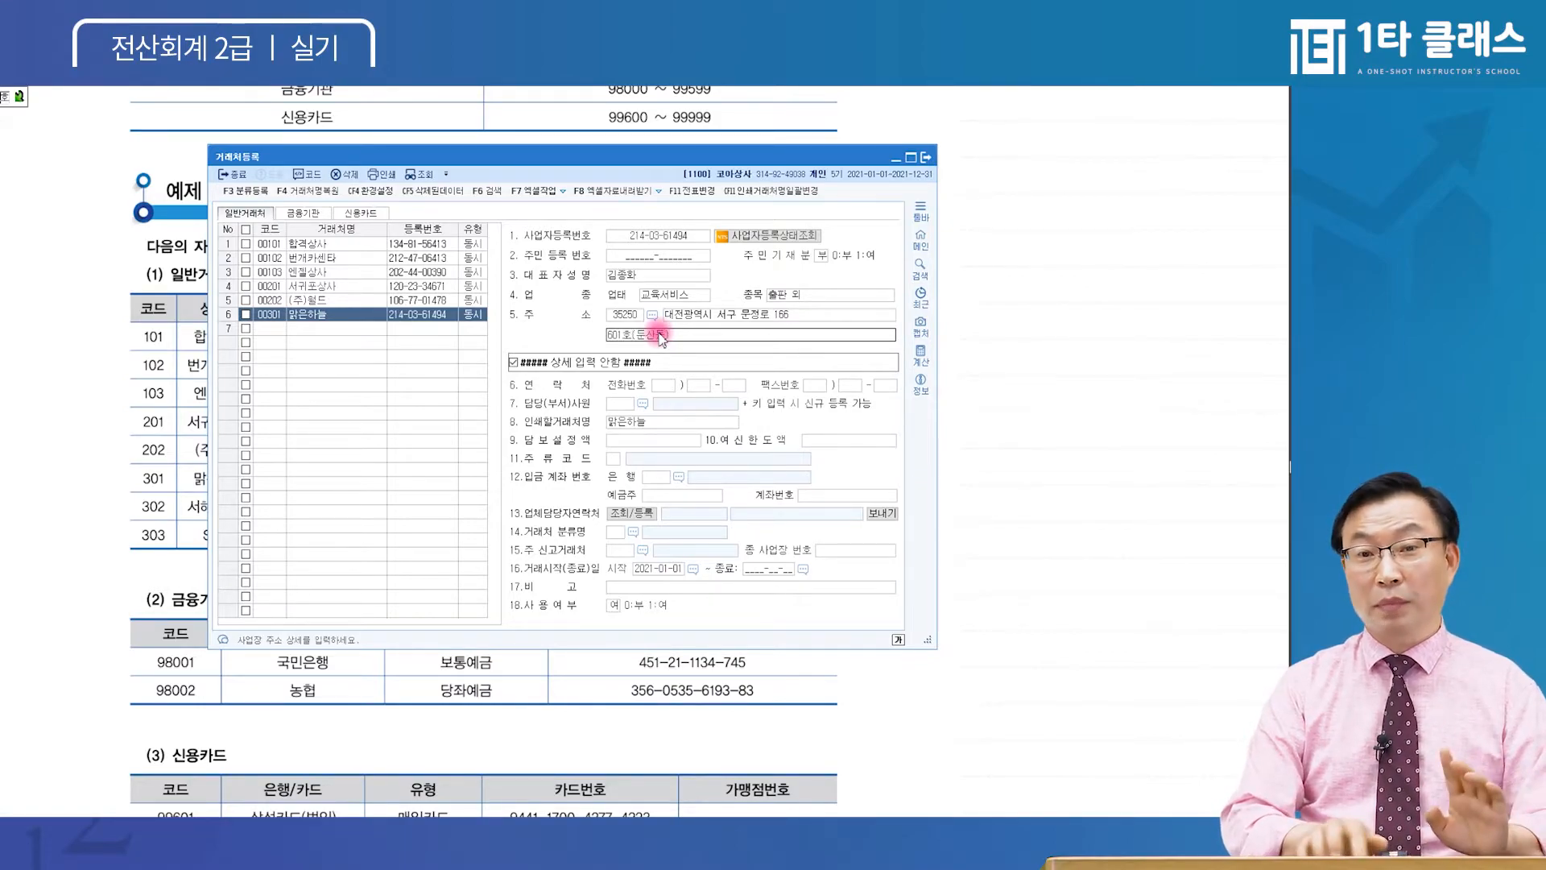
pyautogui.press('Return')
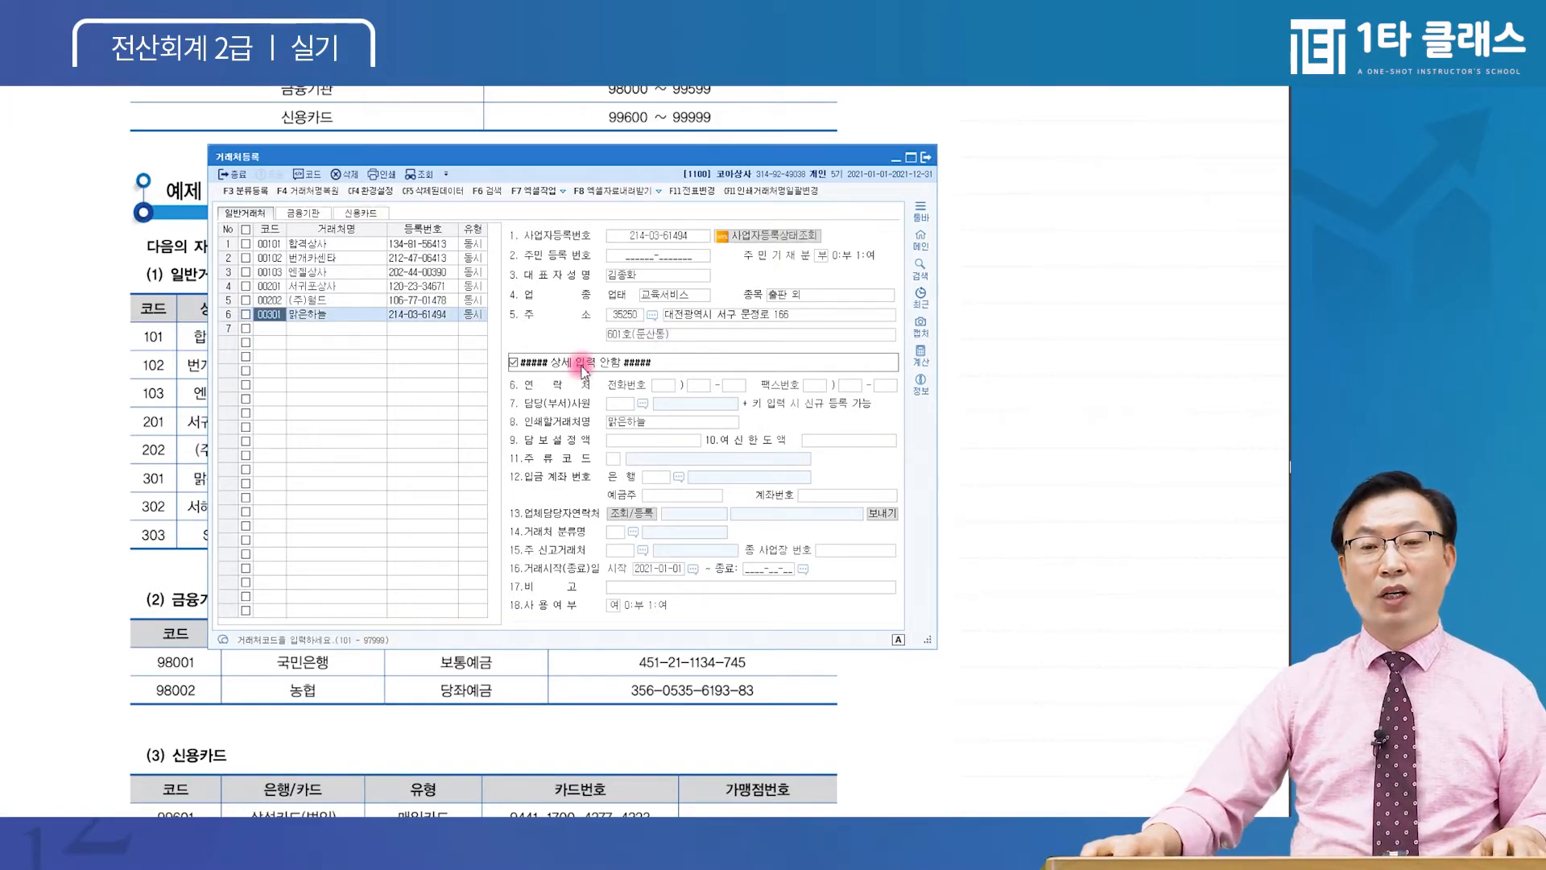
pyautogui.click(643, 336)
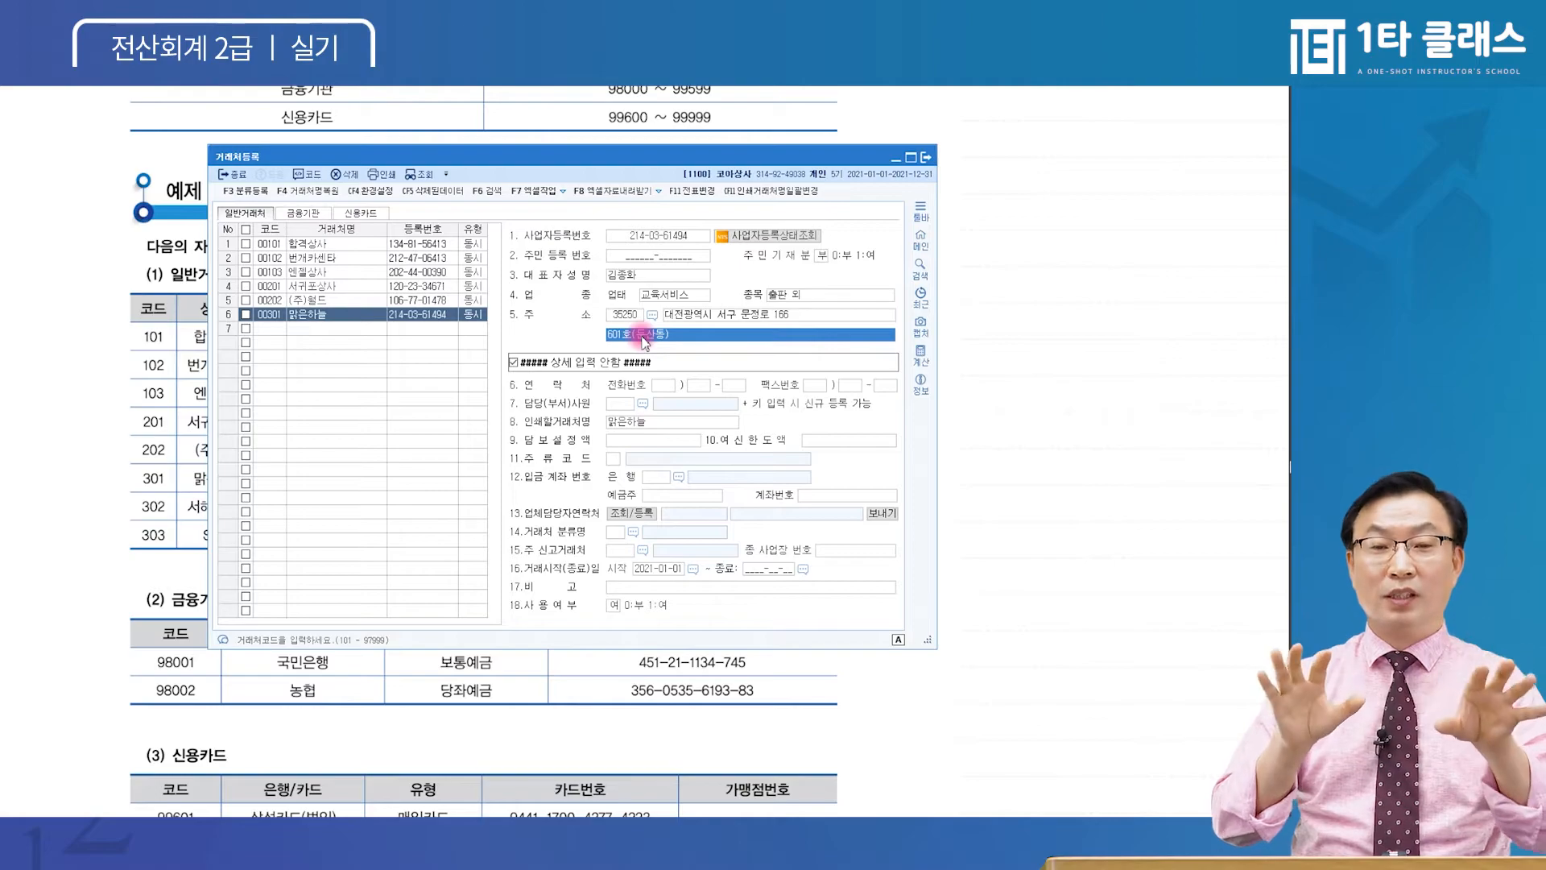
pyautogui.click(274, 332)
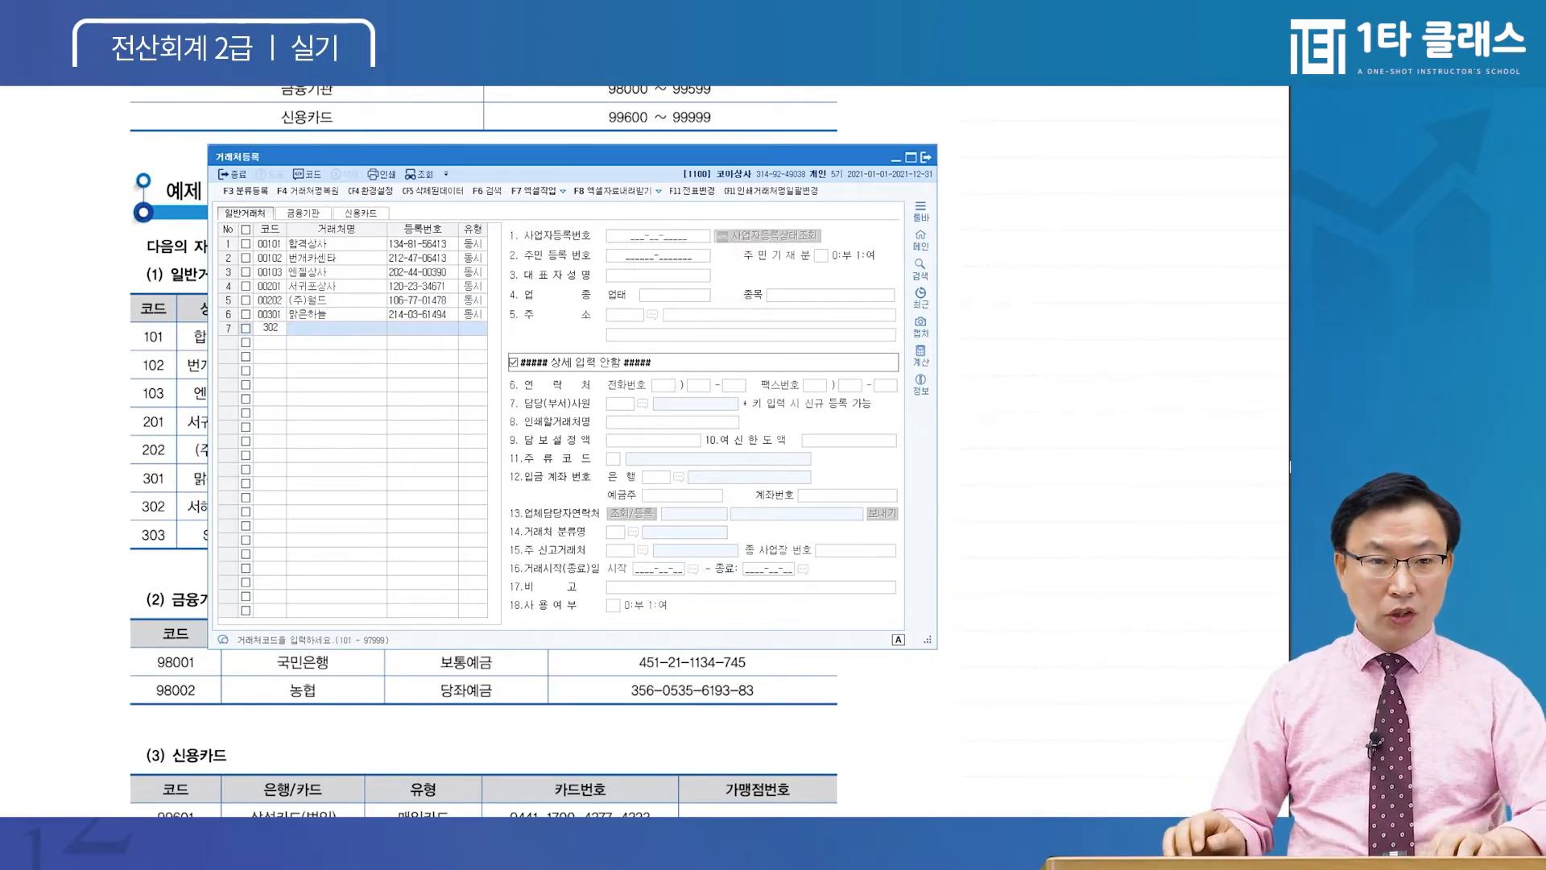
pyautogui.press('Return')
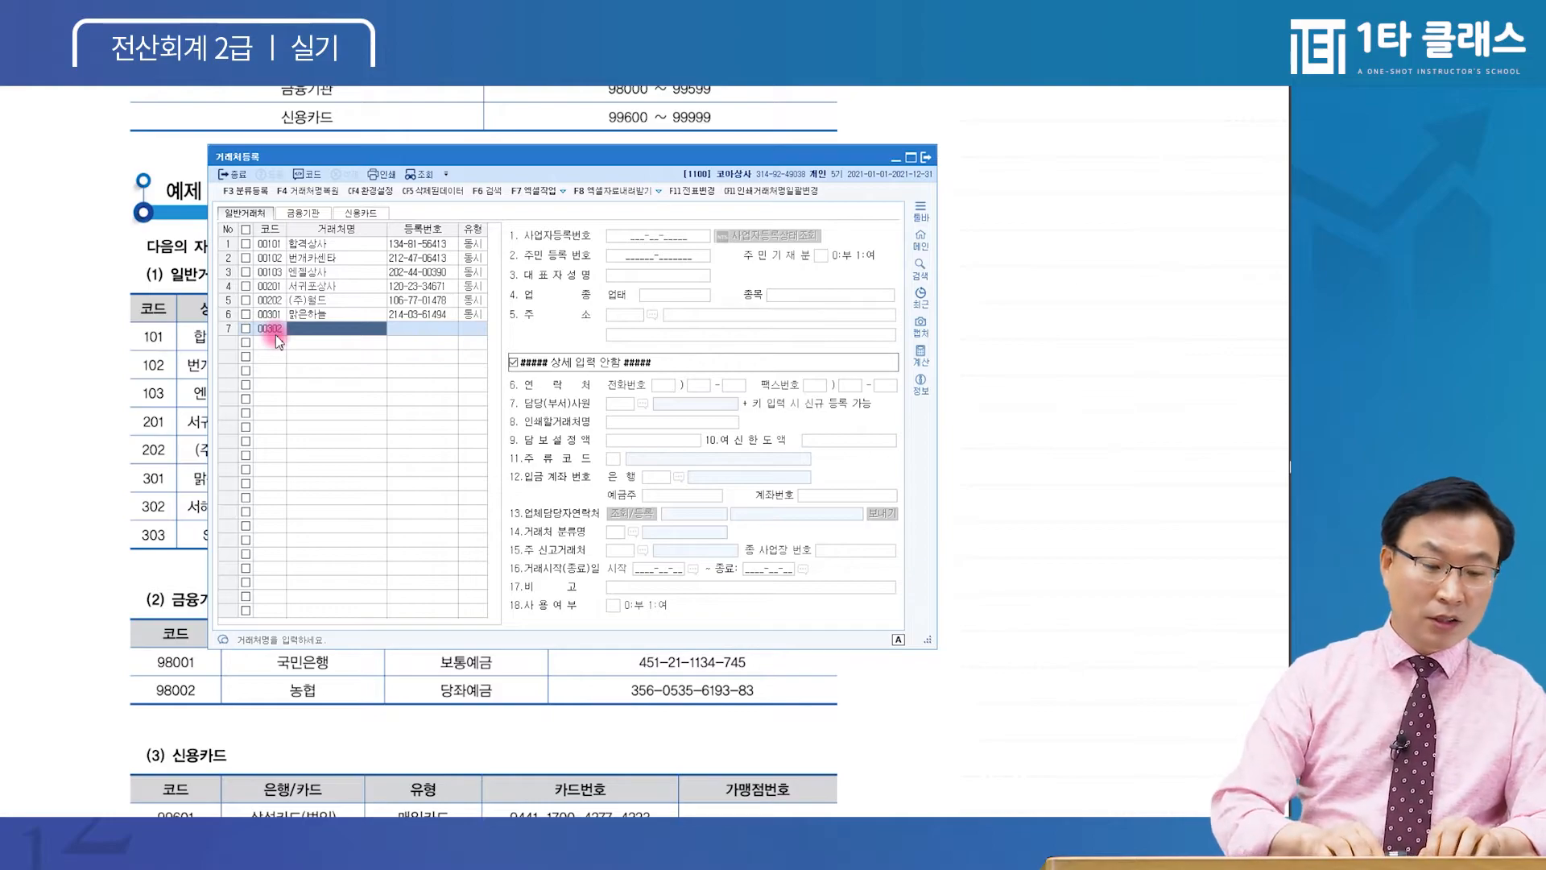
pyautogui.write('서해임')
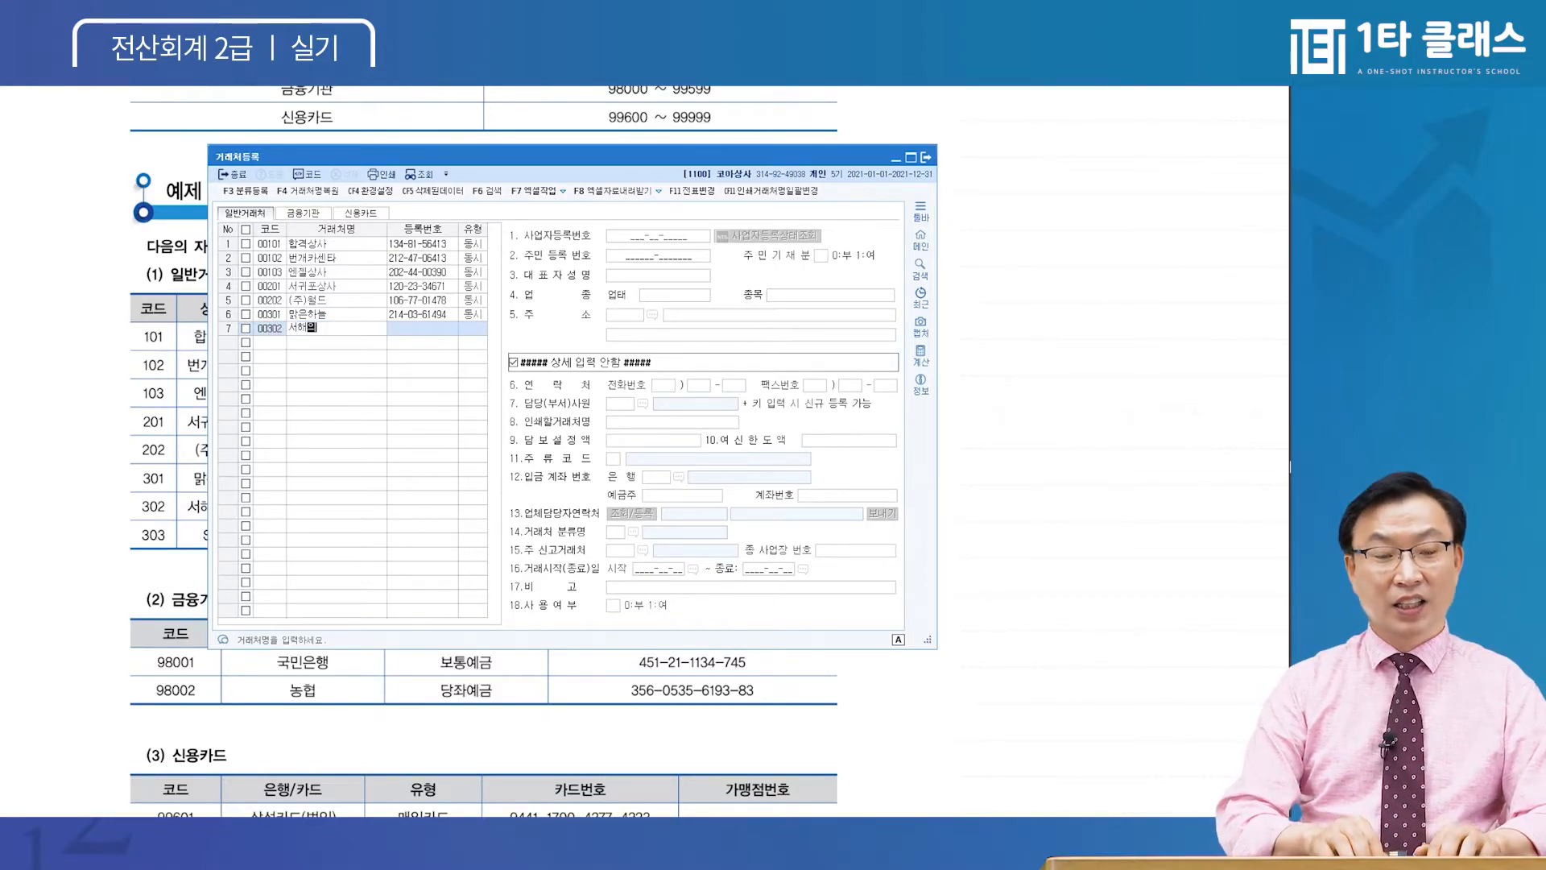
pyautogui.write('아침')
pyautogui.press('Return')
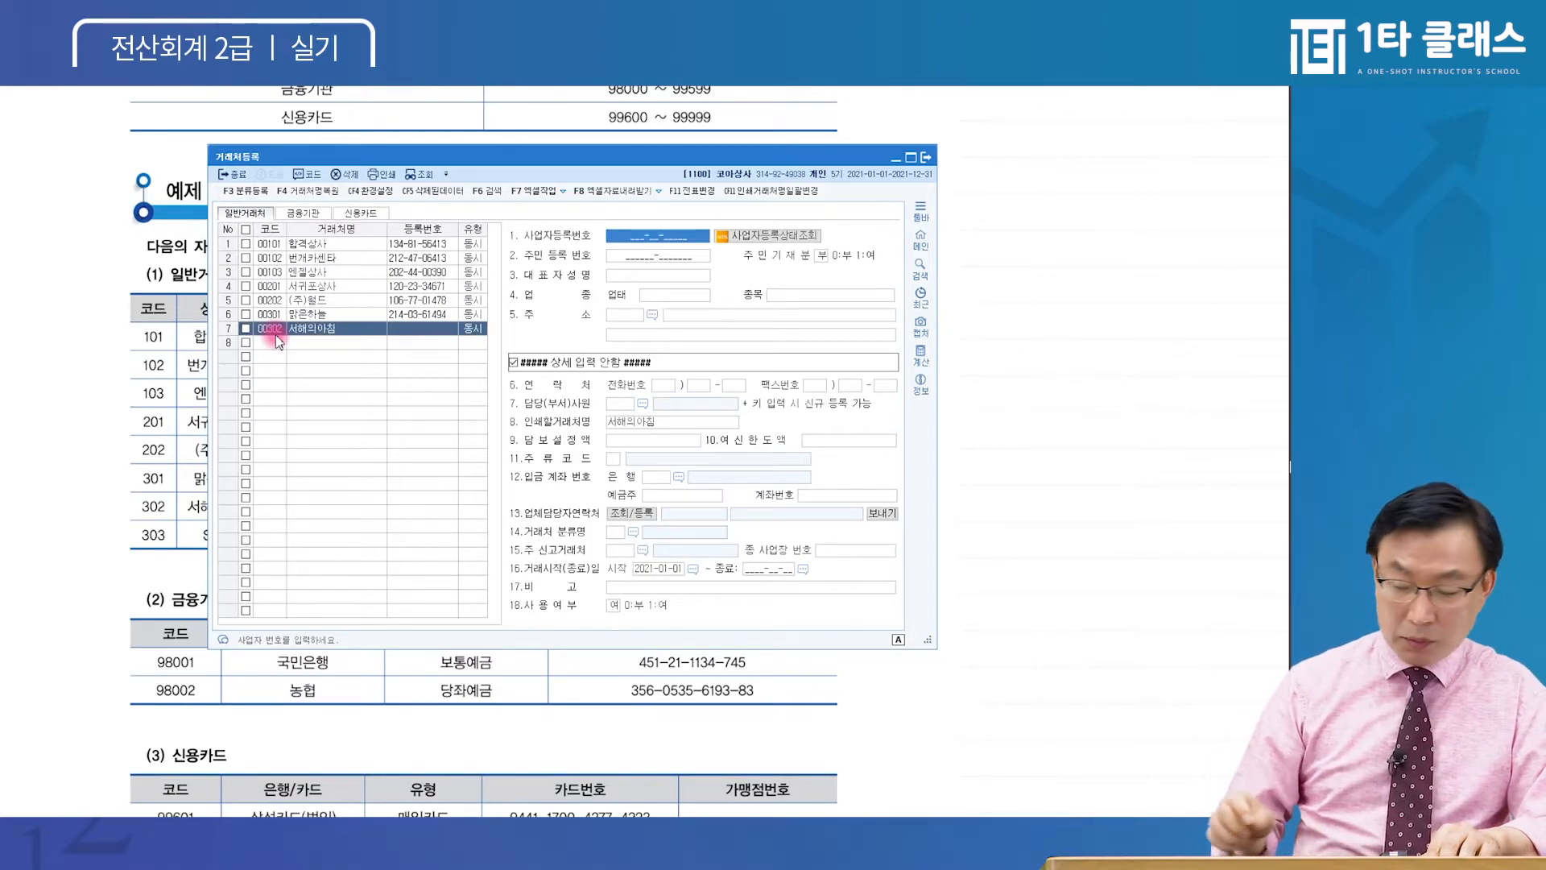
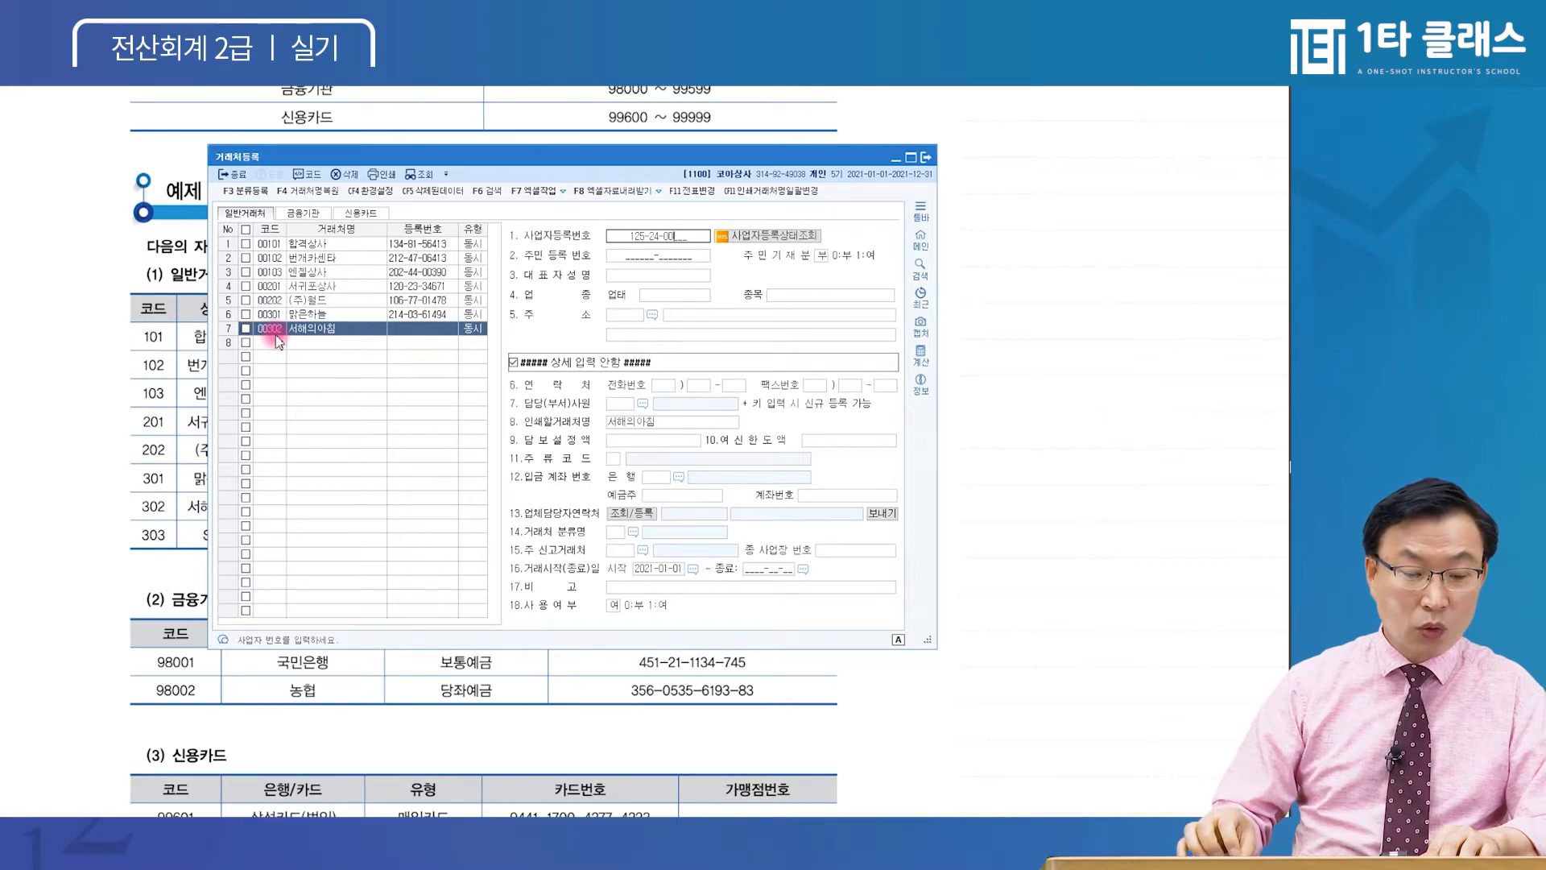
pyautogui.press('Return')
pyautogui.press('ctrl')
pyautogui.press('ctrl')
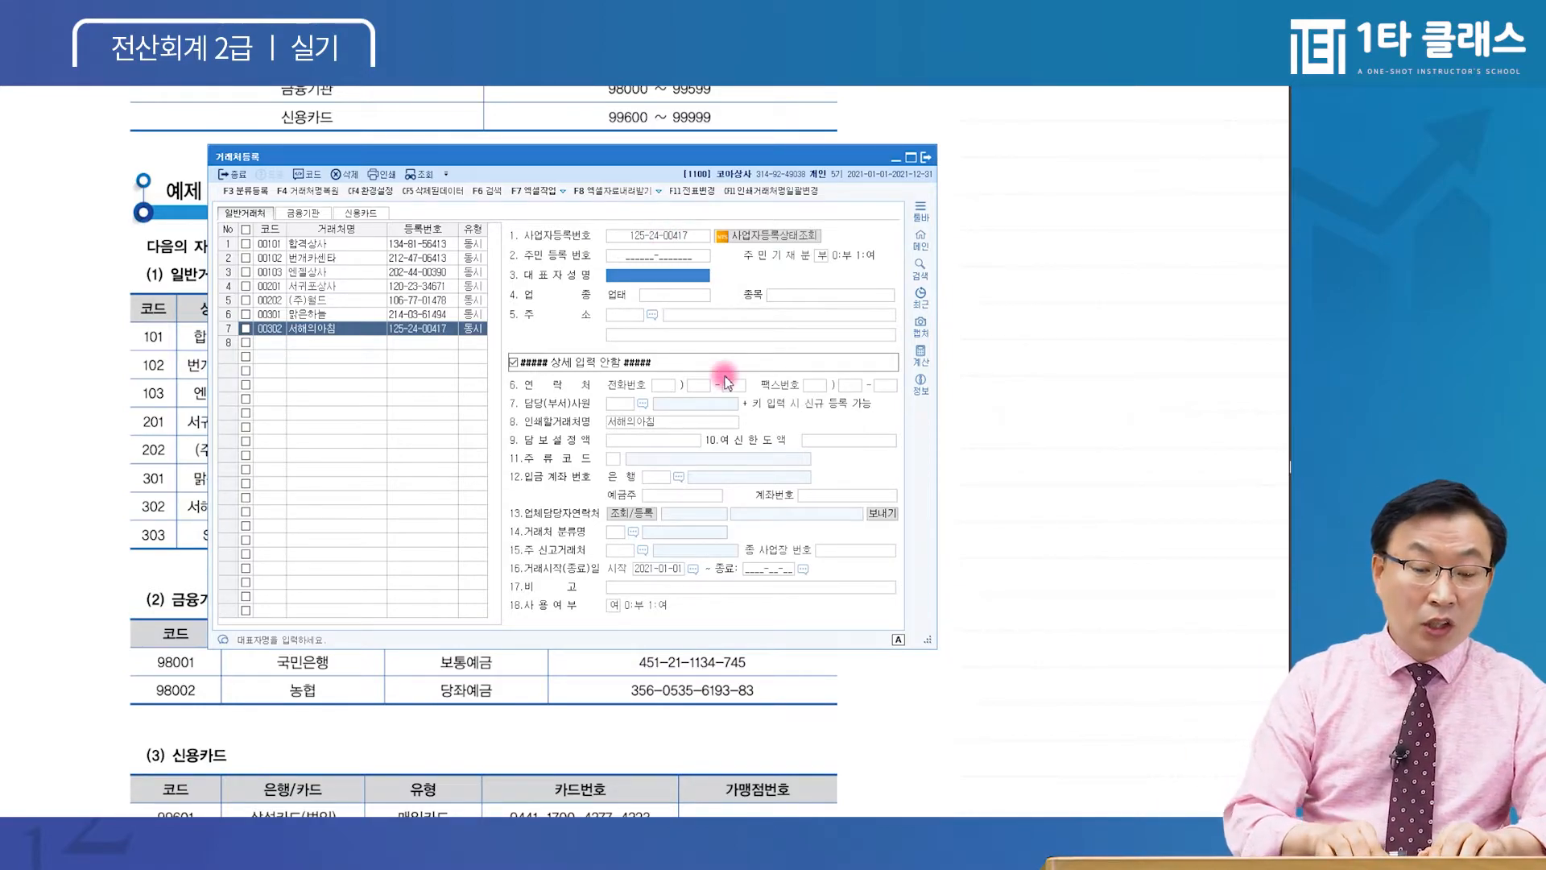
pyautogui.write('공유')
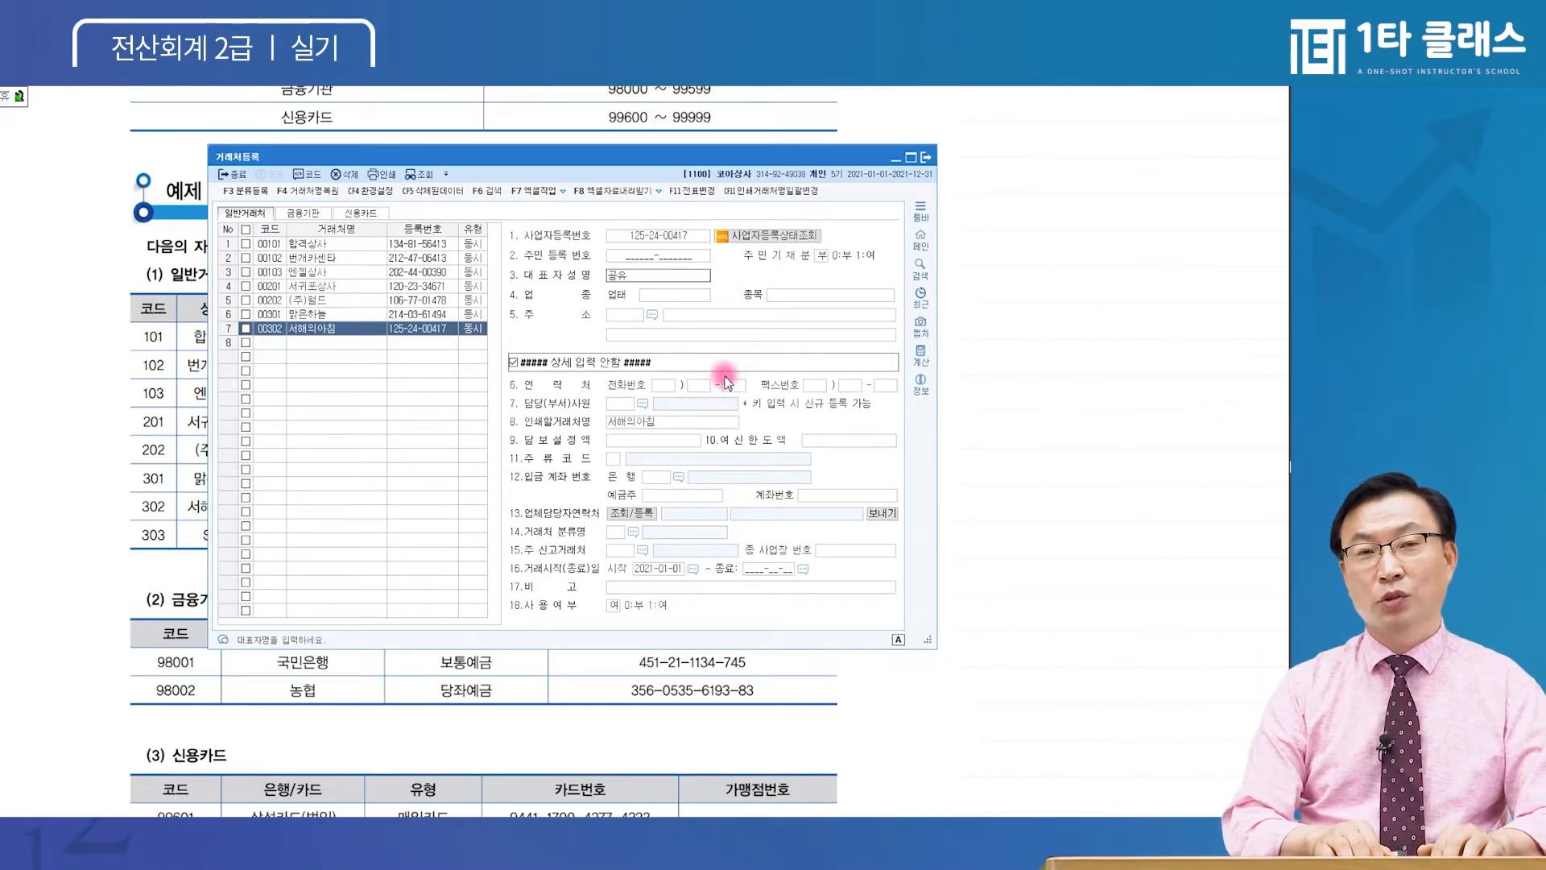
pyautogui.press('Return')
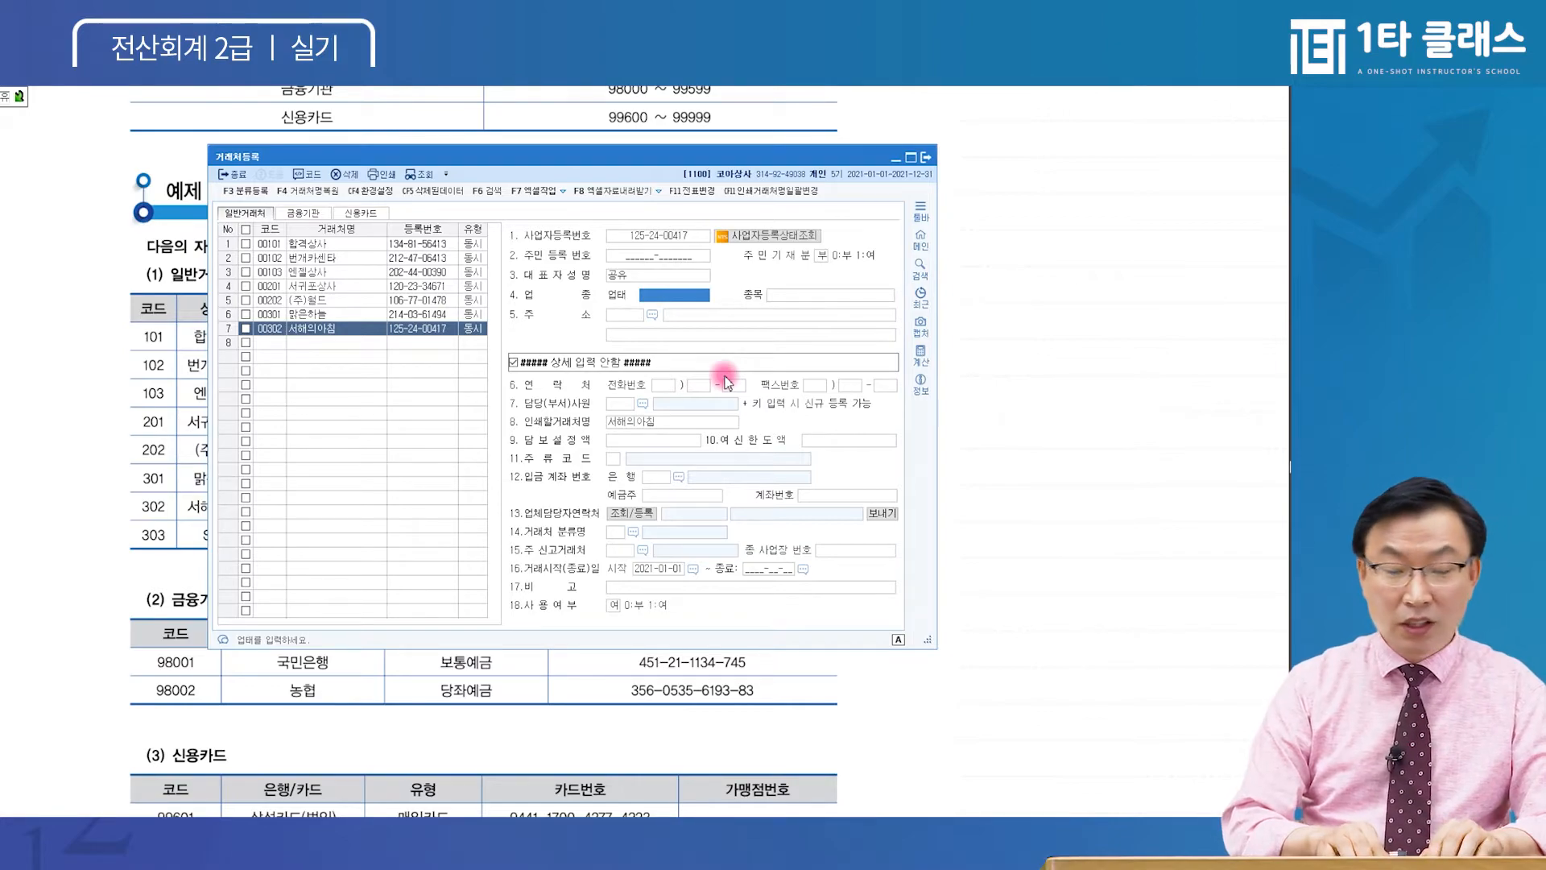
pyautogui.write('소매')
pyautogui.press('Return')
pyautogui.write('식')
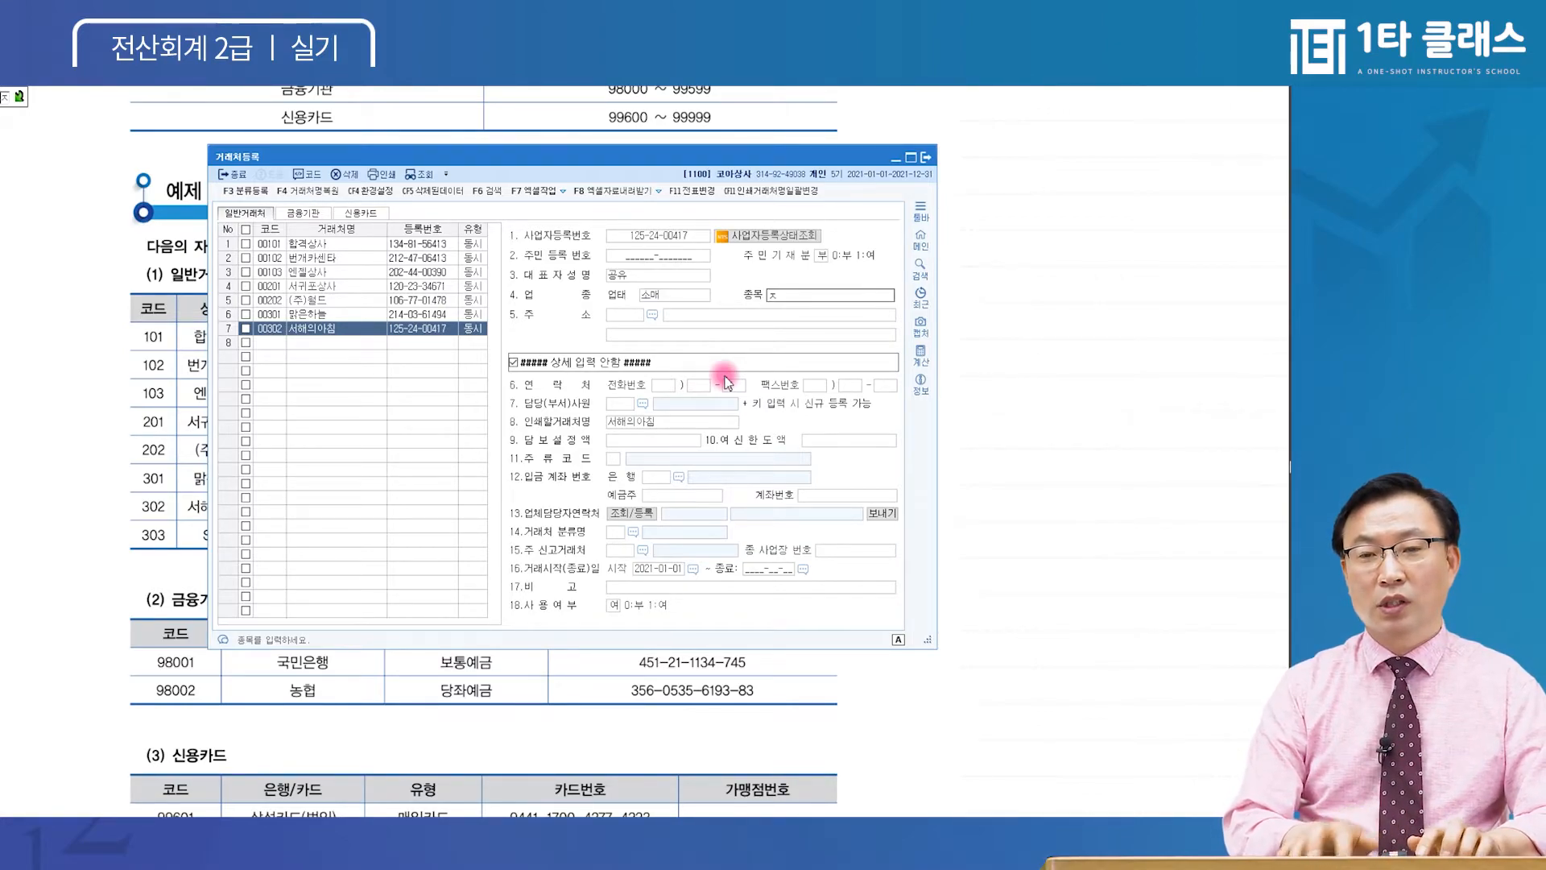
pyautogui.write('료품')
pyautogui.press('Return')
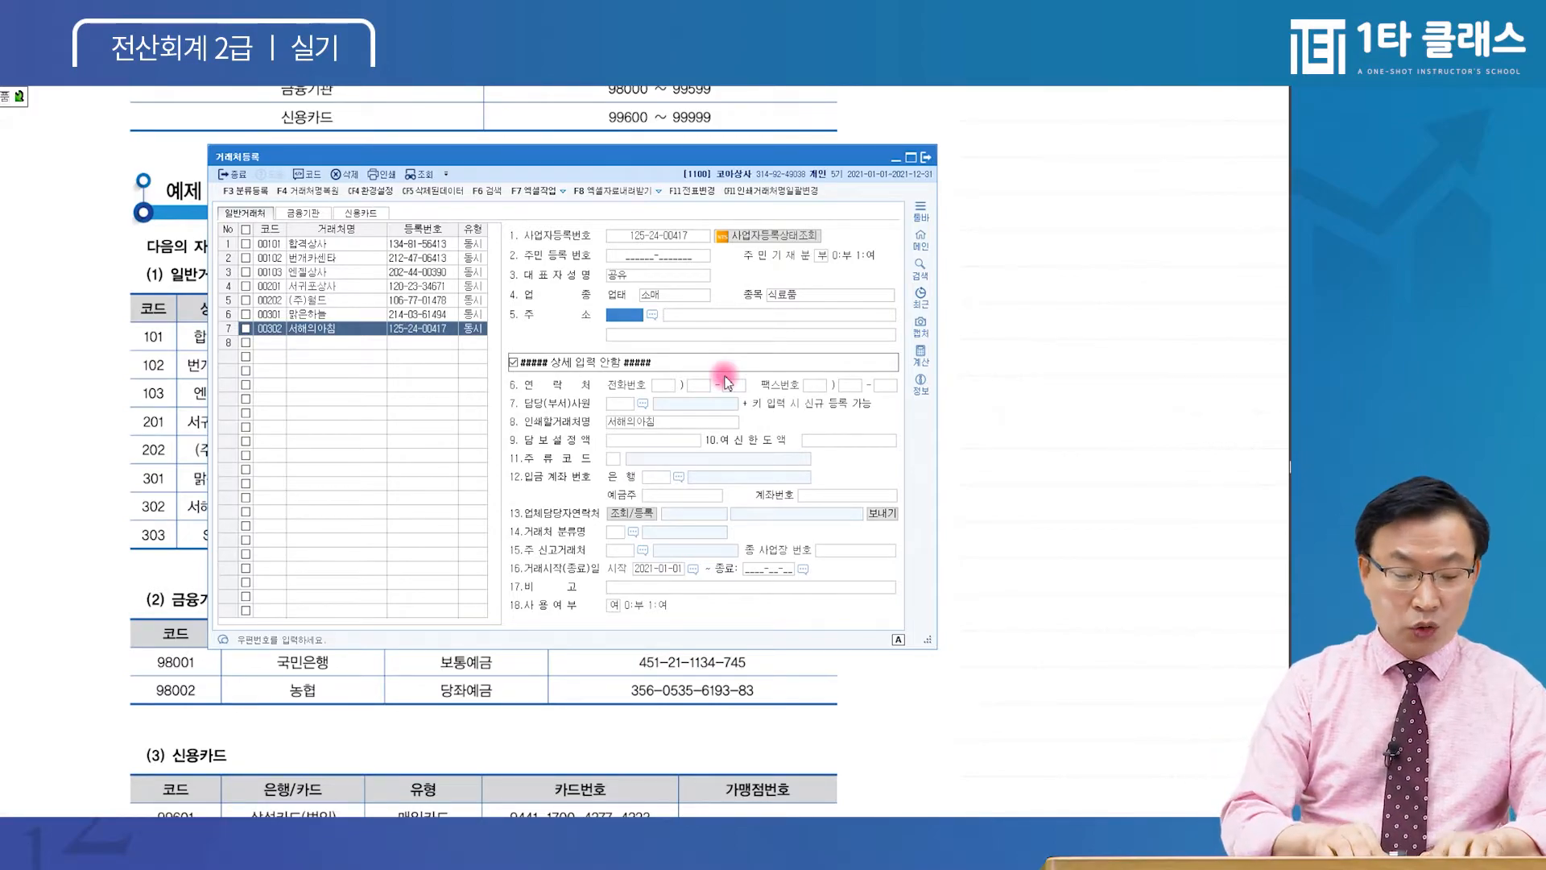
pyautogui.press('F2')
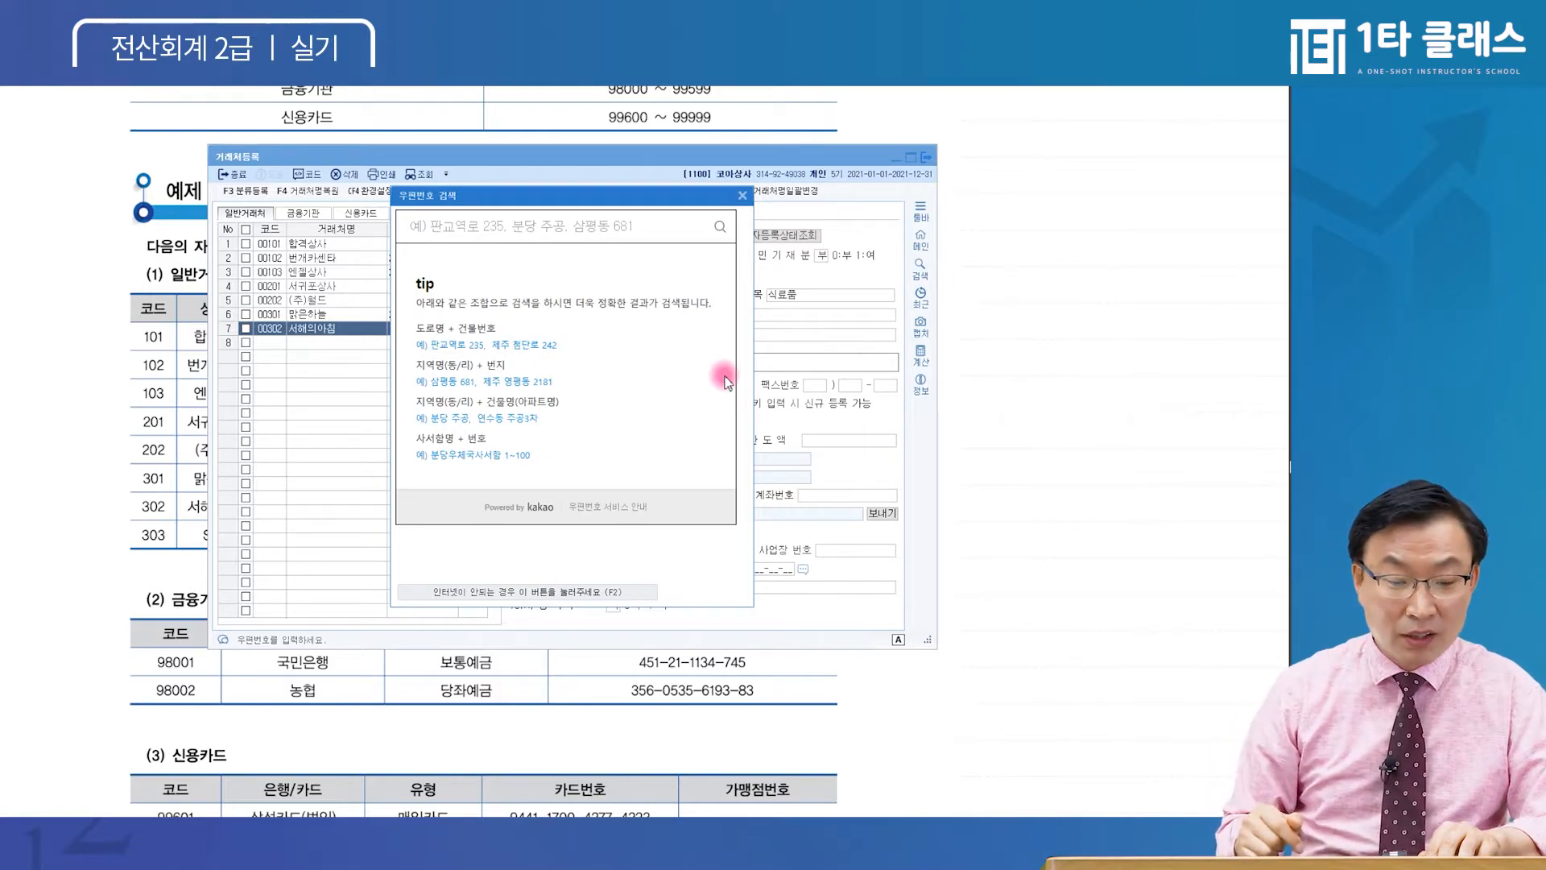
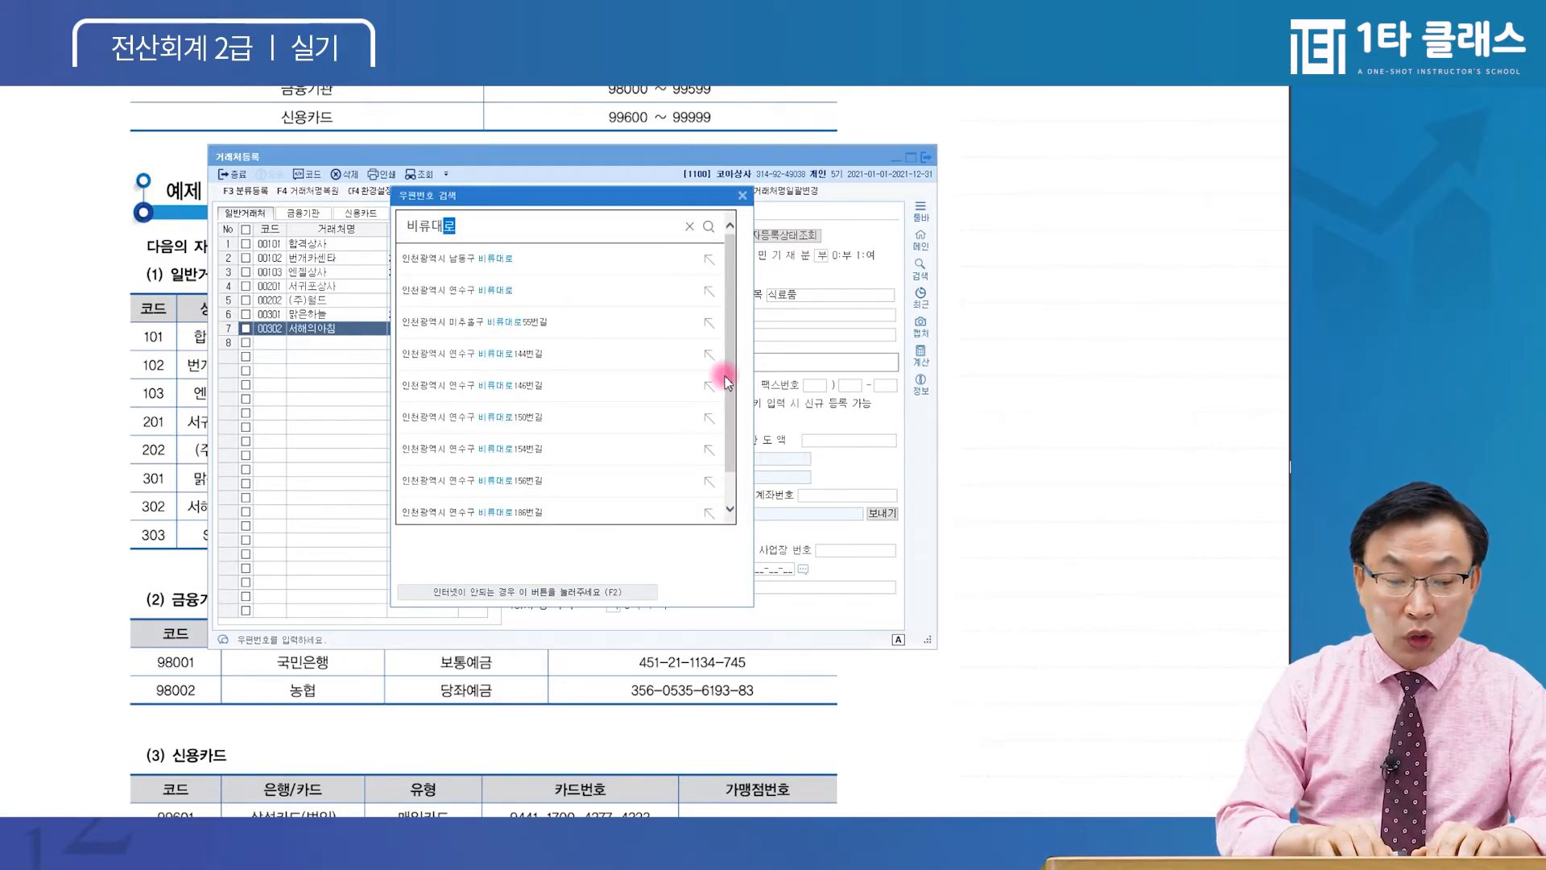
pyautogui.press('Return')
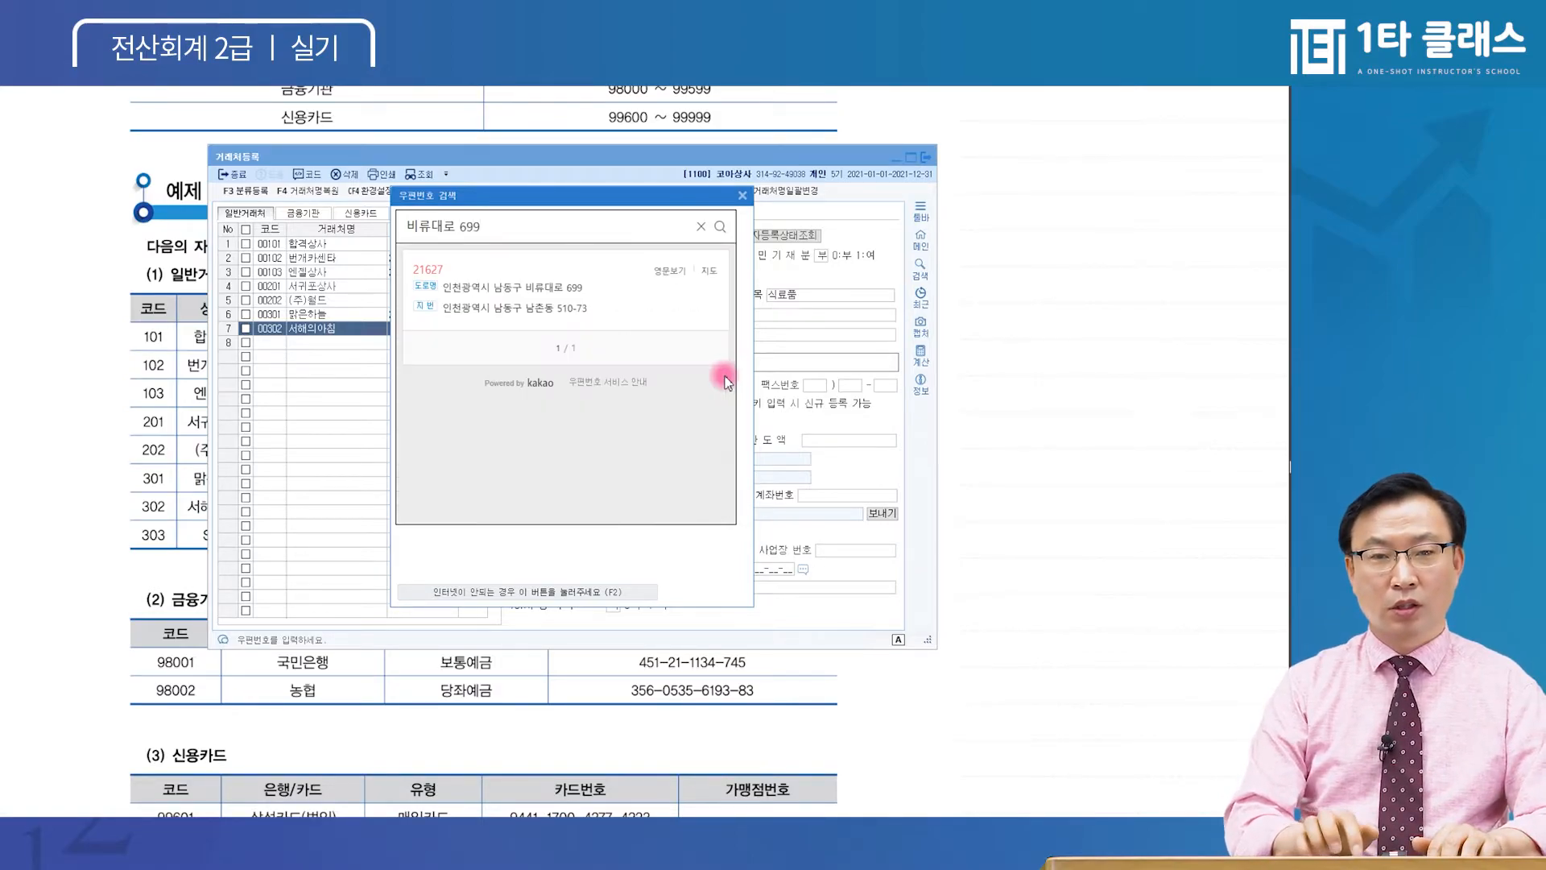
pyautogui.click(504, 275)
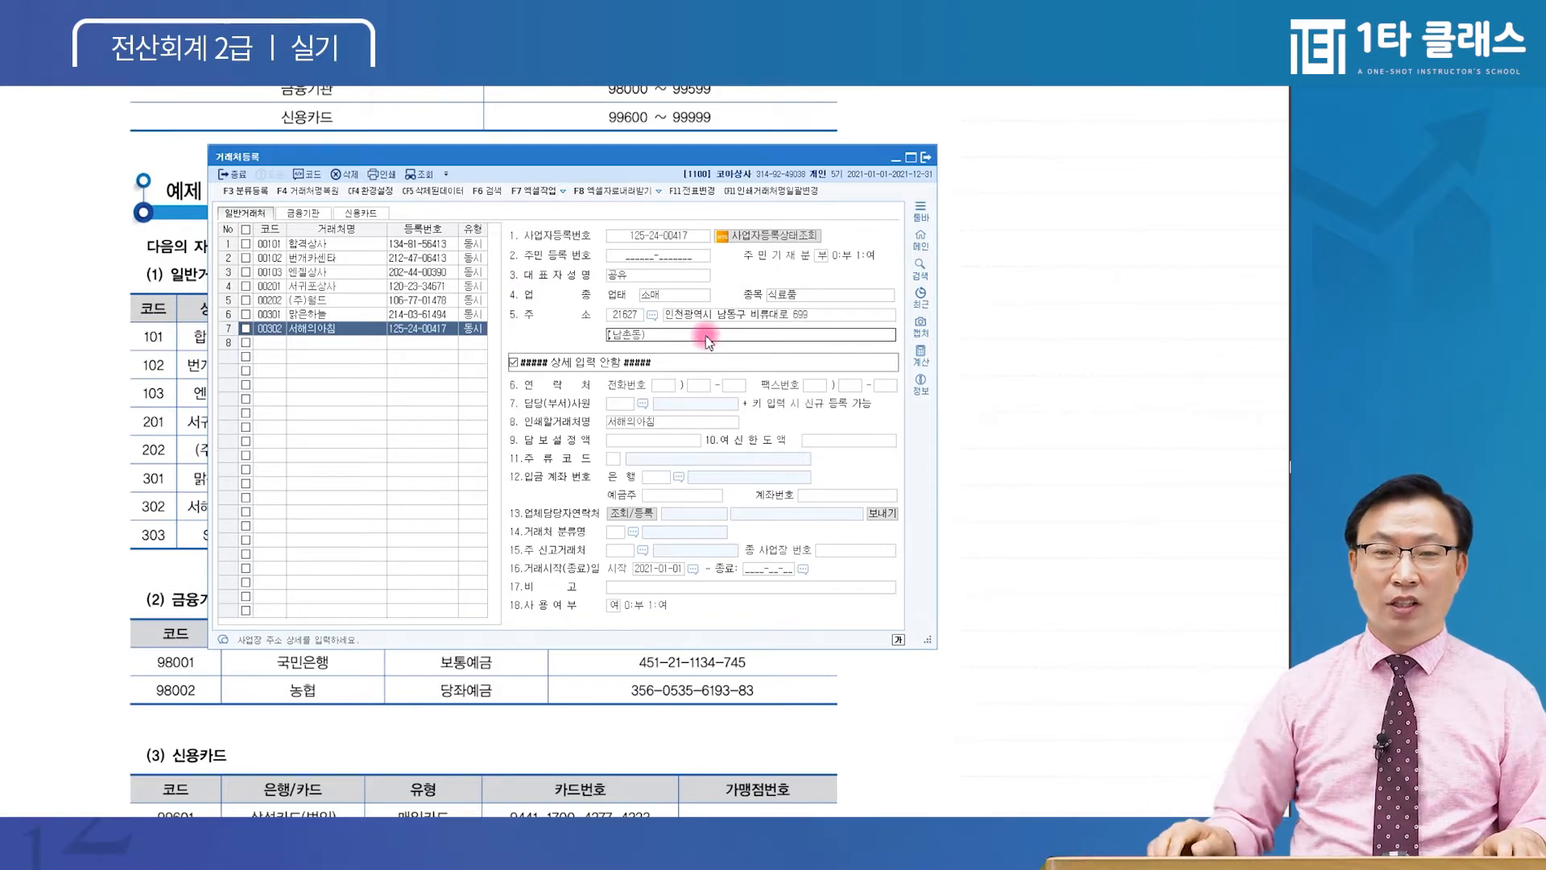
pyautogui.press('Return')
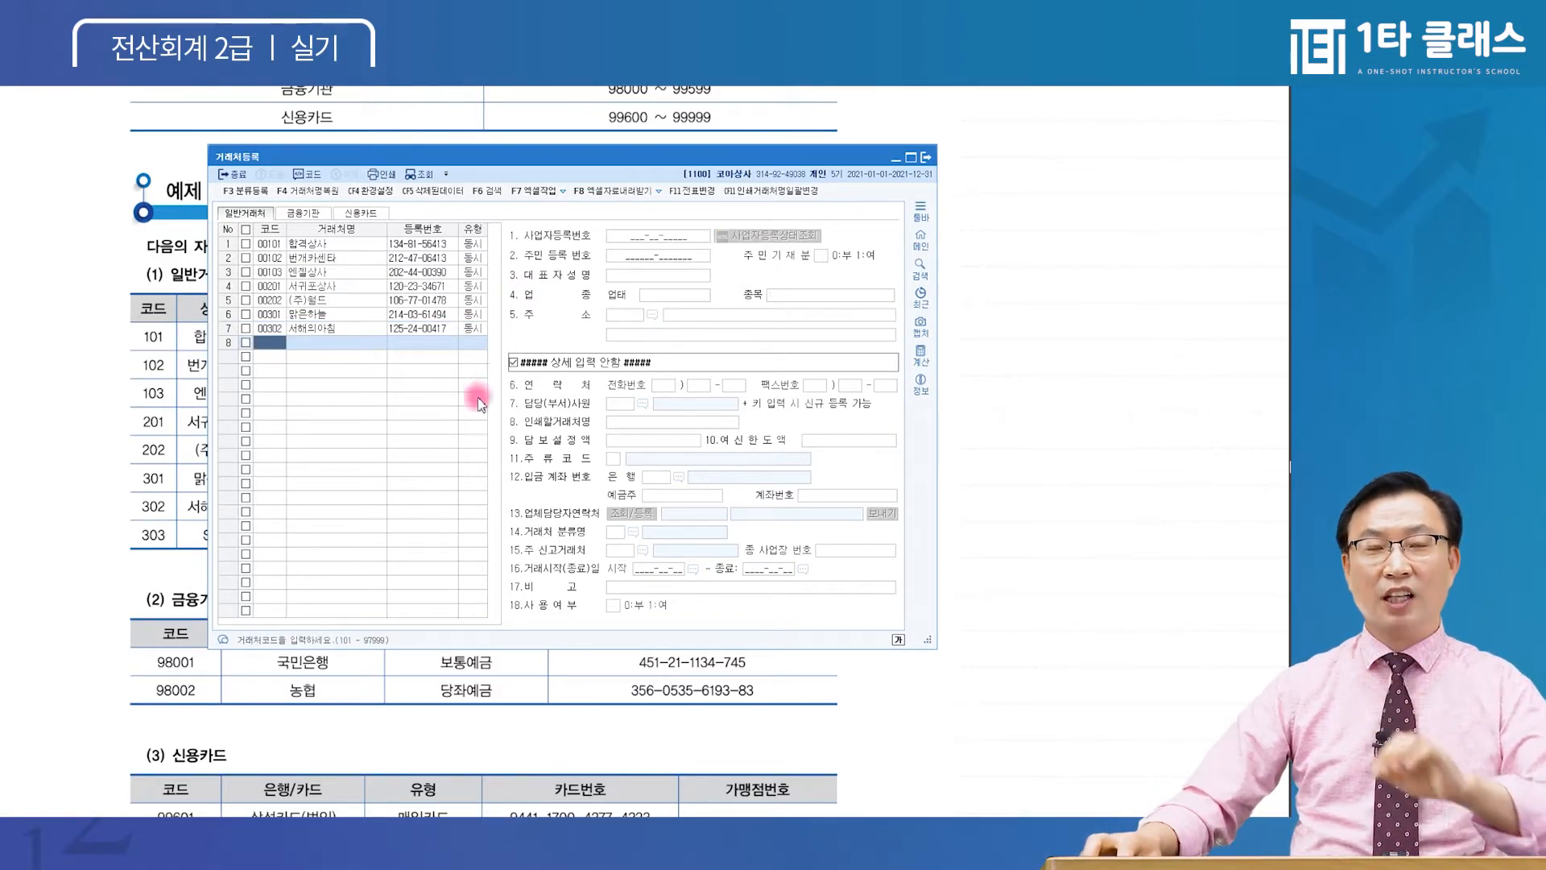
# Start partner 00303 S-Oil, keep its type as 동시, and enter its business registration number
pyautogui.write('303')
pyautogui.press('Return')
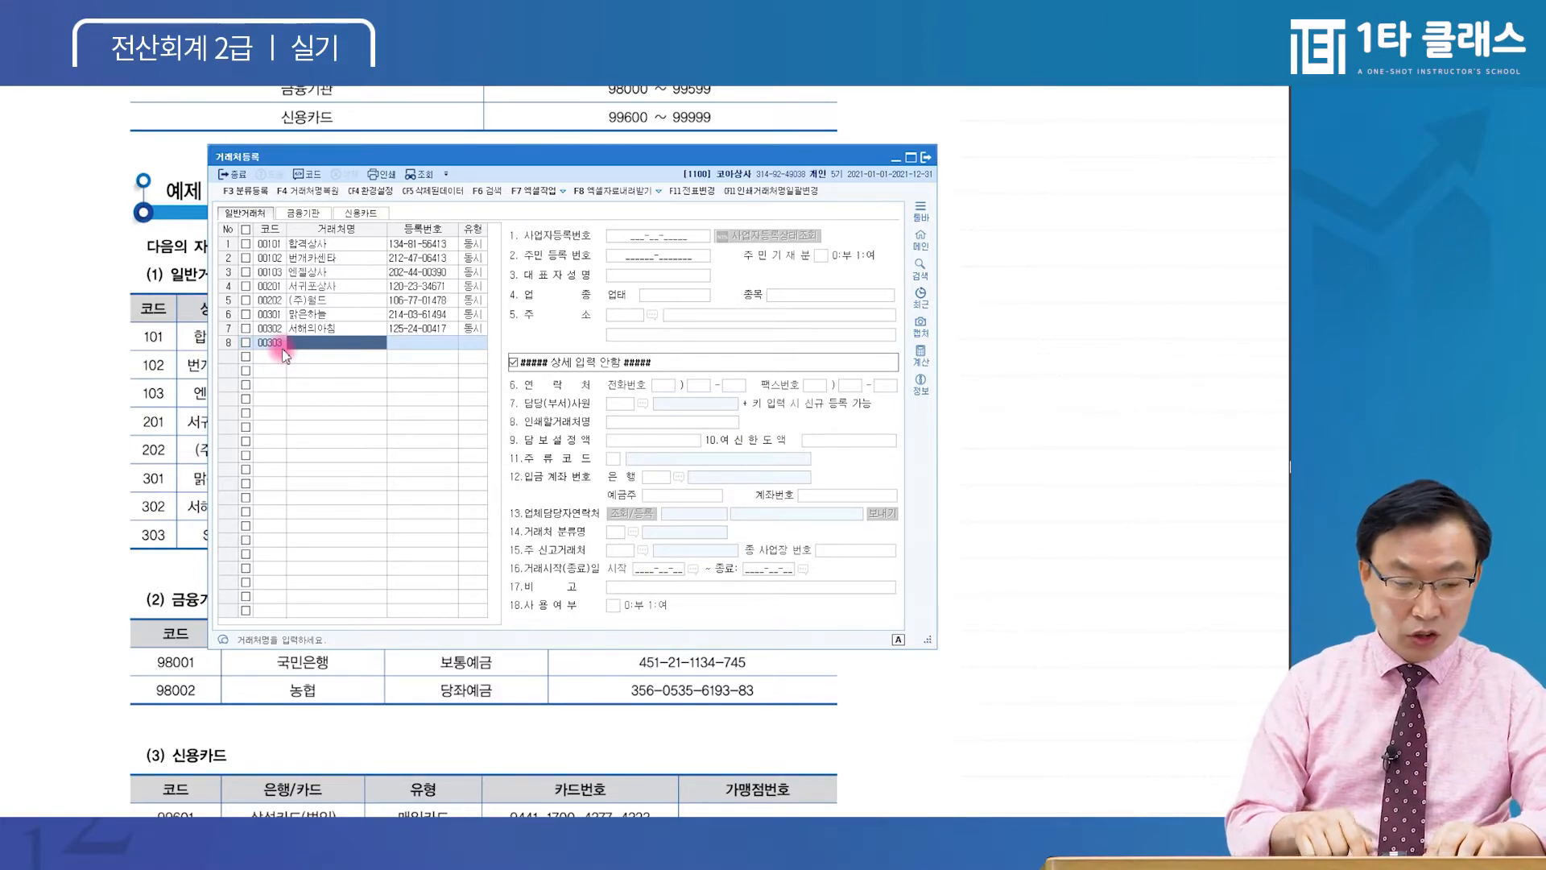
pyautogui.write('ㅅ')
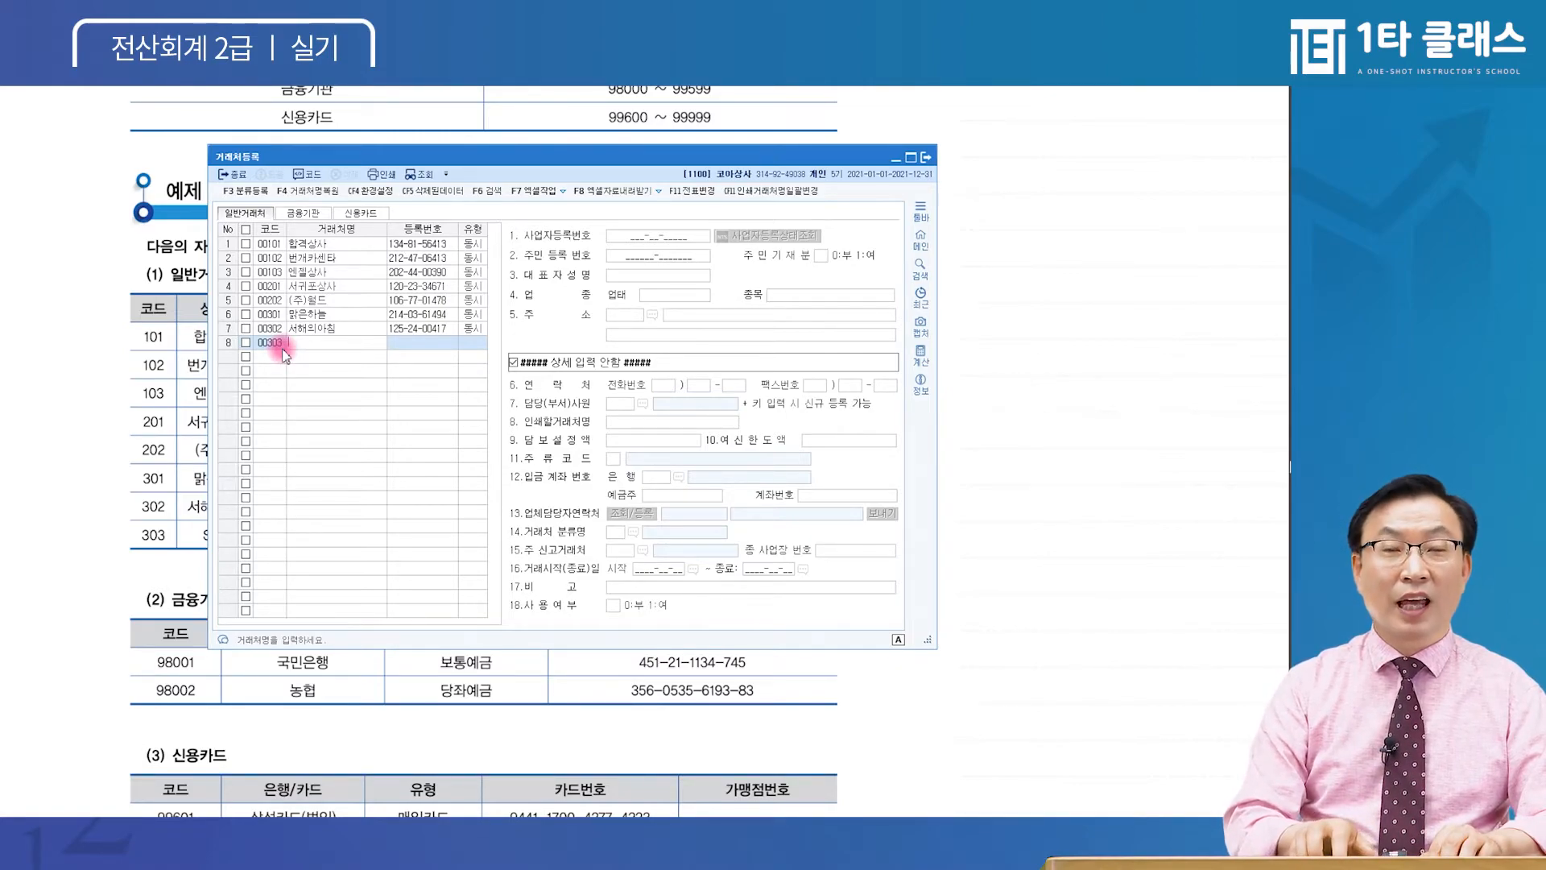
pyautogui.write('S-이ㅣ')
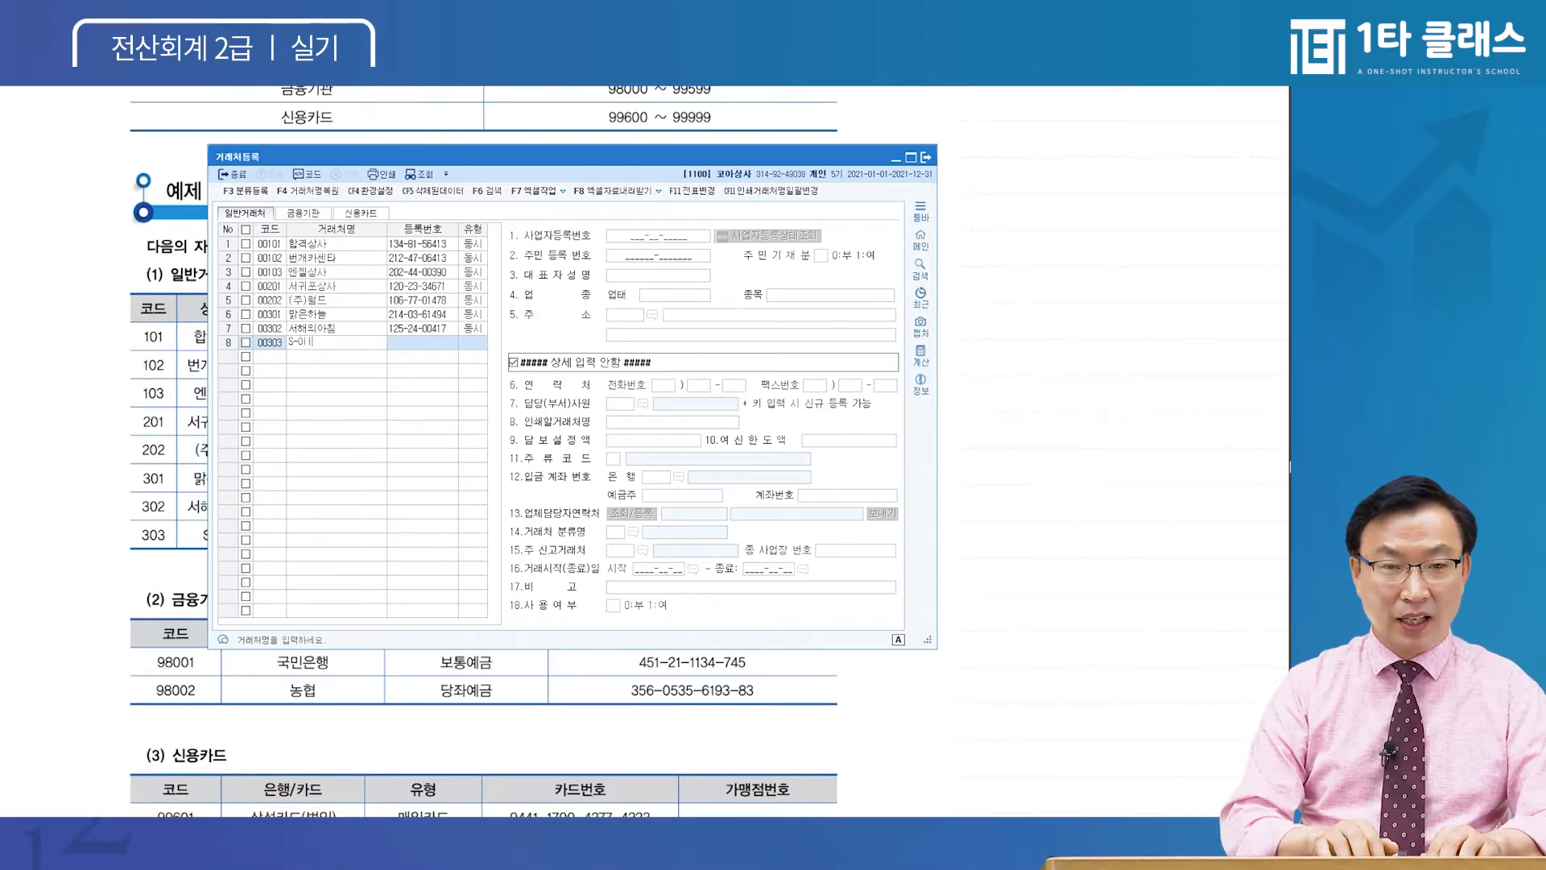
pyautogui.press('Return')
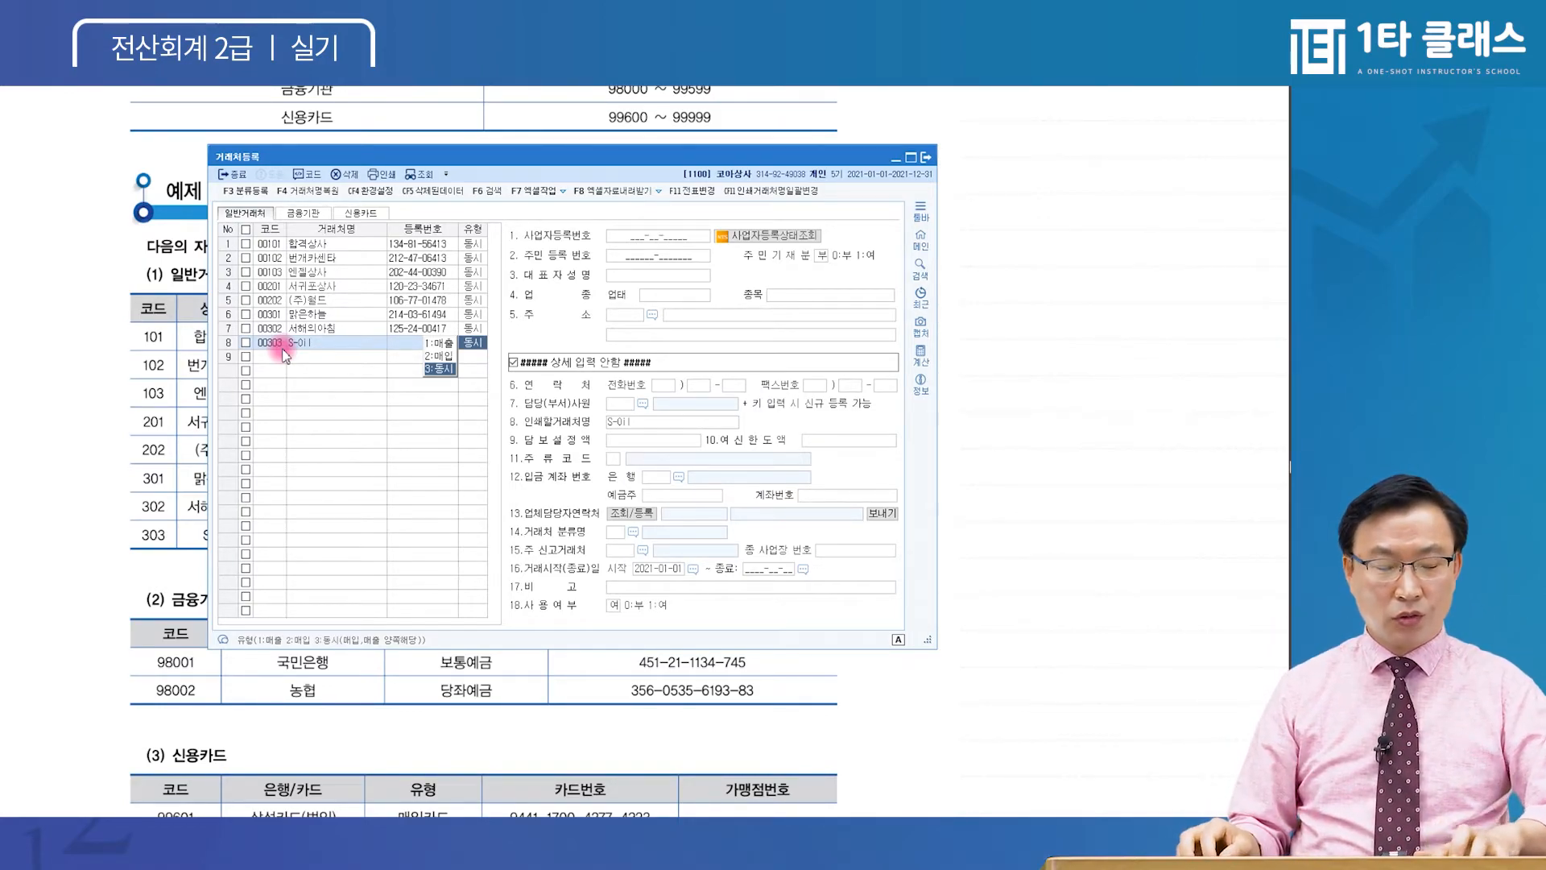
pyautogui.press('Return')
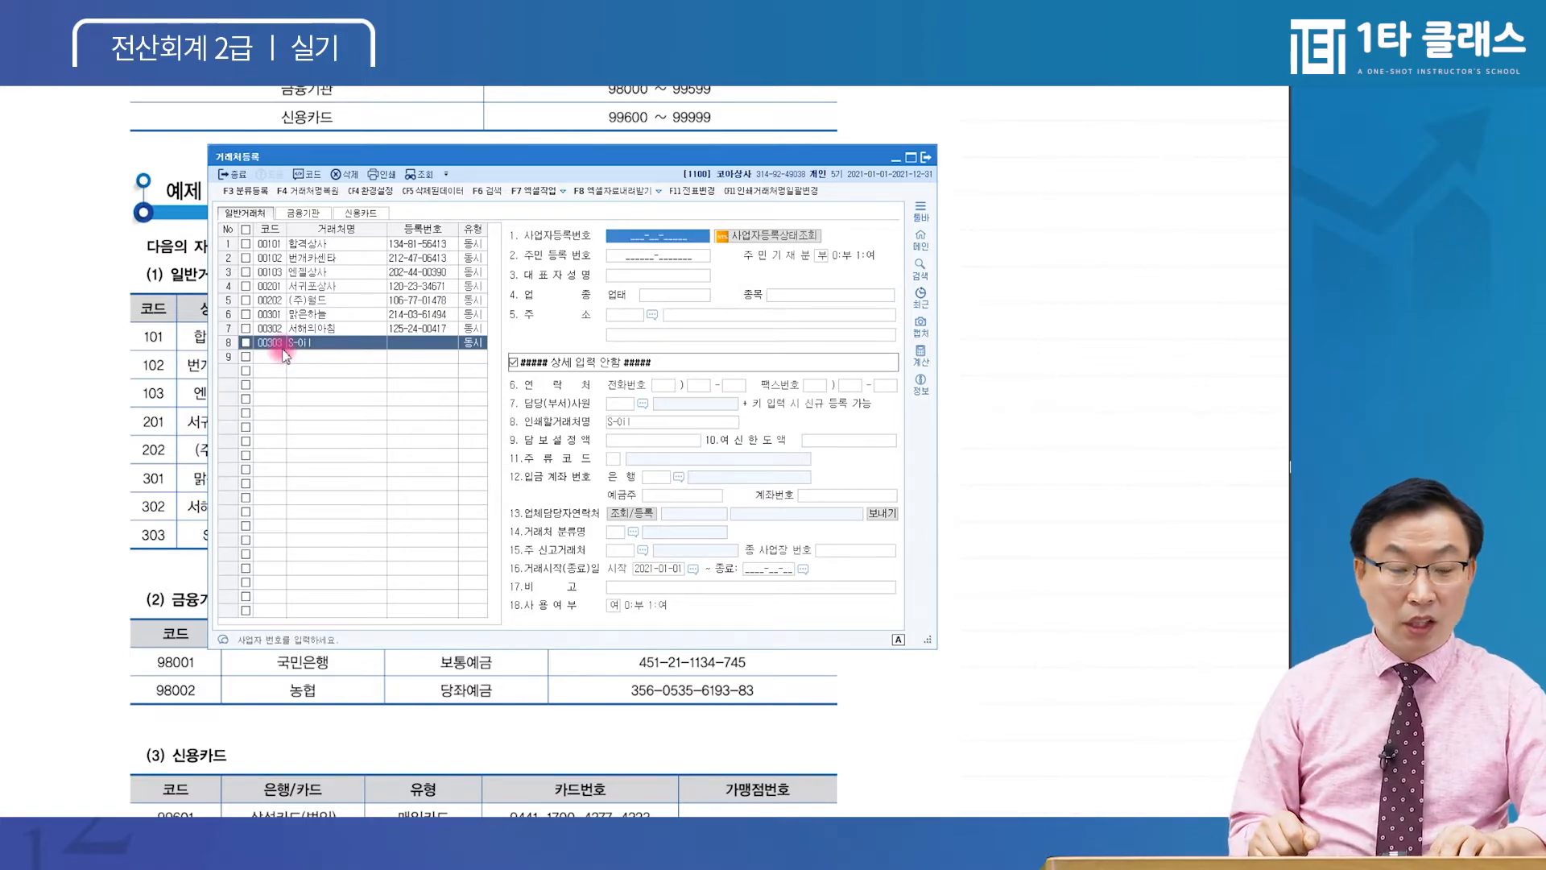
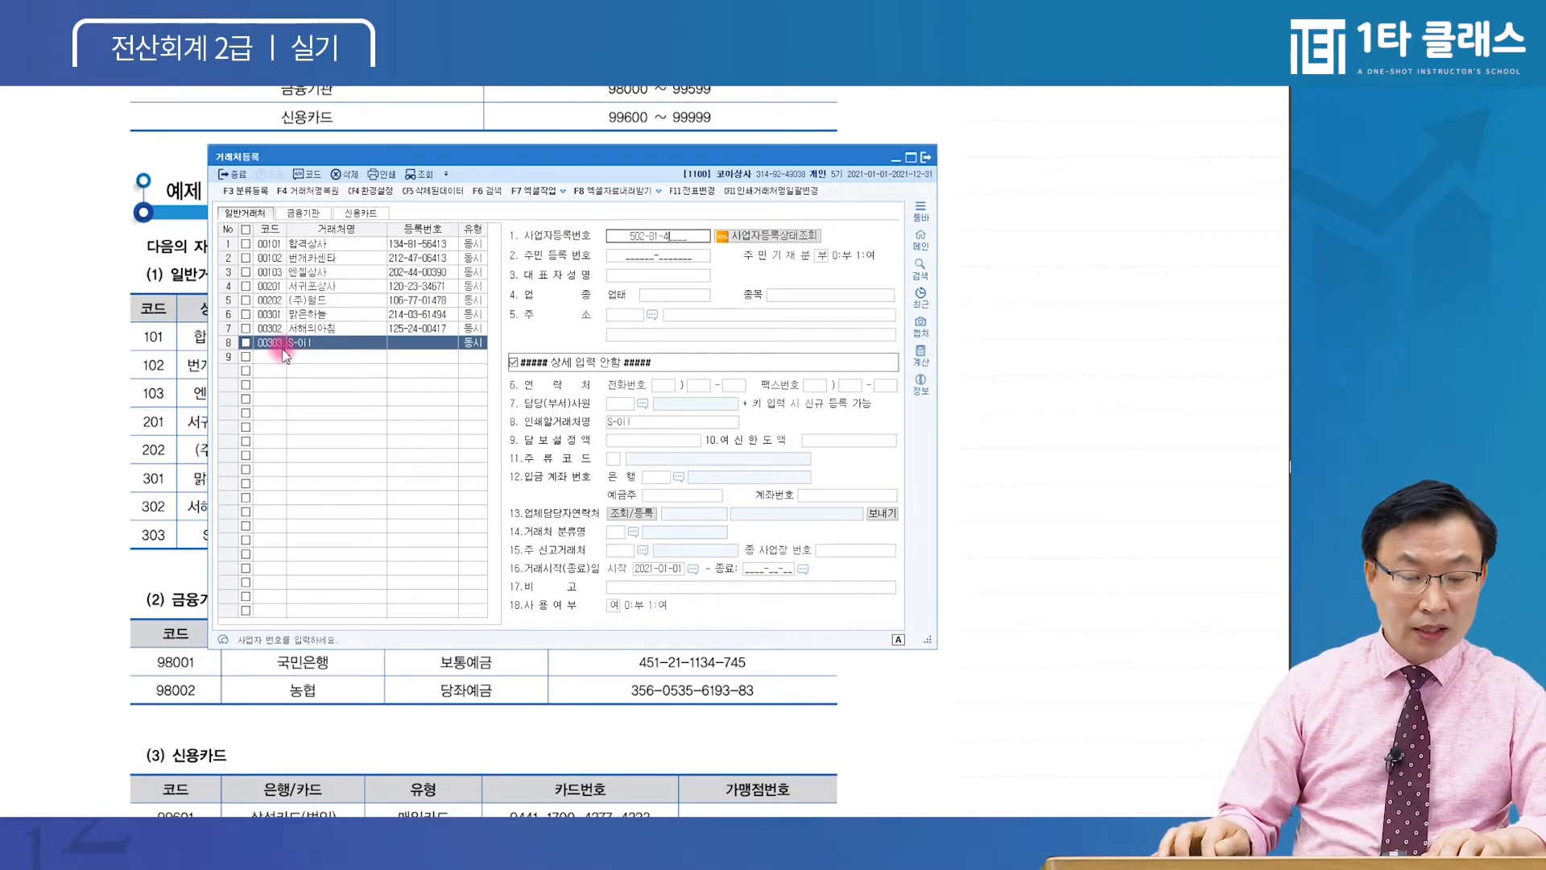
pyautogui.press('Return')
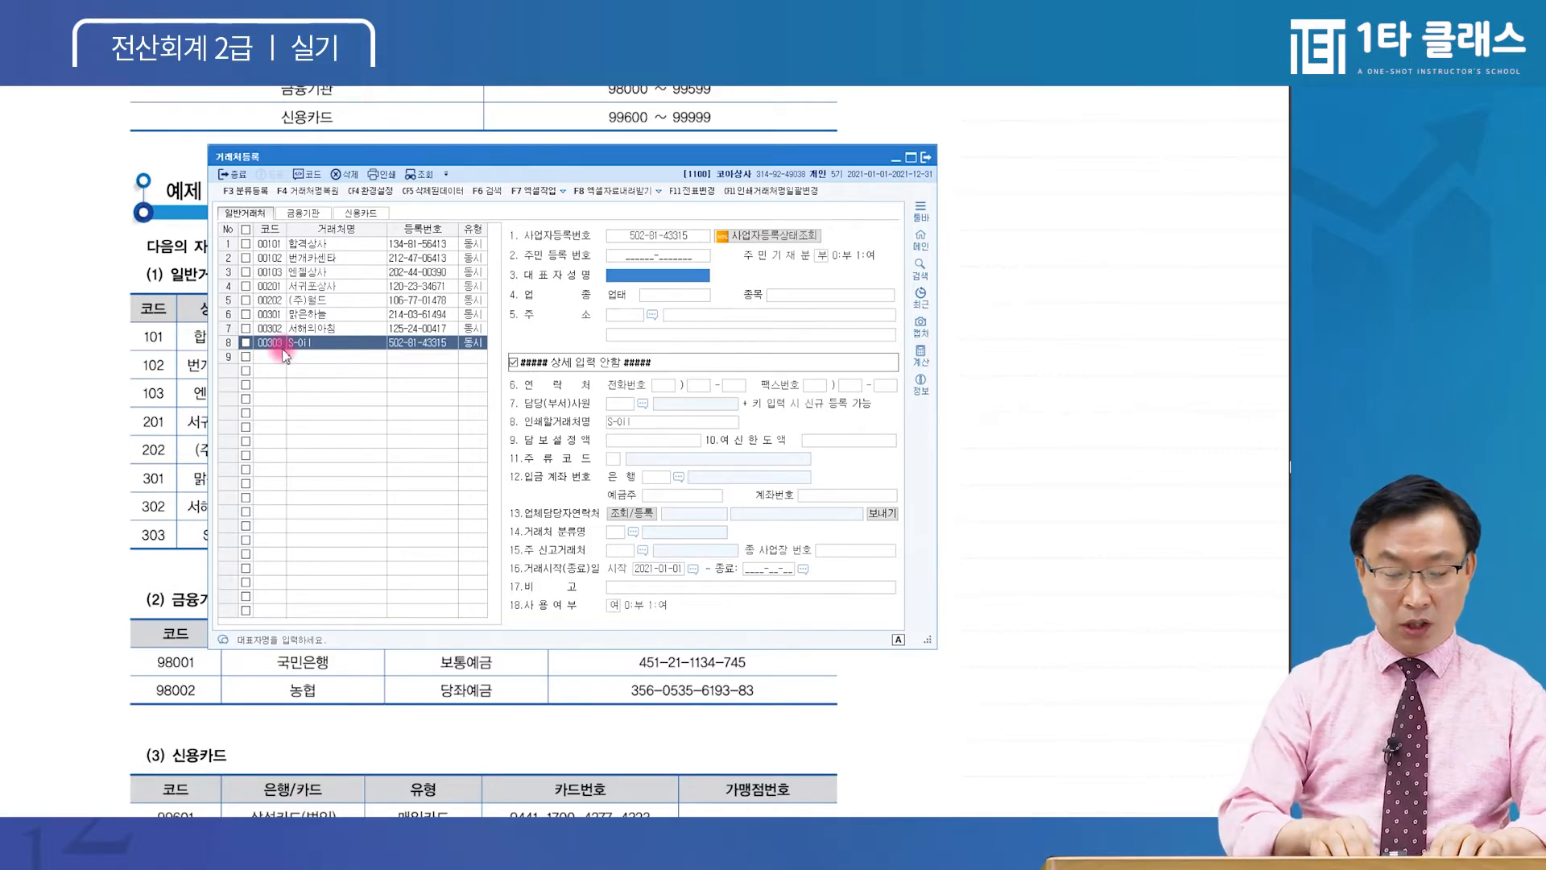
# Enter S-Oil's representative's name, 업태 제조,소매 and 종목 석유 외, then bring up the postcode search
pyautogui.write('rn')
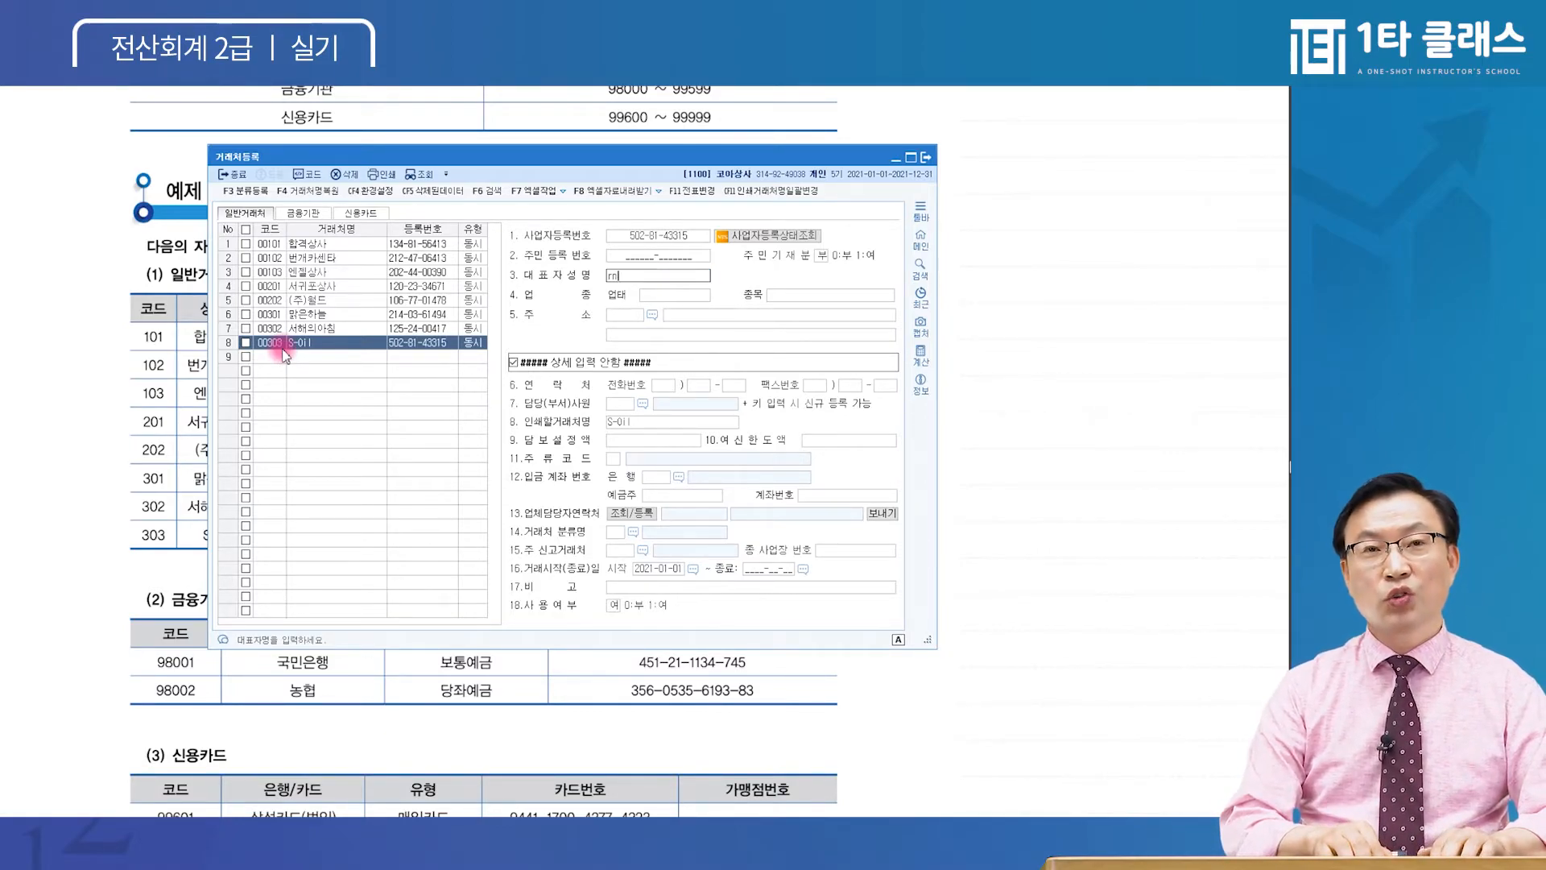
pyautogui.press('BackSpace')
pyautogui.press('BackSpace')
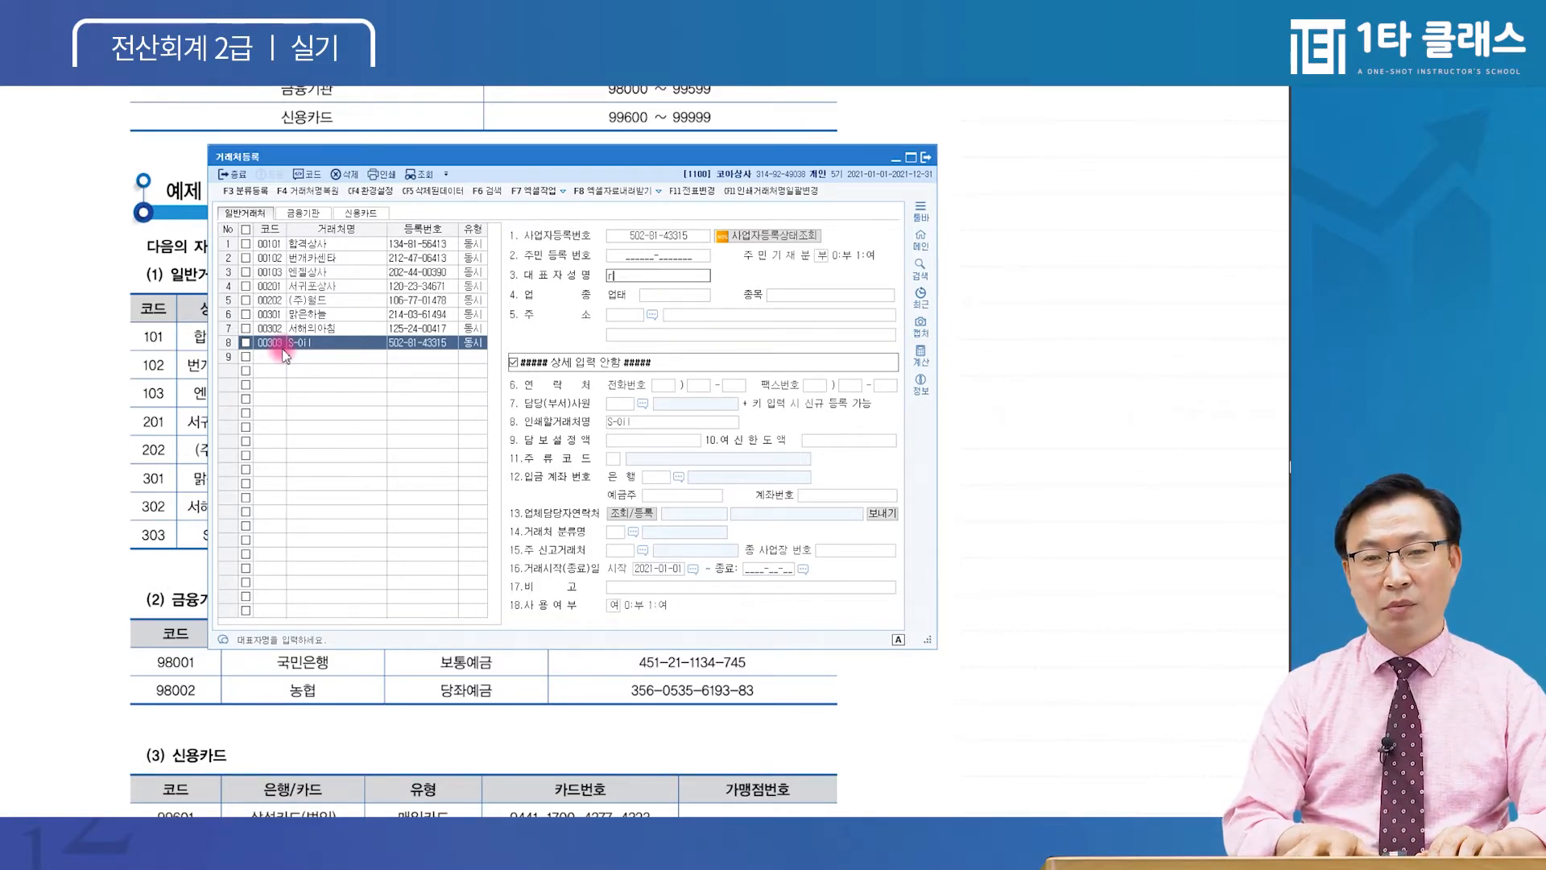
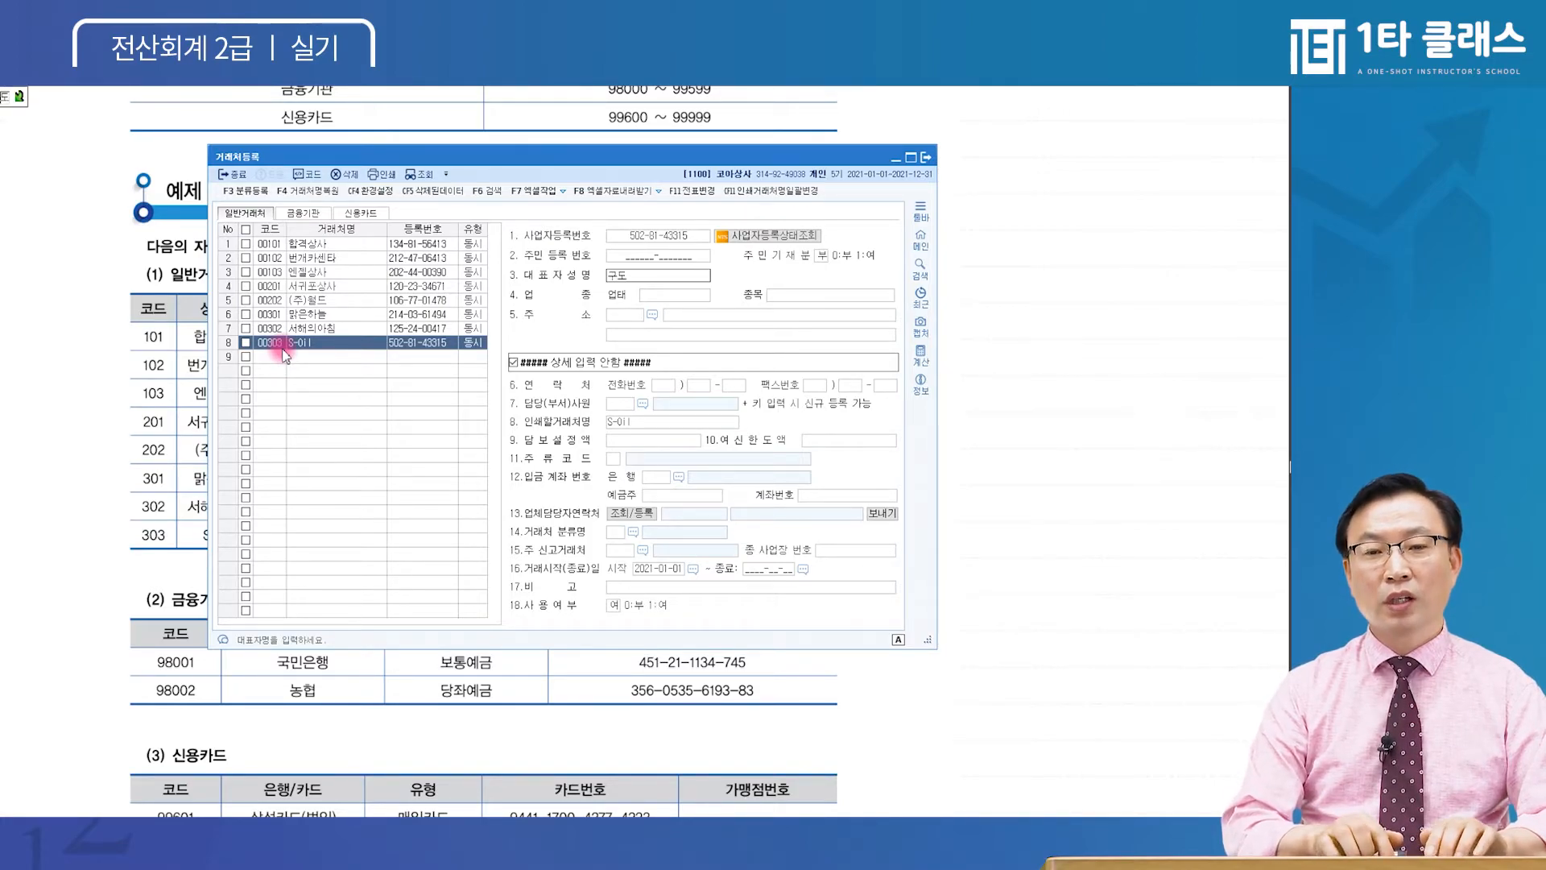
pyautogui.press('Return')
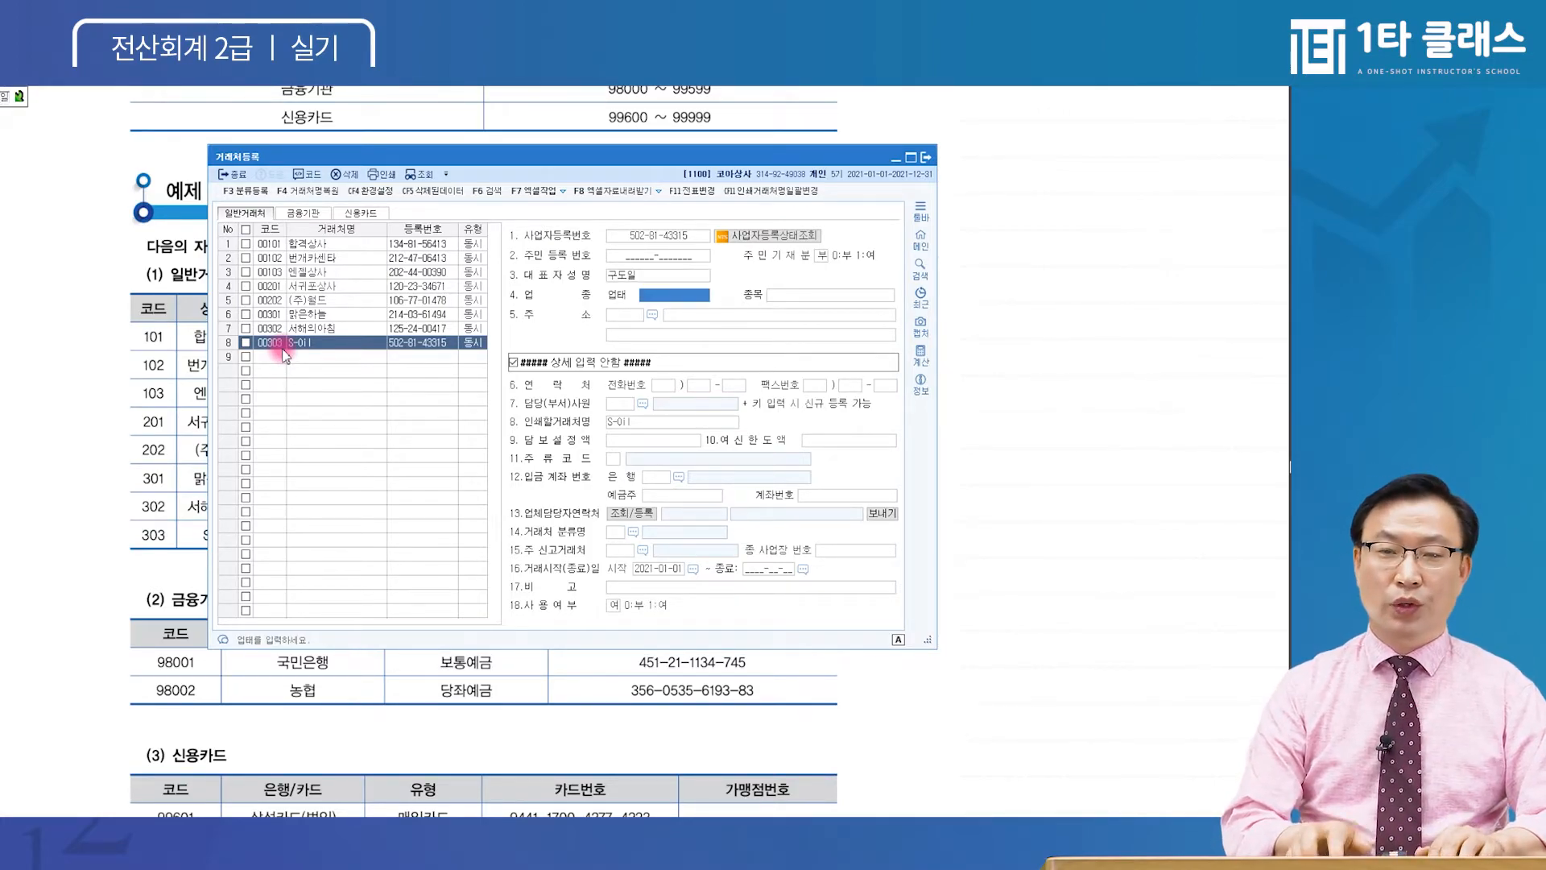
pyautogui.write('제조,소매')
pyautogui.press('Return')
pyautogui.write('석유 외')
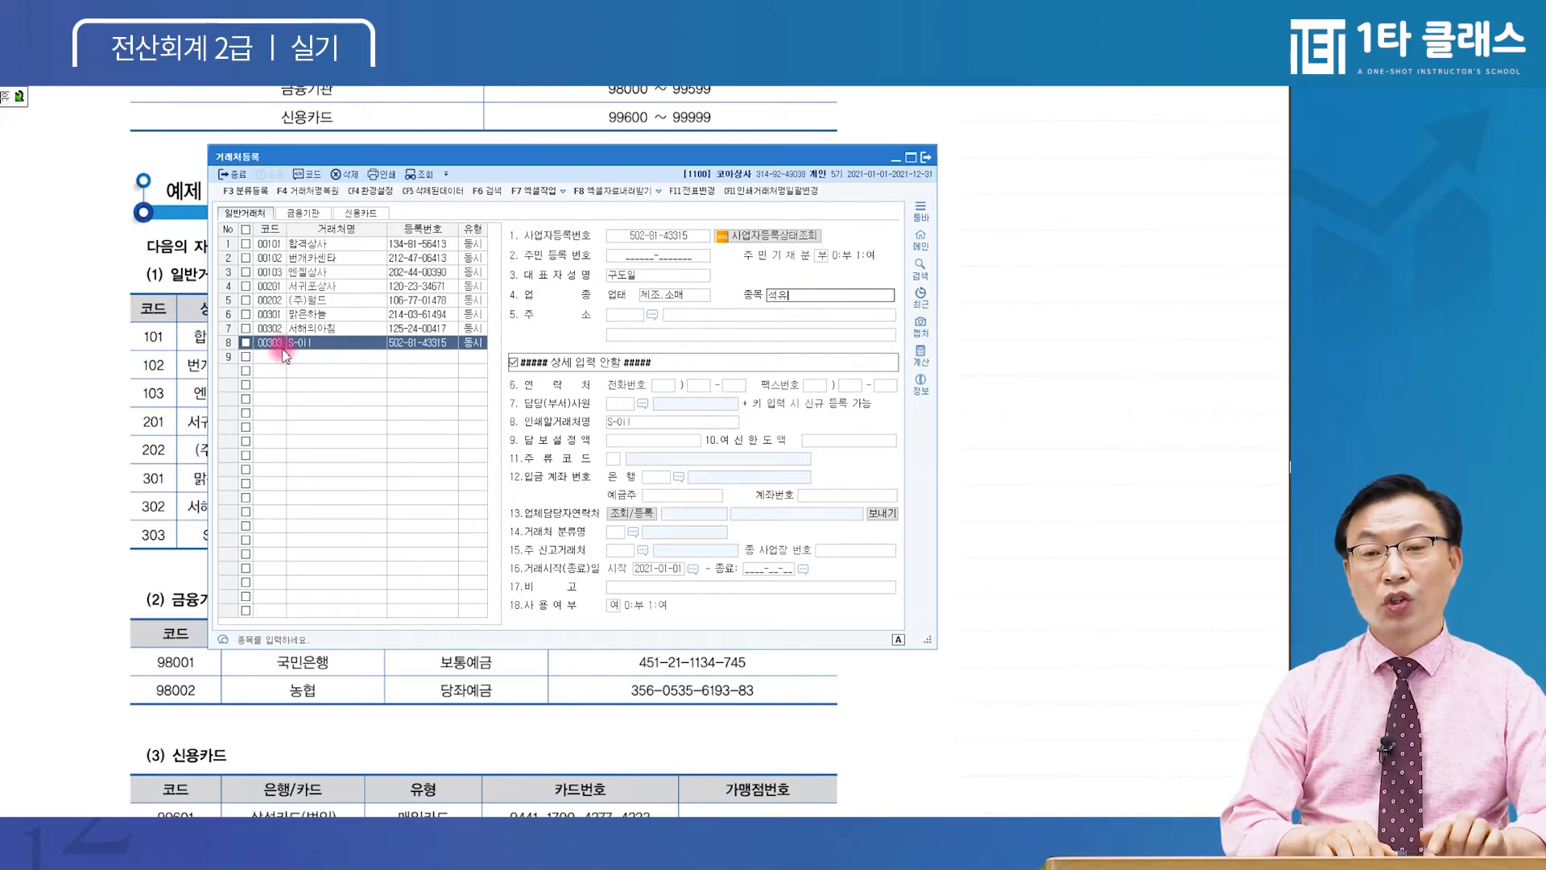
pyautogui.press('Return')
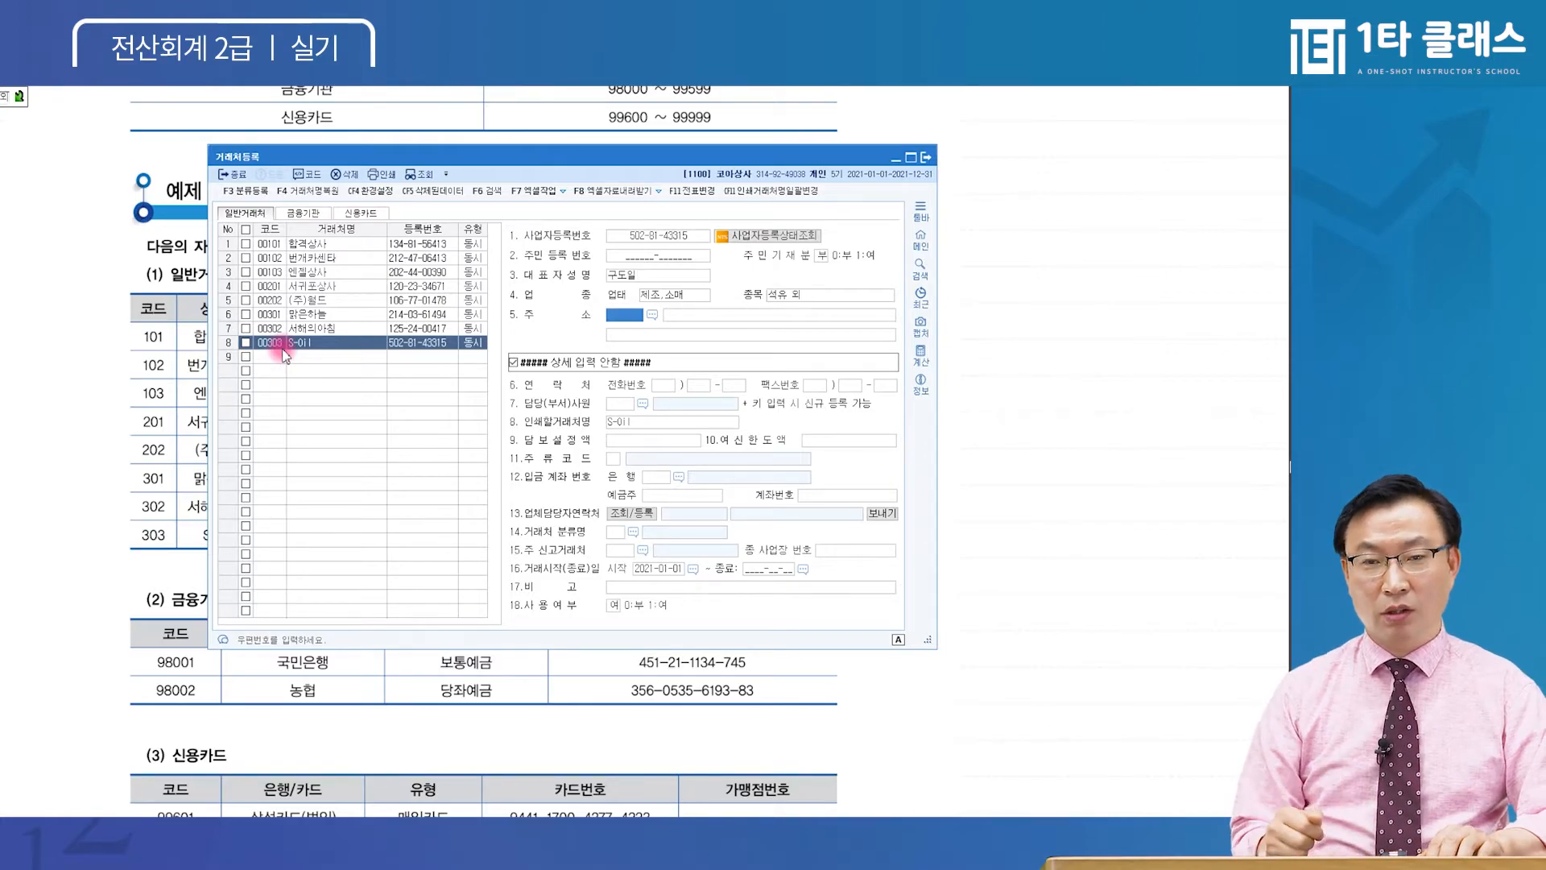
pyautogui.press('F2')
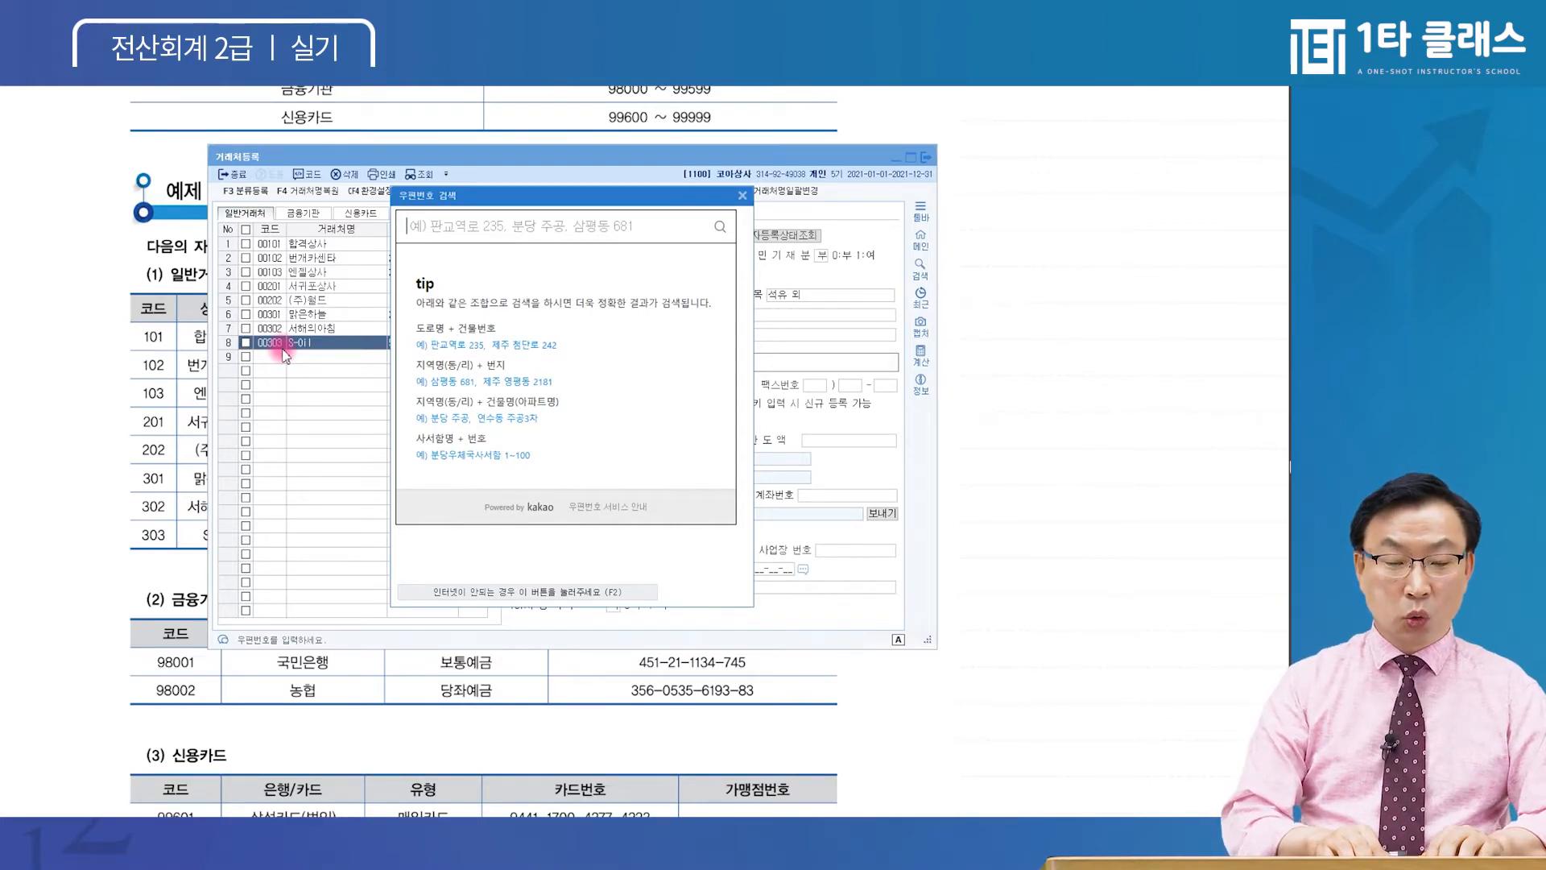
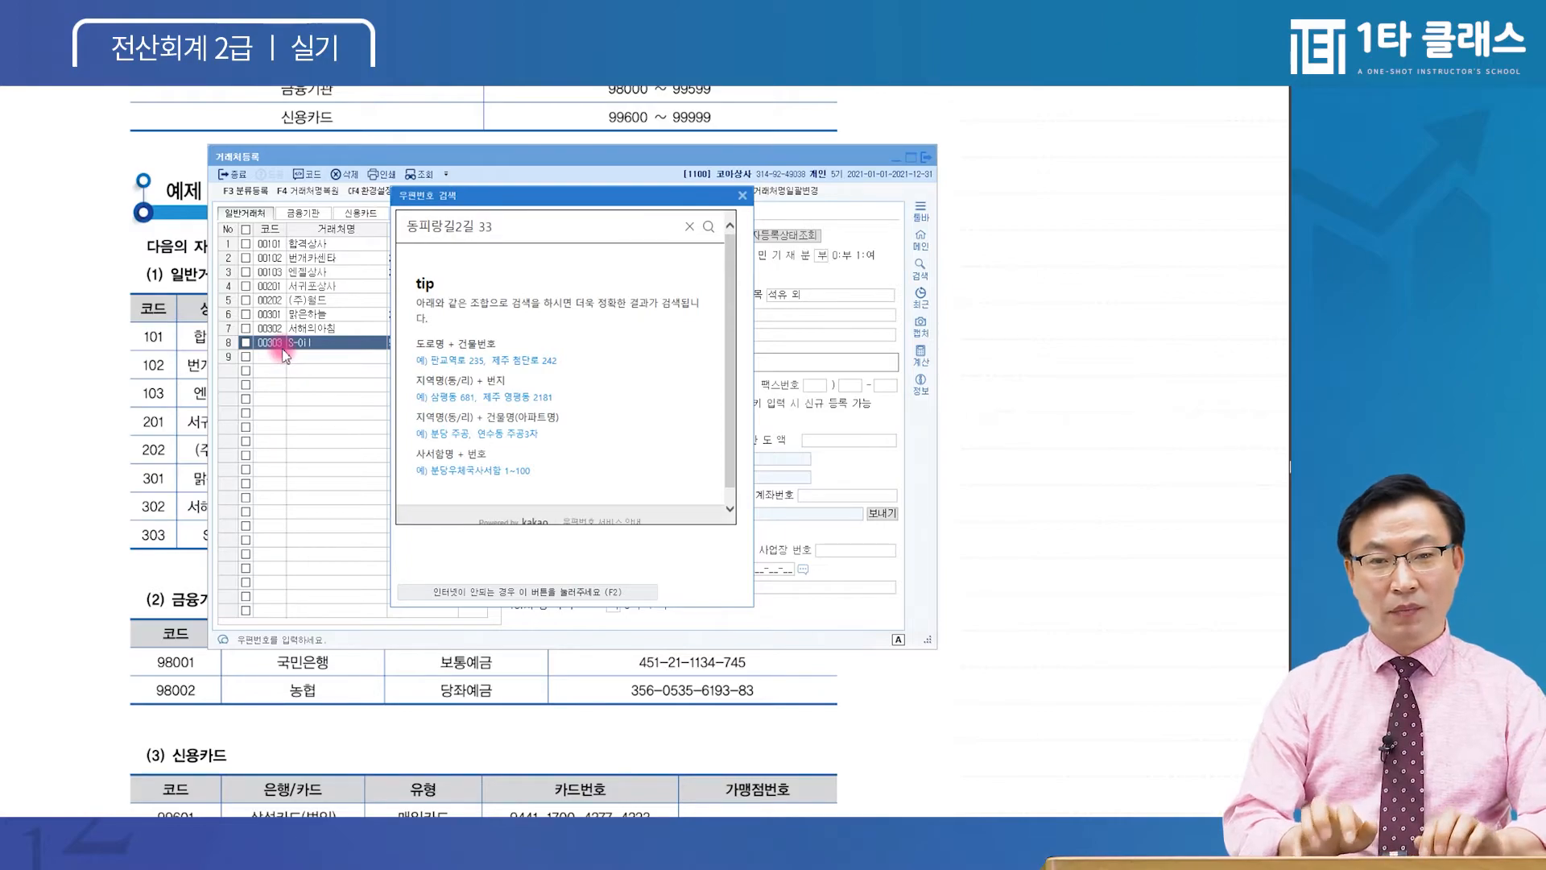
pyautogui.press('Return')
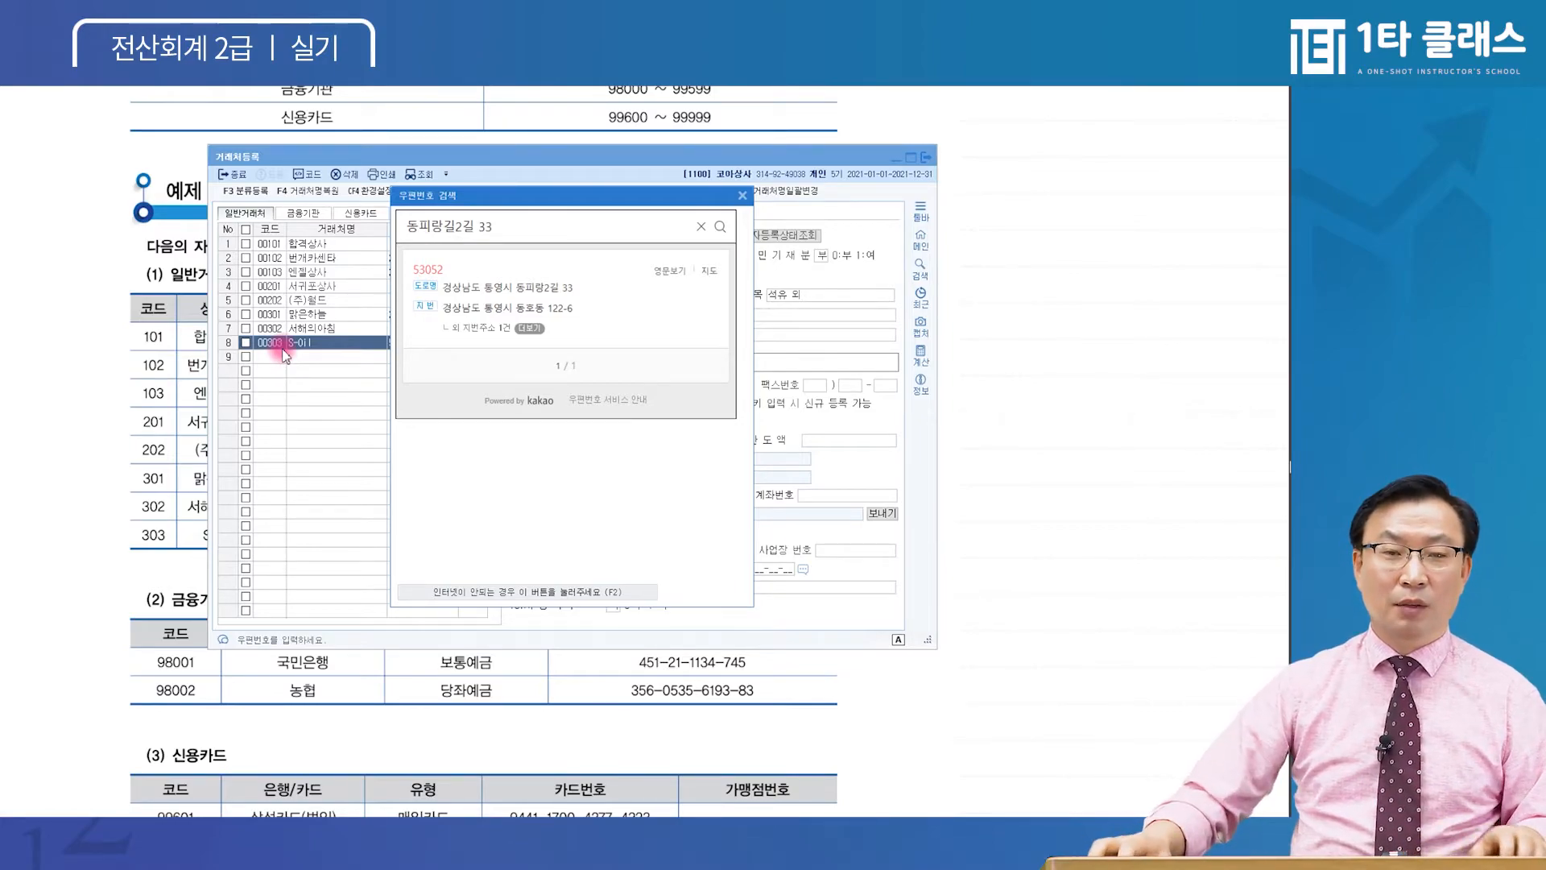
pyautogui.click(455, 226)
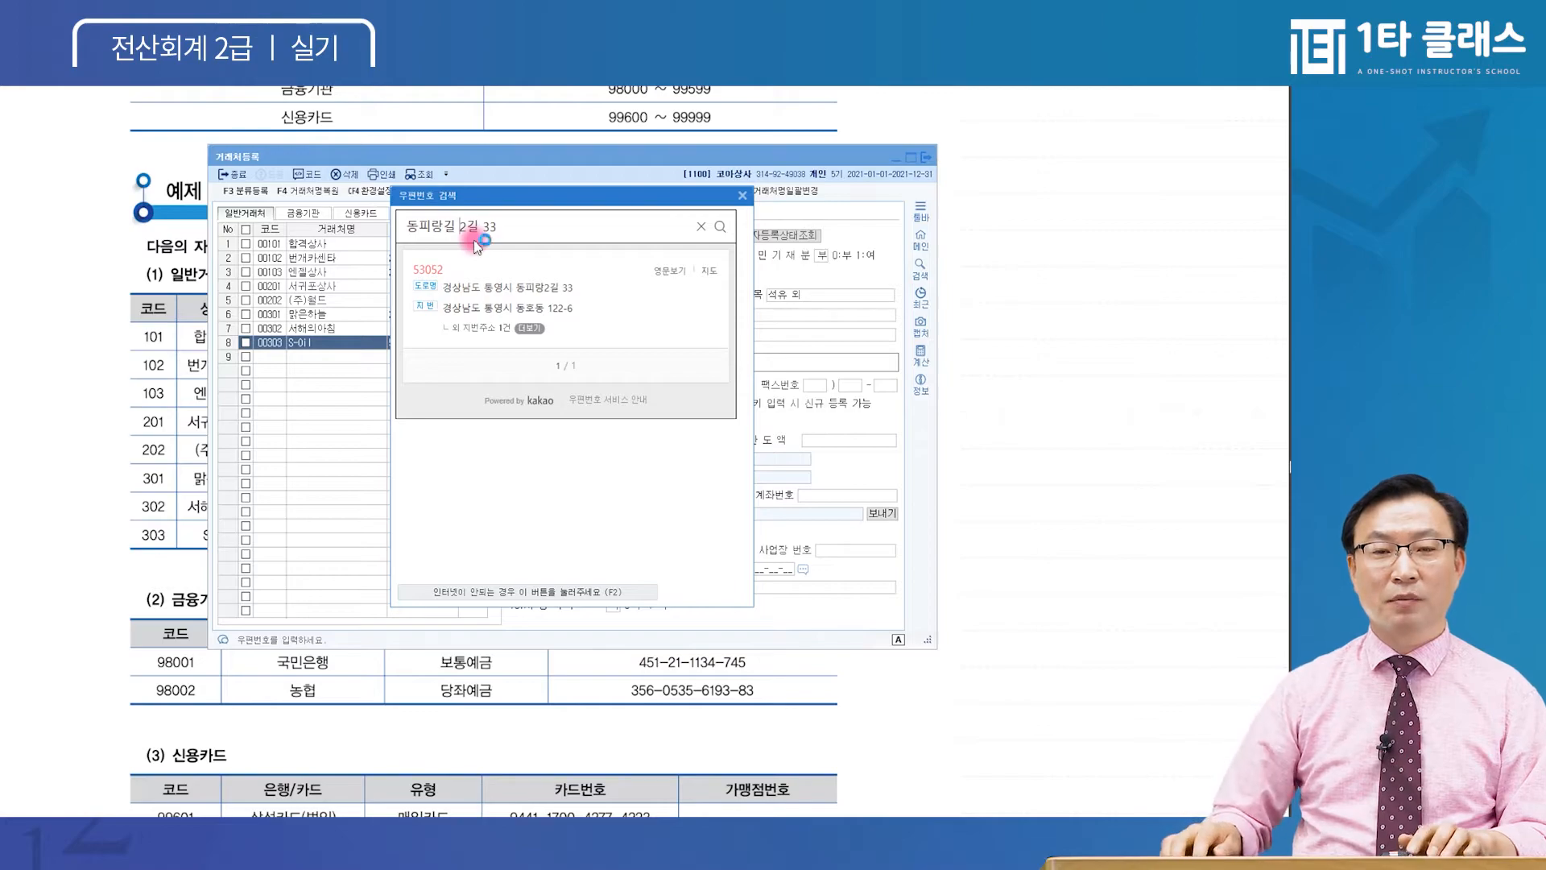
pyautogui.click(508, 281)
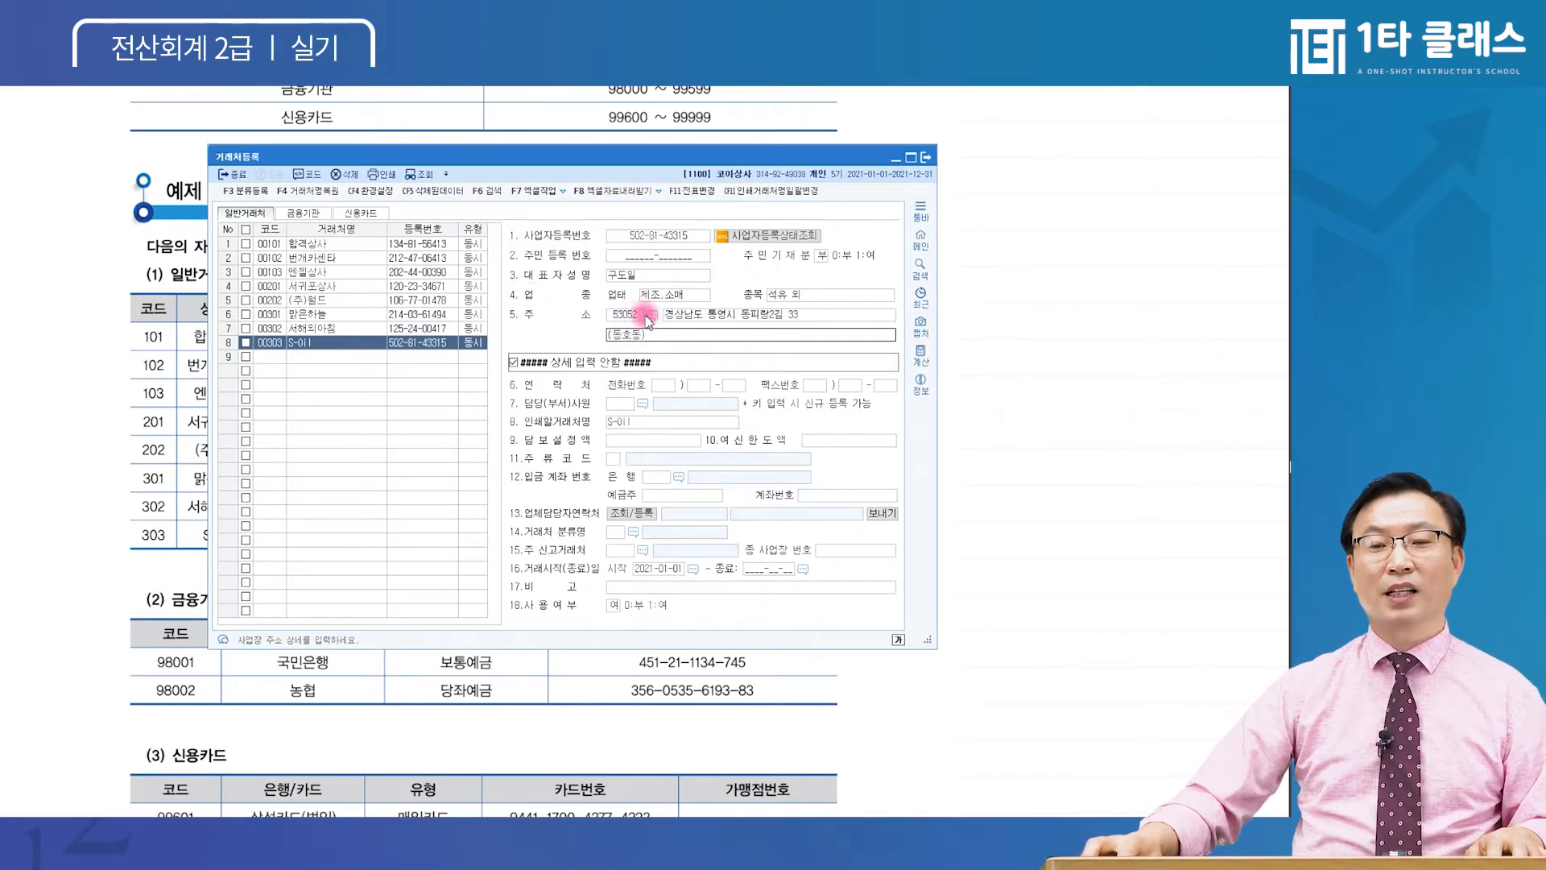
# Check the filled 53052 road address, then reopen and close the postcode search
pyautogui.click(699, 315)
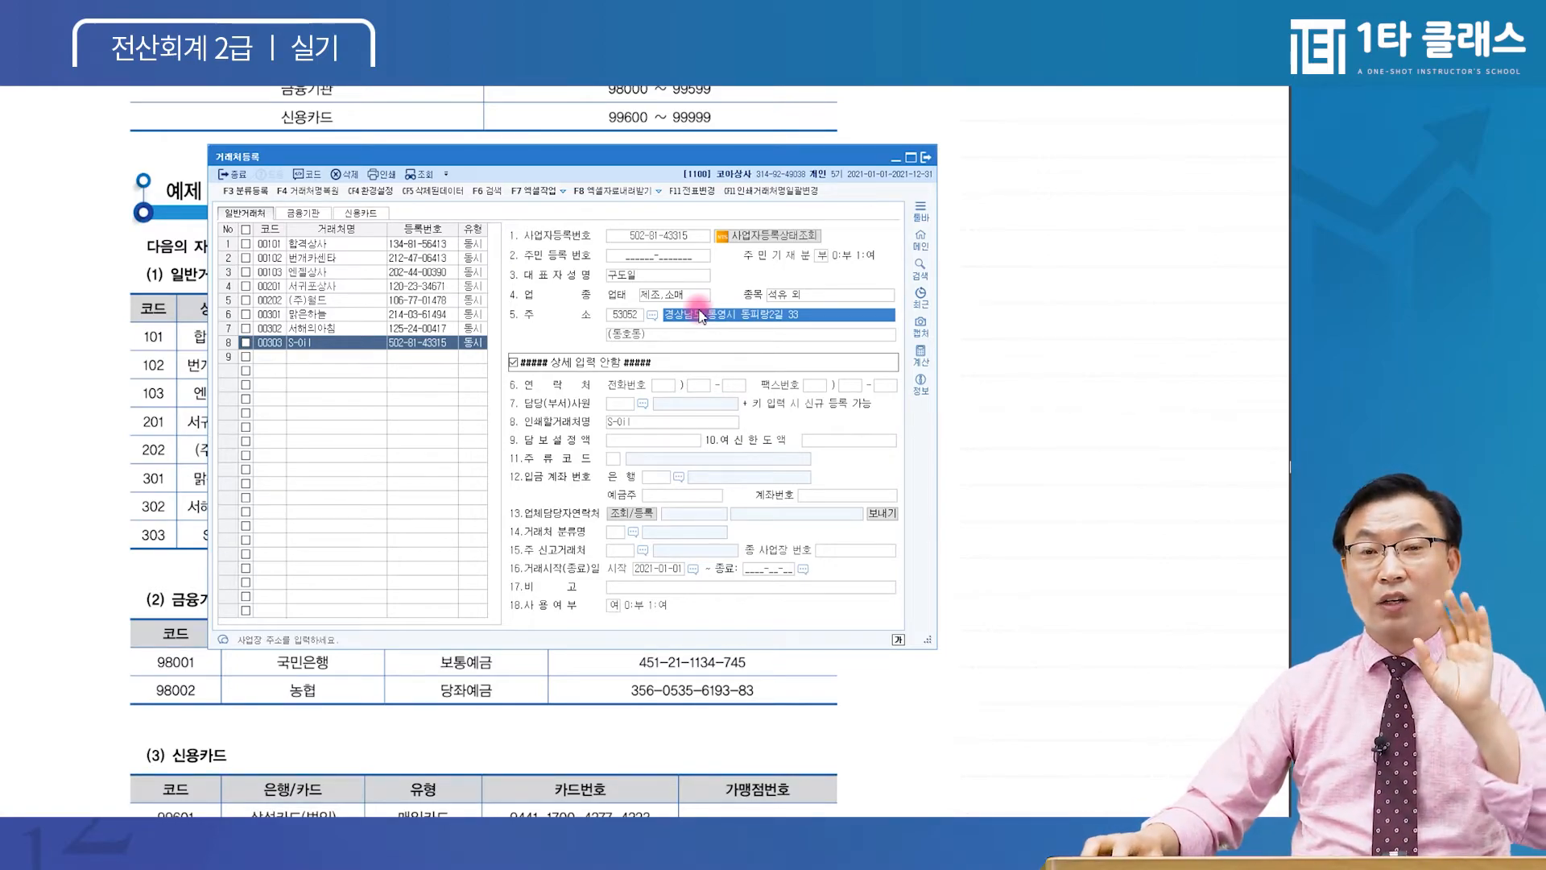
pyautogui.click(622, 316)
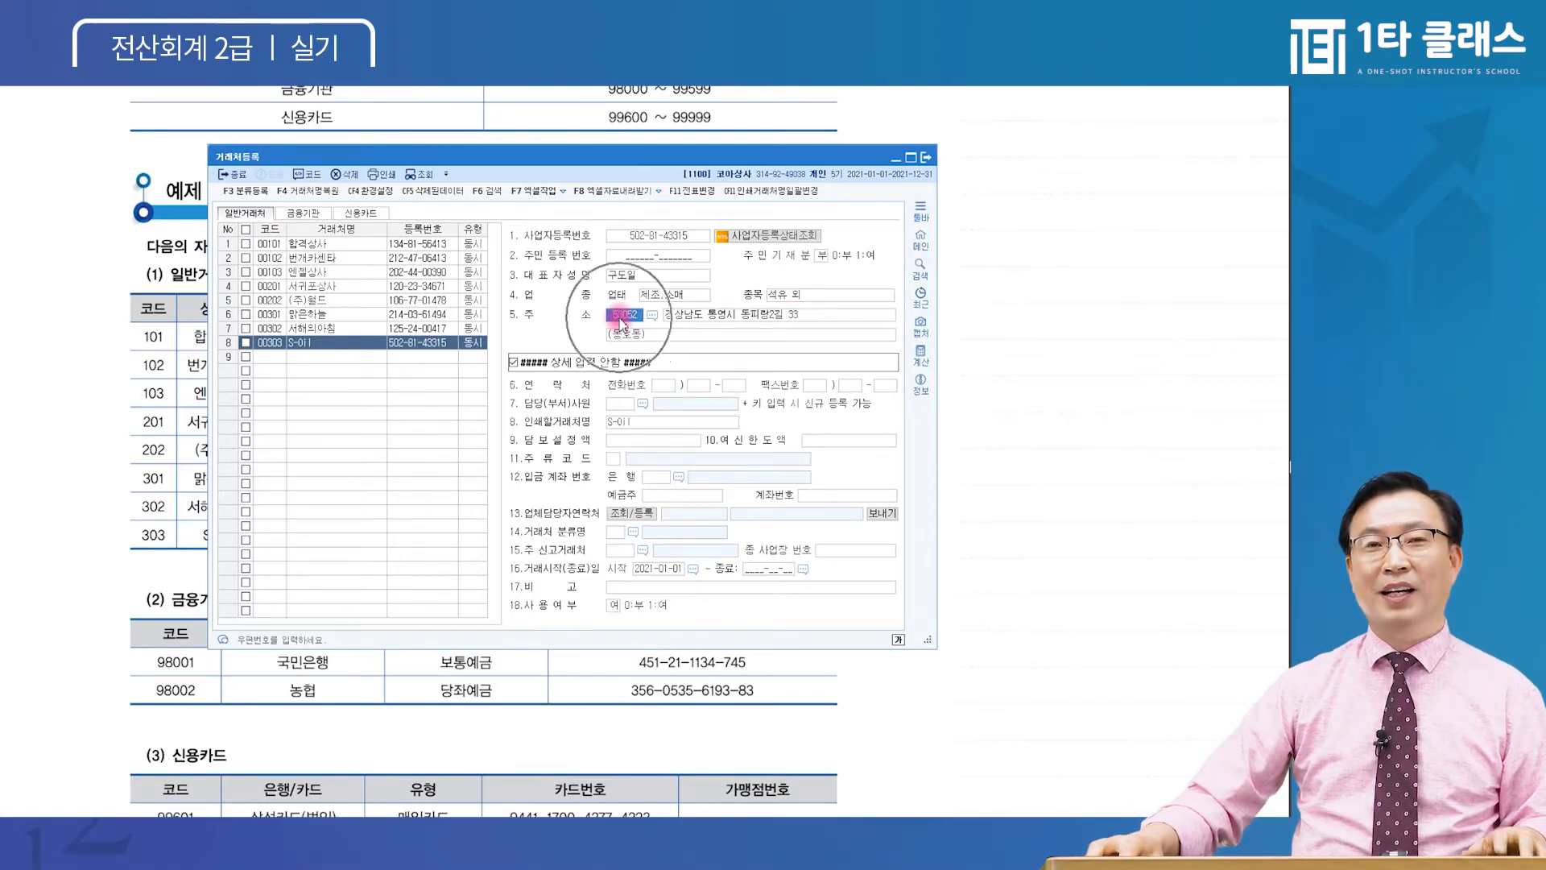
pyautogui.click(671, 317)
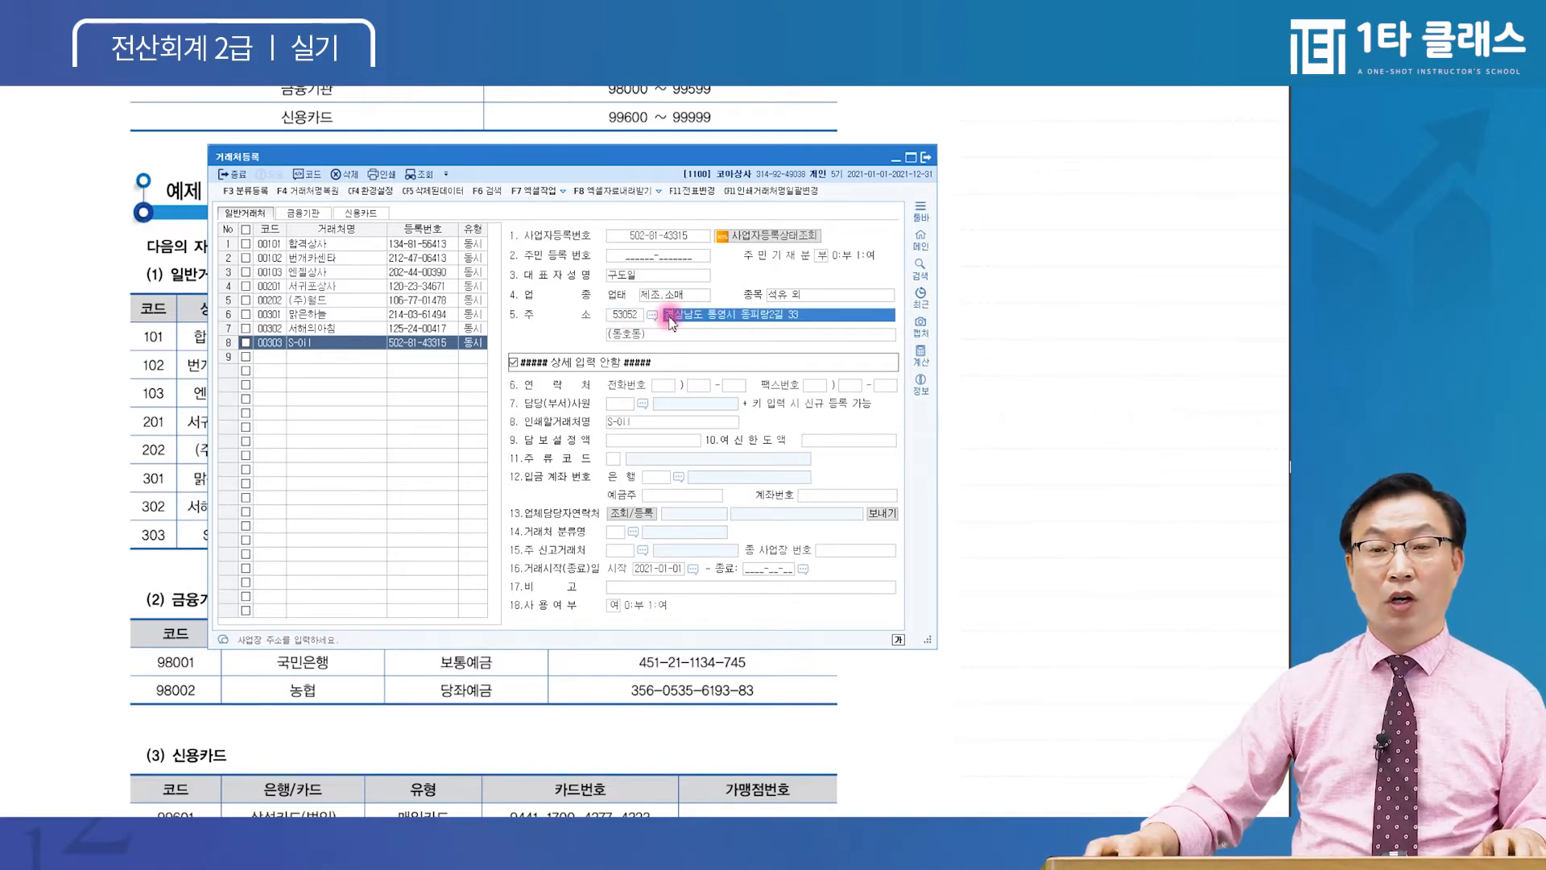
pyautogui.click(654, 316)
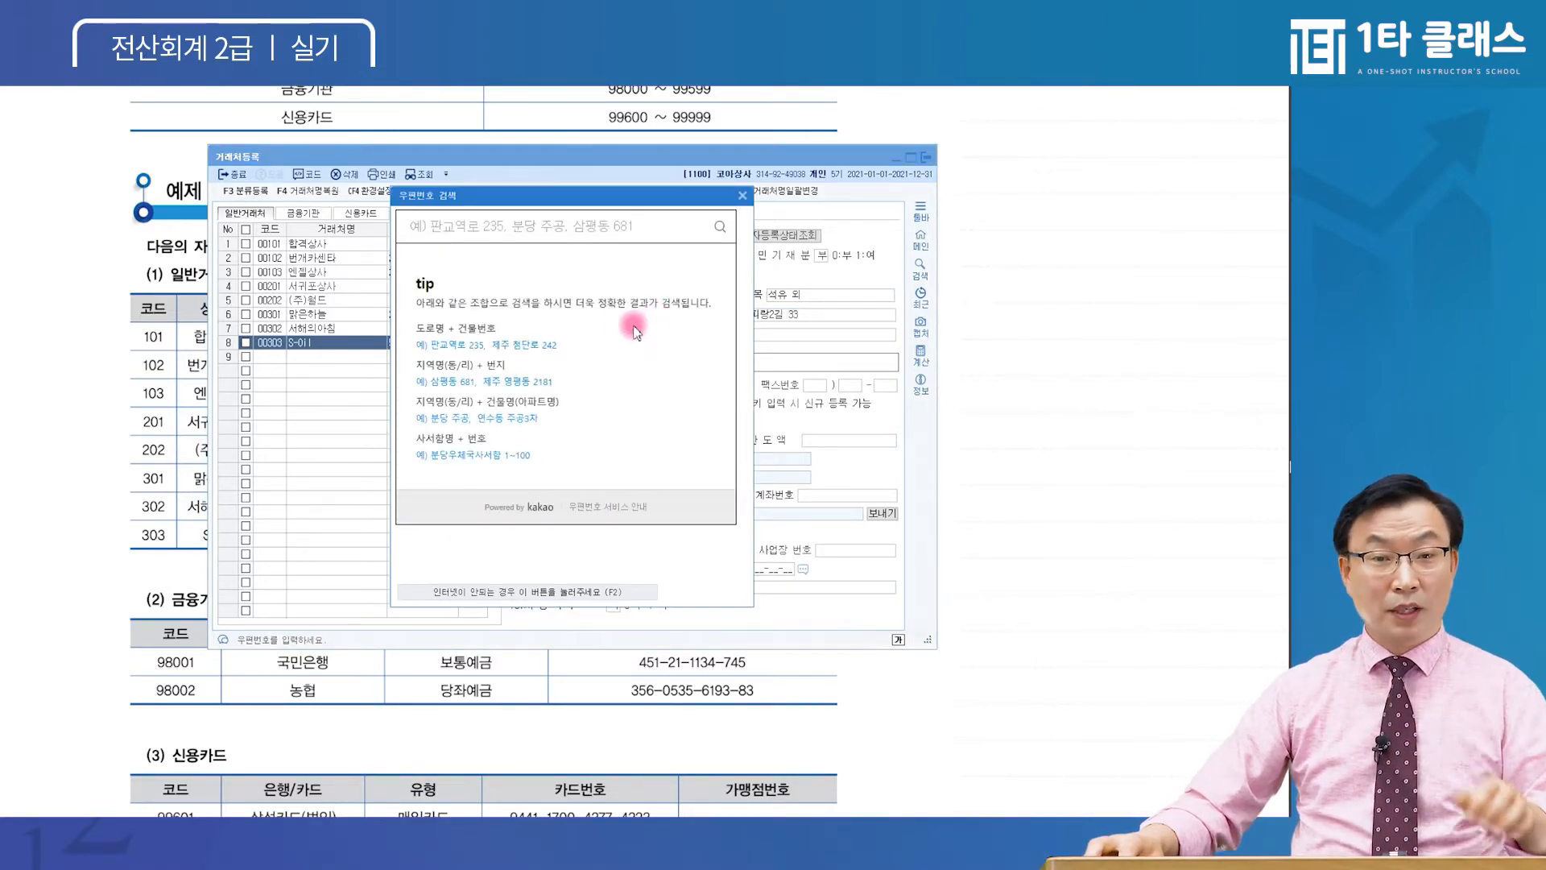
pyautogui.click(538, 239)
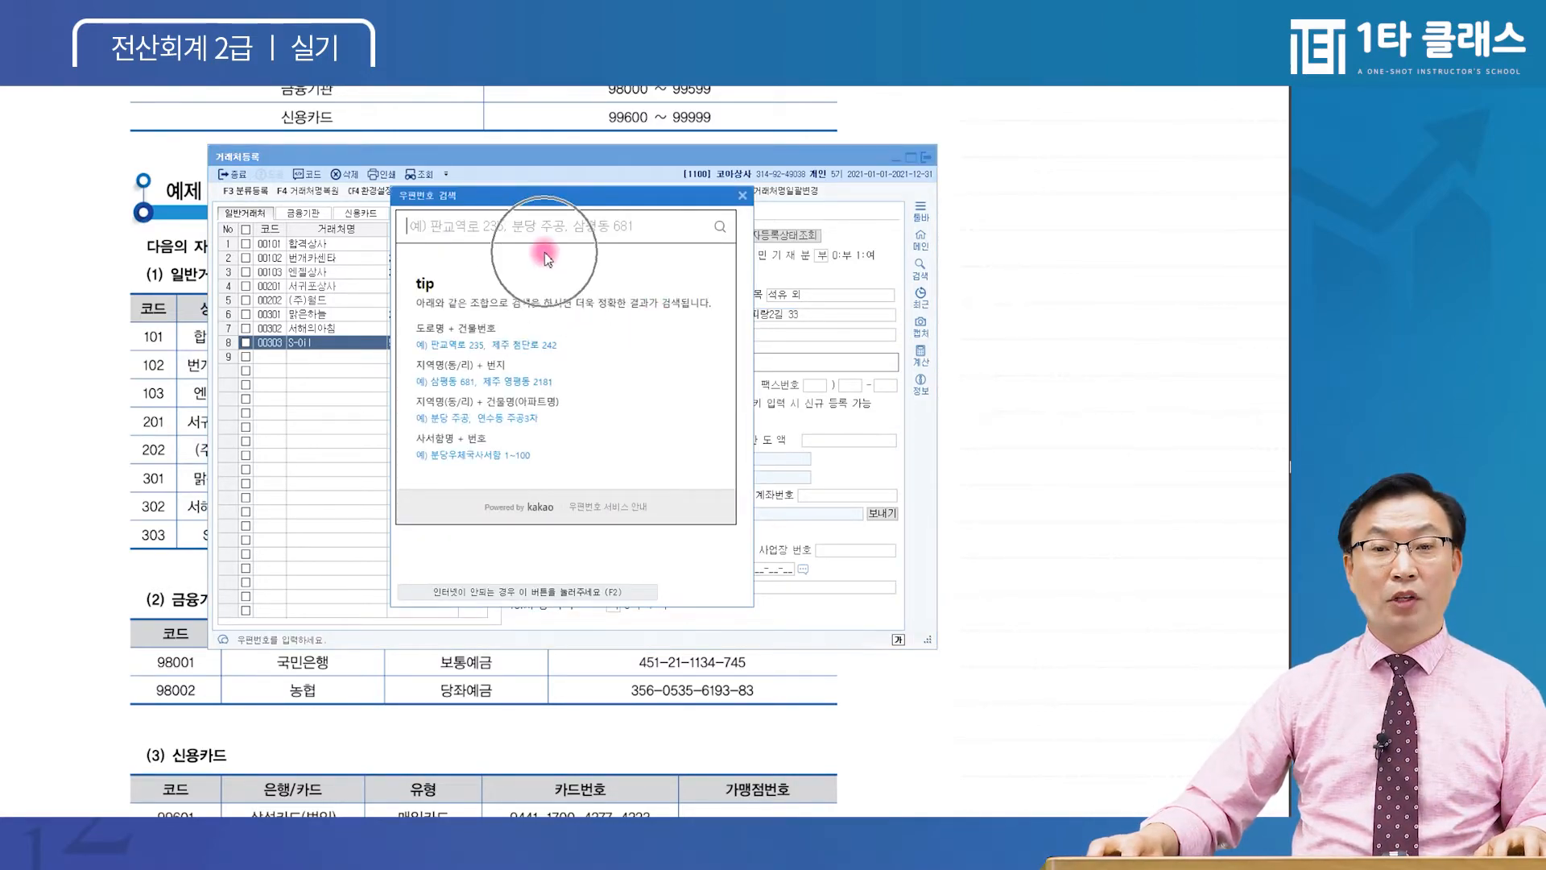
pyautogui.click(742, 195)
pyautogui.click(650, 316)
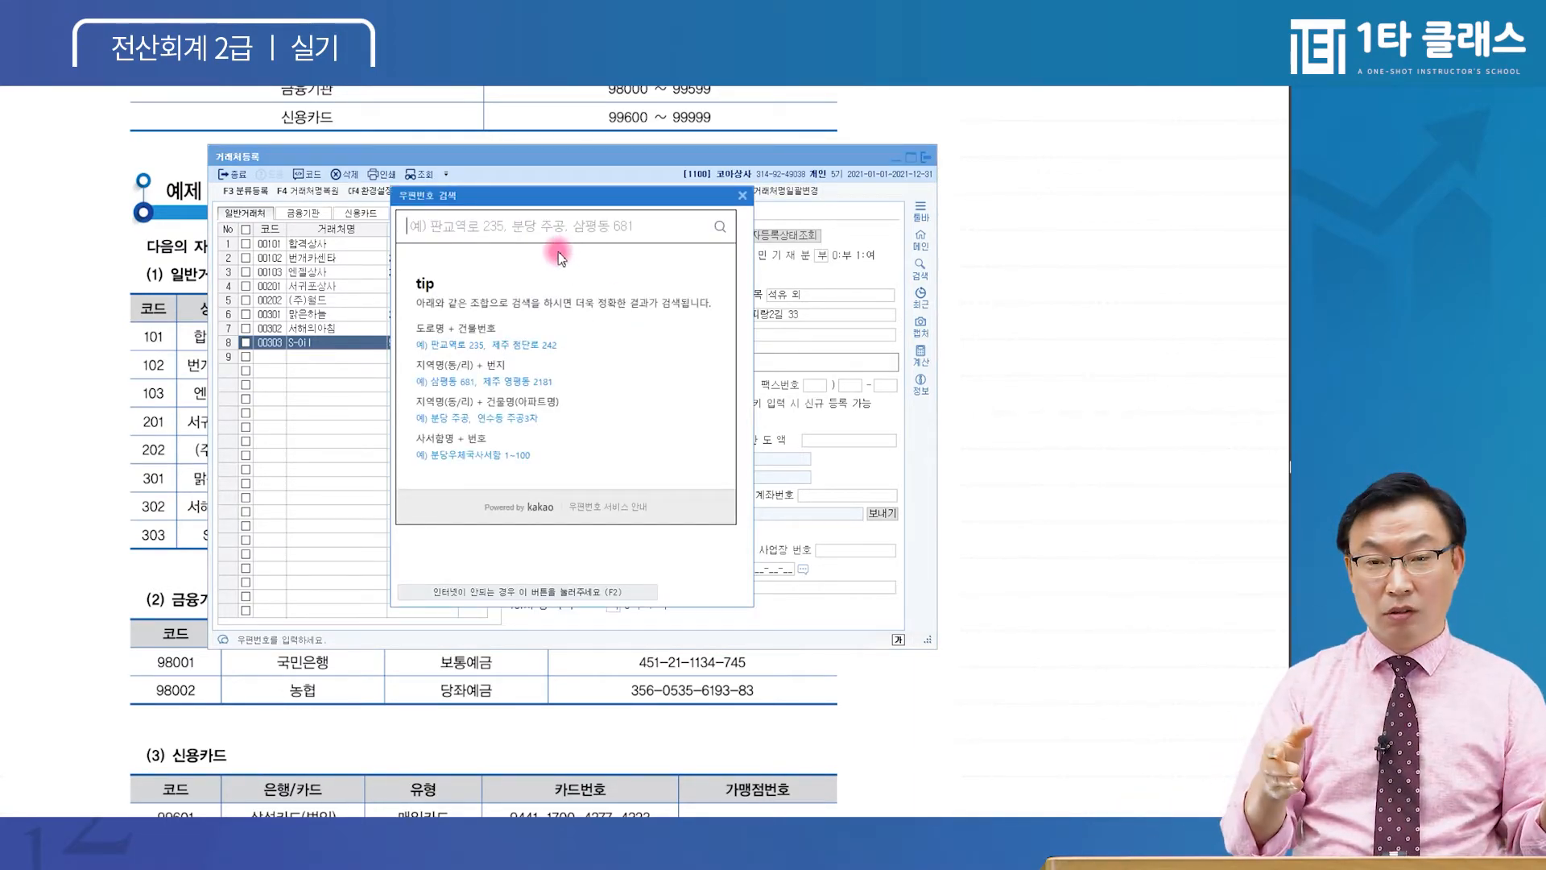
pyautogui.press('Escape')
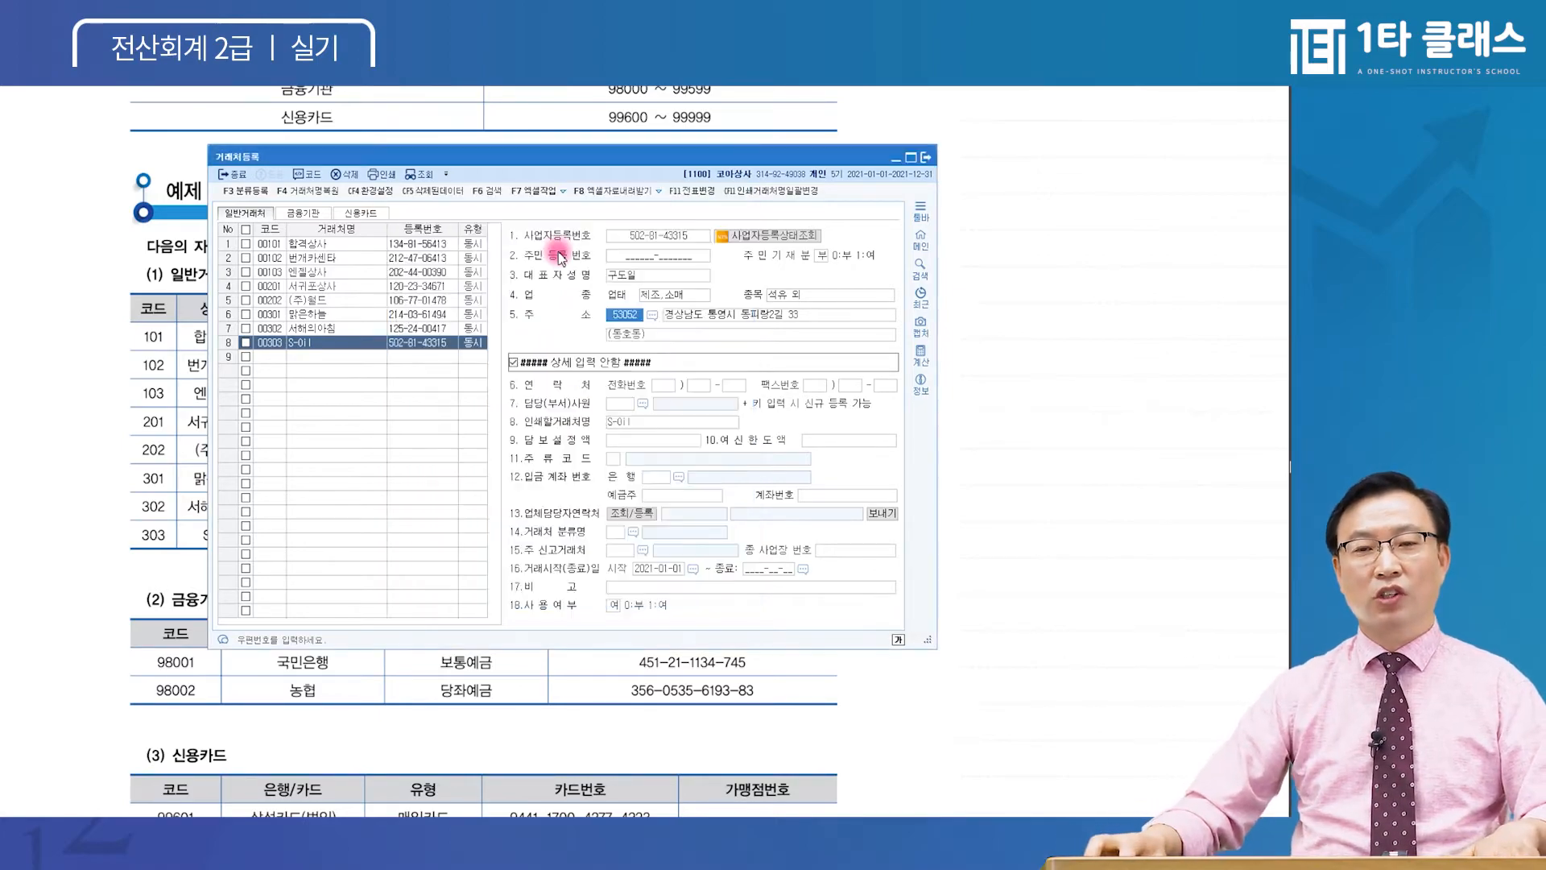
# Compare the 금융기관, 신용카드 and 일반거래처 tabs, ending on the empty 금융기관 list
pyautogui.click(687, 314)
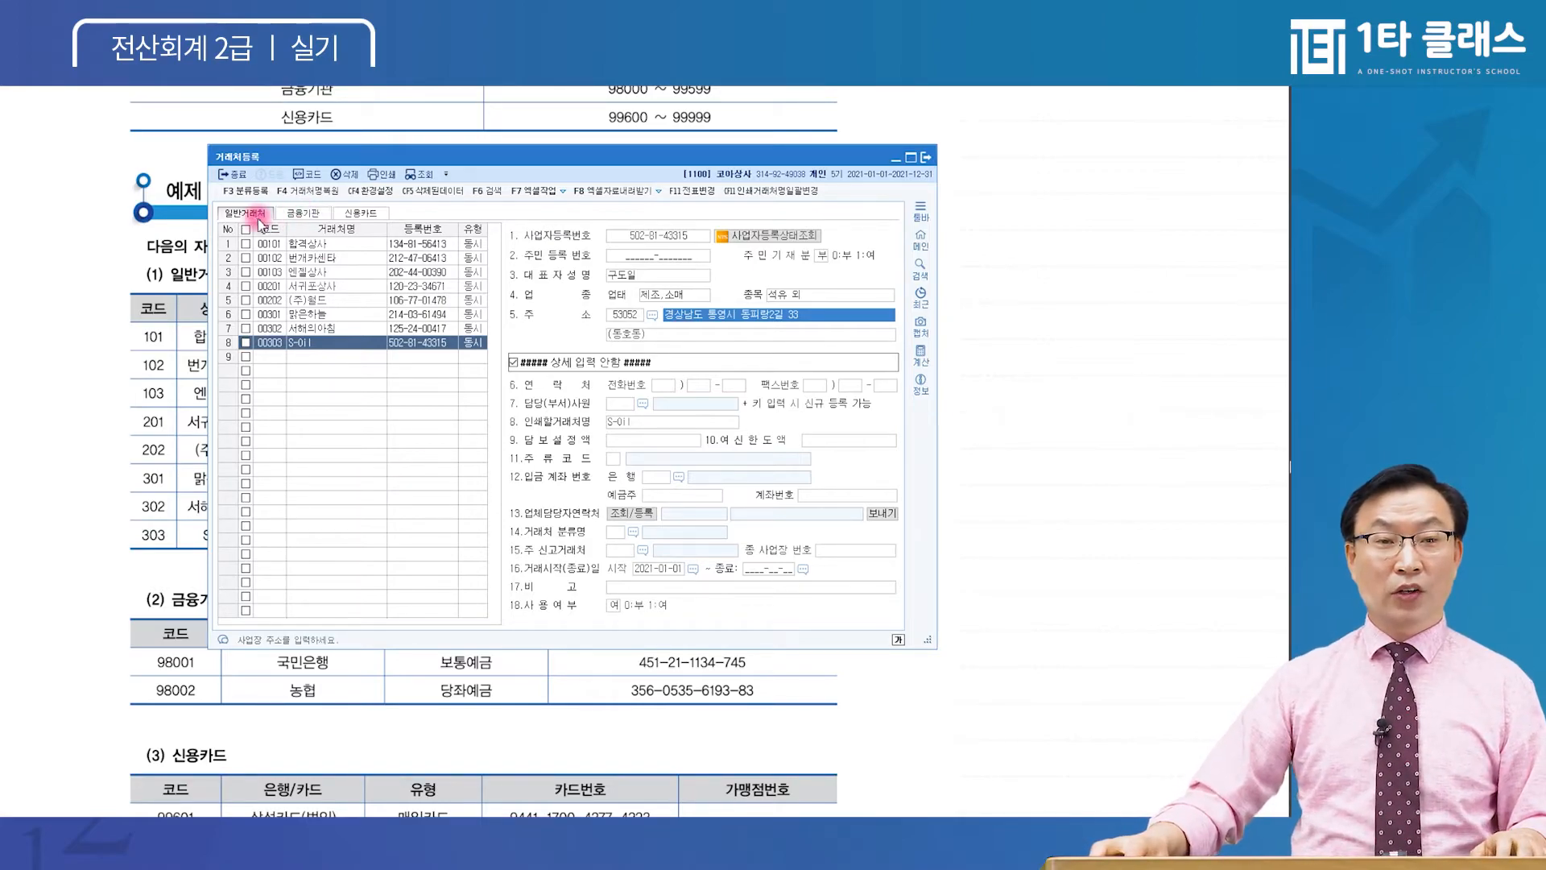
pyautogui.click(291, 215)
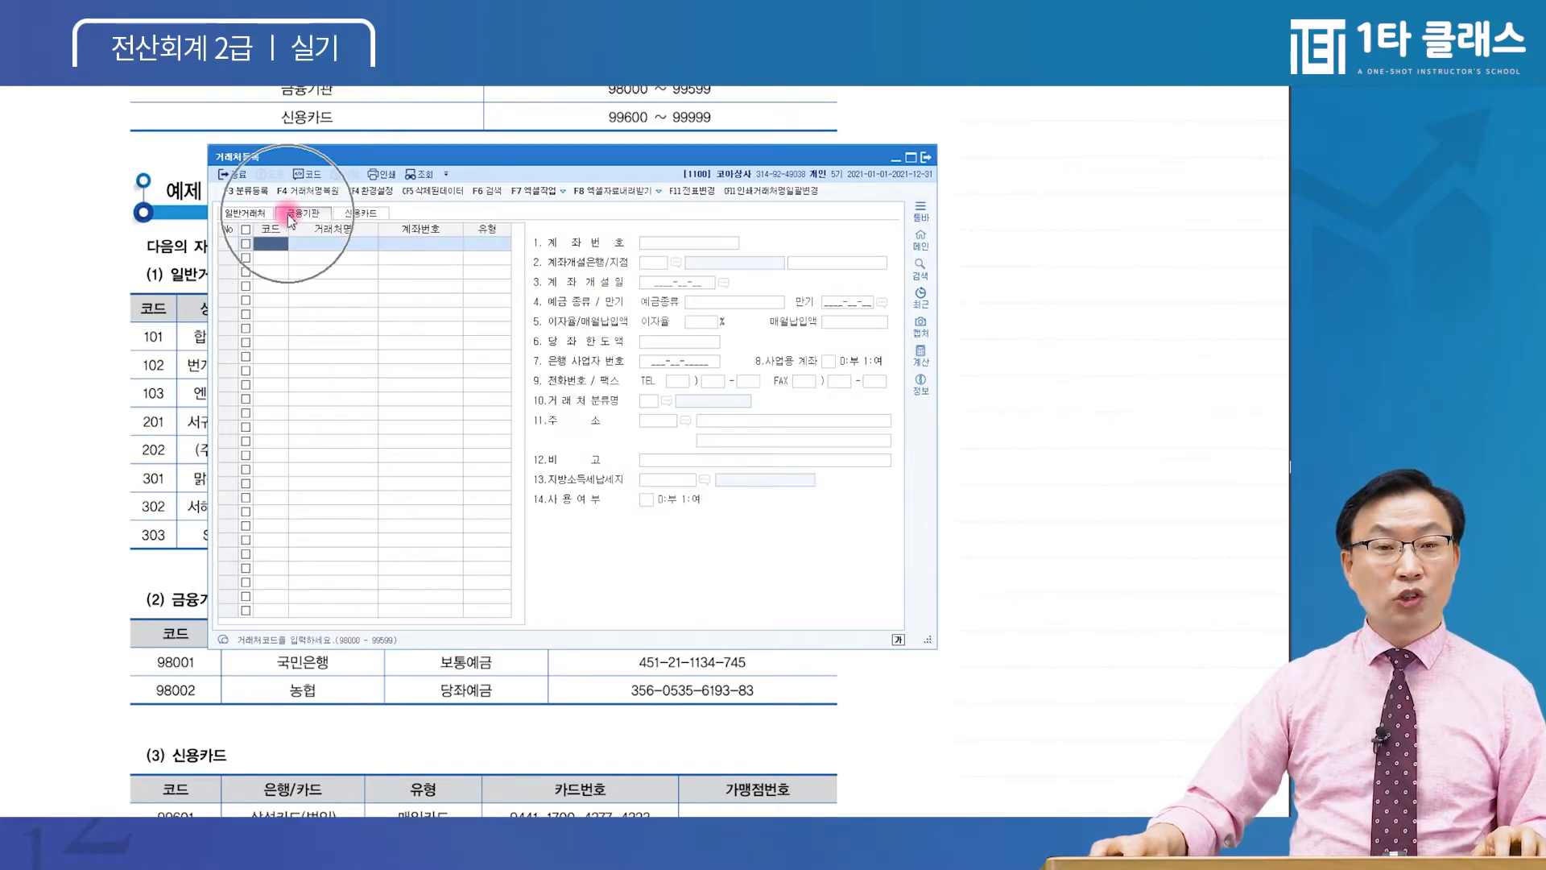
pyautogui.click(360, 213)
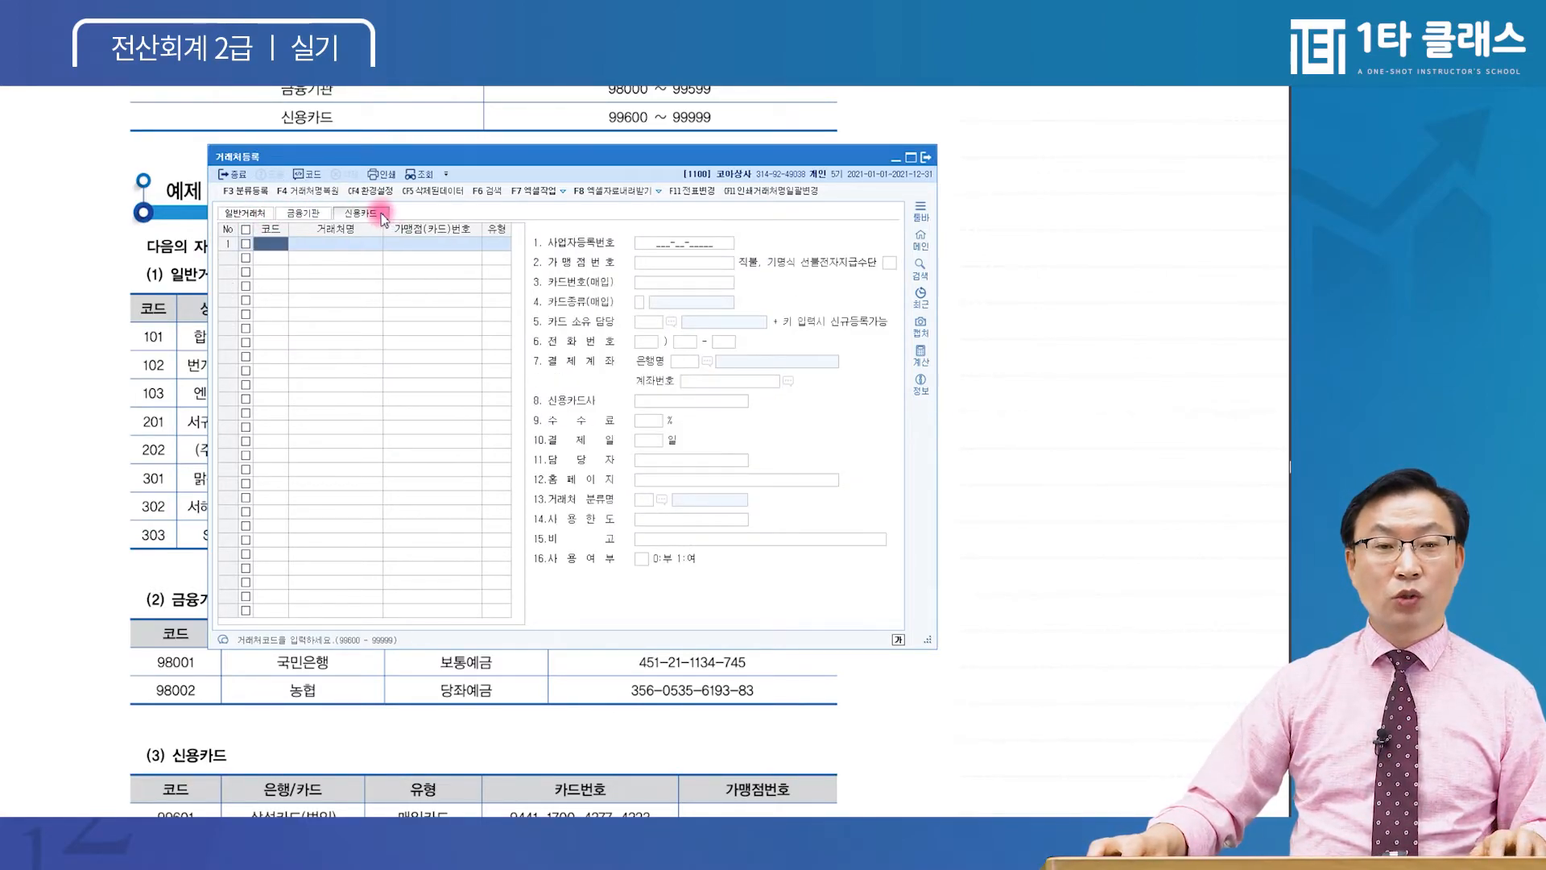
pyautogui.click(255, 214)
pyautogui.click(277, 365)
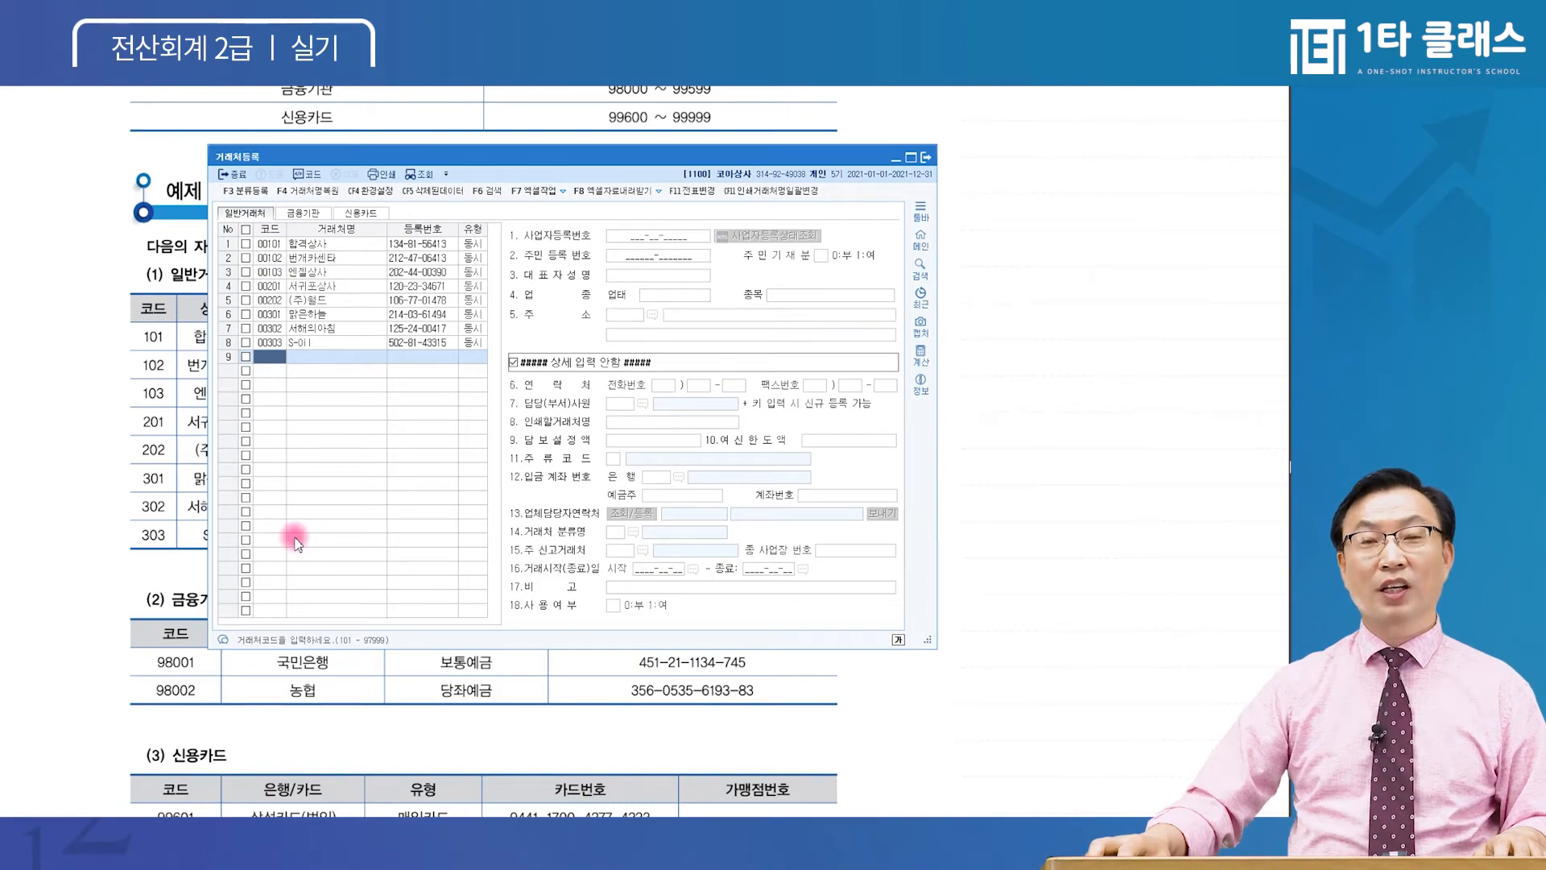
pyautogui.click(295, 214)
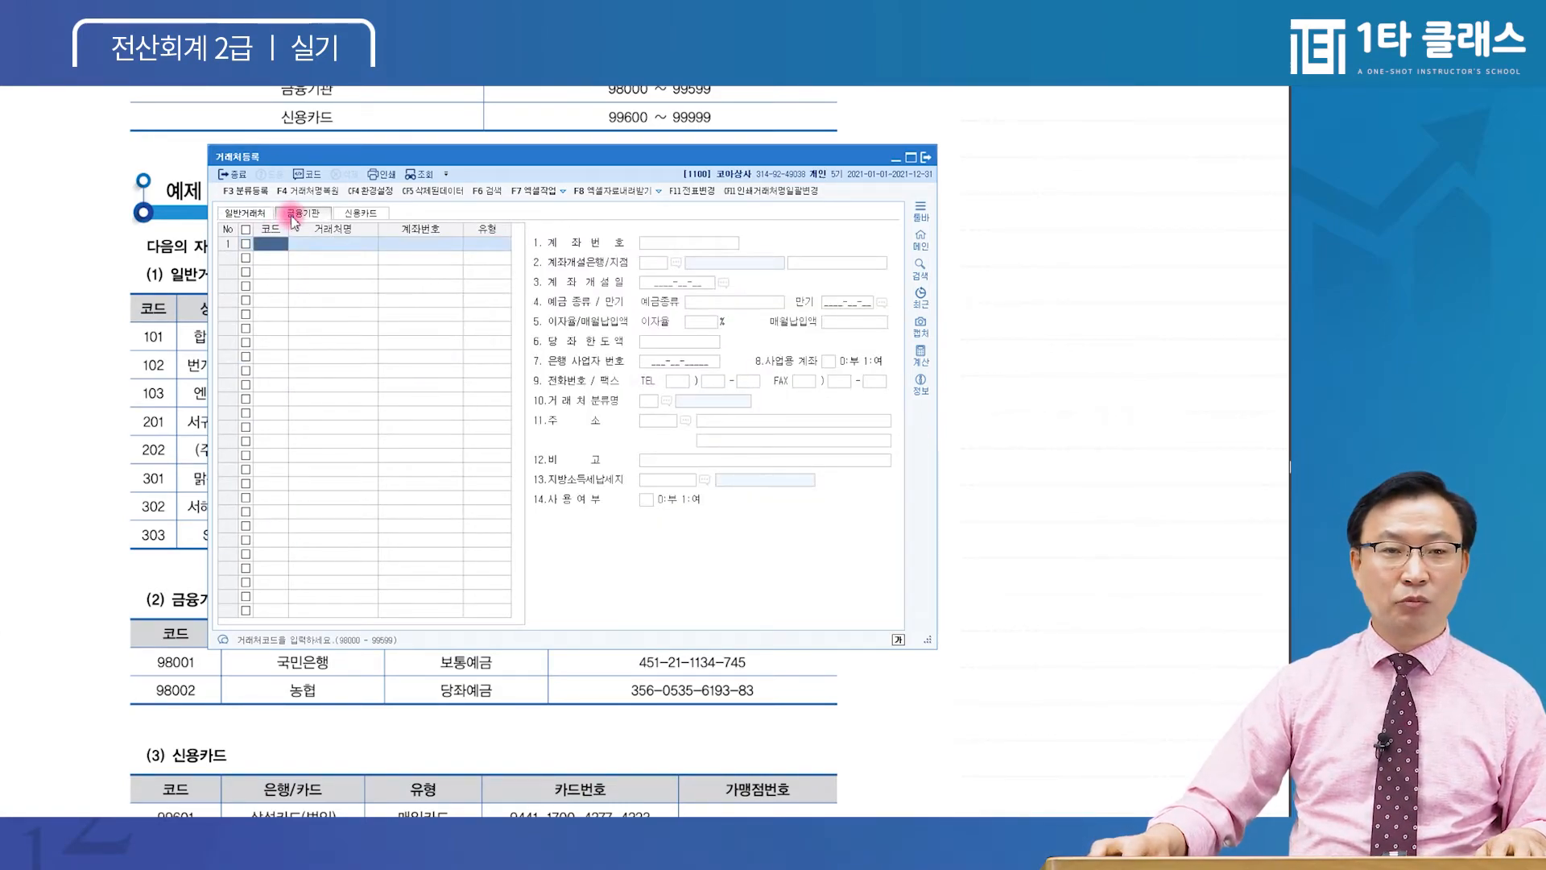
# Read the bank details on the exercise sheet, then return to the partner registration window
pyautogui.click(114, 534)
pyautogui.scroll(-2, 120, 531)
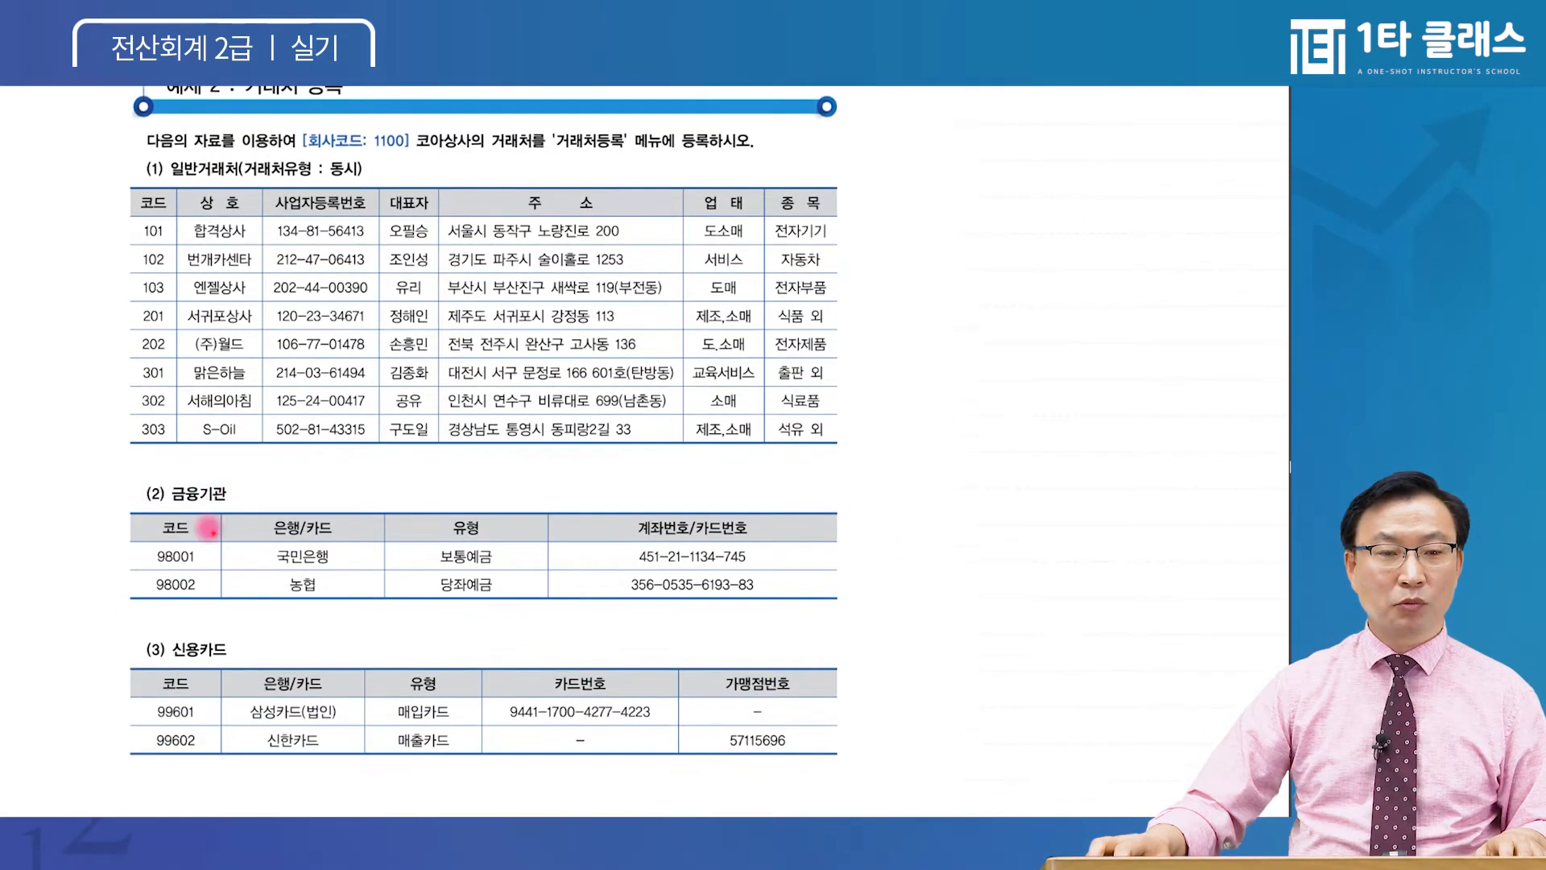
pyautogui.scroll(-1, 207, 516)
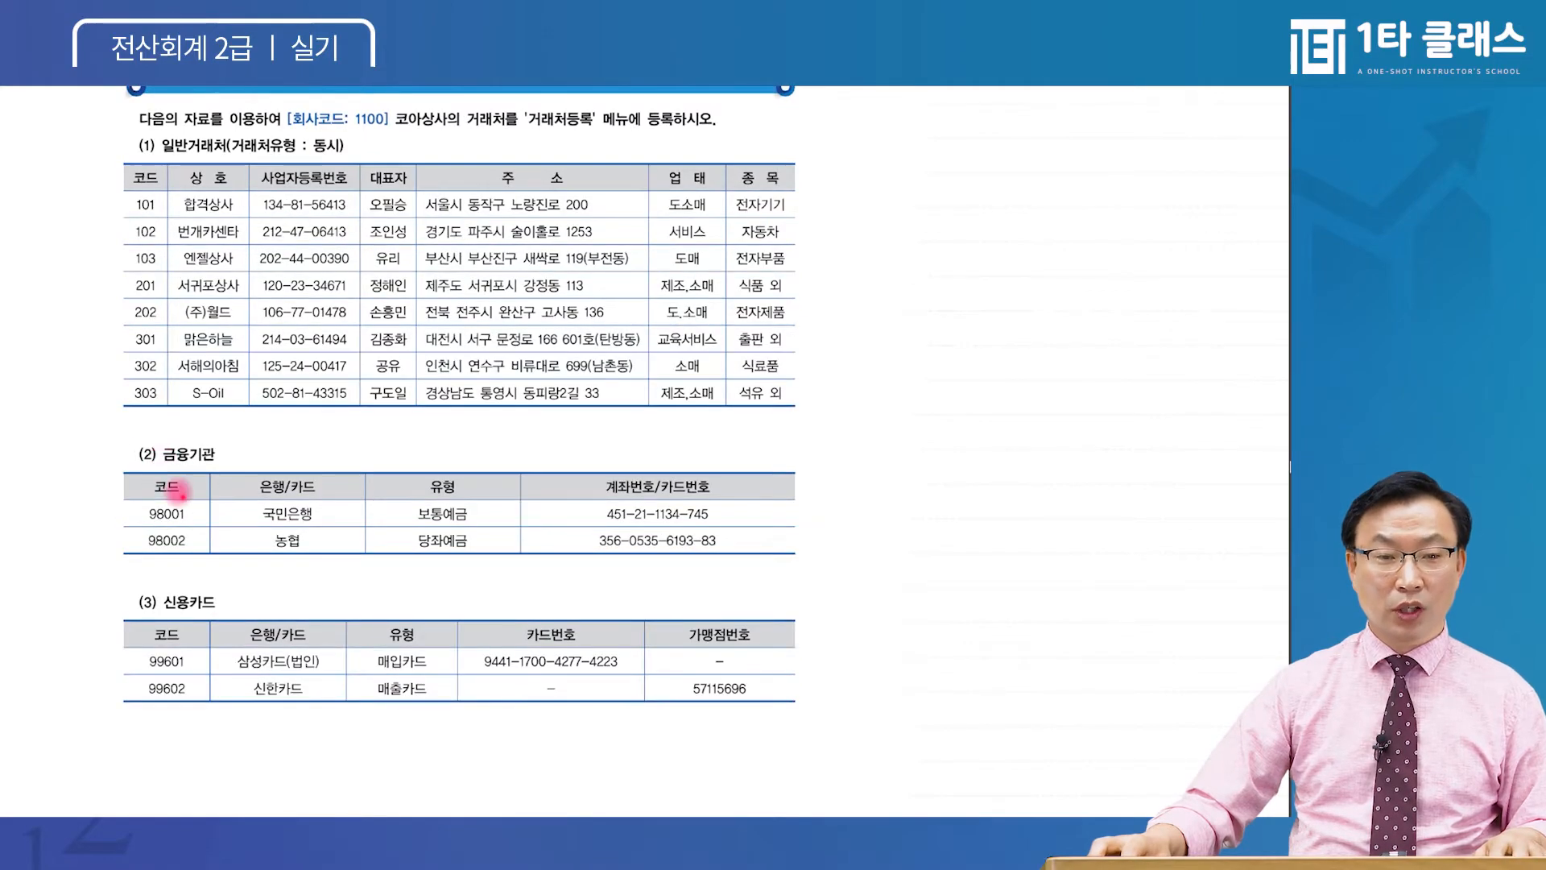
pyautogui.scroll(1, 266, 596)
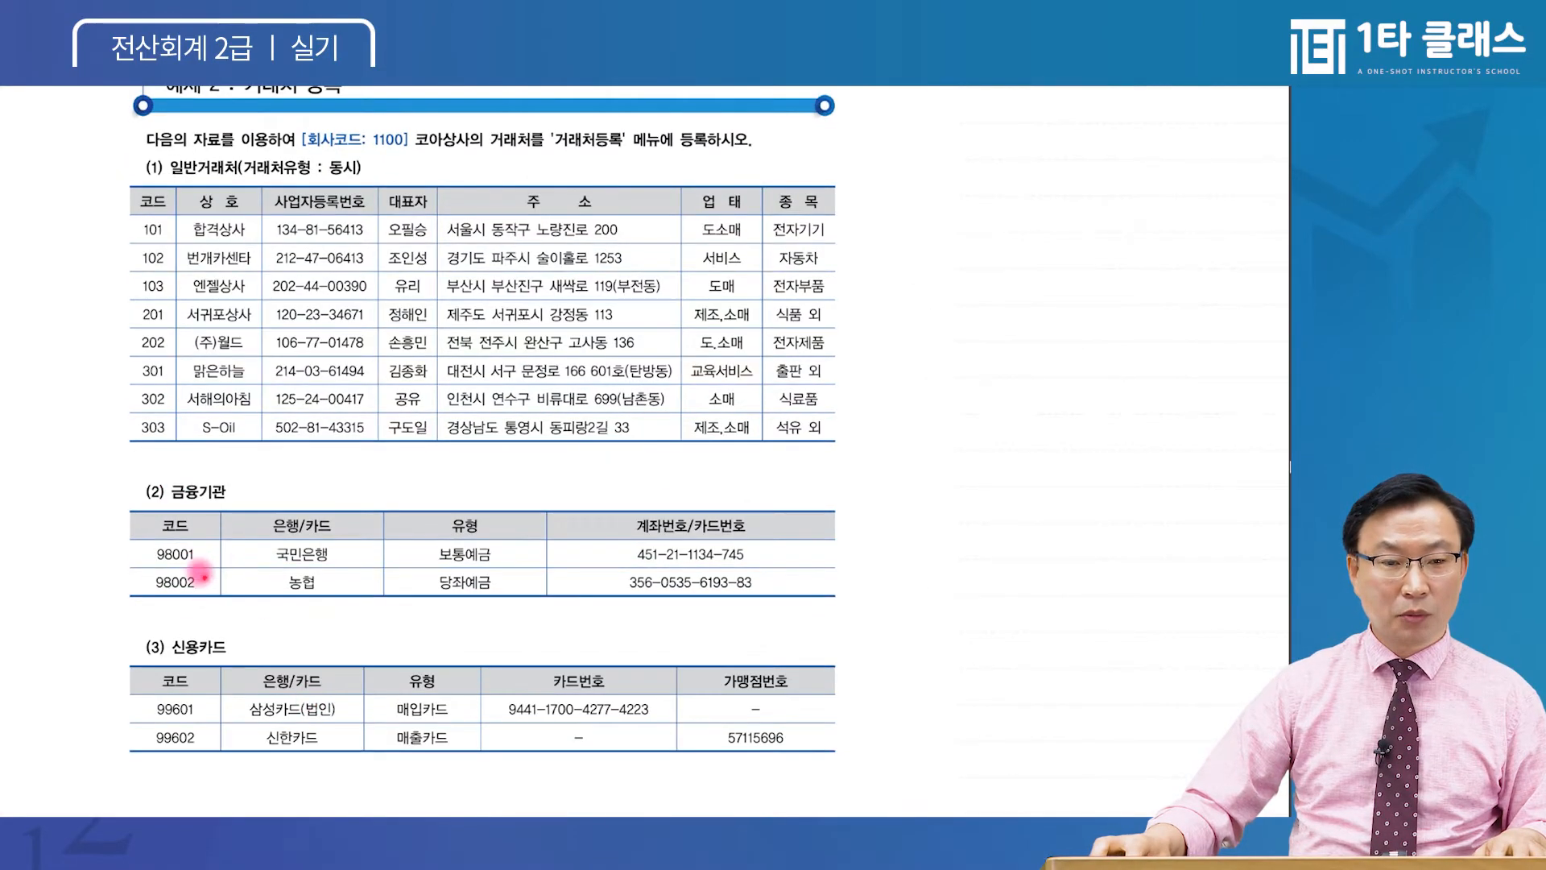
pyautogui.click(365, 814)
# Add bank partner 98001 국민은행 on the 금융기관 tab with account type 보통예금
pyautogui.click(304, 215)
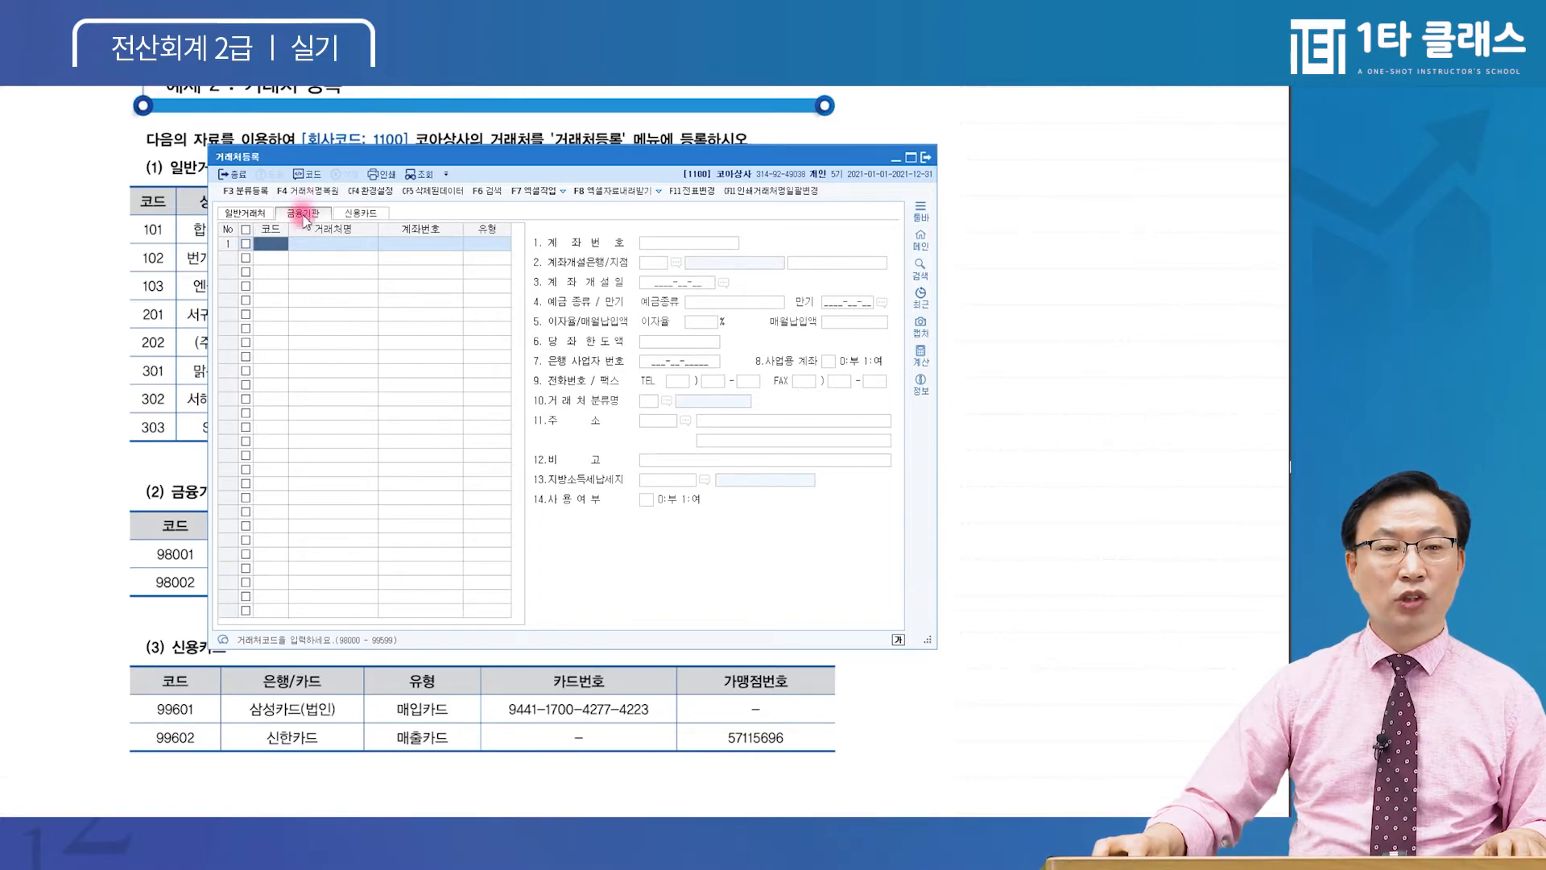
pyautogui.click(282, 248)
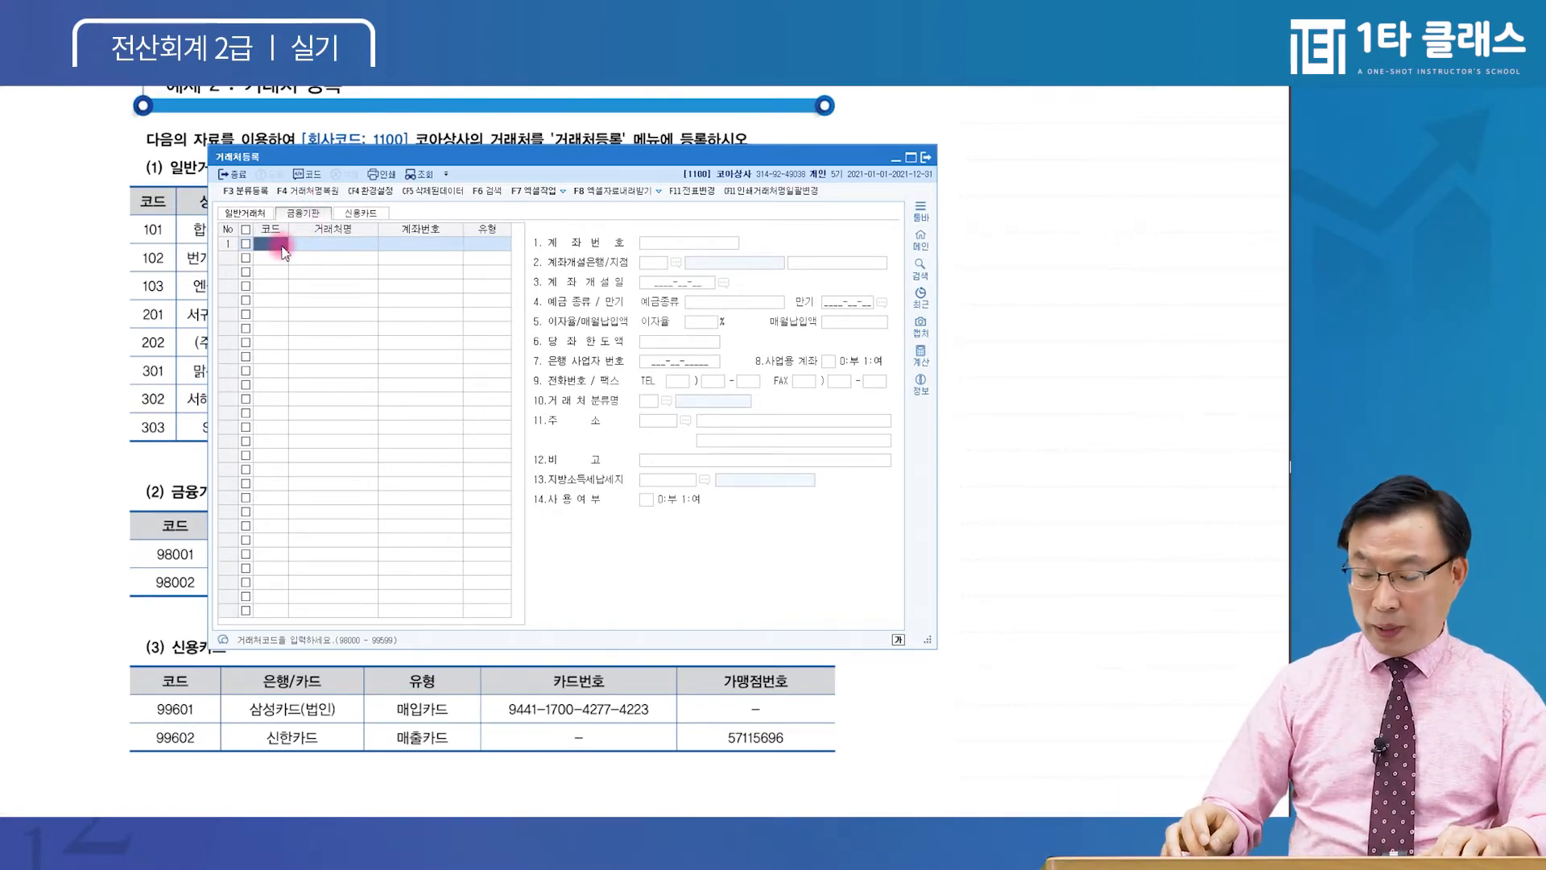
pyautogui.write('98001')
pyautogui.press('Return')
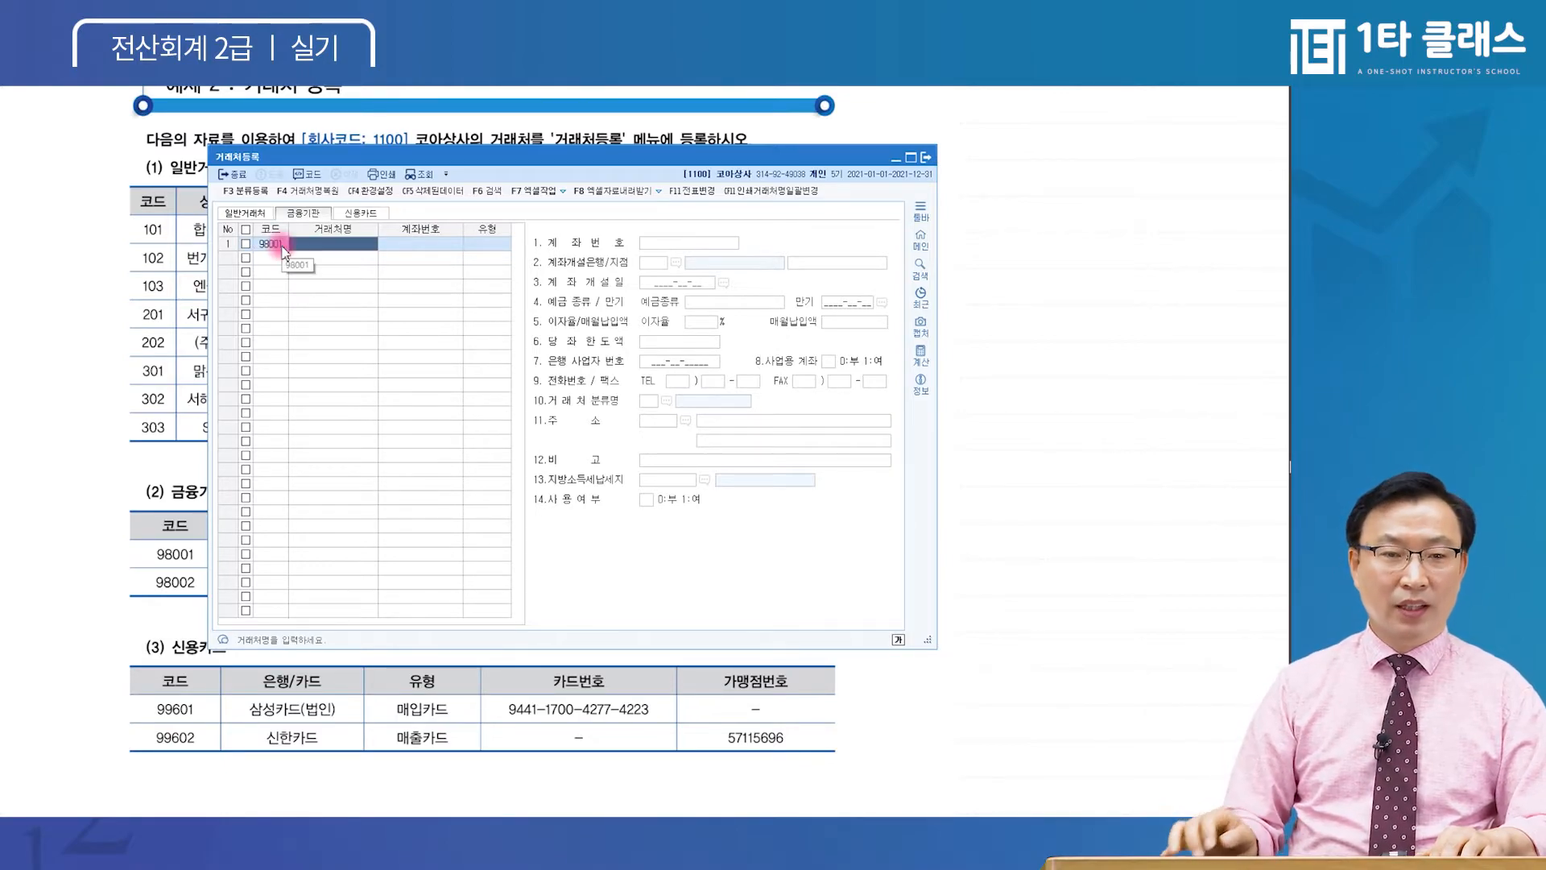
pyautogui.write('국민은행')
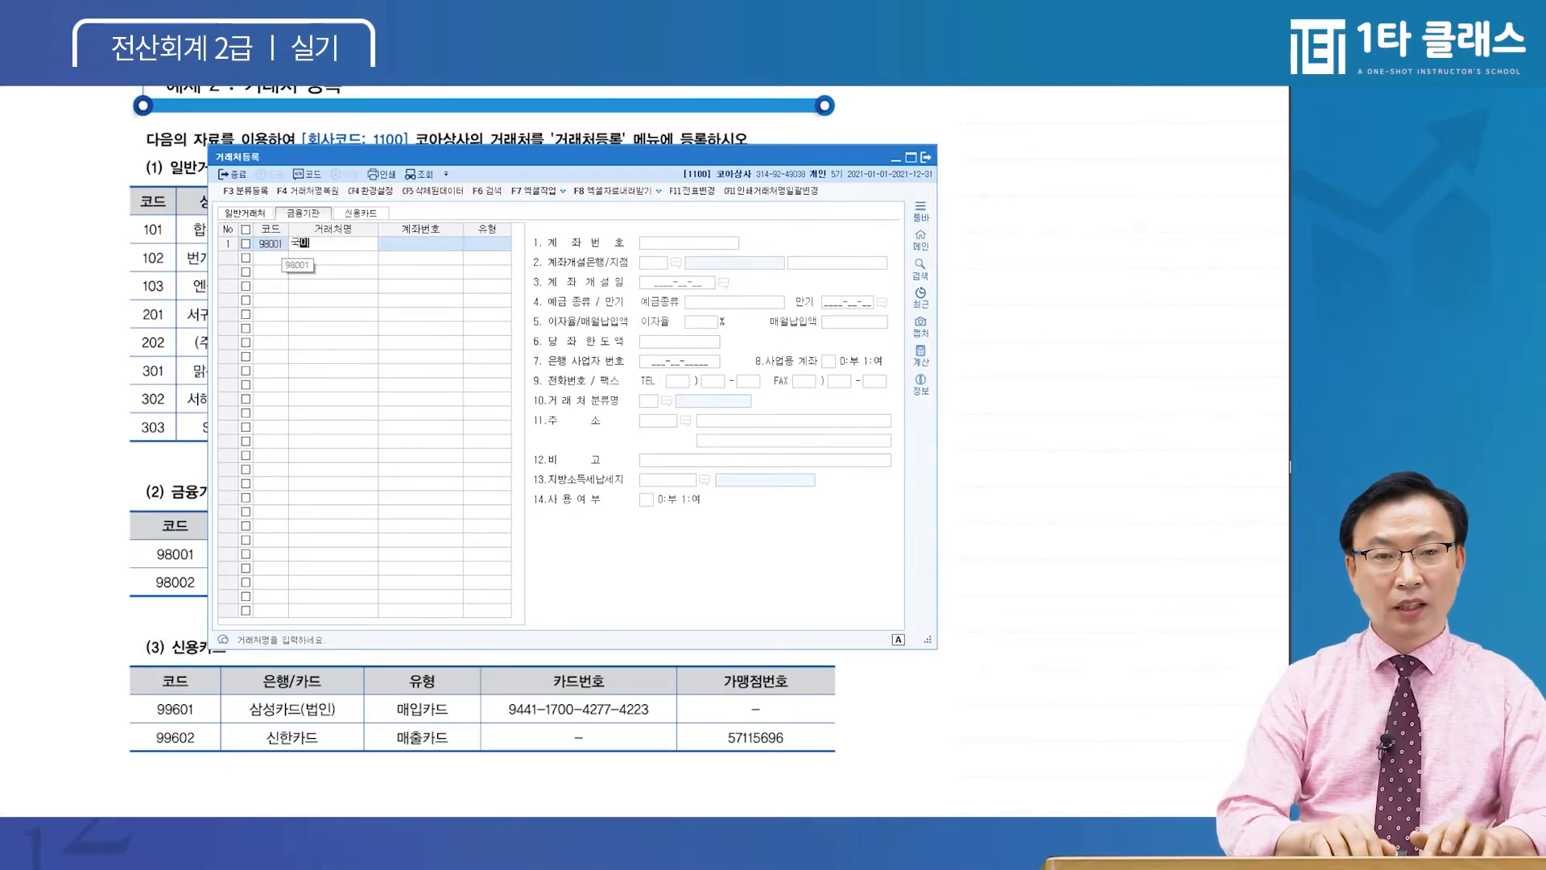
pyautogui.press('Return')
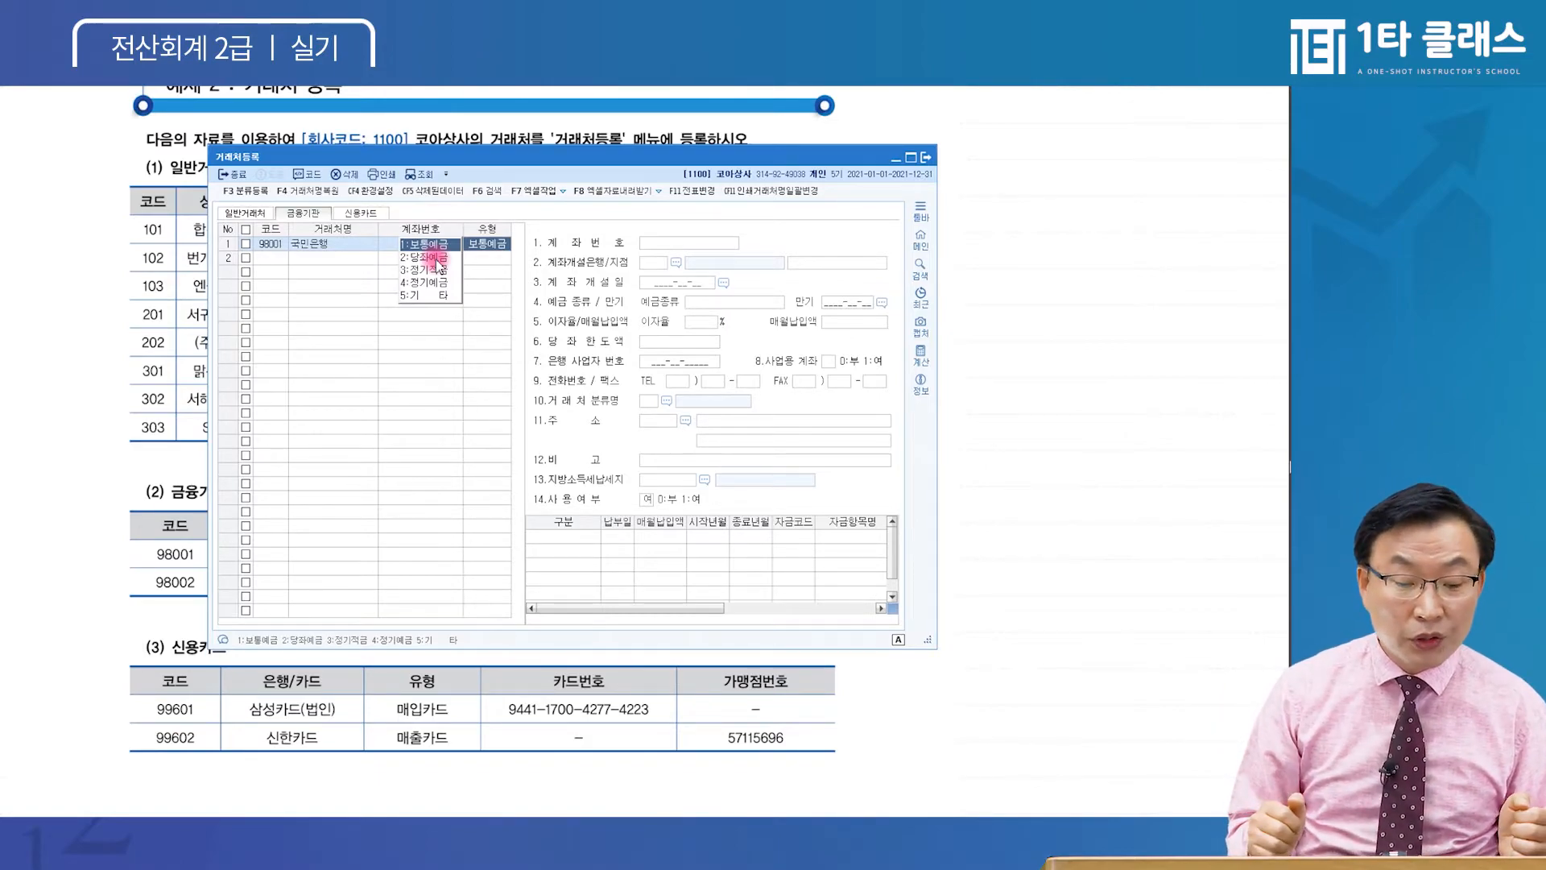
pyautogui.press('Return')
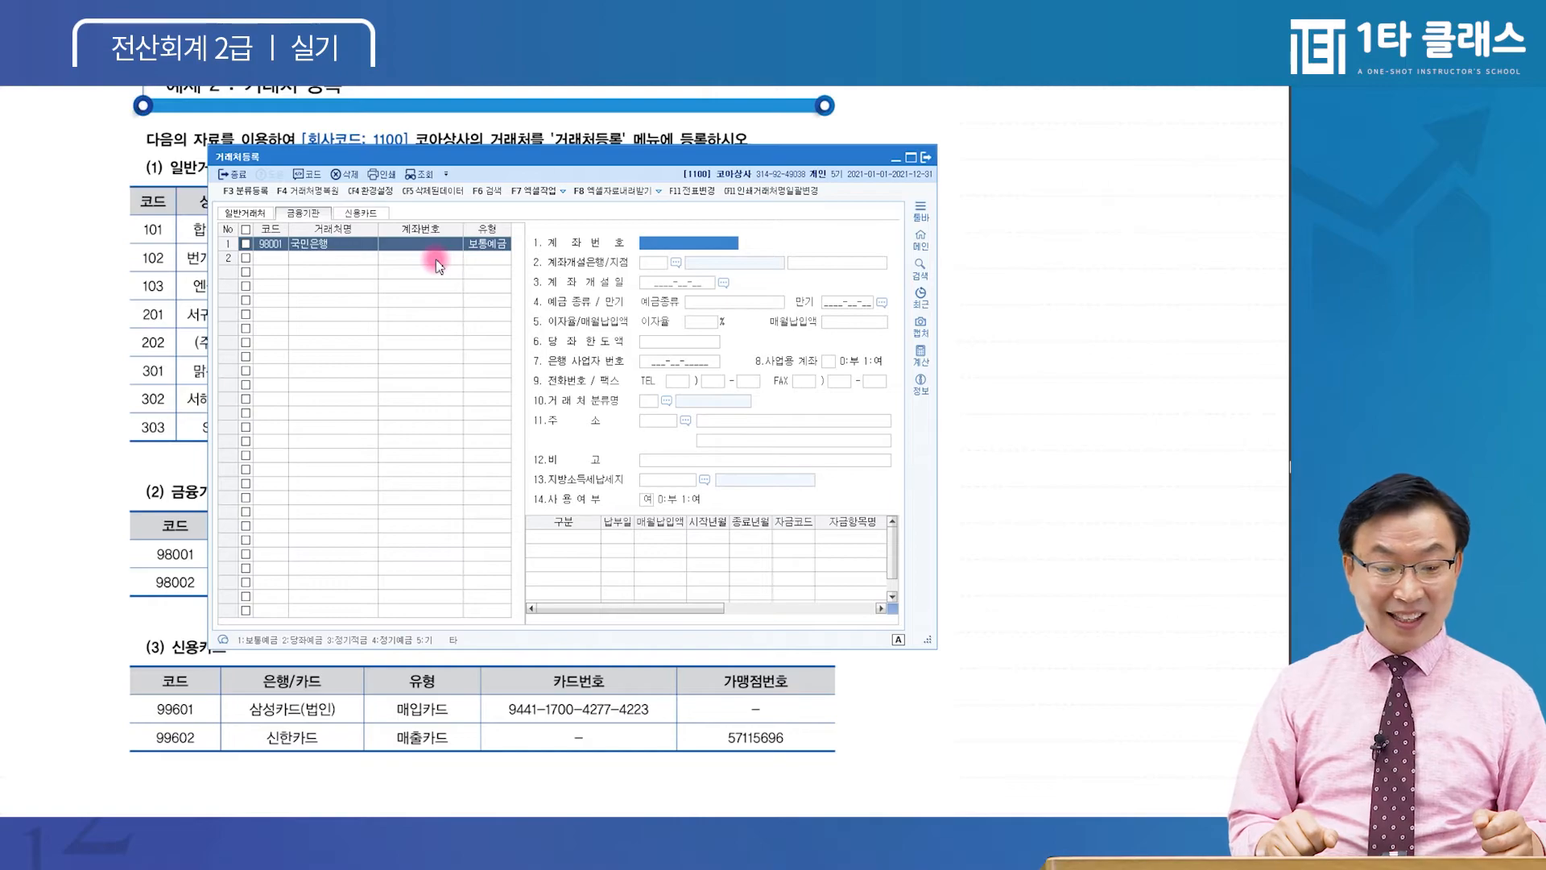
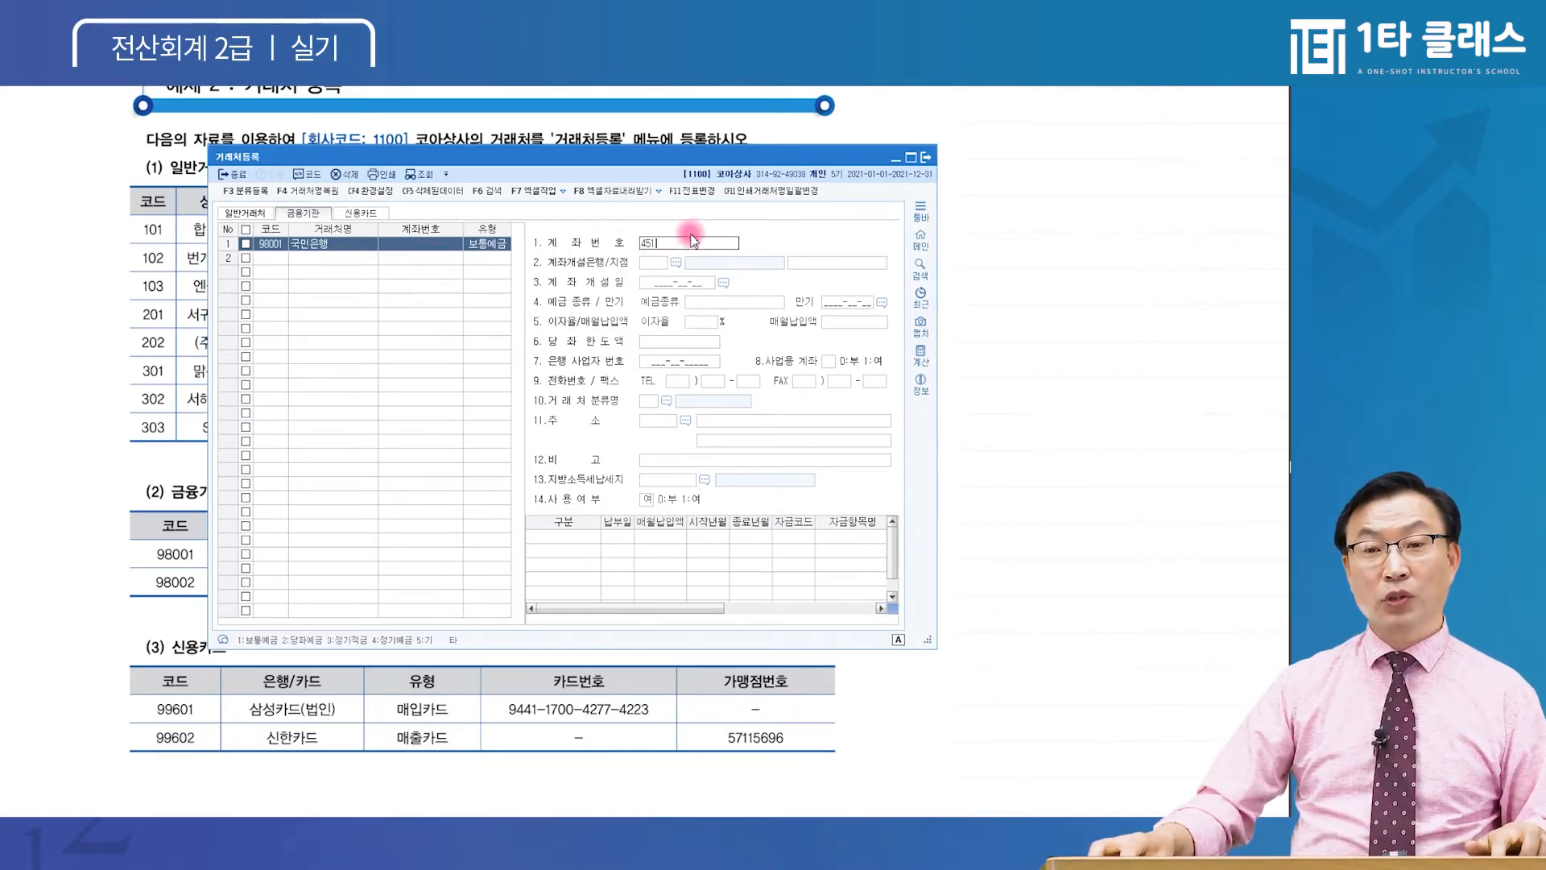
# Record 국민은행's account number in 1.계좌번호, settling on the hyphenated form
pyautogui.press('ctrl')
pyautogui.press('ctrl')
pyautogui.press('ctrl')
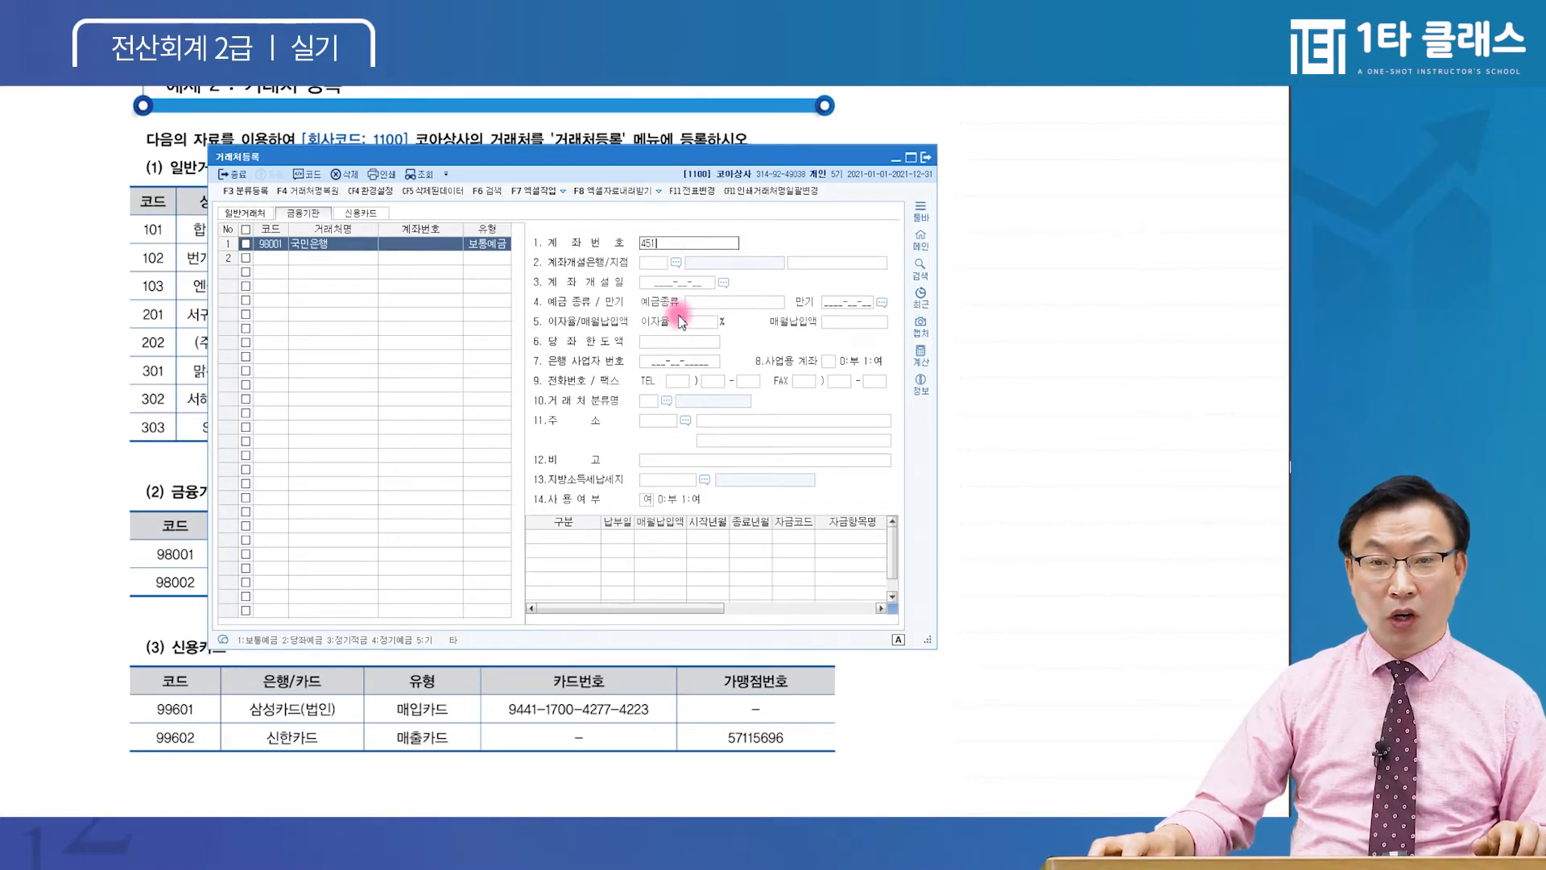
pyautogui.press('ctrl')
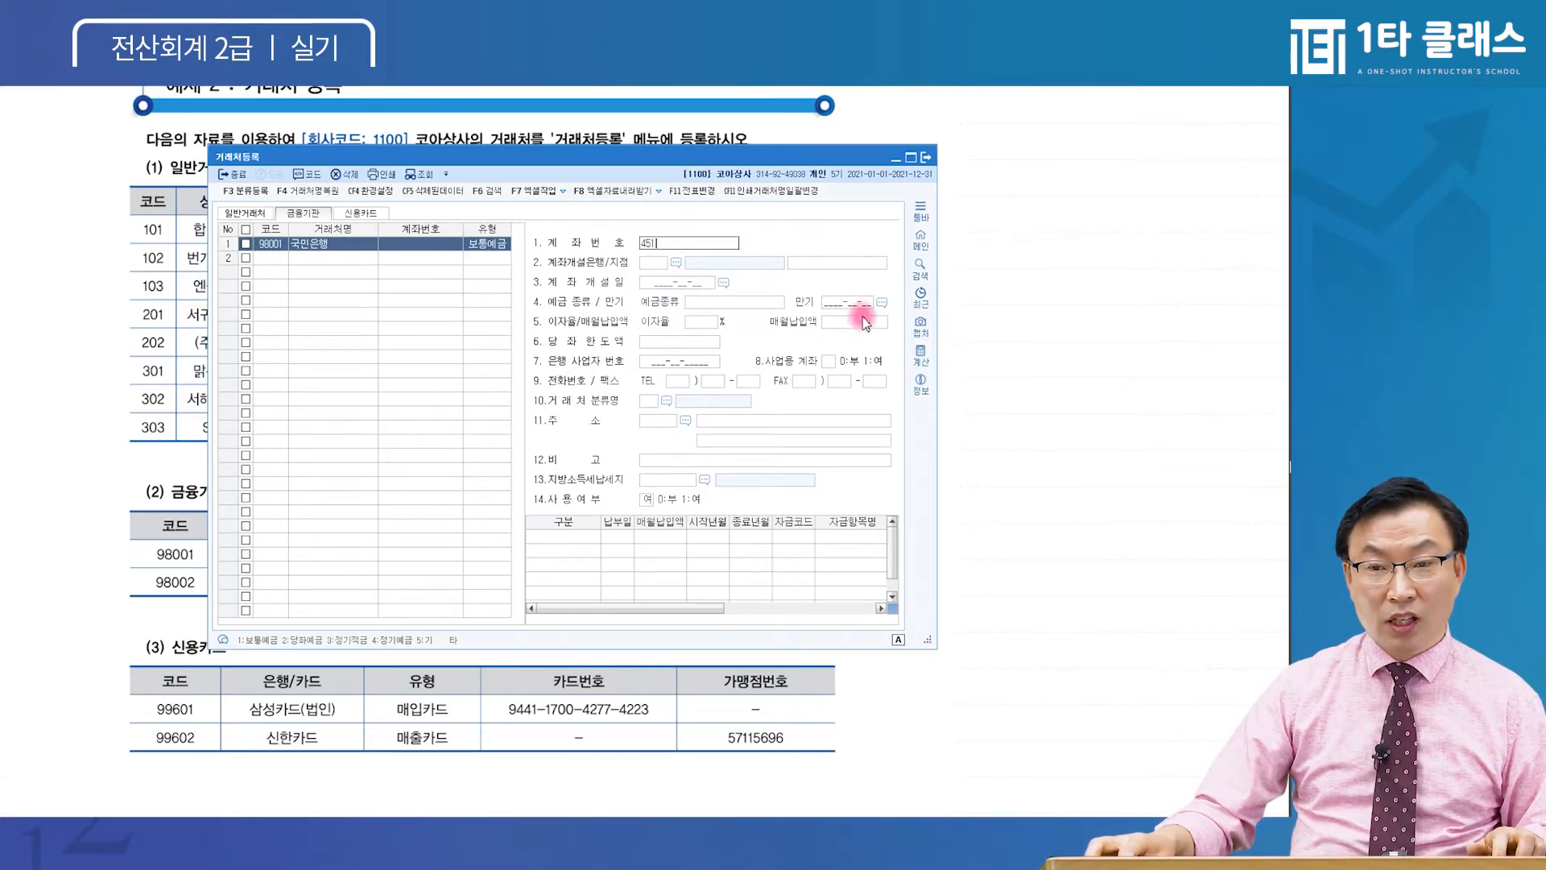
pyautogui.press('ctrl')
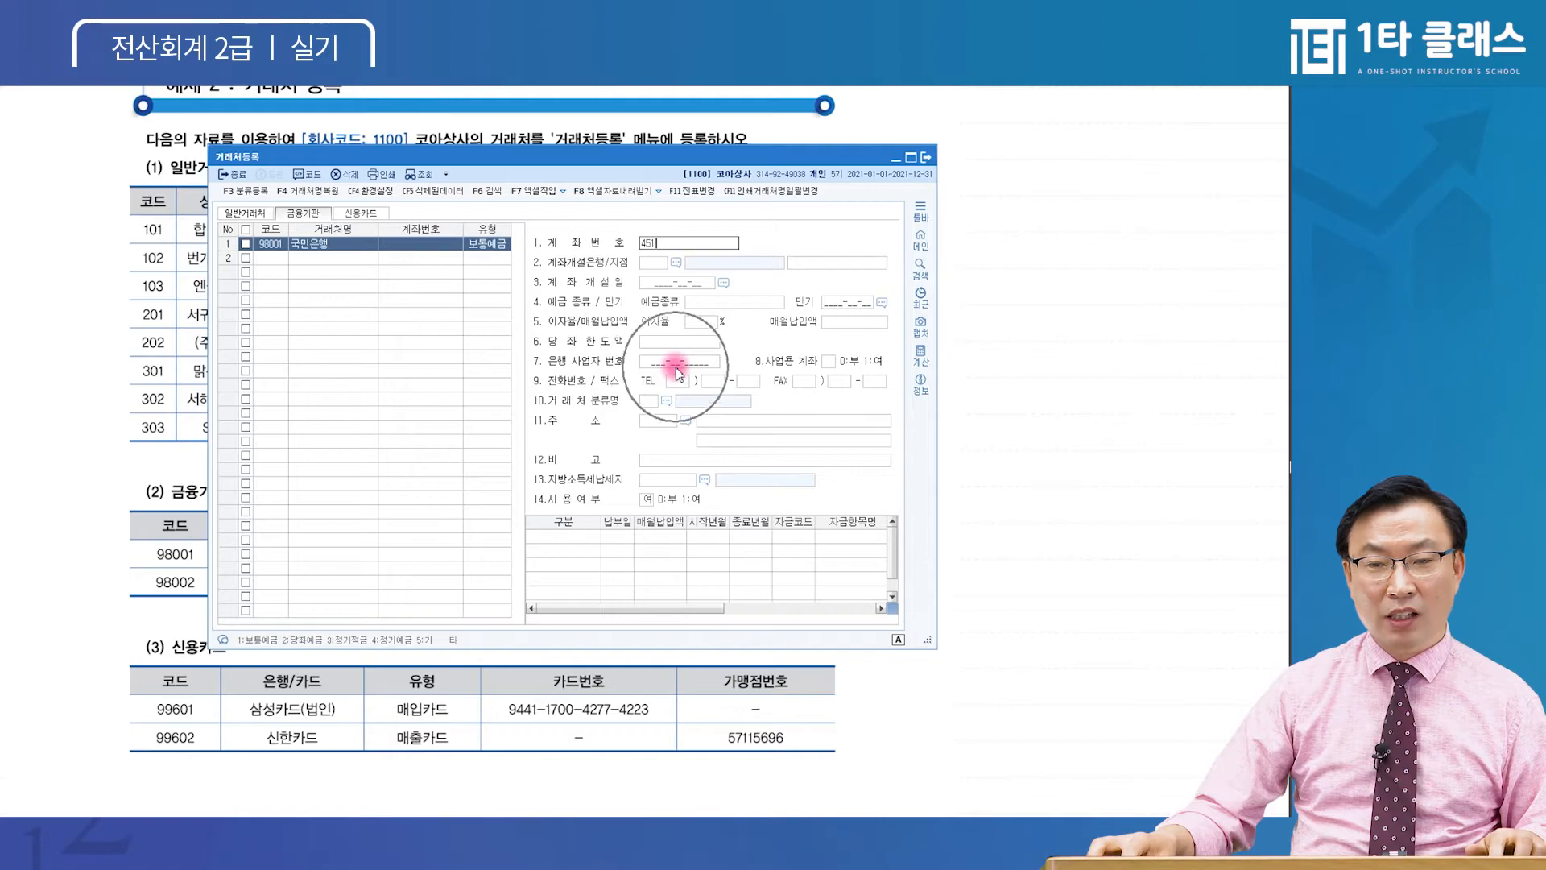
pyautogui.press('ctrl')
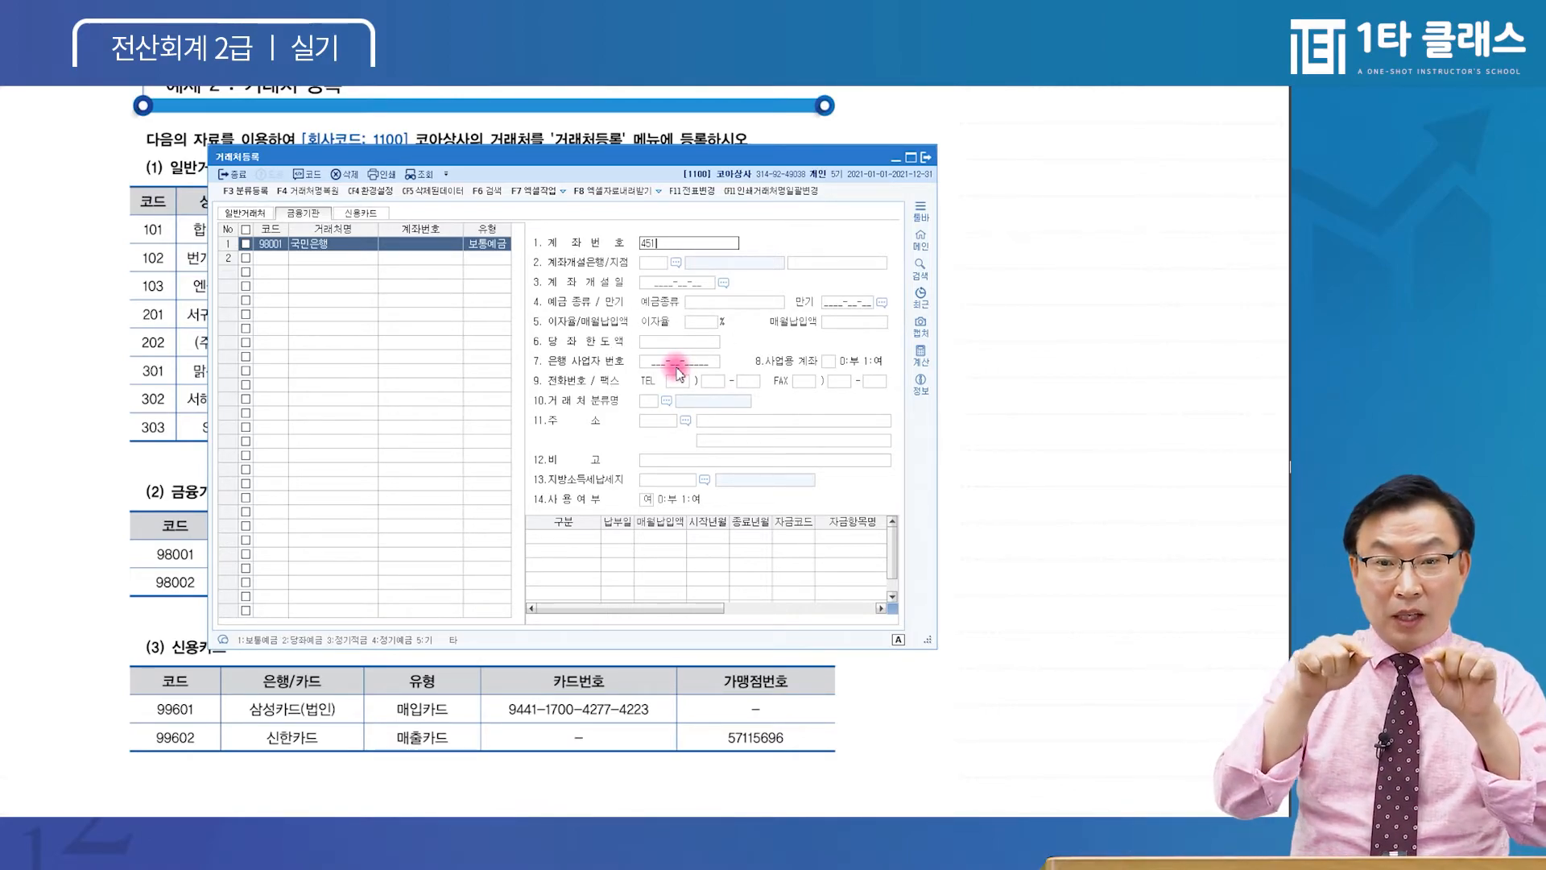
pyautogui.press('ctrl')
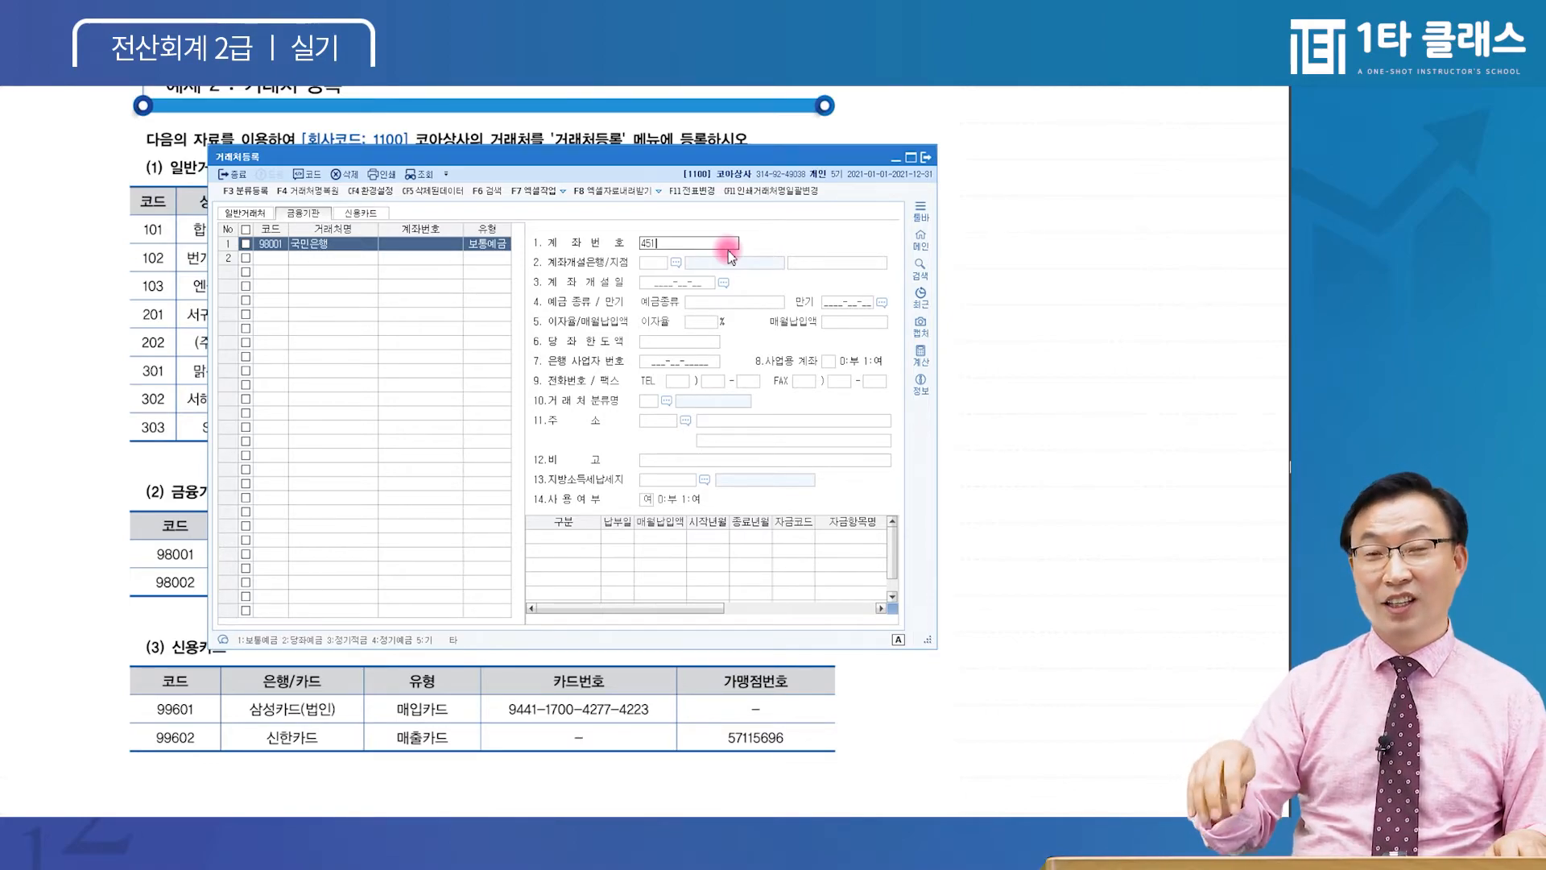
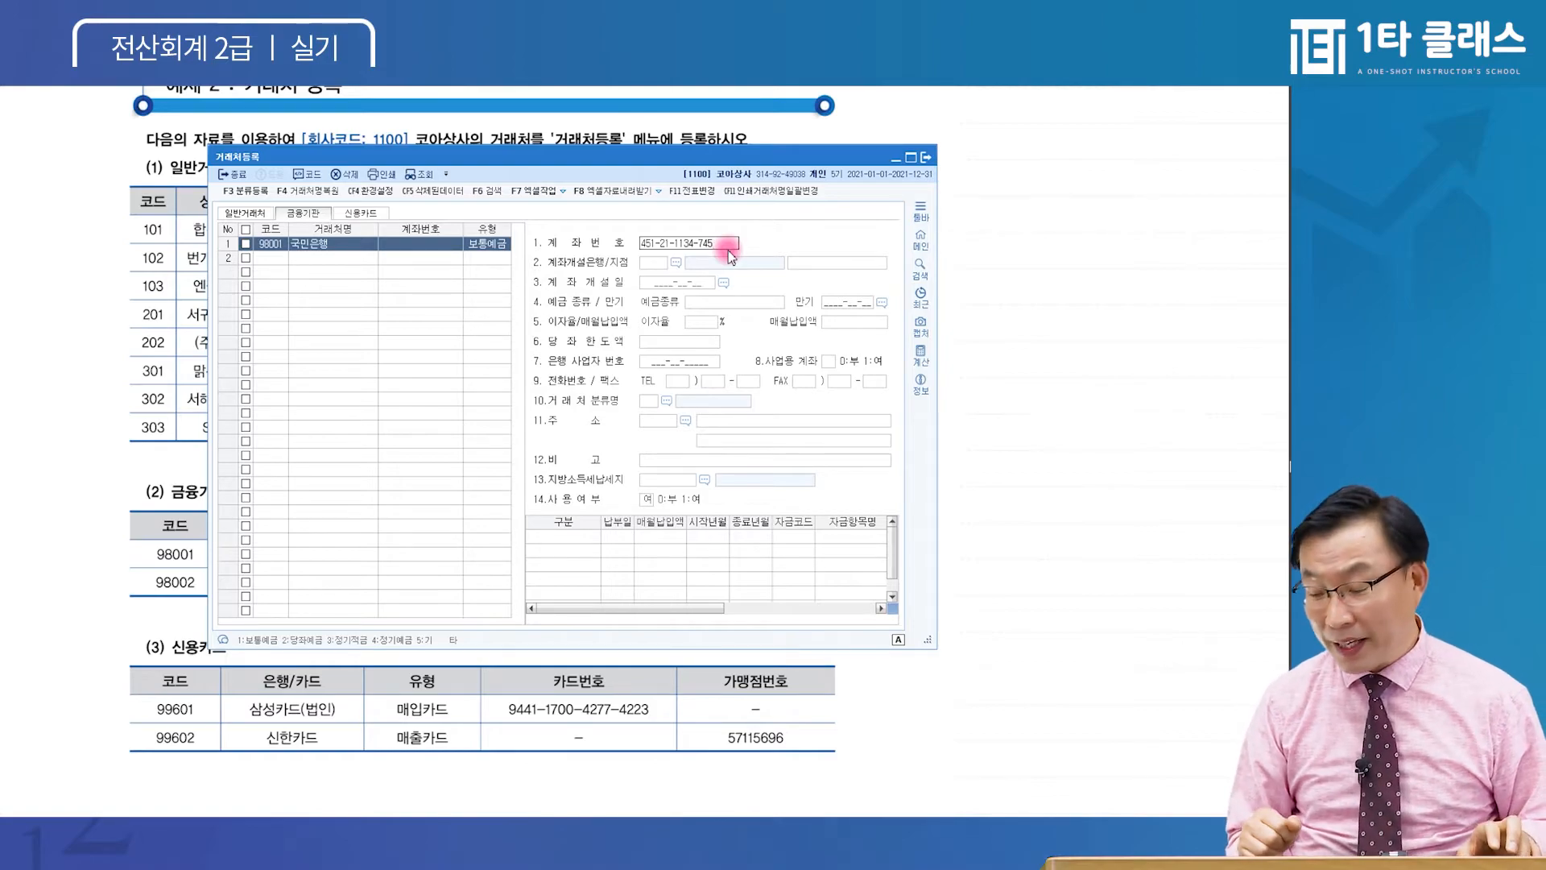
pyautogui.press('Return')
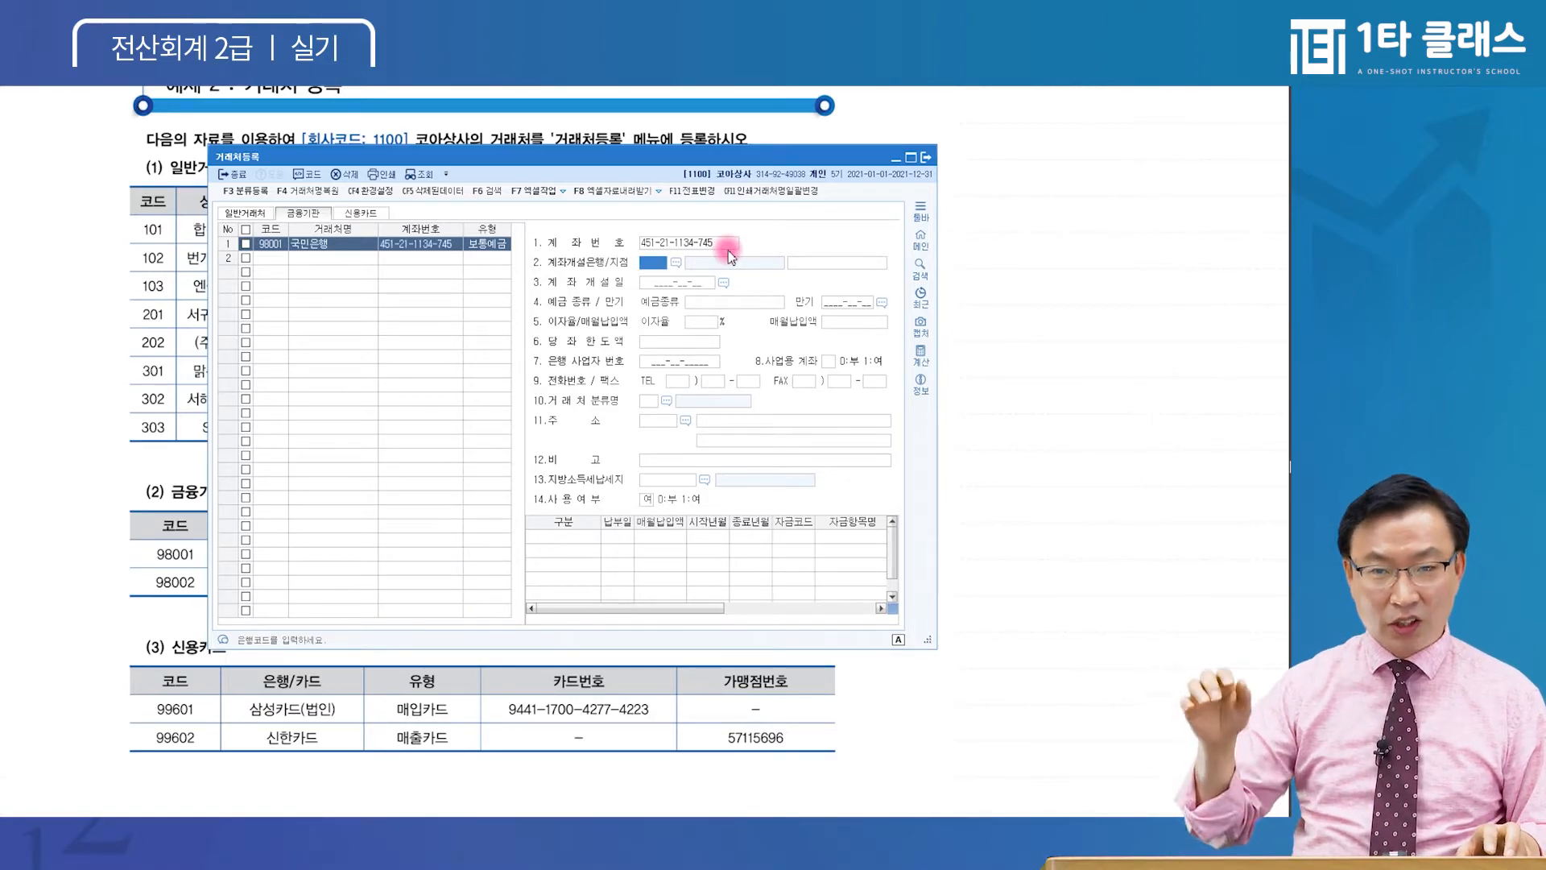
pyautogui.click(689, 243)
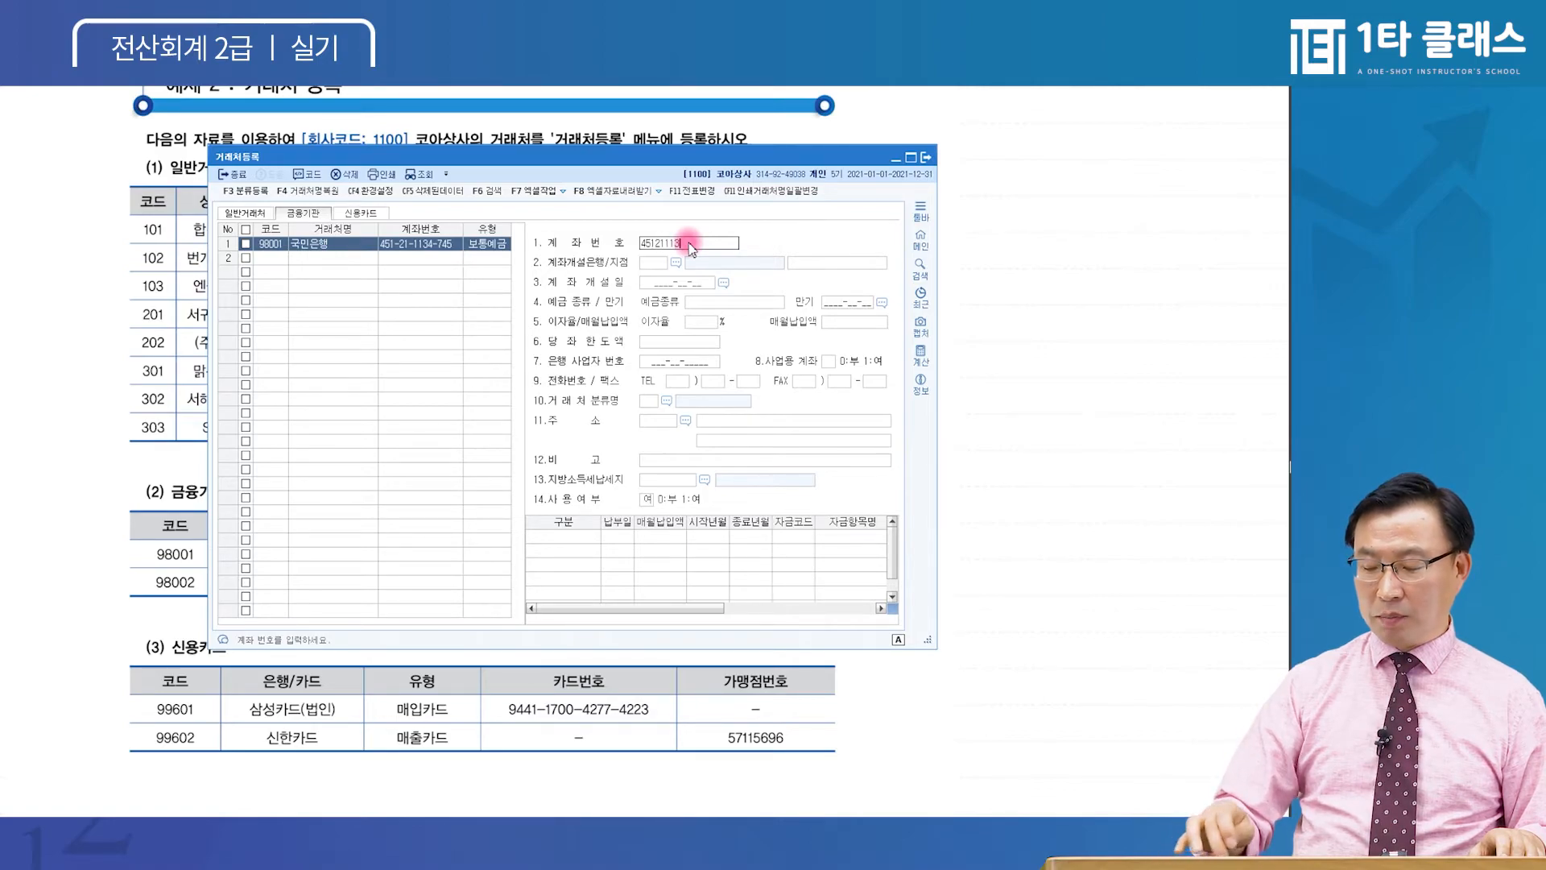
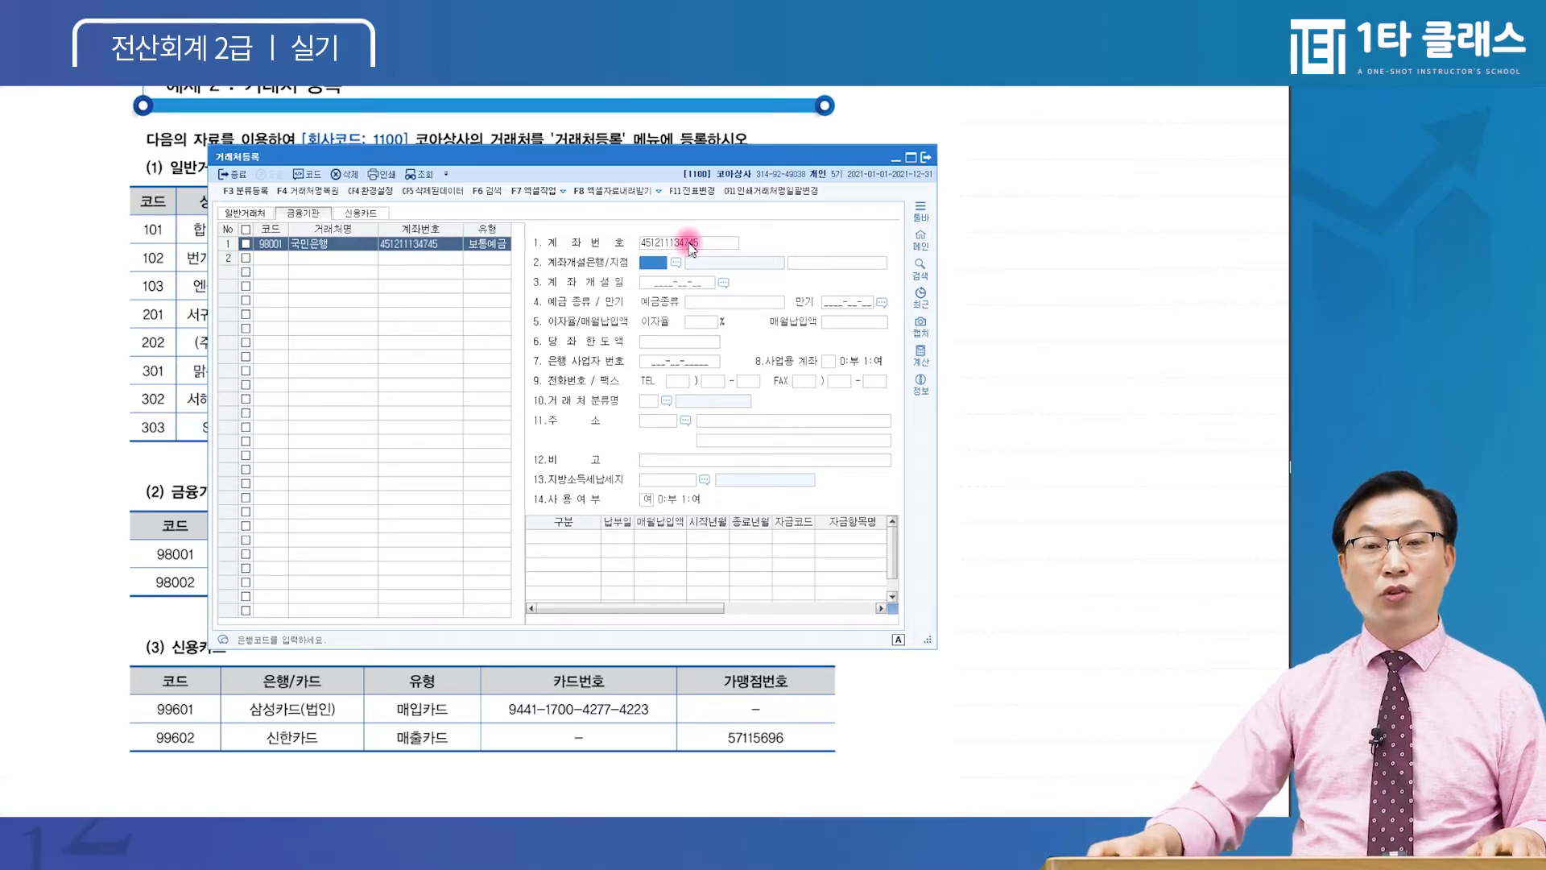
pyautogui.press('Return')
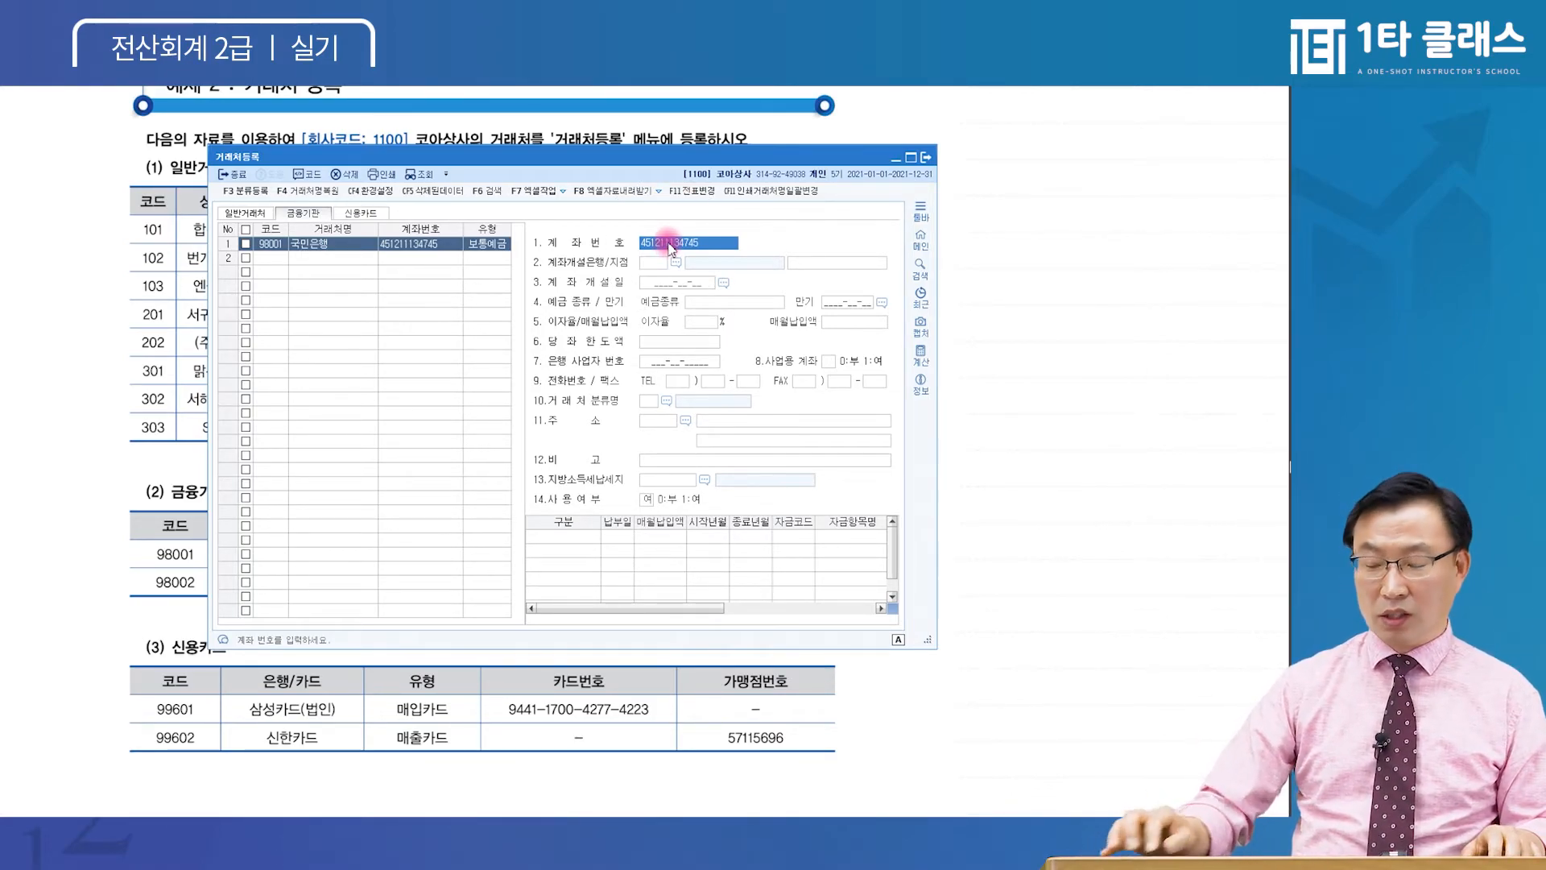
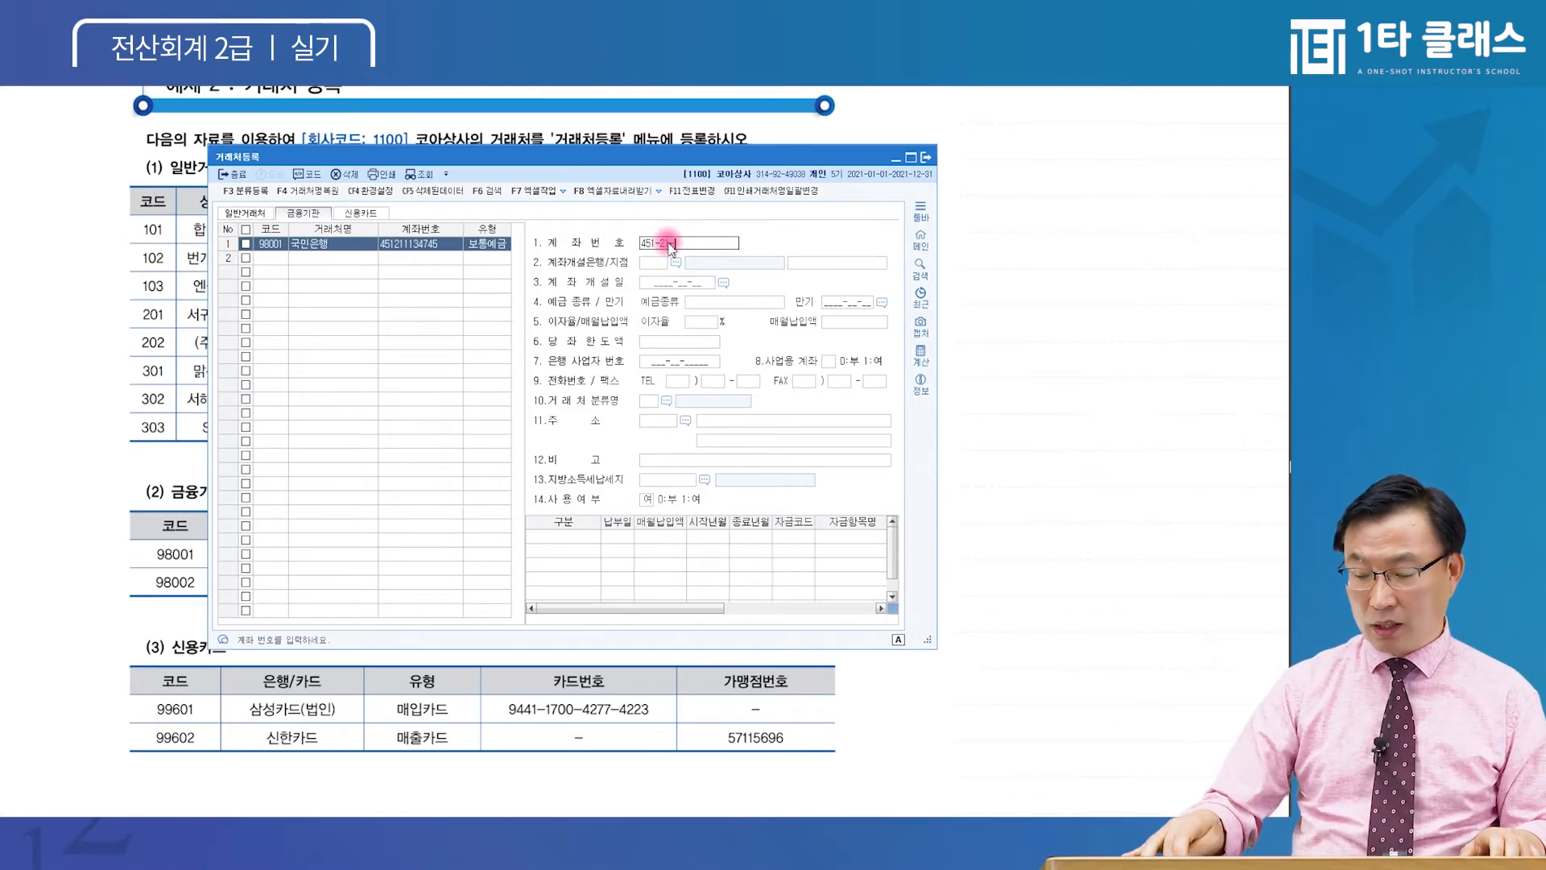
pyautogui.press('Return')
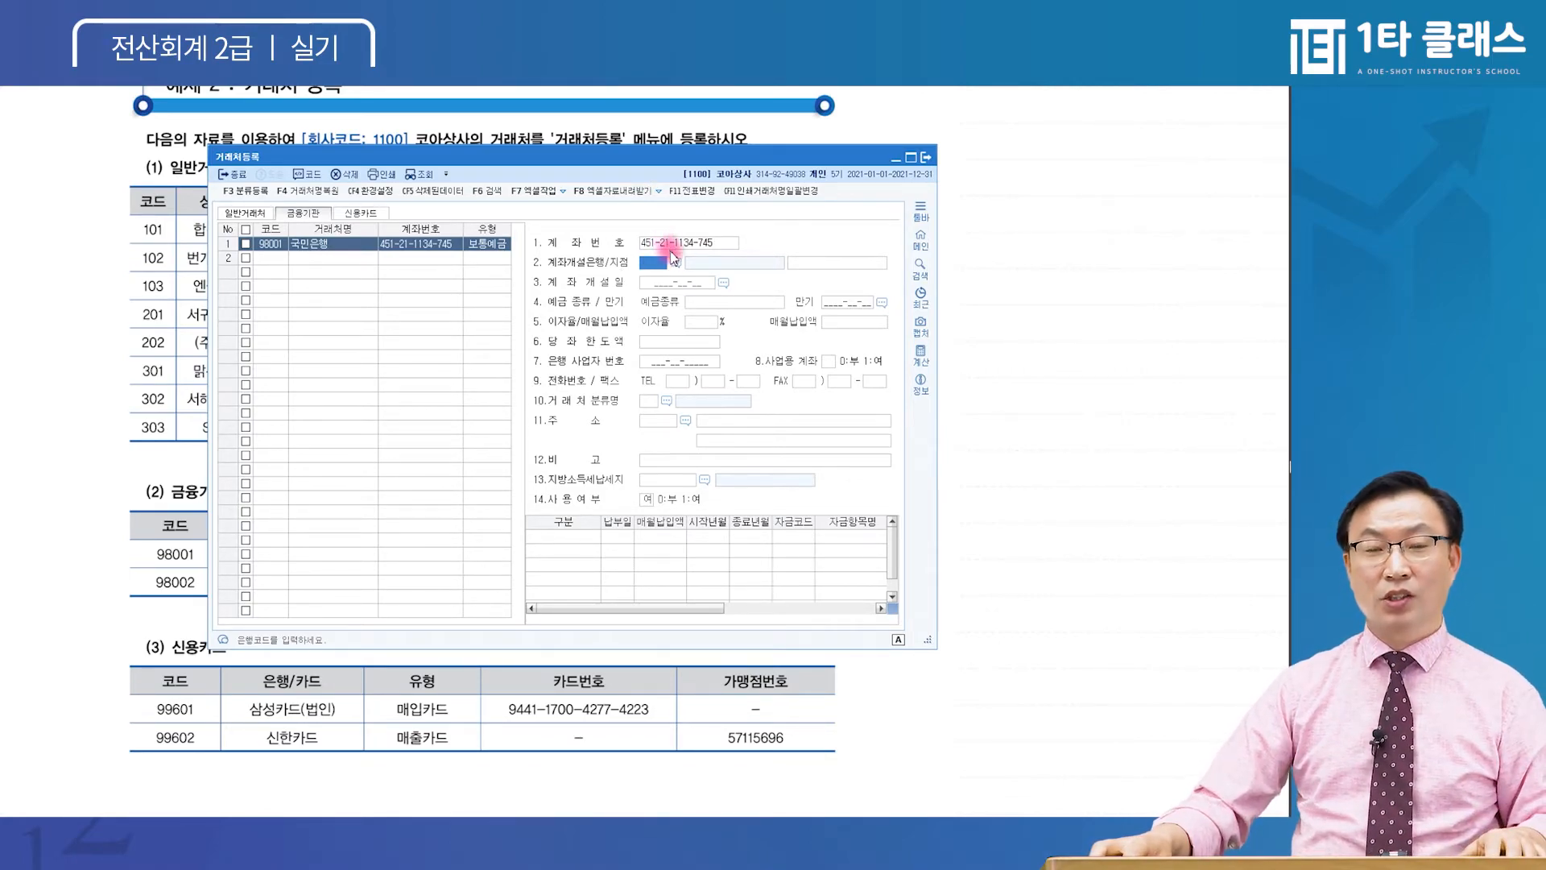
# Review 국민은행's remaining fields, then start a second bank row
pyautogui.click(667, 242)
pyautogui.click(657, 266)
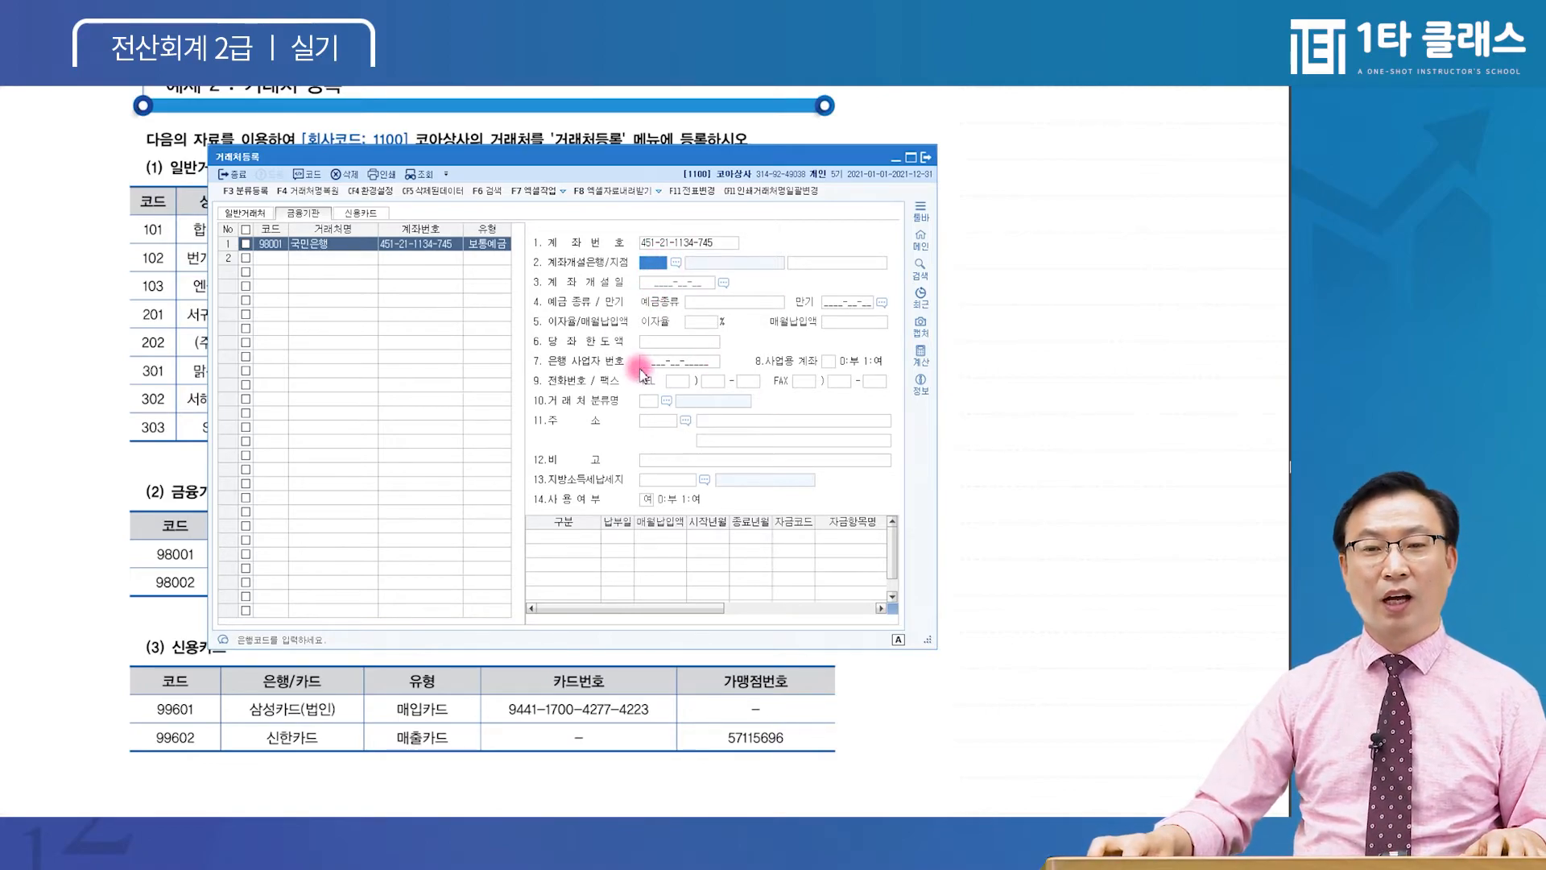
pyautogui.click(666, 366)
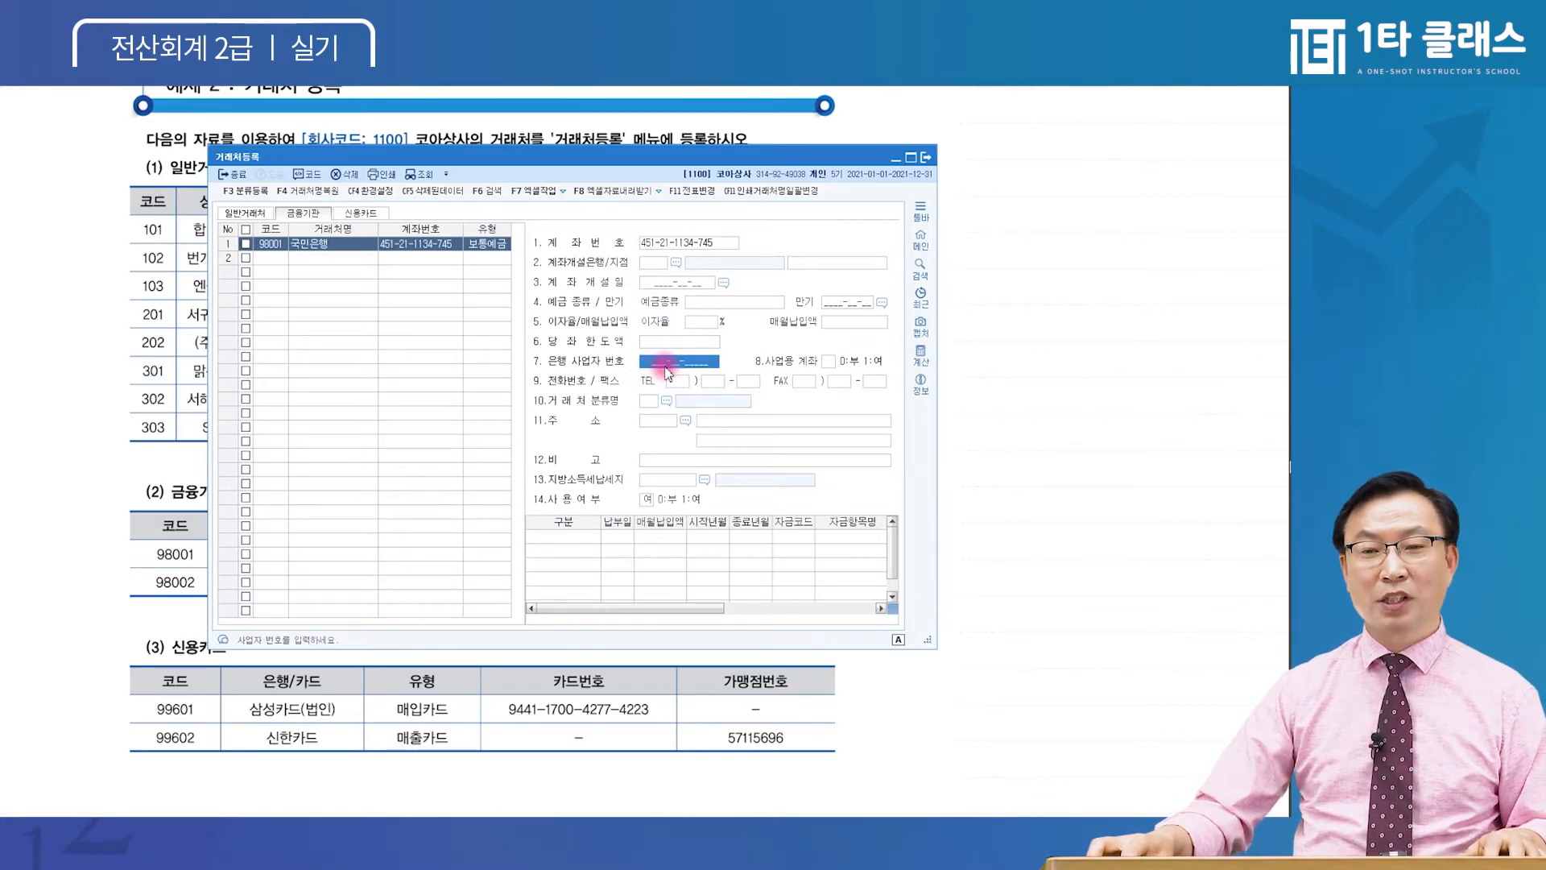
pyautogui.click(652, 422)
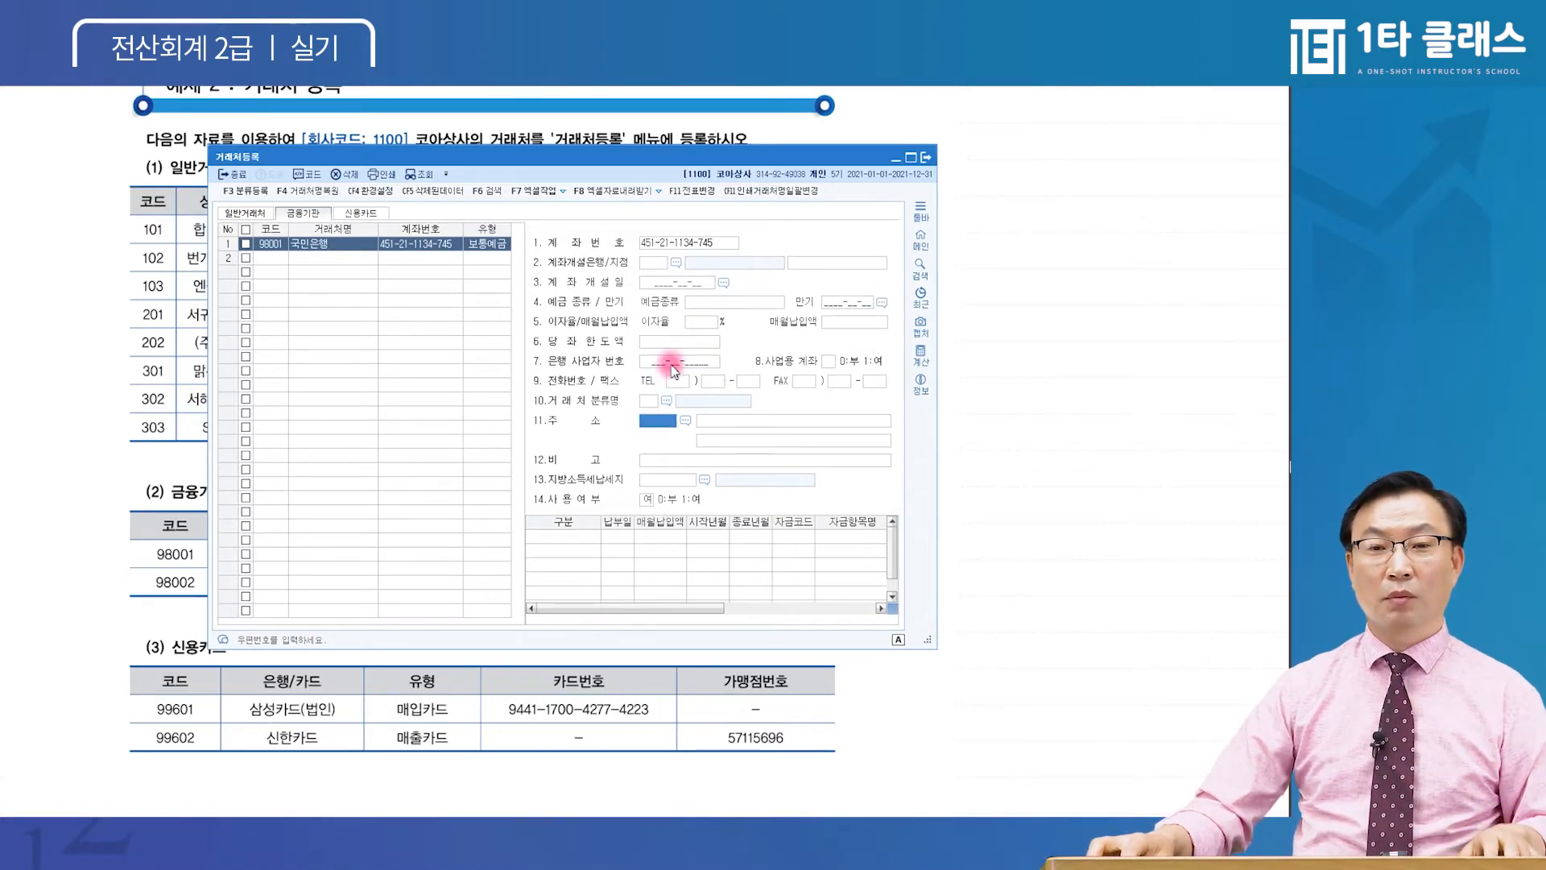
pyautogui.click(666, 400)
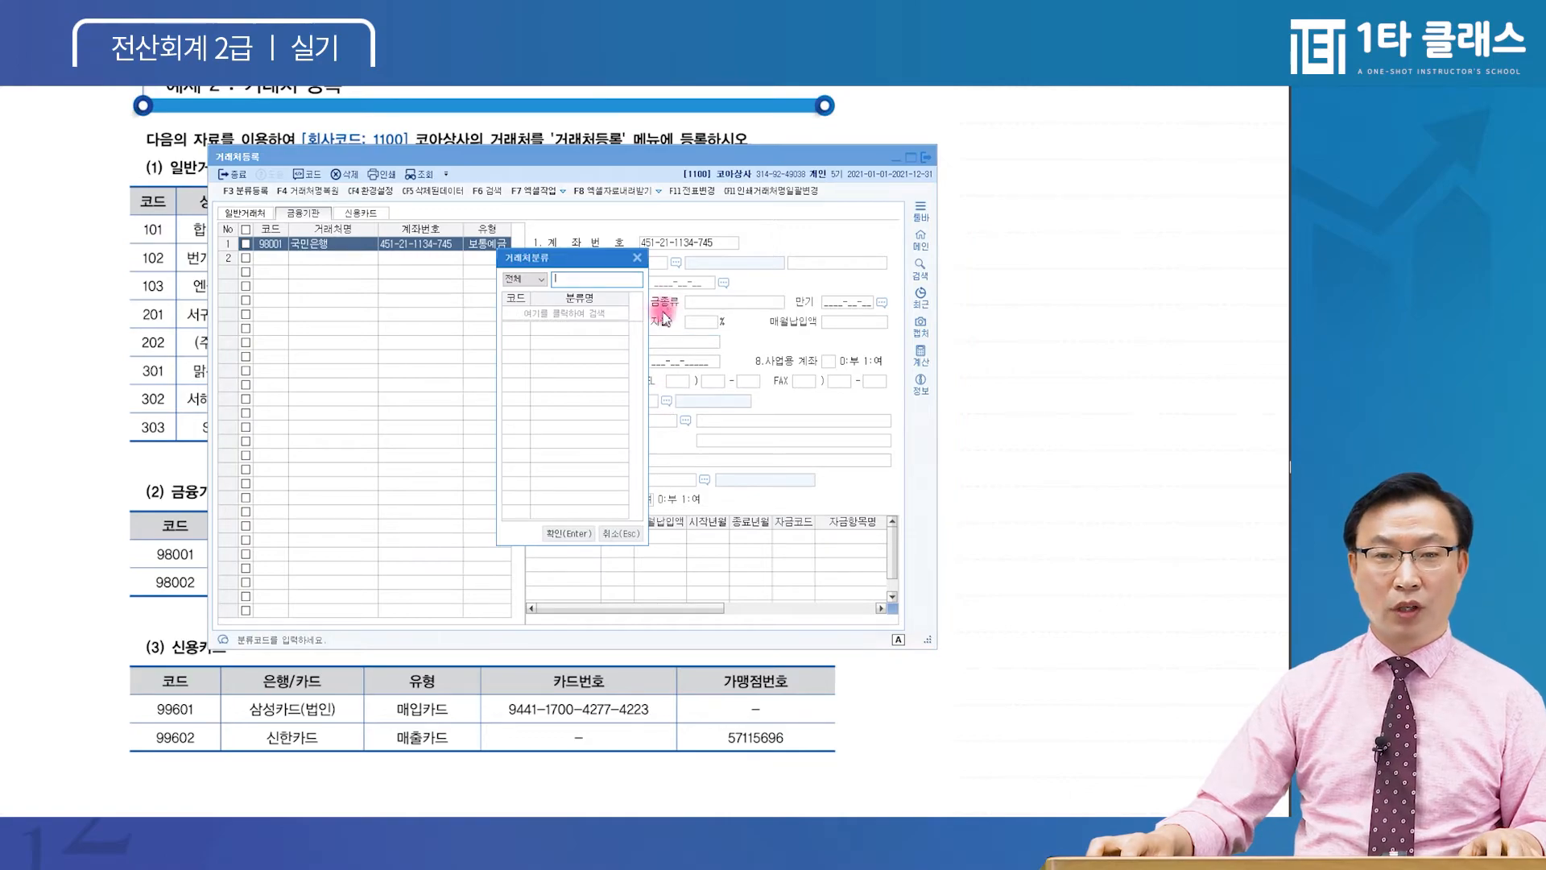
pyautogui.press('Escape')
pyautogui.click(662, 243)
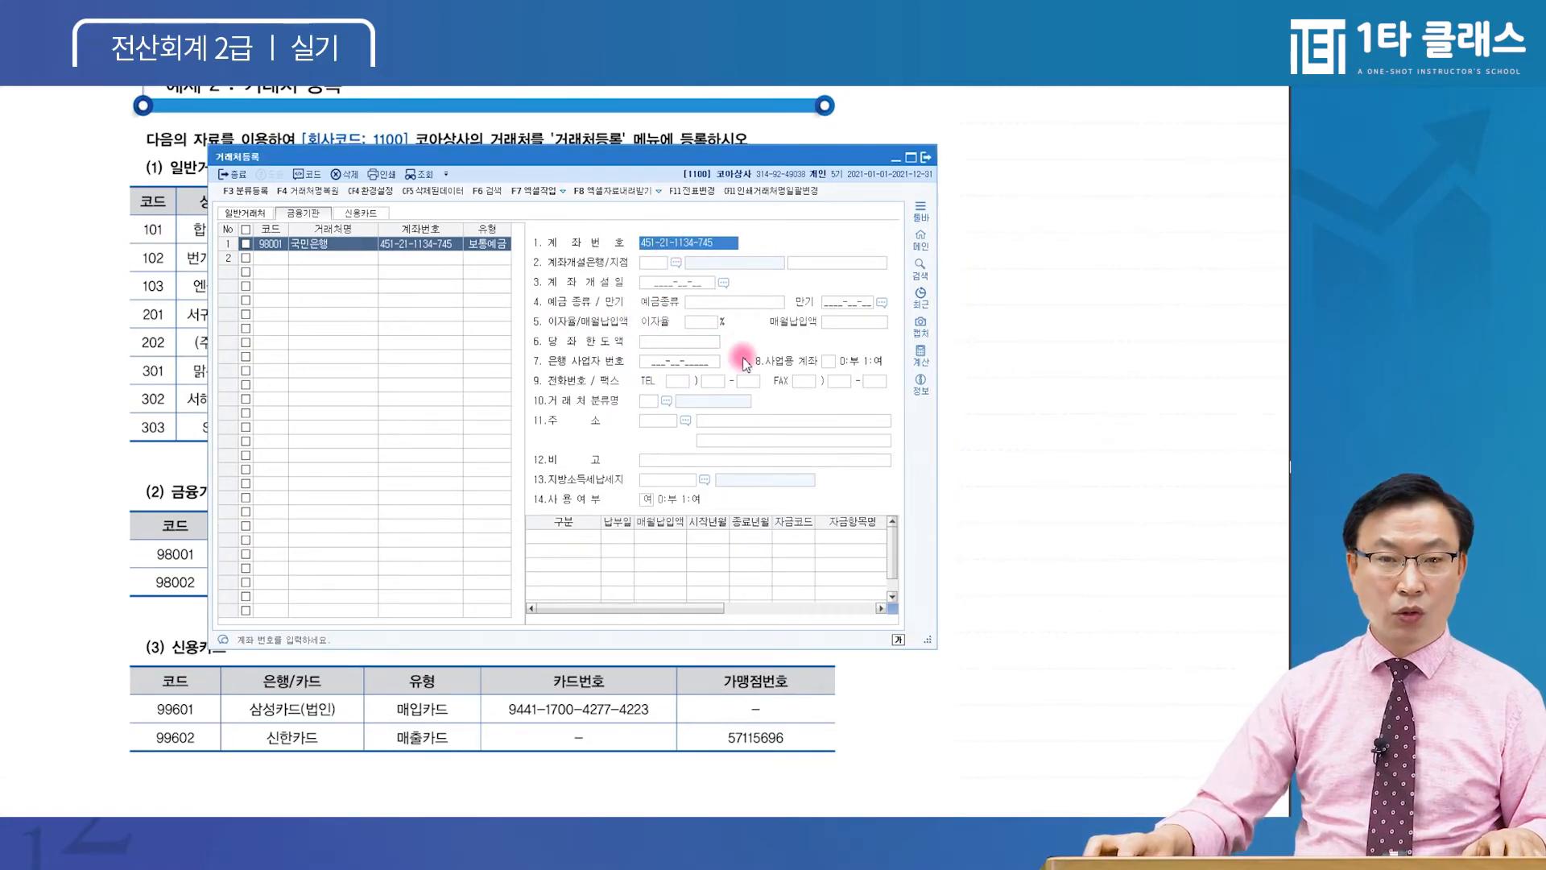
pyautogui.click(281, 259)
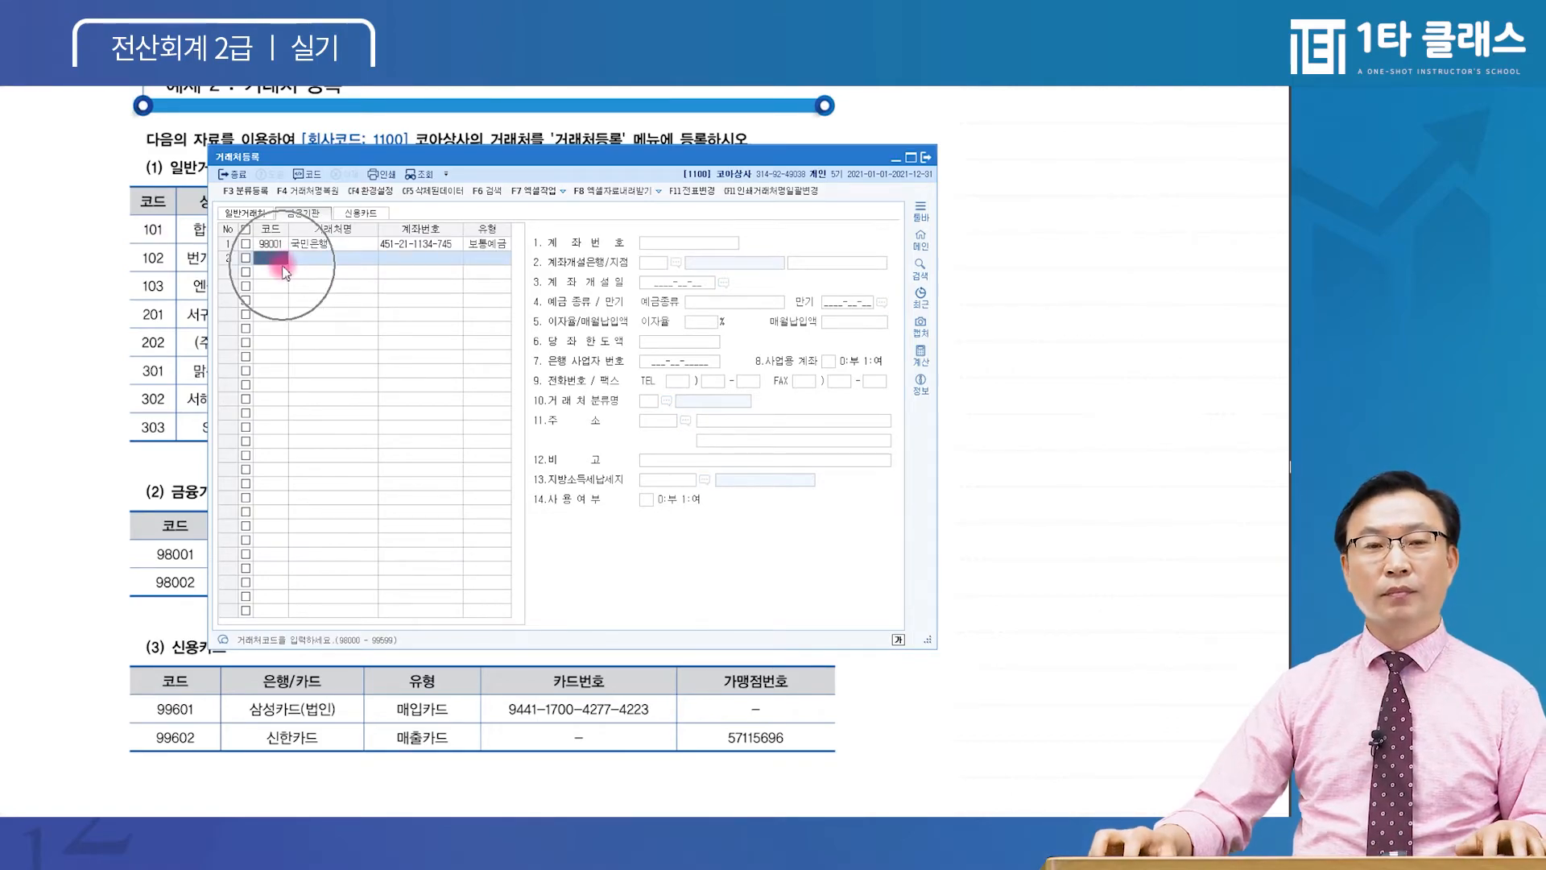
# Add bank partner 98002 as 농협(보통), set type 당좌예금, and rename it 농협(당좌)
pyautogui.write('98002')
pyautogui.press('Return')
pyautogui.write('농협')
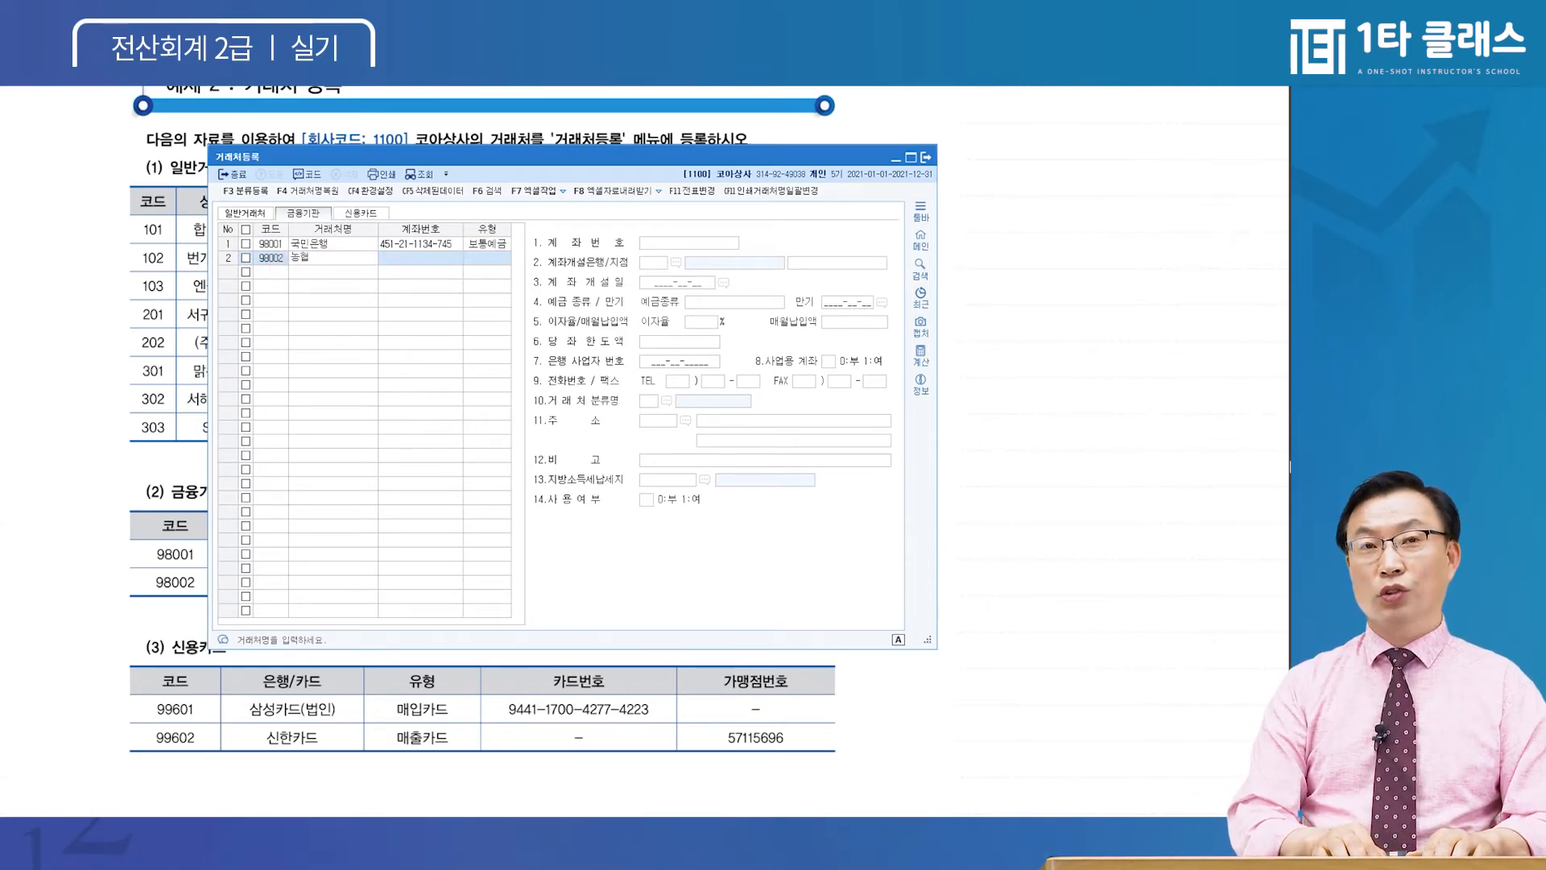
pyautogui.write('(보')
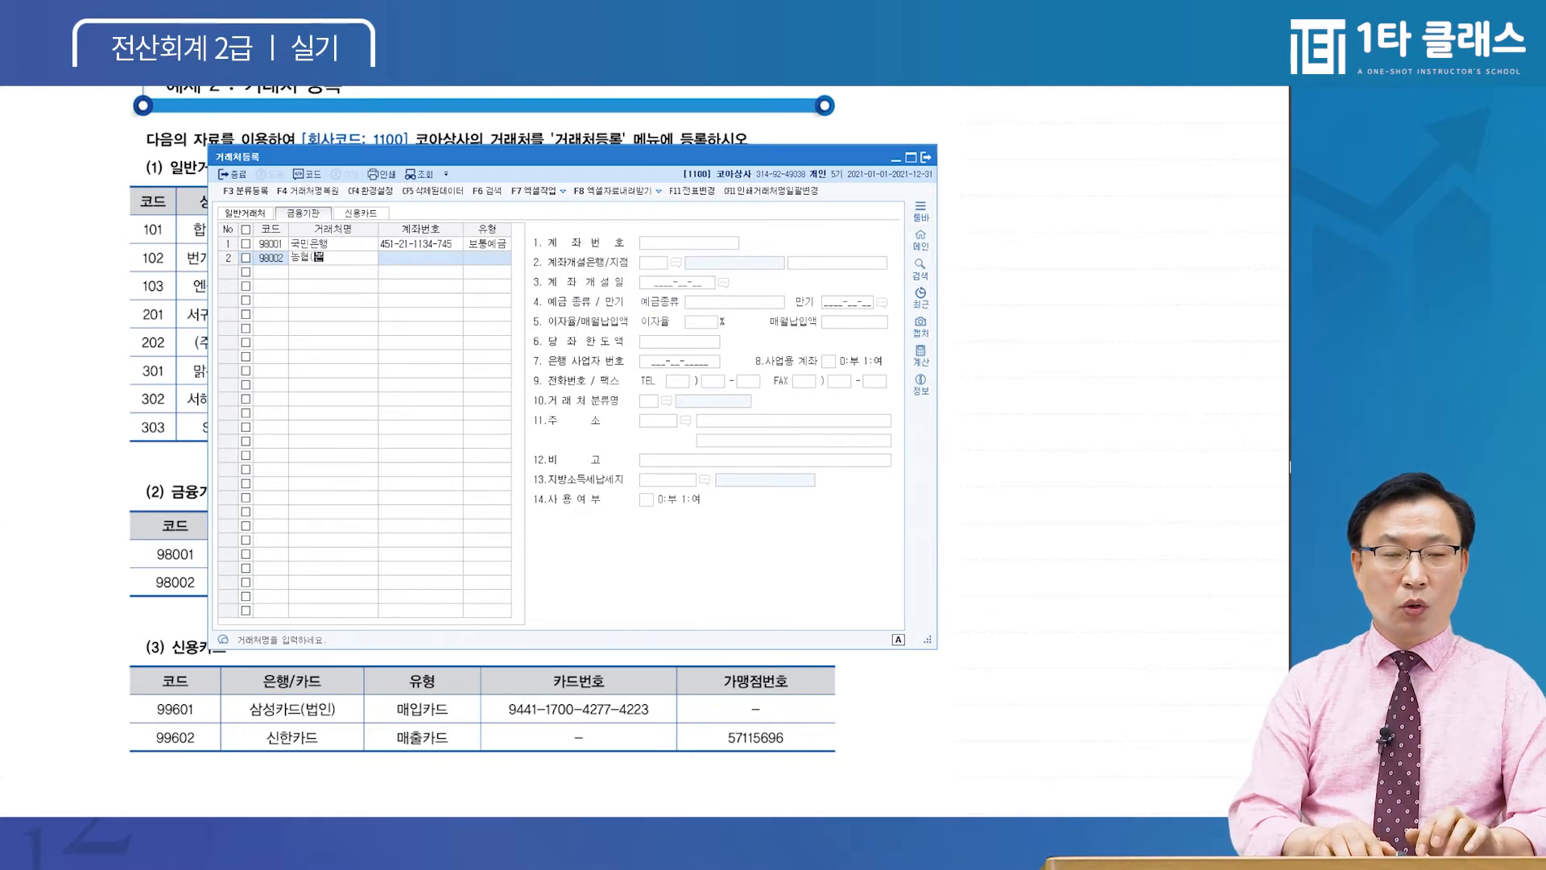
pyautogui.write('통)')
pyautogui.press('Return')
pyautogui.press('Return')
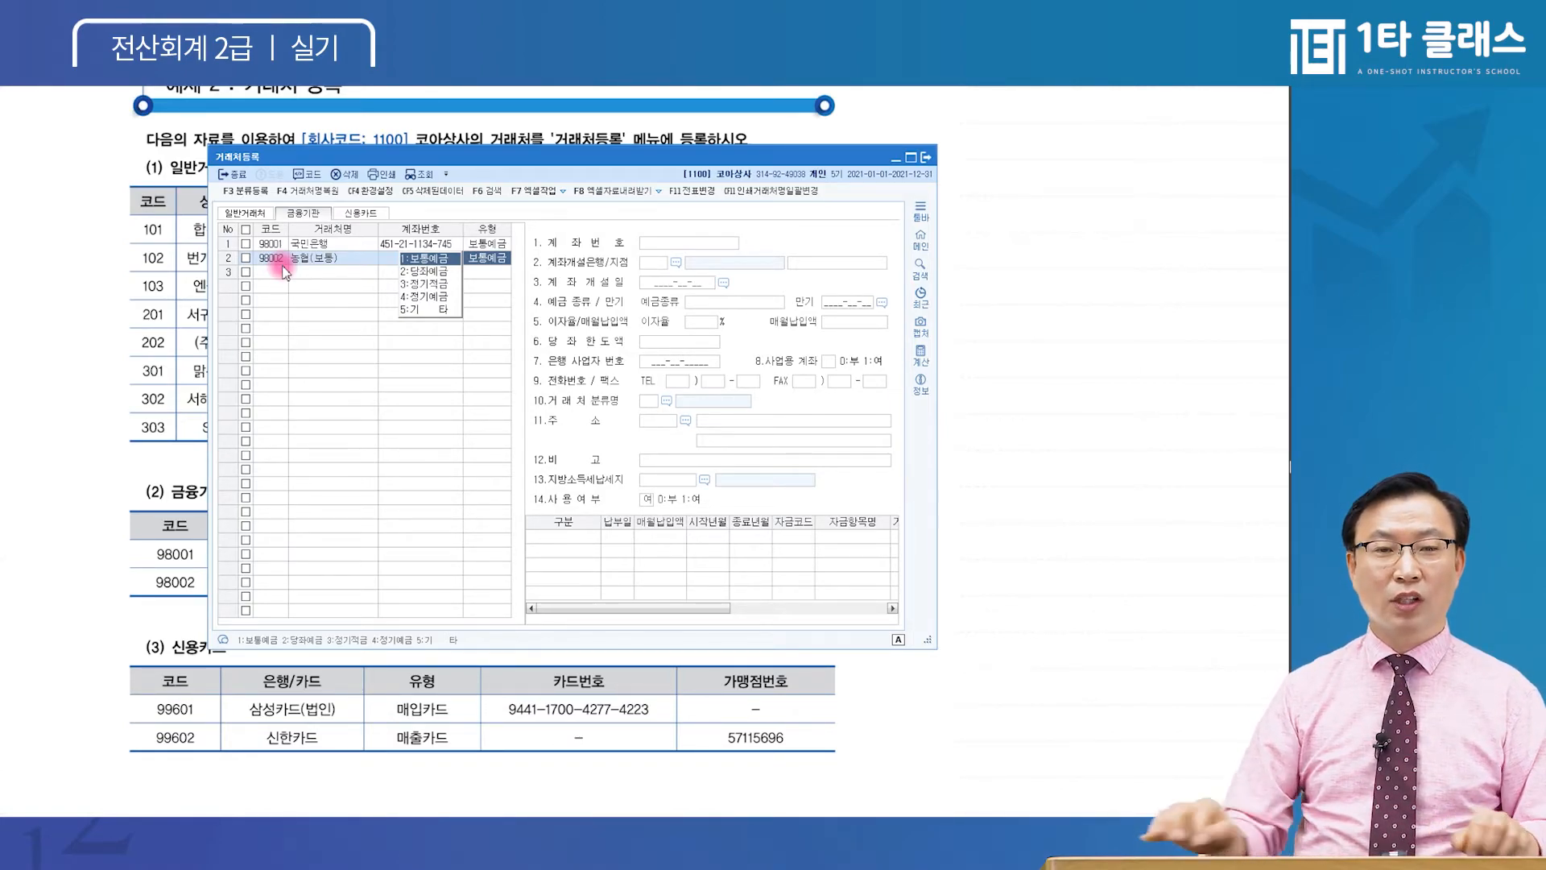
pyautogui.click(431, 272)
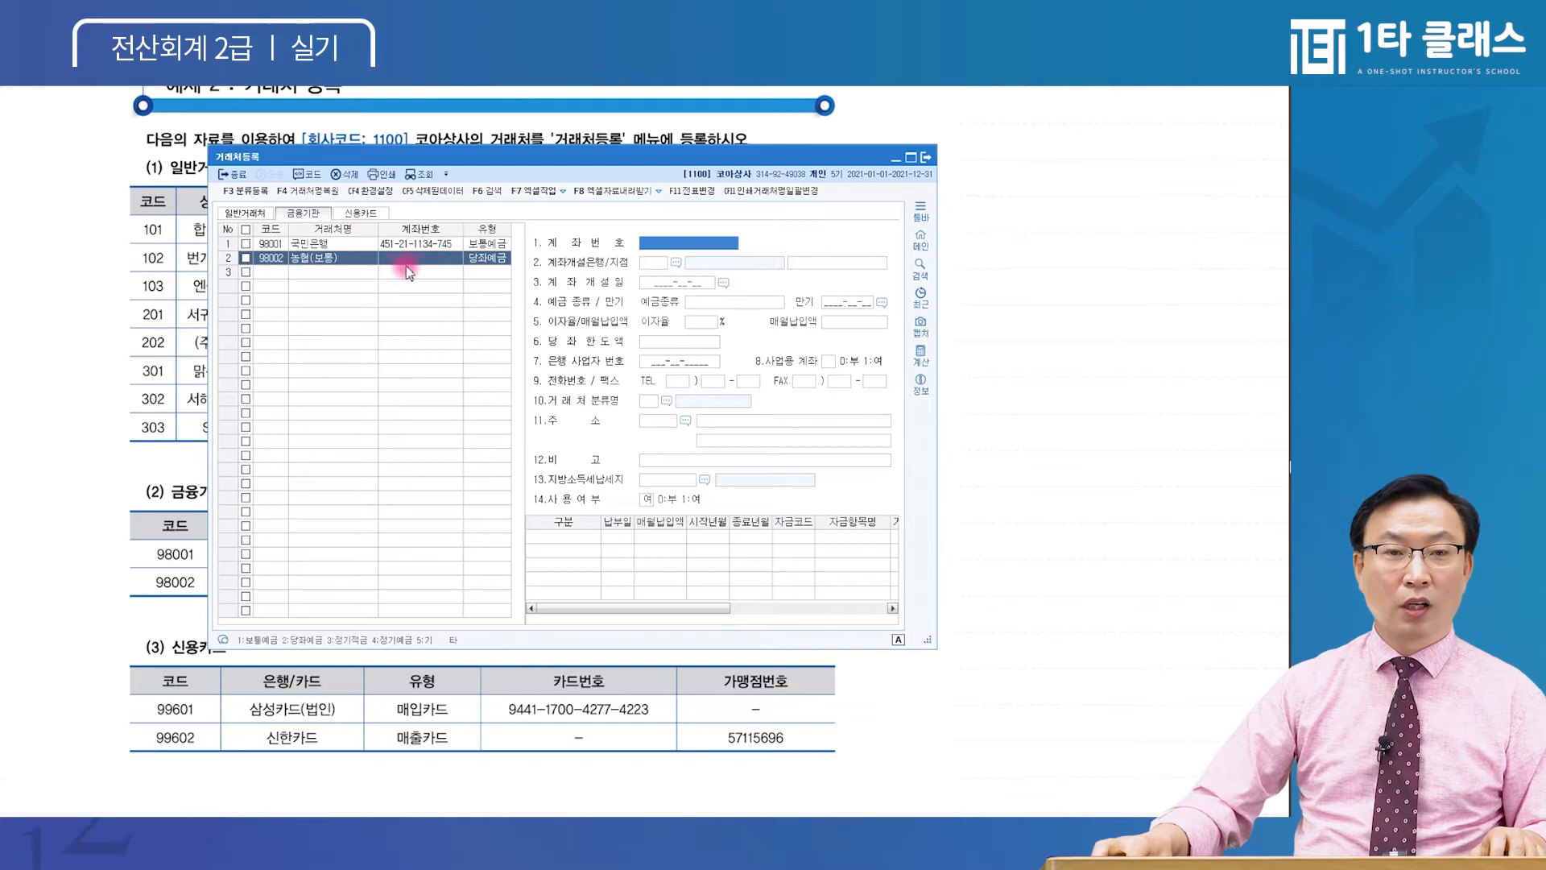
pyautogui.click(332, 259)
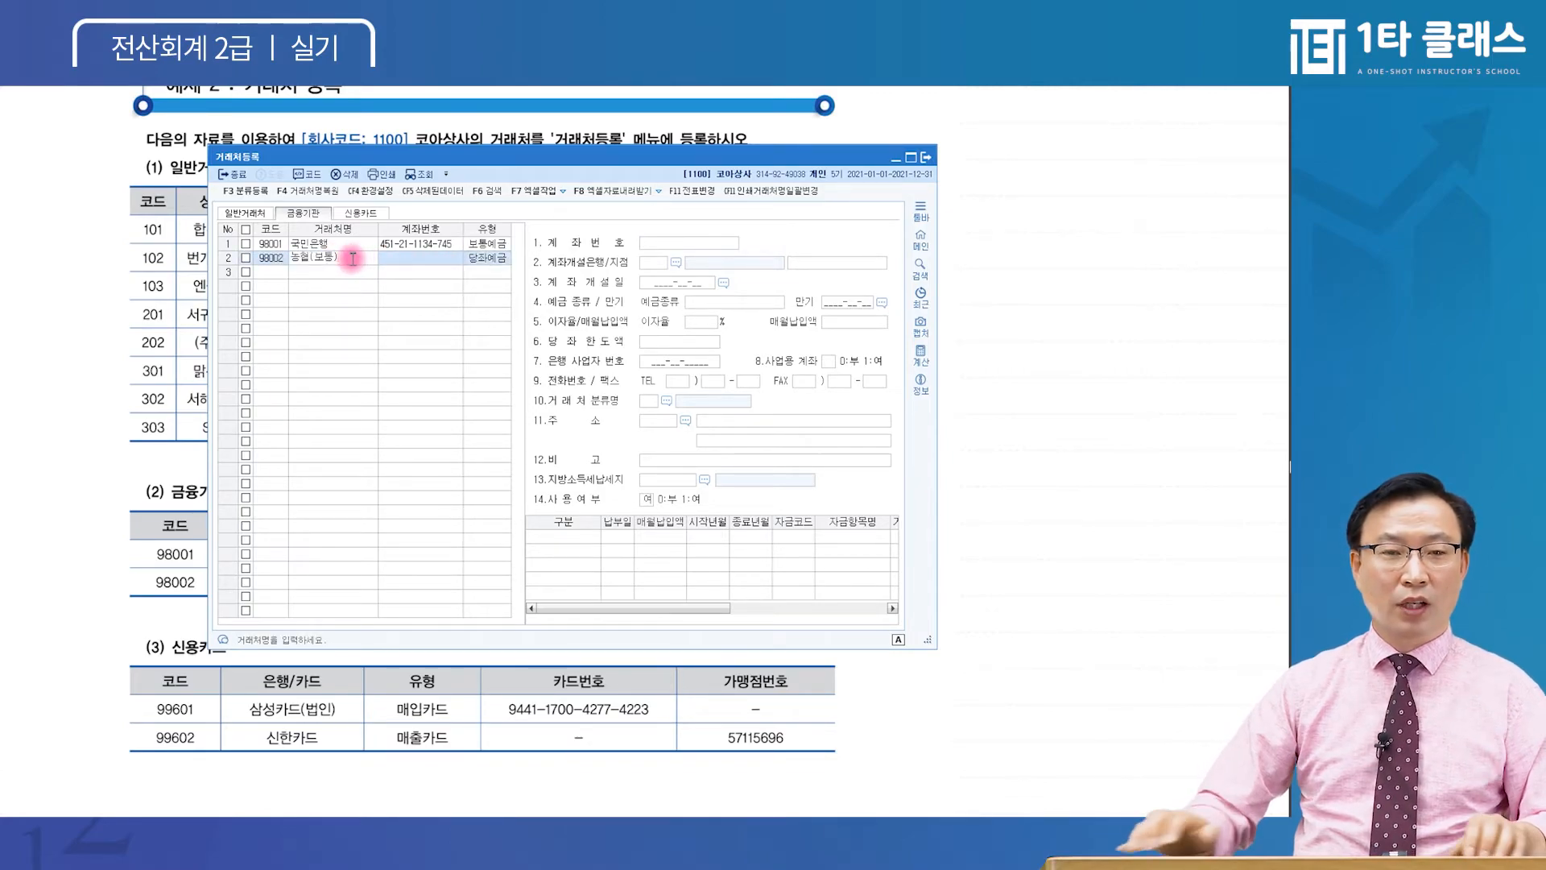
pyautogui.press('BackSpace')
pyautogui.press('BackSpace')
pyautogui.write('당좌')
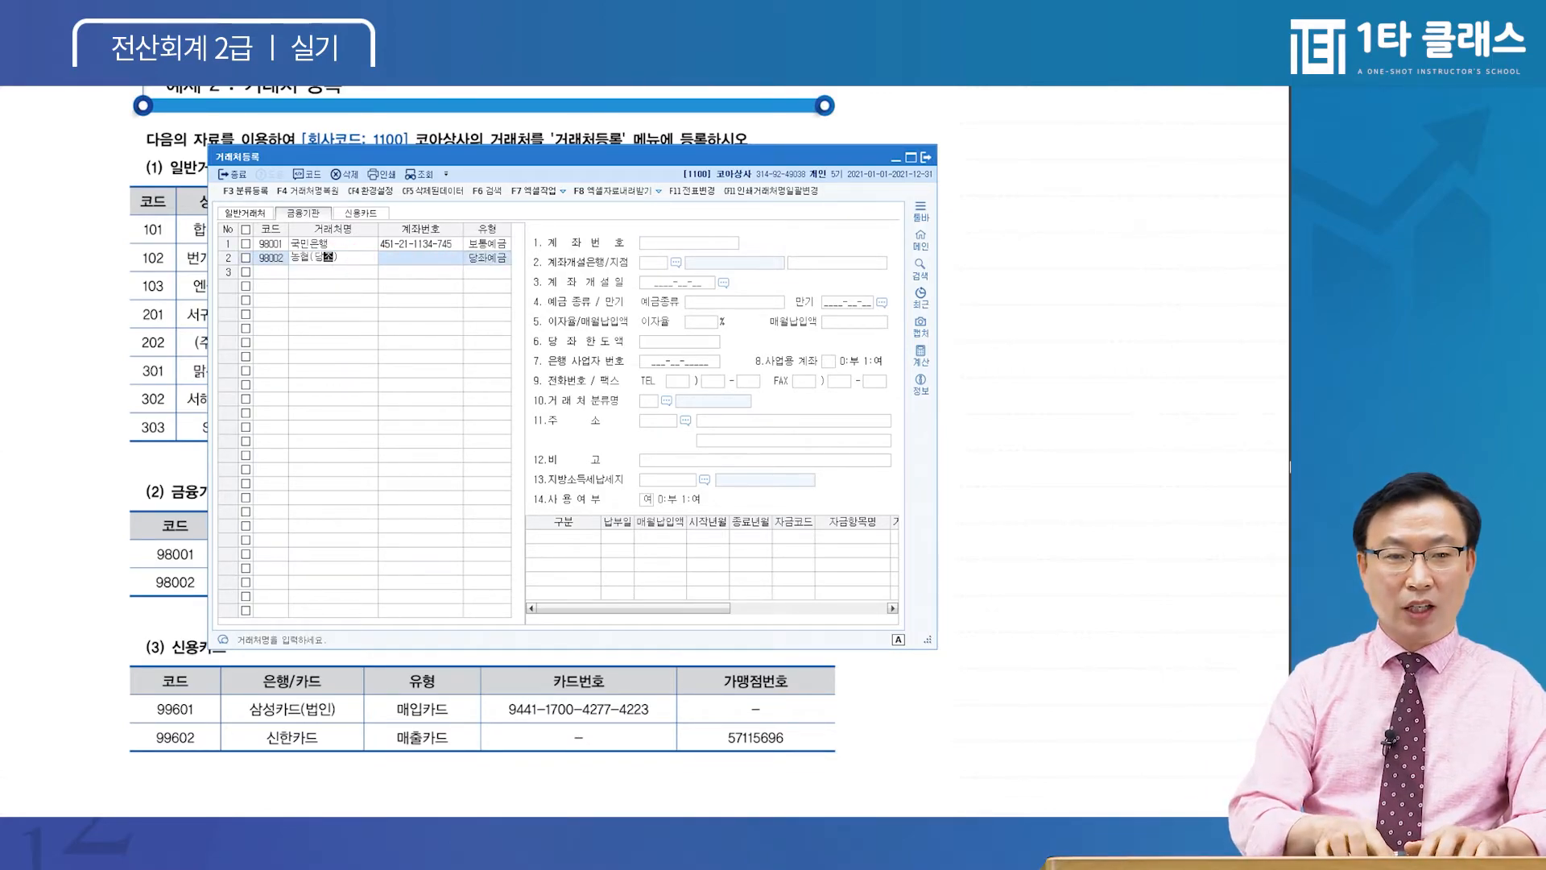
pyautogui.press('Return')
pyautogui.press('Return')
pyautogui.press('Return')
# Shorten partner 98002's name to 농협, keeping the 당좌예금 type
pyautogui.click(351, 260)
pyautogui.click(358, 259)
pyautogui.press('BackSpace')
pyautogui.press('BackSpace')
pyautogui.press('BackSpace')
pyautogui.press('BackSpace')
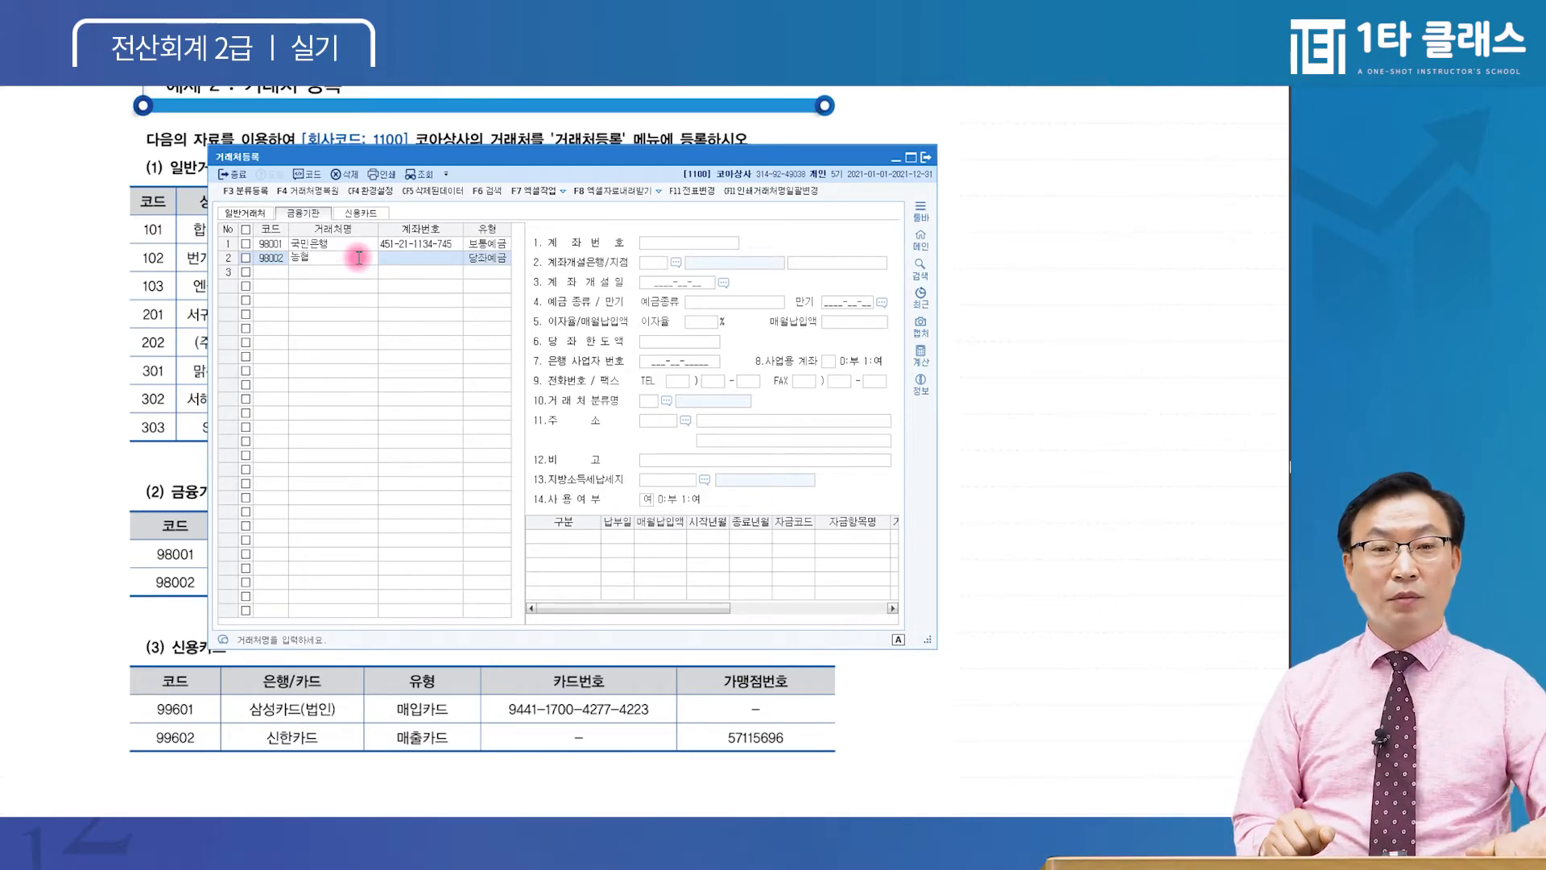
pyautogui.press('Escape')
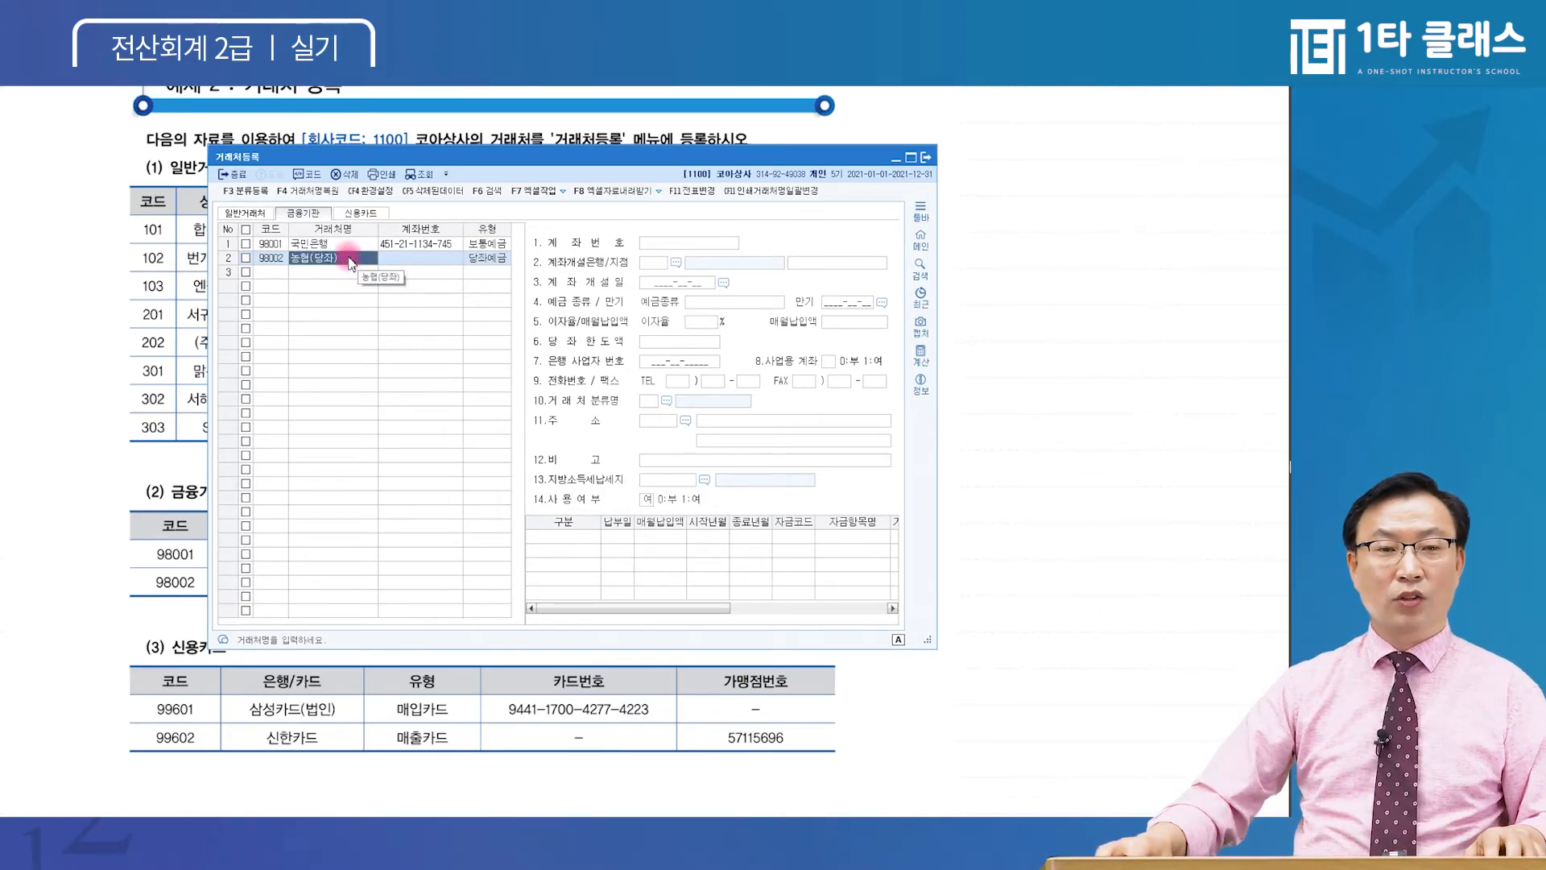
pyautogui.click(349, 258)
pyautogui.write('농협')
pyautogui.press('Return')
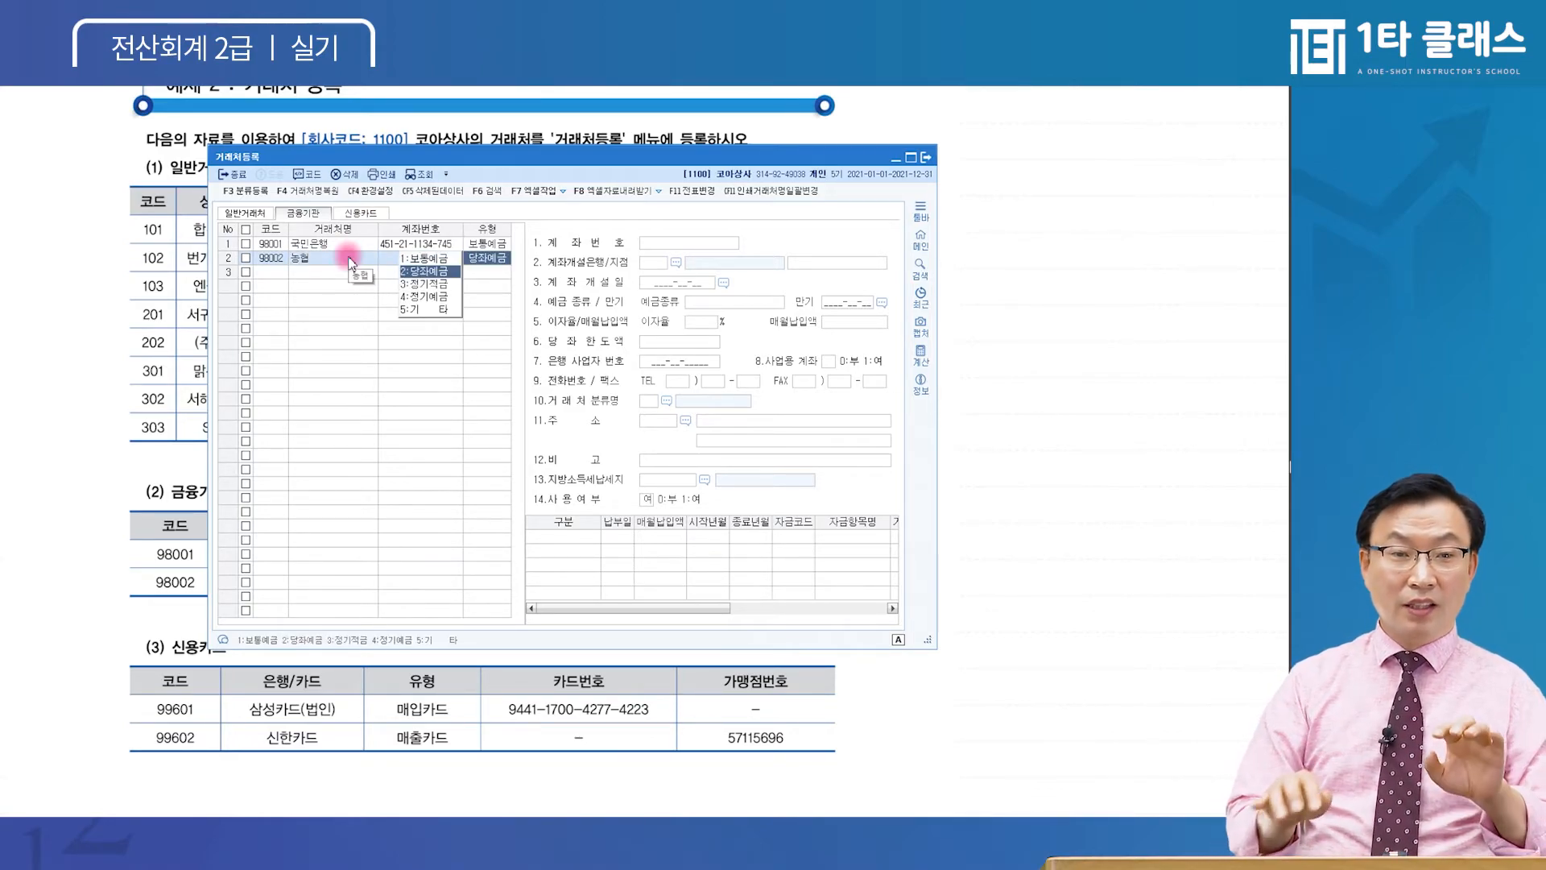
pyautogui.click(347, 256)
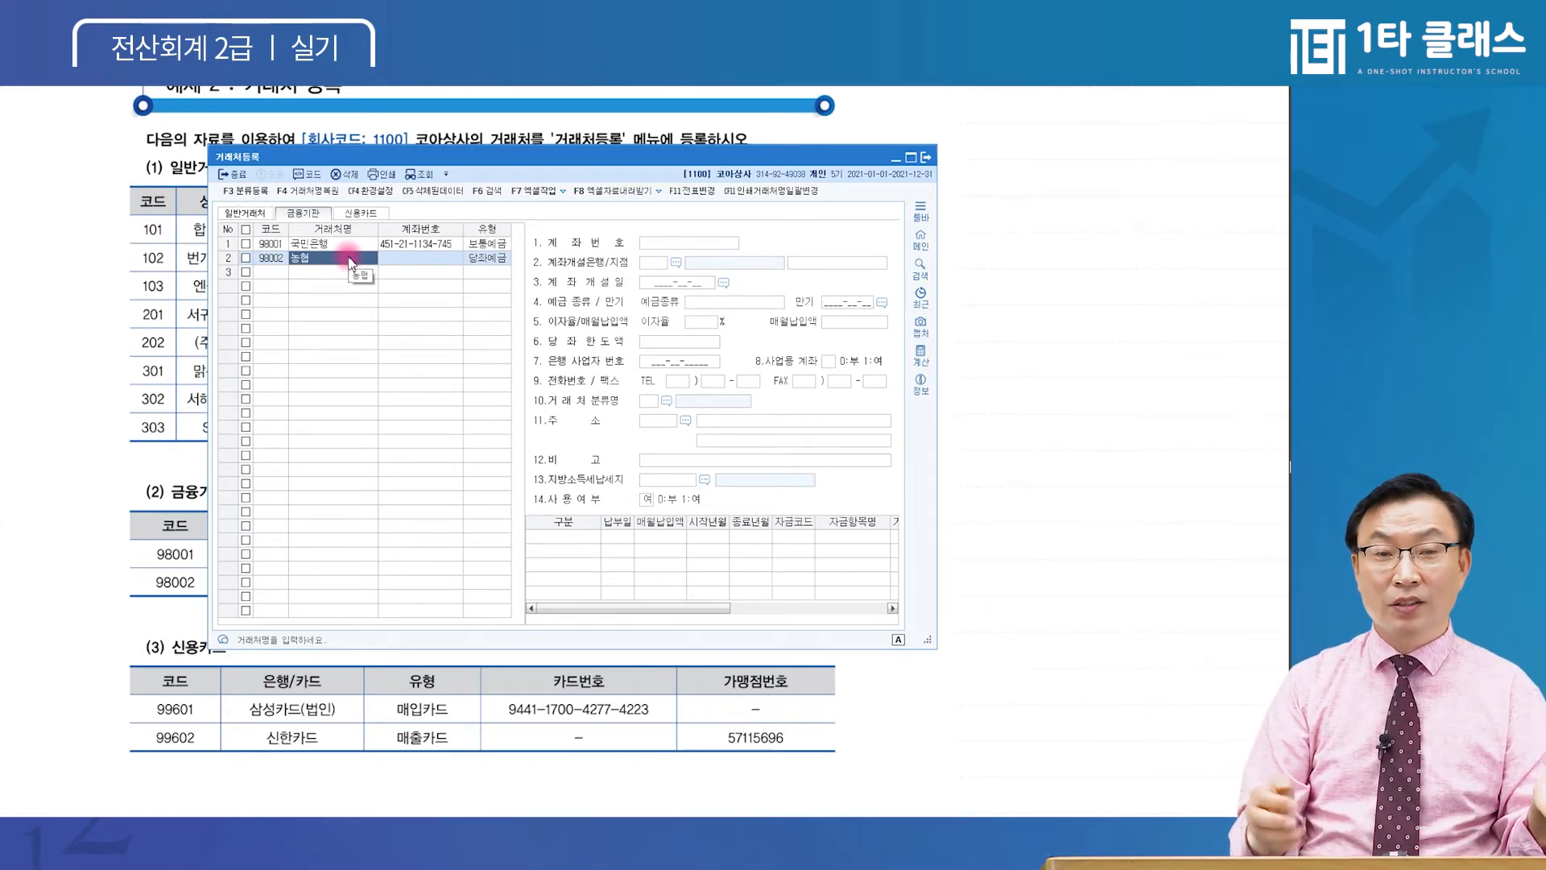
# Enter 농협's account number, review its other fields, and start a third bank row
pyautogui.press('Up')
pyautogui.press('Down')
pyautogui.press('Up')
pyautogui.press('Down')
pyautogui.press('Return')
pyautogui.press('Return')
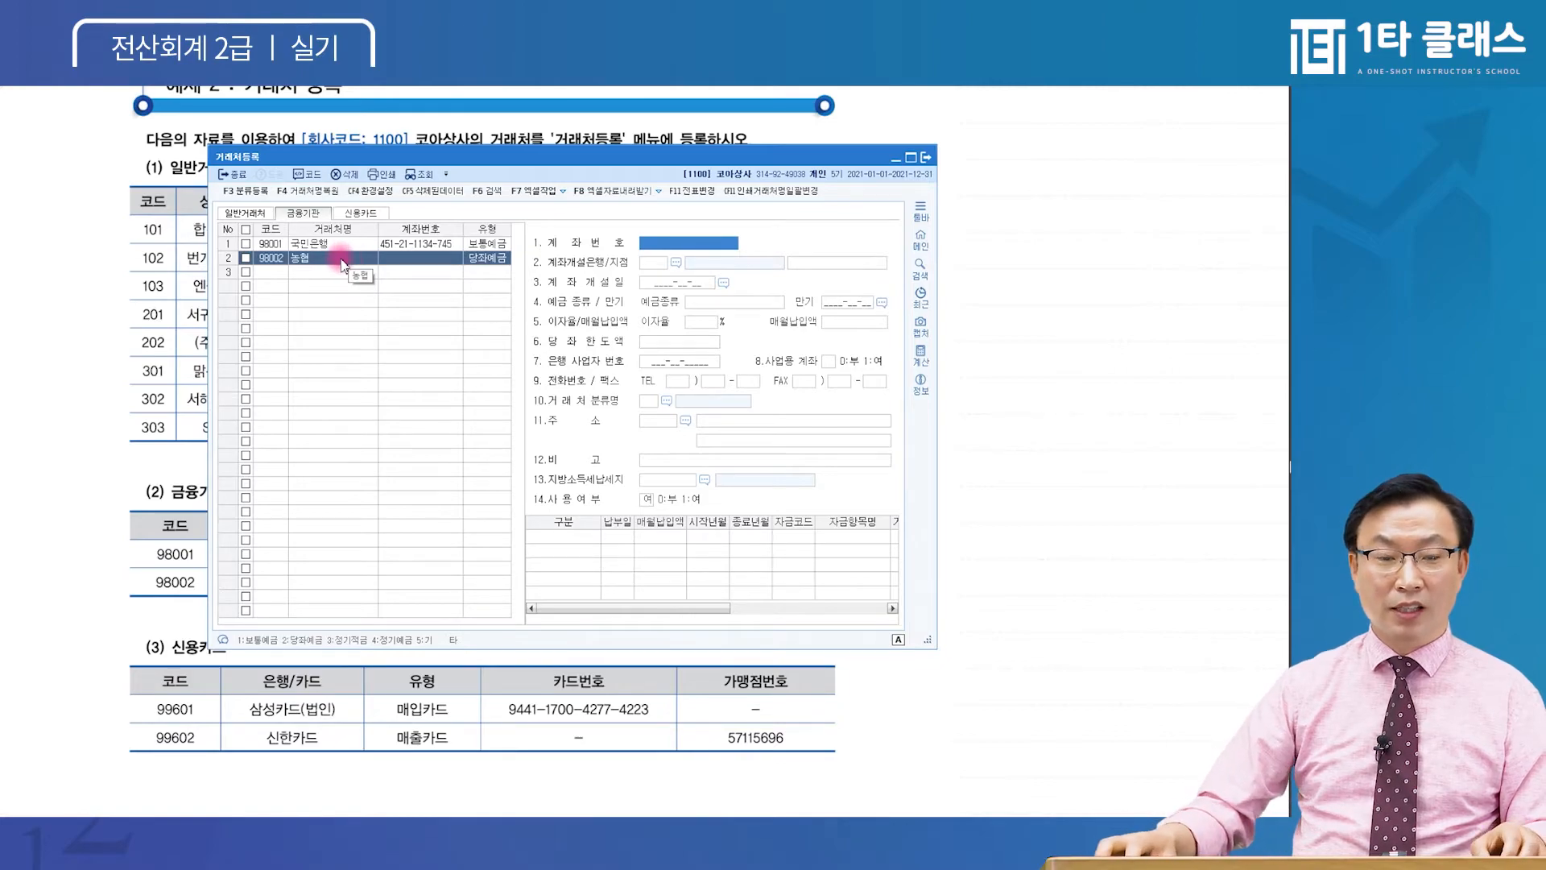
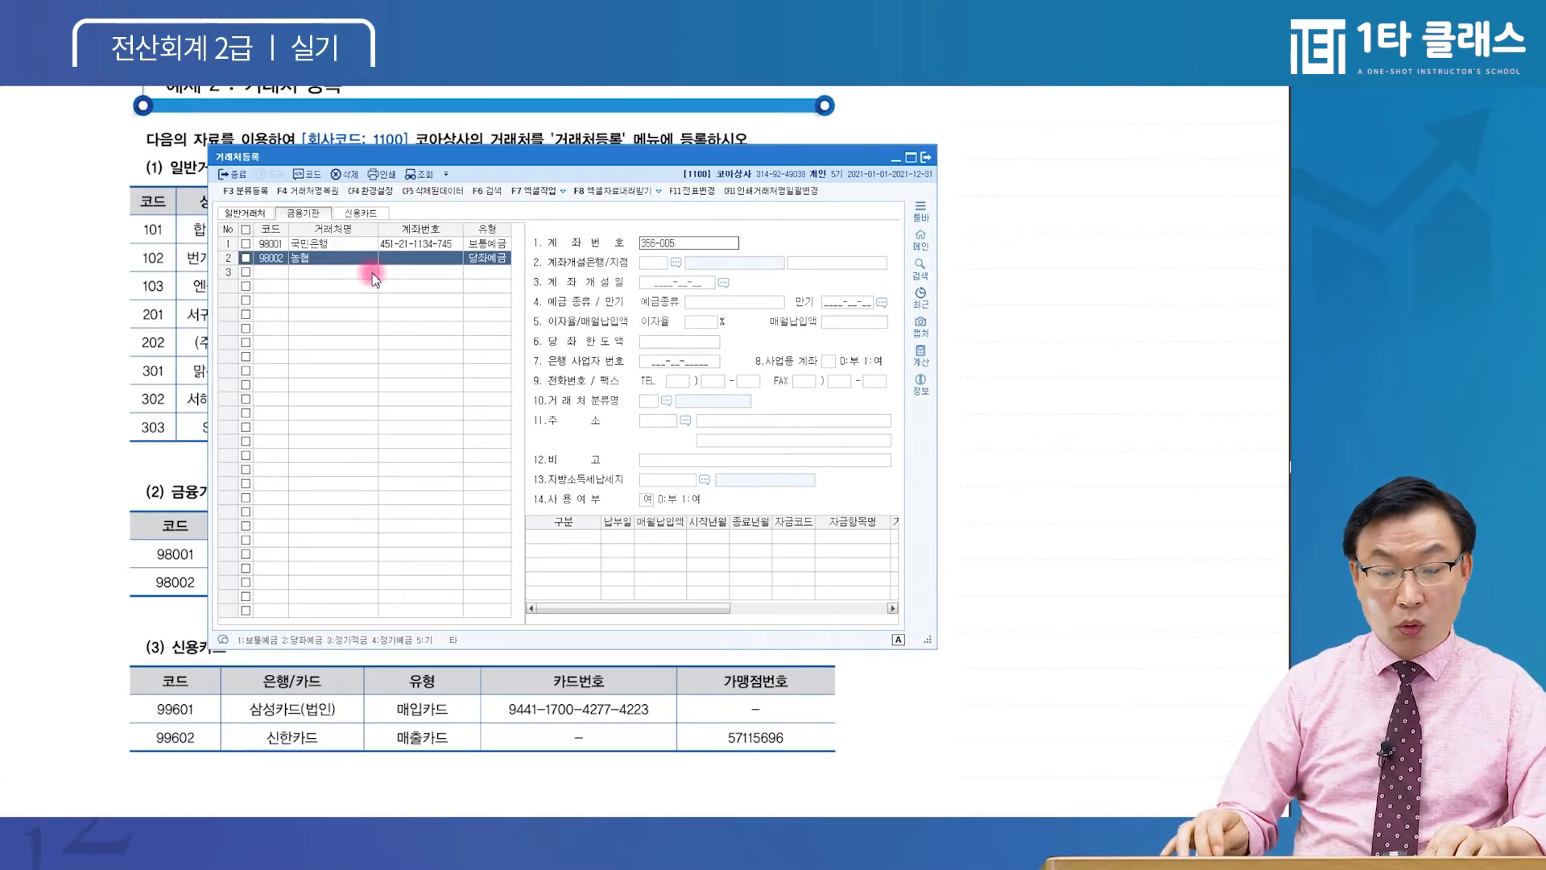
pyautogui.press('Return')
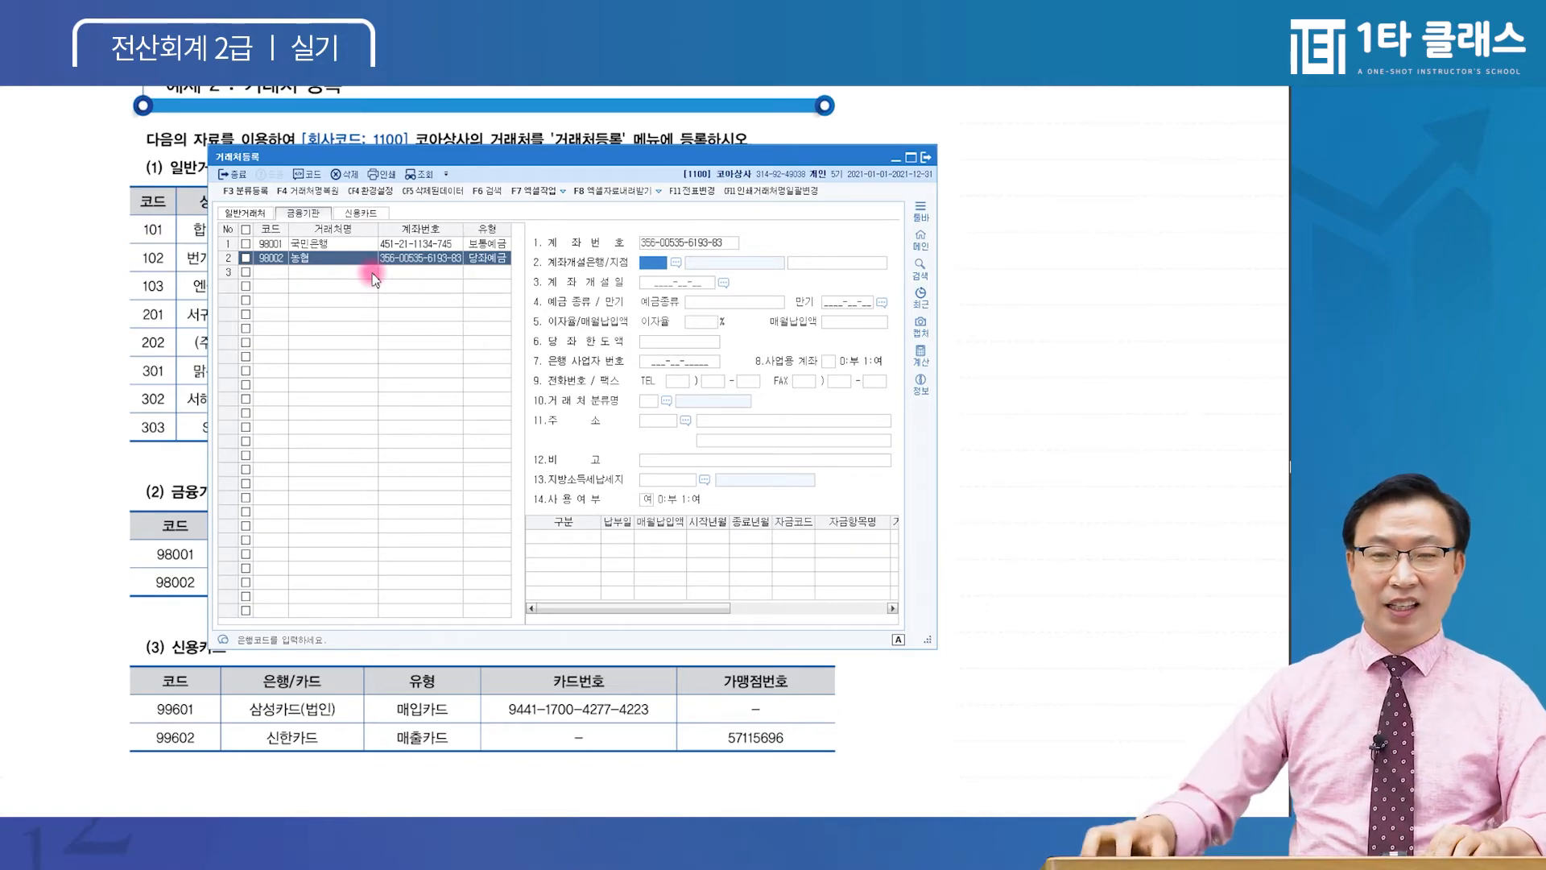
pyautogui.click(664, 341)
pyautogui.click(674, 423)
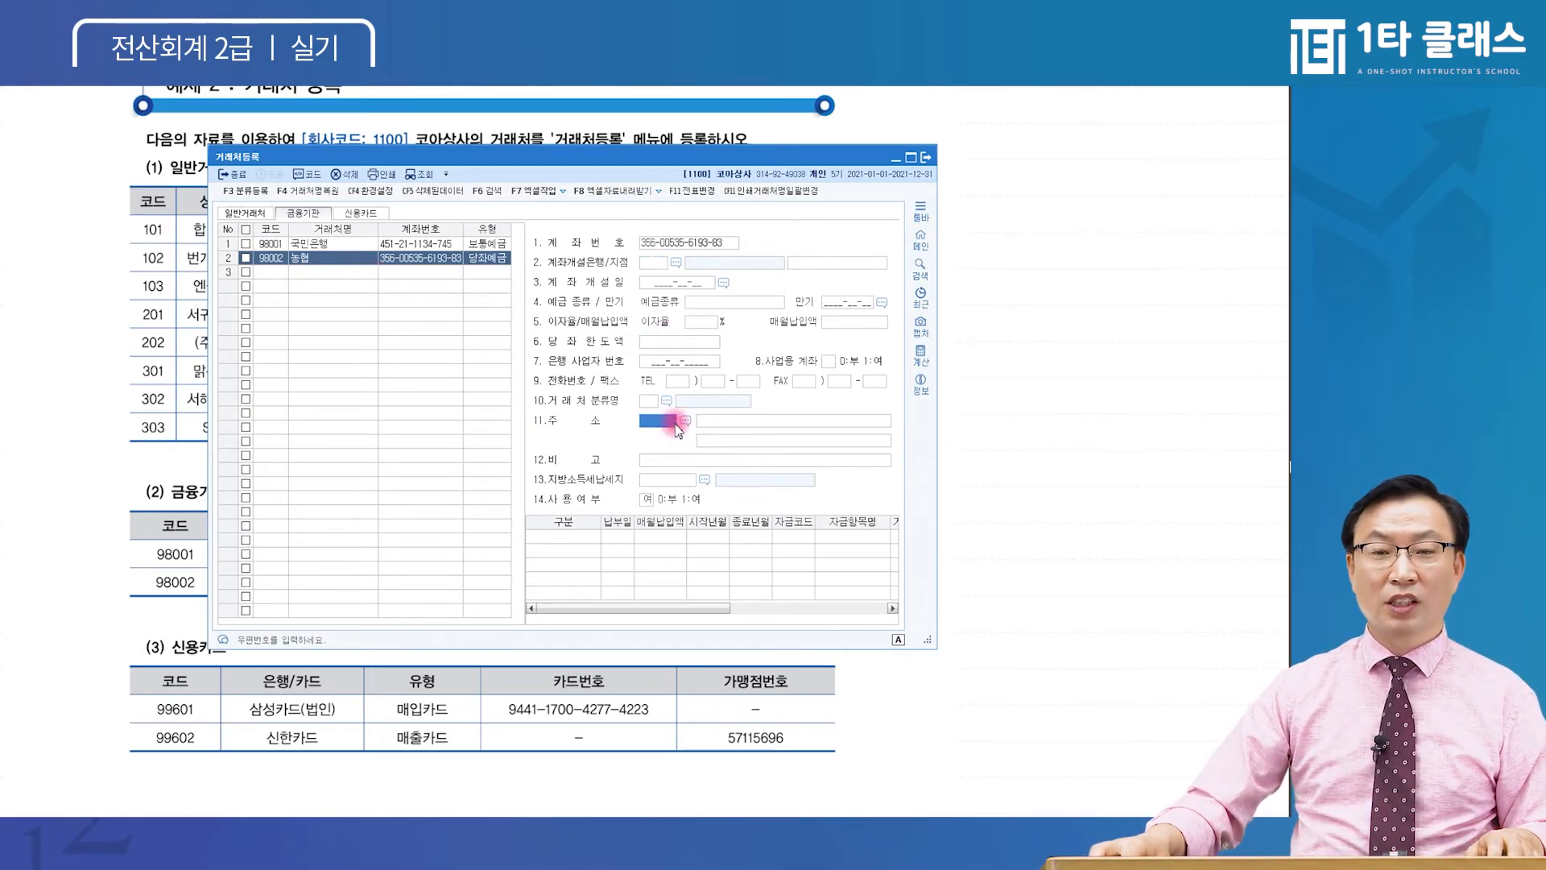
pyautogui.click(316, 286)
pyautogui.click(281, 272)
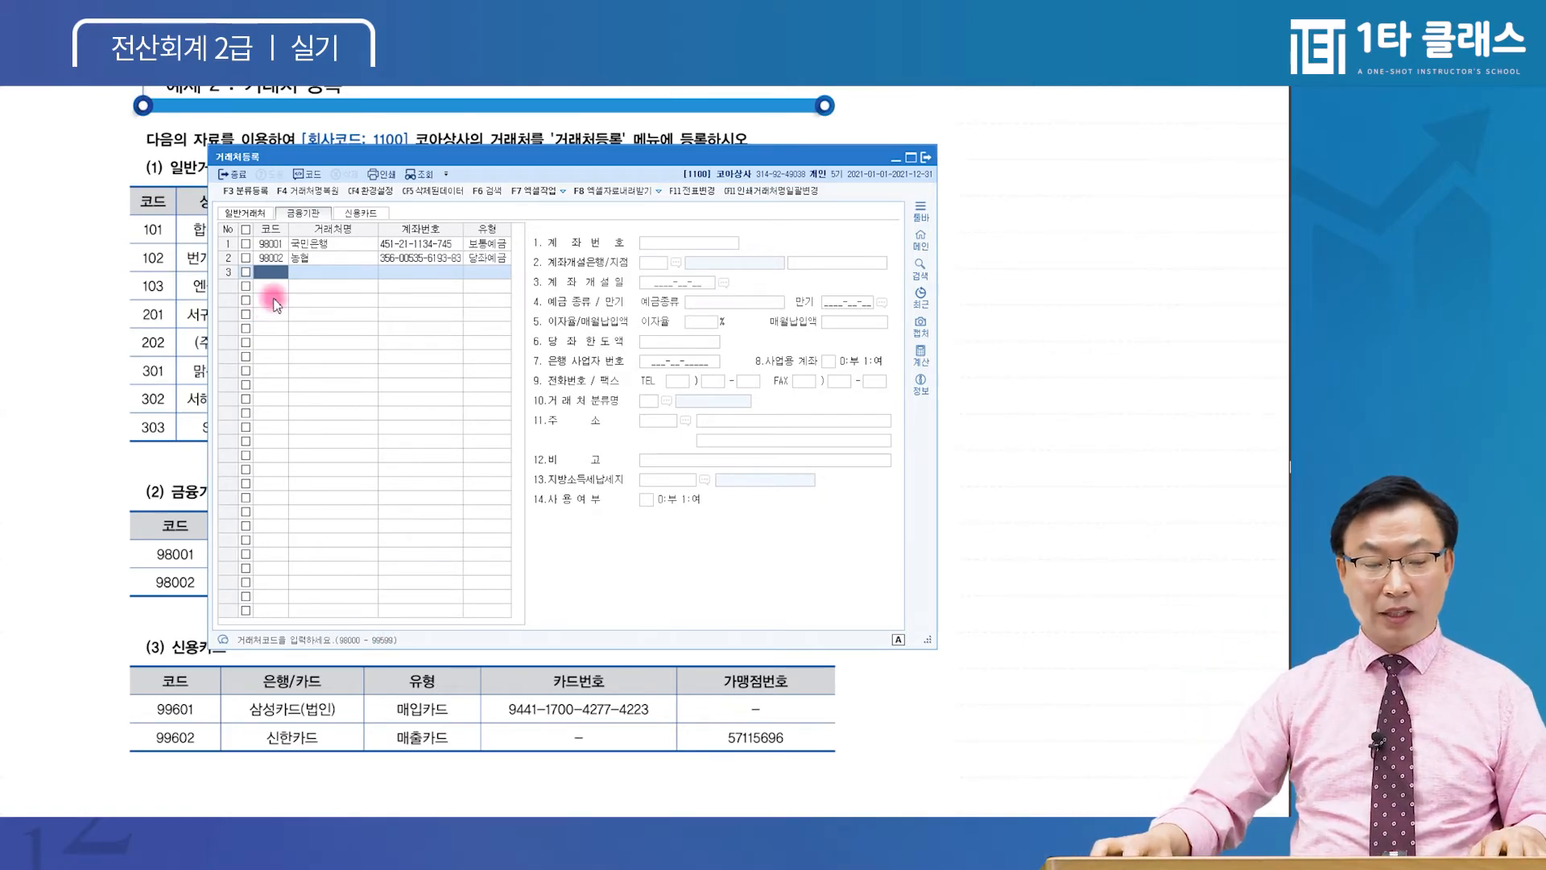
# Switch 거래처등록 to the empty 신용카드 card partner list
pyautogui.click(358, 213)
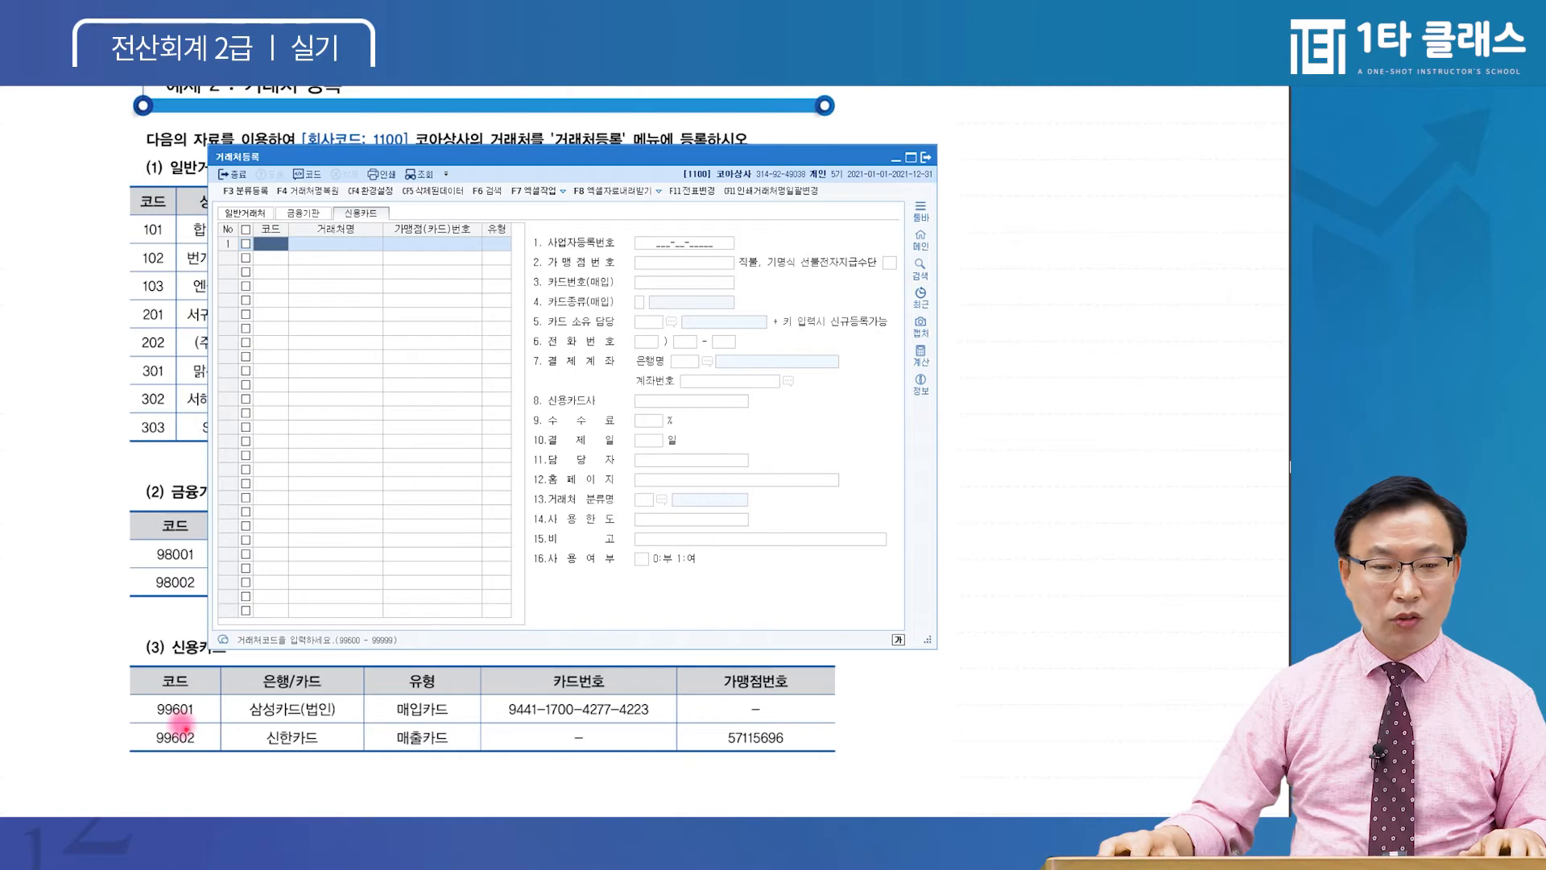
# Add card partner 99601 삼성카드(법인) with its type set to 2:매입
pyautogui.click(272, 254)
pyautogui.write('996')
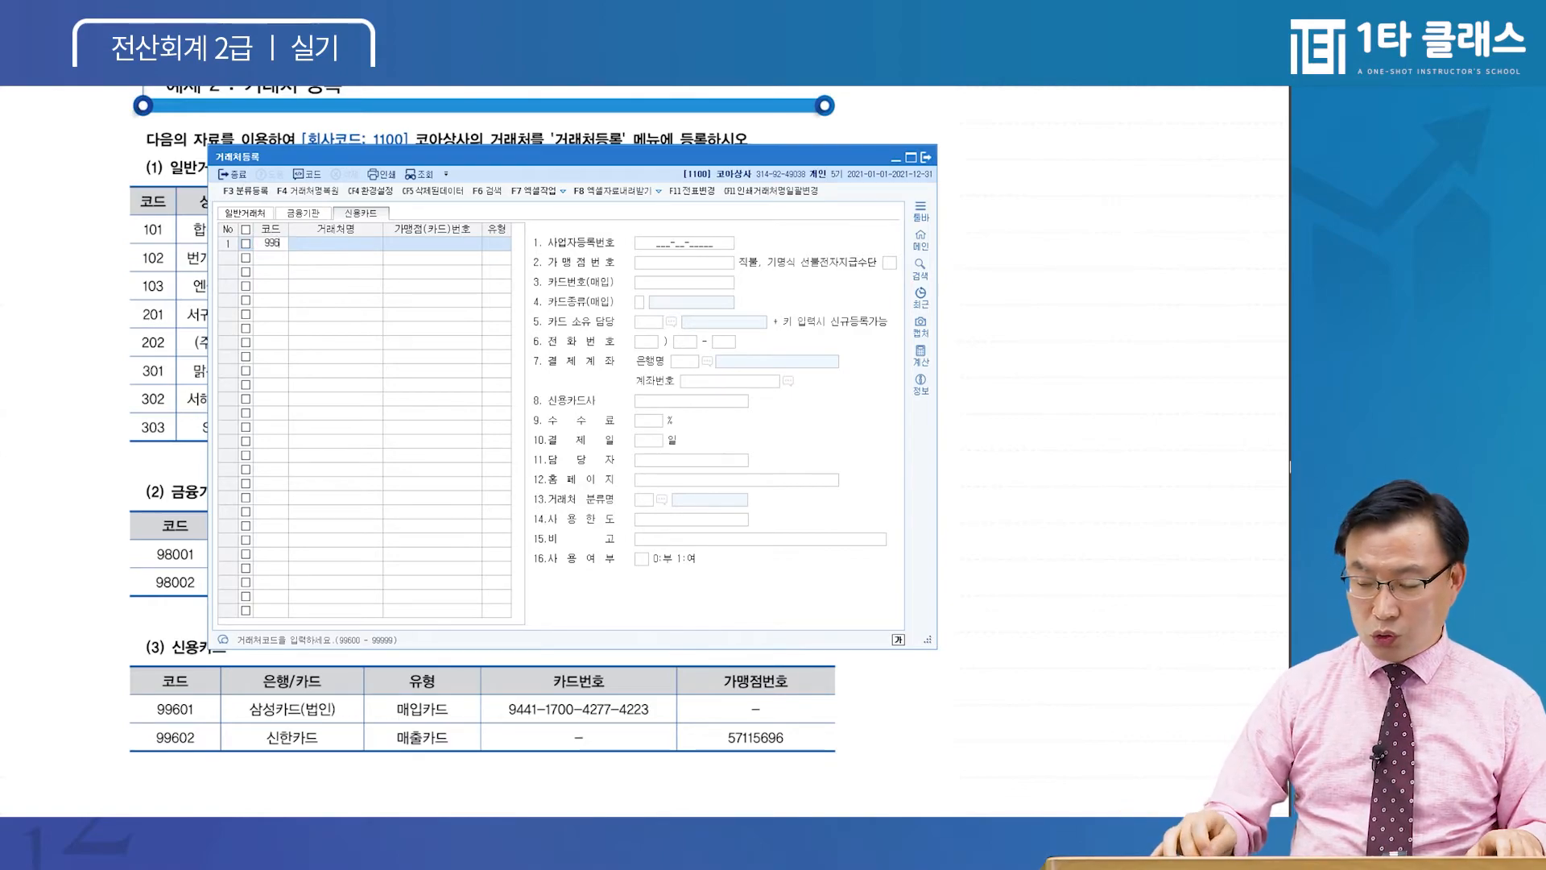
pyautogui.write('01')
pyautogui.press('Return')
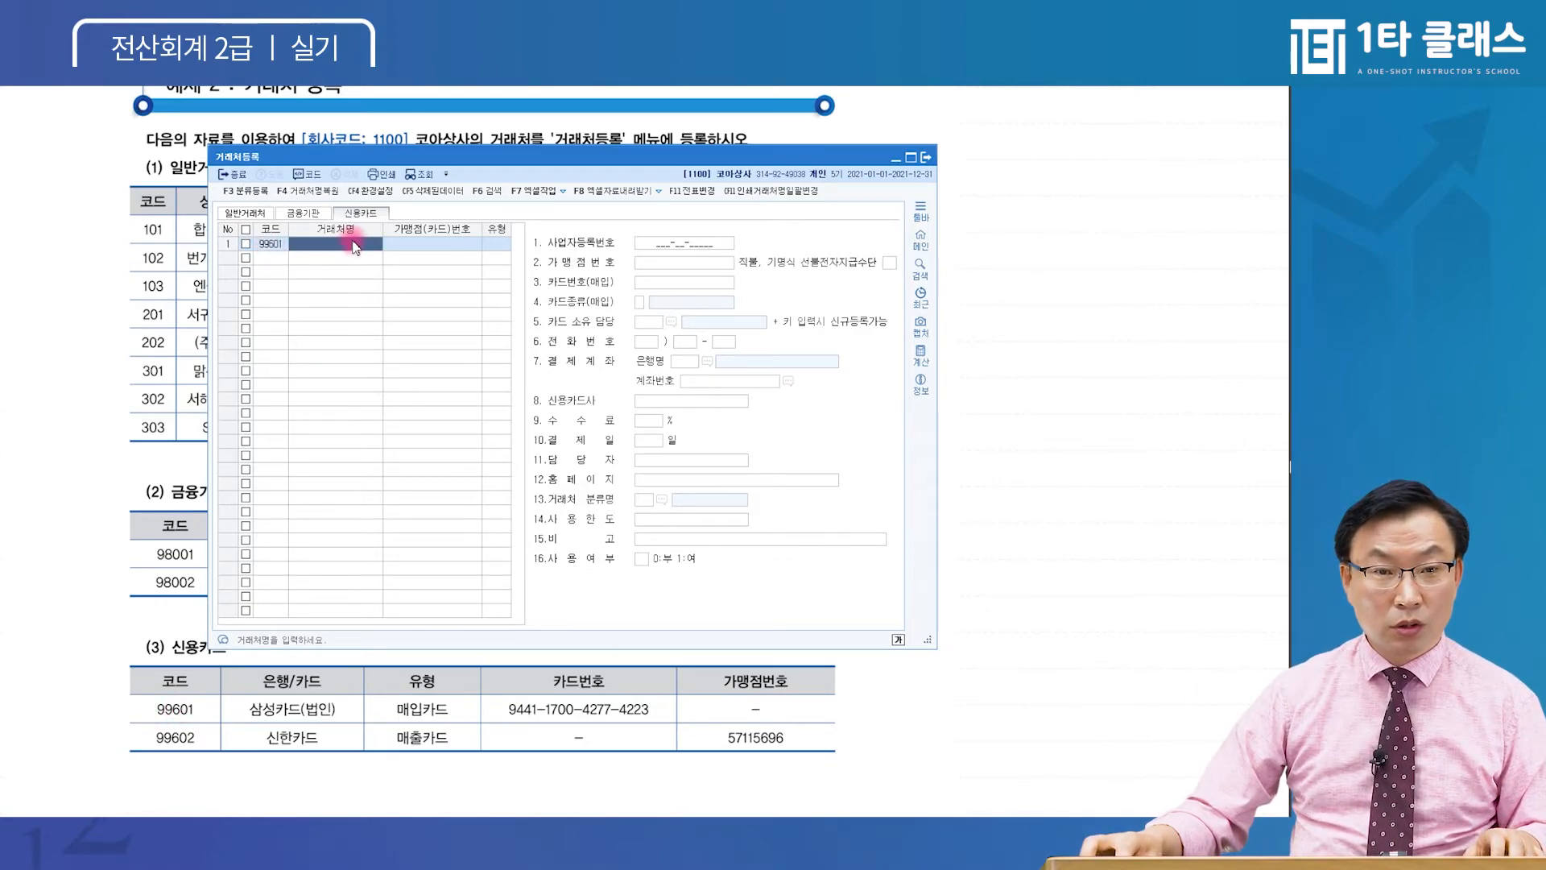
pyautogui.write('삼')
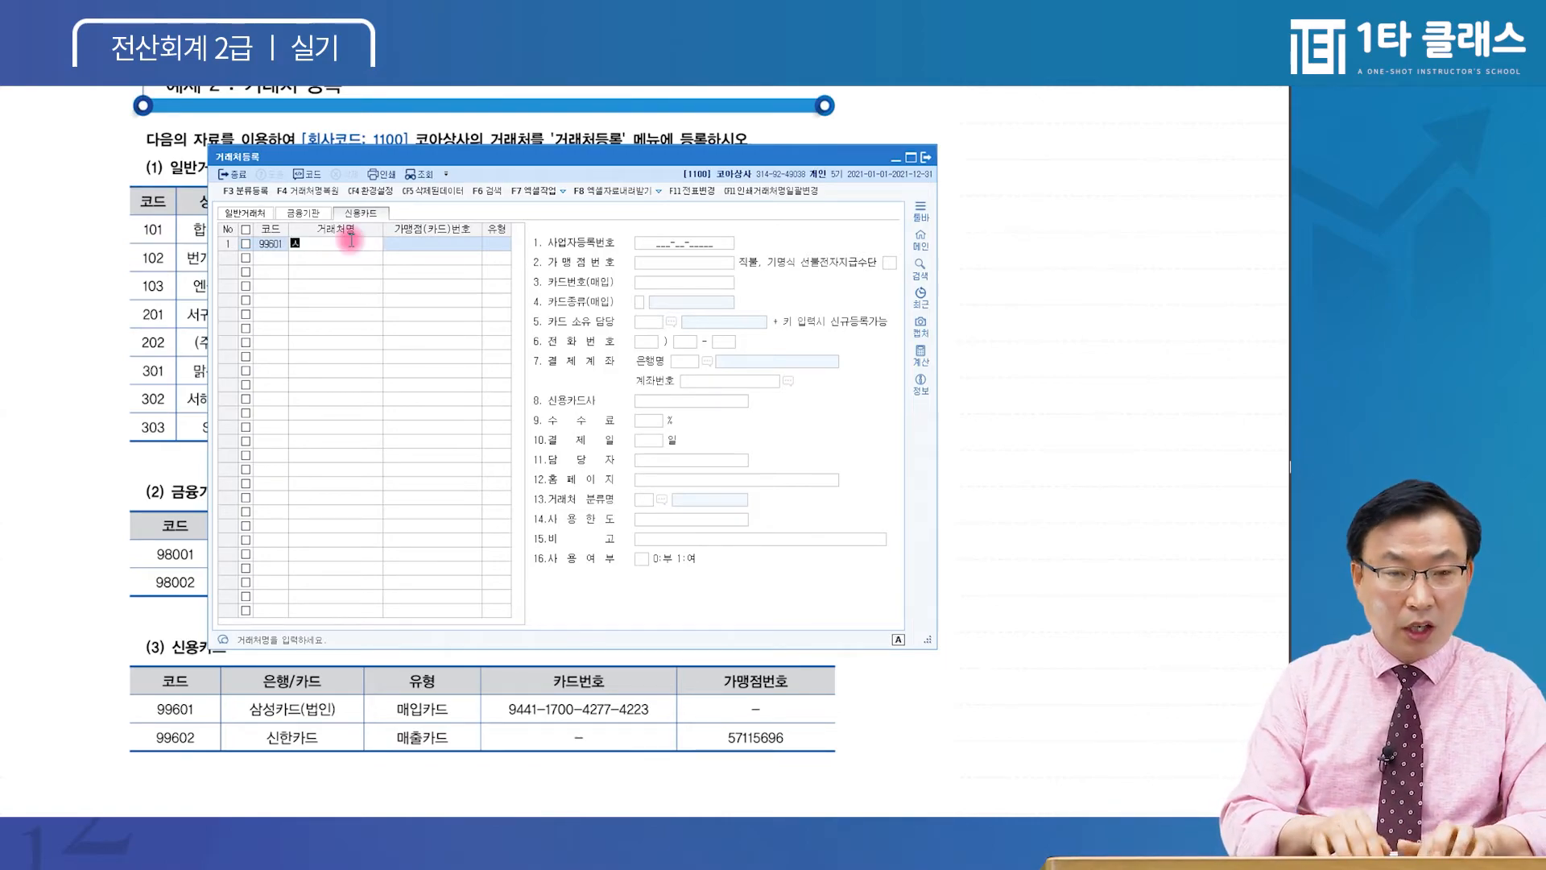
pyautogui.write('성카드(법인)')
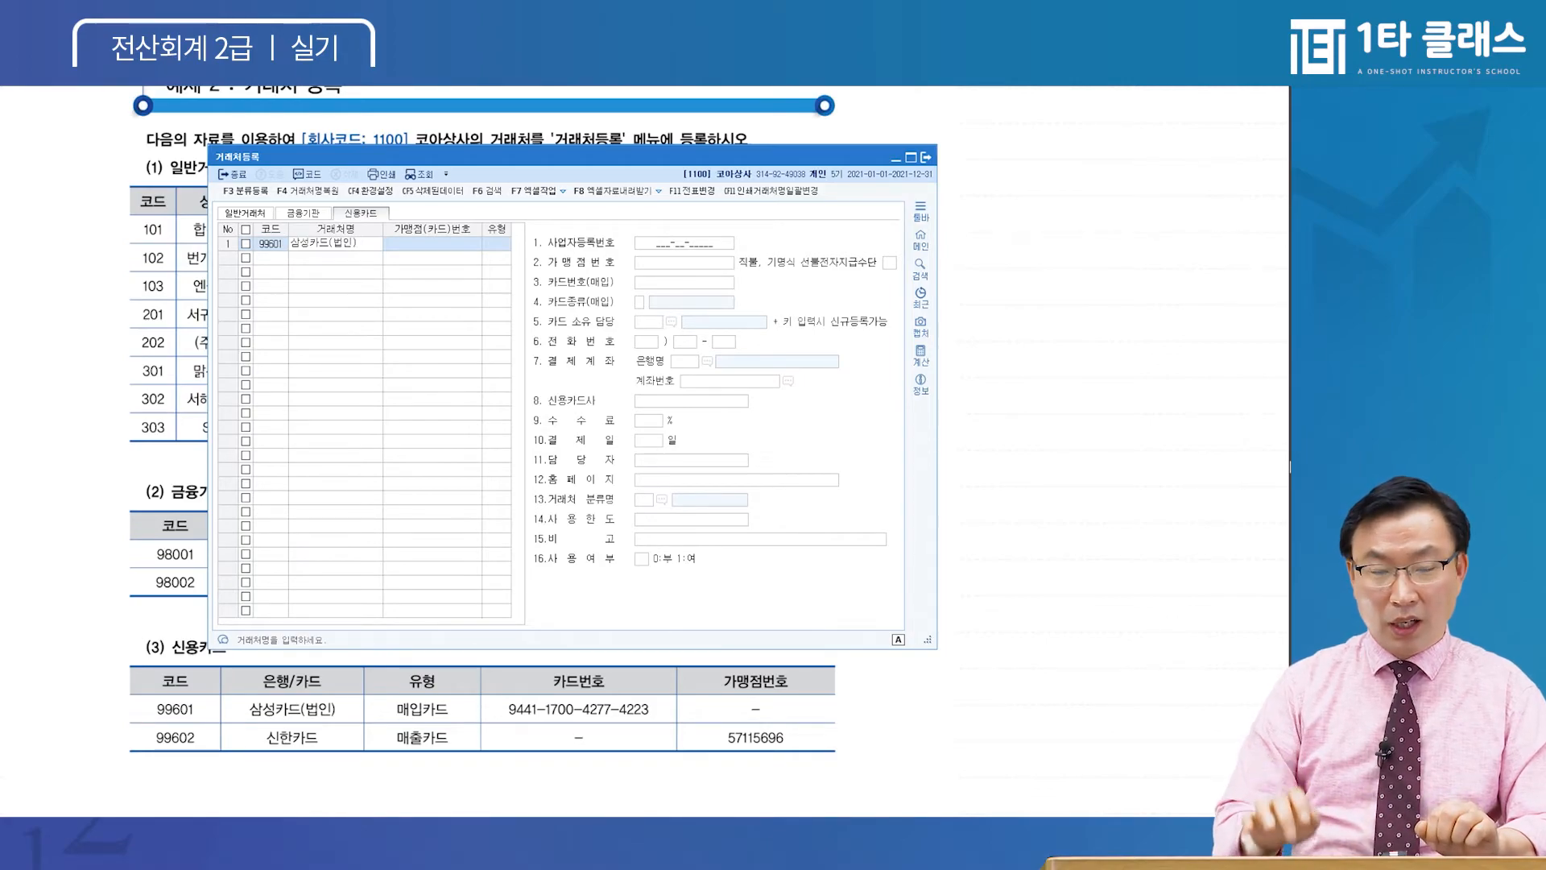
pyautogui.press('Return')
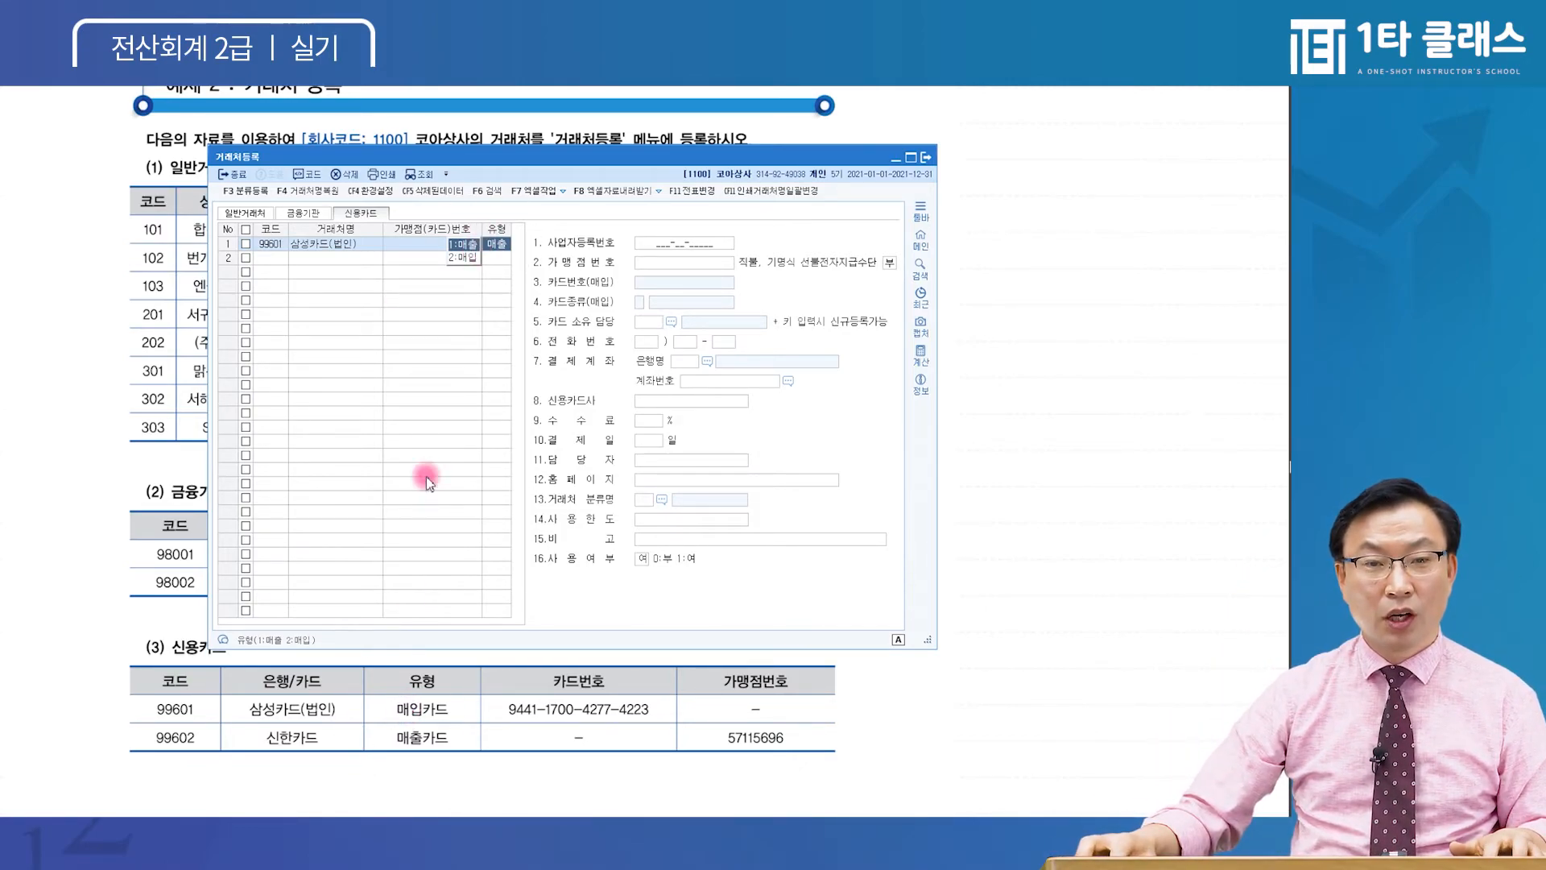
pyautogui.click(465, 257)
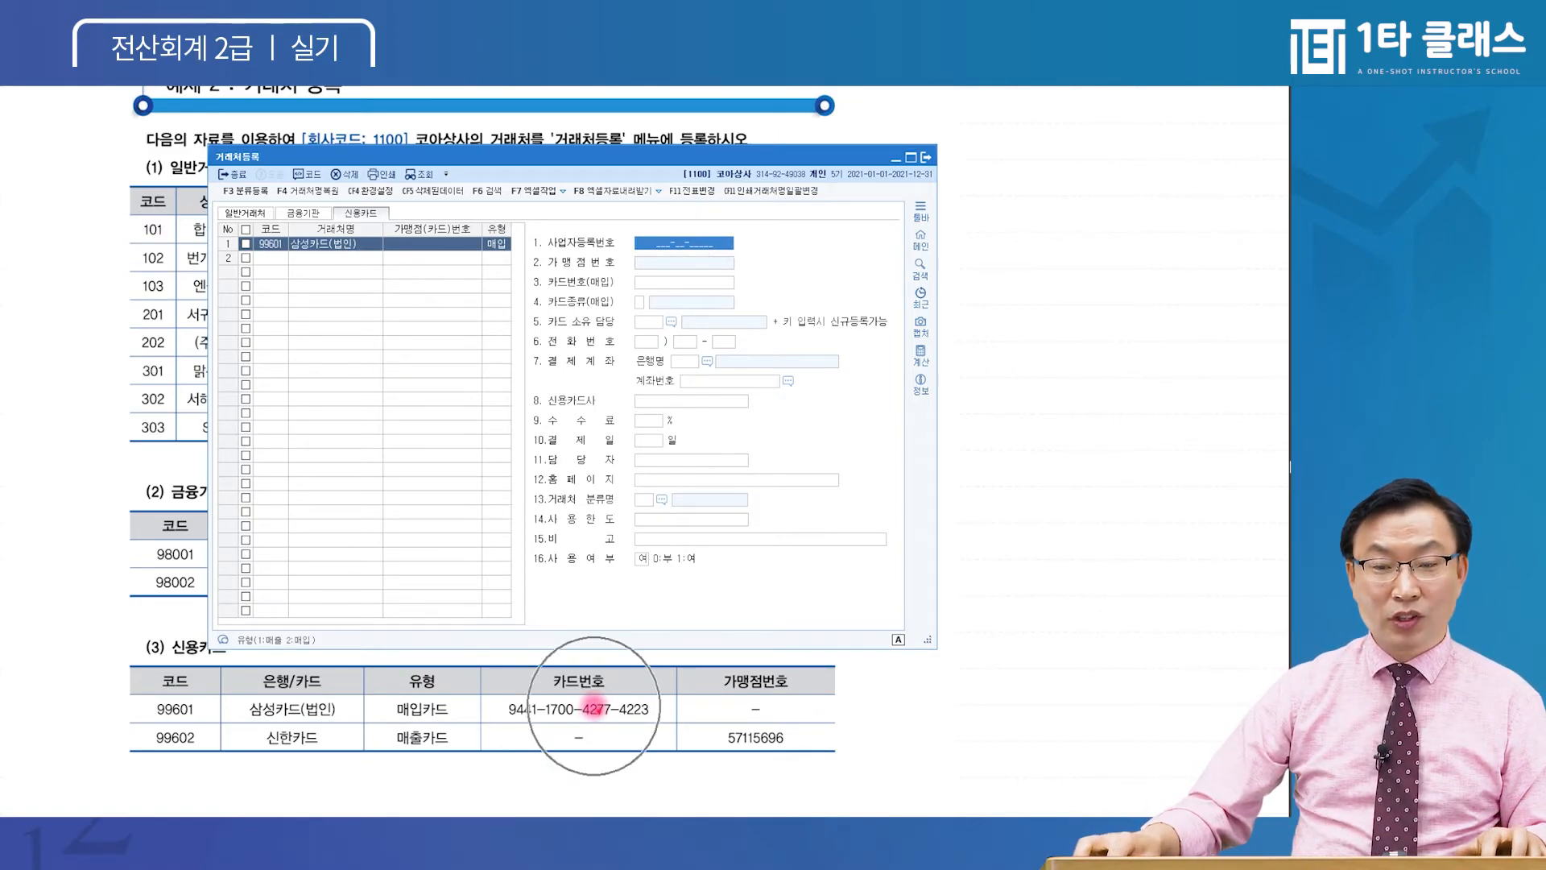
# Clear the mistaken business registration number so that field stays blank
pyautogui.click(683, 245)
pyautogui.write('944-1')
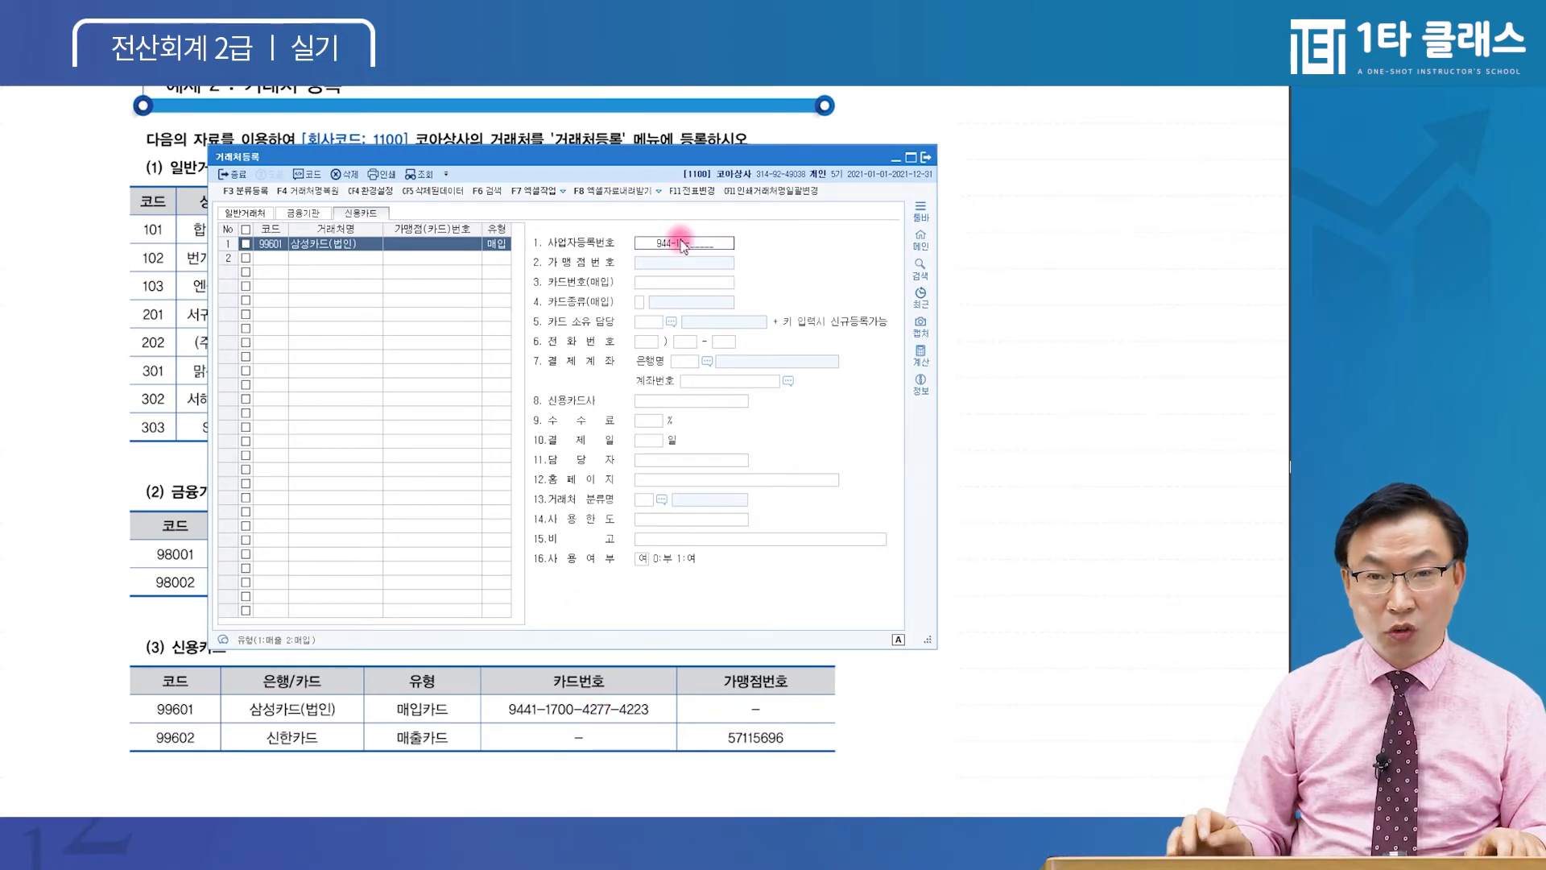
pyautogui.press('Return')
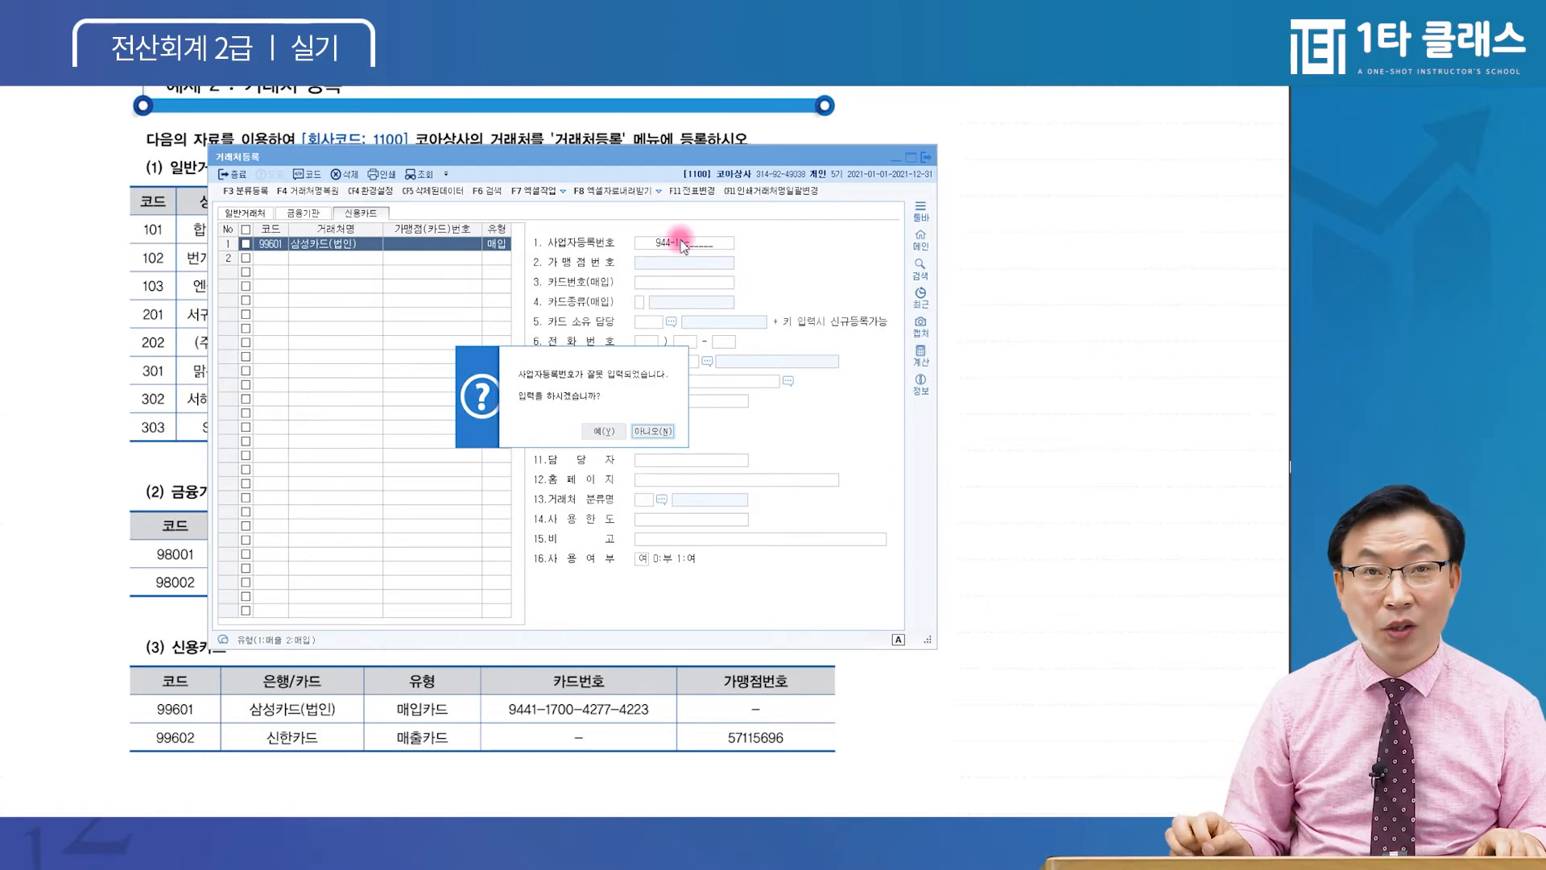
pyautogui.press('Return')
pyautogui.press('Return')
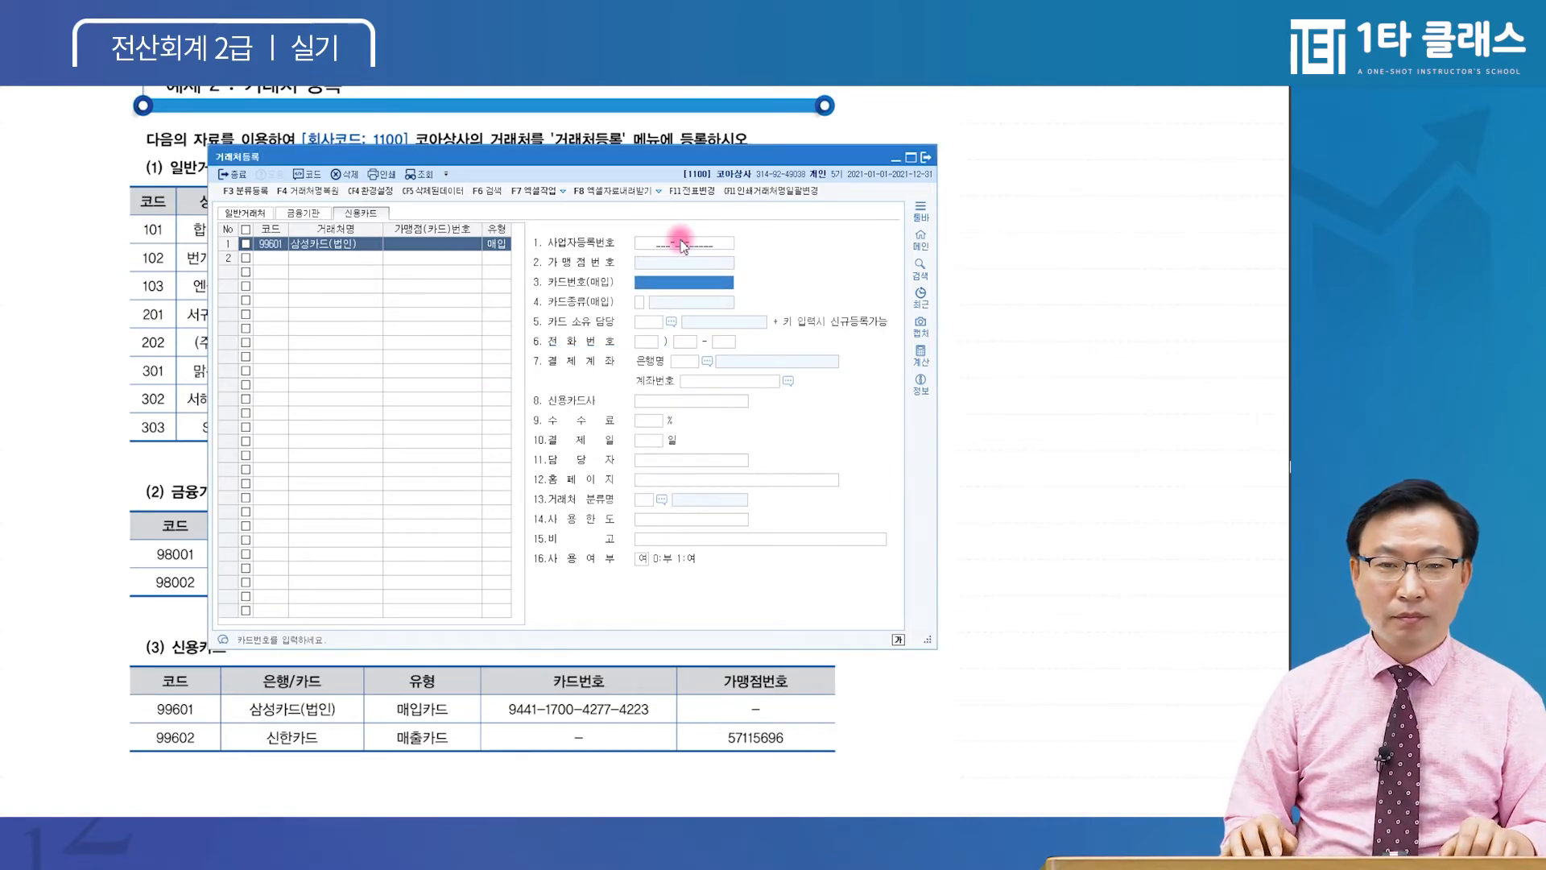
pyautogui.click(643, 288)
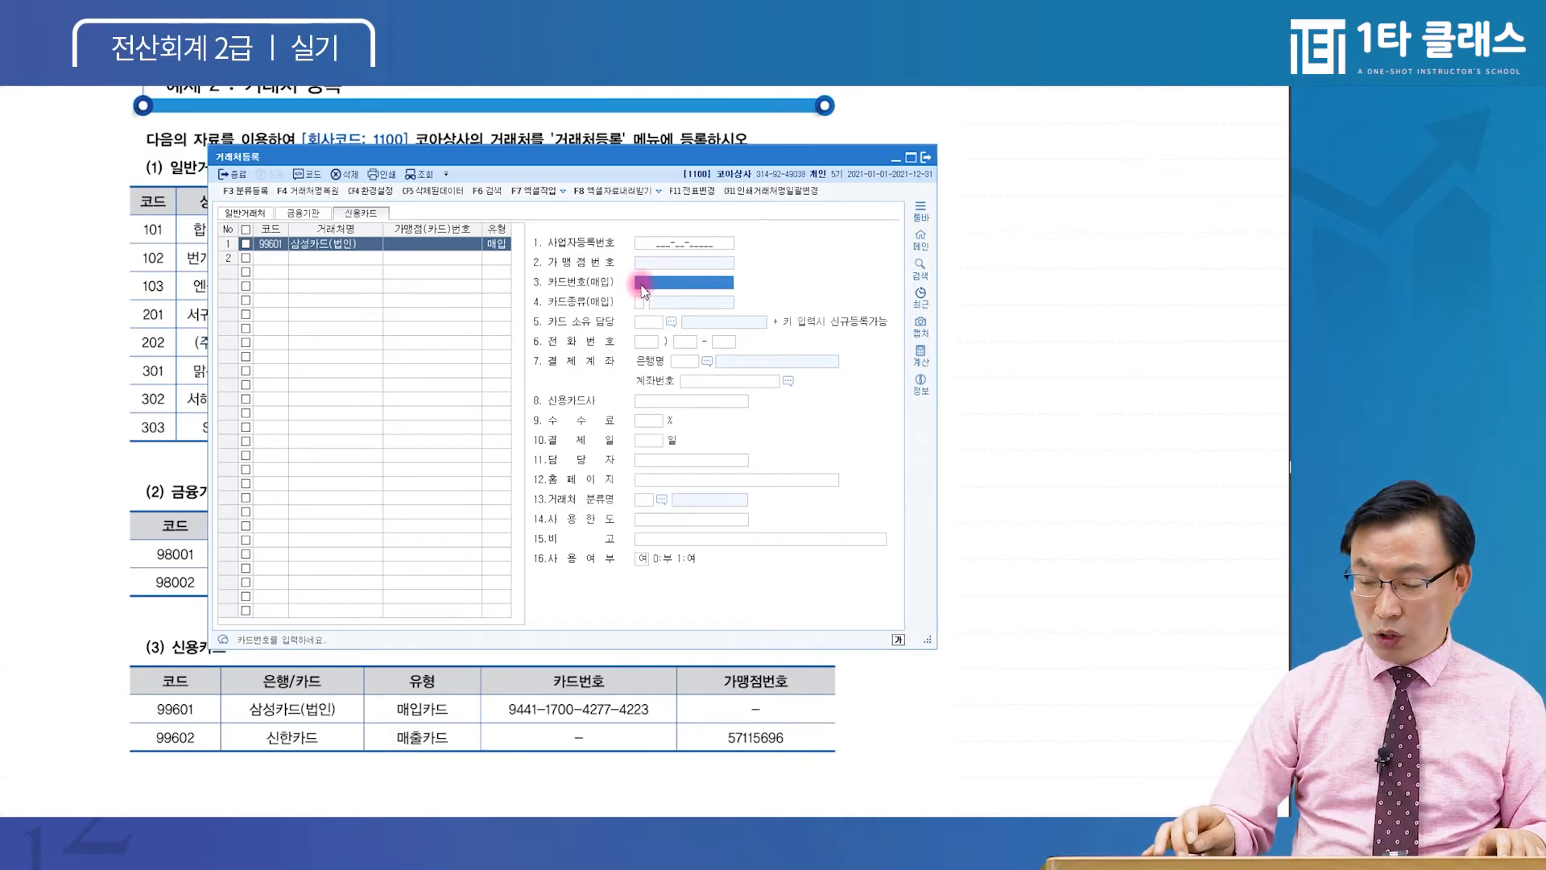
pyautogui.write('9441')
pyautogui.click(669, 286)
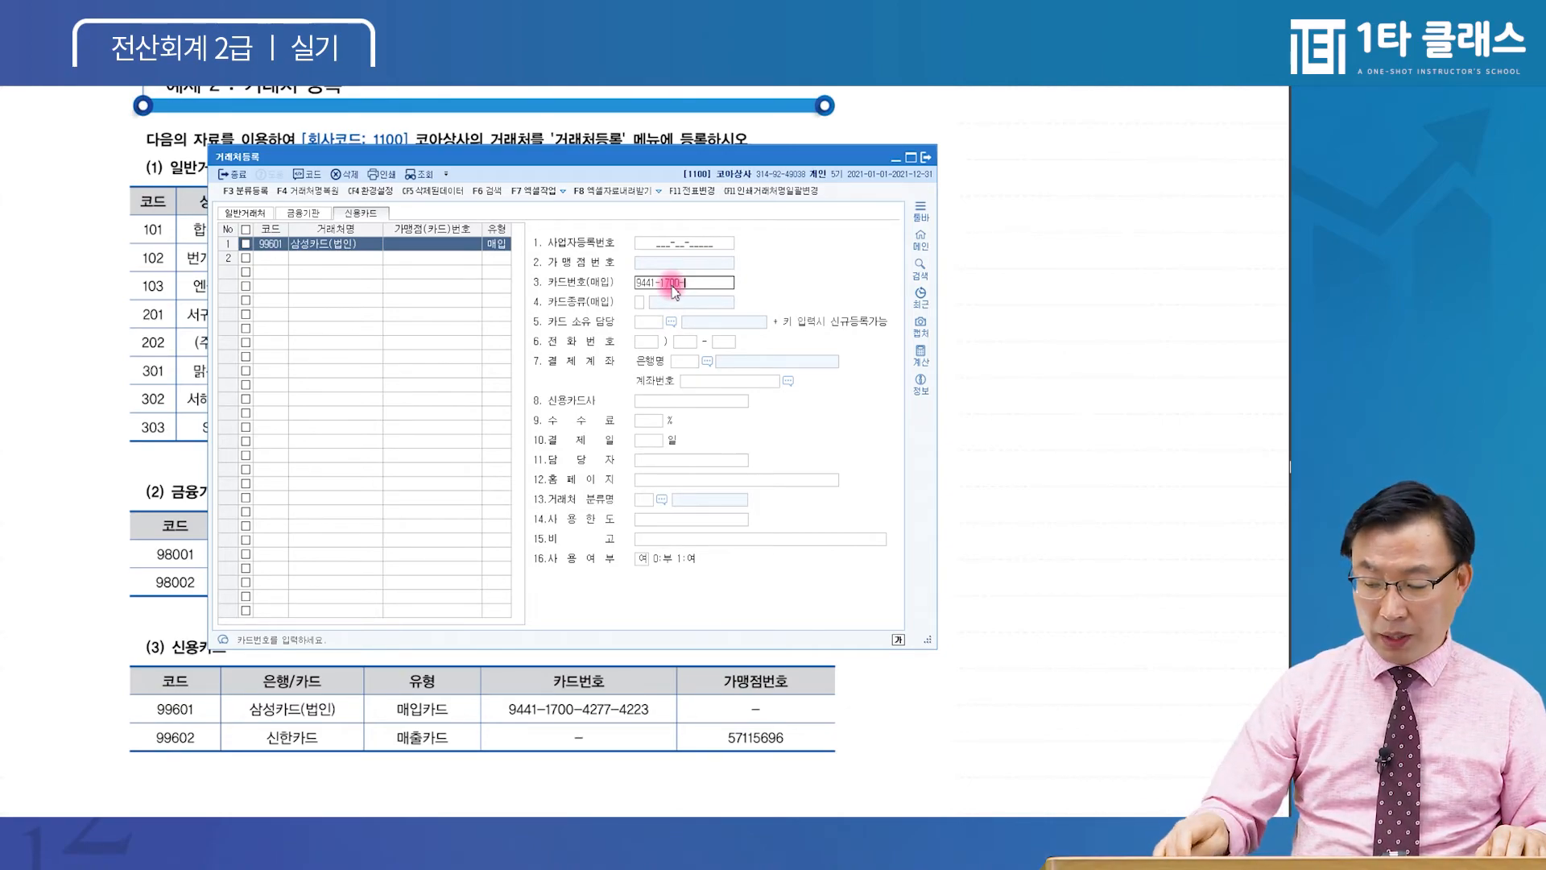
pyautogui.press('XF86Calculator')
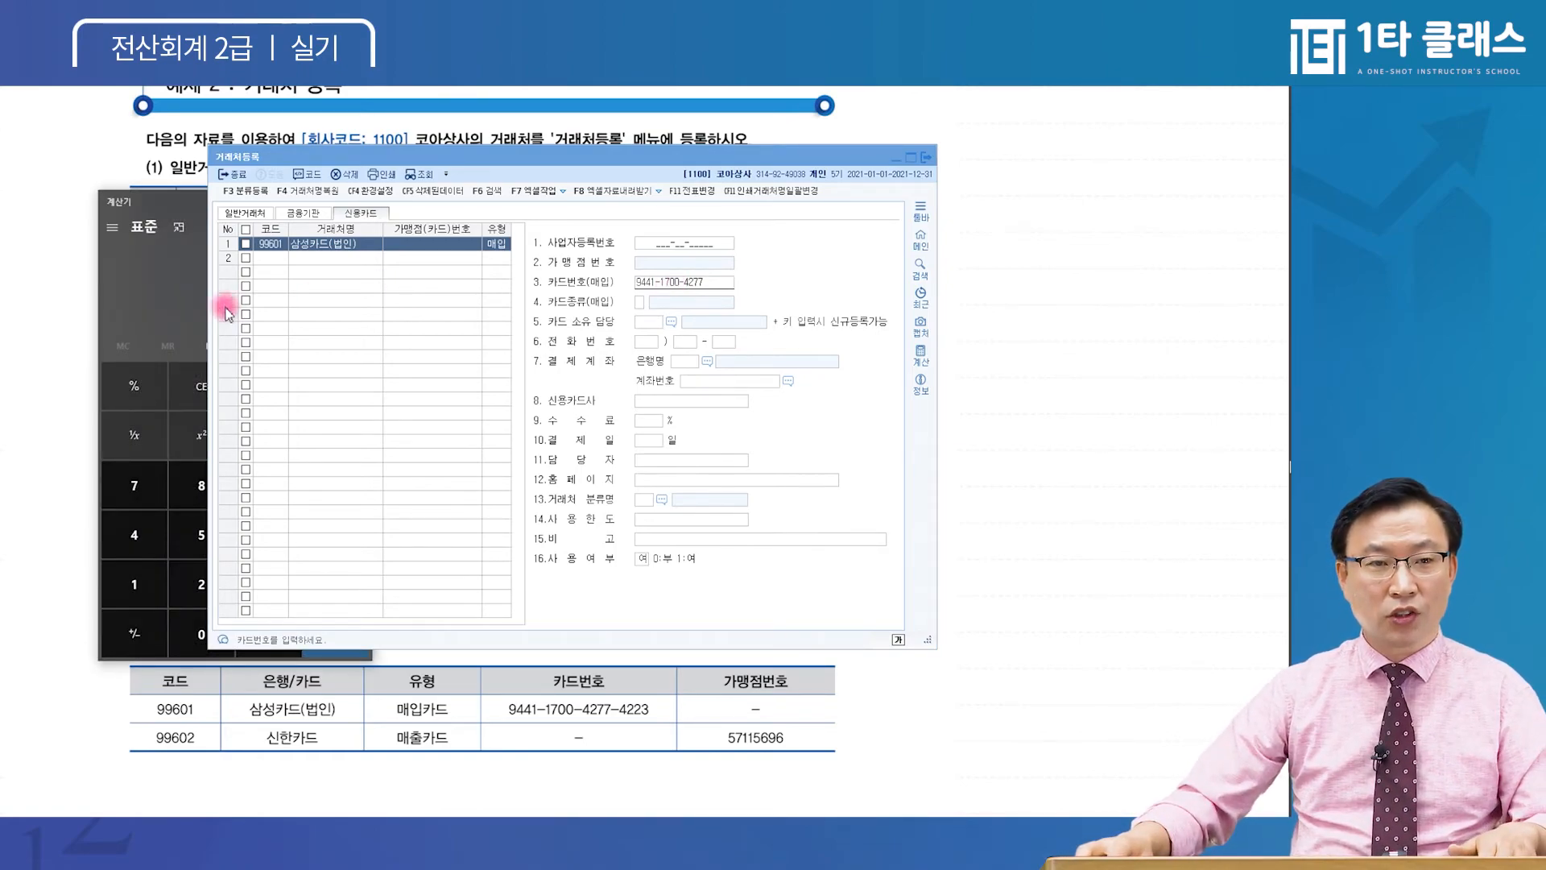
pyautogui.click(691, 281)
pyautogui.click(604, 431)
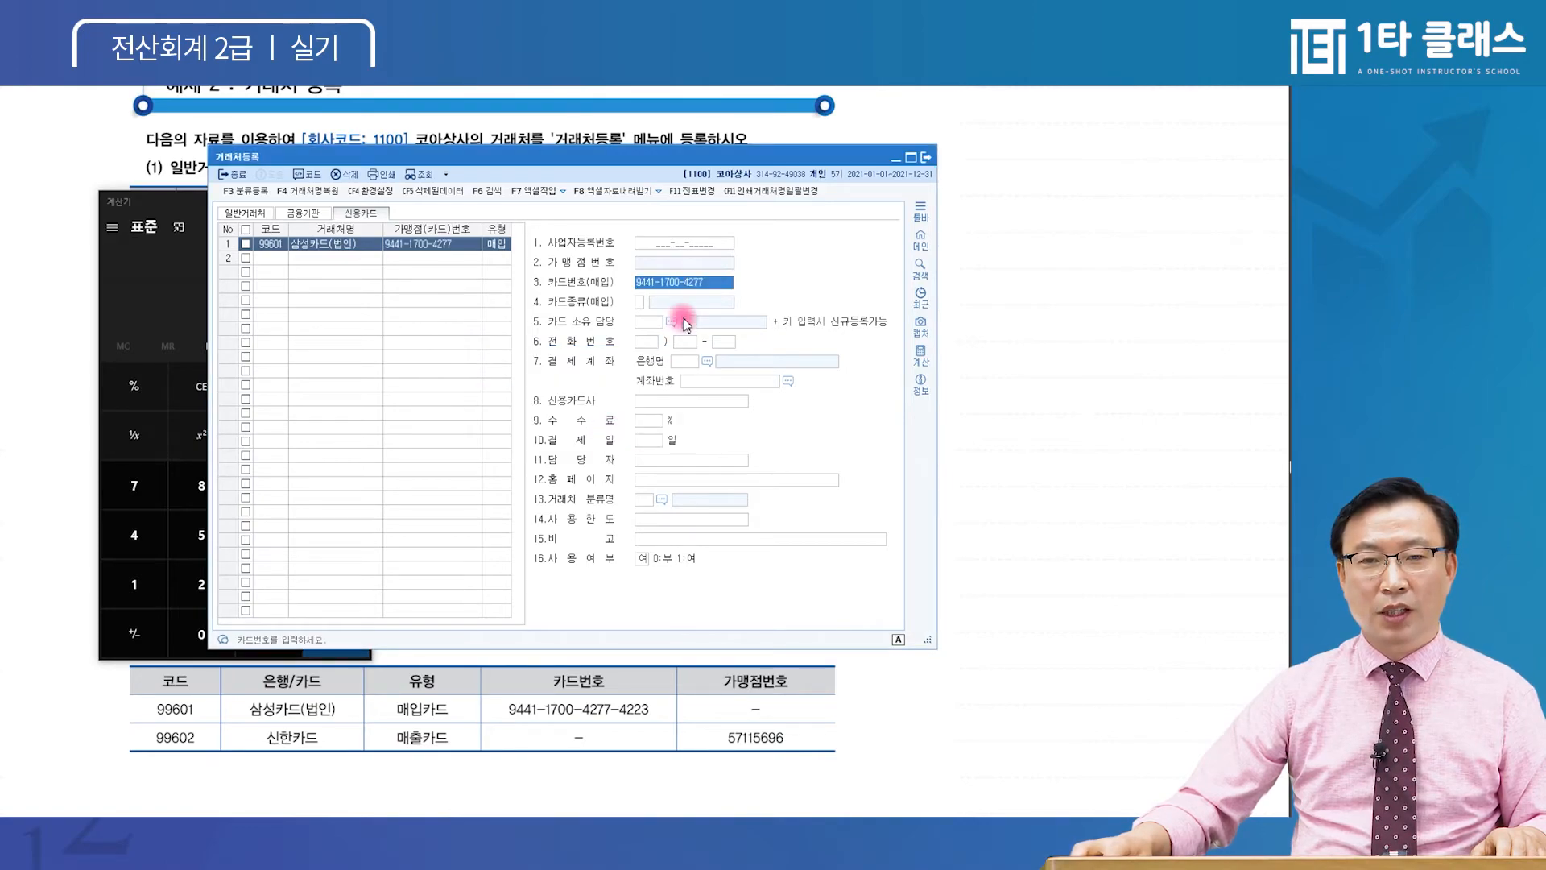
pyautogui.write('-4223')
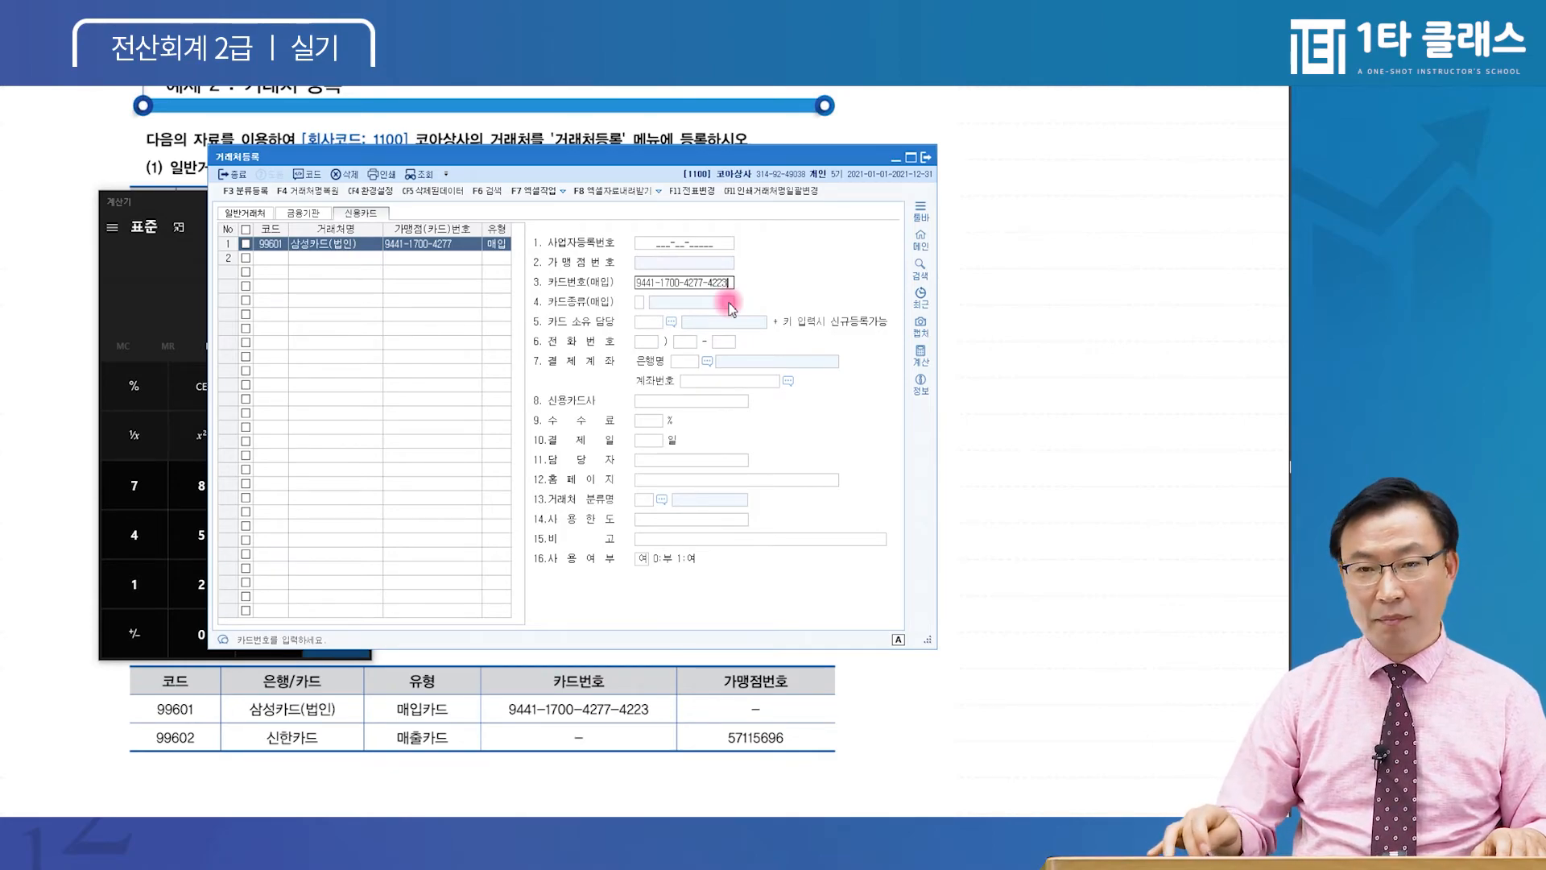
pyautogui.press('Return')
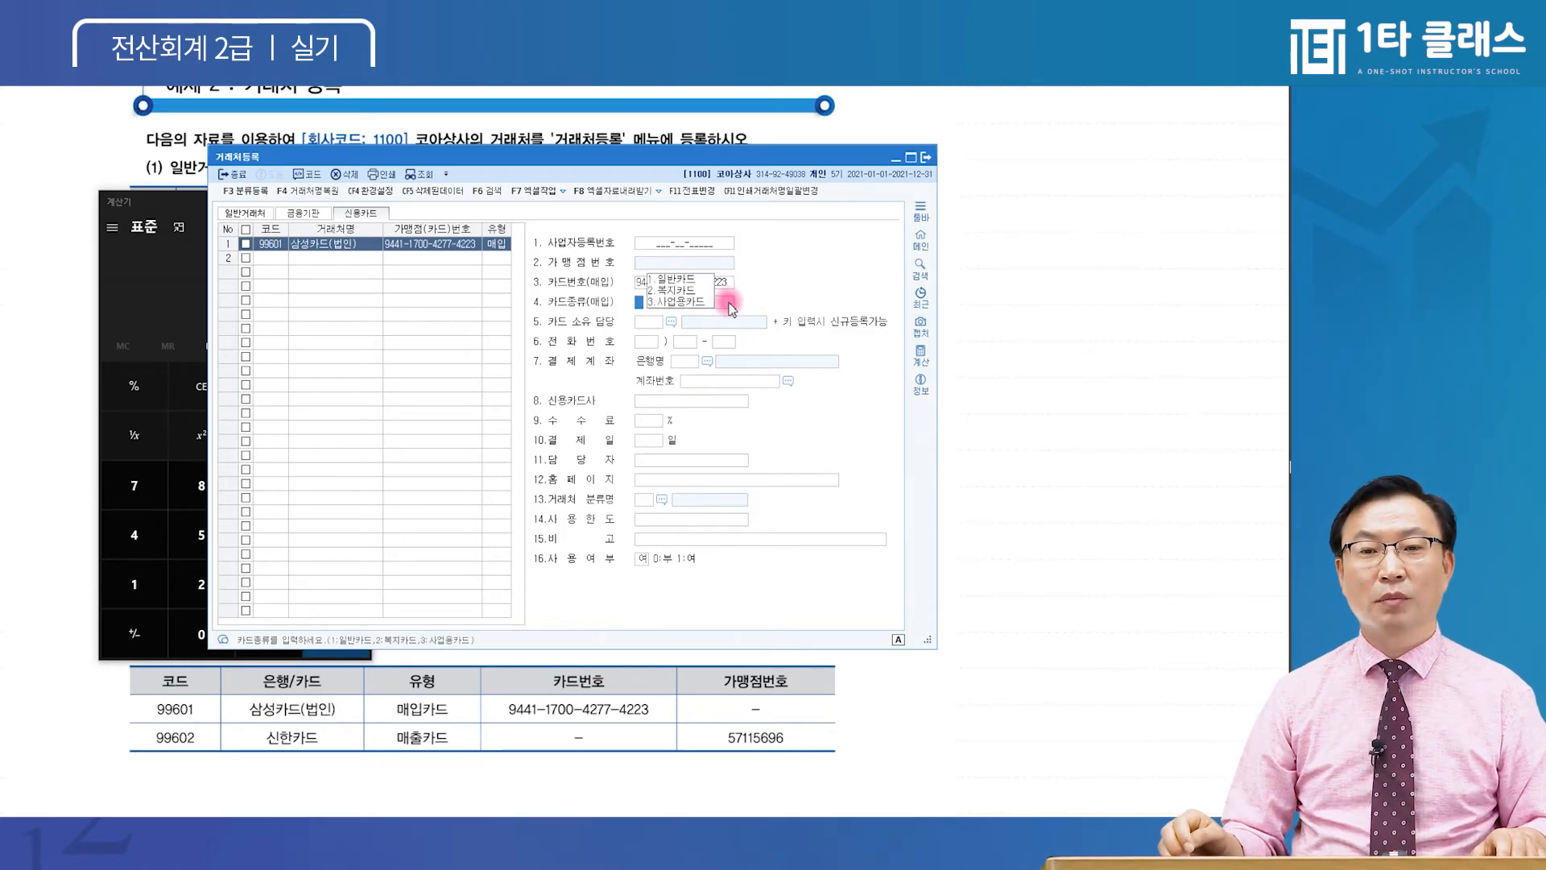
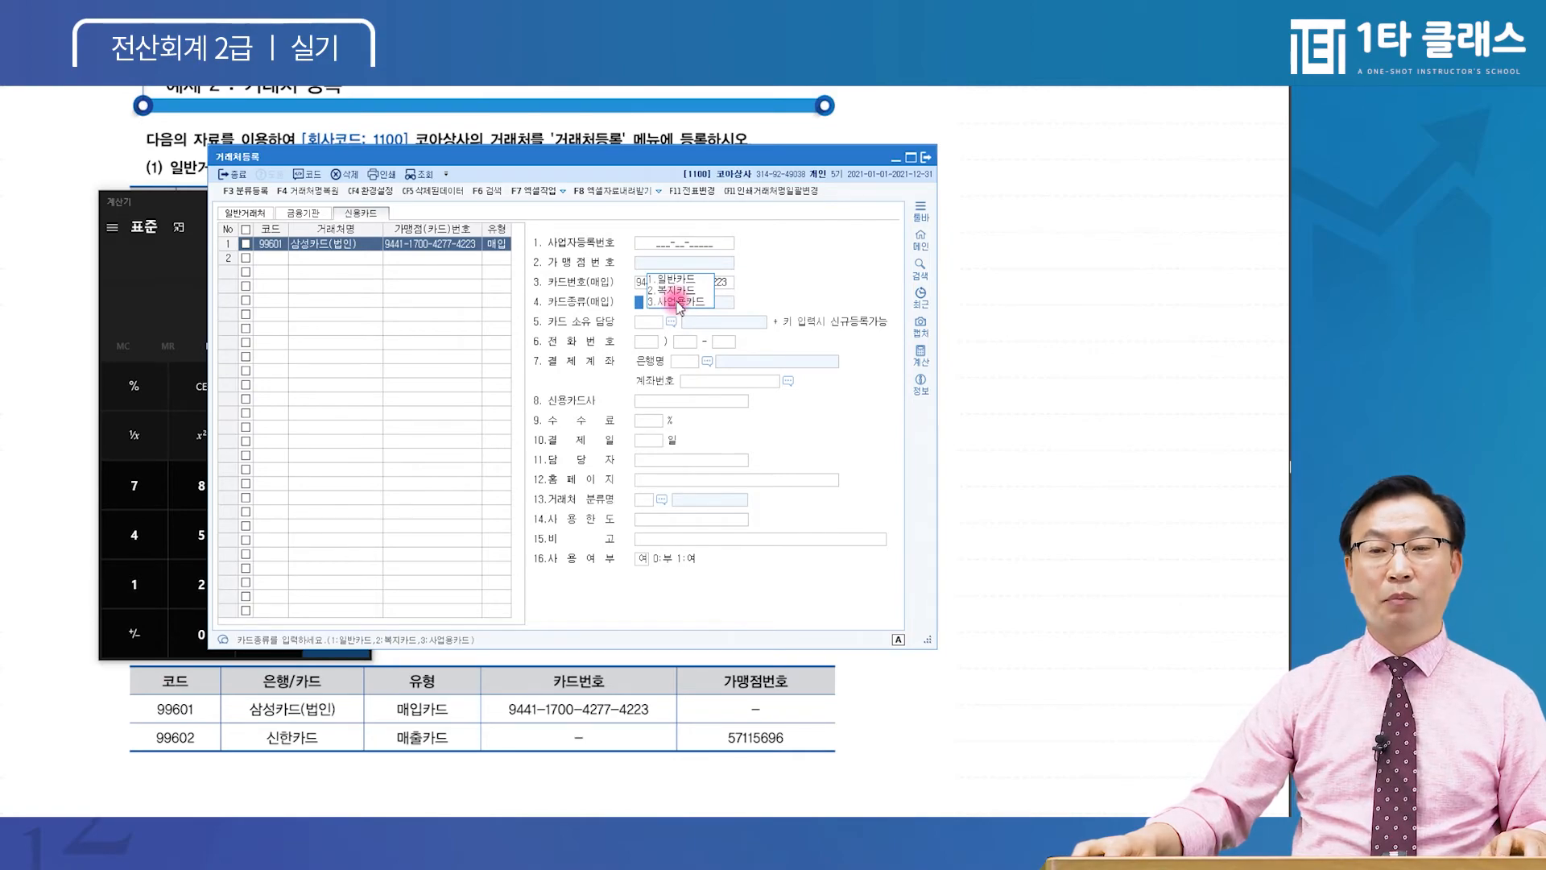
# Set 삼성카드(법인)'s card type to 3.사업용카드 and its card company to 삼성카드사
pyautogui.click(677, 302)
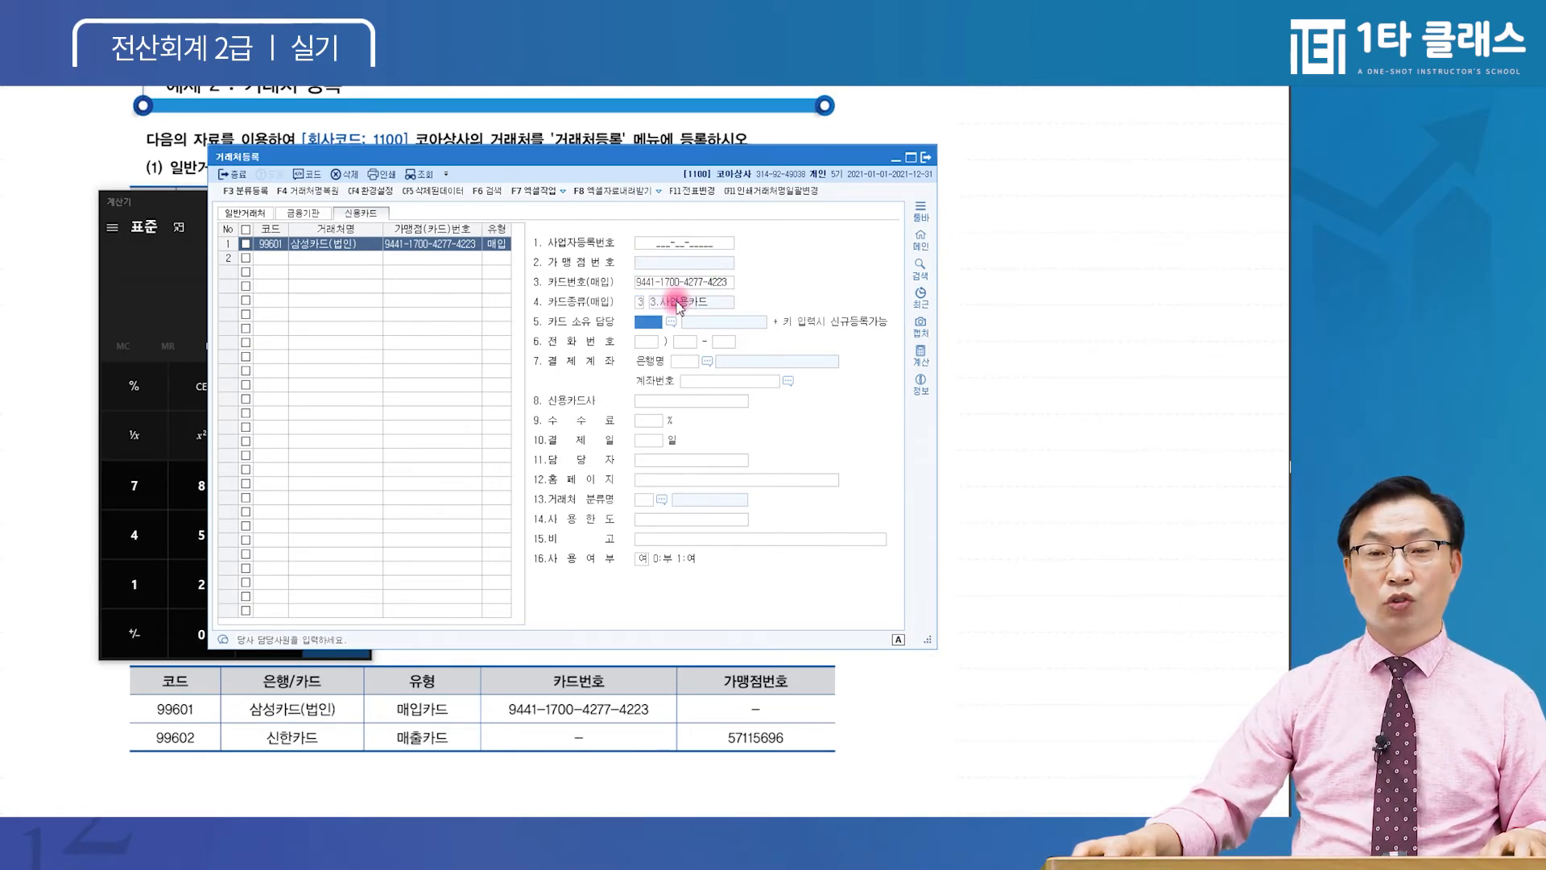
pyautogui.click(645, 306)
pyautogui.press('Return')
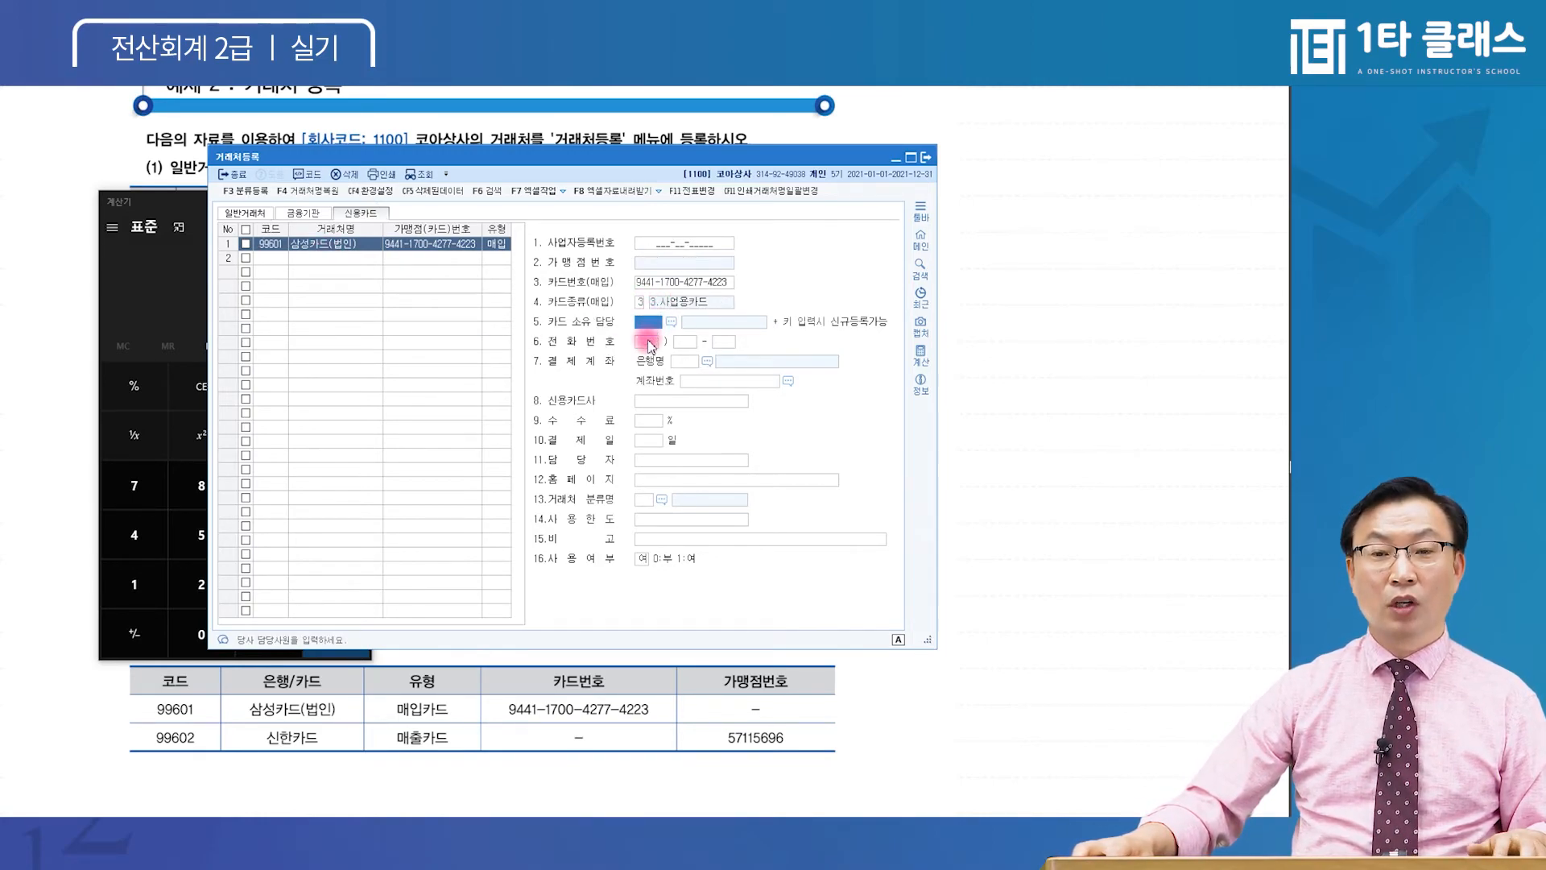
pyautogui.click(683, 363)
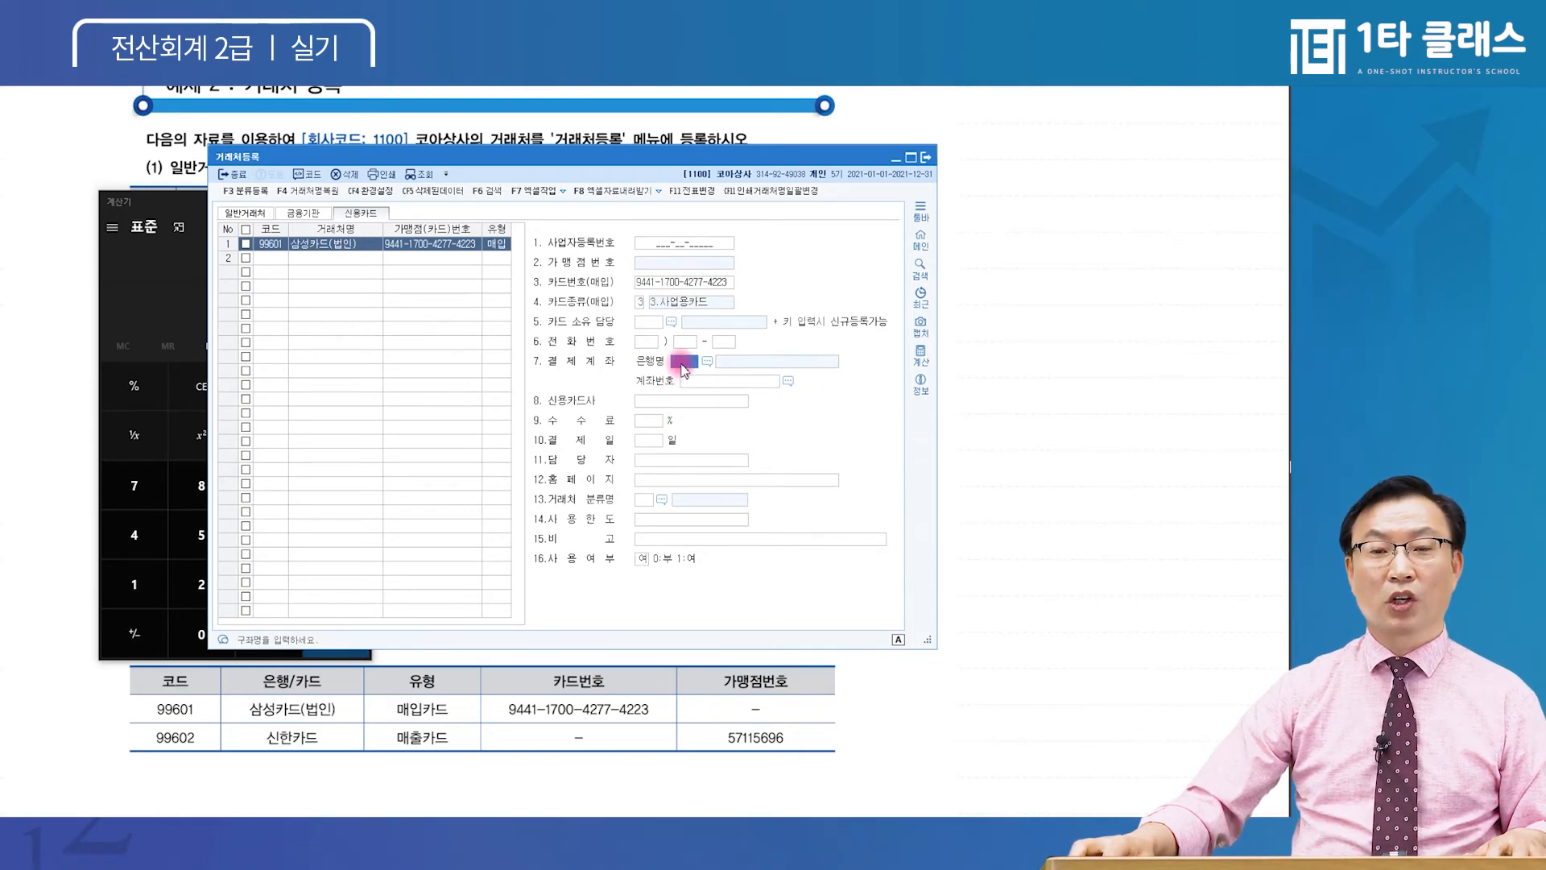
pyautogui.click(672, 402)
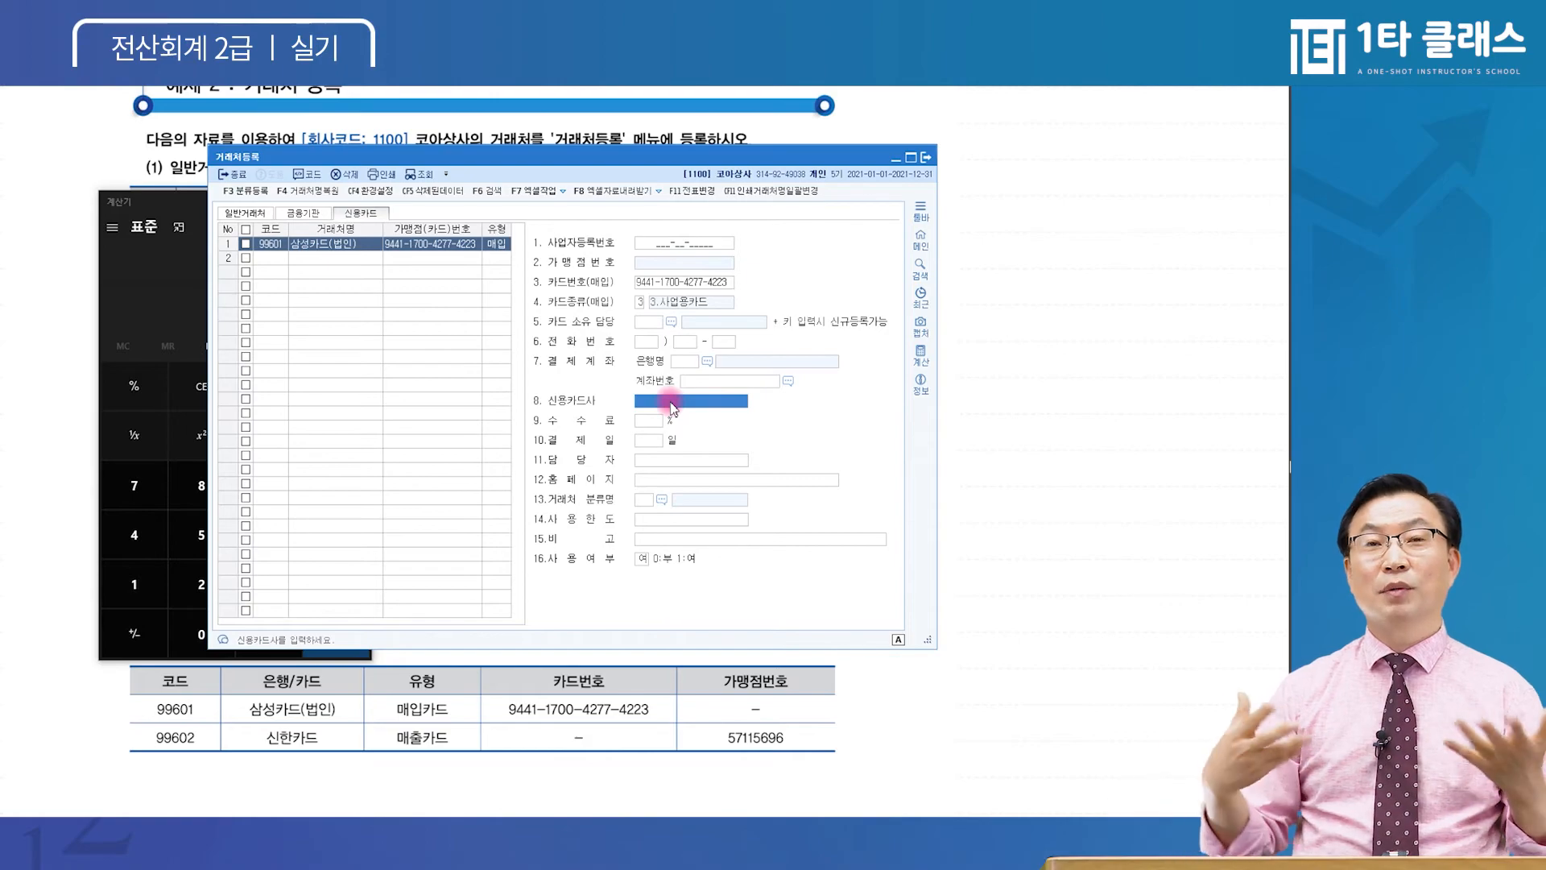
pyautogui.write('사ㅁ성카드사')
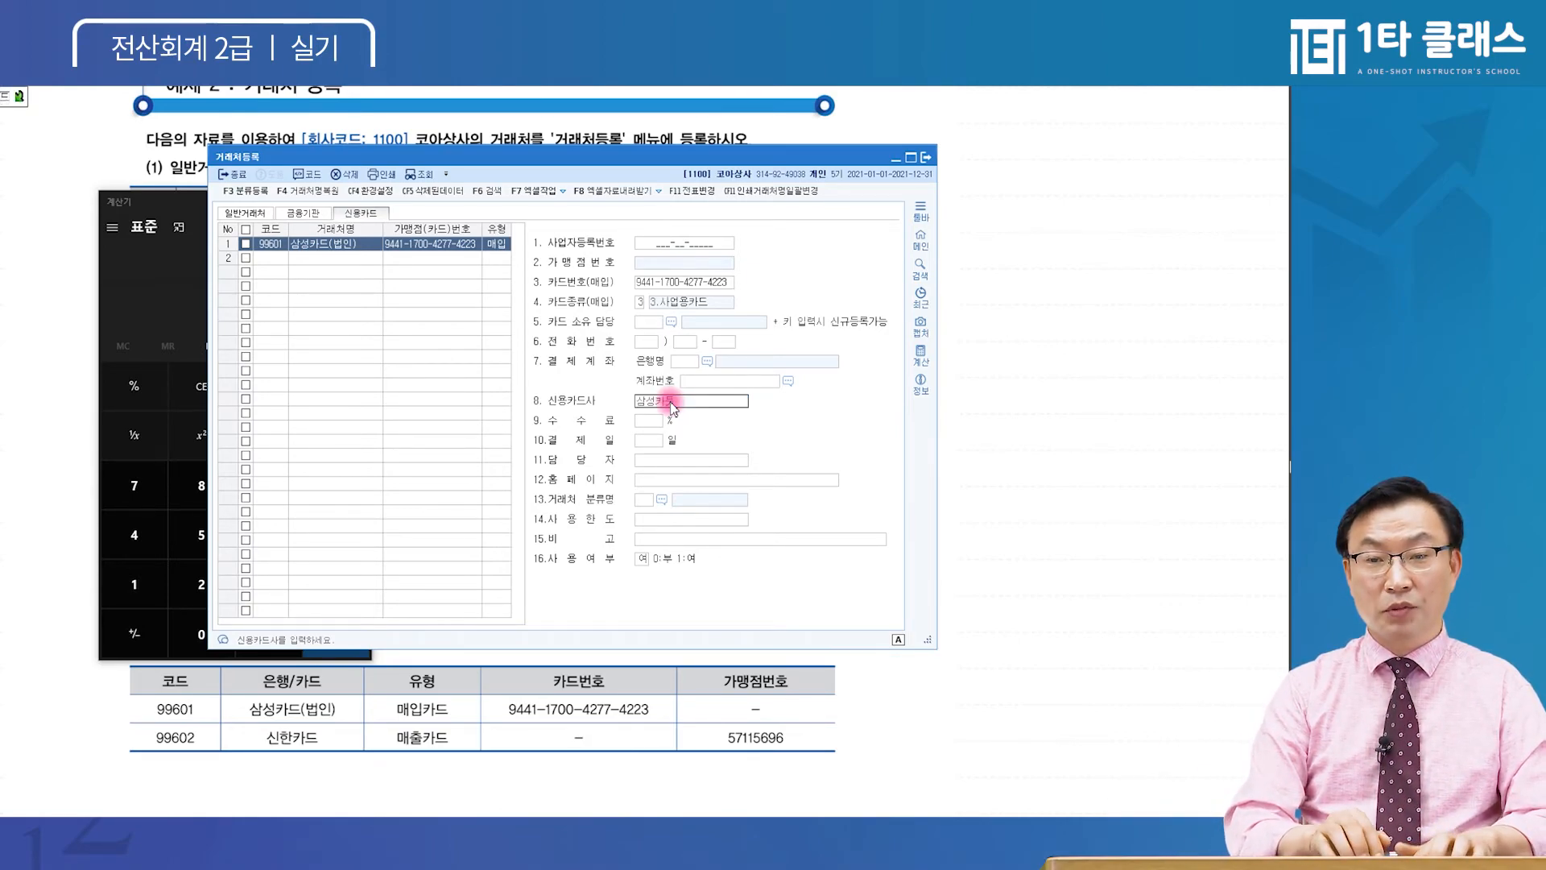
pyautogui.press('Return')
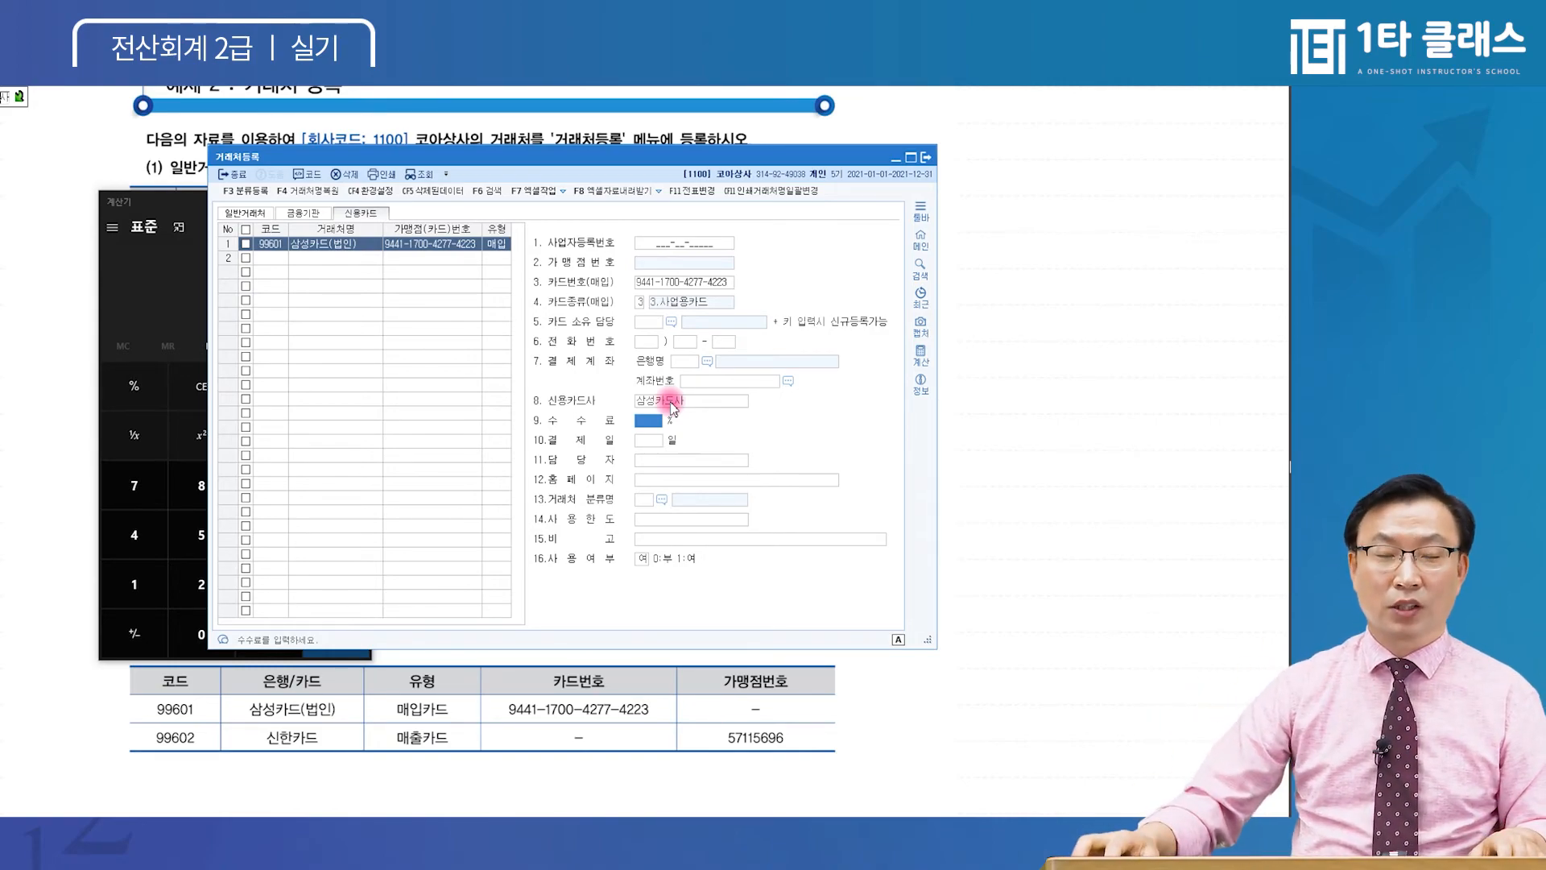
# Add card partner 99602 신한카드 in row 2 with type 1:매출
pyautogui.click(274, 259)
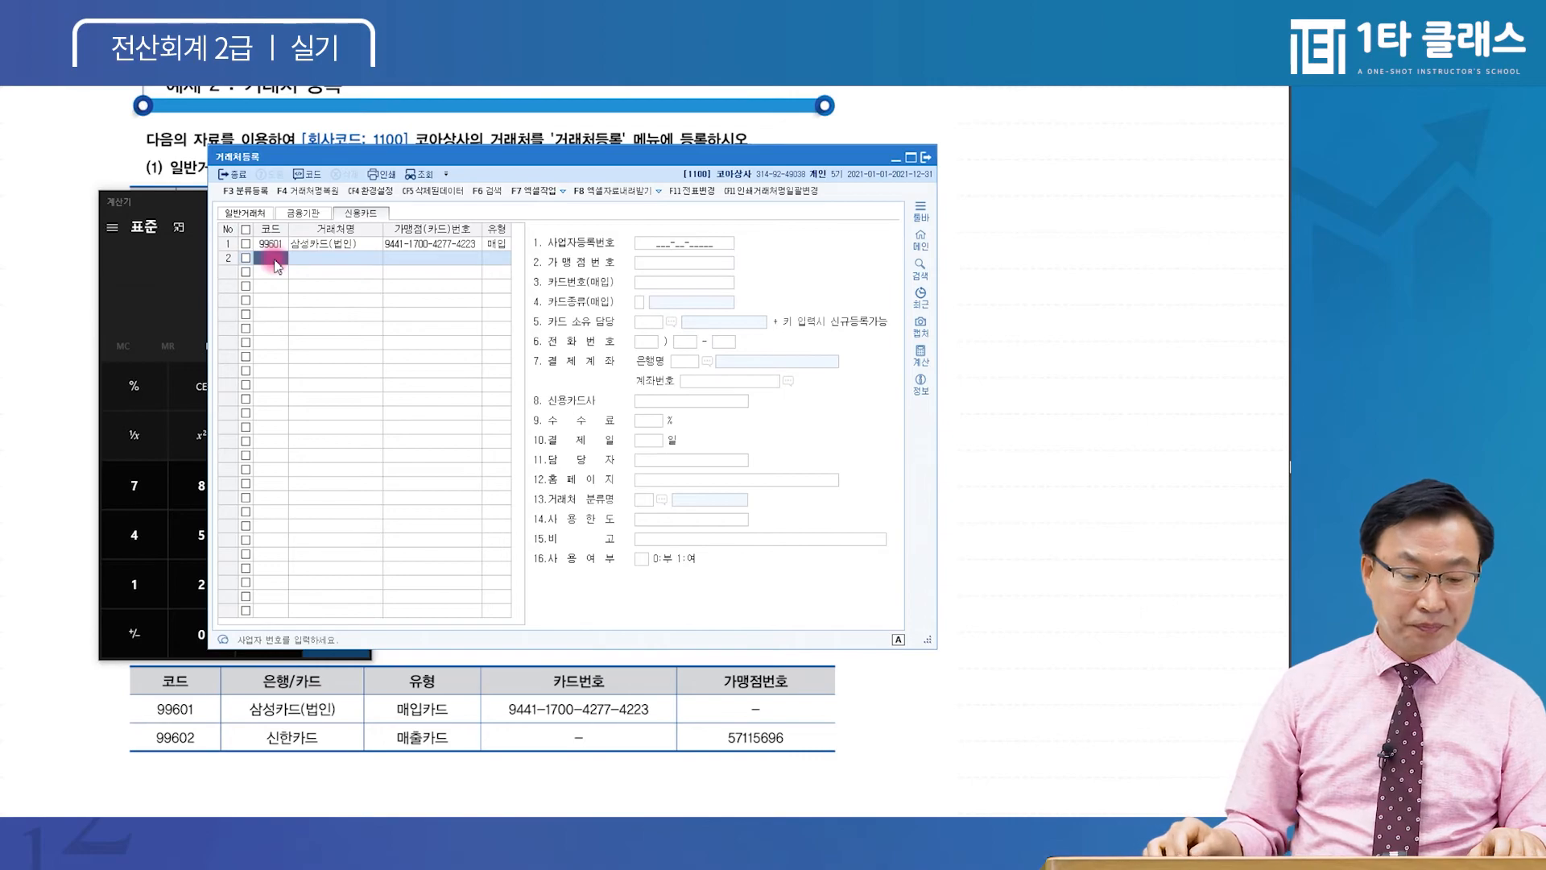
pyautogui.write('99602')
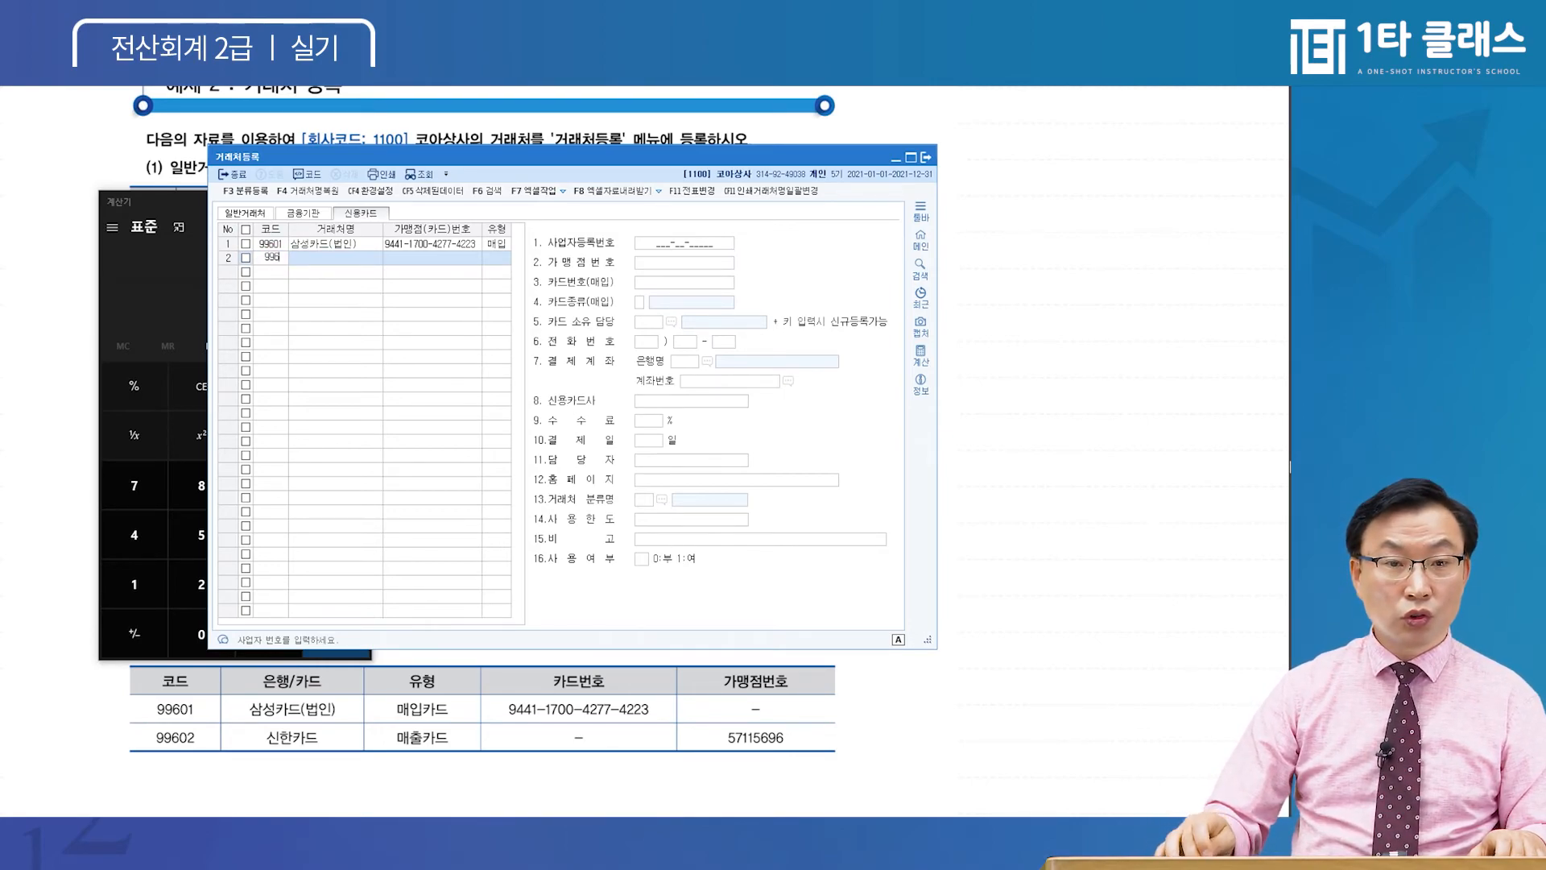
pyautogui.press('Return')
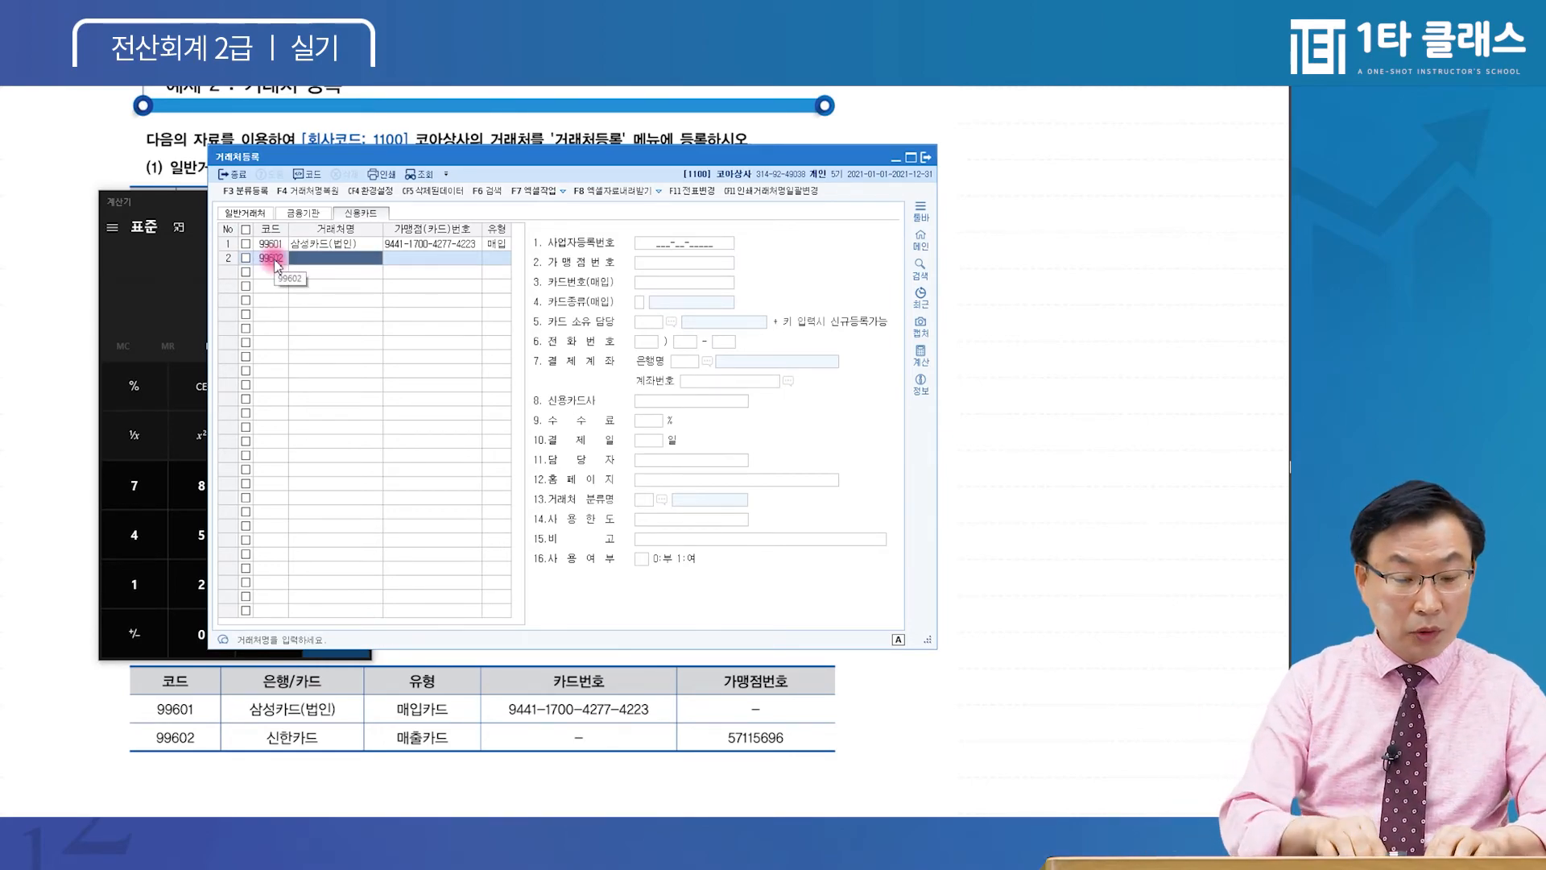
pyautogui.write('시난ㄴ한카드')
pyautogui.press('Return')
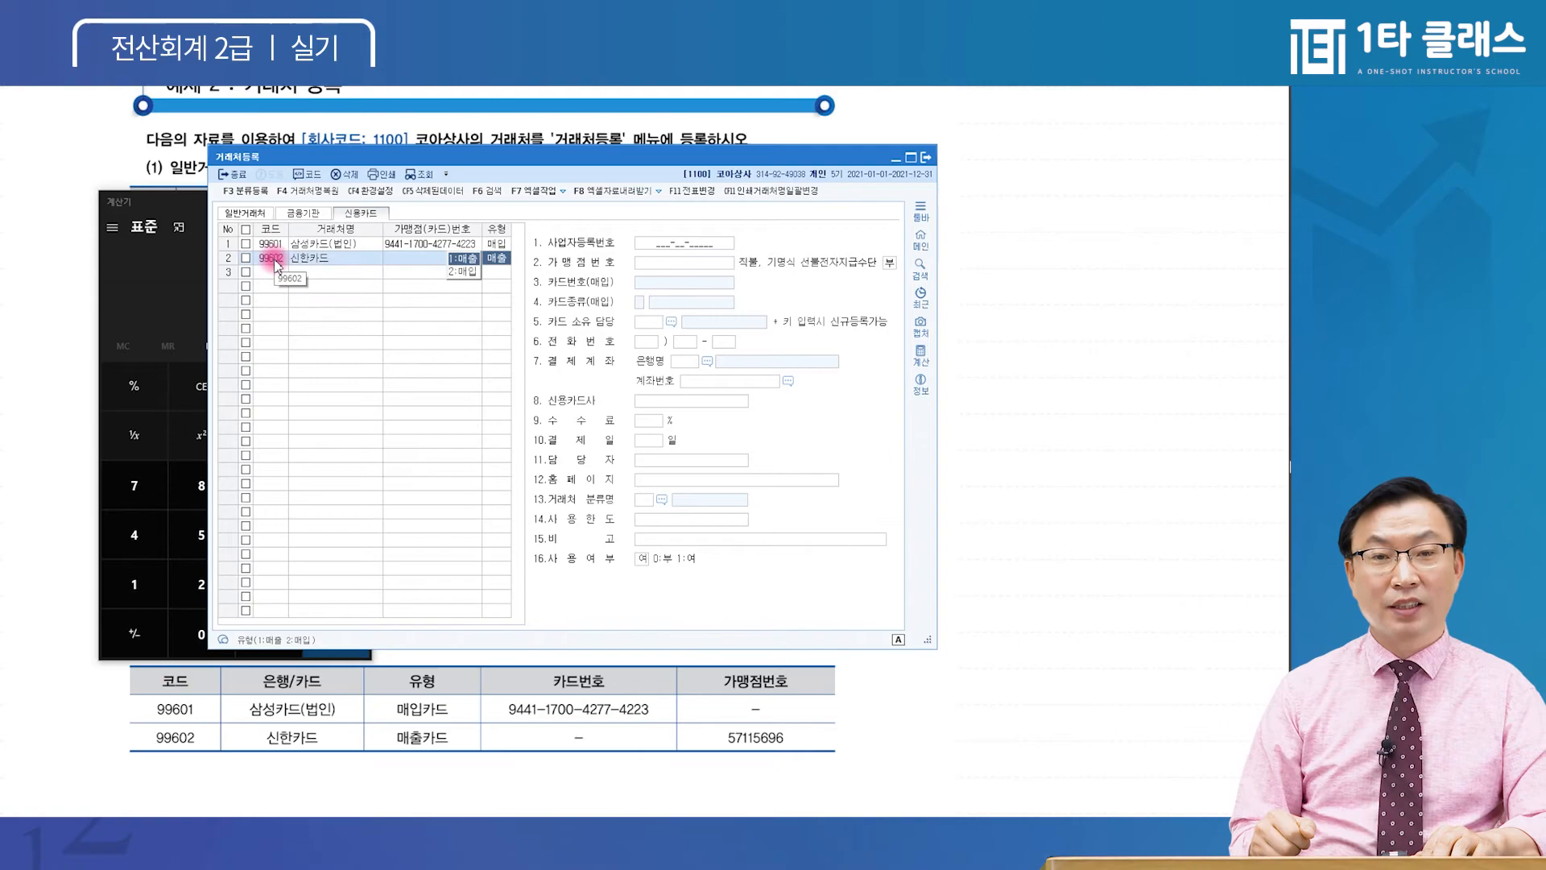
pyautogui.press('Return')
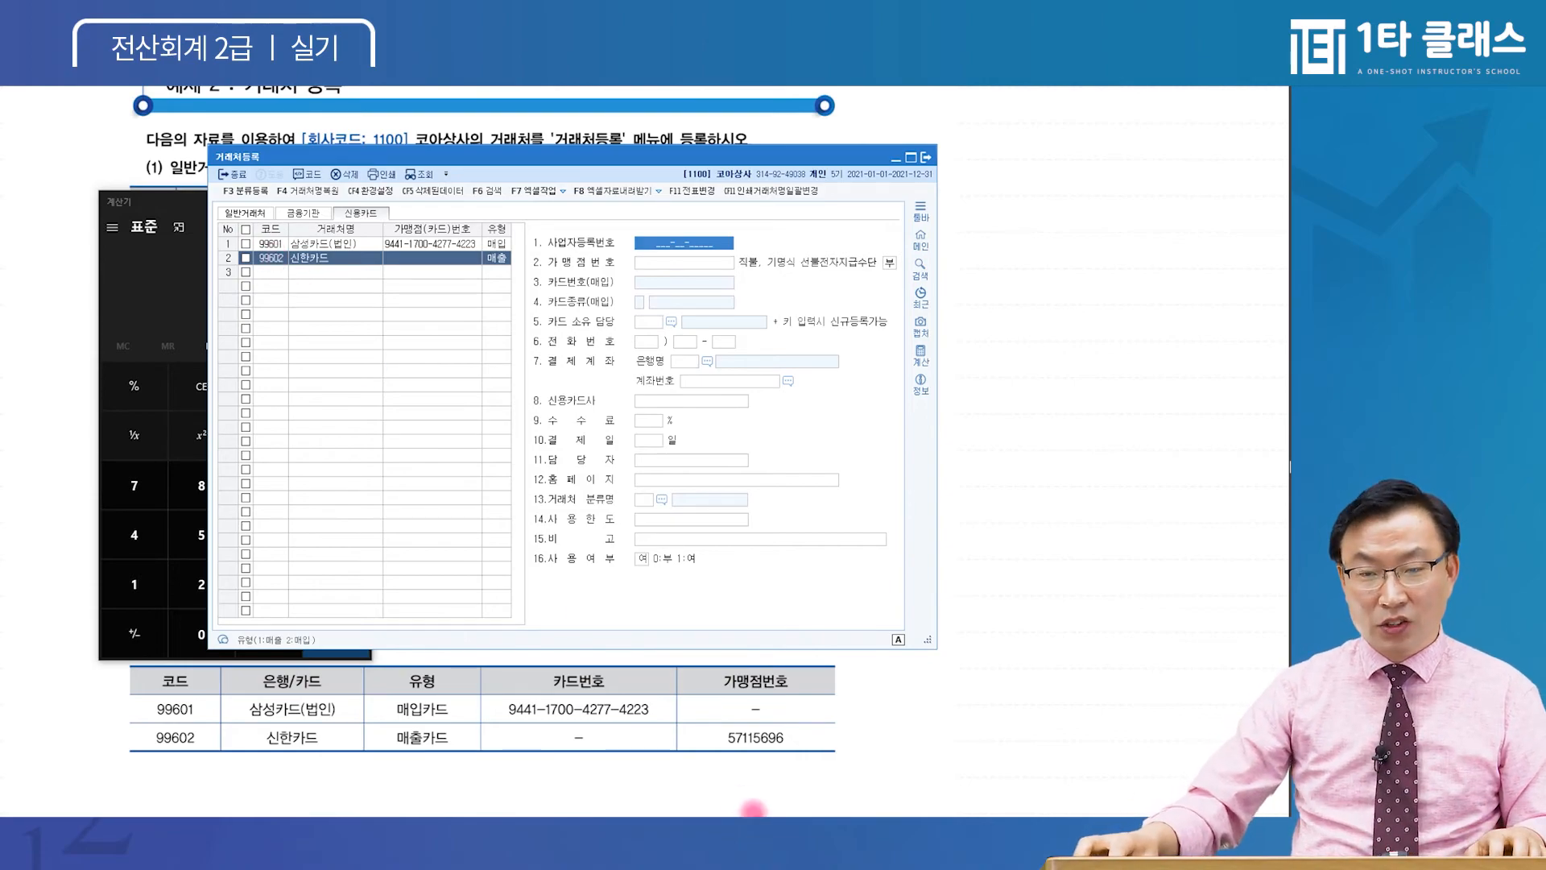
# Enter merchant number 57115696 for 신한카드 and complete the entry
pyautogui.press('ctrl')
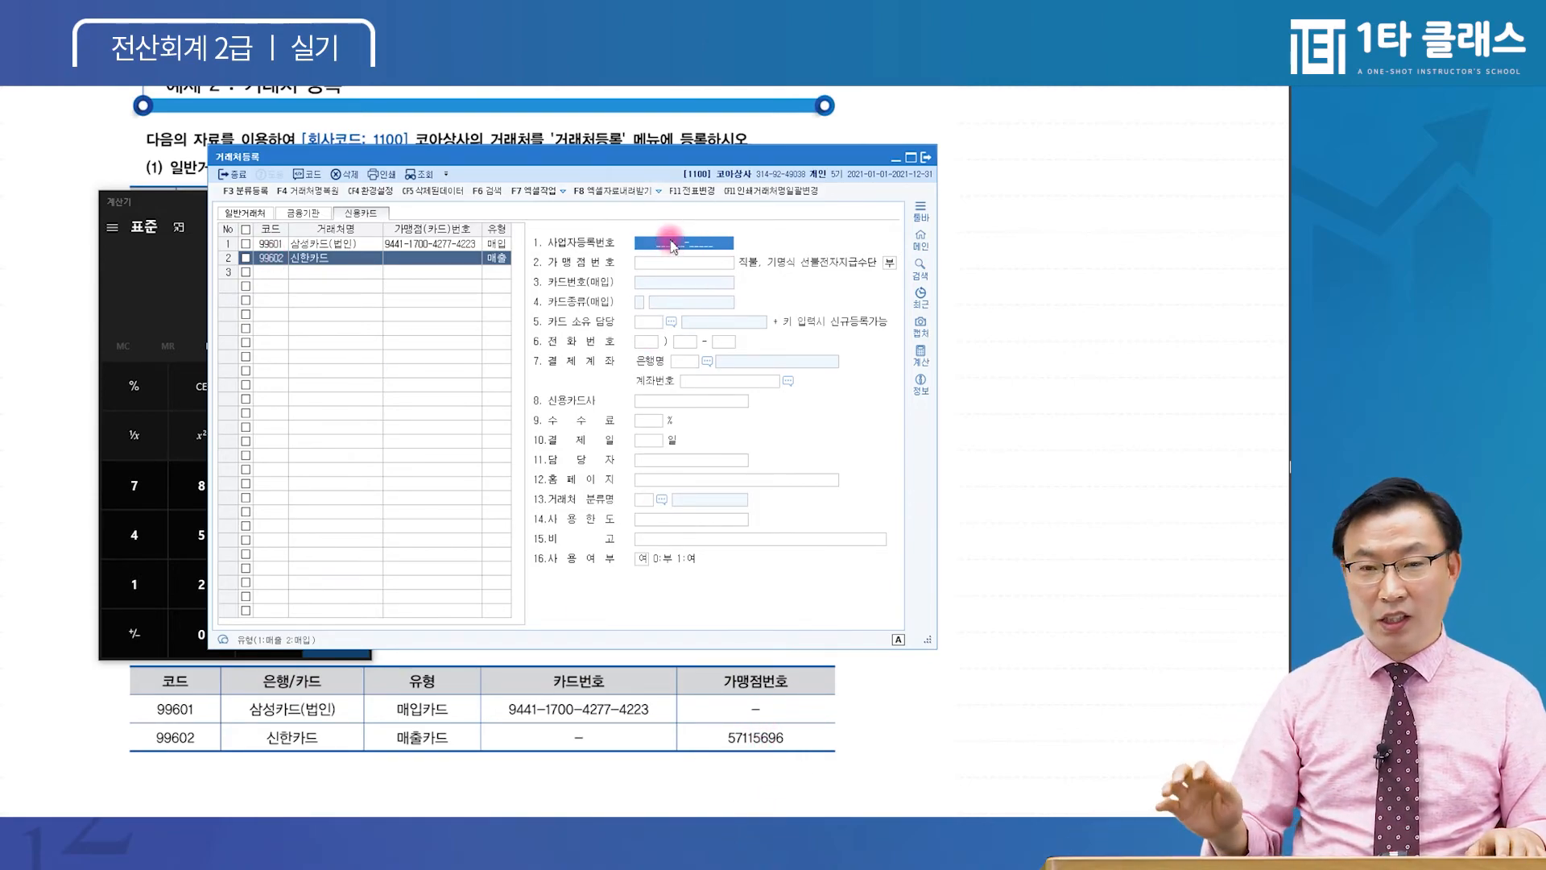
pyautogui.press('Return')
pyautogui.press('ctrl')
pyautogui.press('ctrl')
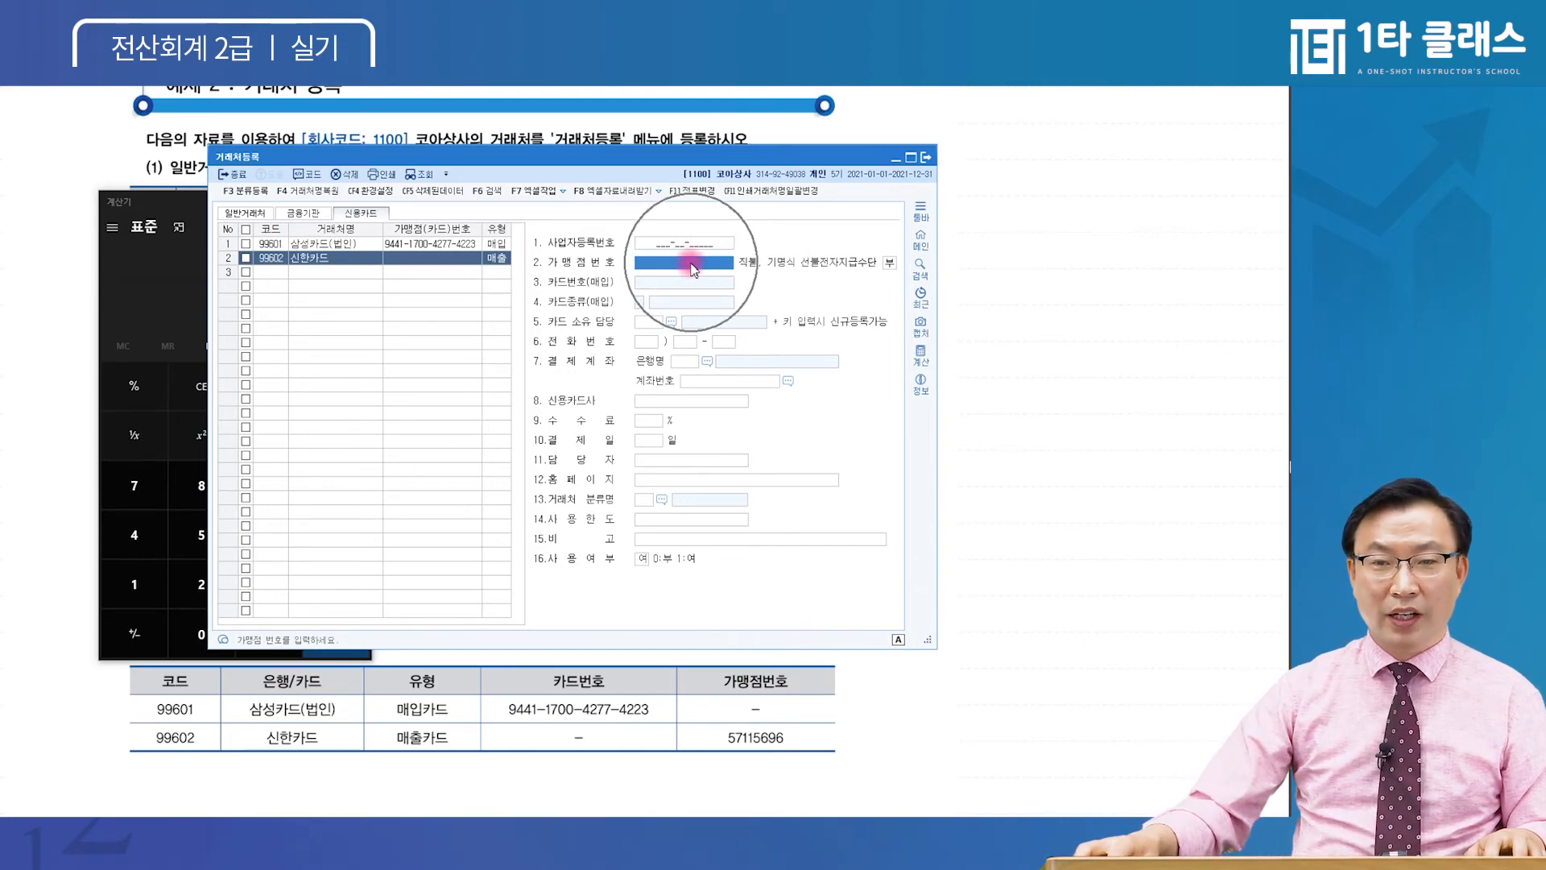
pyautogui.press('ctrl')
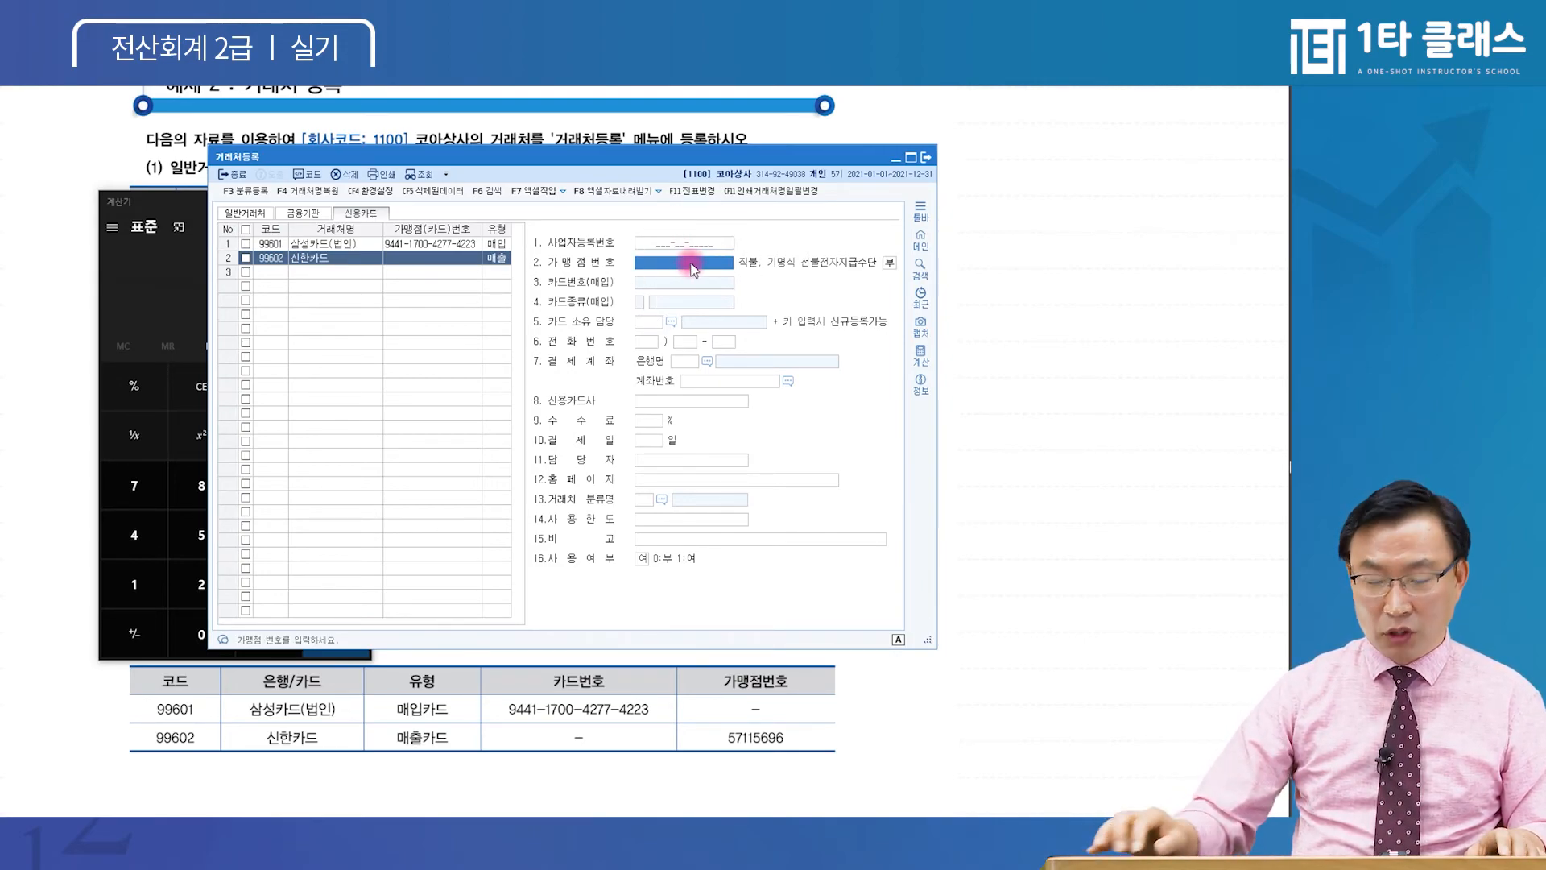
pyautogui.write('57115696')
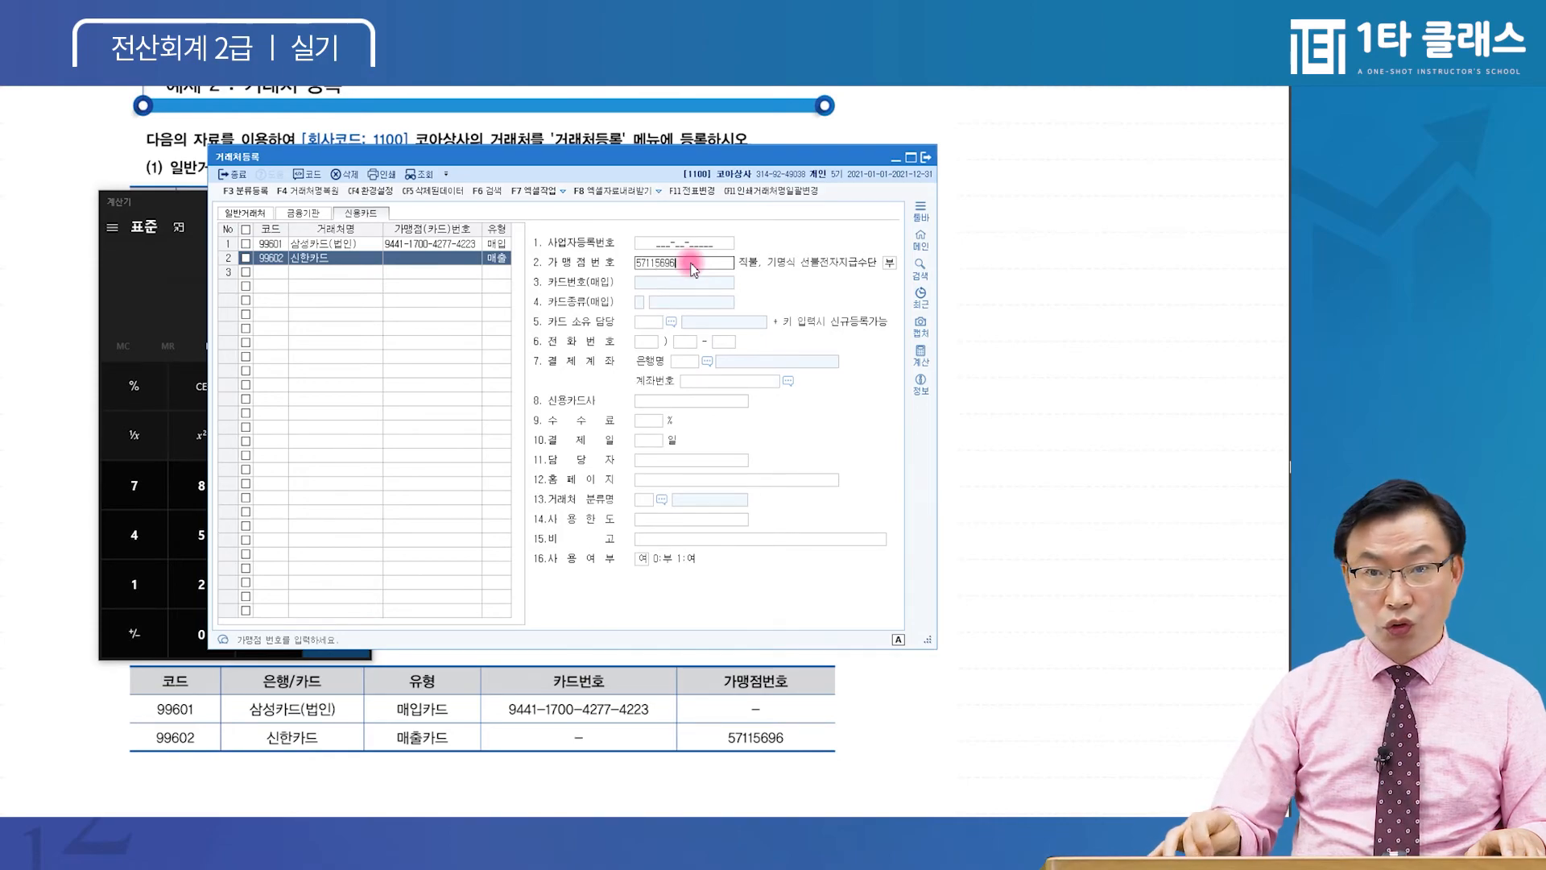
pyautogui.press('Return')
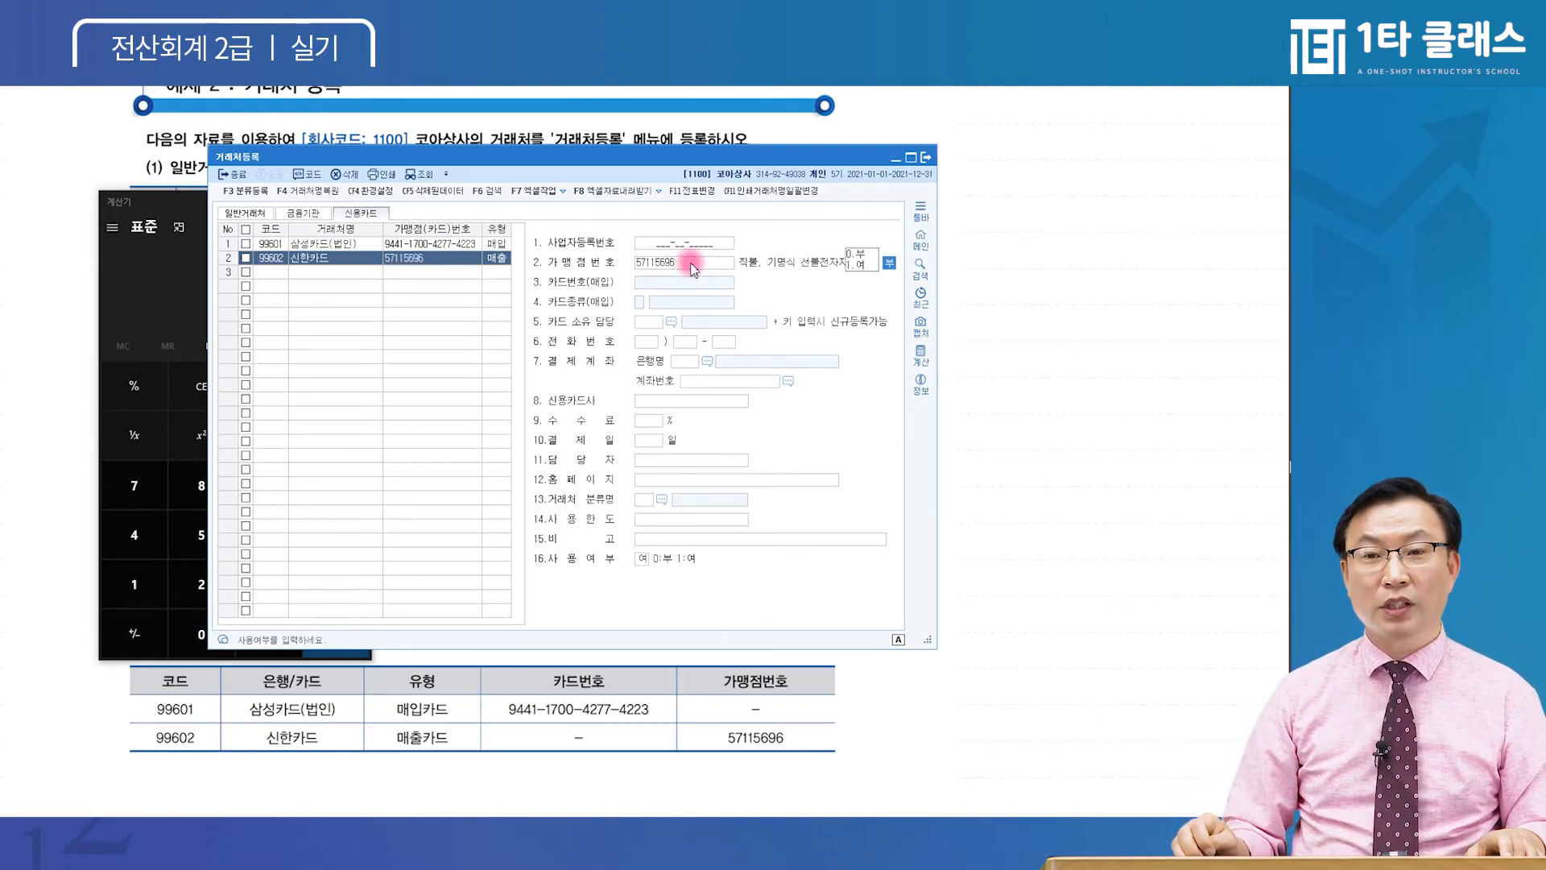
pyautogui.press('ctrl')
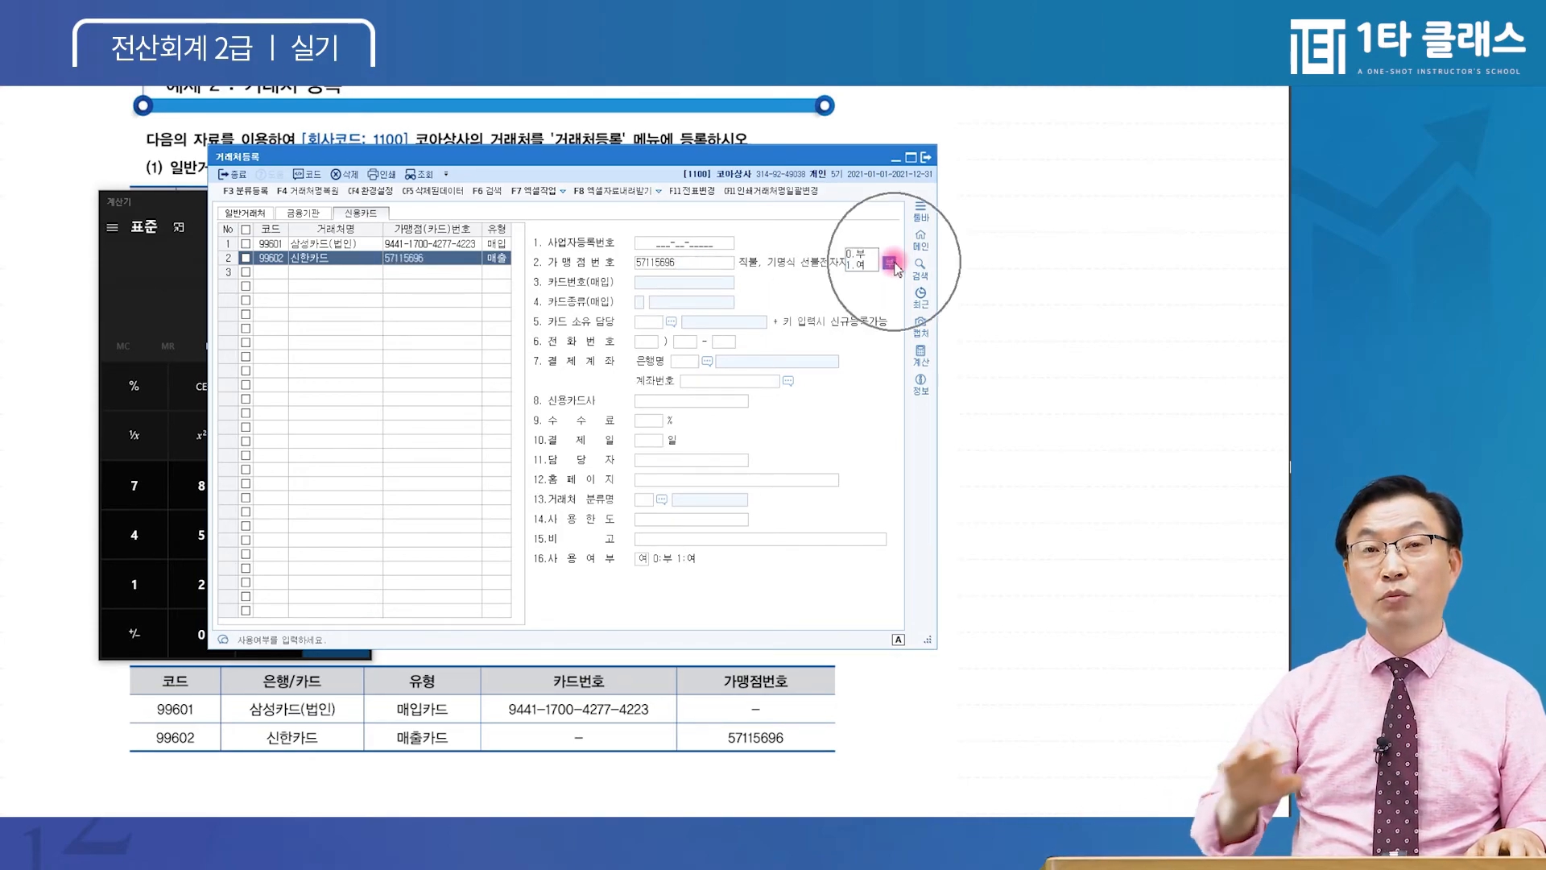
pyautogui.press('Return')
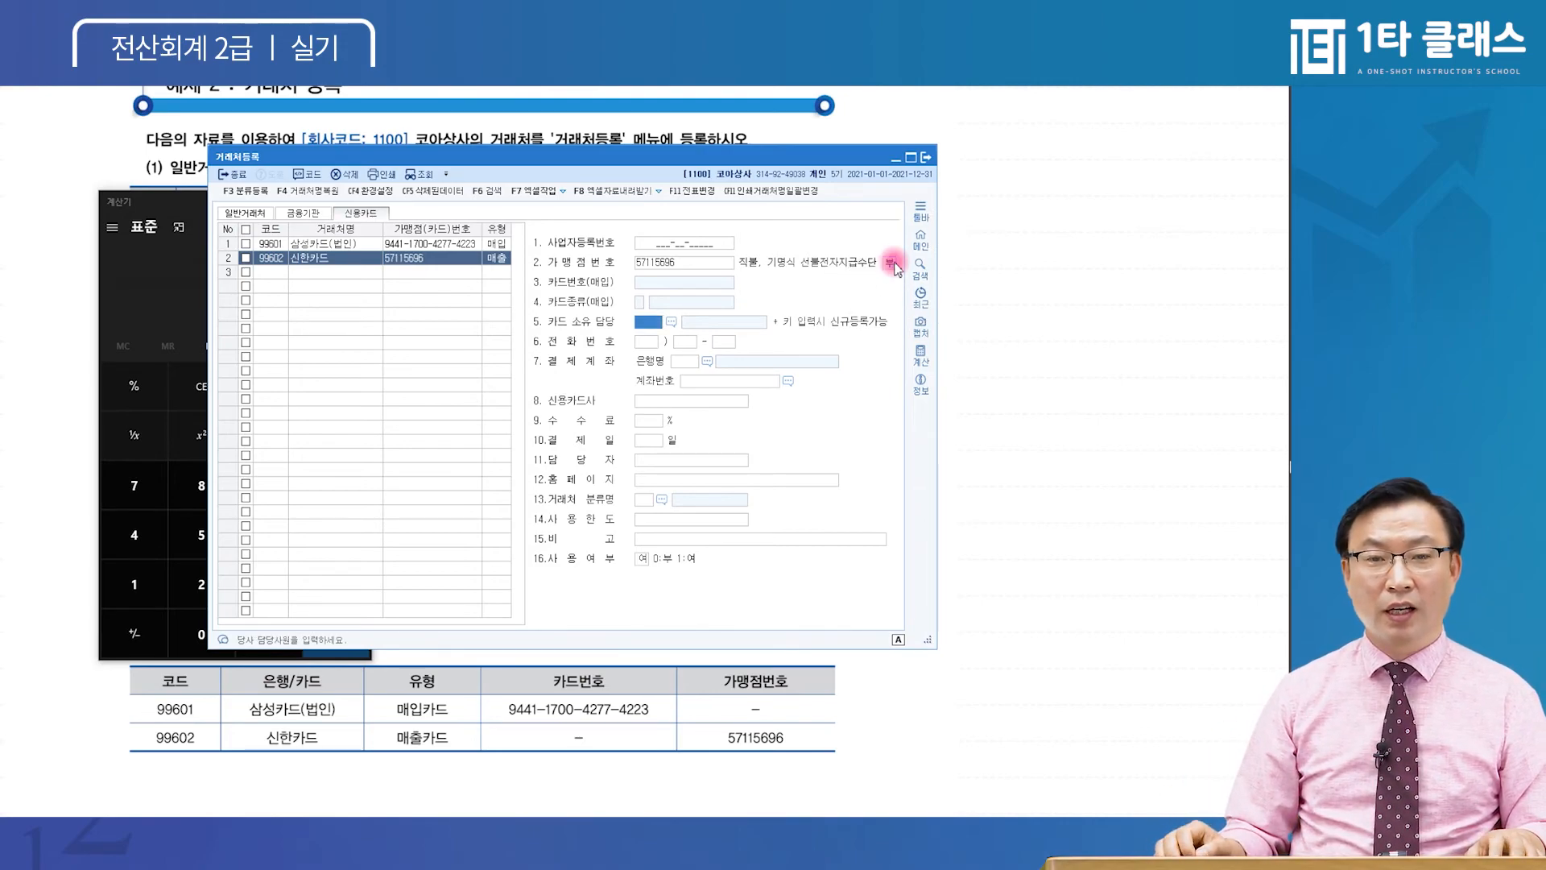
pyautogui.press('Return')
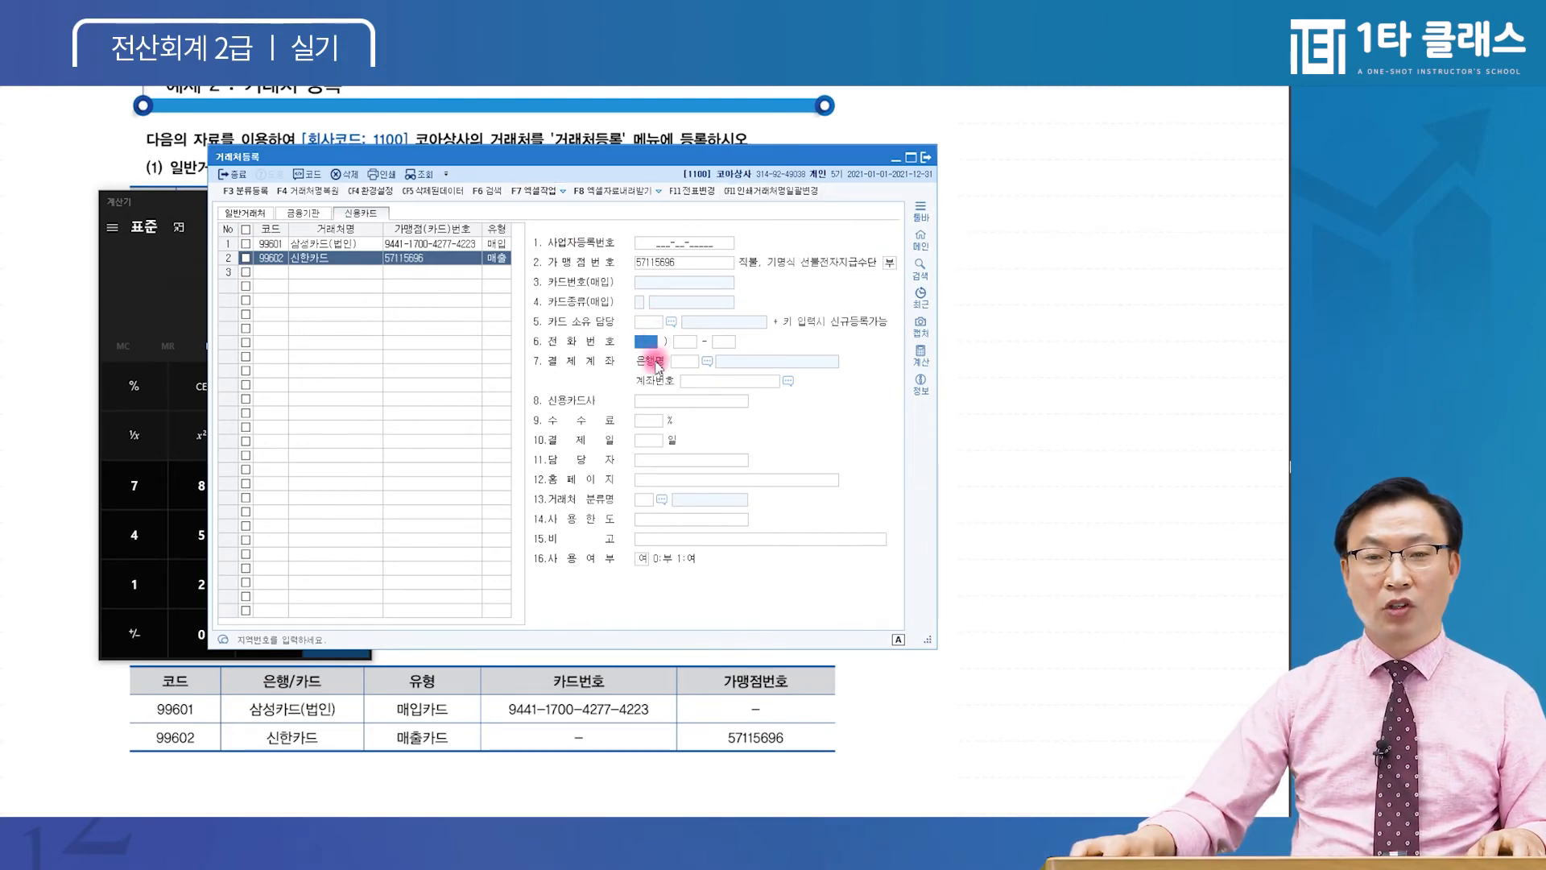
pyautogui.click(660, 400)
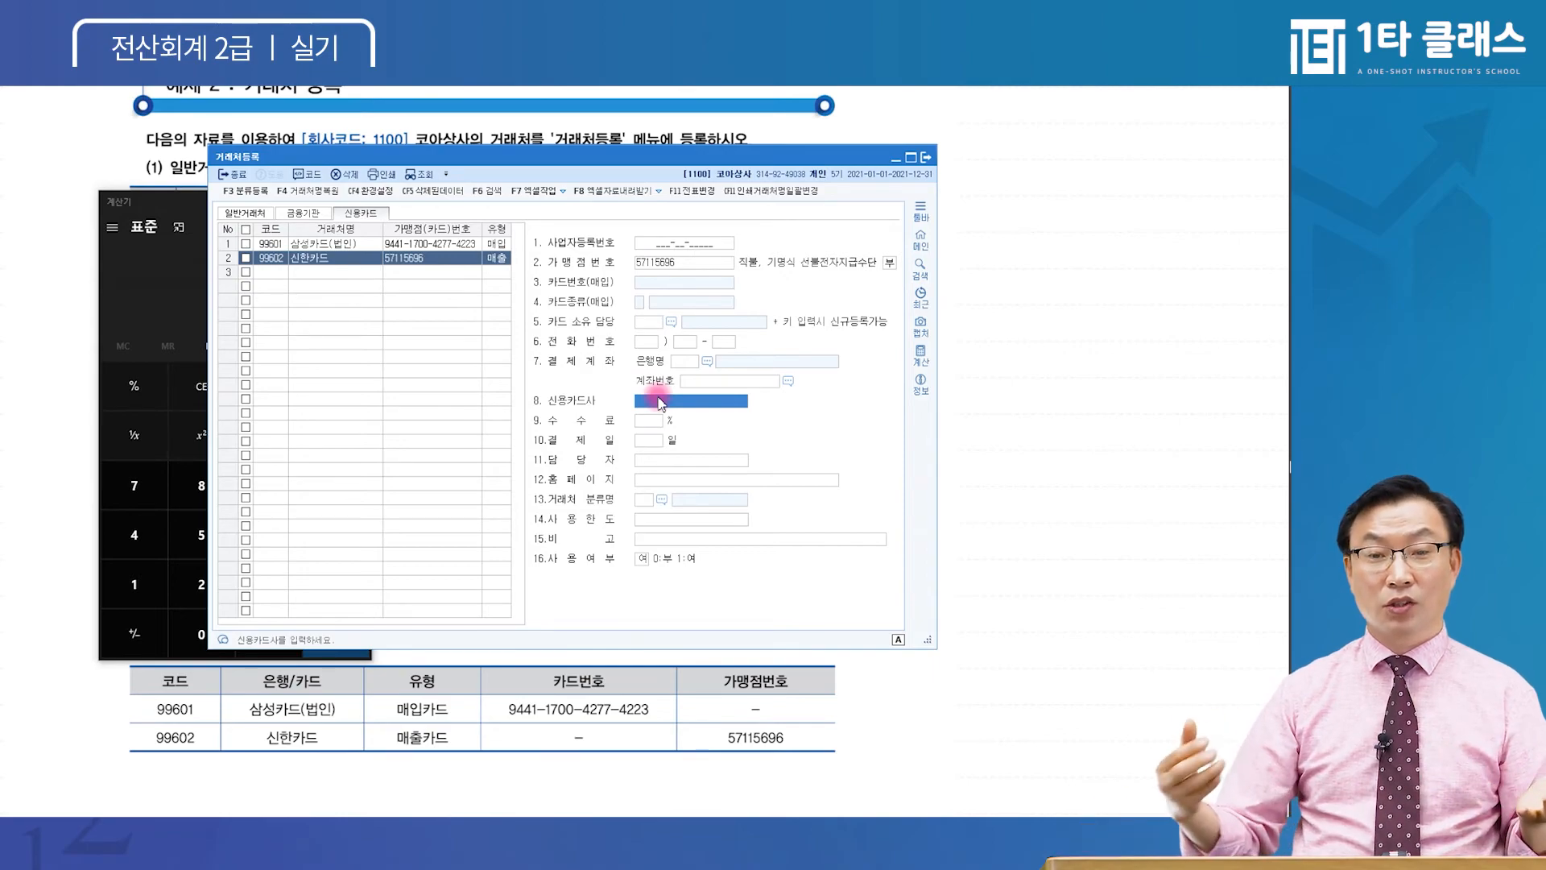
pyautogui.click(278, 309)
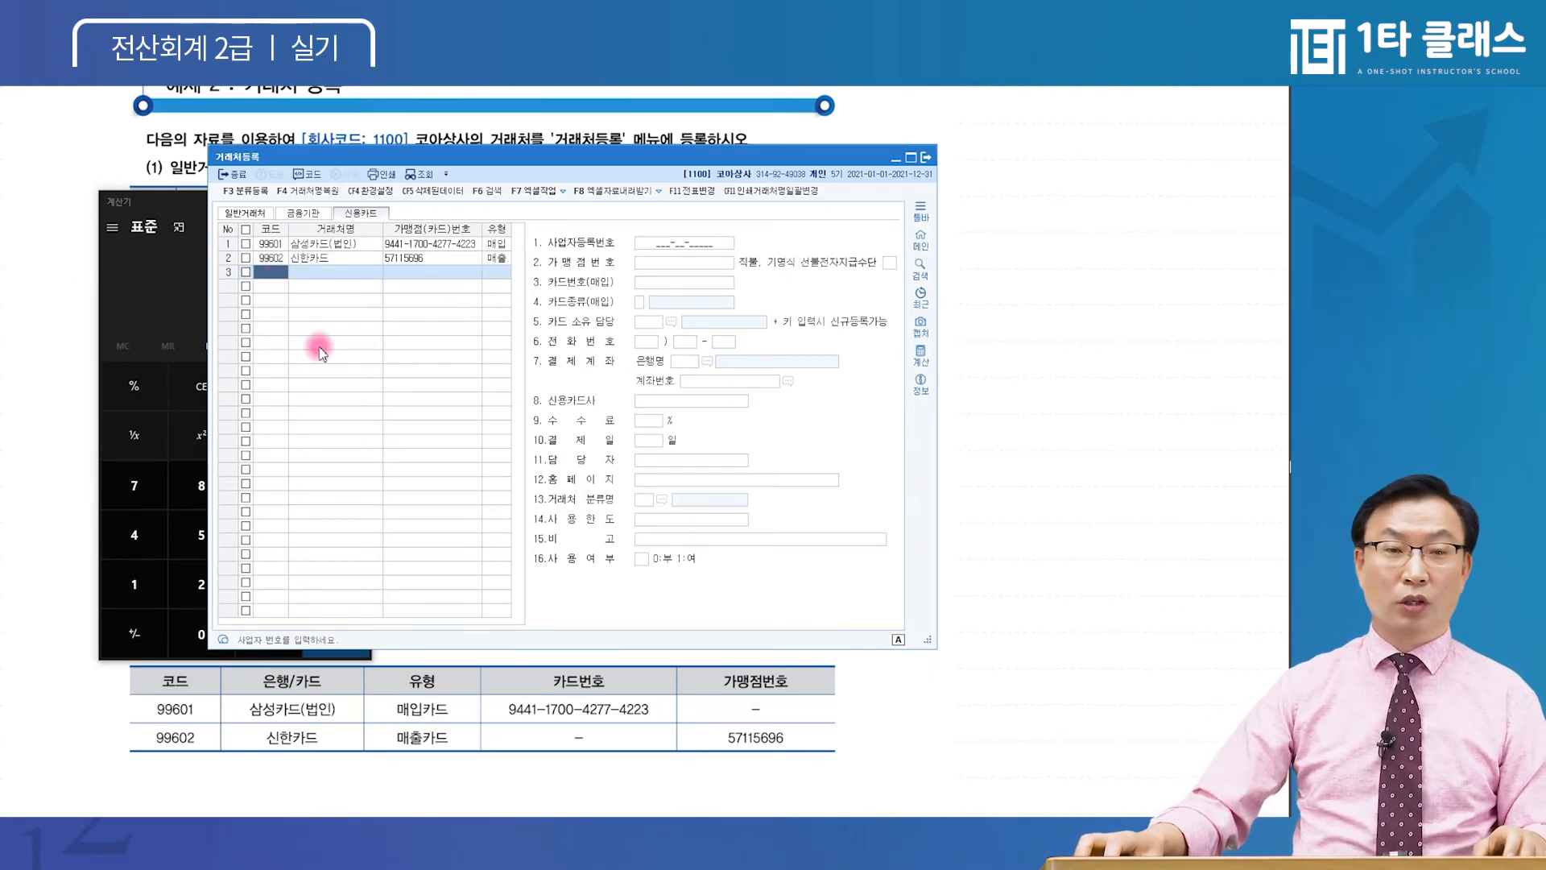
# Delete the 99602 신한카드 row, then enter code 99602 again in the emptied row 2
pyautogui.click(271, 244)
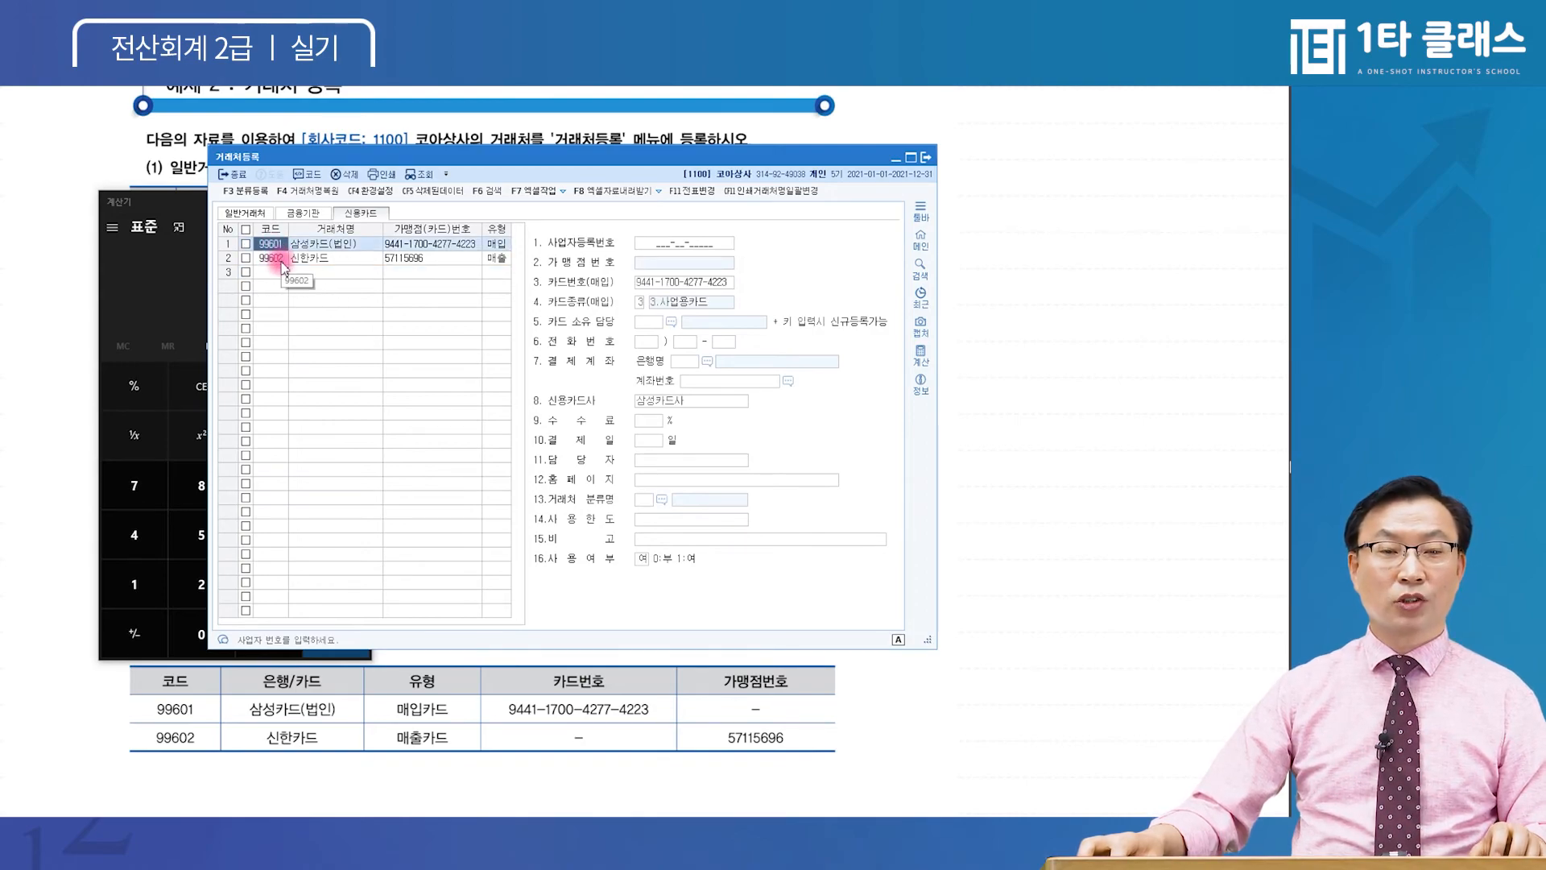
pyautogui.click(274, 258)
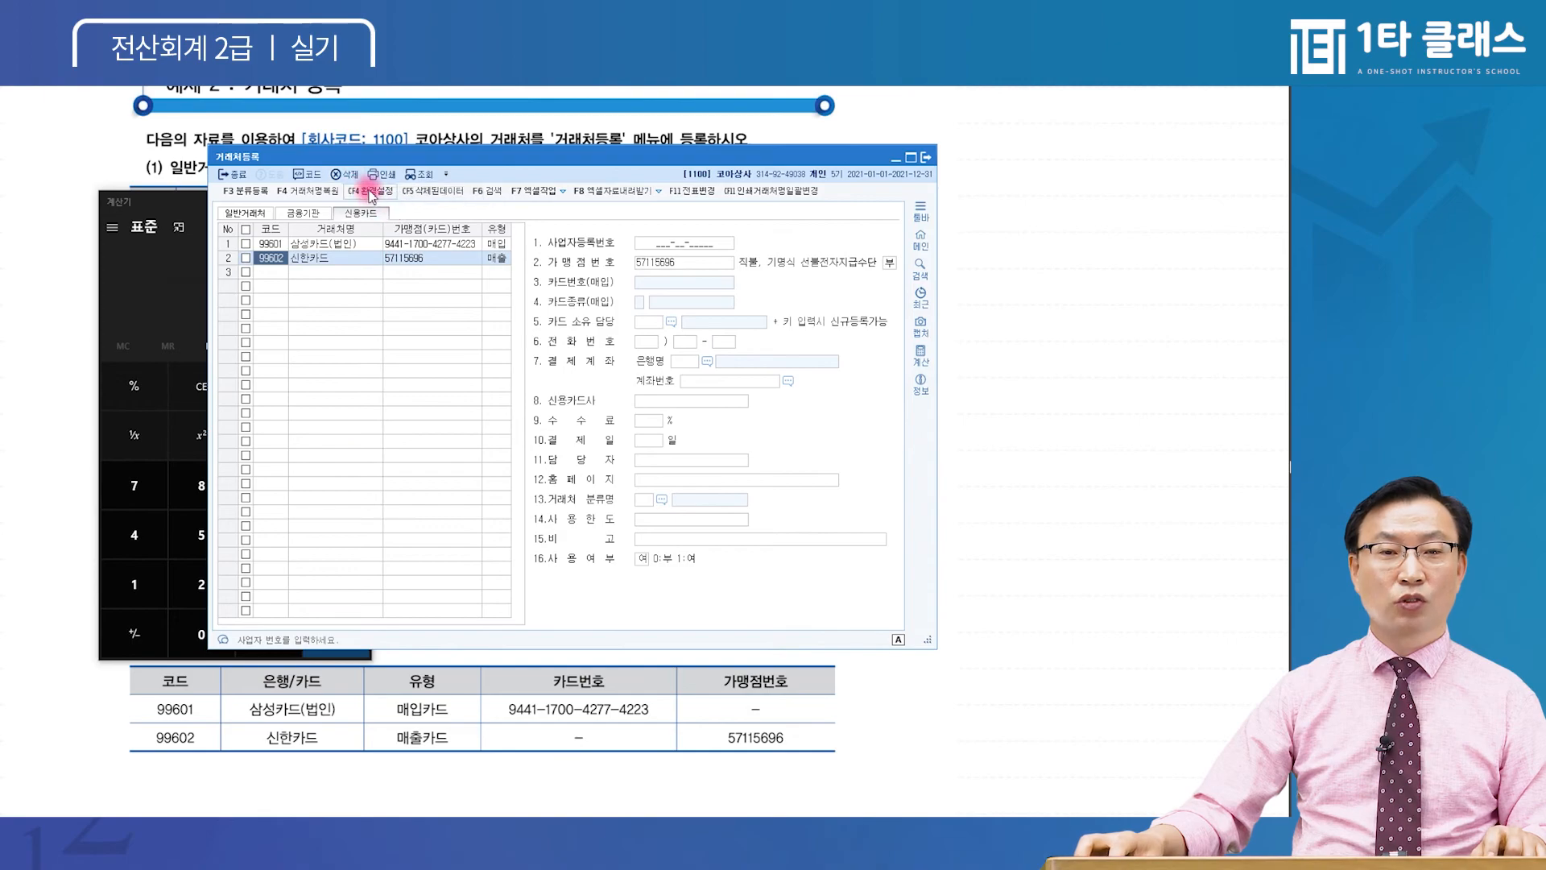
pyautogui.click(348, 175)
pyautogui.click(246, 257)
pyautogui.click(348, 176)
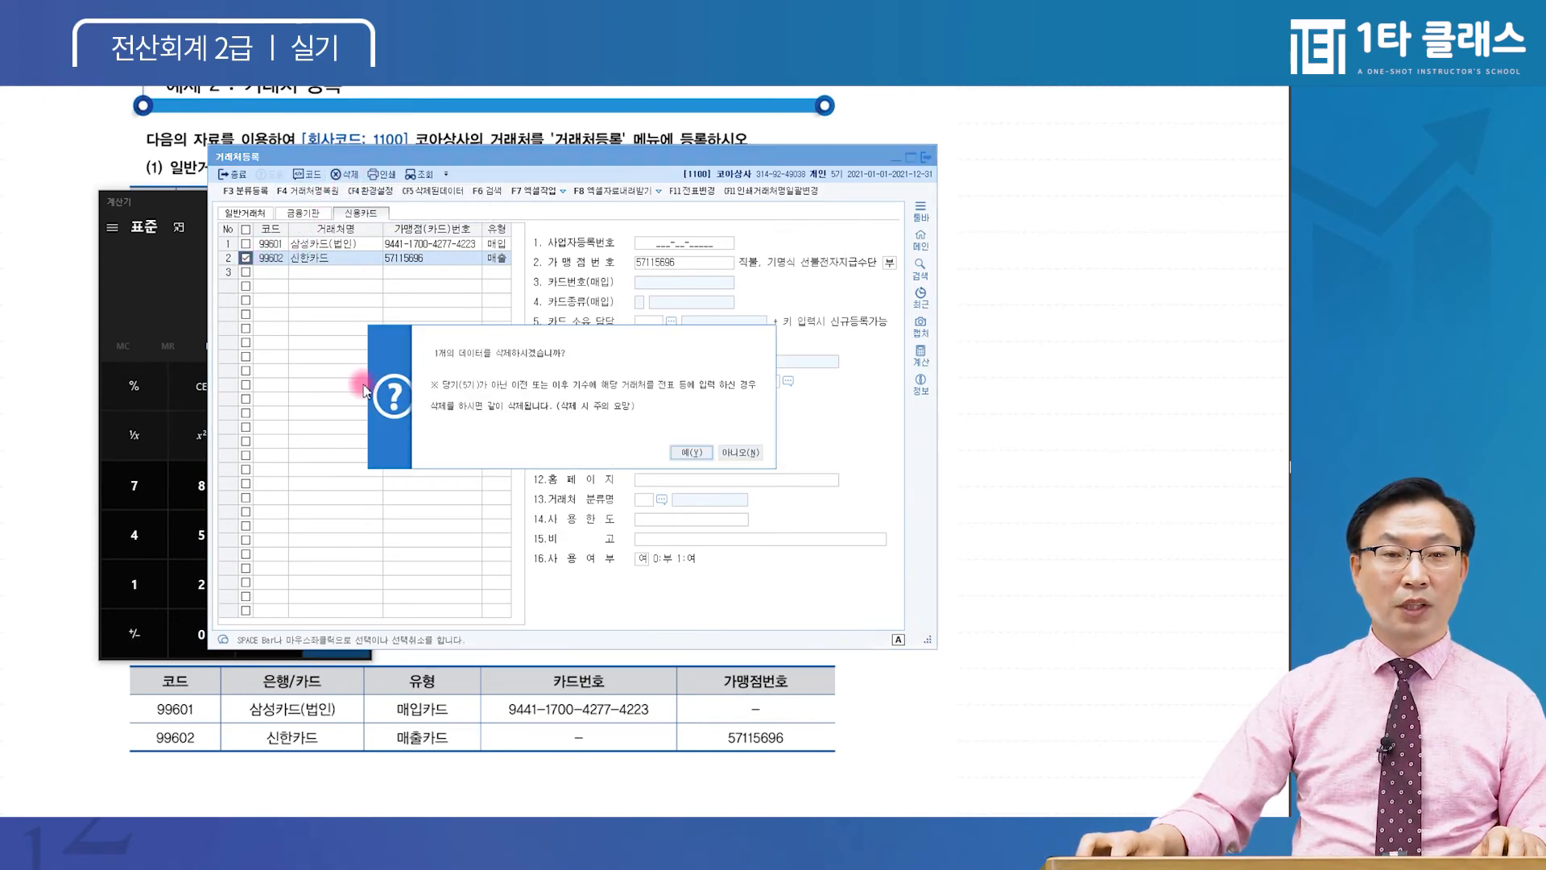
pyautogui.click(691, 453)
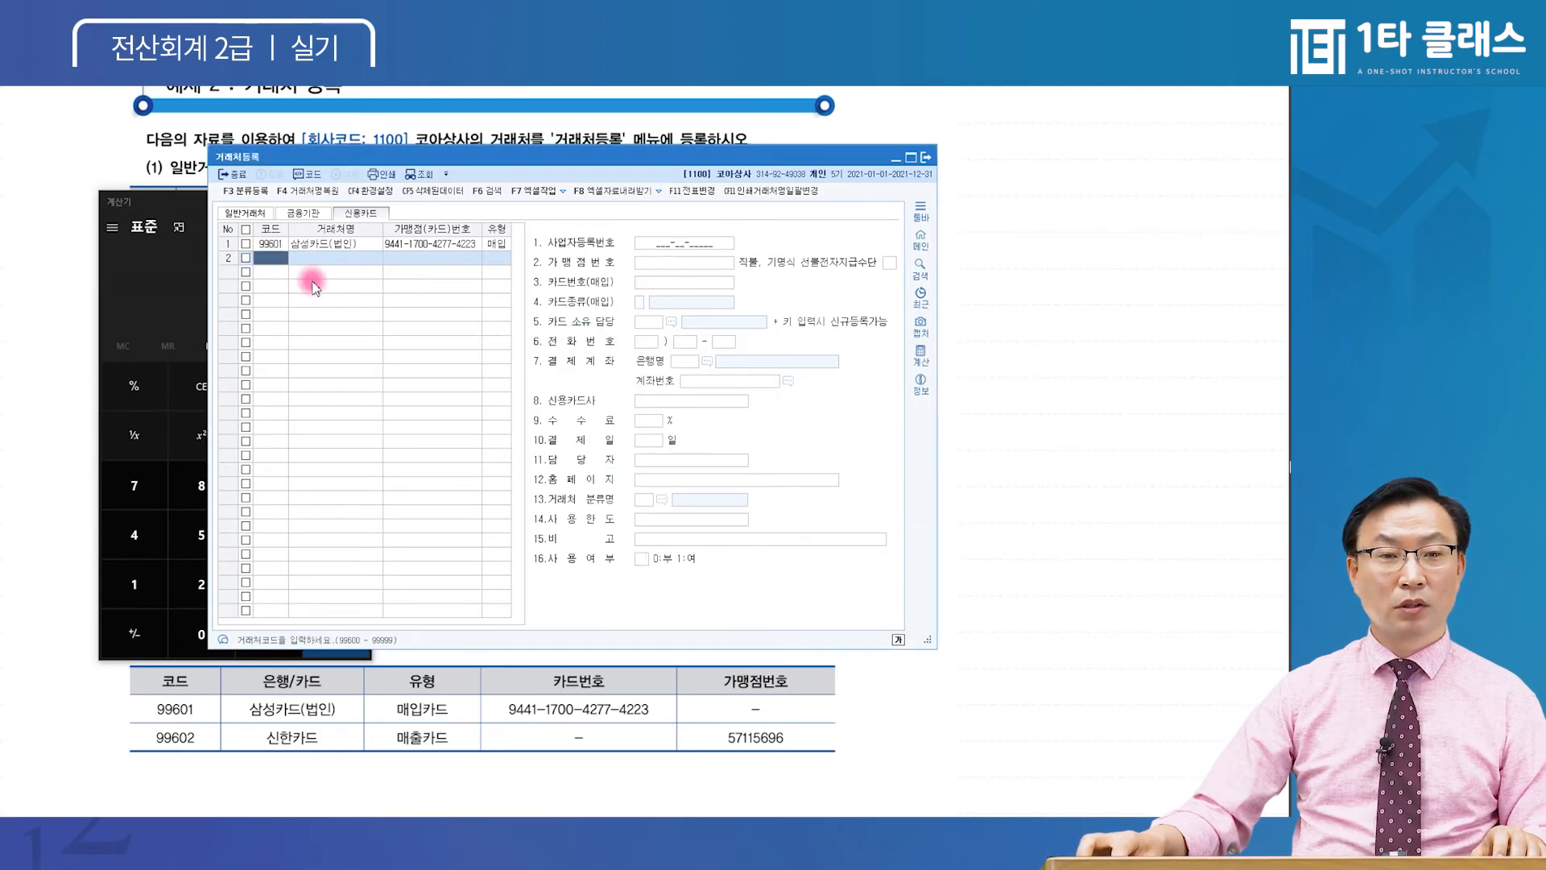
pyautogui.click(288, 261)
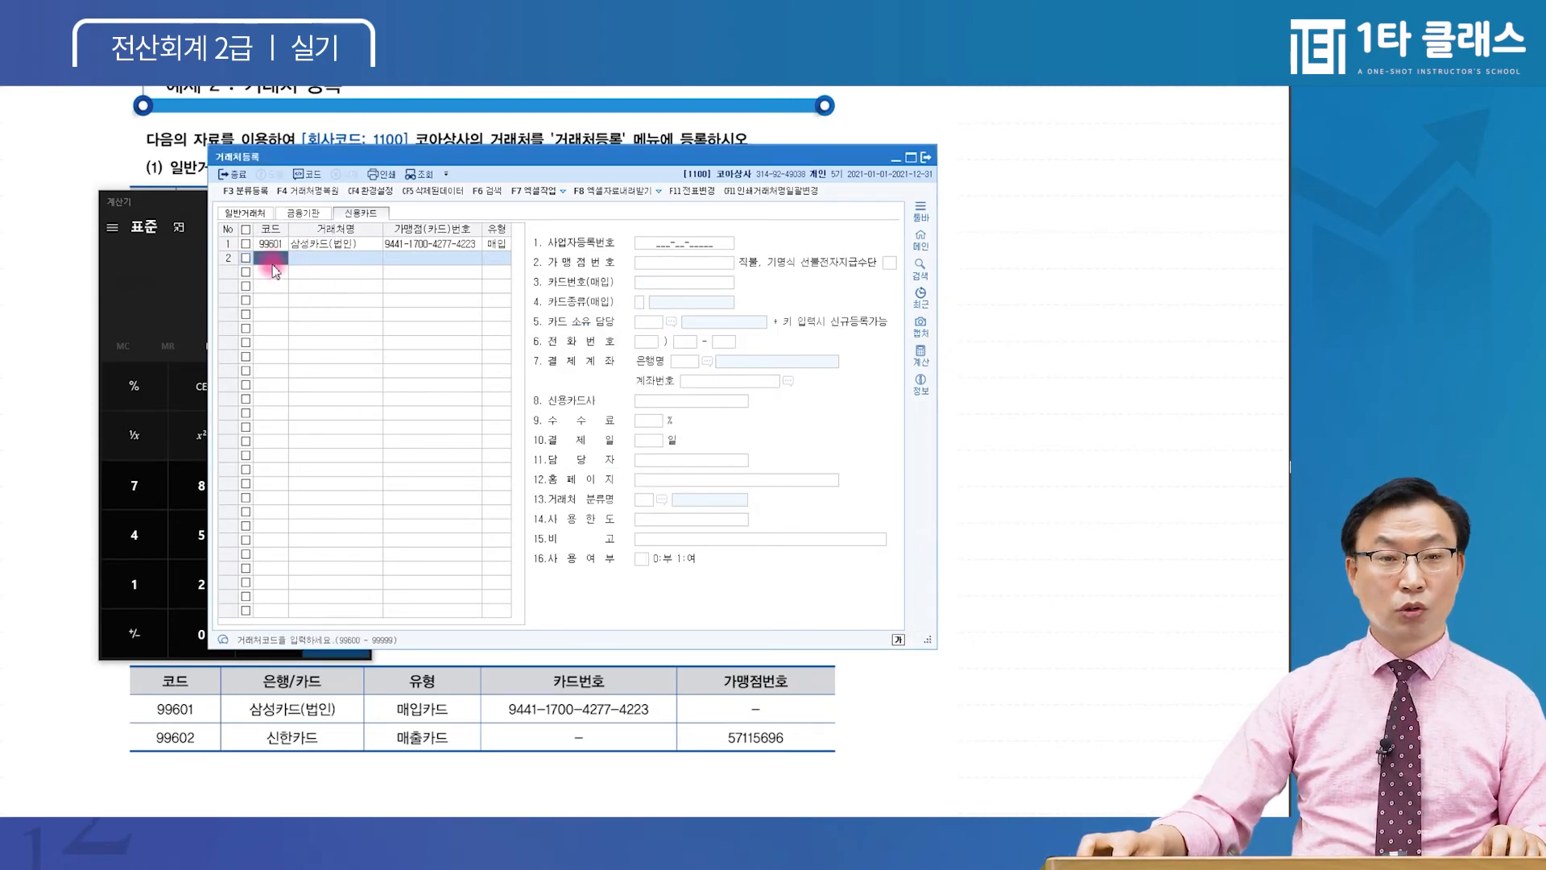
pyautogui.write('996')
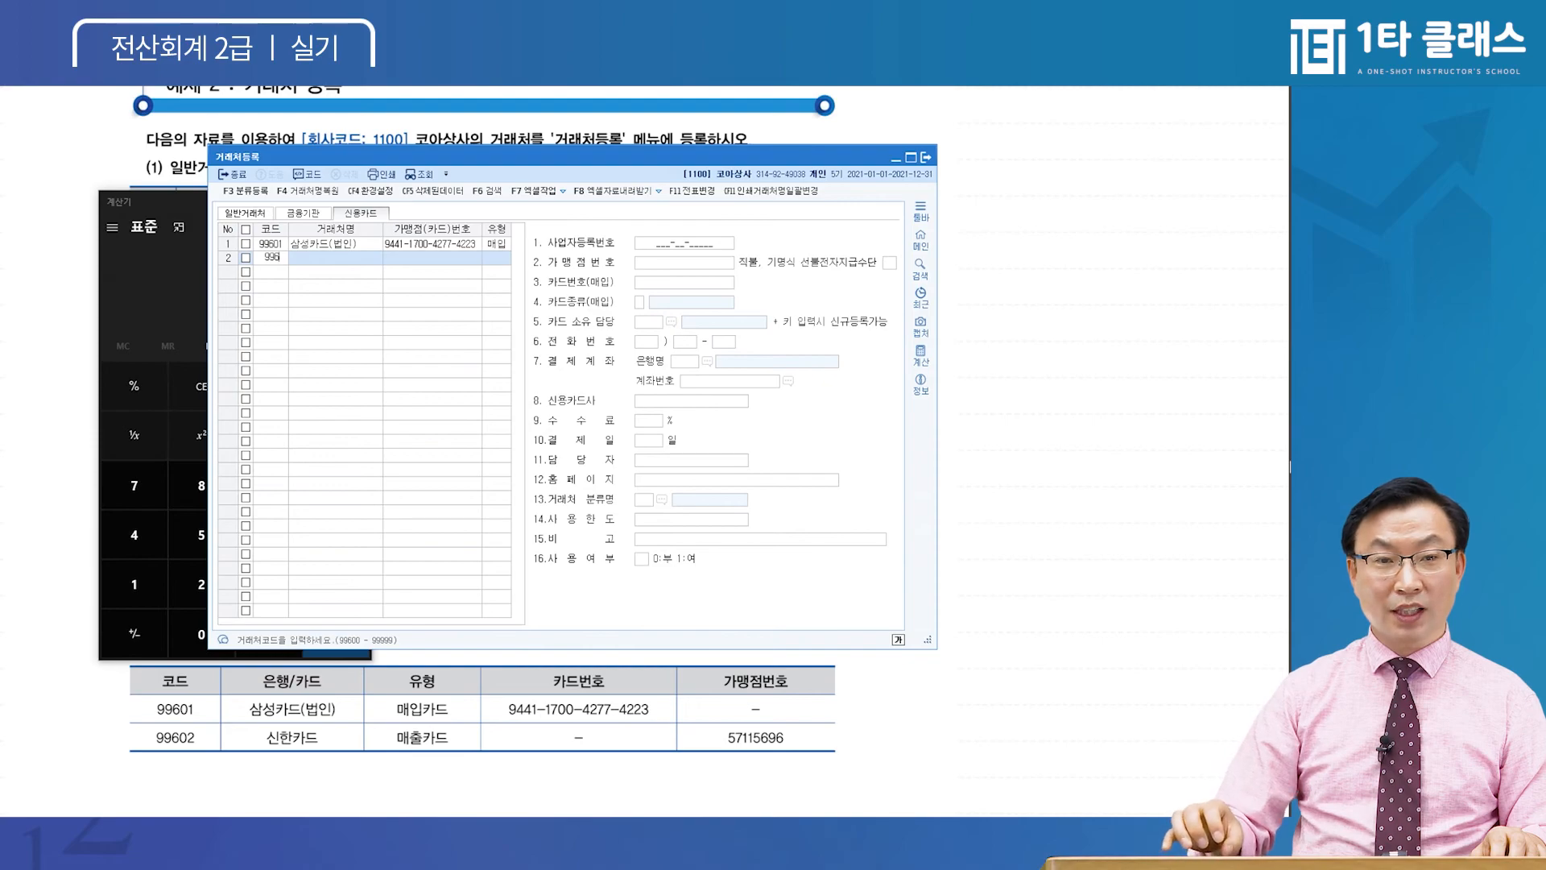
pyautogui.write('02')
# Dismiss the deleted-code notice and restore 99602 신한카드 from the deleted trade partners
pyautogui.click(269, 268)
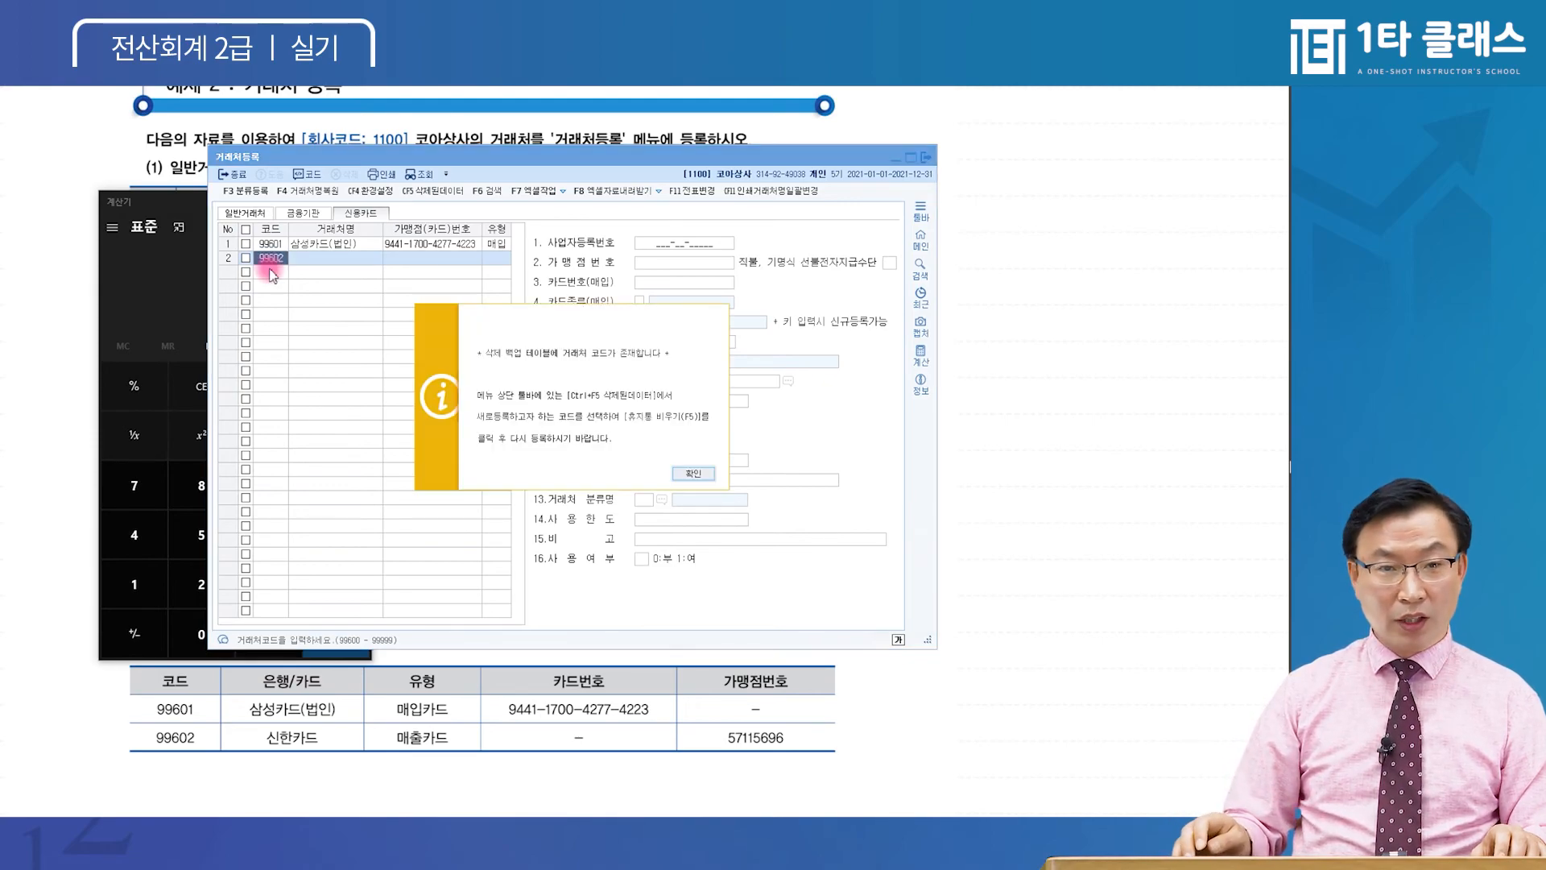
pyautogui.click(694, 477)
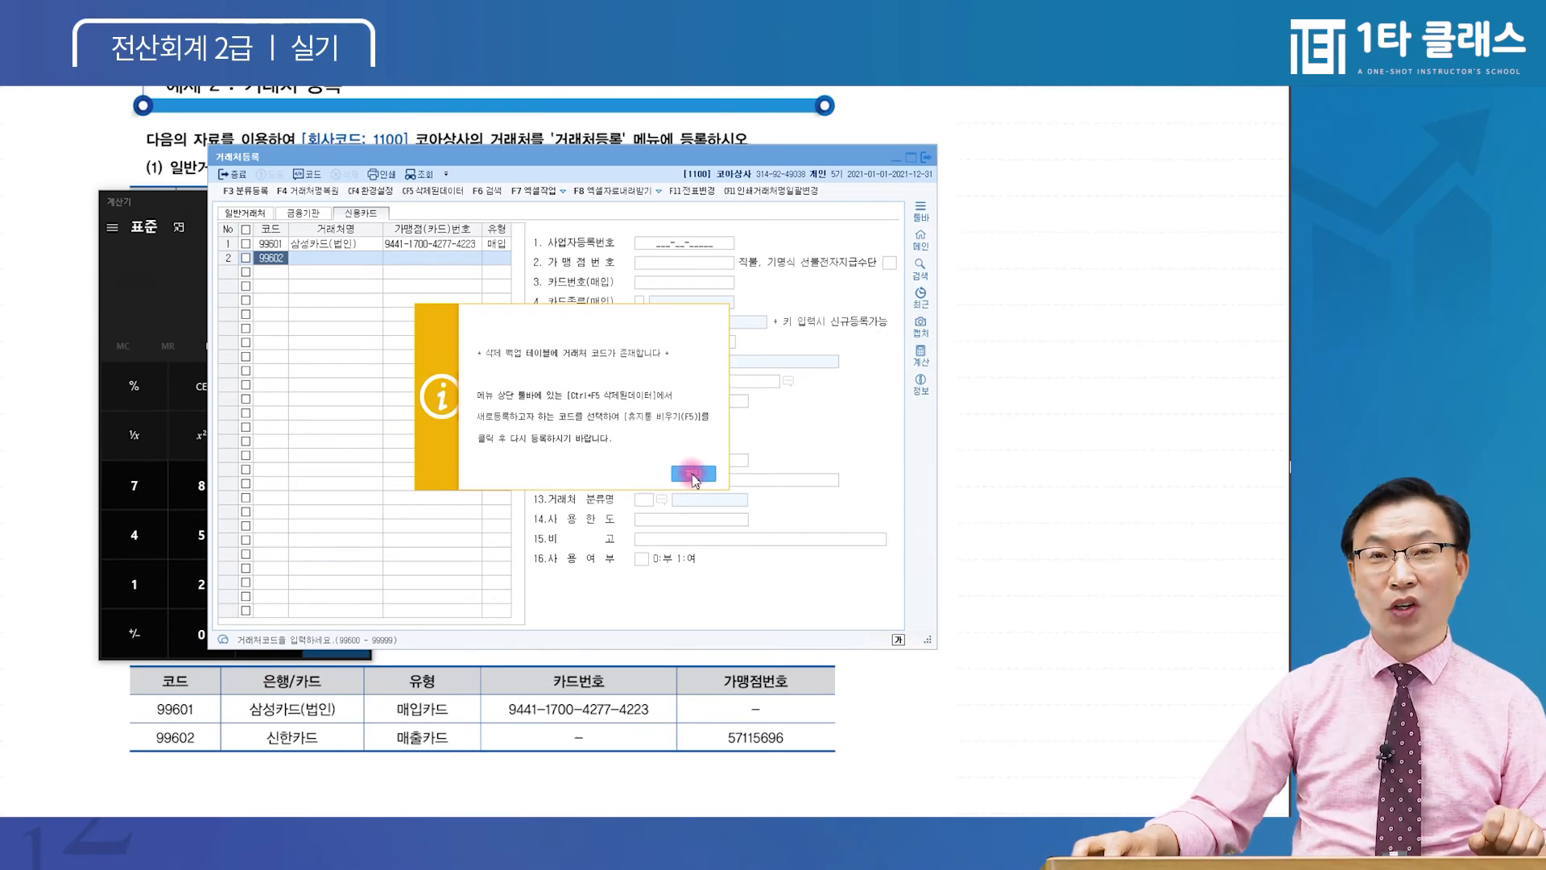
pyautogui.click(693, 477)
pyautogui.click(337, 378)
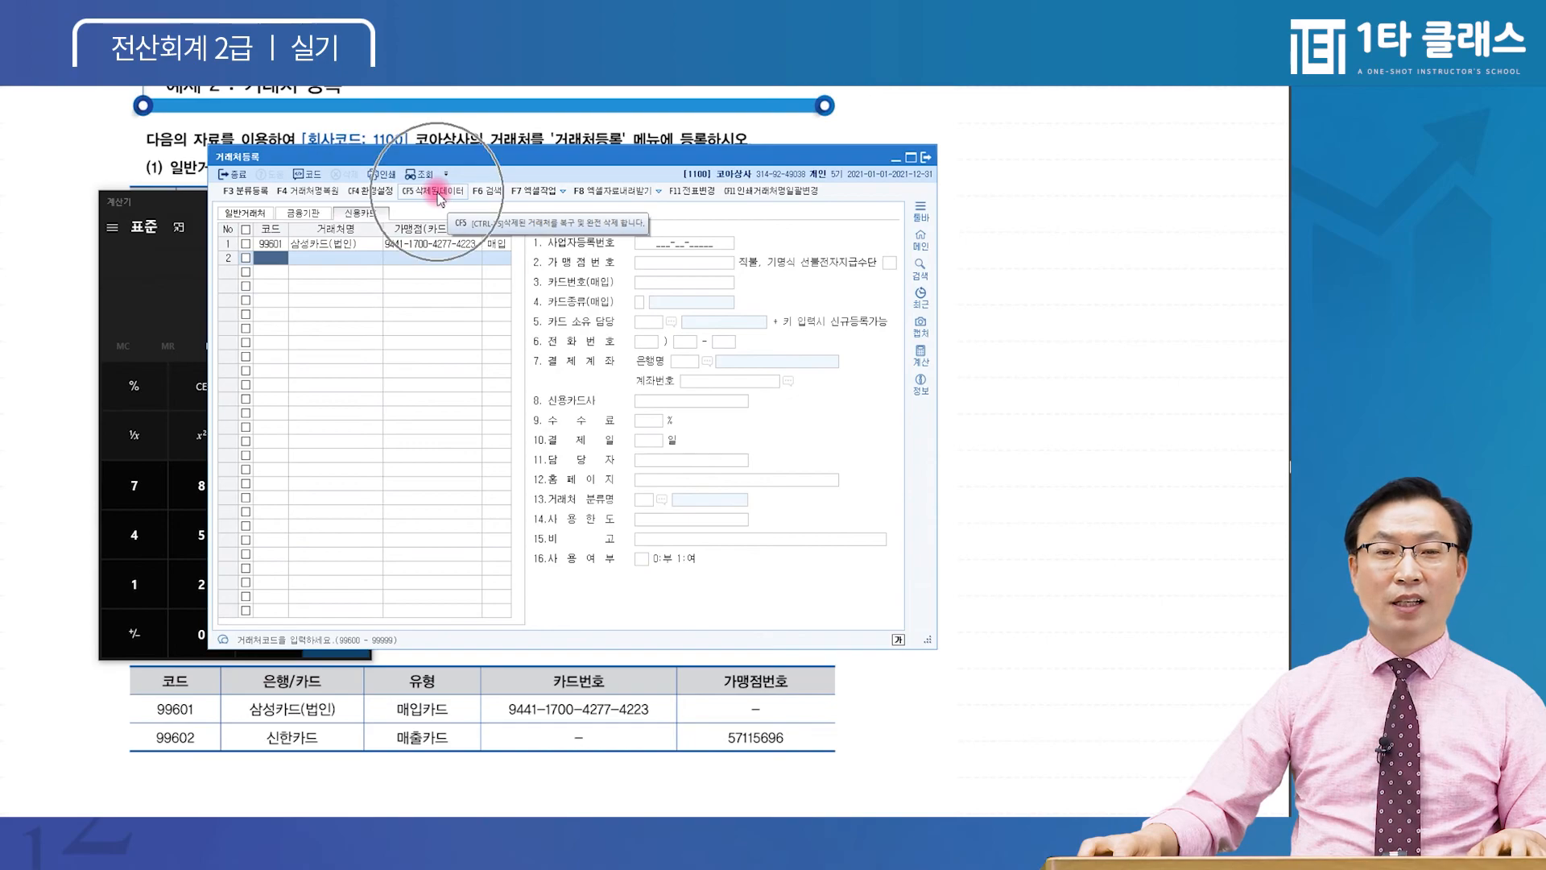
pyautogui.click(438, 193)
pyautogui.click(409, 291)
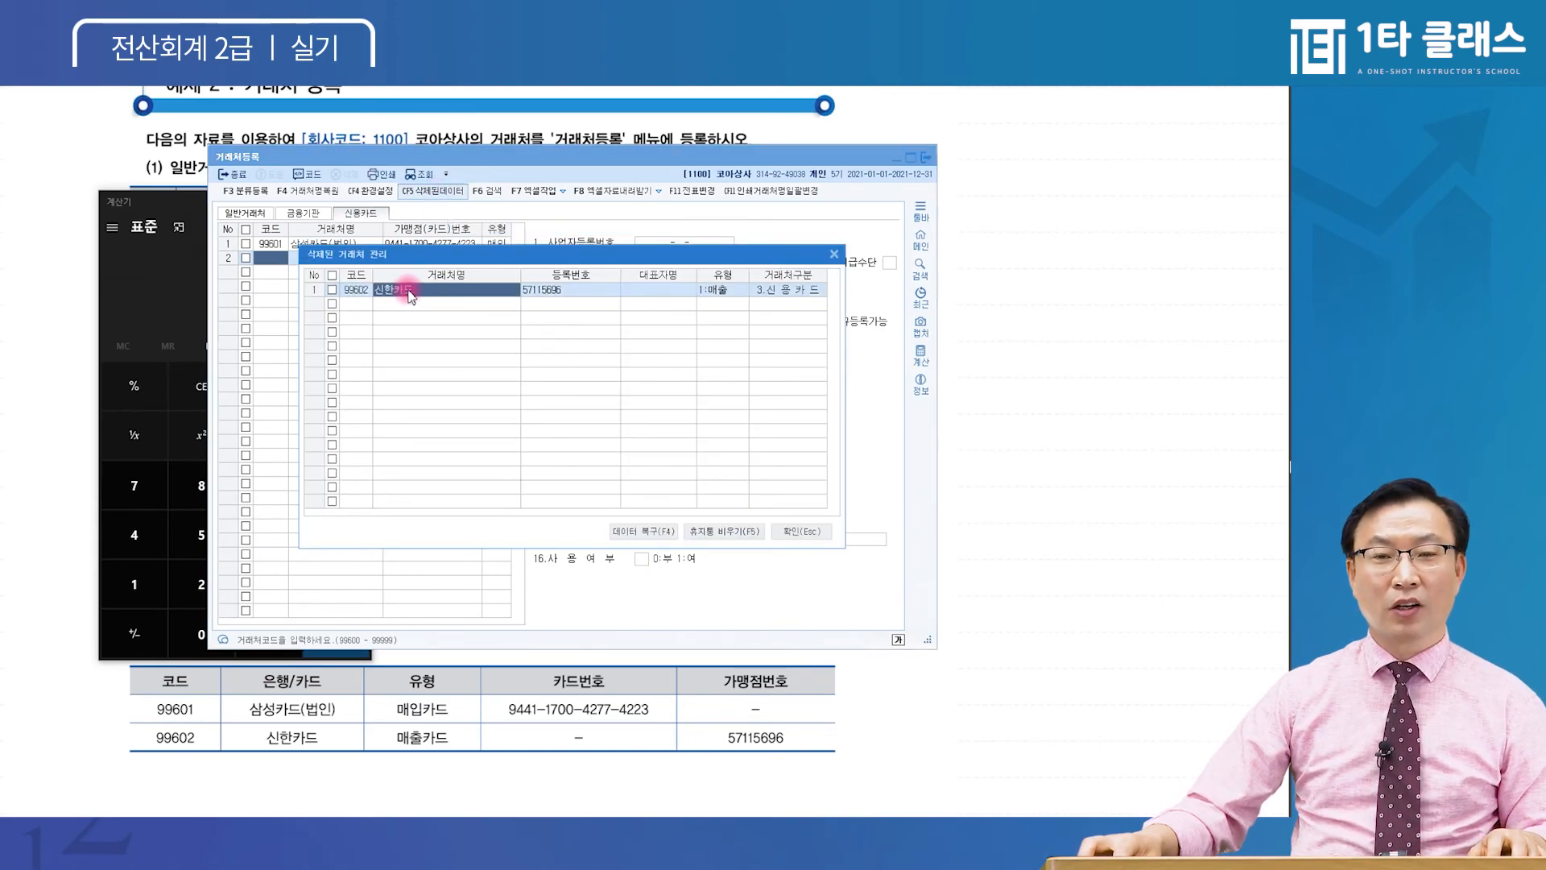
pyautogui.click(331, 290)
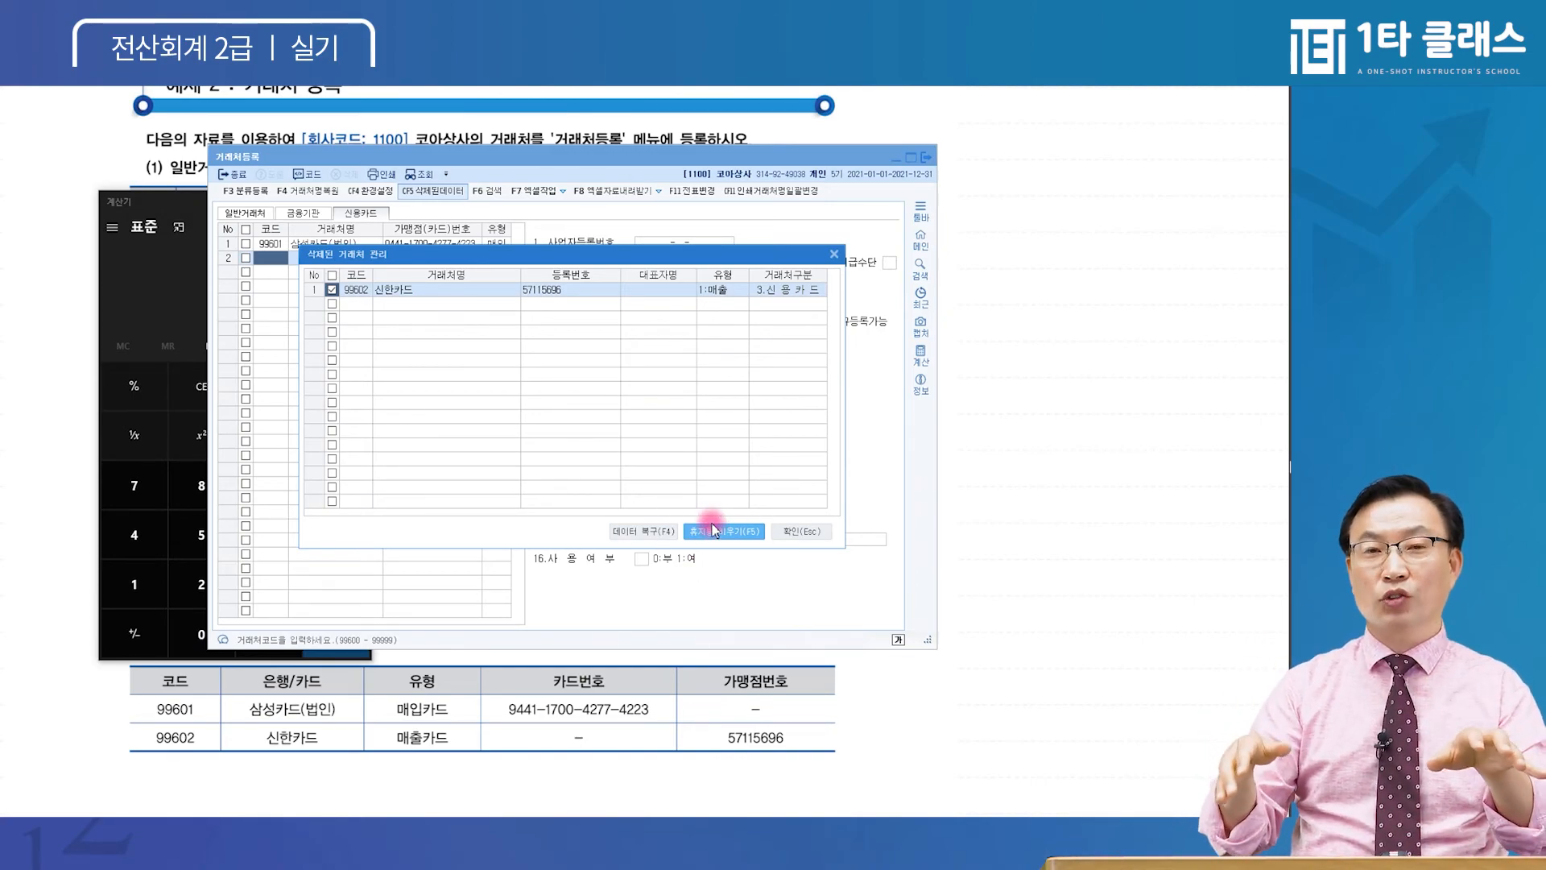
pyautogui.click(642, 531)
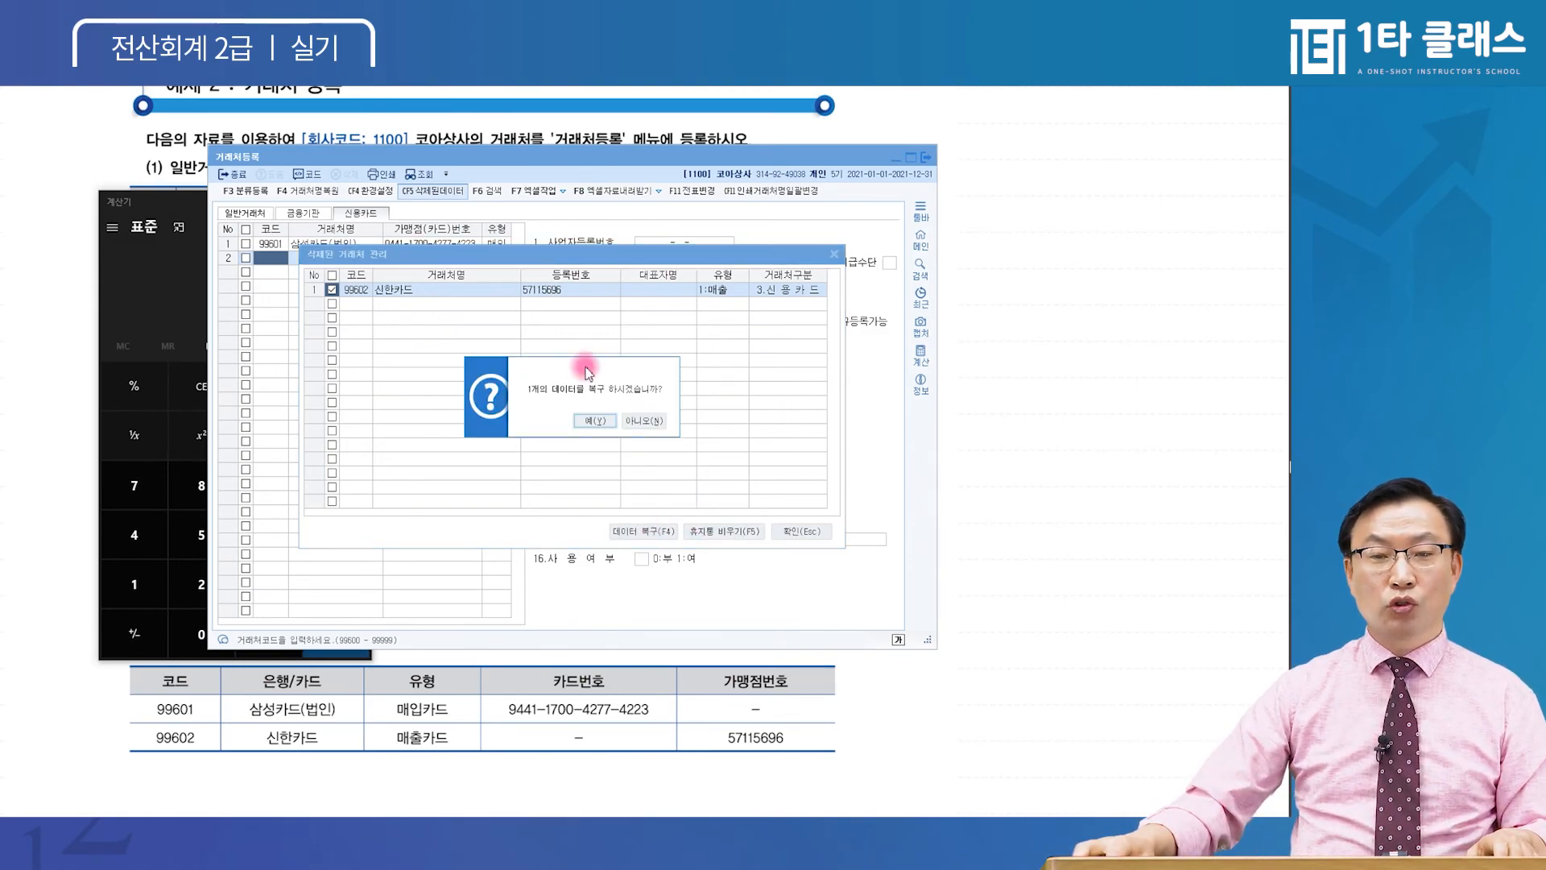
pyautogui.click(596, 421)
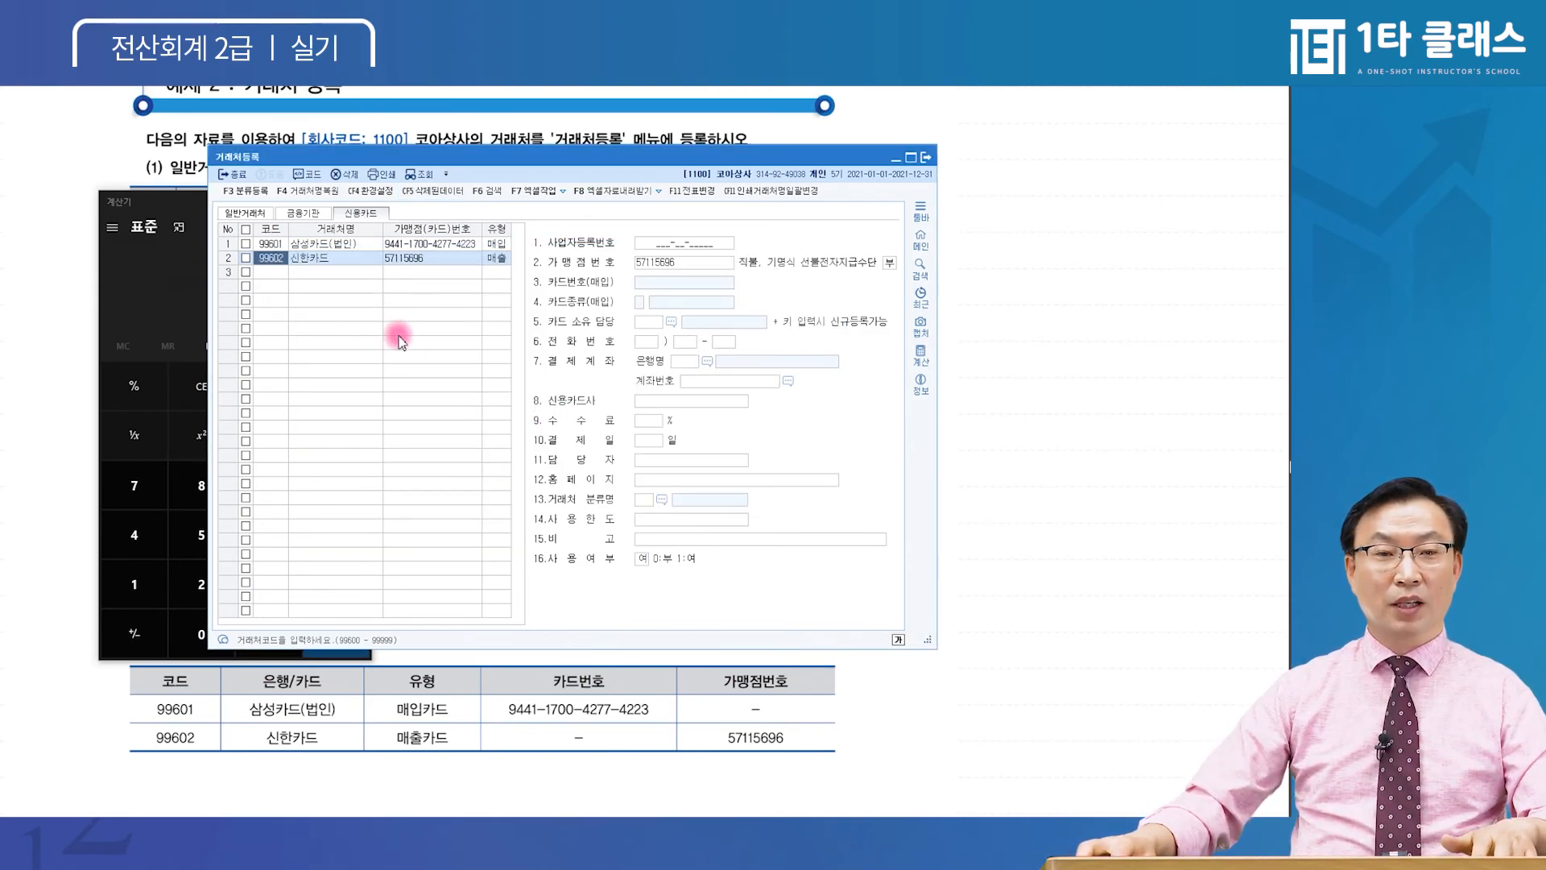
# Check the restored 99601 and 99602 card rows, then show the 일반거래처 list
pyautogui.click(310, 257)
pyautogui.click(272, 244)
pyautogui.click(269, 272)
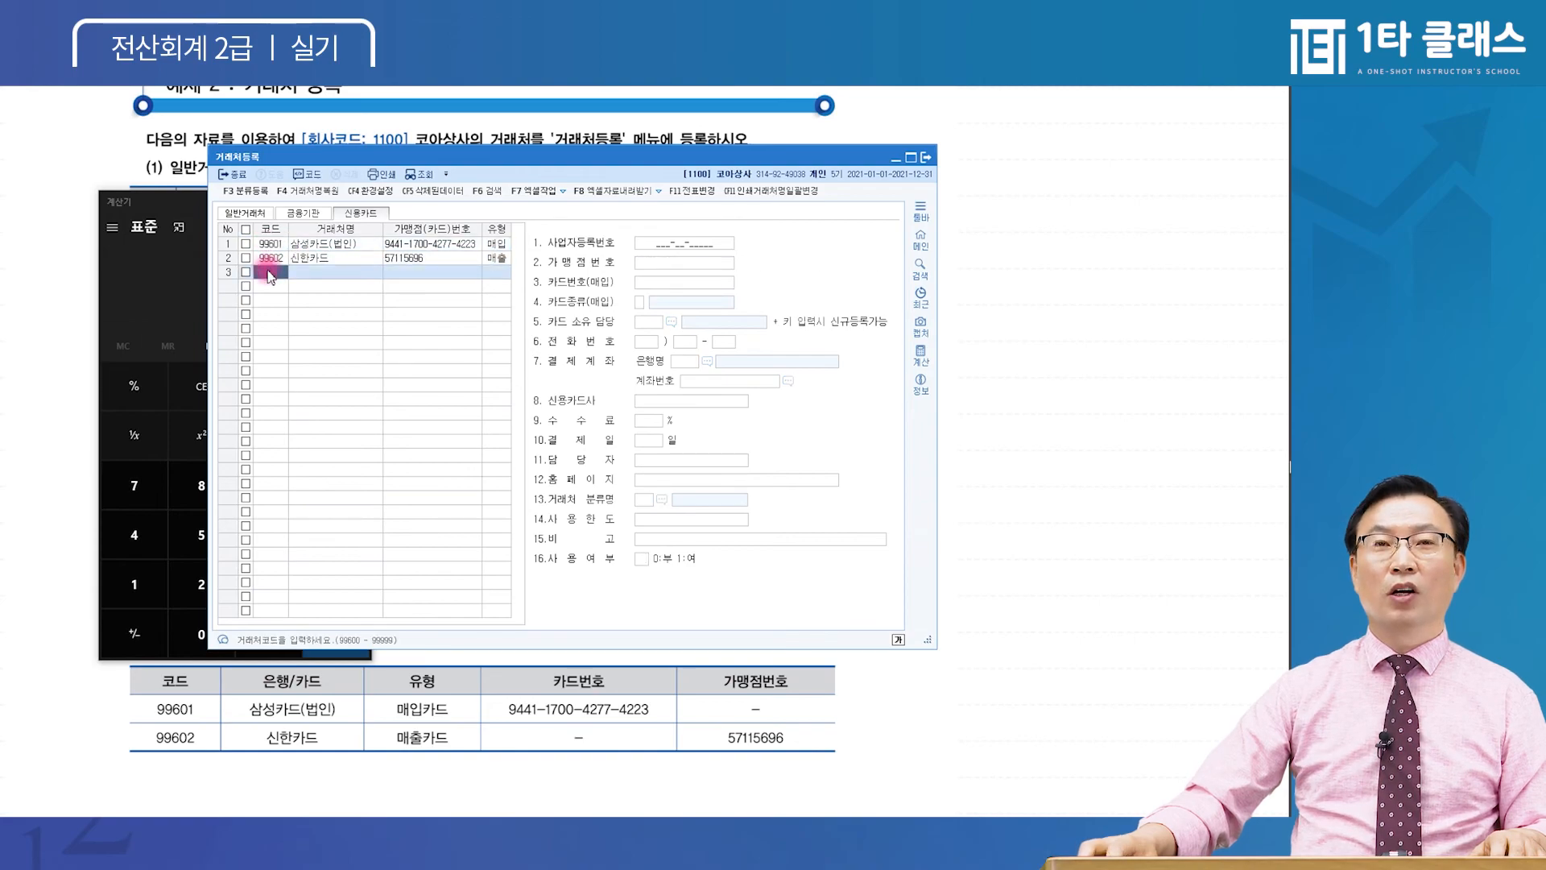
pyautogui.click(245, 213)
# Delete all eight general partners, then try code 101 and dismiss the deleted-code notice
pyautogui.click(272, 343)
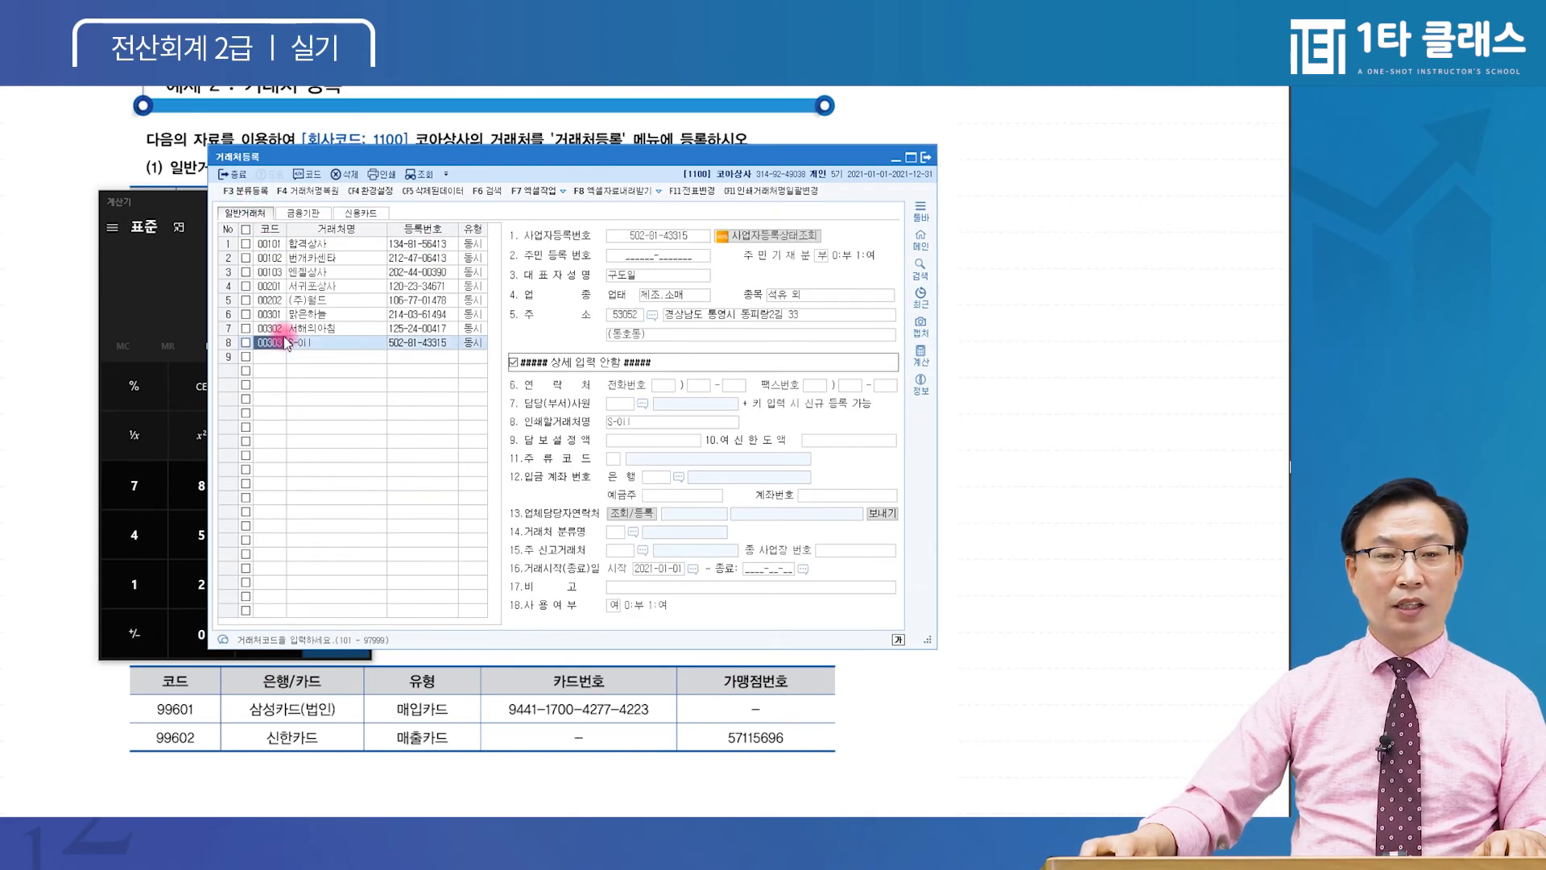
pyautogui.click(246, 229)
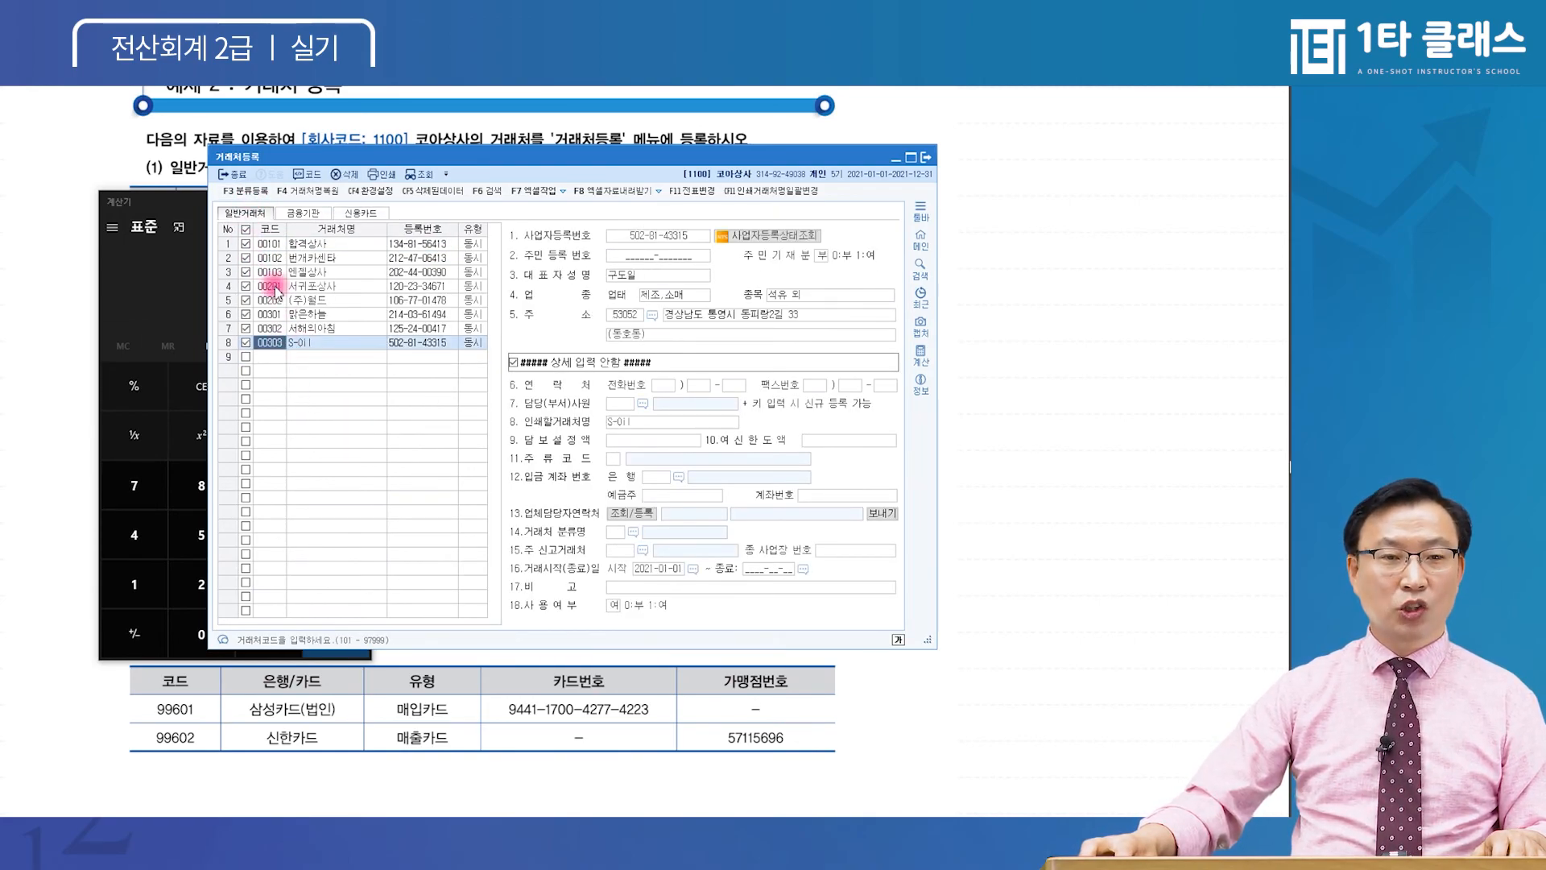
pyautogui.click(347, 174)
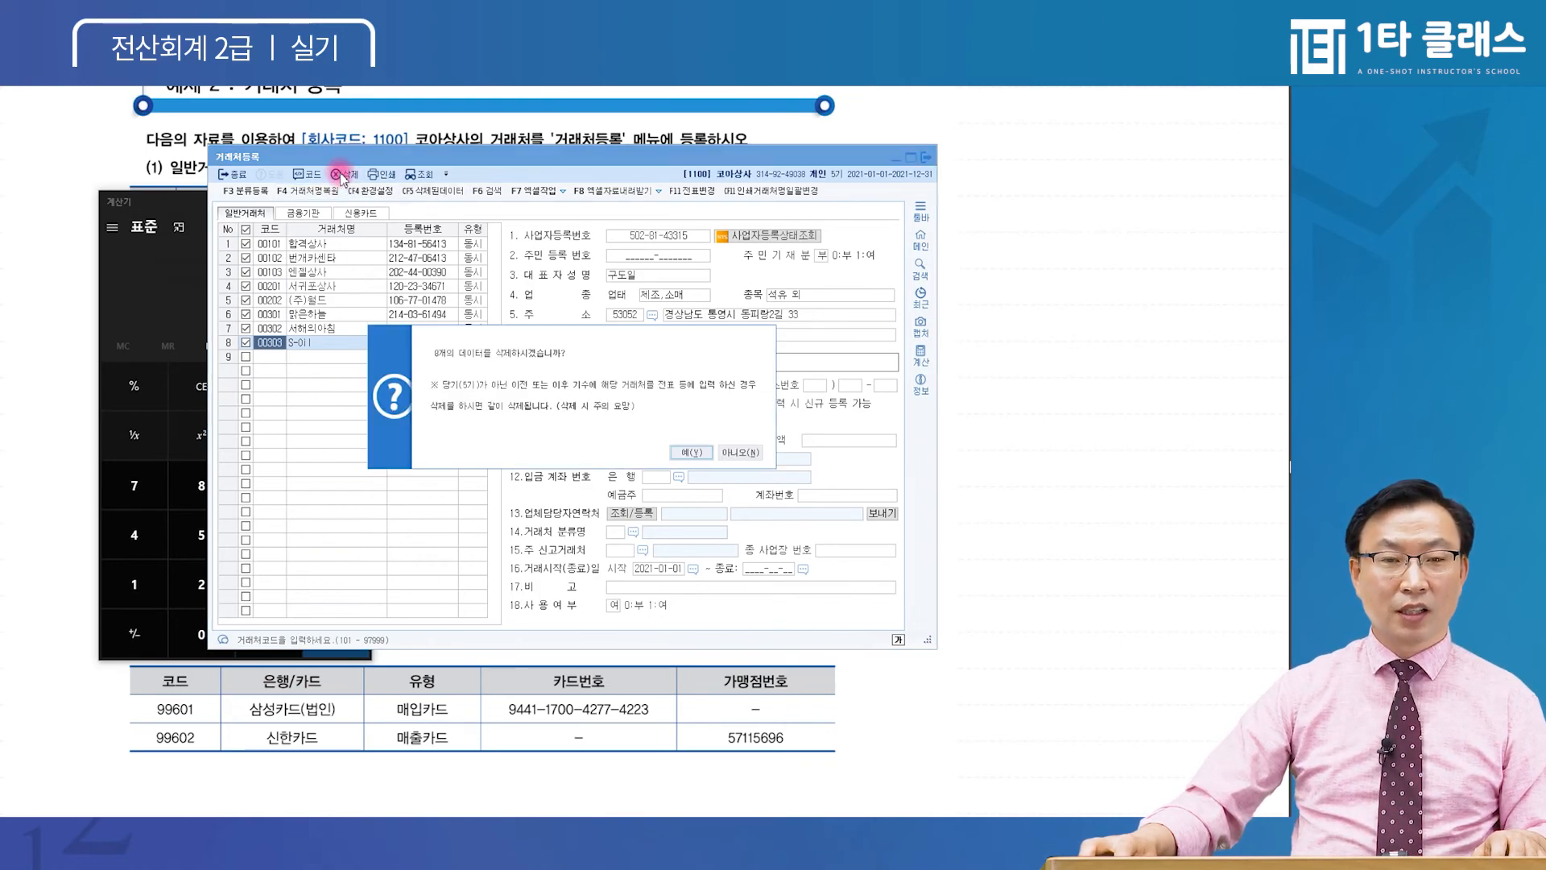
pyautogui.click(686, 451)
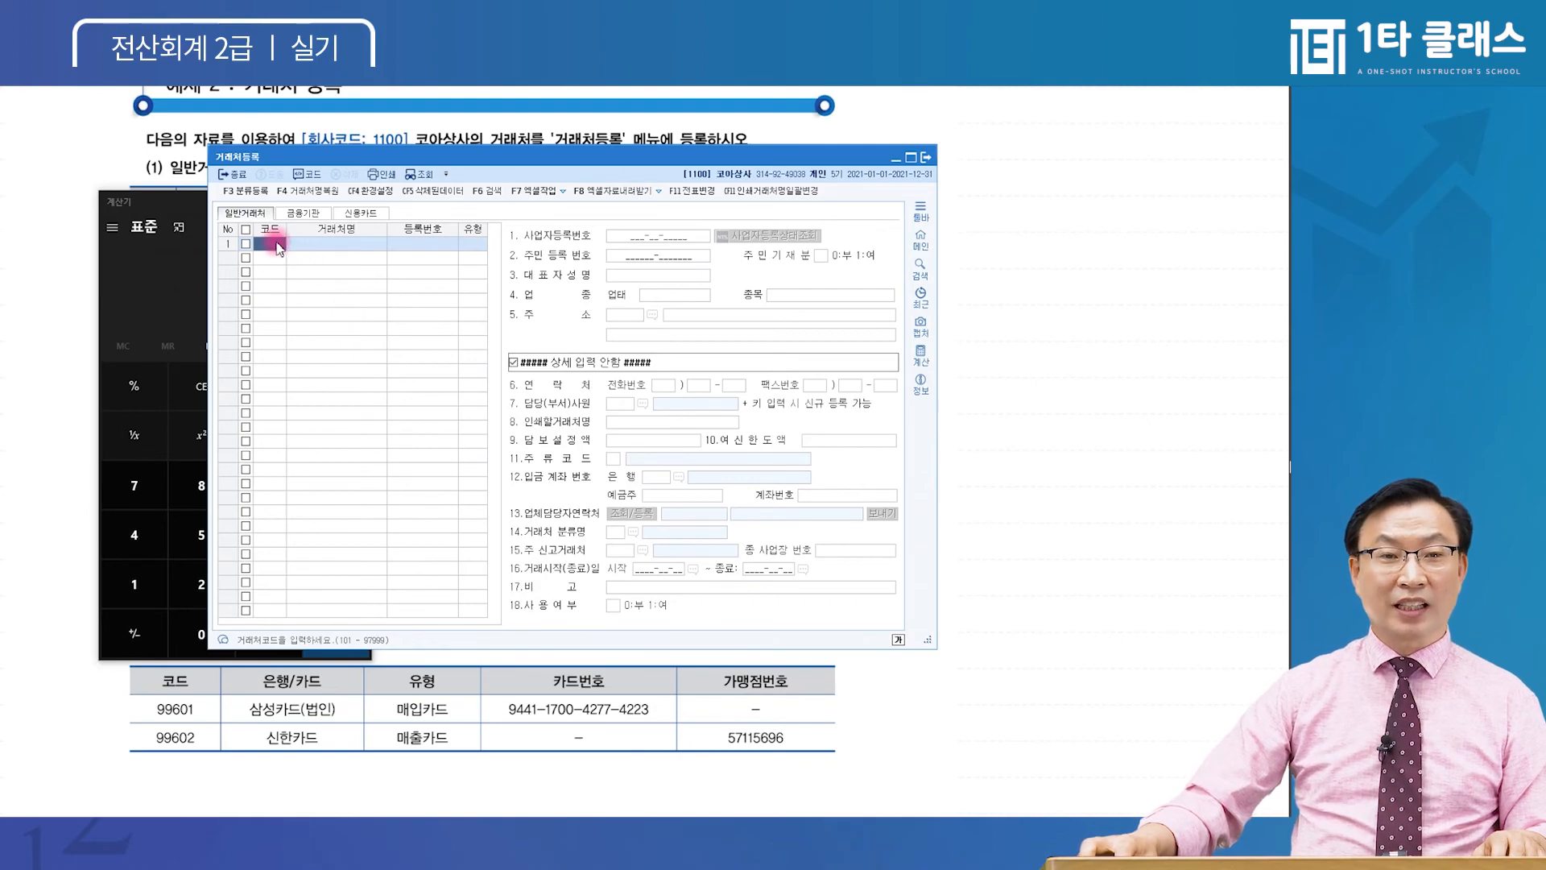
pyautogui.write('101')
pyautogui.press('Return')
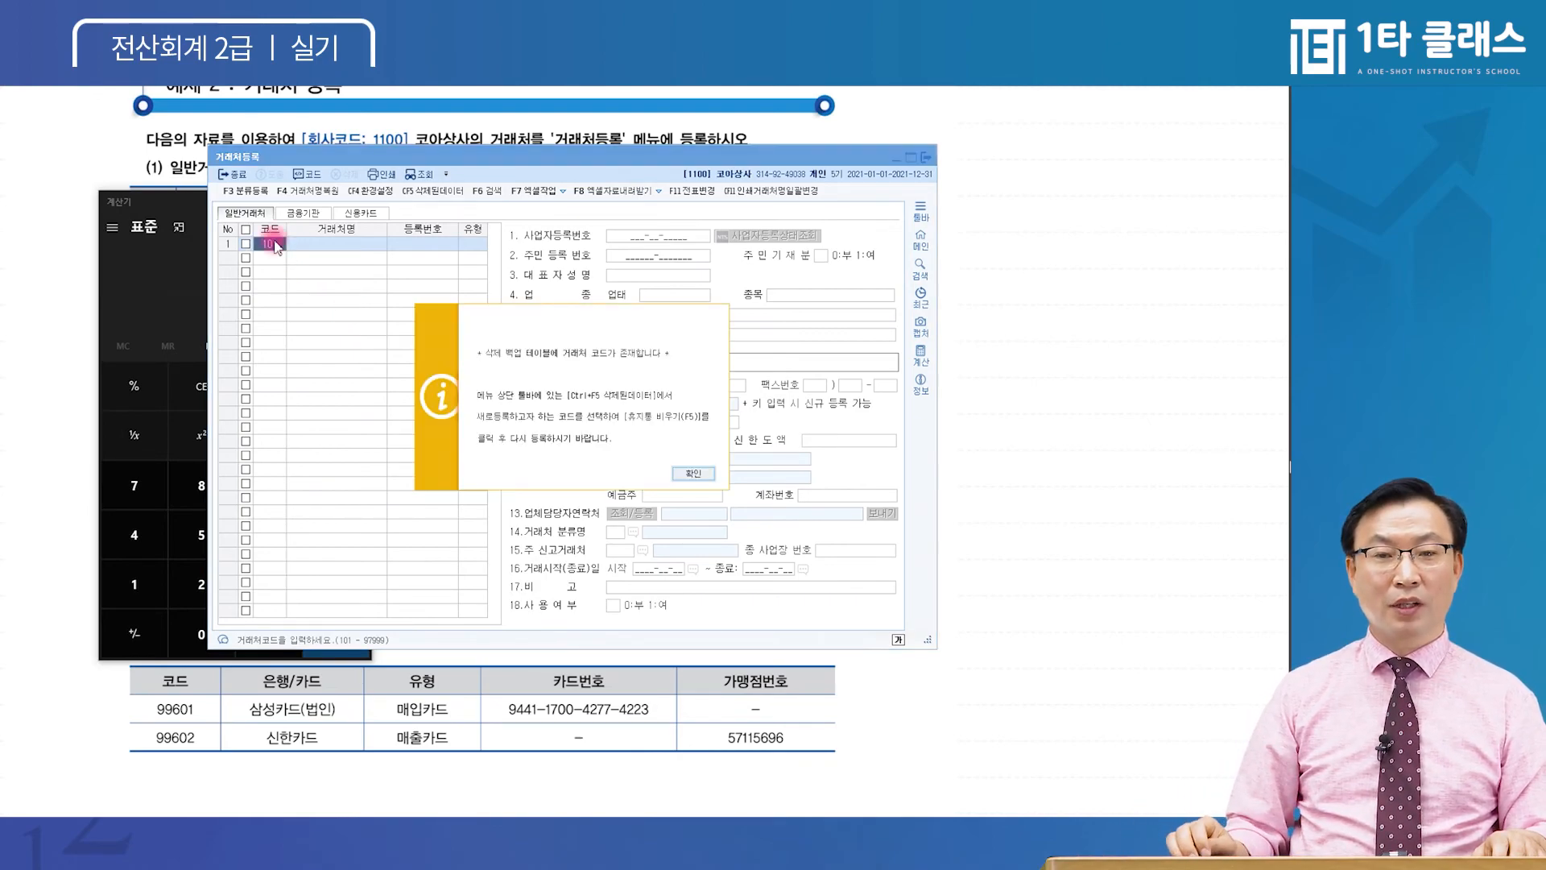
pyautogui.press('Return')
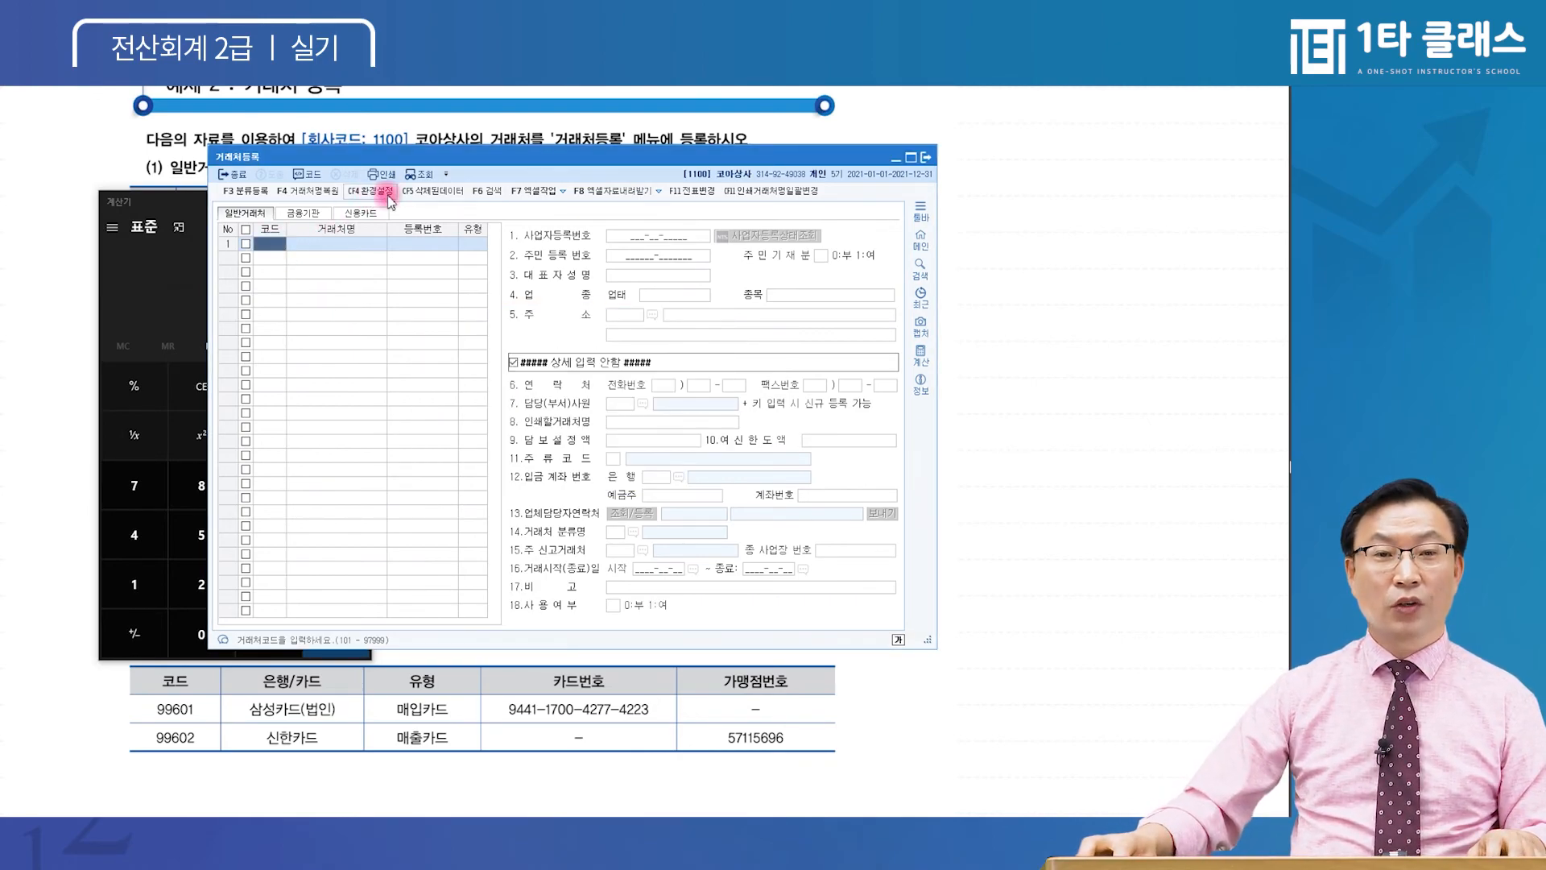
# Restore all eight deleted partners from the deleted data and close 거래처등록
pyautogui.click(422, 200)
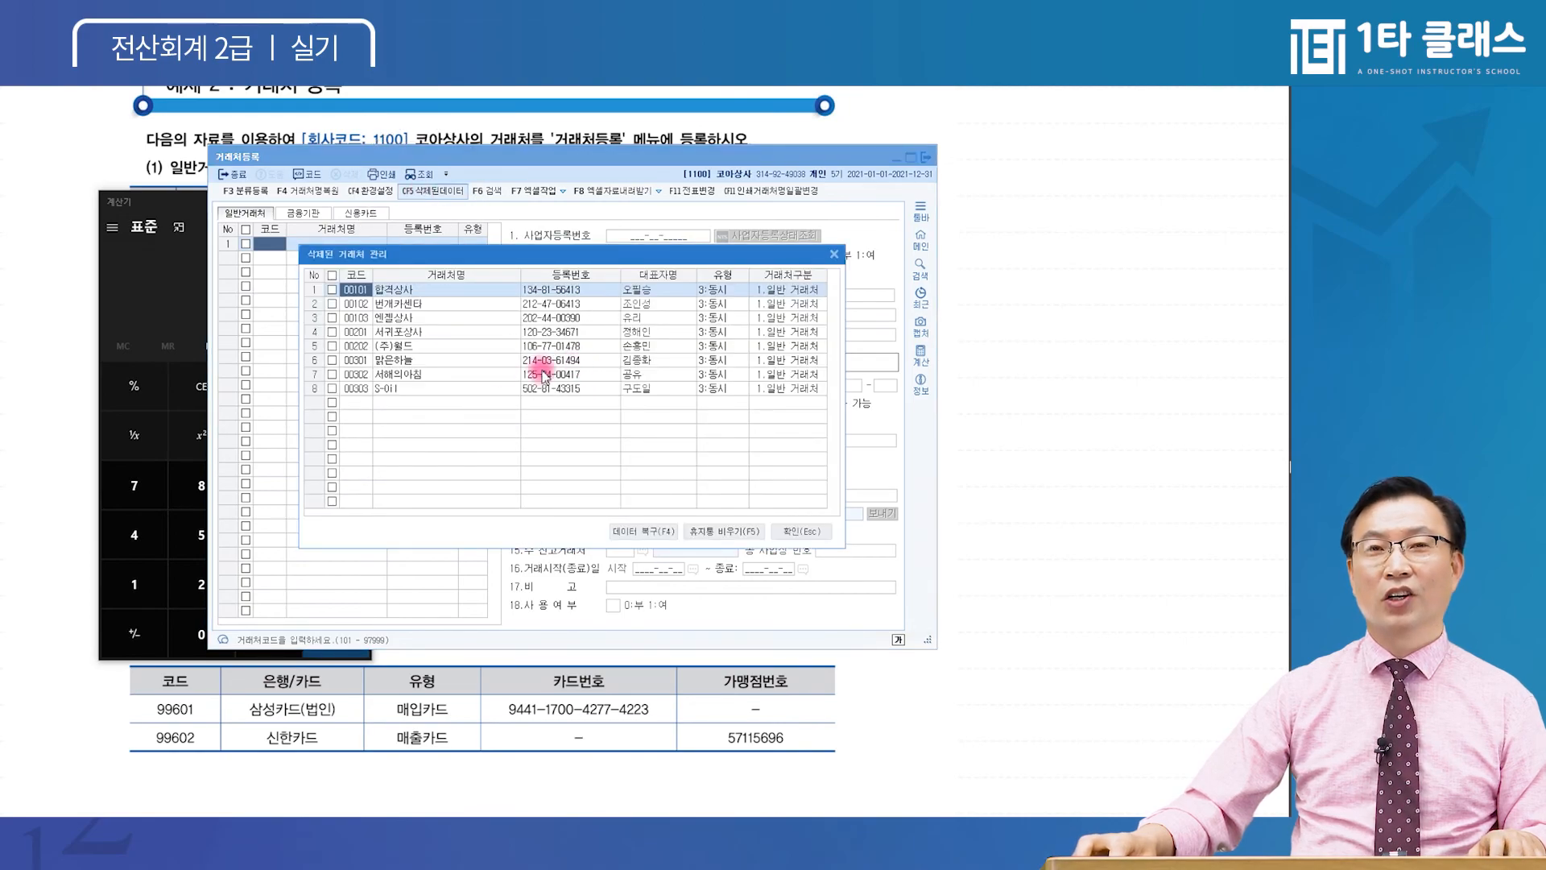
pyautogui.click(332, 280)
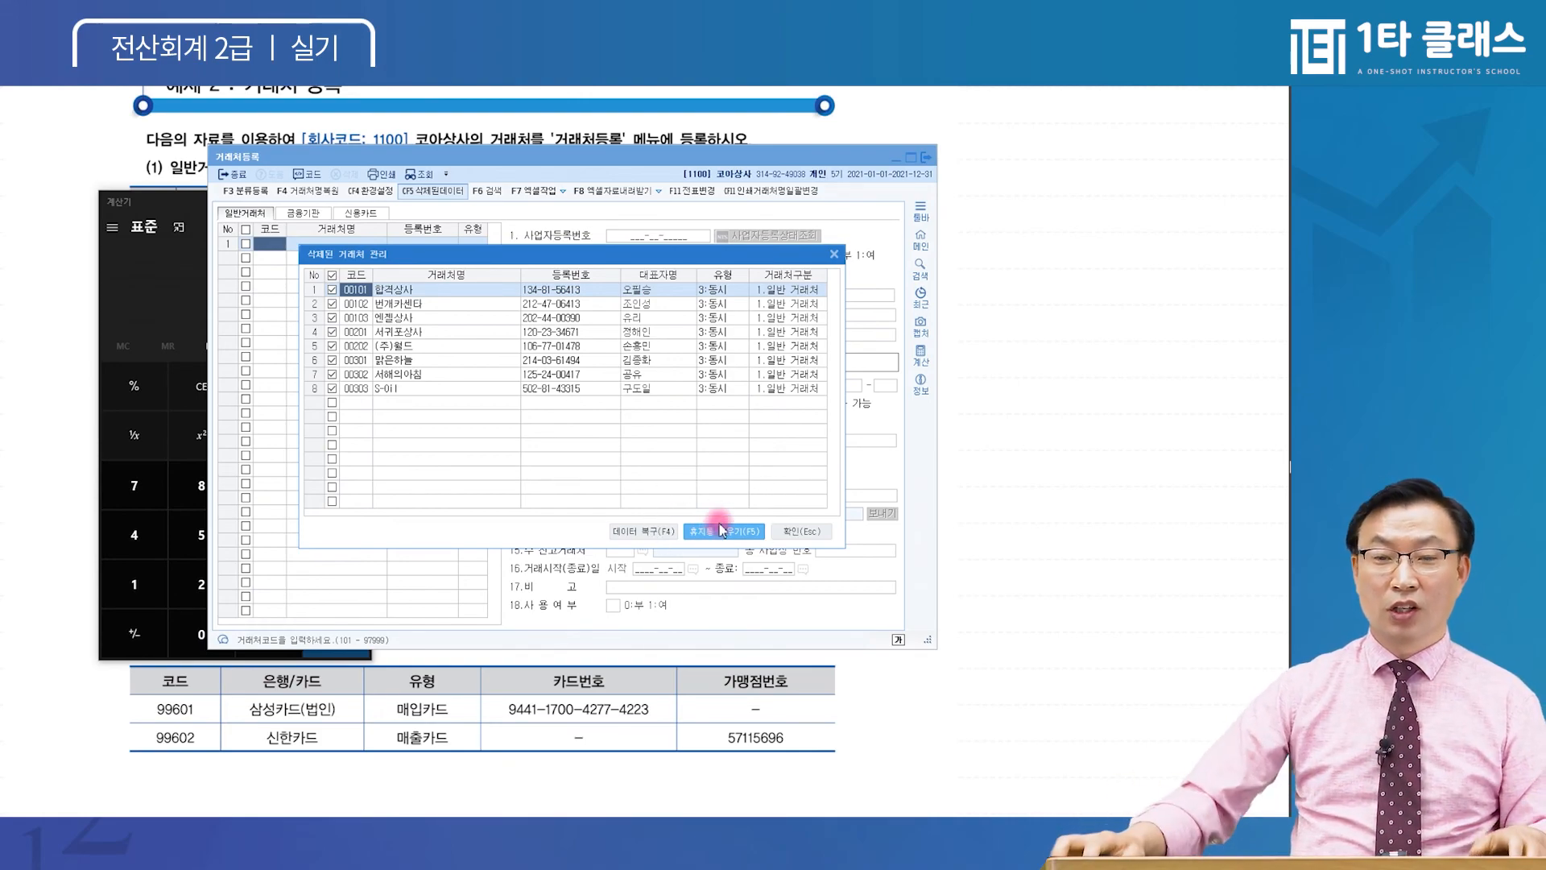
pyautogui.click(644, 532)
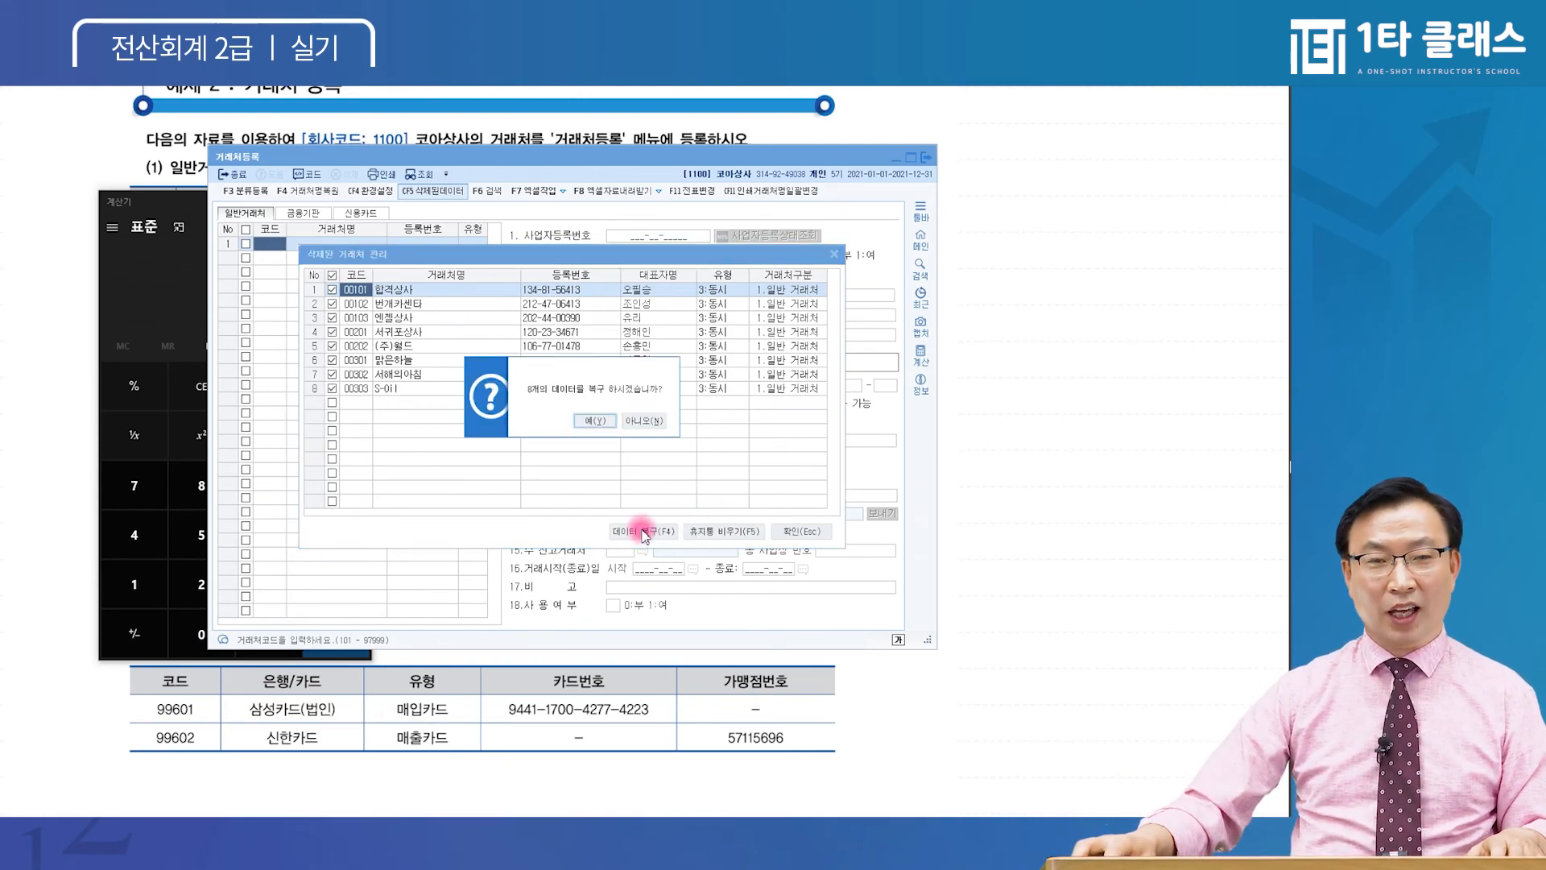
pyautogui.click(596, 428)
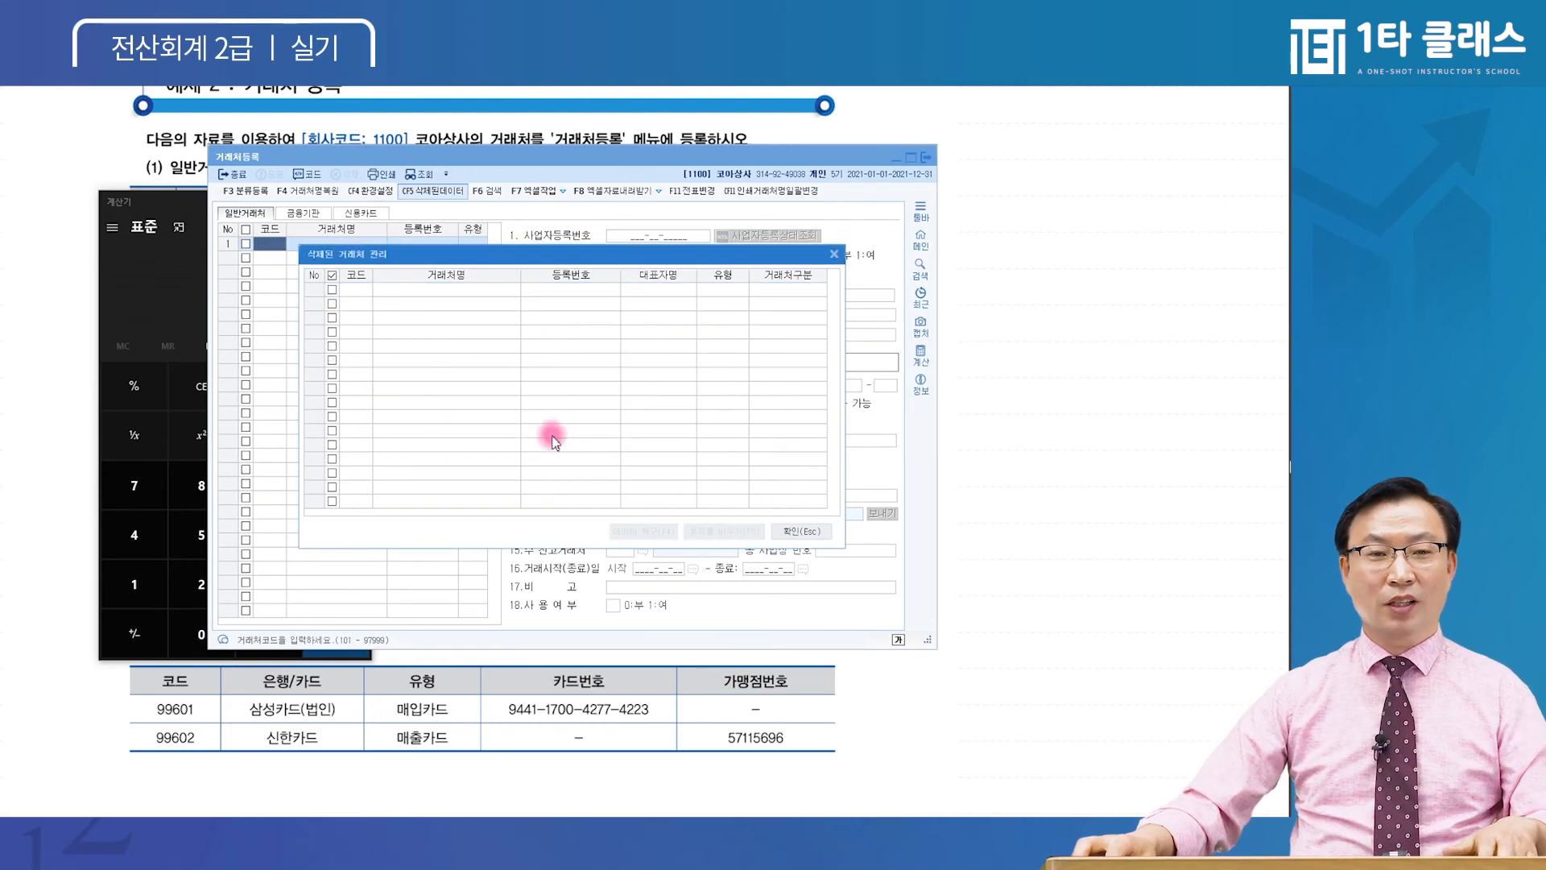
pyautogui.press('Escape')
pyautogui.click(324, 355)
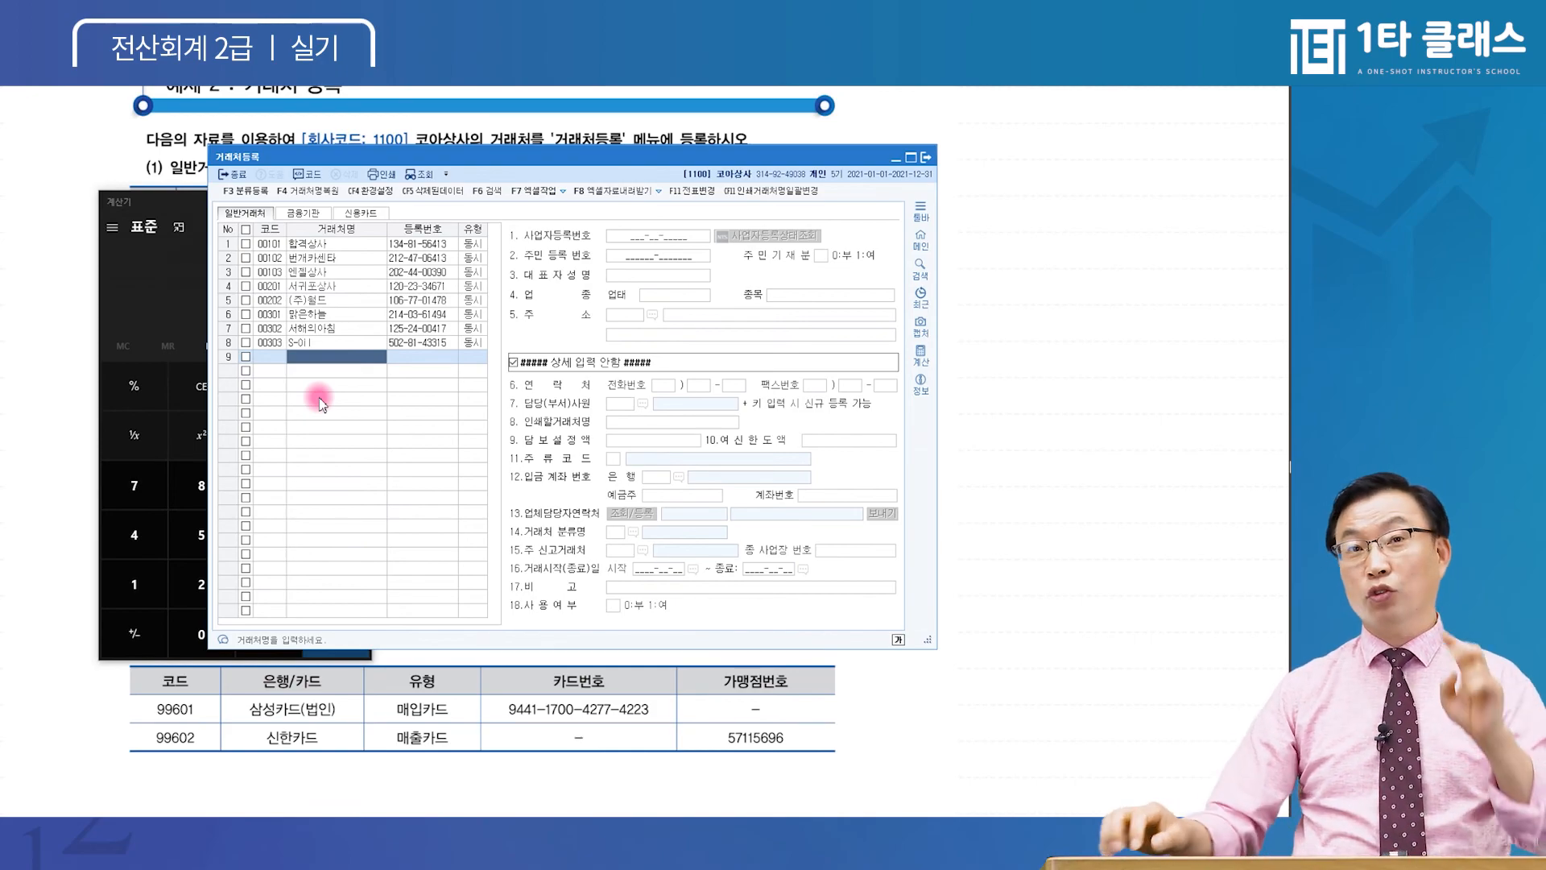
pyautogui.press('Escape')
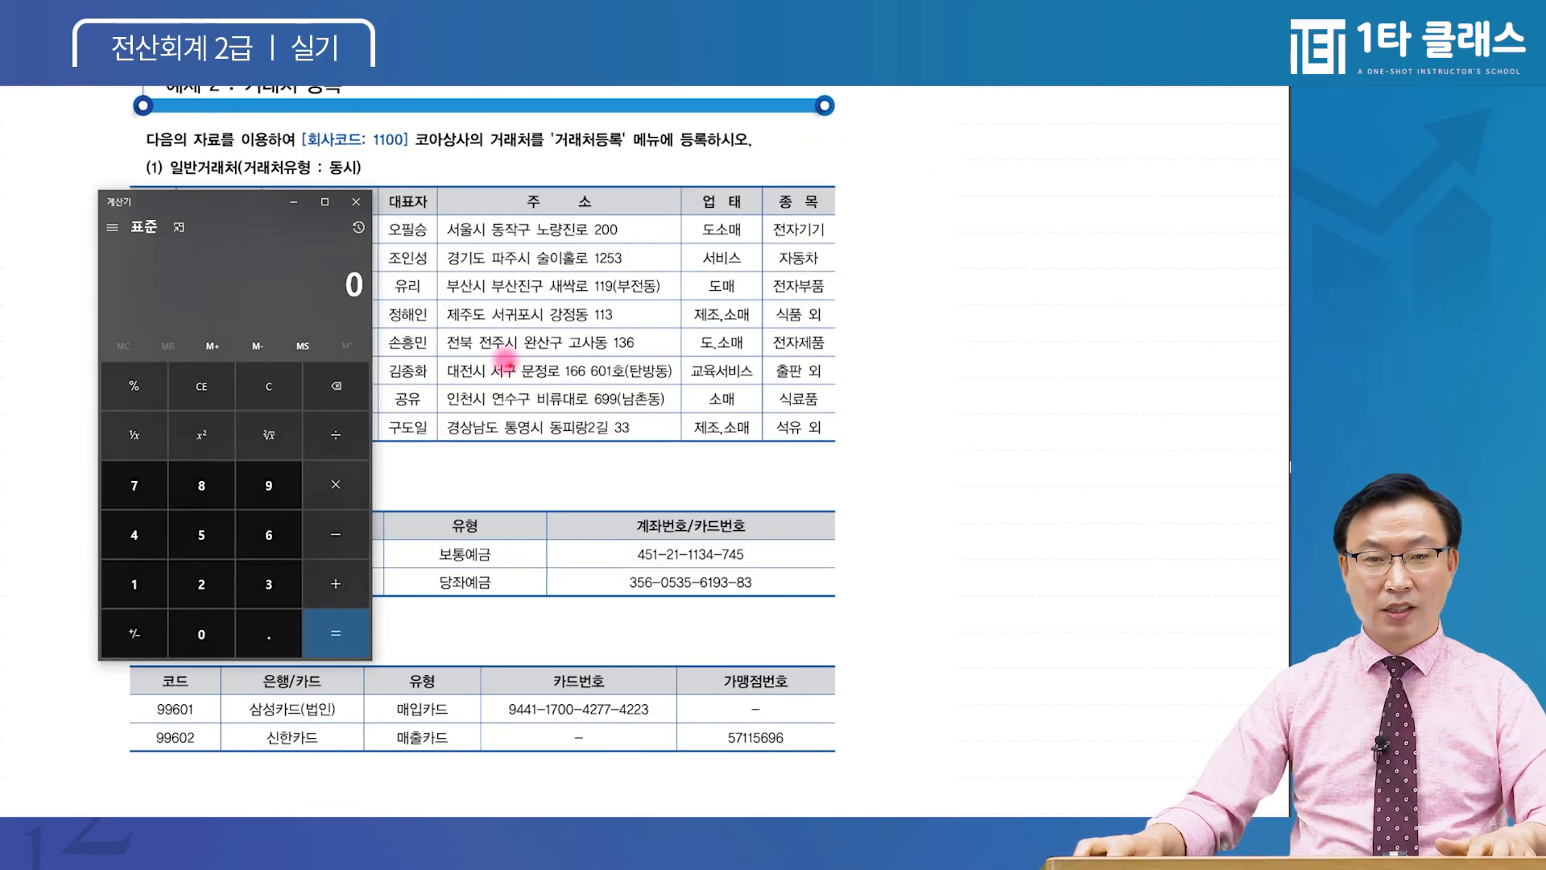
# Reopen 거래처등록 from the KcLep main menu
pyautogui.click(590, 459)
pyautogui.click(416, 830)
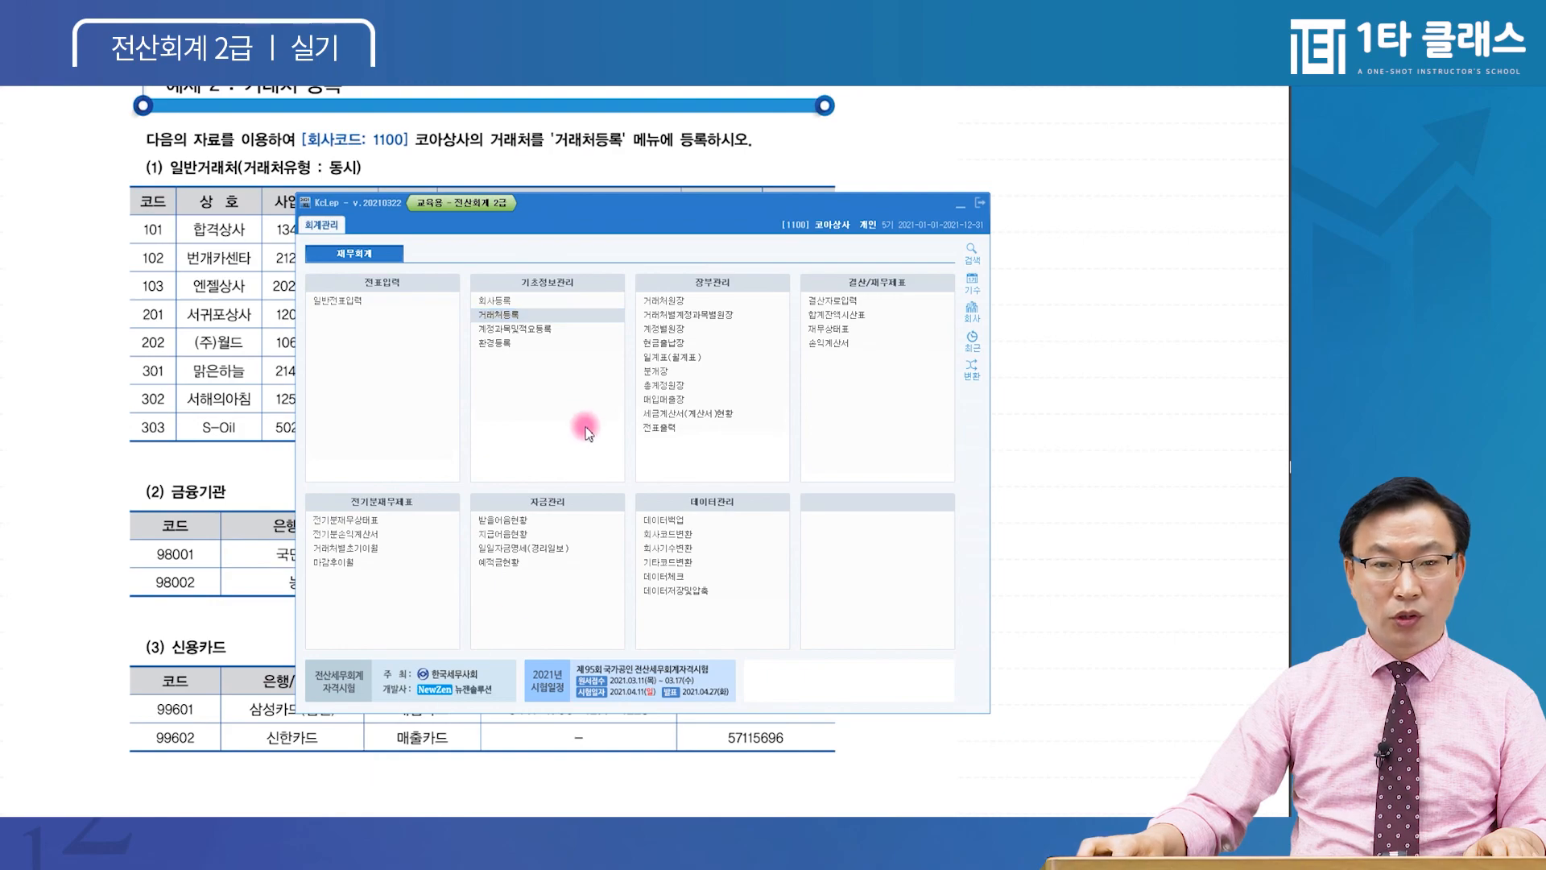
pyautogui.click(517, 300)
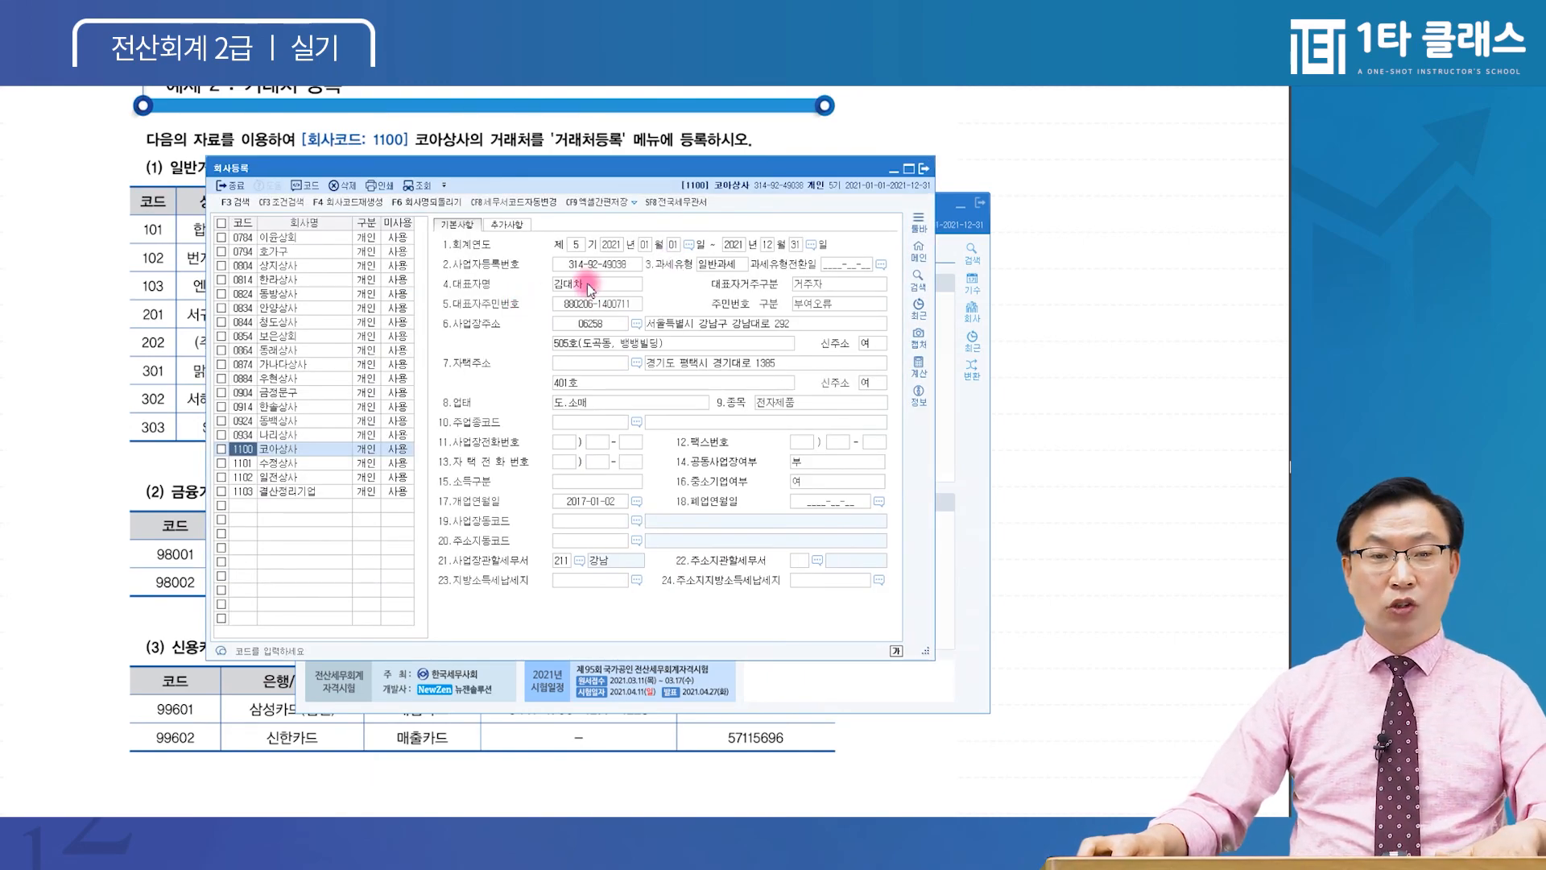
pyautogui.press('Escape')
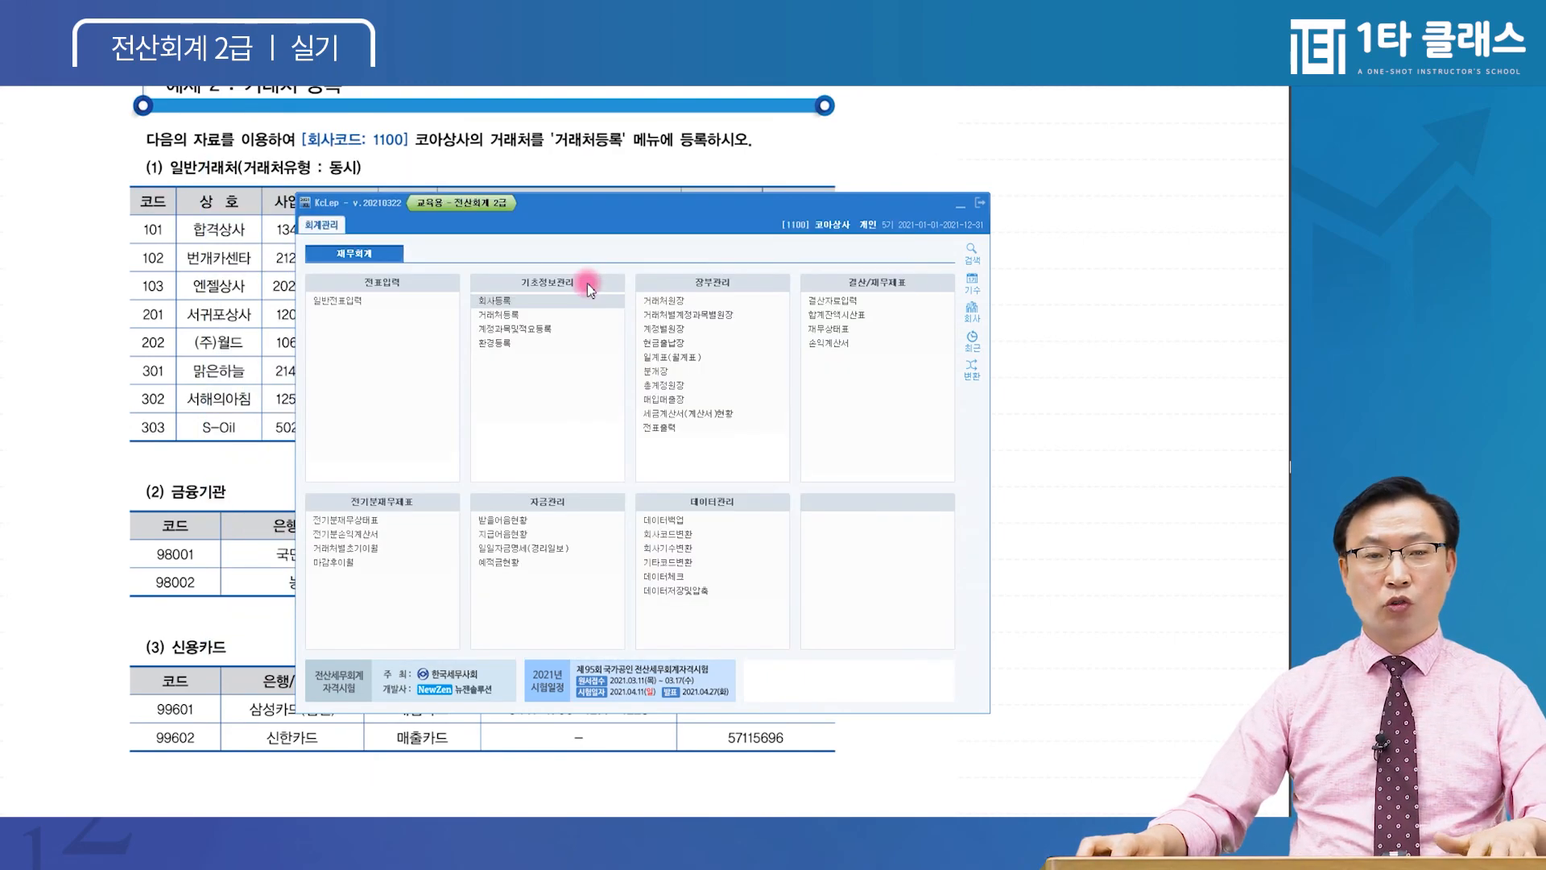
pyautogui.click(533, 317)
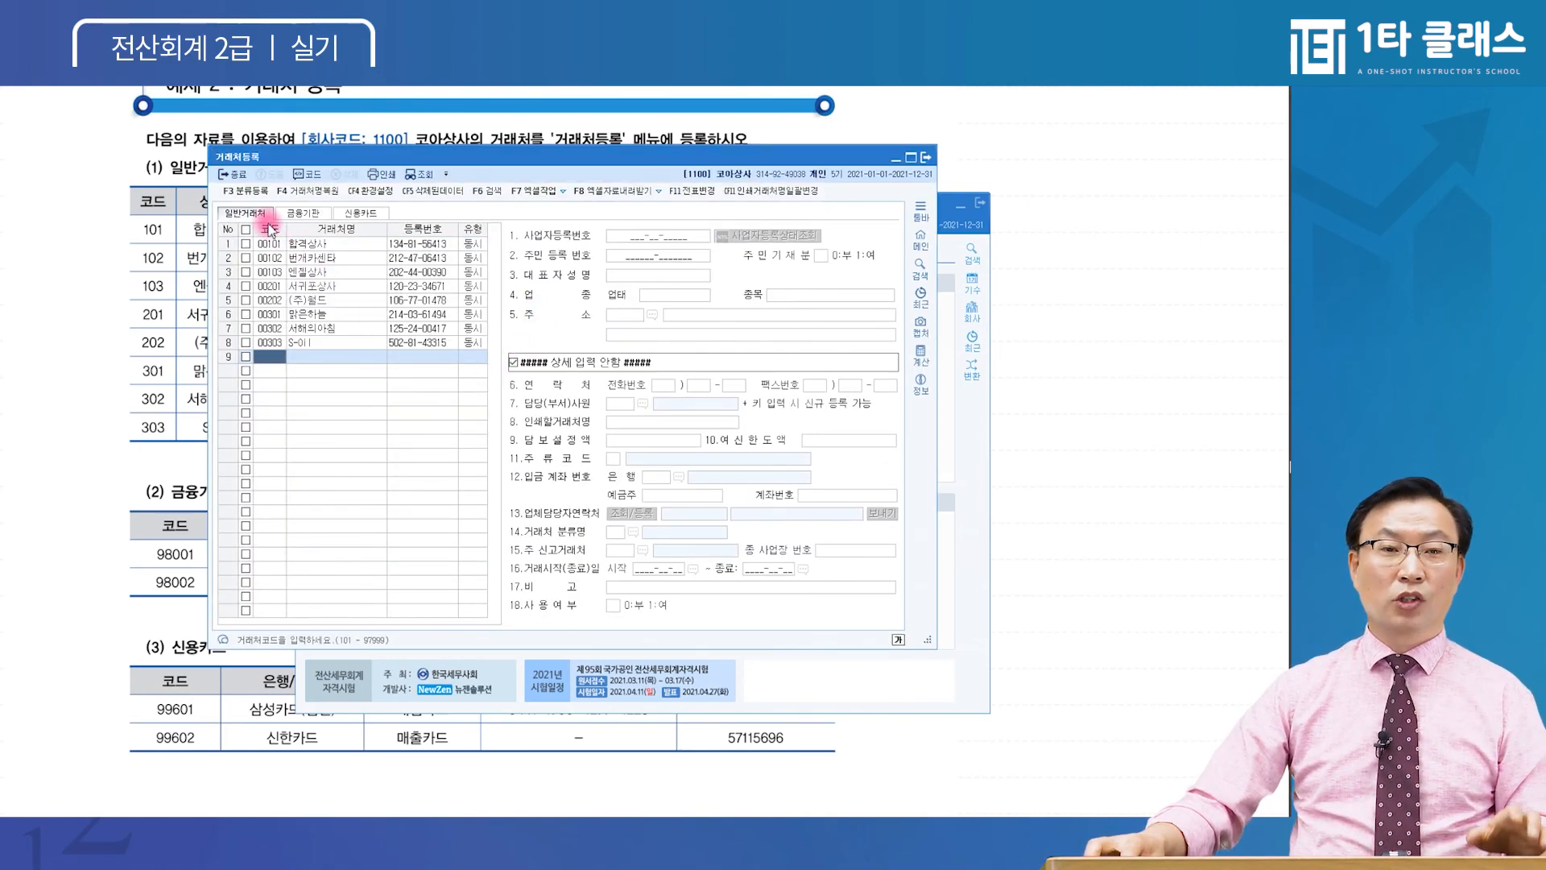
# Confirm bank accounts 98001 and 98002 in the 금융기관 list alongside the general partners
pyautogui.click(299, 216)
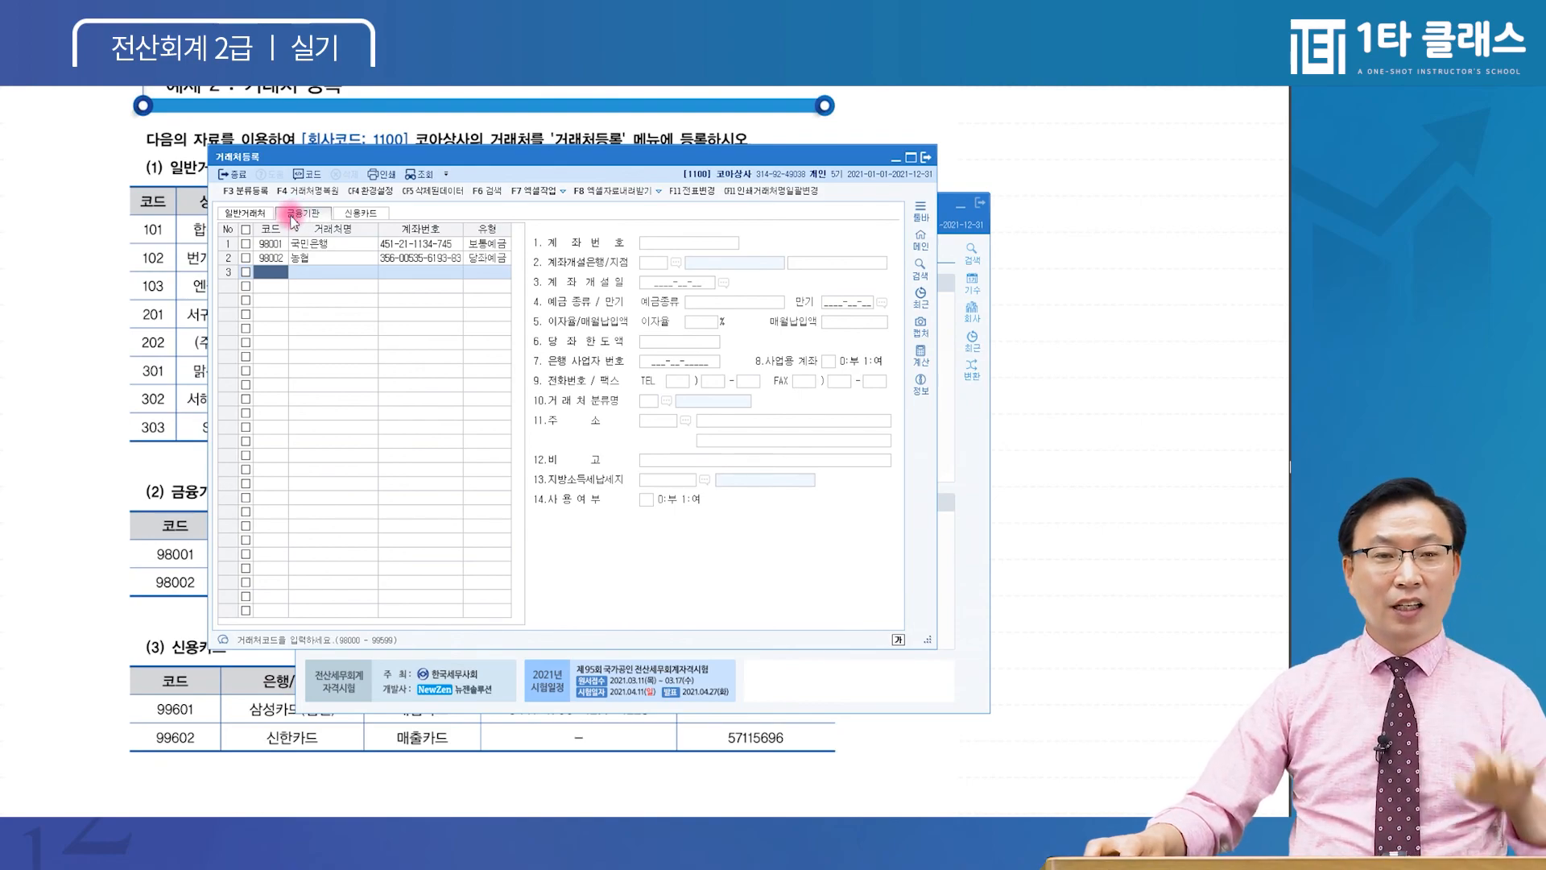
pyautogui.click(244, 214)
pyautogui.click(317, 214)
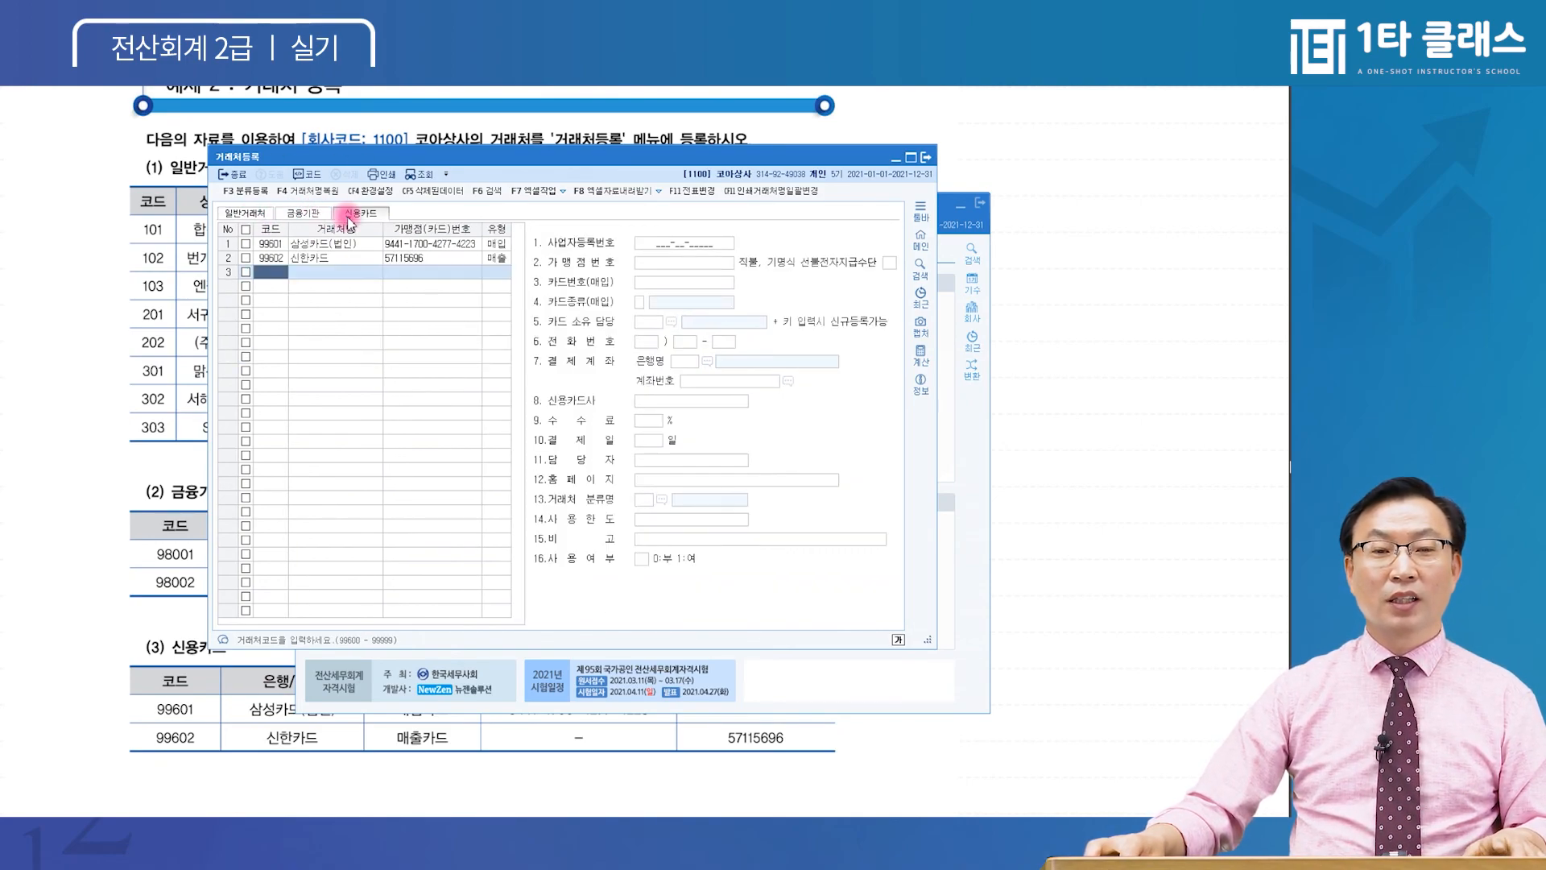
pyautogui.click(253, 214)
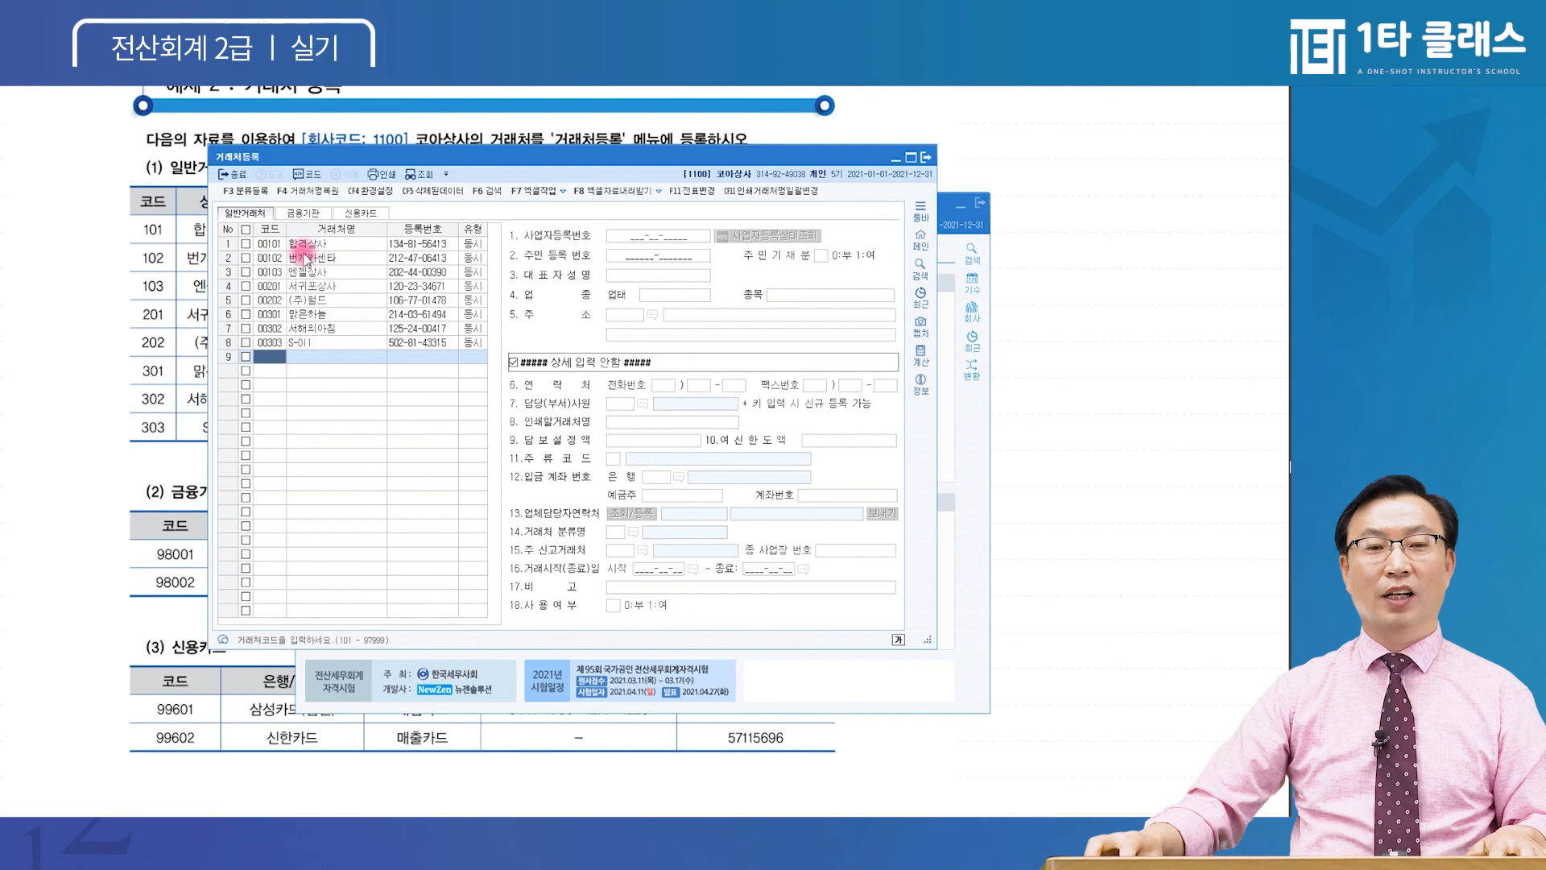
pyautogui.click(306, 213)
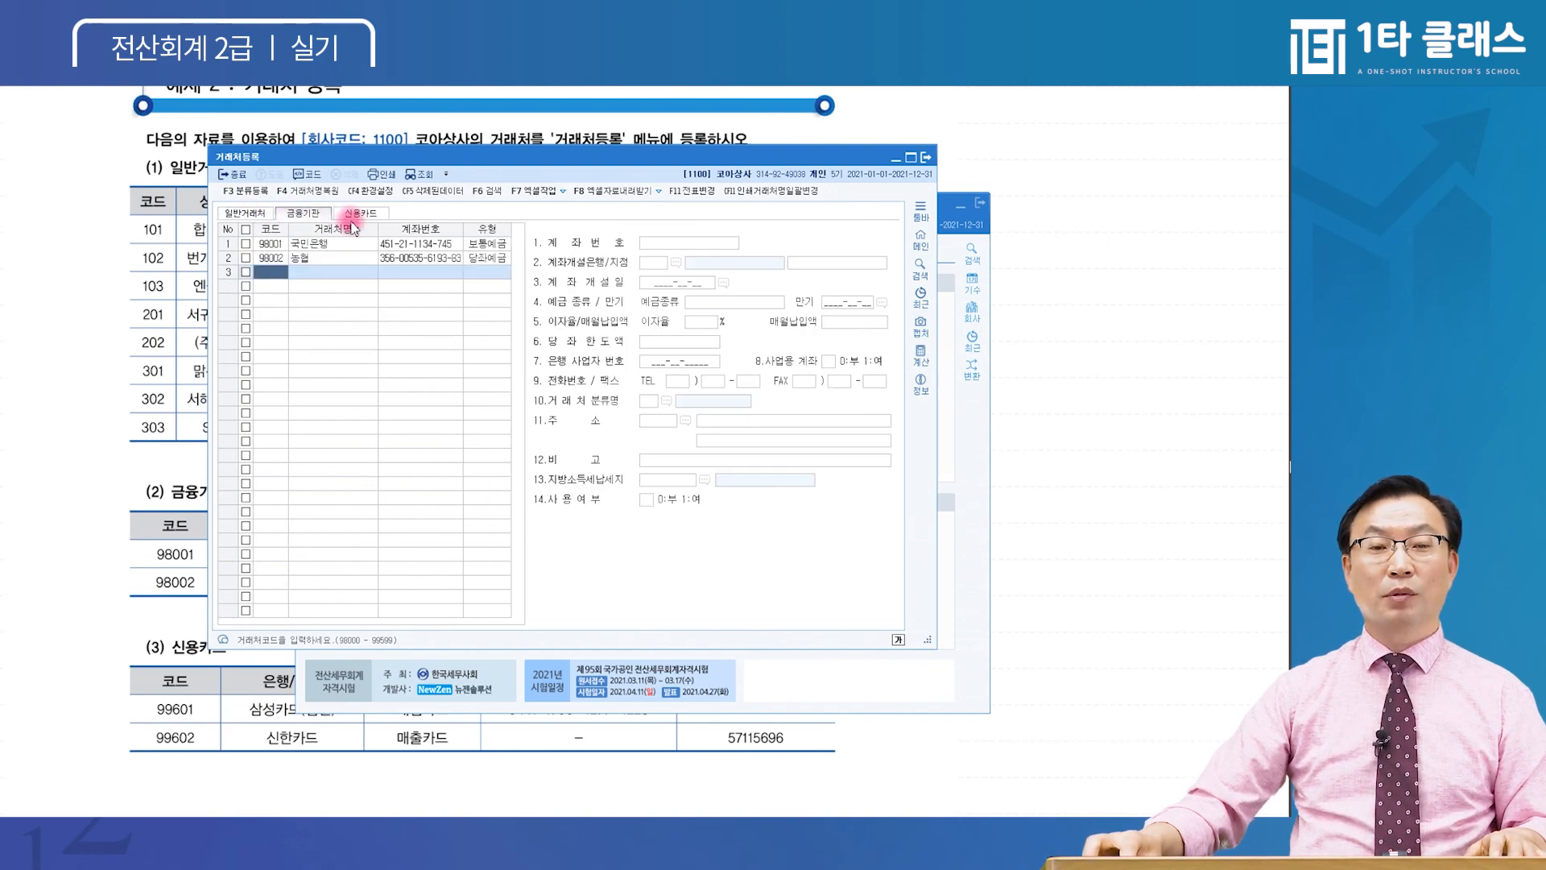
pyautogui.click(256, 214)
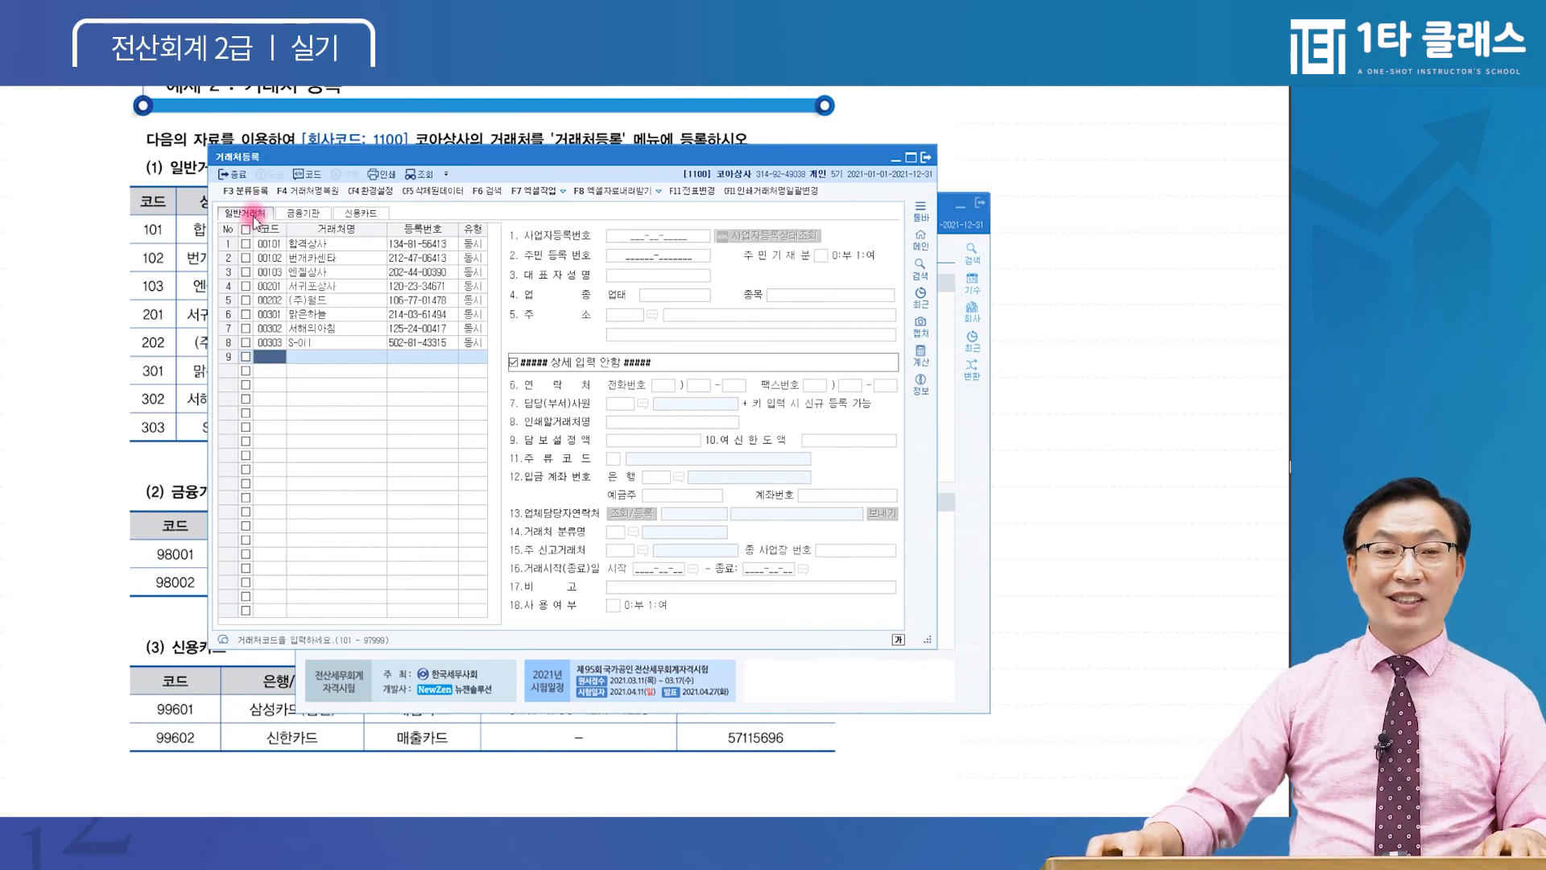
# Test code 99661 in general partner row 9, then confirm cards 99601 and 99602 are listed
pyautogui.click(270, 342)
pyautogui.click(272, 357)
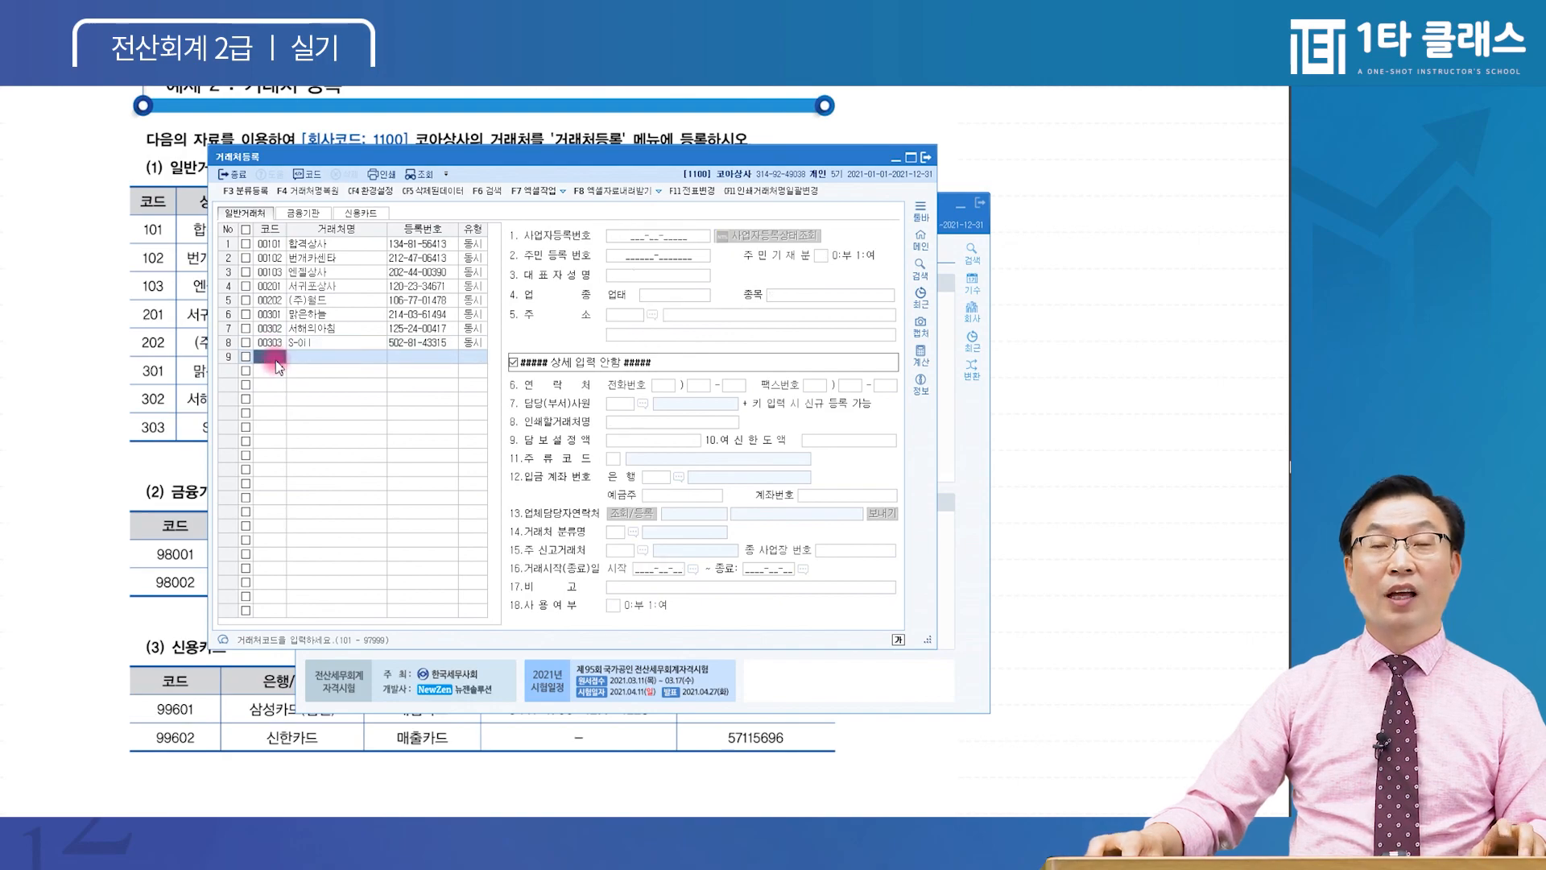
pyautogui.write('99')
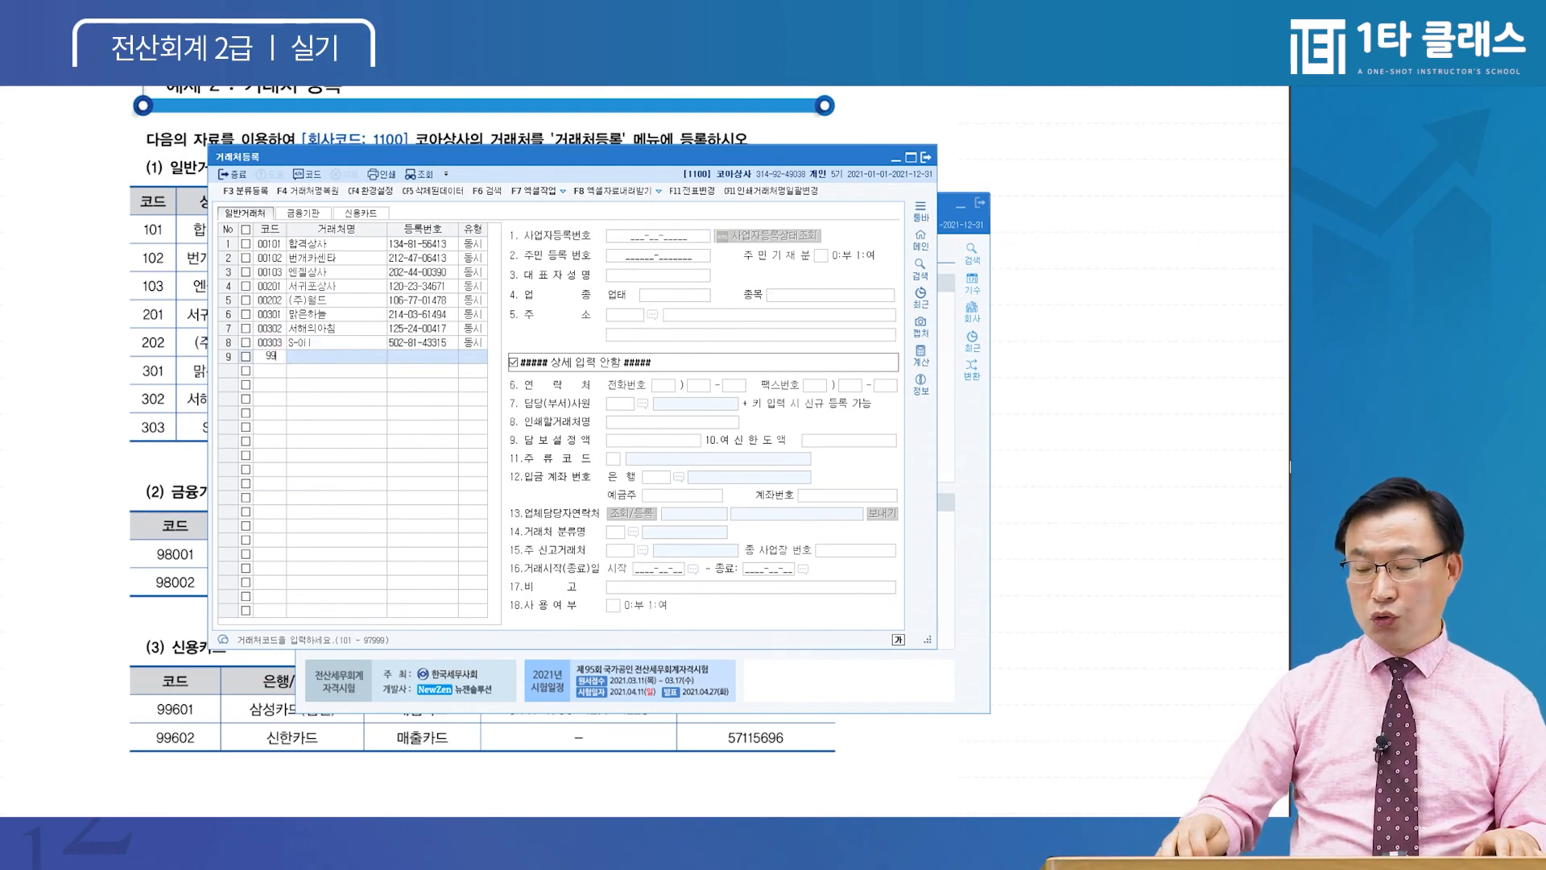
pyautogui.write('661')
pyautogui.press('Return')
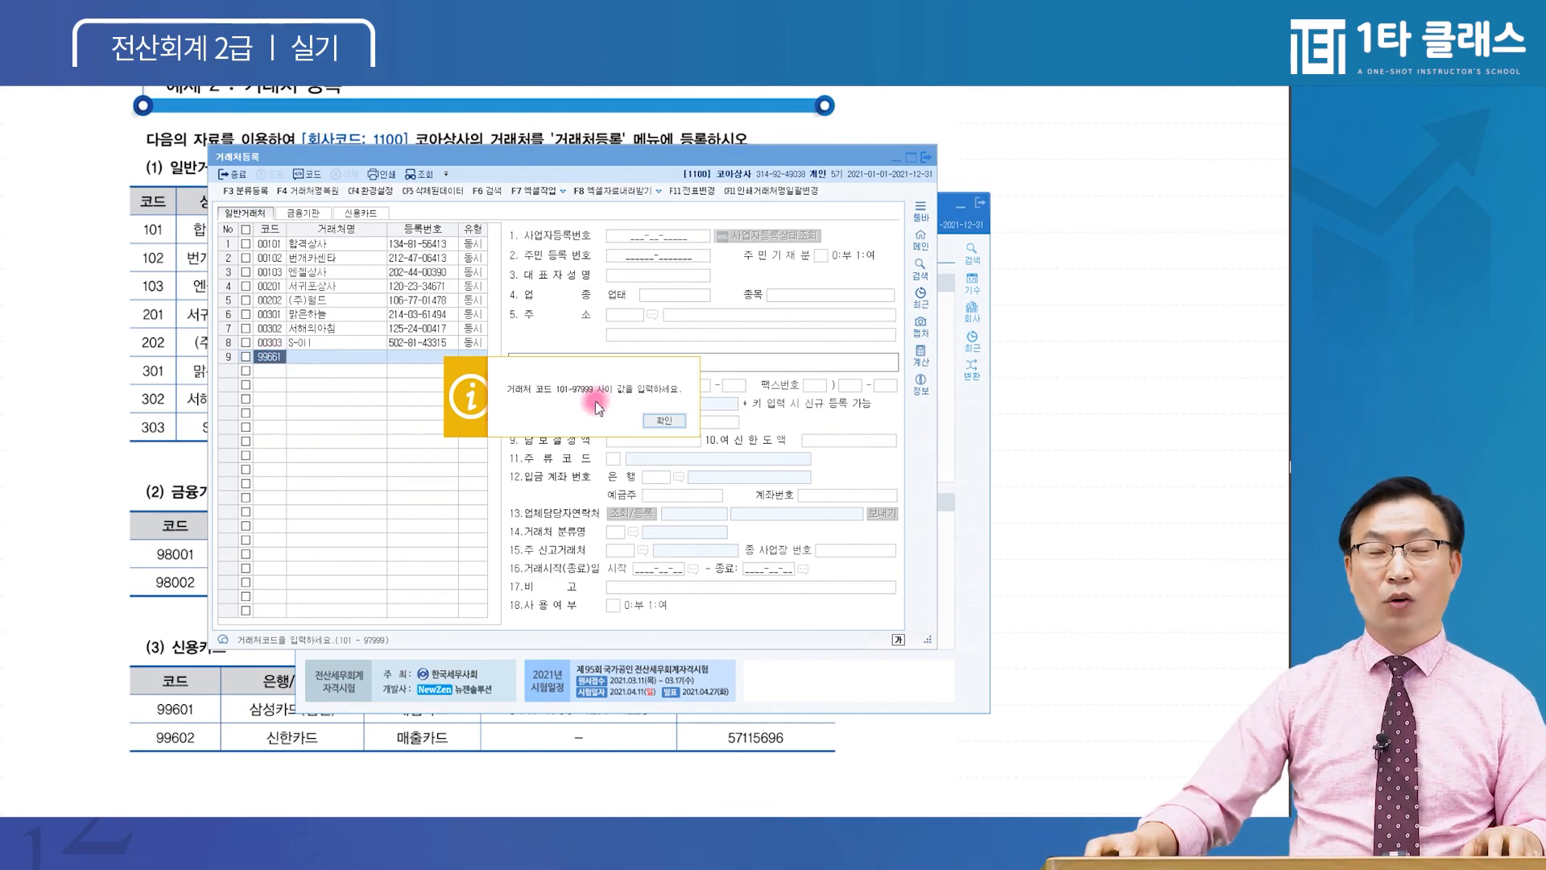
pyautogui.press('Return')
pyautogui.click(304, 214)
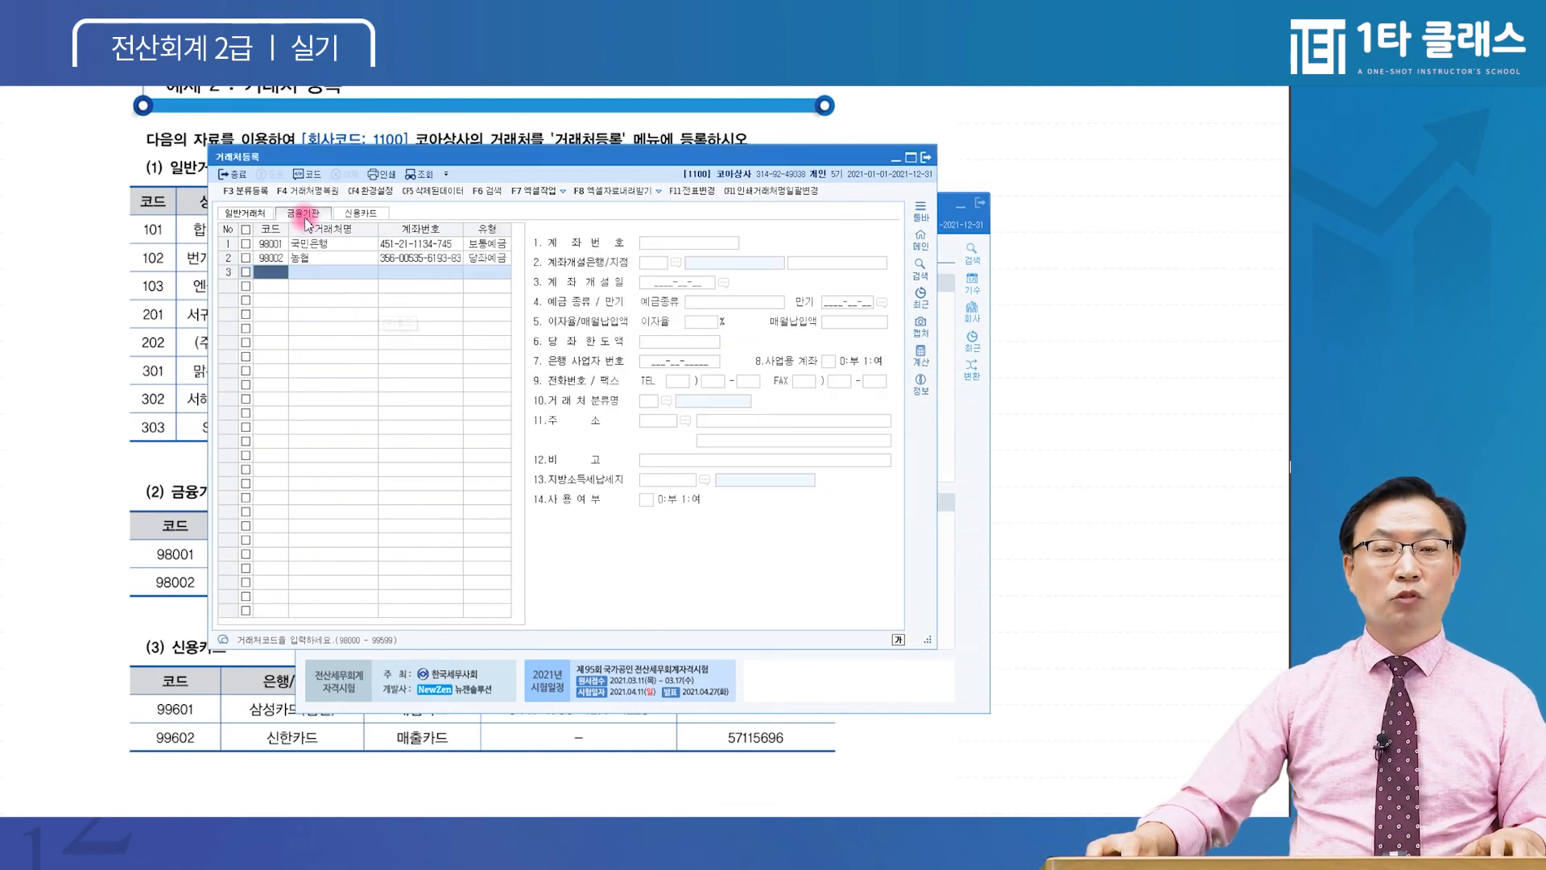
pyautogui.click(354, 215)
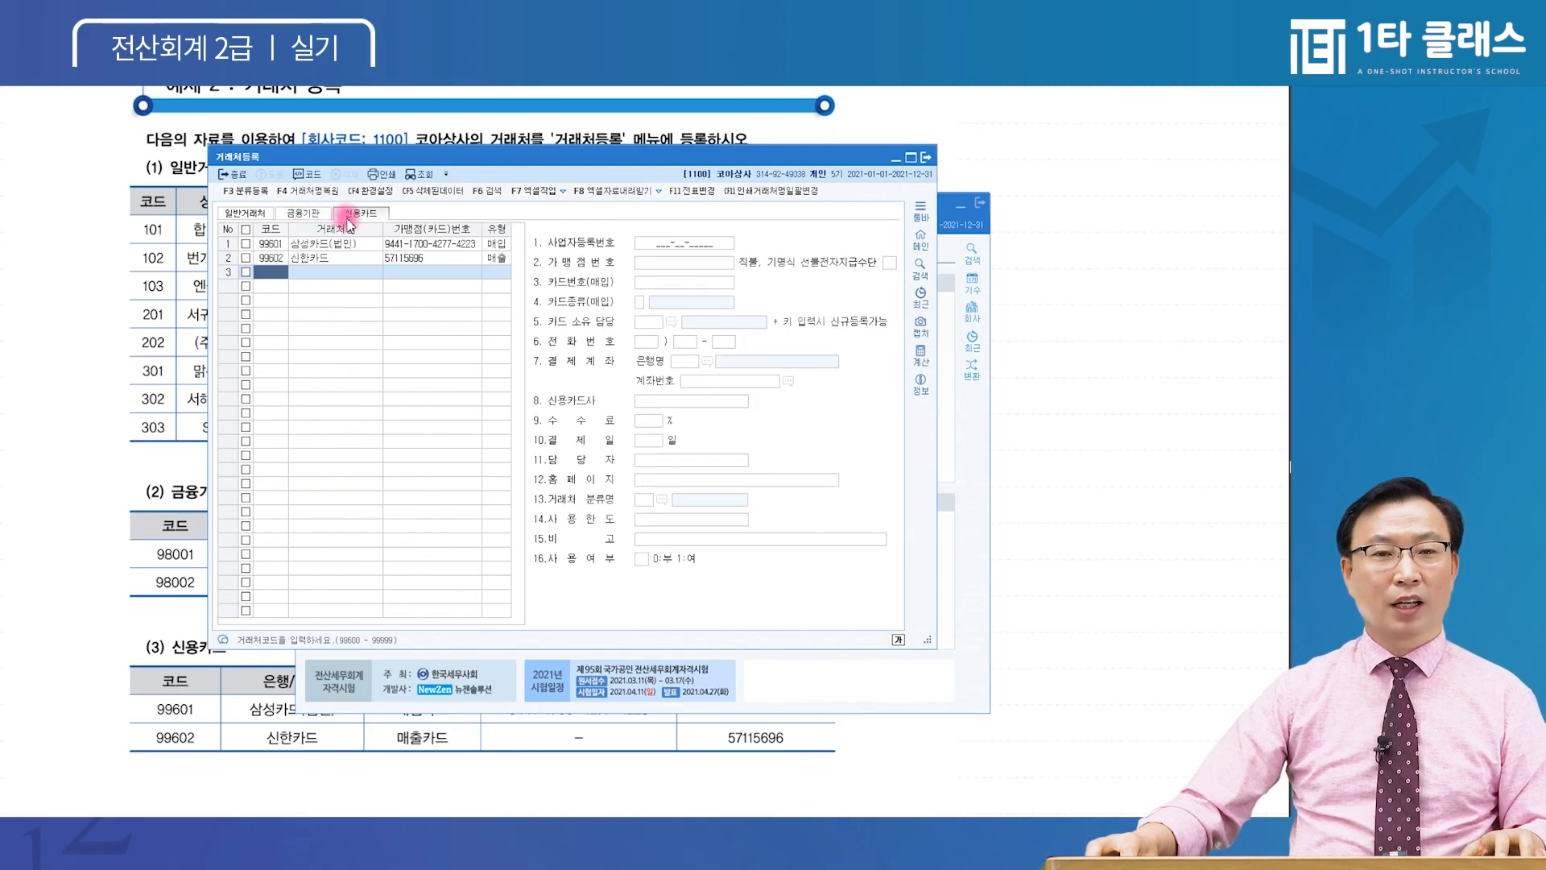